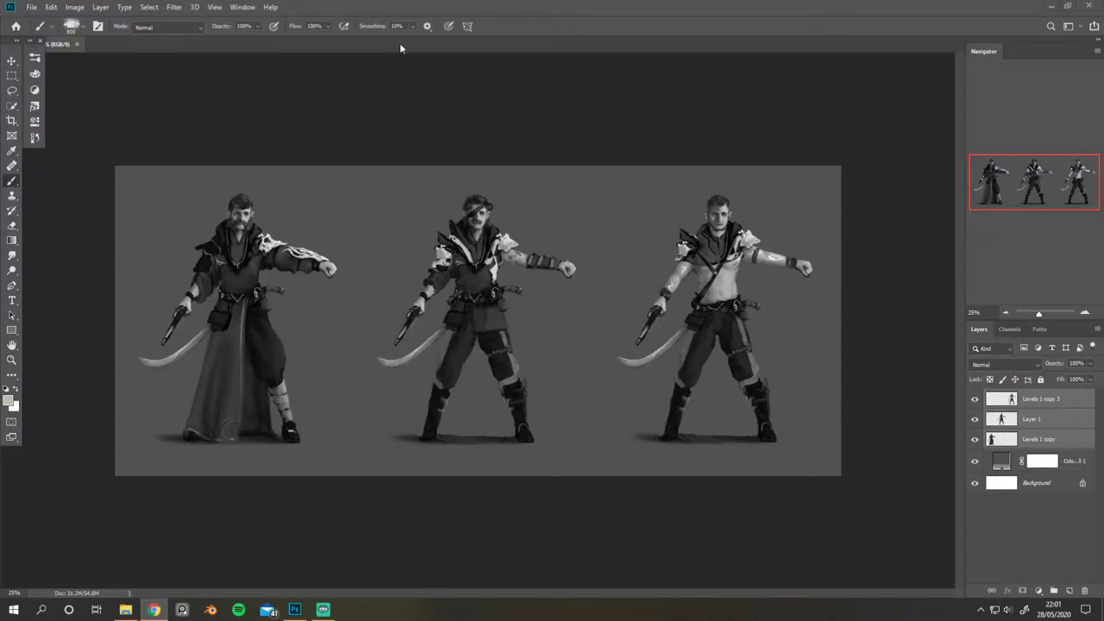
pyautogui.hotkey('ctrl', '+')
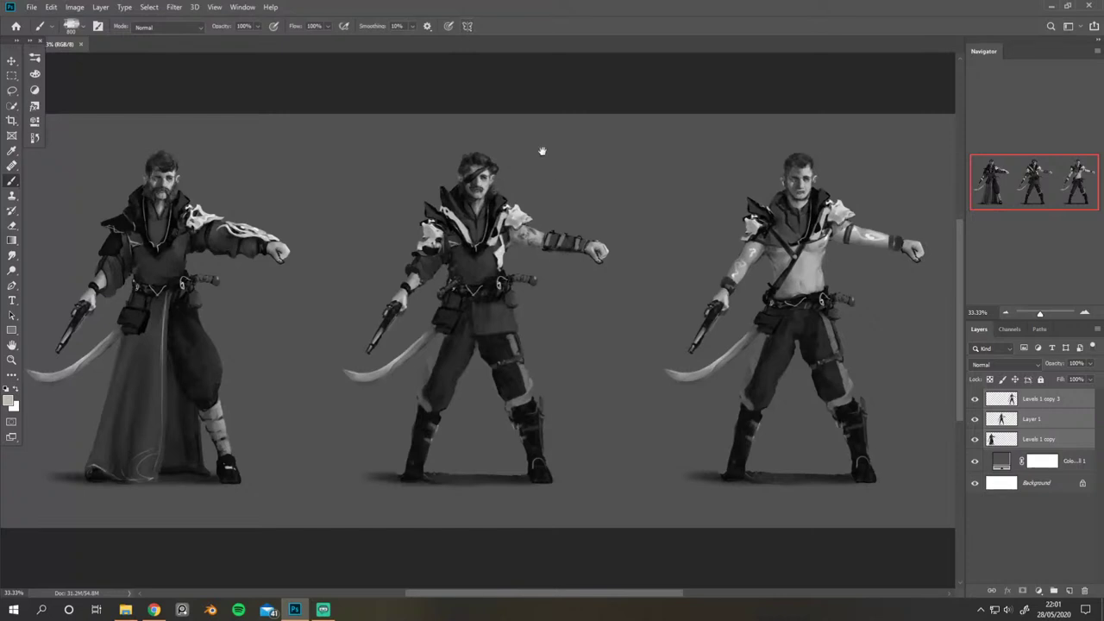
pyautogui.moveTo(543, 153); pyautogui.dragTo(554, 161)
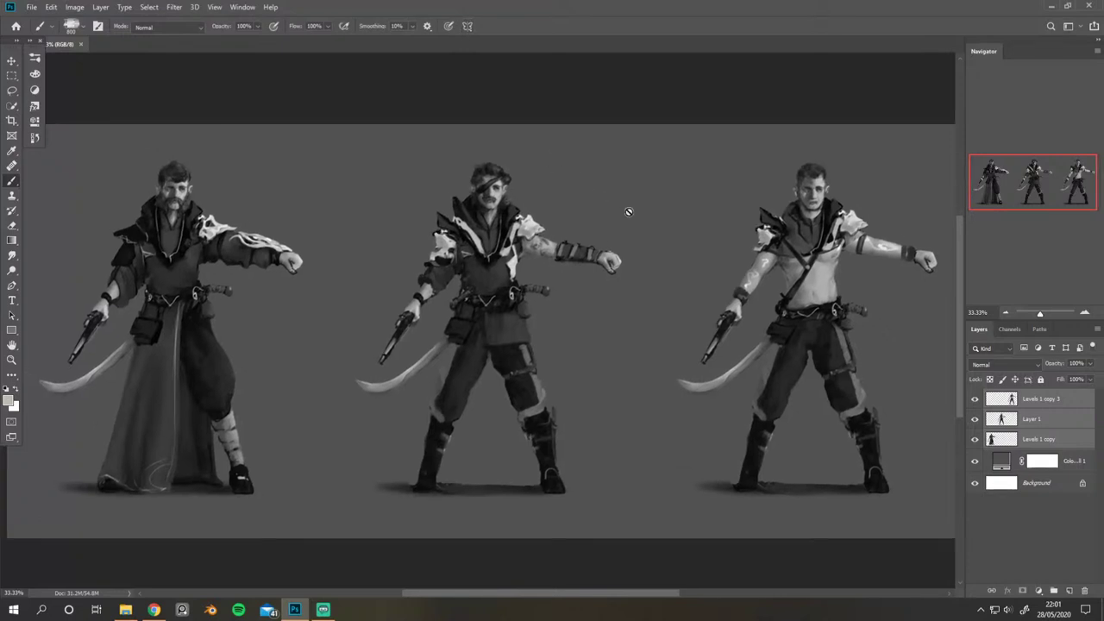
pyautogui.moveTo(621, 198); pyautogui.dragTo(604, 190)
pyautogui.moveTo(535, 182); pyautogui.dragTo(561, 191)
pyautogui.moveTo(627, 195); pyautogui.dragTo(594, 195)
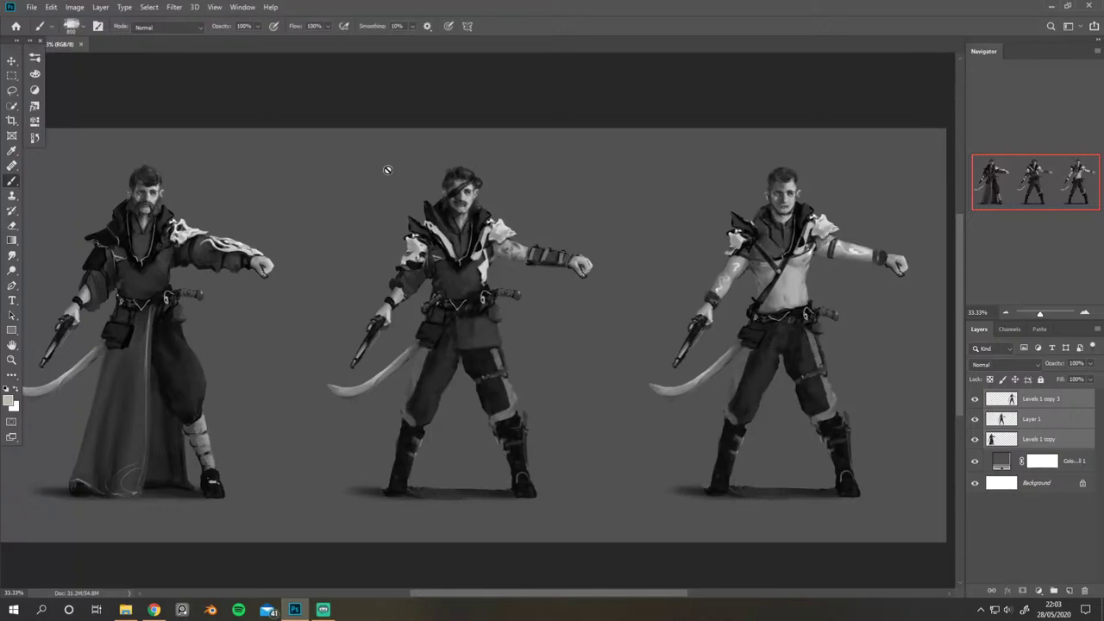
pyautogui.moveTo(505, 205); pyautogui.dragTo(562, 202)
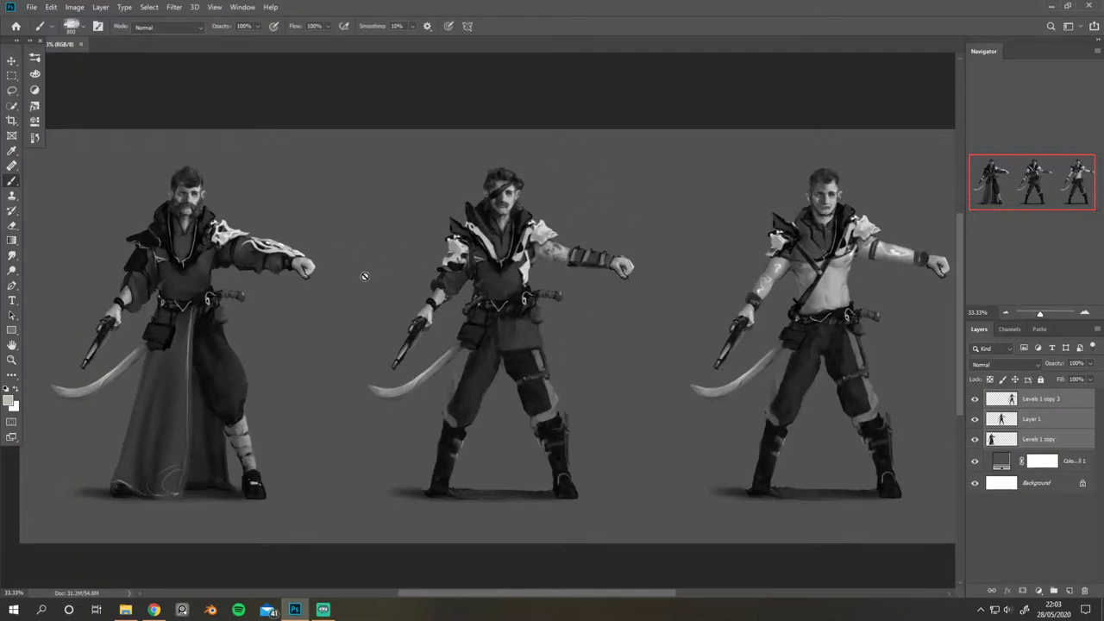
pyautogui.moveTo(335, 278); pyautogui.dragTo(377, 261)
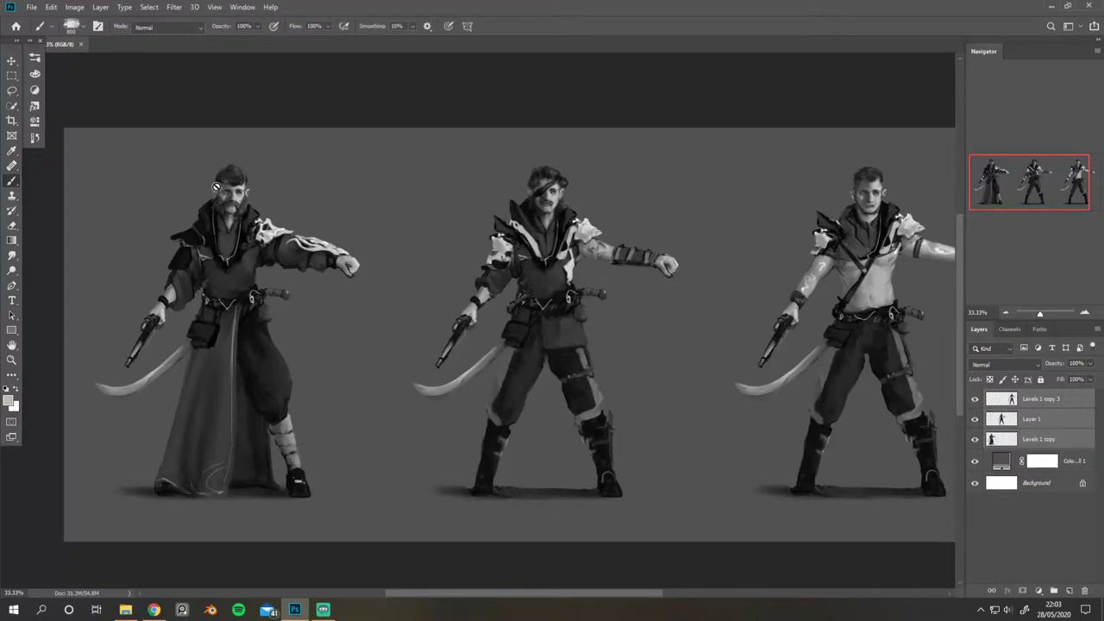
# Step: Lasso the head of the middle figure with its eyepatch
pyautogui.click(12, 91)
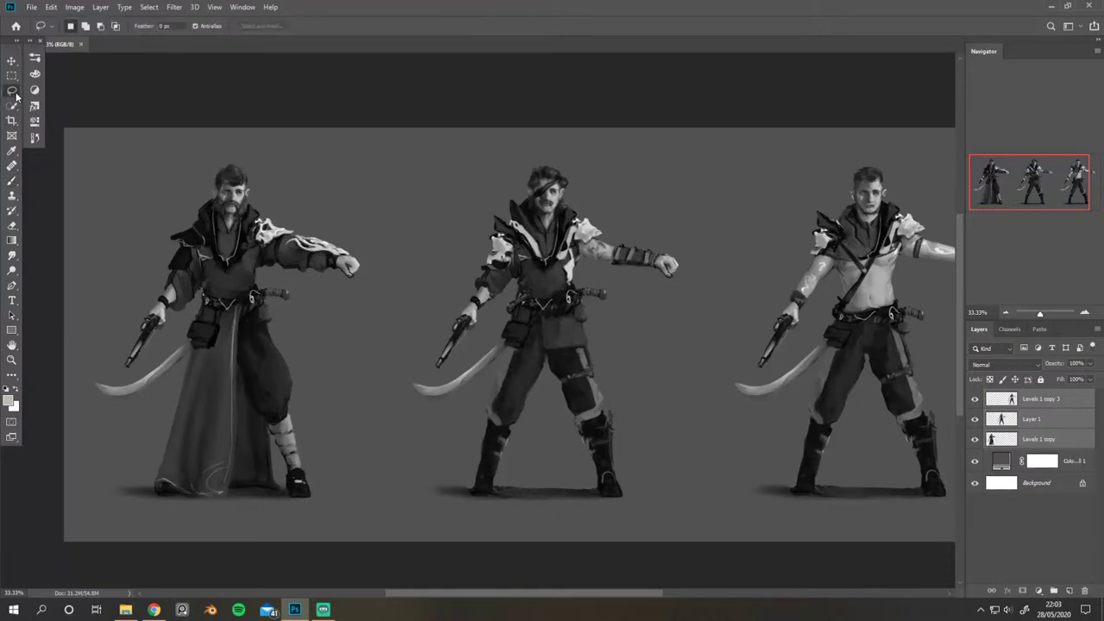
pyautogui.moveTo(562, 157)
pyautogui.mouseDown()
pyautogui.moveTo(533, 162)
pyautogui.moveTo(525, 210)
pyautogui.moveTo(552, 226)
pyautogui.moveTo(580, 192)
pyautogui.moveTo(556, 160)
pyautogui.mouseUp()
pyautogui.rightClick(561, 173)
pyautogui.click(594, 248)
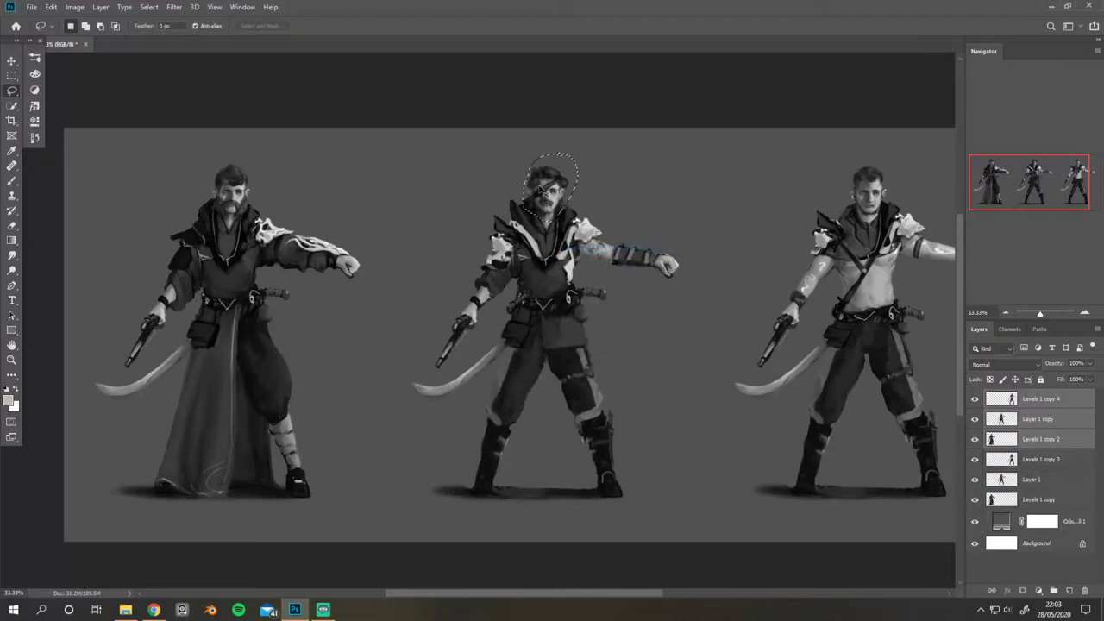
pyautogui.hotkey('ctrl', 'z')
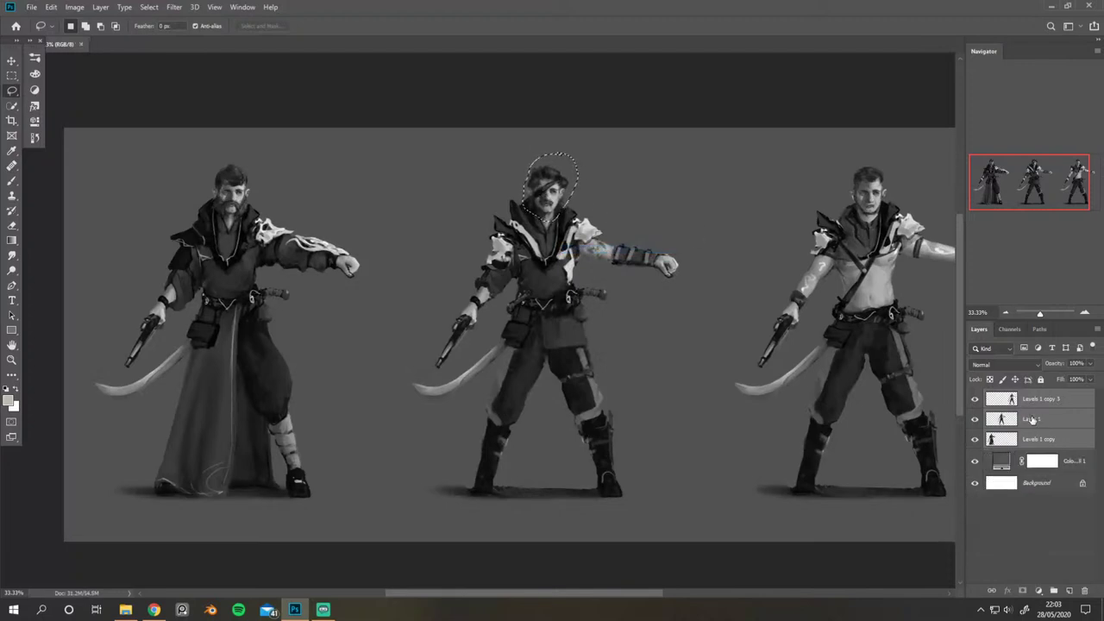
# Step: Copy the selected head from Layer 1 to a new layer and place it over the robed figure's head
pyautogui.rightClick(562, 193)
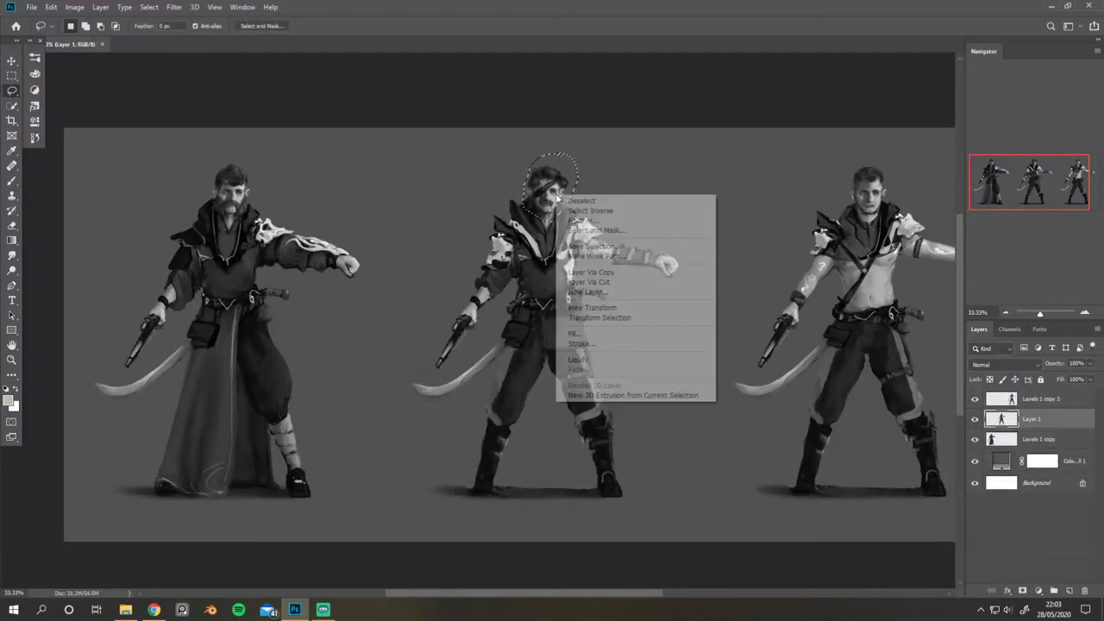
pyautogui.click(603, 270)
pyautogui.moveTo(559, 197); pyautogui.dragTo(239, 195)
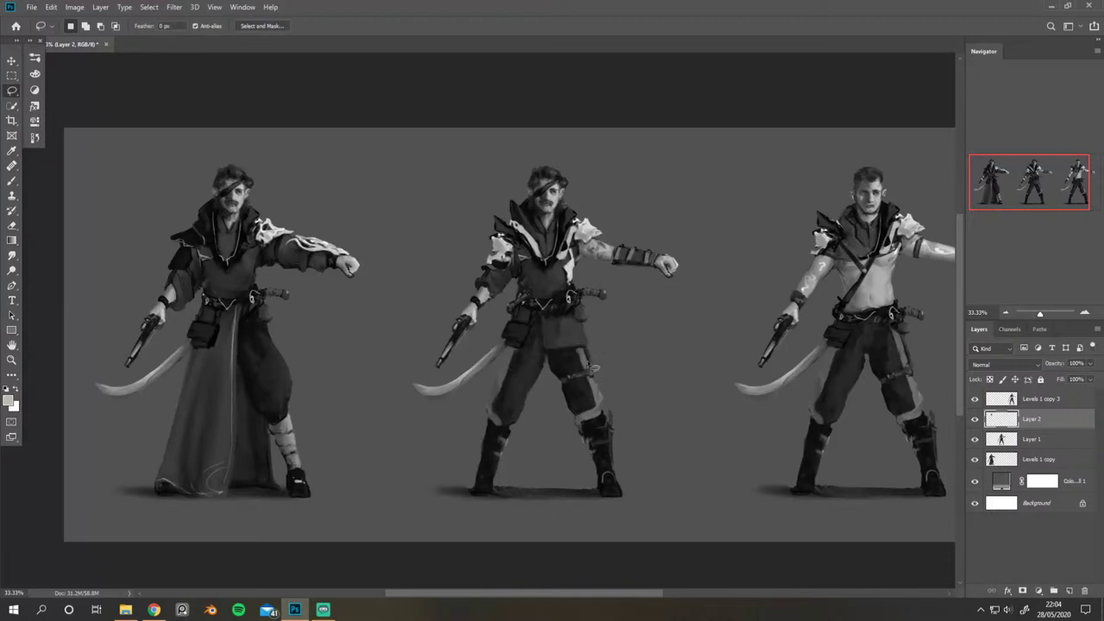
# Step: Lasso the middle figure's armoured leg on Layer 1, copy it to a new layer and place it over the robed figure's leg
pyautogui.hotkey('alt', '[')
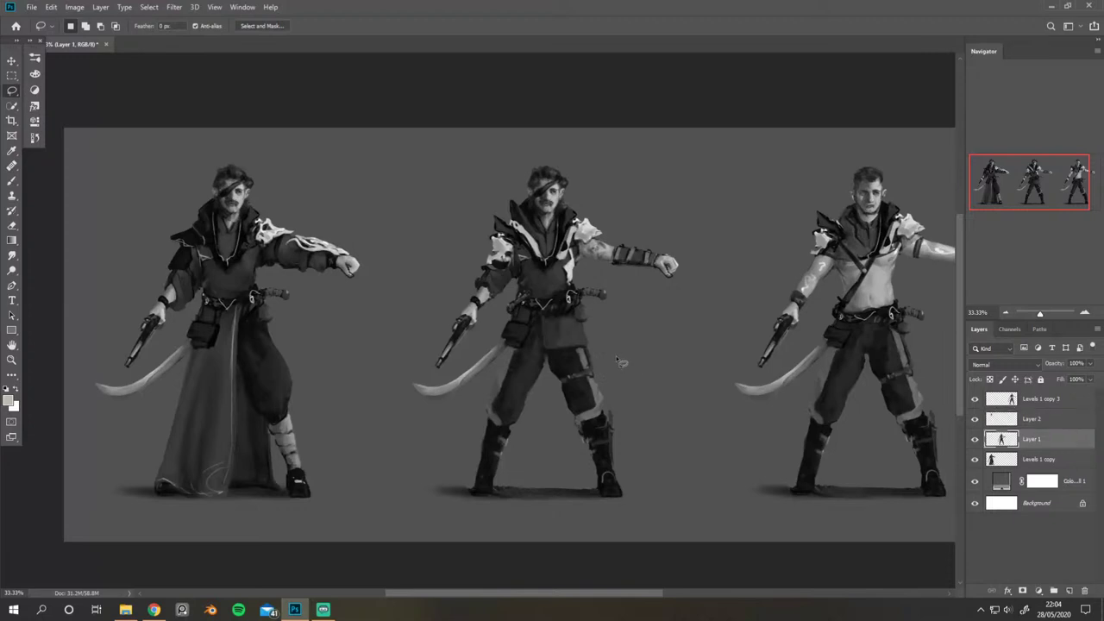
pyautogui.moveTo(615, 355)
pyautogui.mouseDown()
pyautogui.moveTo(569, 314)
pyautogui.moveTo(544, 317)
pyautogui.moveTo(547, 385)
pyautogui.moveTo(572, 465)
pyautogui.moveTo(606, 504)
pyautogui.moveTo(640, 510)
pyautogui.moveTo(650, 464)
pyautogui.moveTo(615, 367)
pyautogui.mouseUp()
pyautogui.rightClick(599, 391)
pyautogui.click(663, 467)
pyautogui.moveTo(582, 404); pyautogui.dragTo(274, 404)
# Step: Flip the canvas horizontally and erase the surplus tunic around the robed figure's waist and thigh on Layer 3 with a smaller eraser
pyautogui.hotkey('ctrl', 'shift', 'h')
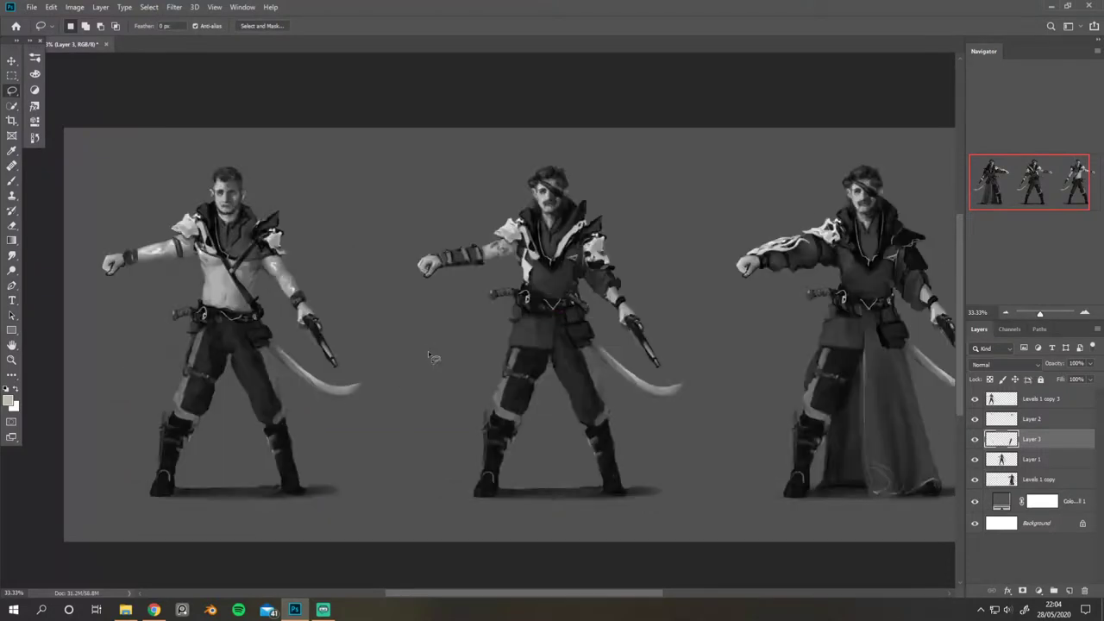
pyautogui.hscroll(5, 604, 237)
pyautogui.press('e')
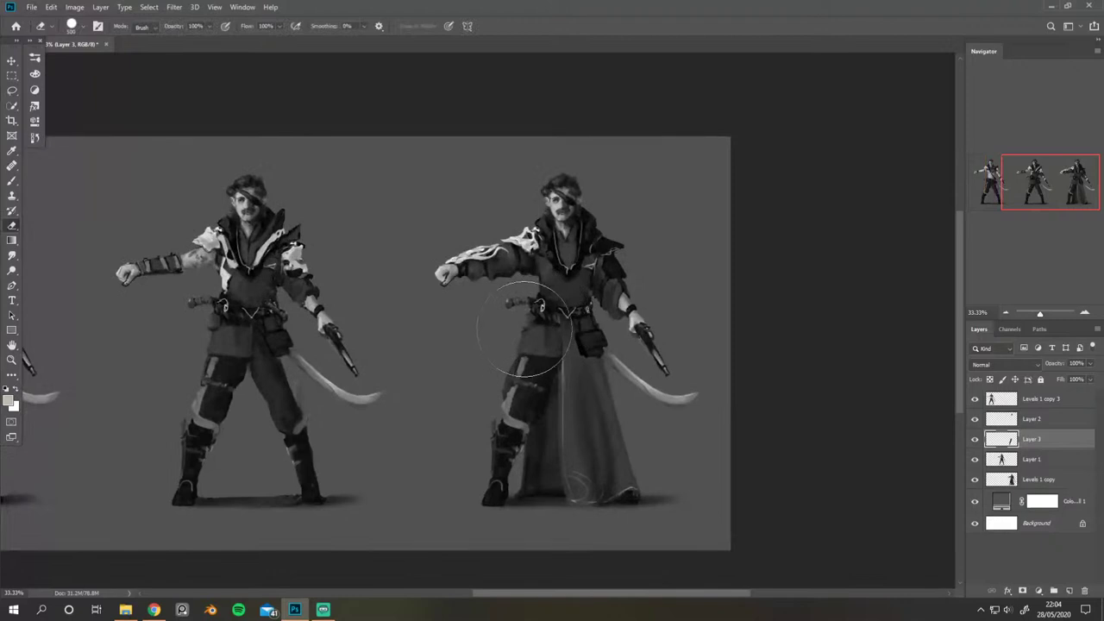
pyautogui.press('[')
pyautogui.press('[')
pyautogui.press('[')
pyautogui.press('[')
pyautogui.press('[')
pyautogui.press('[')
pyautogui.press('[')
pyautogui.moveTo(559, 324); pyautogui.dragTo(559, 362)
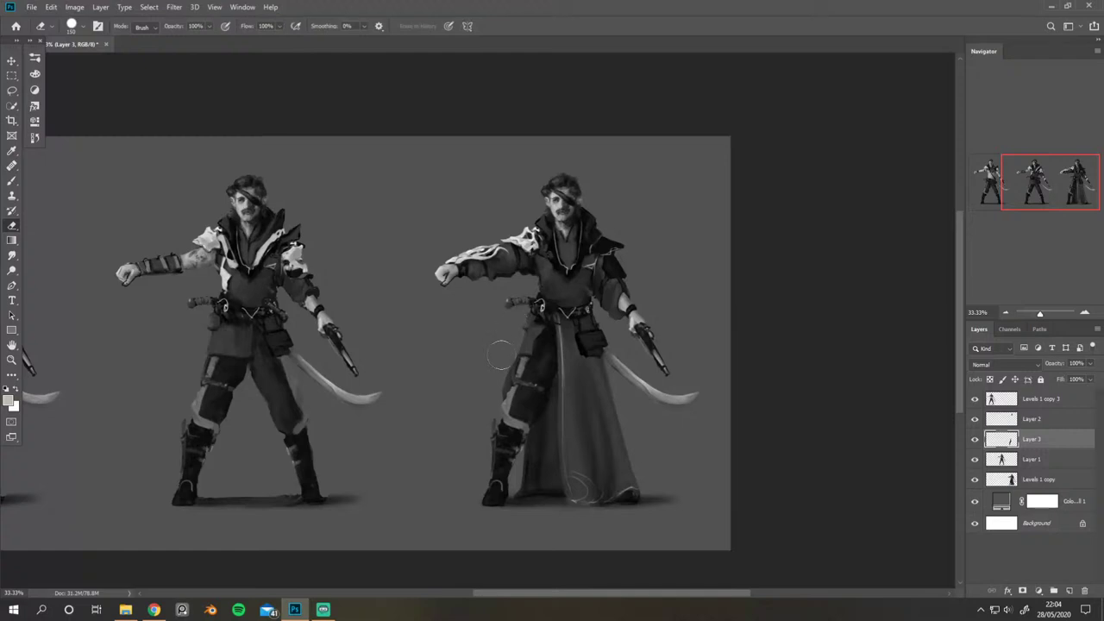
pyautogui.press('ctrl')
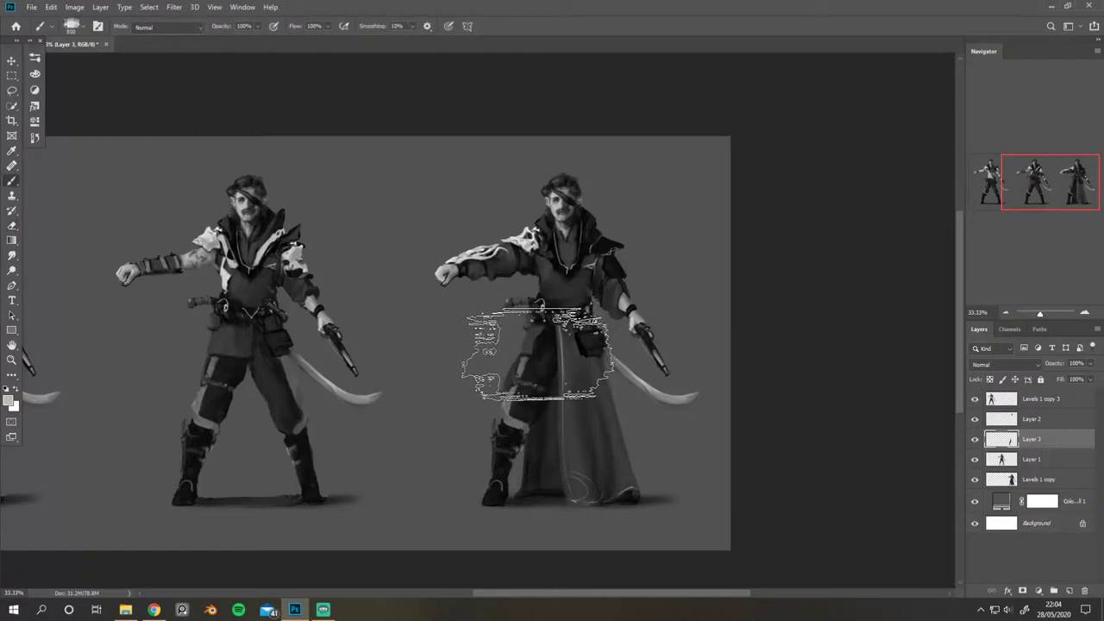
pyautogui.press('[')
pyautogui.press('[')
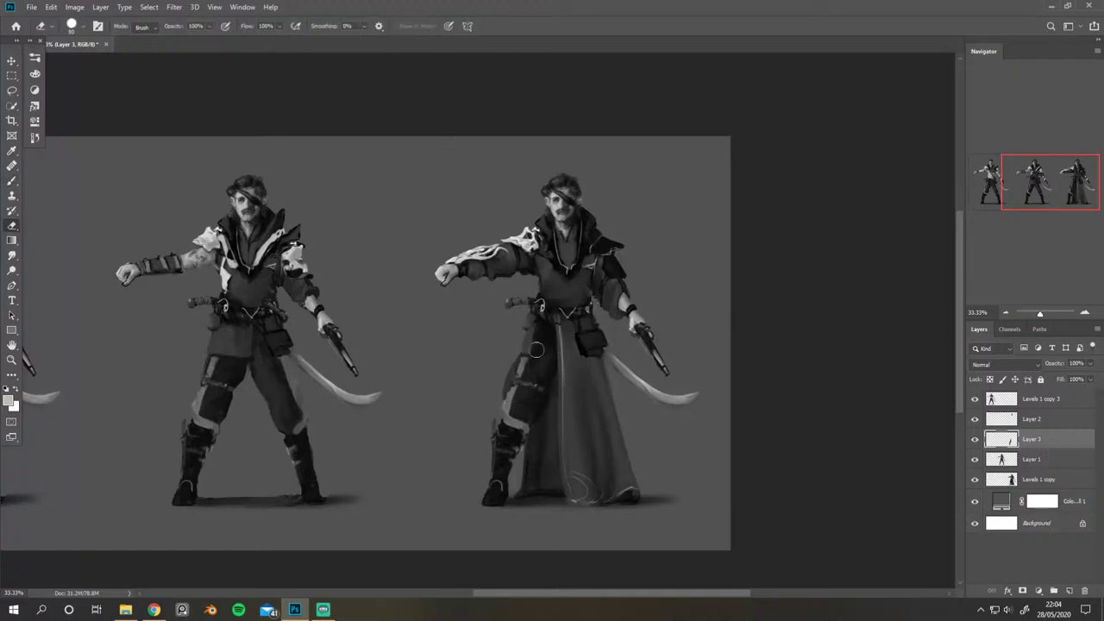
# Step: Paint a grey strip up the outer edge of the copied thigh on Layer 3 with the S2 brush at 25 px
pyautogui.press('b')
pyautogui.click(34, 58)
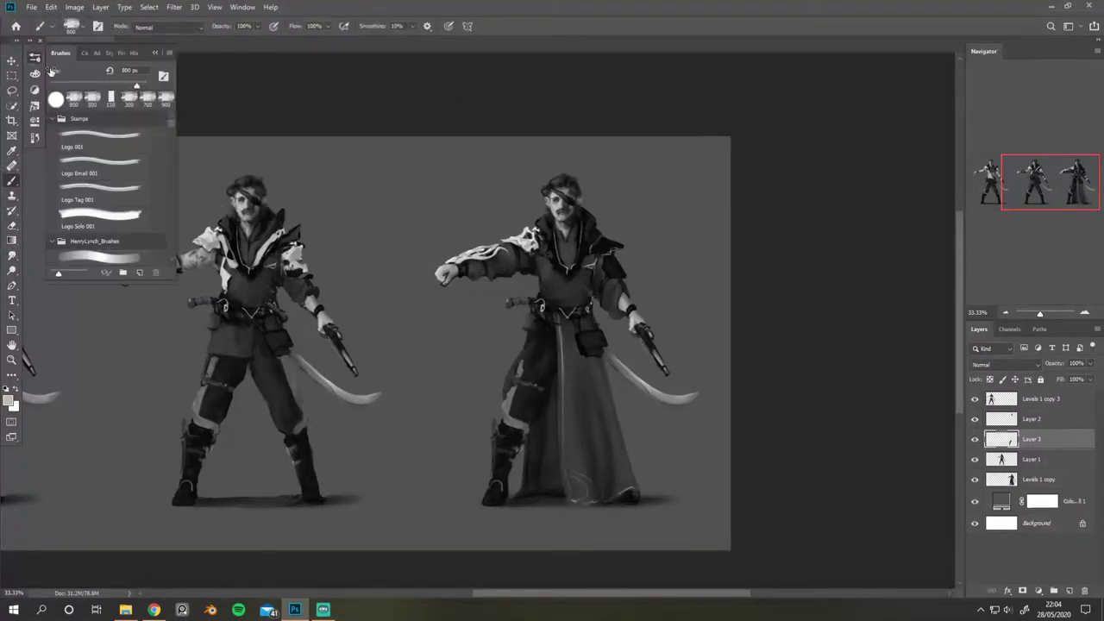
pyautogui.scroll(-10, 170, 160)
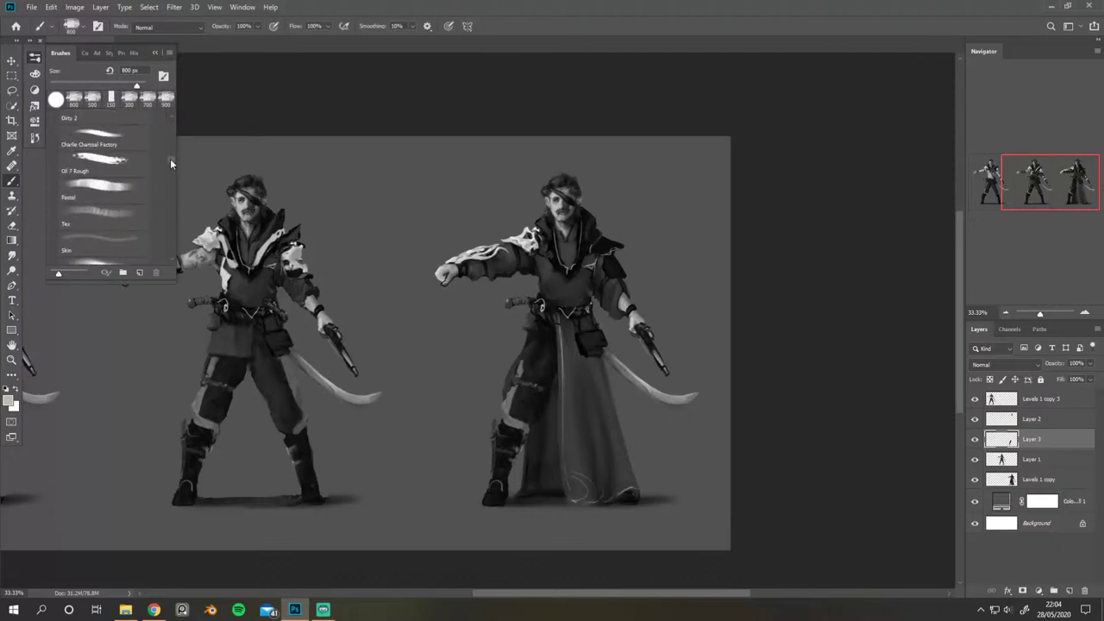
pyautogui.scroll(6, 169, 159)
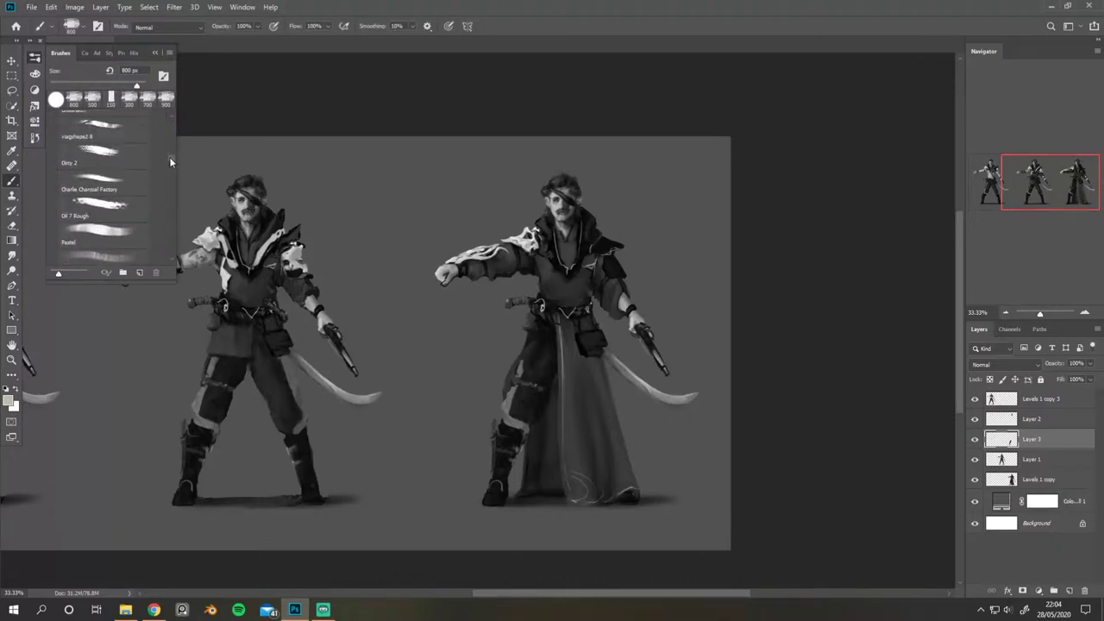
pyautogui.scroll(2, 169, 149)
pyautogui.click(108, 252)
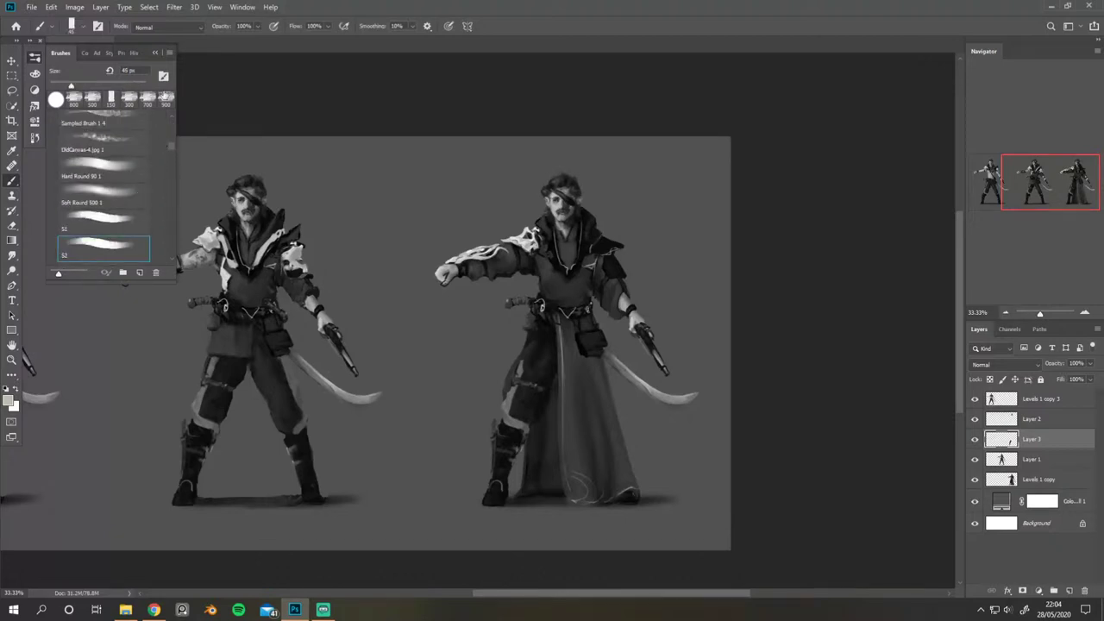
pyautogui.press(']')
pyautogui.moveTo(464, 343); pyautogui.dragTo(530, 309)
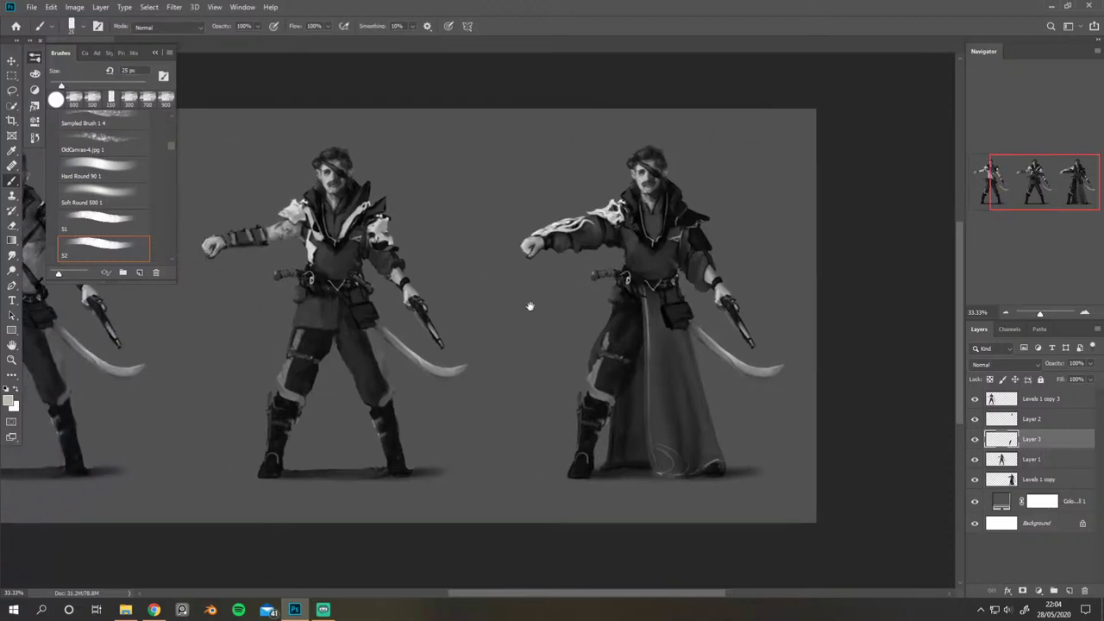
pyautogui.click(974, 440)
pyautogui.click(974, 440)
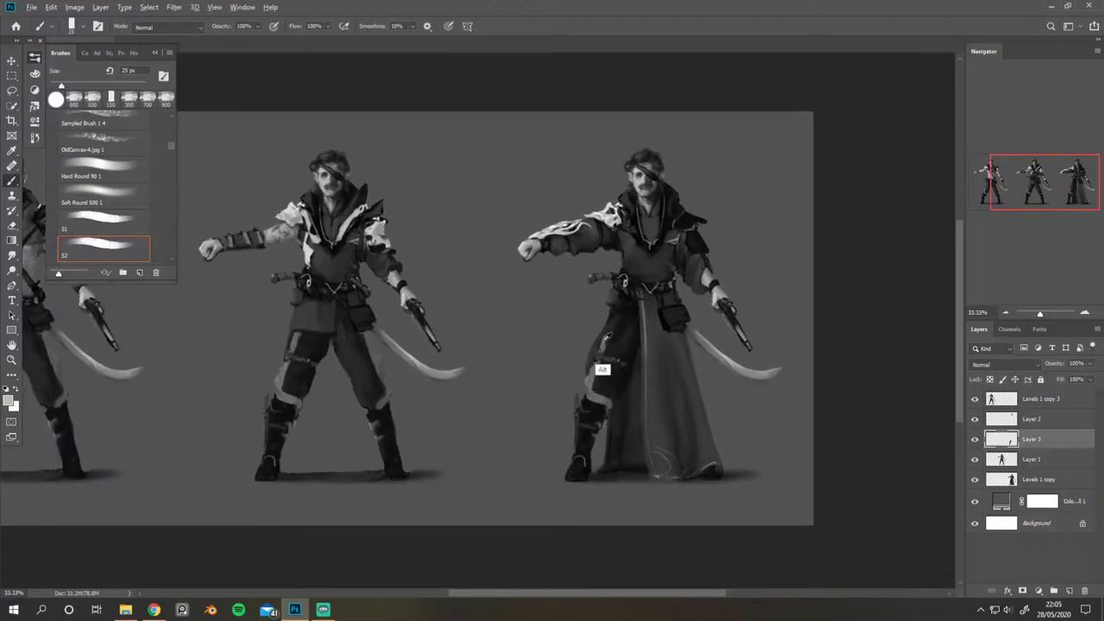
pyautogui.moveTo(610, 320); pyautogui.dragTo(606, 333)
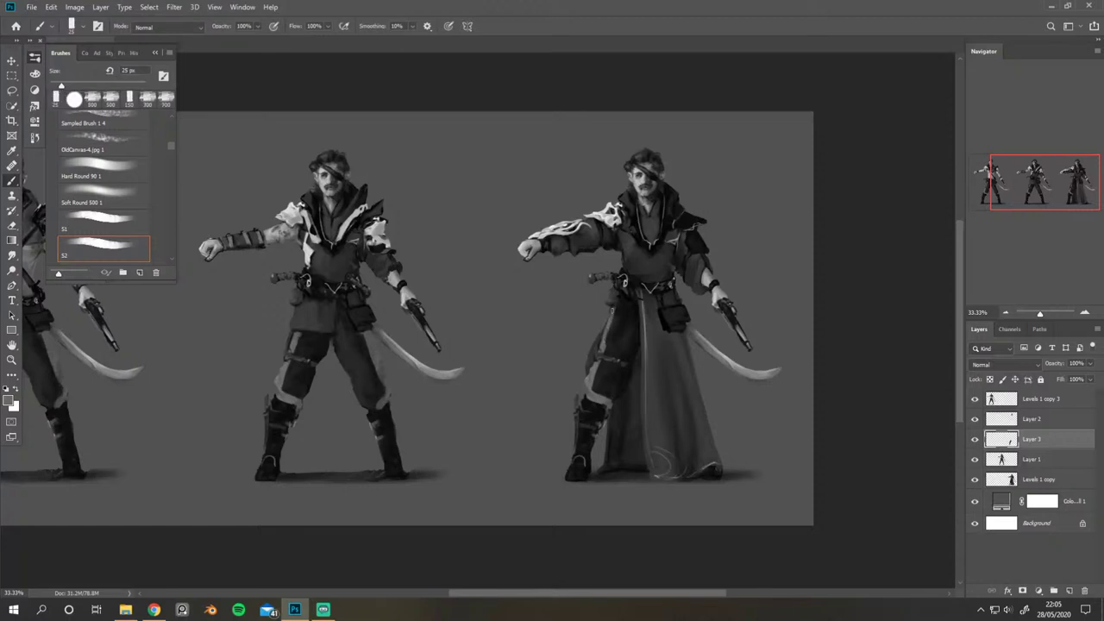
# Step: Erase the old trouser bulge beside the swapped leg on the Levels 1 copy layer, and flip the canvas back horizontally
pyautogui.keyDown('ctrl'); pyautogui.click(596, 383); pyautogui.keyUp('ctrl')
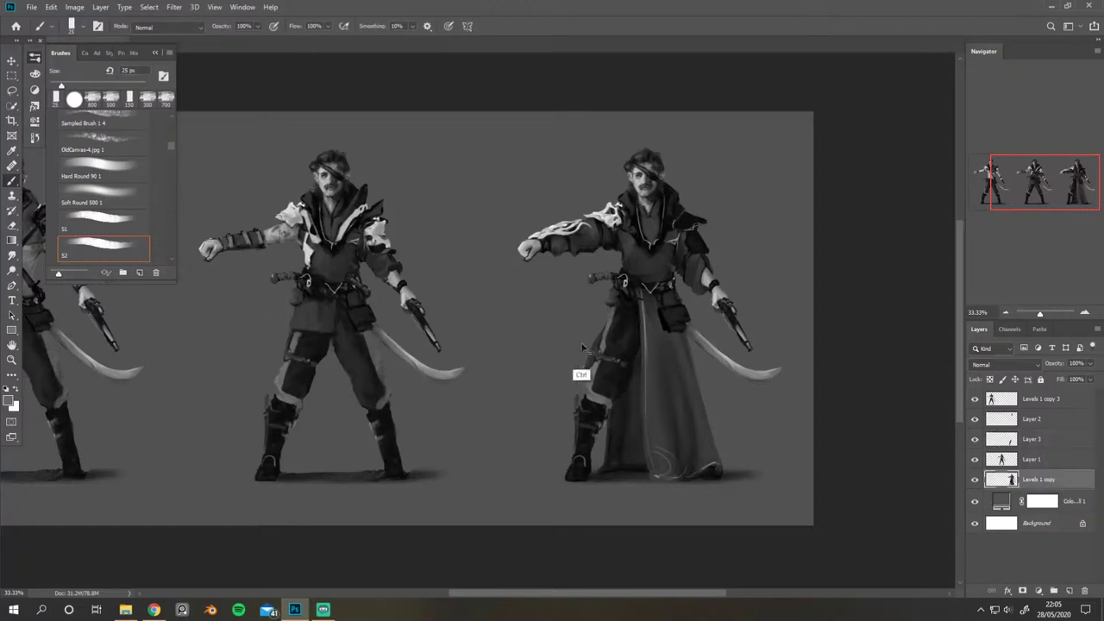
pyautogui.press('e')
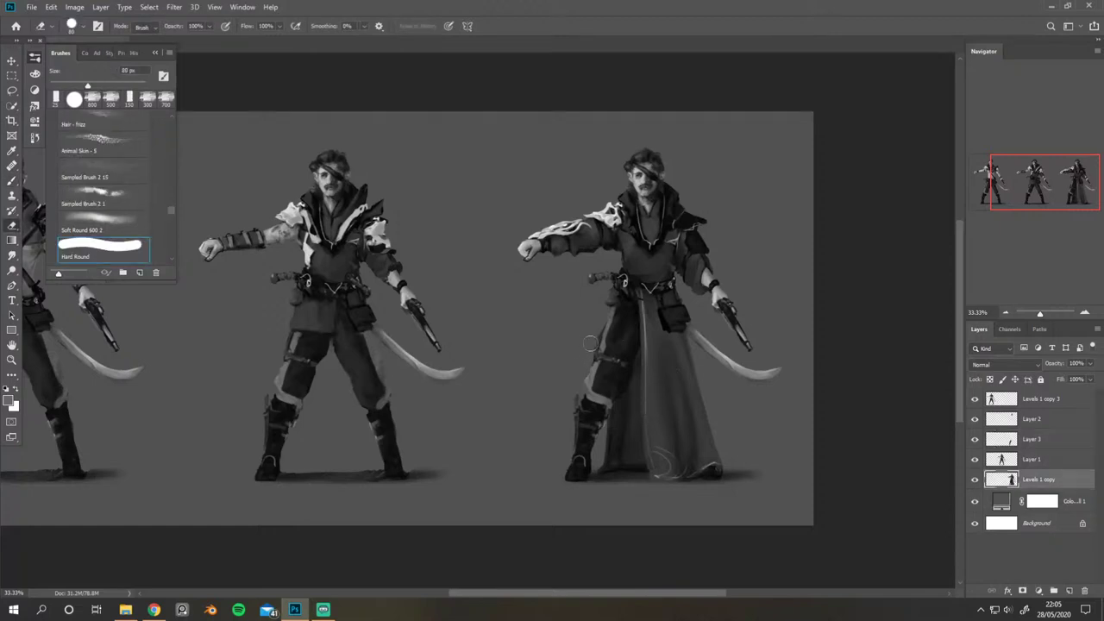
pyautogui.moveTo(585, 342); pyautogui.dragTo(594, 369)
pyautogui.hotkey('ctrl', 'shift', 'h')
pyautogui.hscroll(-6, 653, 239)
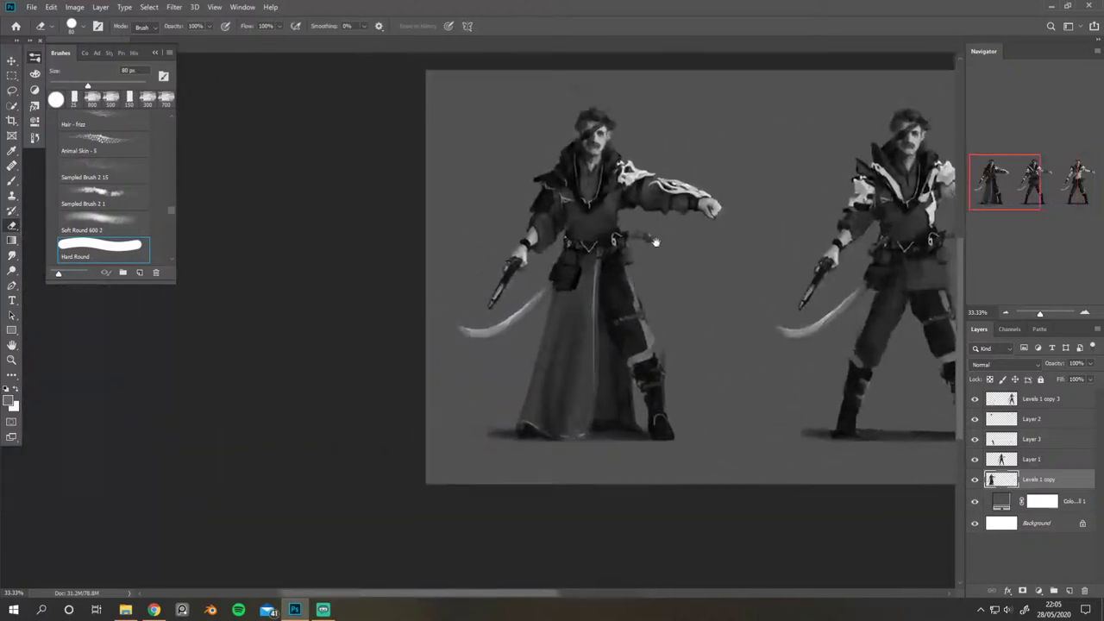
pyautogui.hscroll(8, 656, 239)
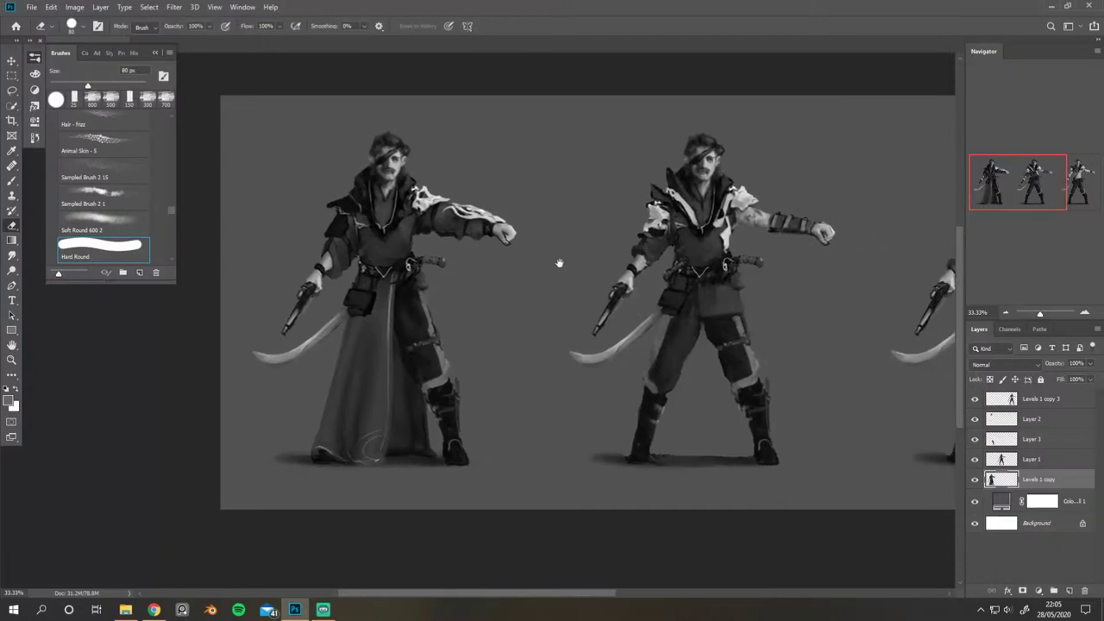
pyautogui.scroll(2, 552, 262)
pyautogui.hscroll(1, 548, 262)
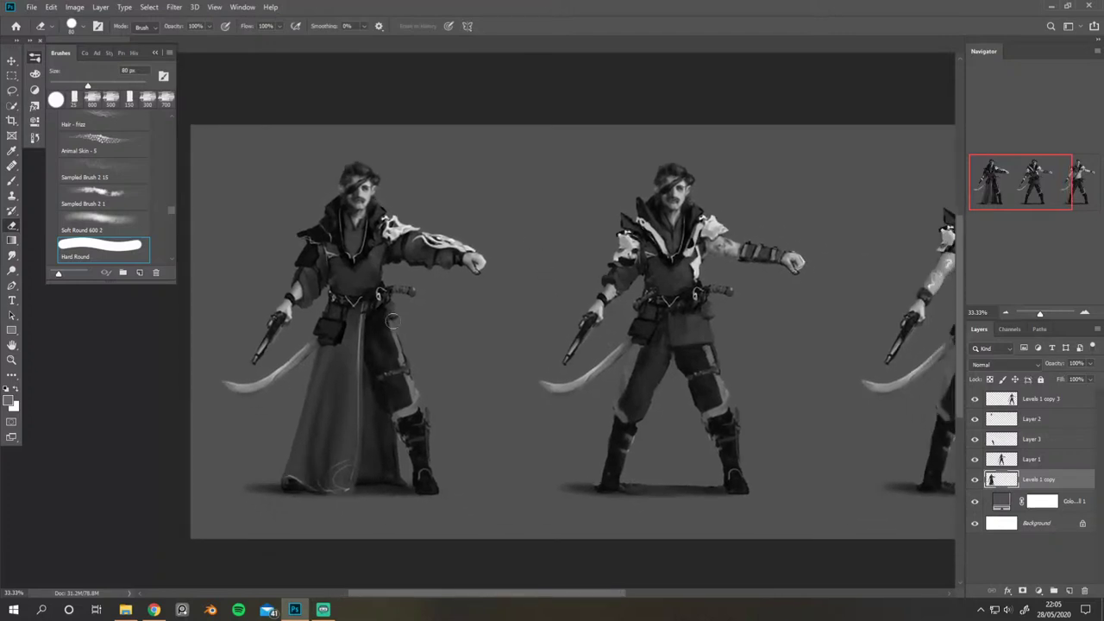
pyautogui.click(174, 7)
pyautogui.click(195, 100)
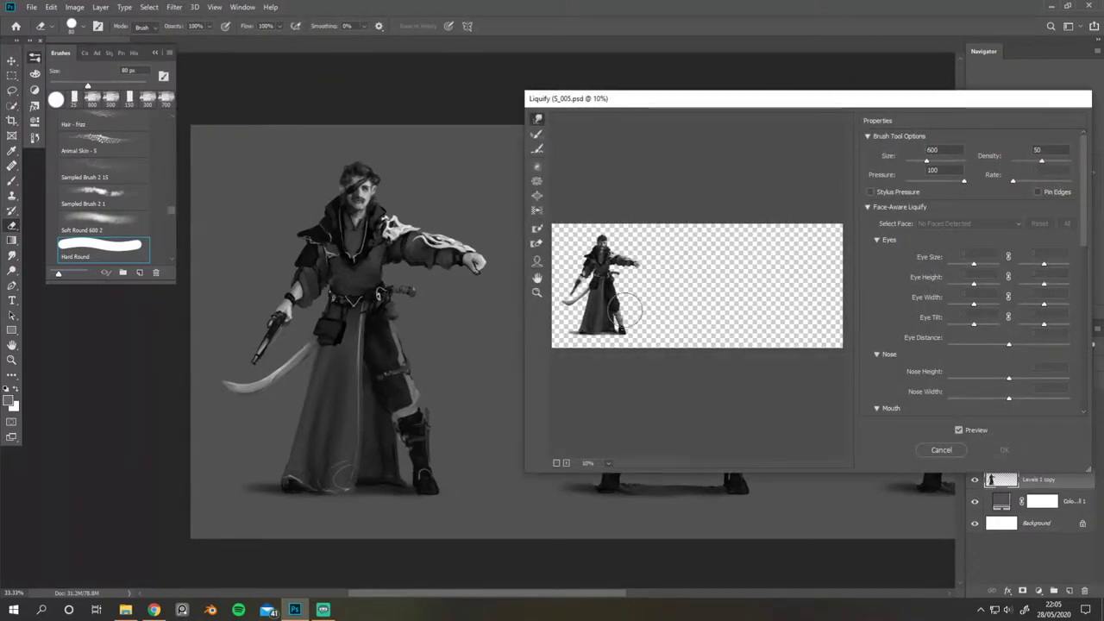
pyautogui.click(948, 450)
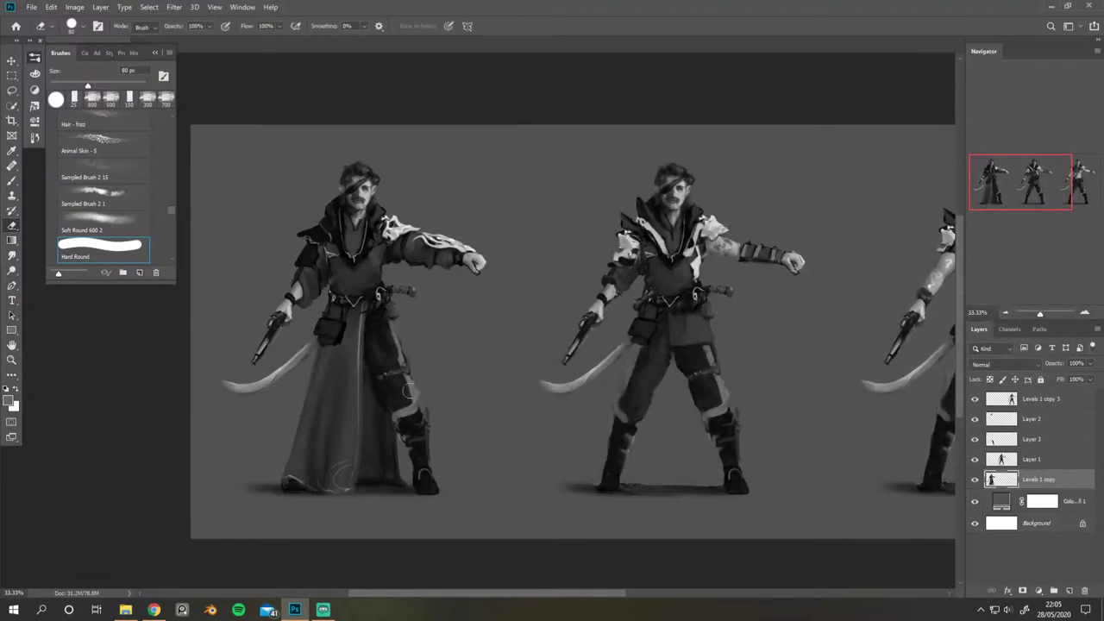
# Step: Reshape the copied leg on Layer 3 with the Liquify filter, using a 700 px brush
pyautogui.click(174, 7)
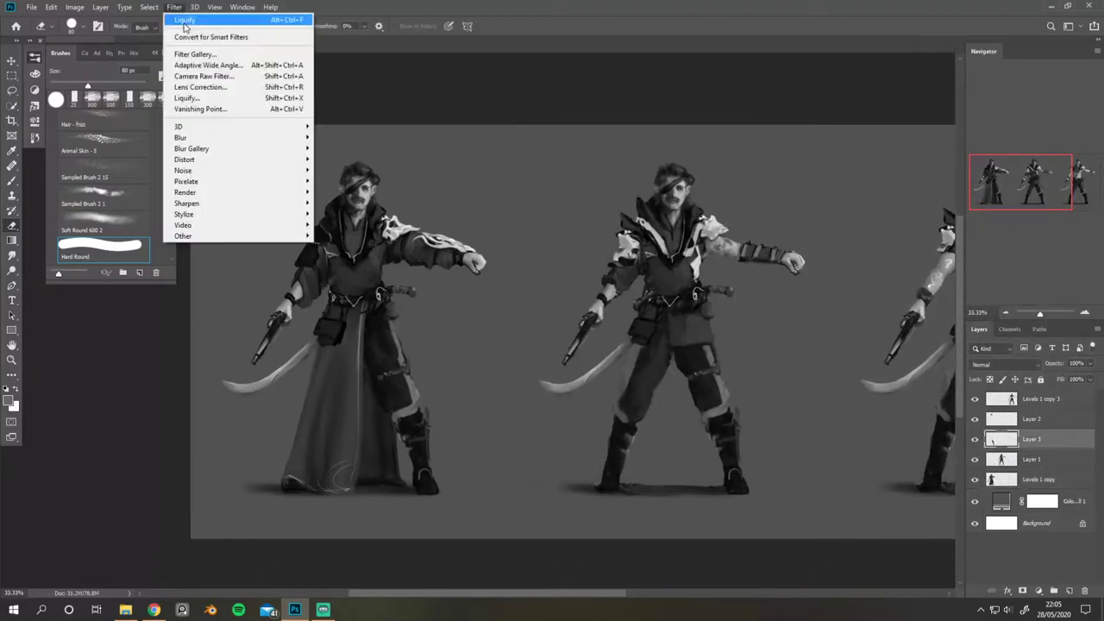
pyautogui.click(210, 99)
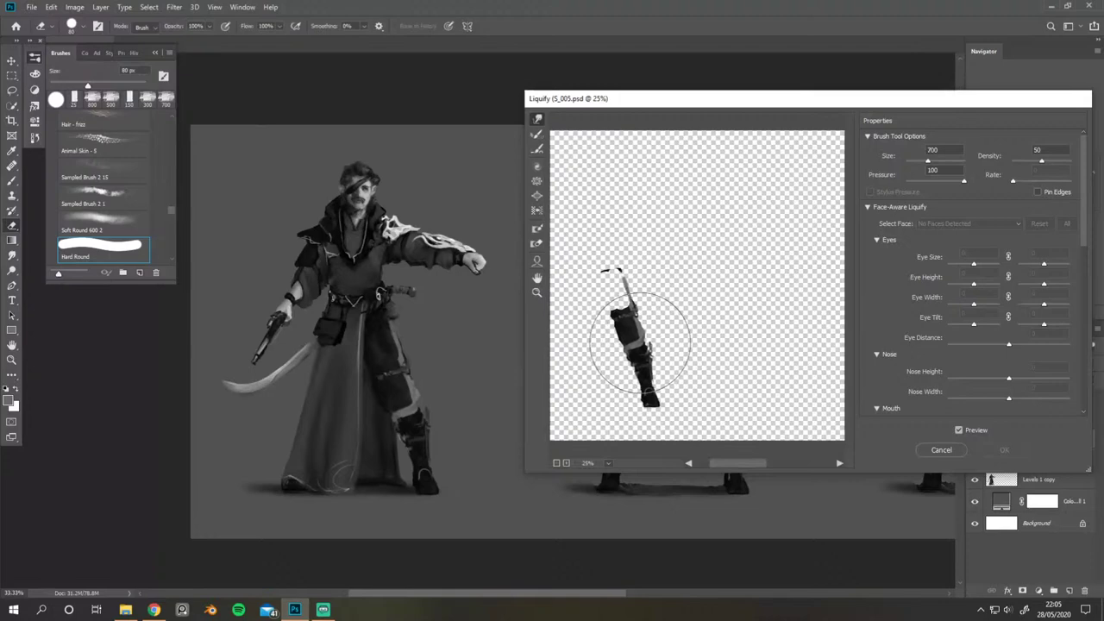
pyautogui.press(']')
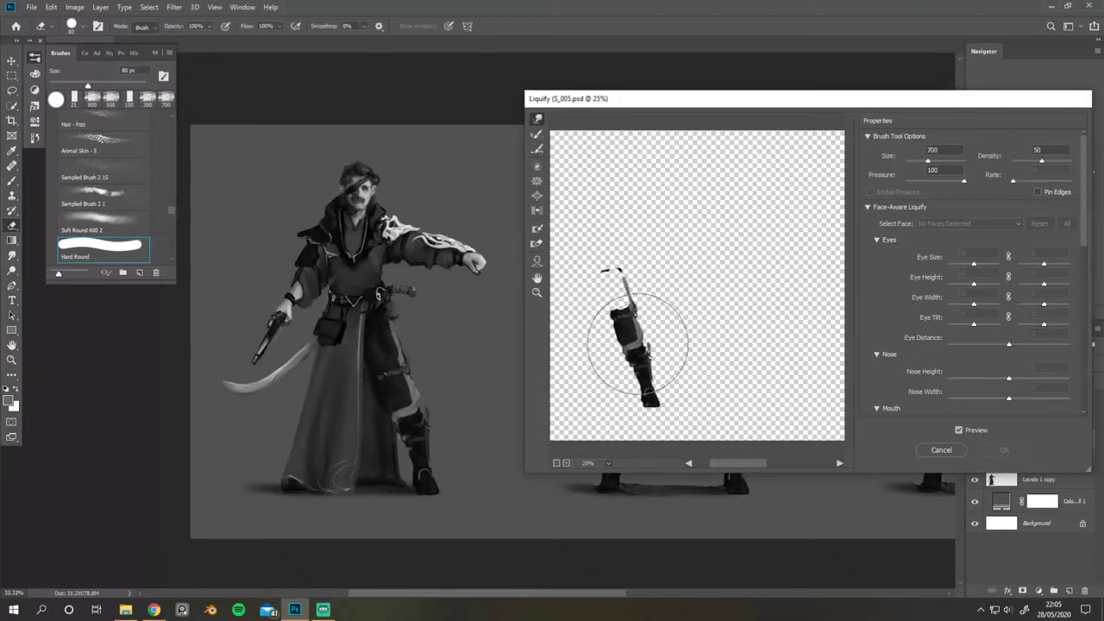
pyautogui.click(959, 430)
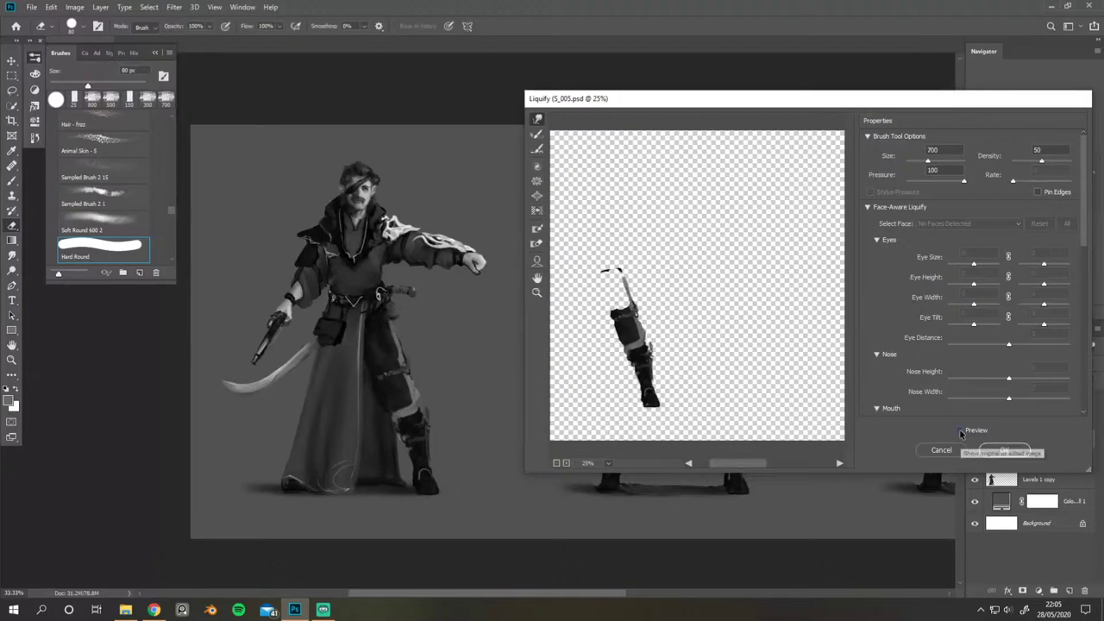
pyautogui.click(1005, 449)
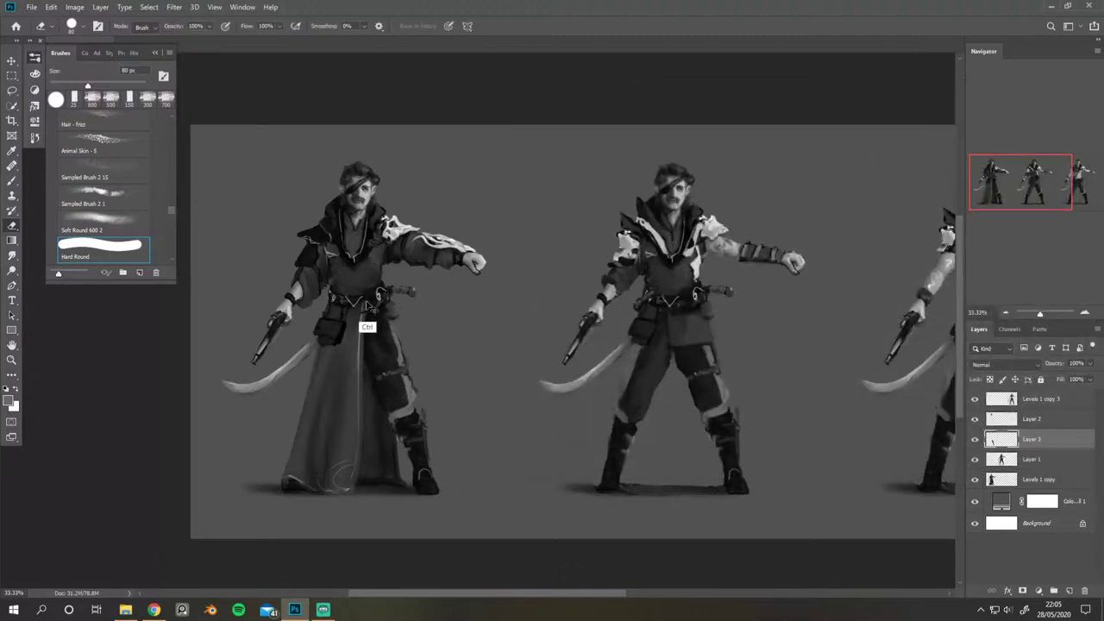
# Step: Erase leftover trouser pixels beside the swapped leg on the Levels 1 copy layer, and flip the canvas horizontally
pyautogui.keyDown('ctrl'); pyautogui.click(366, 324); pyautogui.keyUp('ctrl')
pyautogui.moveTo(403, 343); pyautogui.dragTo(382, 389)
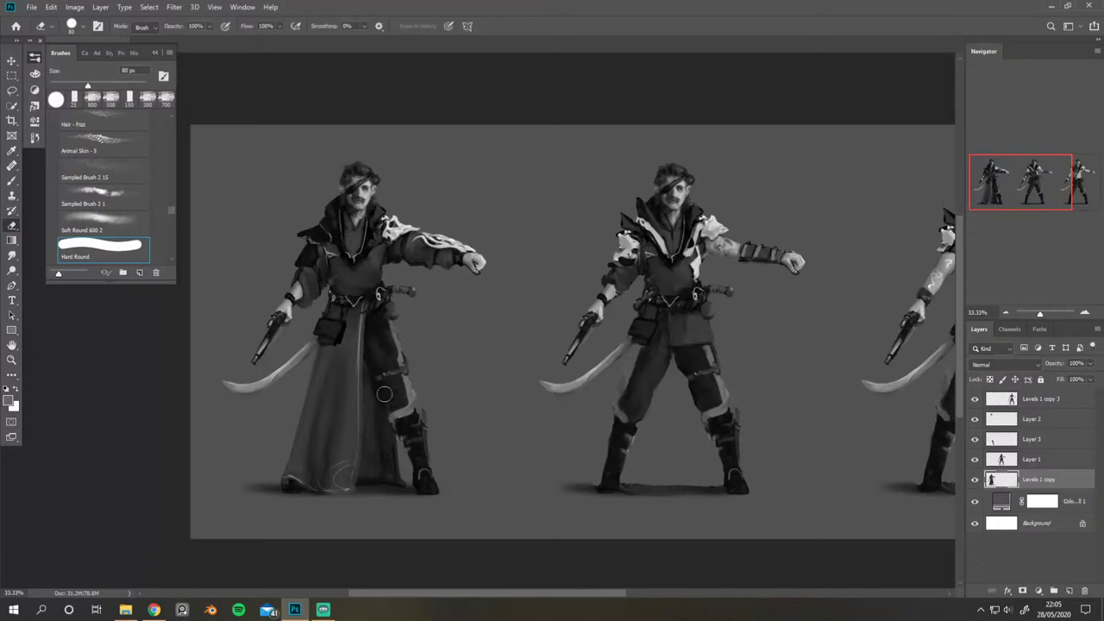
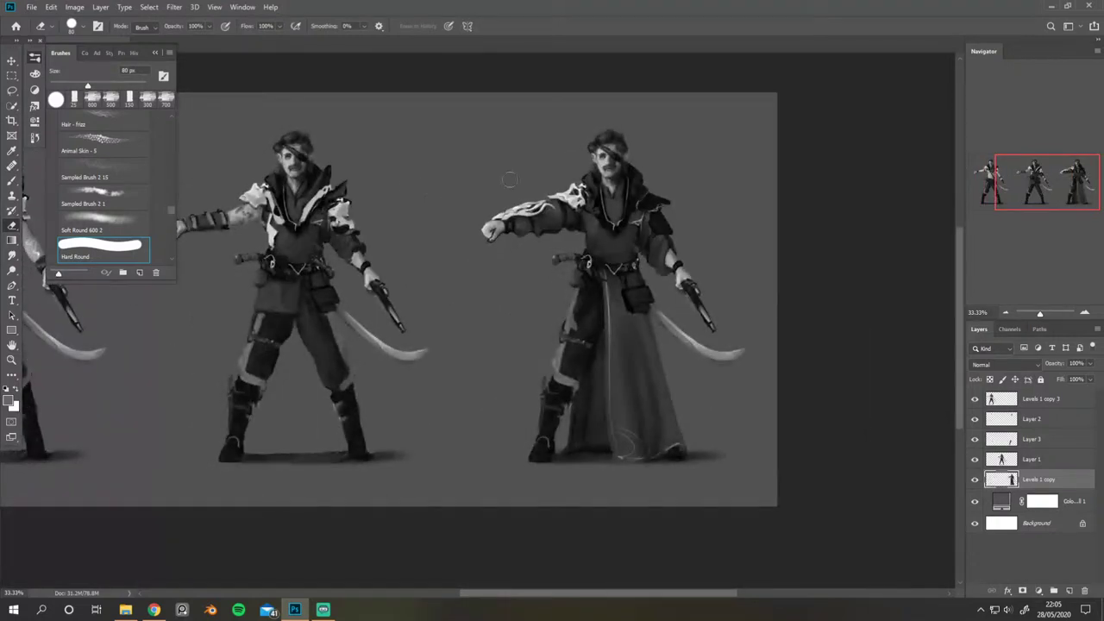
pyautogui.moveTo(589, 178); pyautogui.dragTo(559, 180)
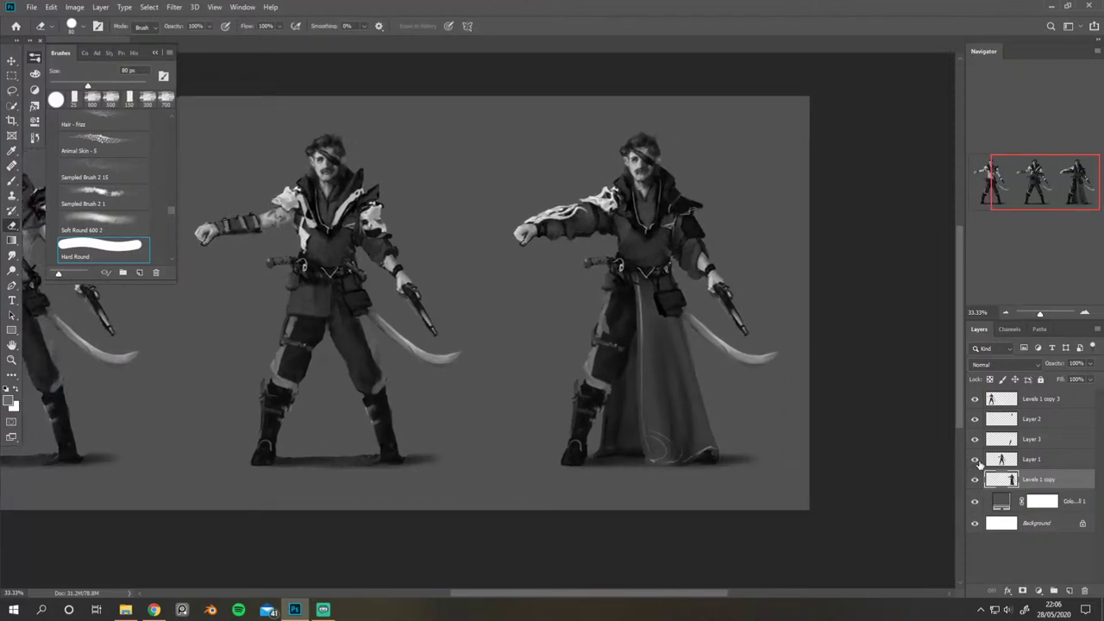
# Step: Move Layer 3 and Layer 2 beneath Layer 1, just above Levels 1 copy, and toggle Layer 2's visibility to check its content
pyautogui.click(1036, 441)
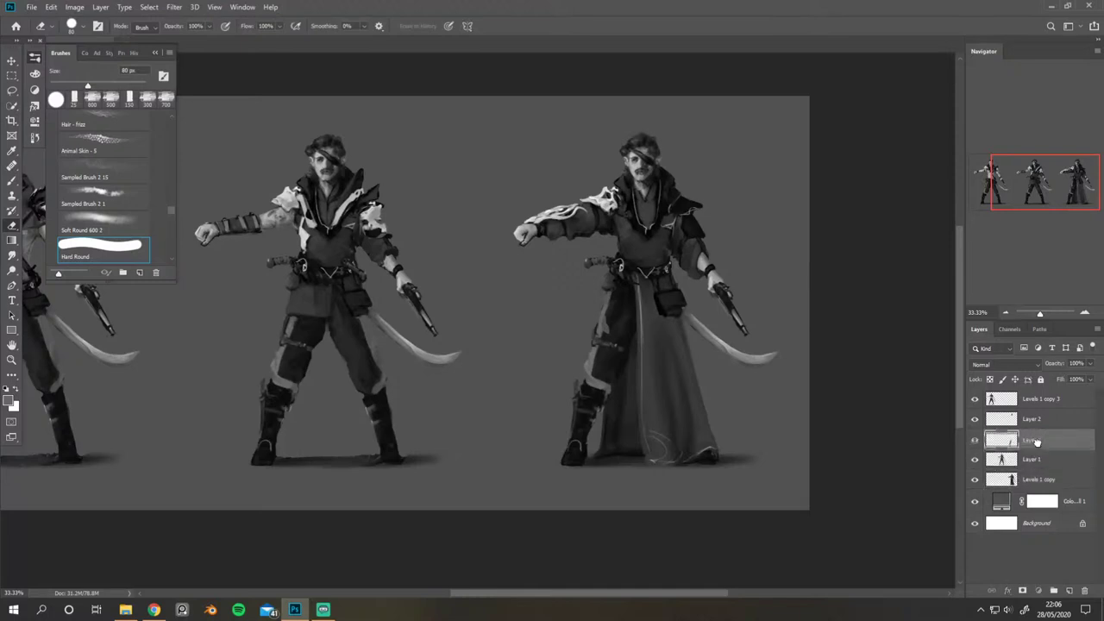
pyautogui.moveTo(1038, 442); pyautogui.dragTo(1037, 462)
pyautogui.moveTo(1037, 420); pyautogui.dragTo(1031, 450)
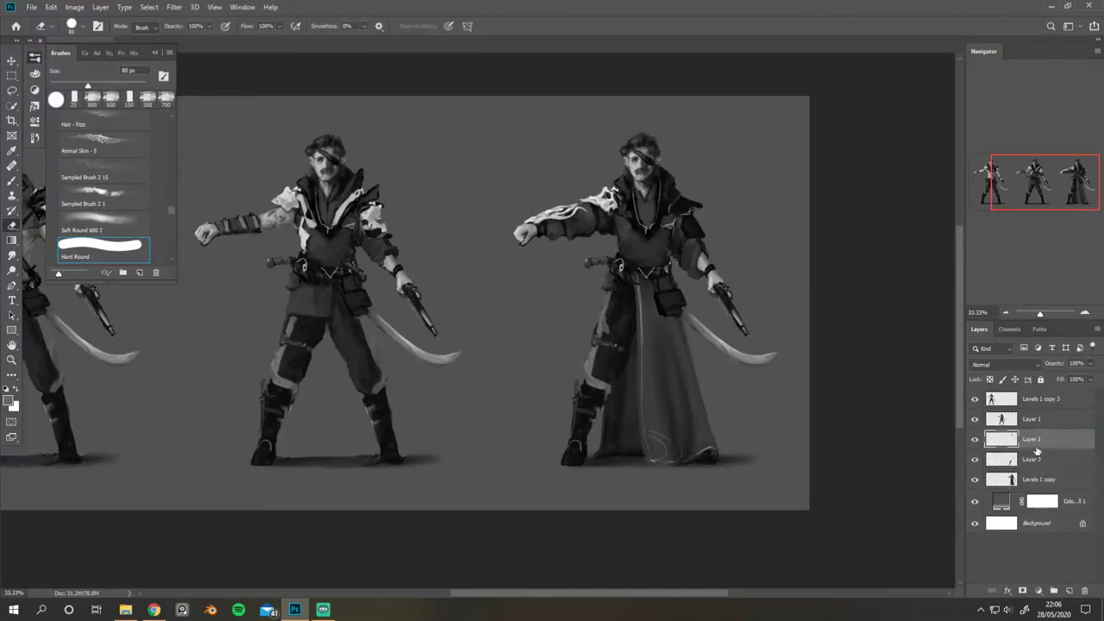
pyautogui.click(976, 440)
pyautogui.click(975, 440)
pyautogui.click(976, 440)
pyautogui.click(975, 440)
# Step: Collapse the brush list to free the workspace, and flip the canvas back horizontally
pyautogui.click(155, 53)
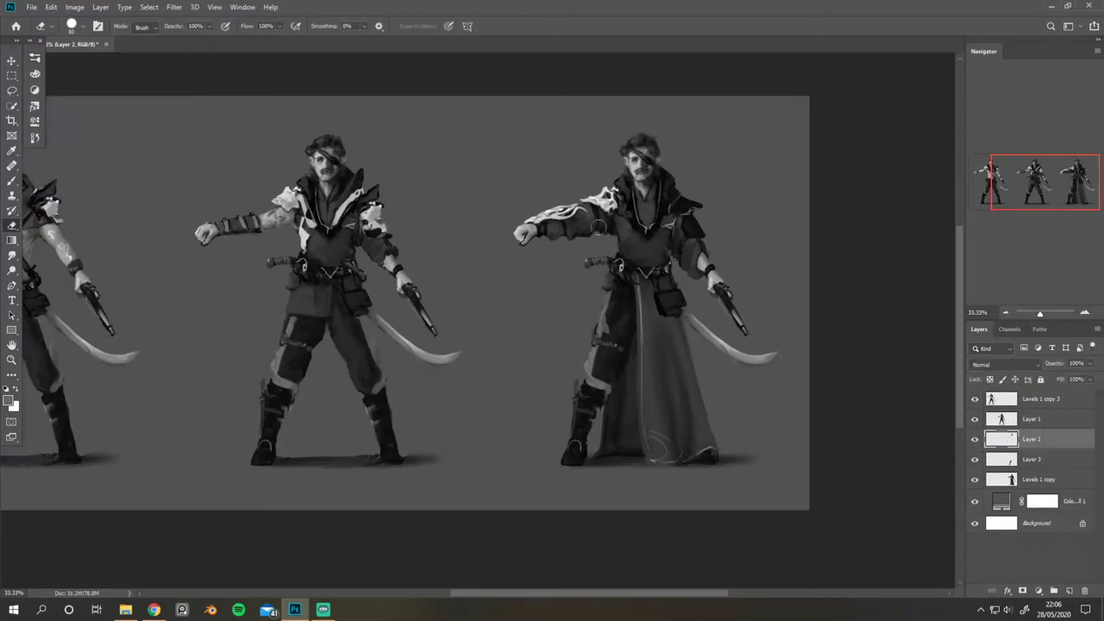
pyautogui.press('h')
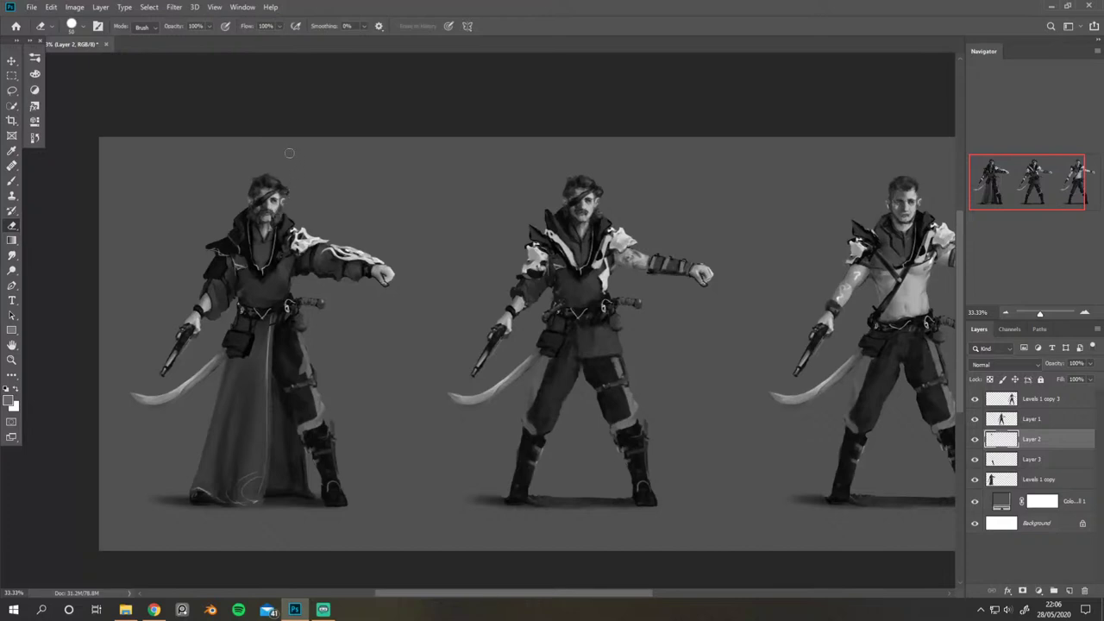
pyautogui.moveTo(439, 182); pyautogui.dragTo(397, 147)
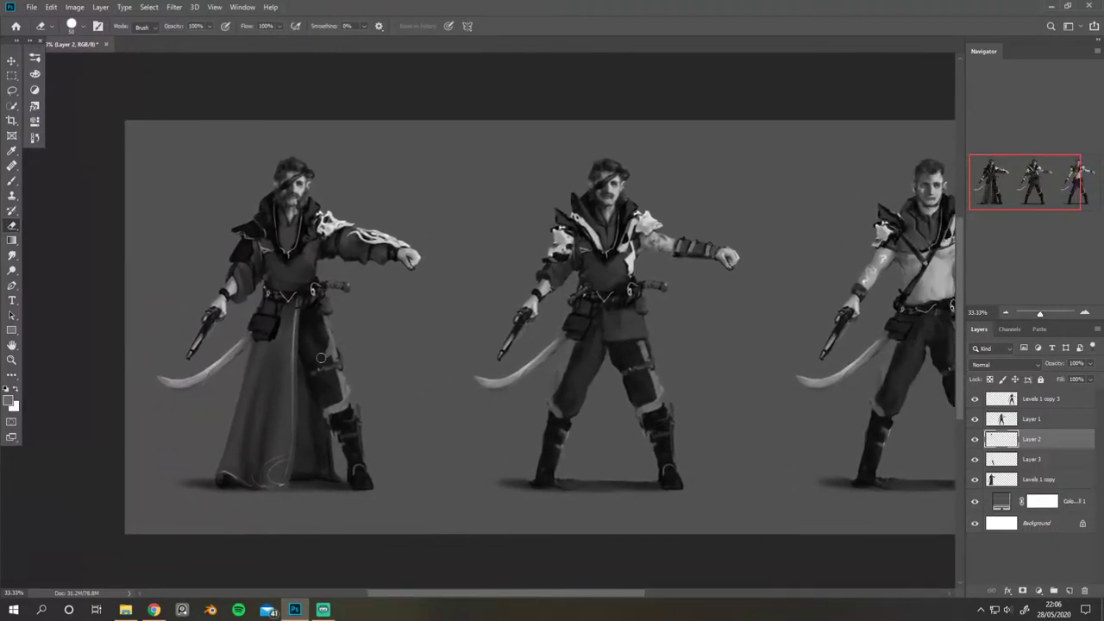
# Step: Repaint the thigh and knee of the copied leg on Layer 3 with dark tones sampled from the leg and robe
pyautogui.keyDown('ctrl'); pyautogui.click(329, 360); pyautogui.keyUp('ctrl')
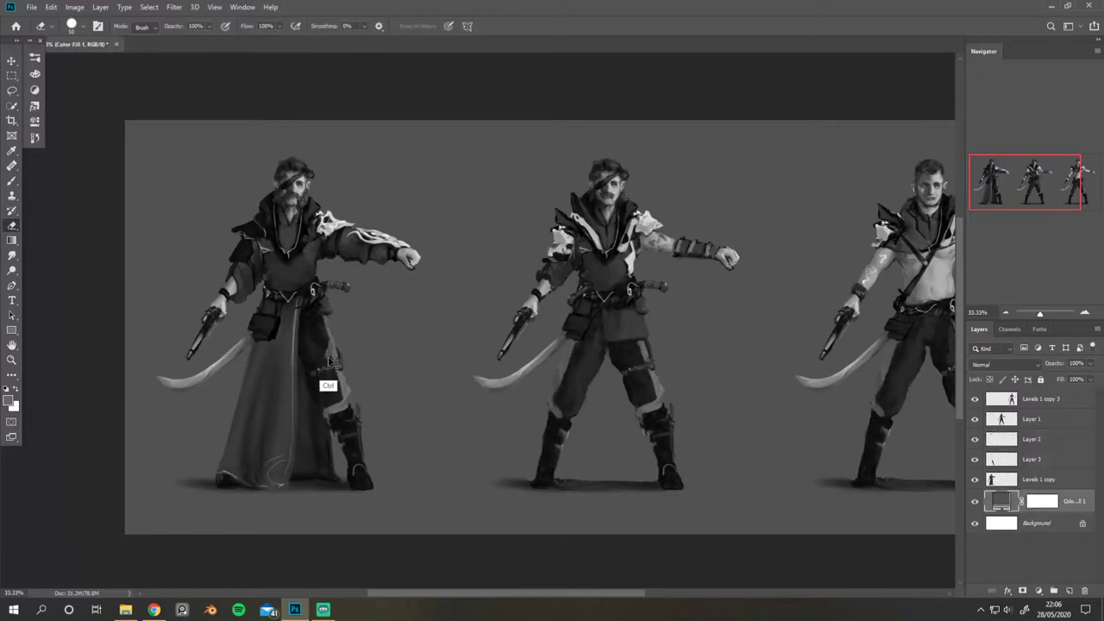
pyautogui.click(326, 349)
pyautogui.press('Escape')
pyautogui.keyDown('ctrl'); pyautogui.click(324, 396); pyautogui.keyUp('ctrl')
pyautogui.press('b')
pyautogui.keyDown('alt'); pyautogui.click(319, 380); pyautogui.keyUp('alt')
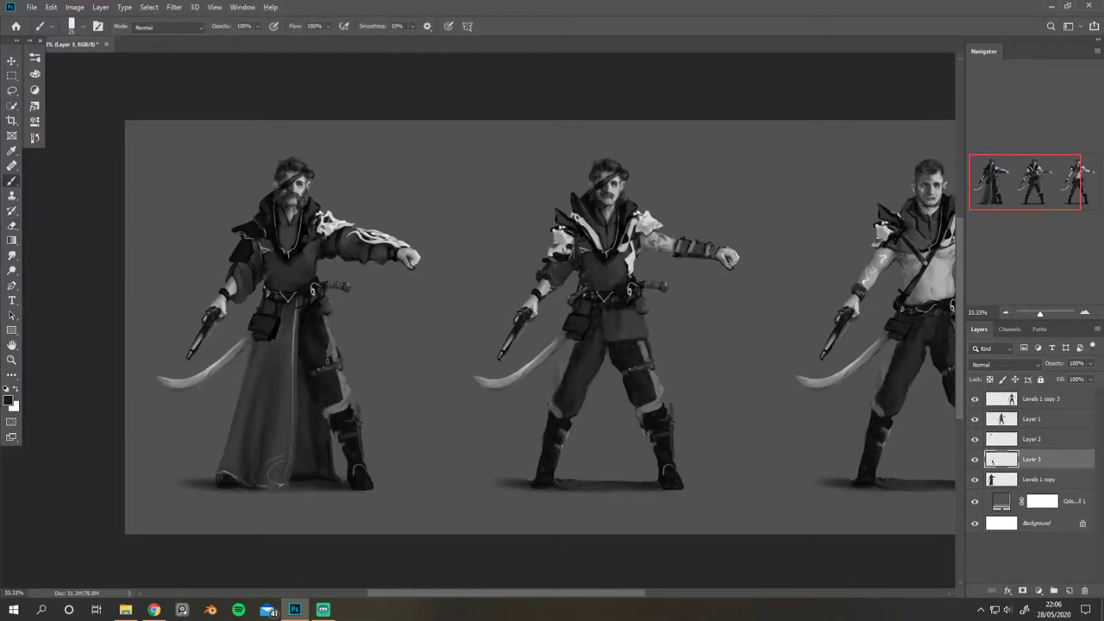
pyautogui.keyDown('alt'); pyautogui.click(331, 369); pyautogui.keyUp('alt')
pyautogui.keyDown('alt'); pyautogui.click(347, 444); pyautogui.keyUp('alt')
pyautogui.keyDown('alt'); pyautogui.click(328, 379); pyautogui.keyUp('alt')
pyautogui.keyDown('alt'); pyautogui.click(302, 356); pyautogui.keyUp('alt')
pyautogui.keyDown('alt'); pyautogui.click(302, 401); pyautogui.keyUp('alt')
# Step: Trim the outer edge of the copied thigh on Layer 3, and check the figures with the canvas flipped horizontally and back
pyautogui.press('e')
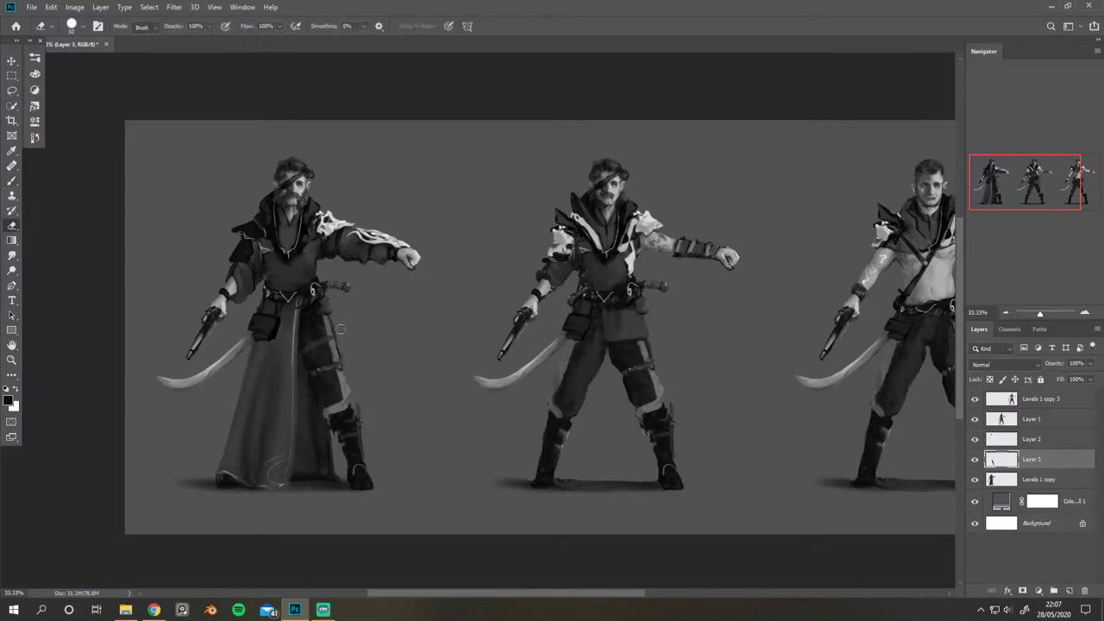
pyautogui.hotkey('ctrl', 'shift', 'h')
pyautogui.moveTo(412, 269); pyautogui.dragTo(360, 268)
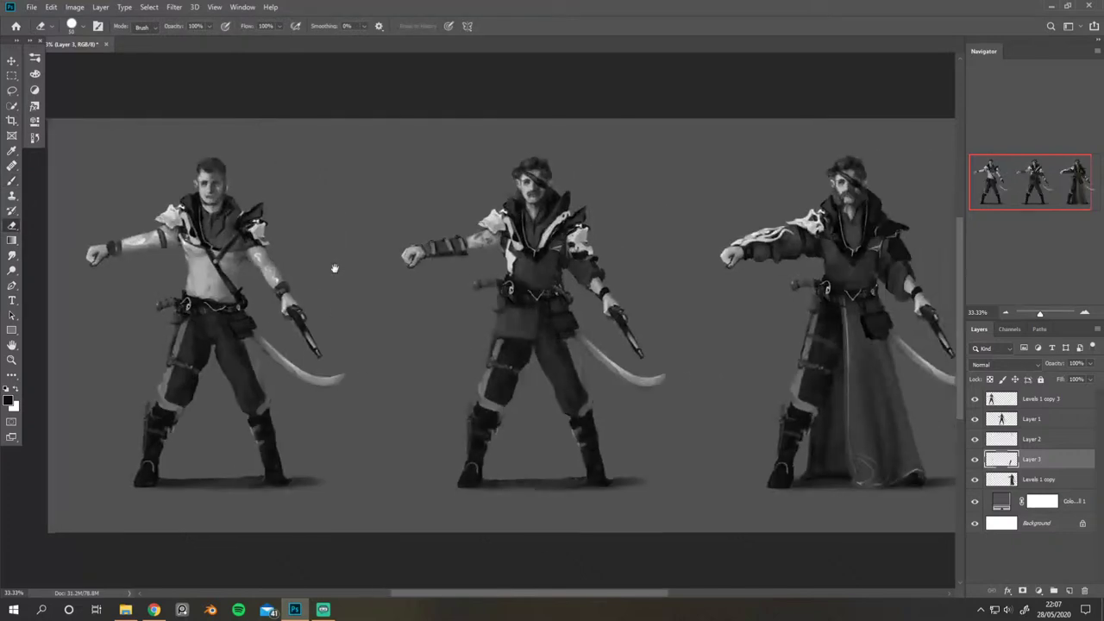
pyautogui.hotkey('ctrl', 'shift', 'h')
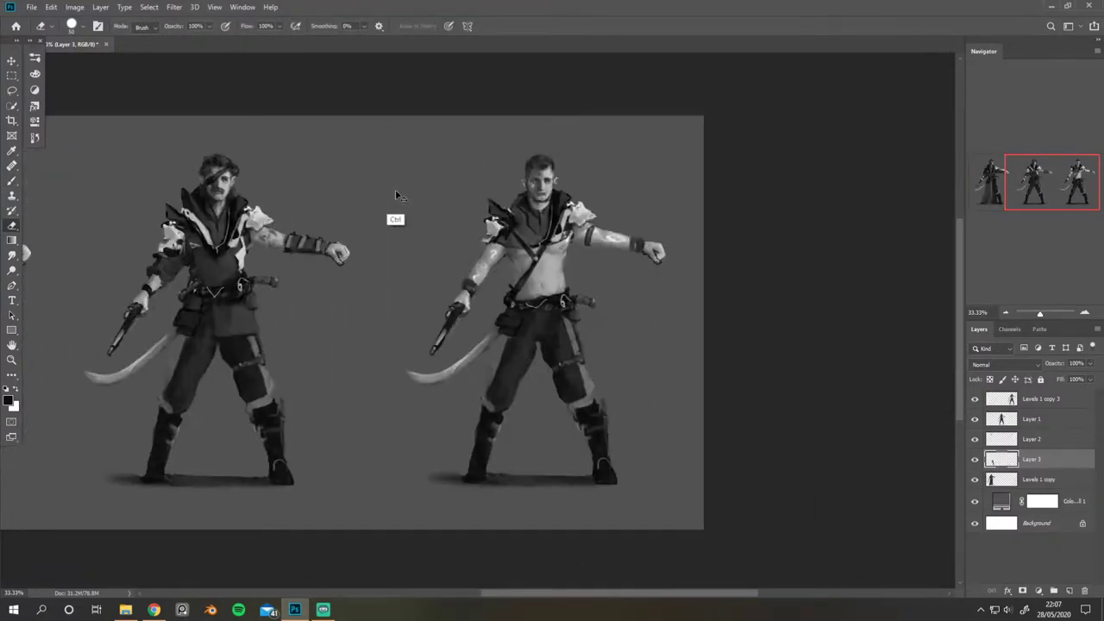
pyautogui.hscroll(-5, 385, 215)
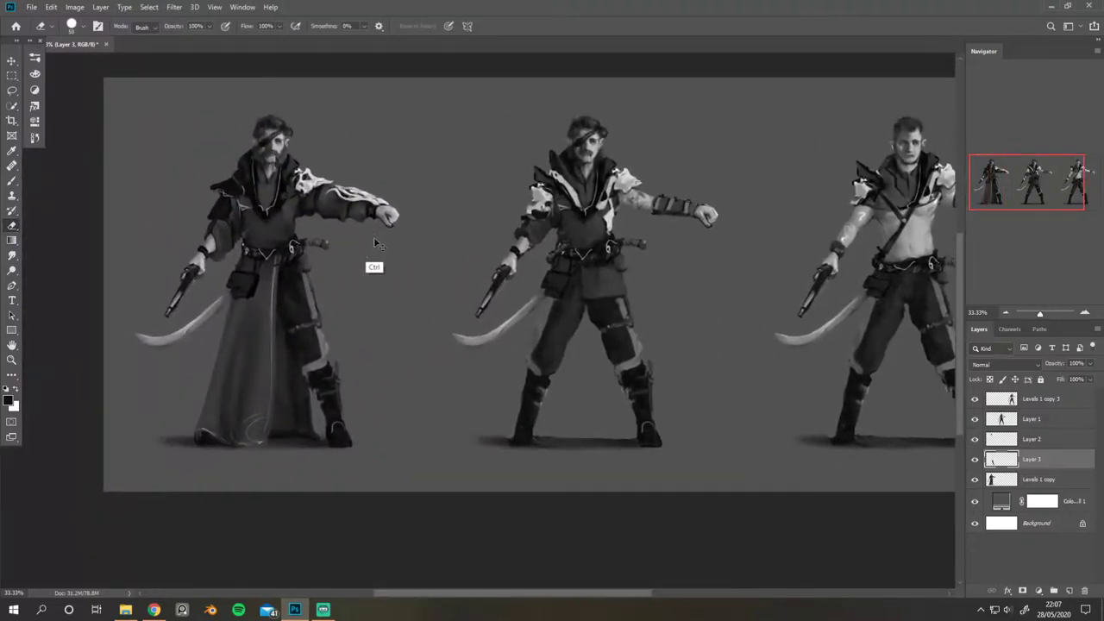
# Step: Retouch the strip along the copied thigh on Layer 3 with a dark grey sampled near the knee
pyautogui.press('b')
pyautogui.keyDown('alt'); pyautogui.rightClick(323, 312); pyautogui.keyUp('alt')
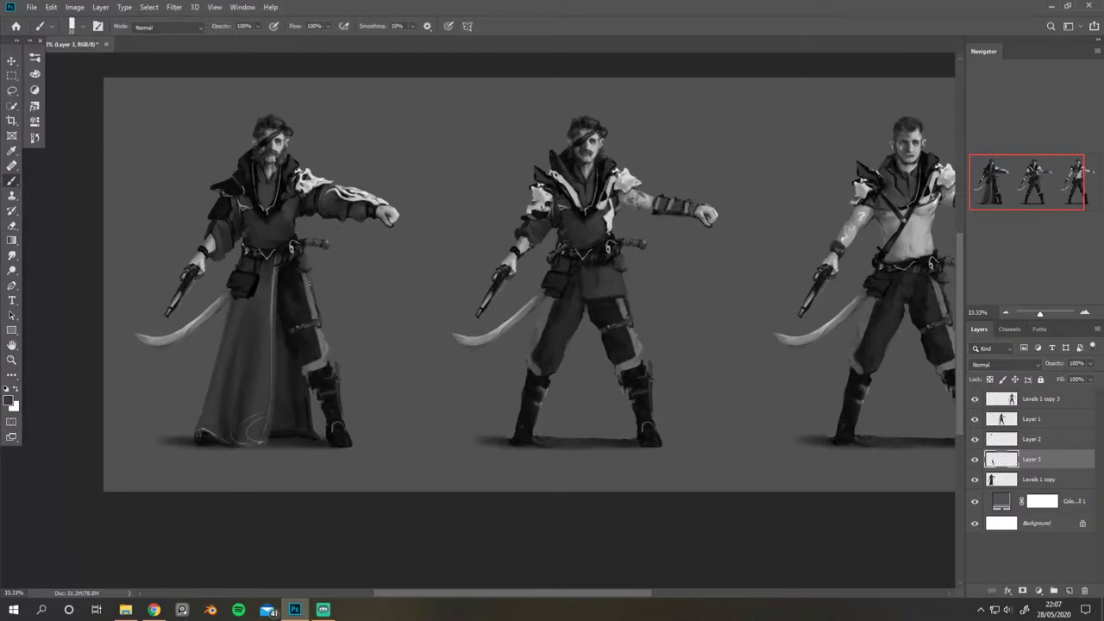
pyautogui.moveTo(377, 187); pyautogui.dragTo(383, 227)
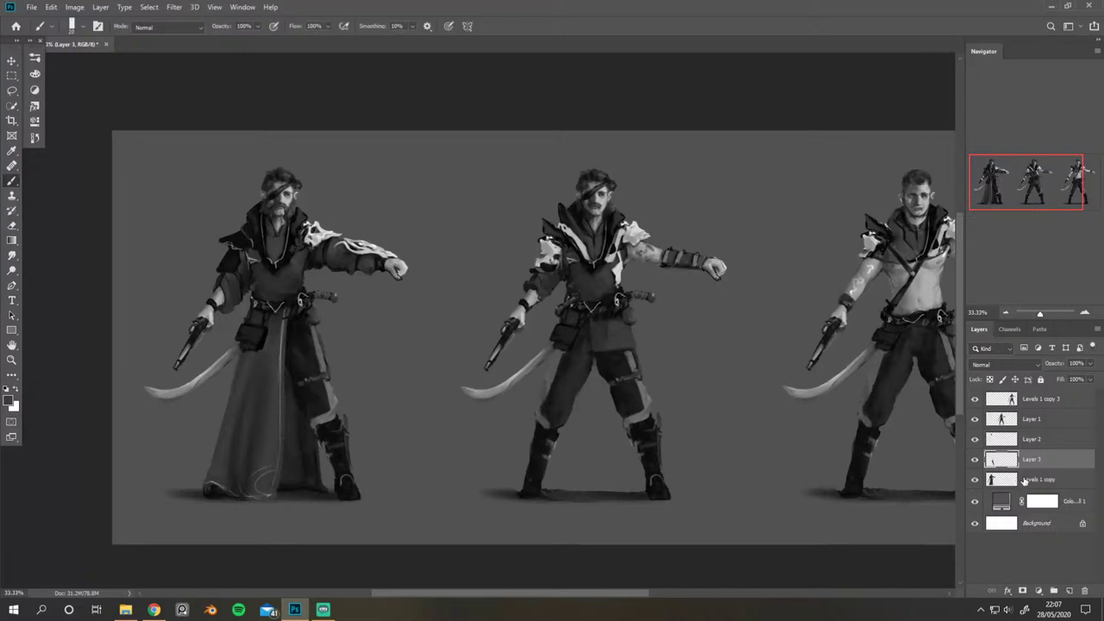
# Step: Merge Layer 2 and Layer 3 down into Levels 1 copy, and toggle the merged layer's visibility to check it
pyautogui.click(1031, 442)
pyautogui.hotkey('ctrl', 'e')
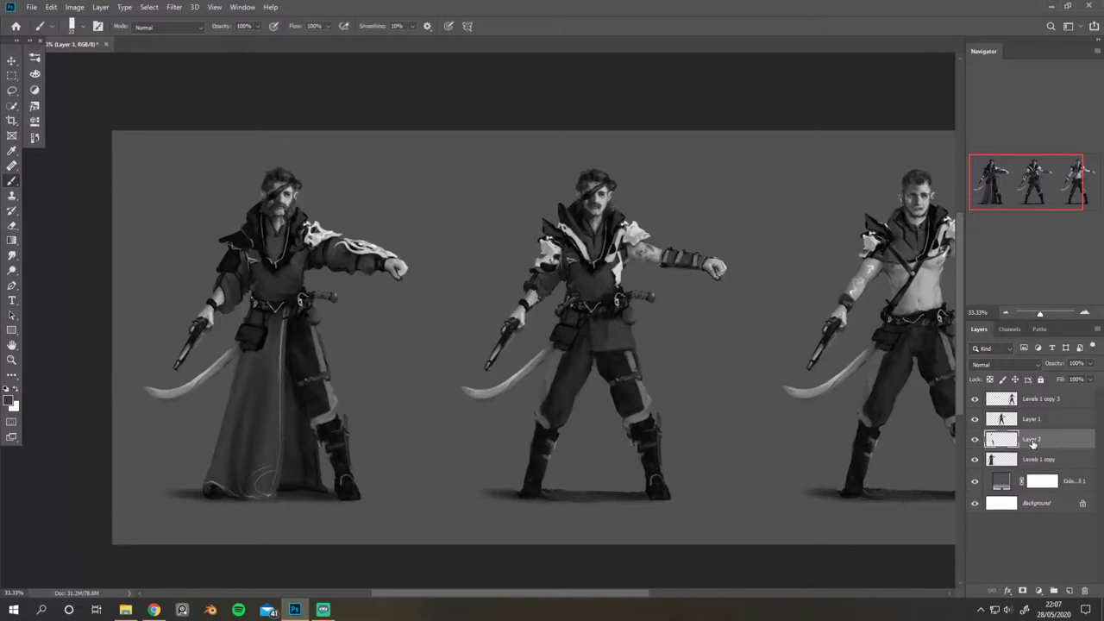
pyautogui.hotkey('ctrl', 'e')
pyautogui.click(974, 439)
pyautogui.click(975, 439)
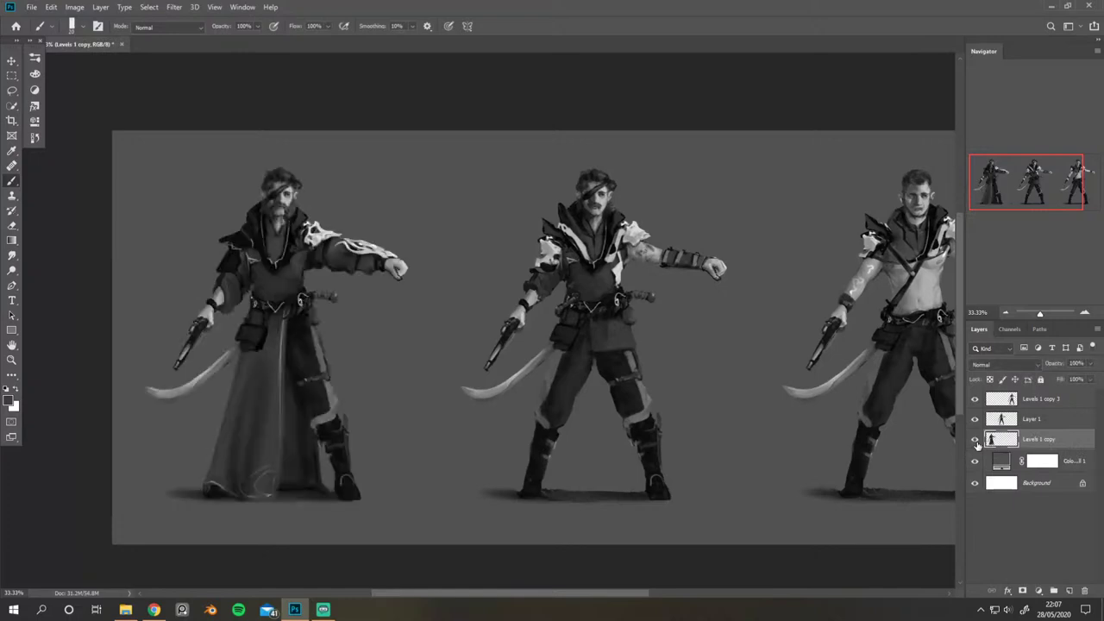
# Step: Hide the Levels 1 copy 3 and Layer 1 layers so only the robed figure is displayed
pyautogui.moveTo(716, 323); pyautogui.dragTo(609, 274)
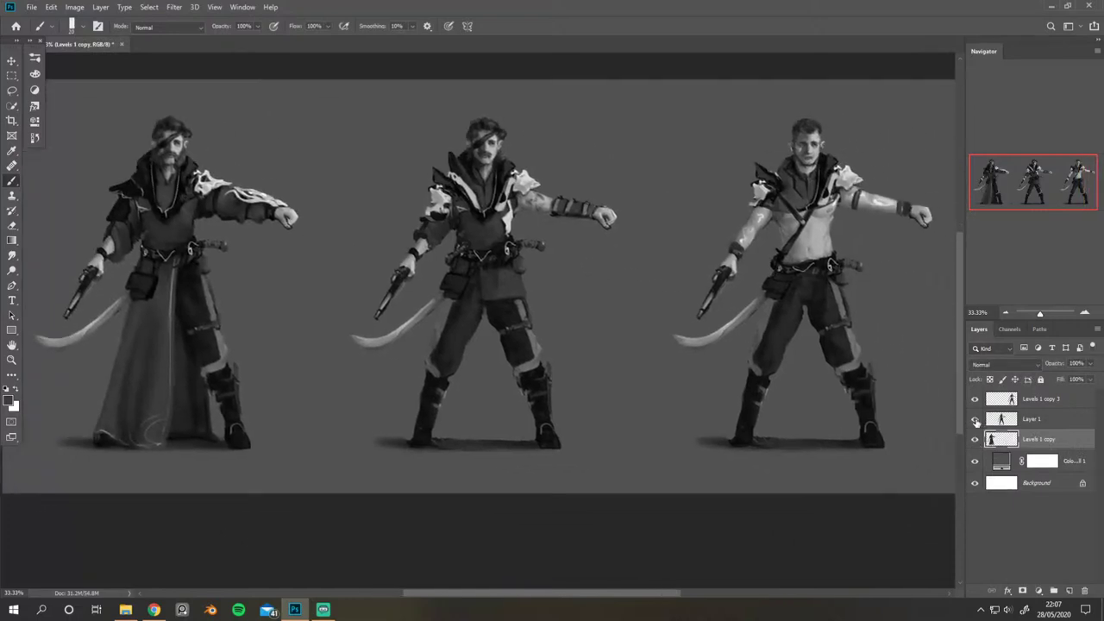
pyautogui.click(975, 398)
pyautogui.click(975, 419)
# Step: Duplicate the Levels 1 copy layer and move the duplicate to the middle of the canvas beside the original figure
pyautogui.moveTo(411, 255)
pyautogui.mouseDown()
pyautogui.moveTo(577, 279)
pyautogui.moveTo(509, 270)
pyautogui.moveTo(451, 230)
pyautogui.moveTo(417, 237)
pyautogui.mouseUp()
pyautogui.hotkey('ctrl', 'j')
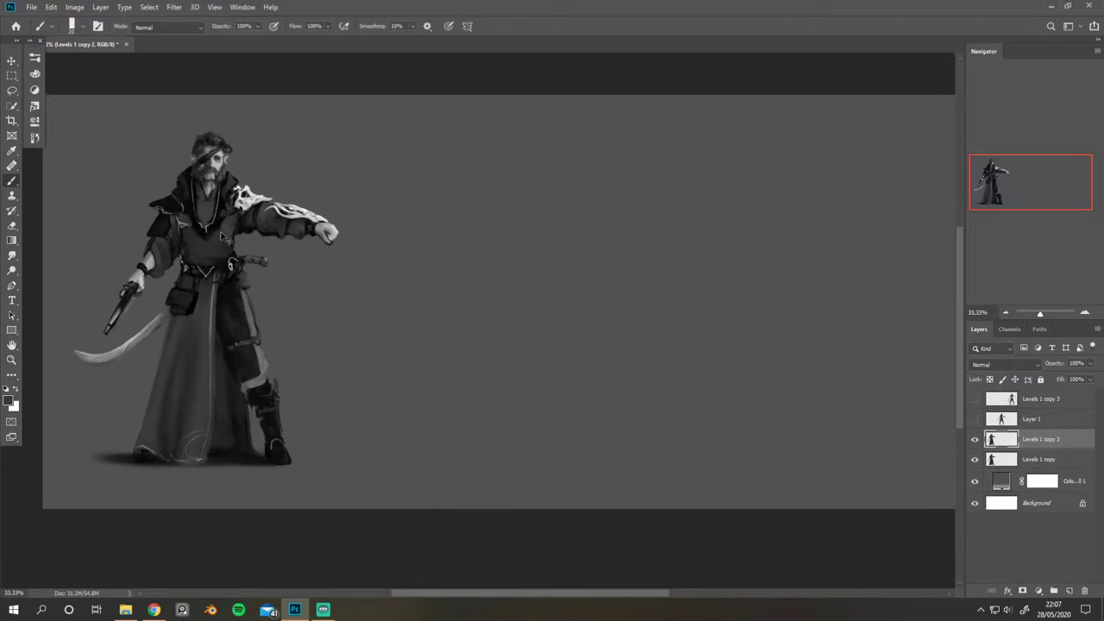
pyautogui.moveTo(216, 239); pyautogui.dragTo(512, 265)
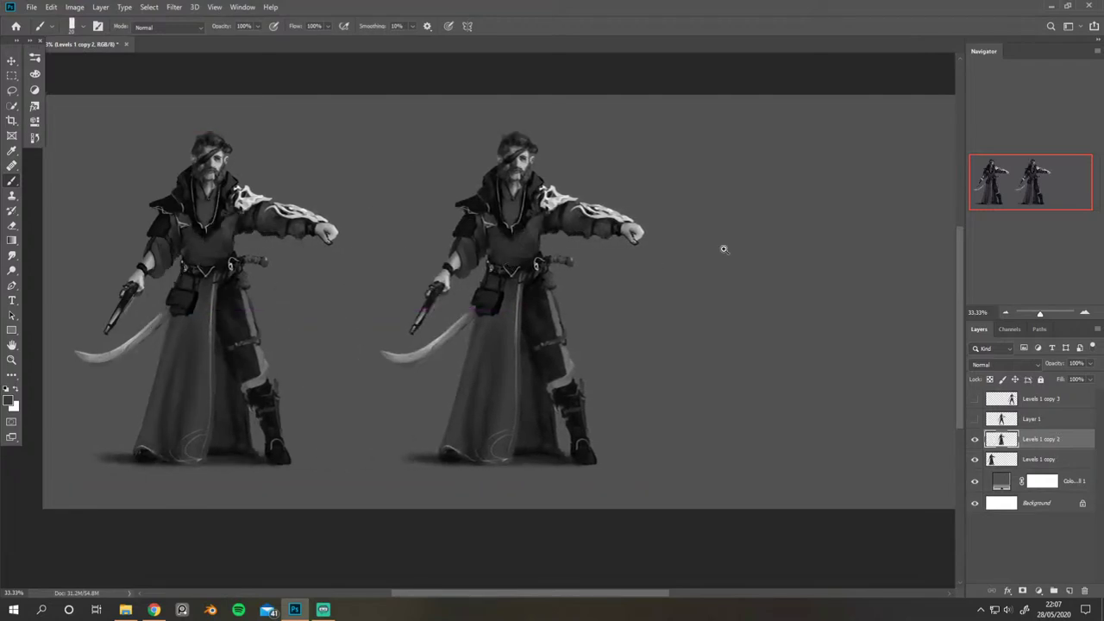
# Step: Shift the middle figure slightly toward the first, and place another duplicate of the robed figure as the third in the row
pyautogui.moveTo(710, 246); pyautogui.dragTo(636, 252)
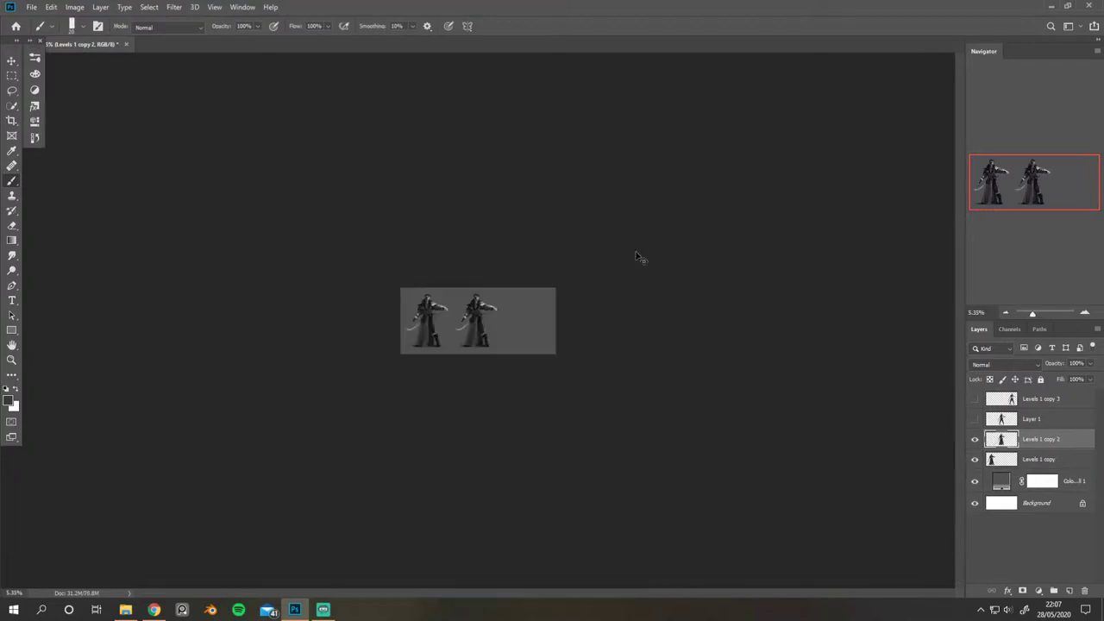
pyautogui.hotkey('ctrl', '+')
pyautogui.hotkey('ctrl', '+')
pyautogui.hotkey('ctrl', '+')
pyautogui.hotkey('ctrl', '+')
pyautogui.hotkey('ctrl', '+')
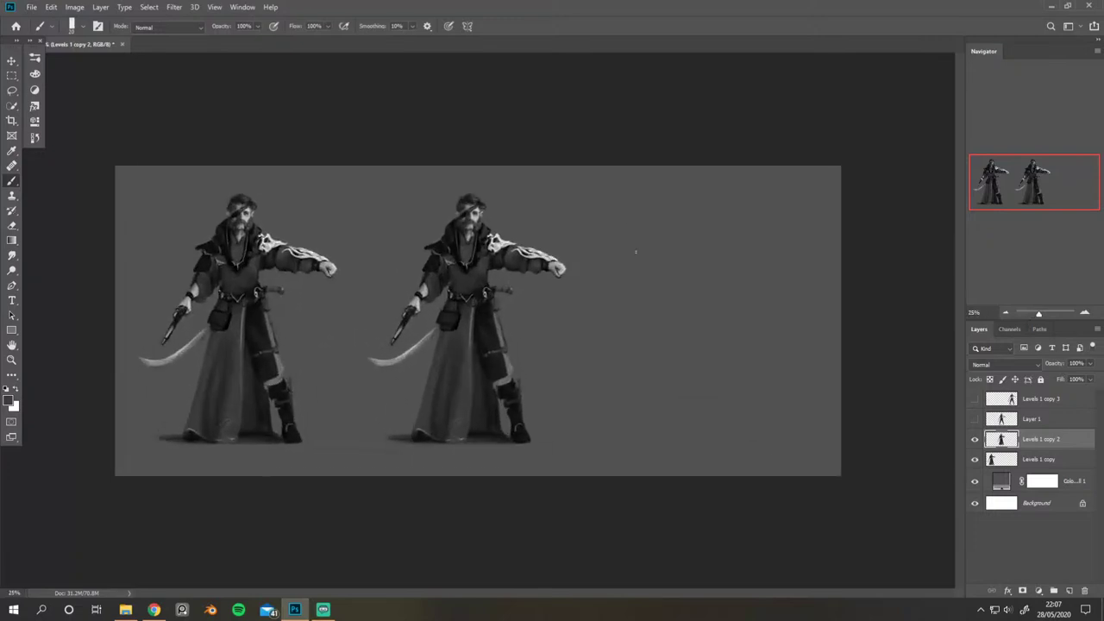
pyautogui.moveTo(466, 309)
pyautogui.mouseDown()
pyautogui.moveTo(720, 309)
pyautogui.moveTo(450, 294)
pyautogui.mouseUp()
pyautogui.press('h')
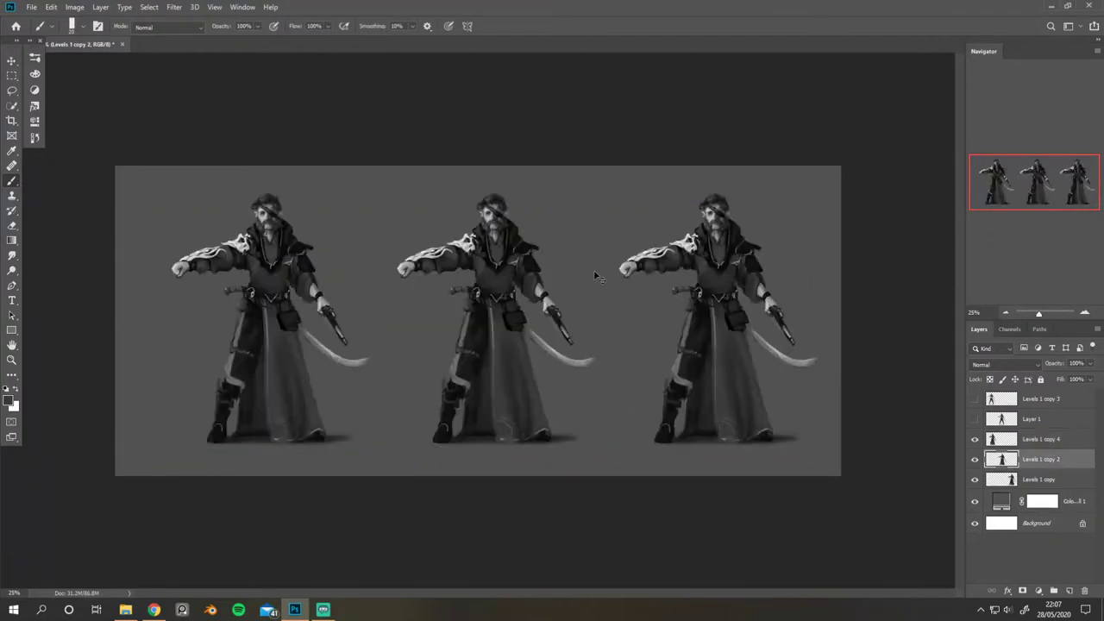
pyautogui.press('h')
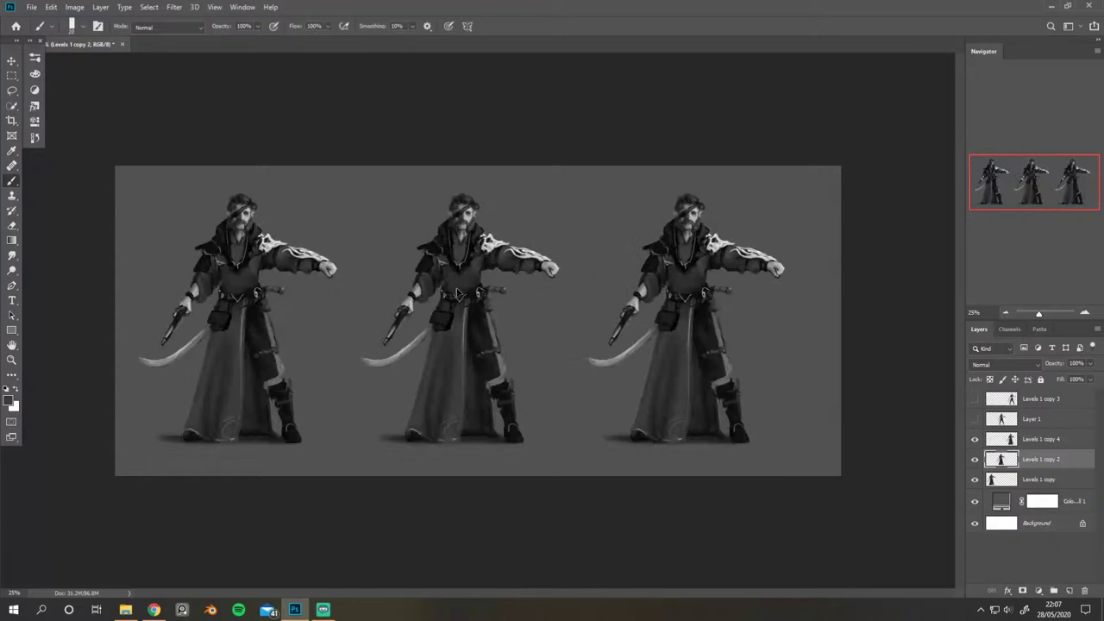
# Step: Nudge the second and third figures sideways to space all three evenly, flipping the canvas horizontally to check the spacing
pyautogui.moveTo(461, 295); pyautogui.dragTo(464, 295)
pyautogui.click(690, 304)
pyautogui.moveTo(690, 304); pyautogui.dragTo(695, 304)
pyautogui.press('h')
pyautogui.press('h')
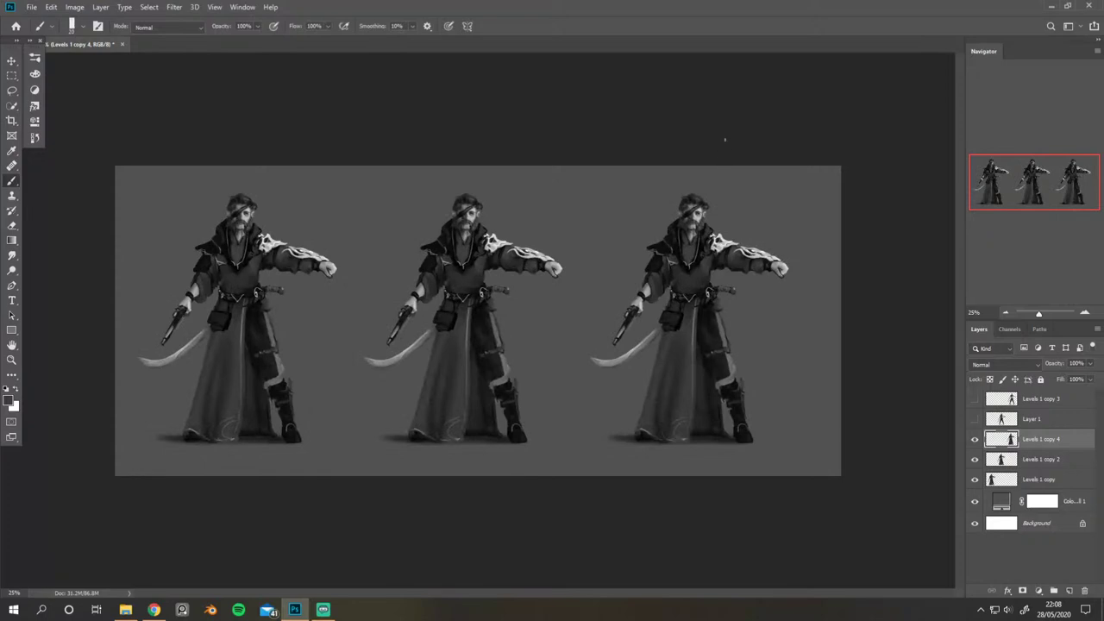
pyautogui.press('h')
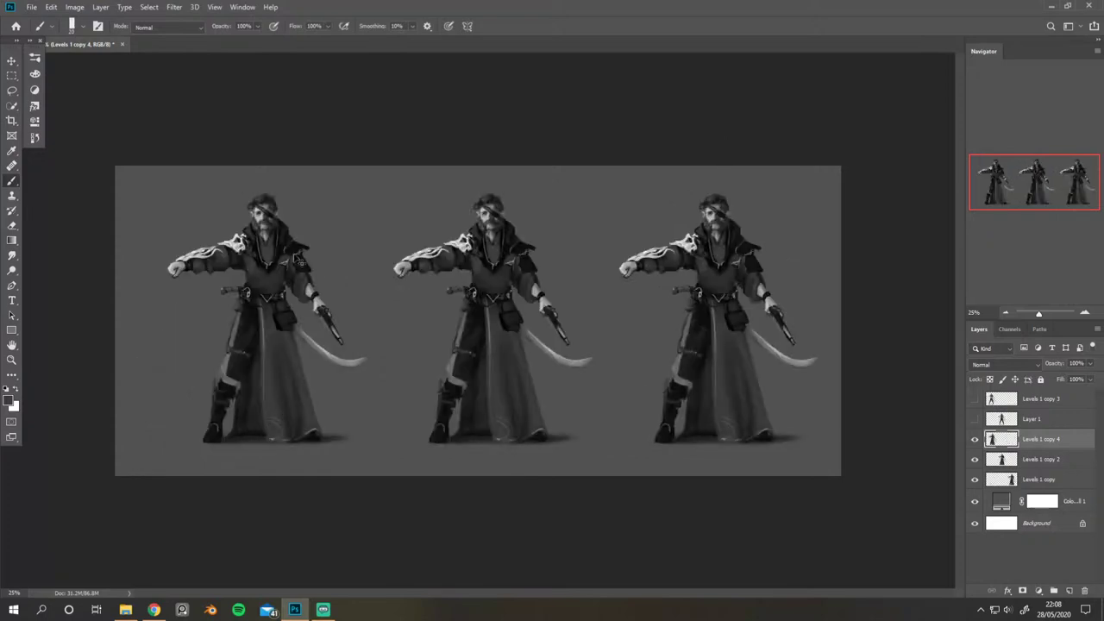
pyautogui.moveTo(266, 264); pyautogui.dragTo(253, 265)
pyautogui.moveTo(499, 268); pyautogui.dragTo(489, 269)
pyautogui.hotkey('ctrl', 'shift', 'h')
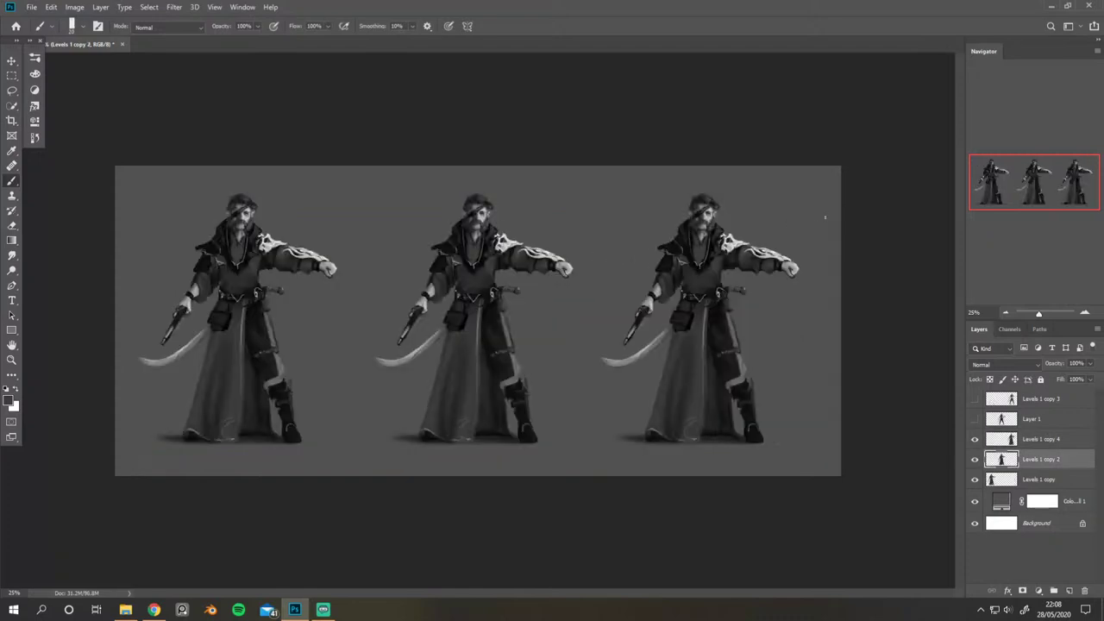
# Step: Create an empty layer directly above the Color Fill 1 layer and activate the Gradient tool with the reflected style
pyautogui.hotkey('ctrl', '+')
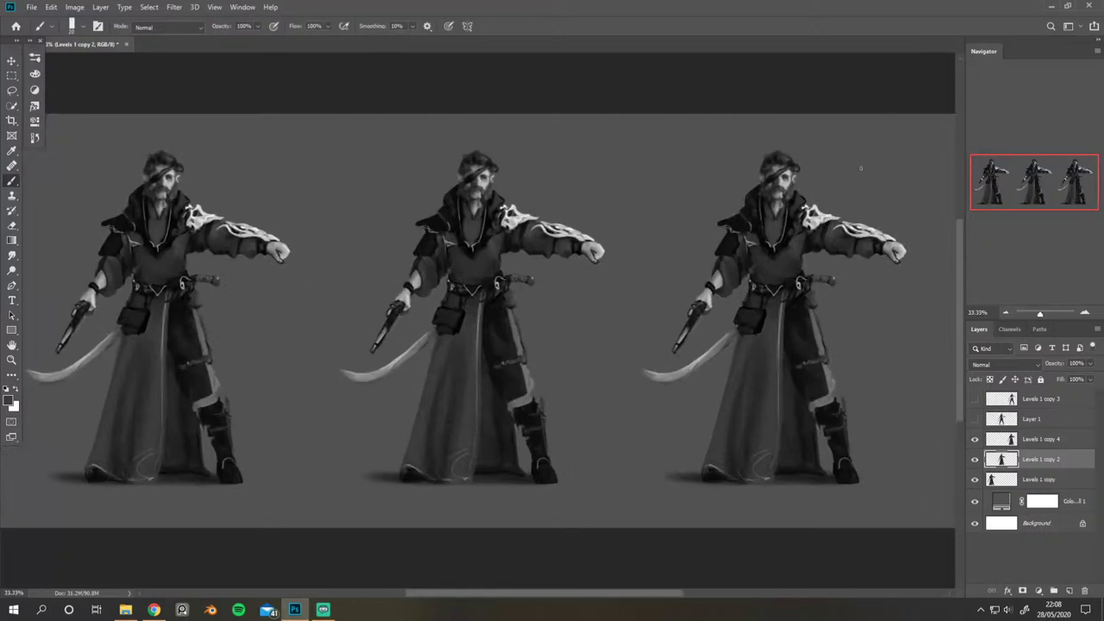
pyautogui.moveTo(693, 232); pyautogui.dragTo(601, 193)
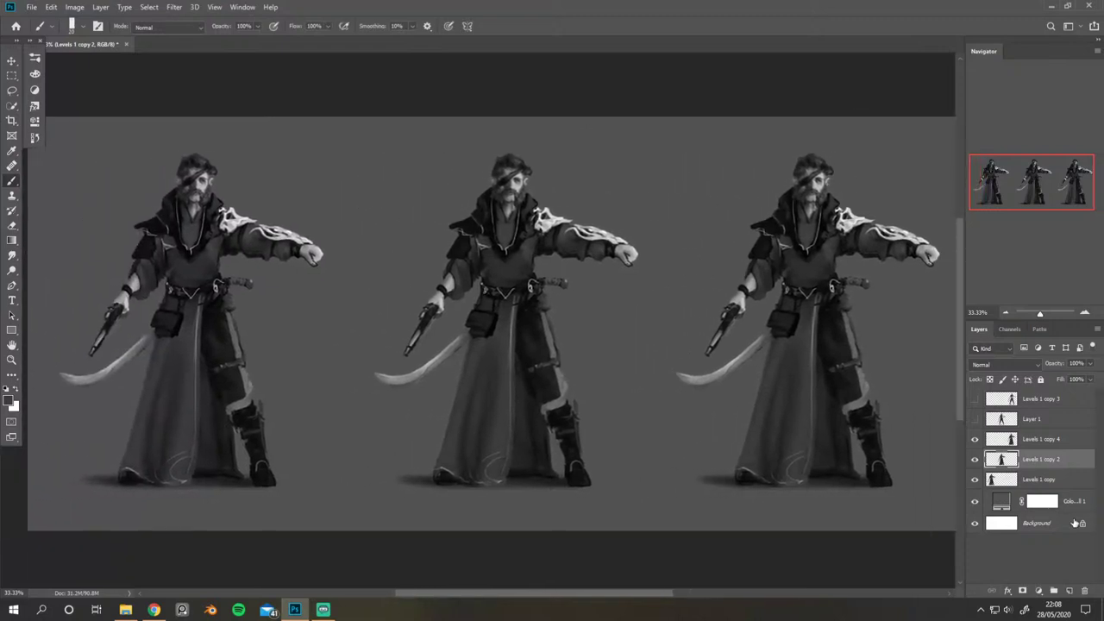
pyautogui.click(1077, 504)
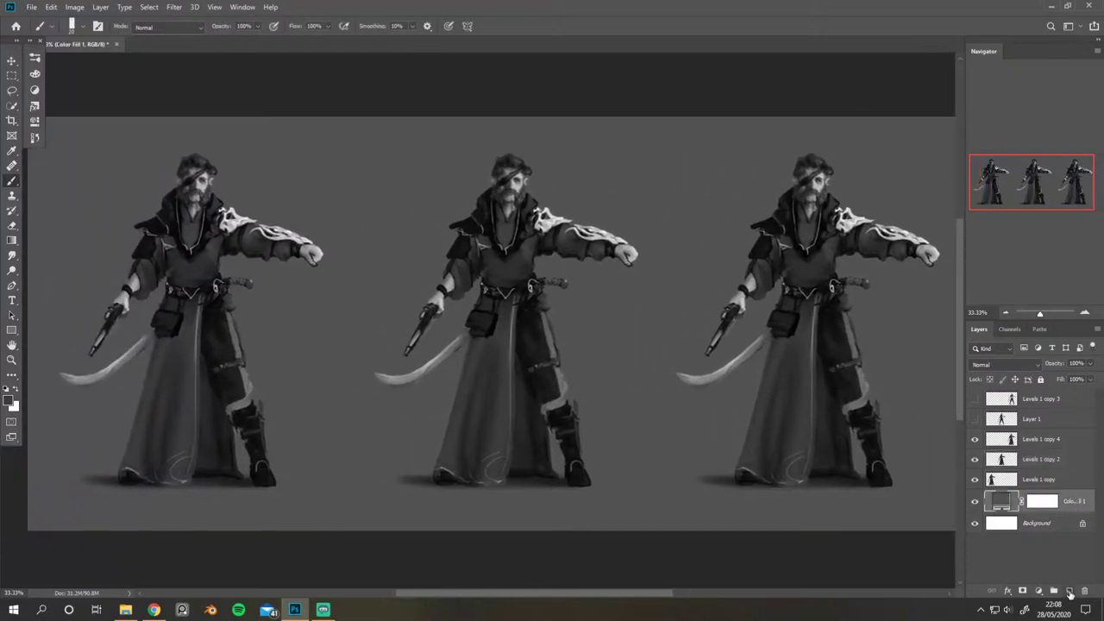
pyautogui.click(1070, 592)
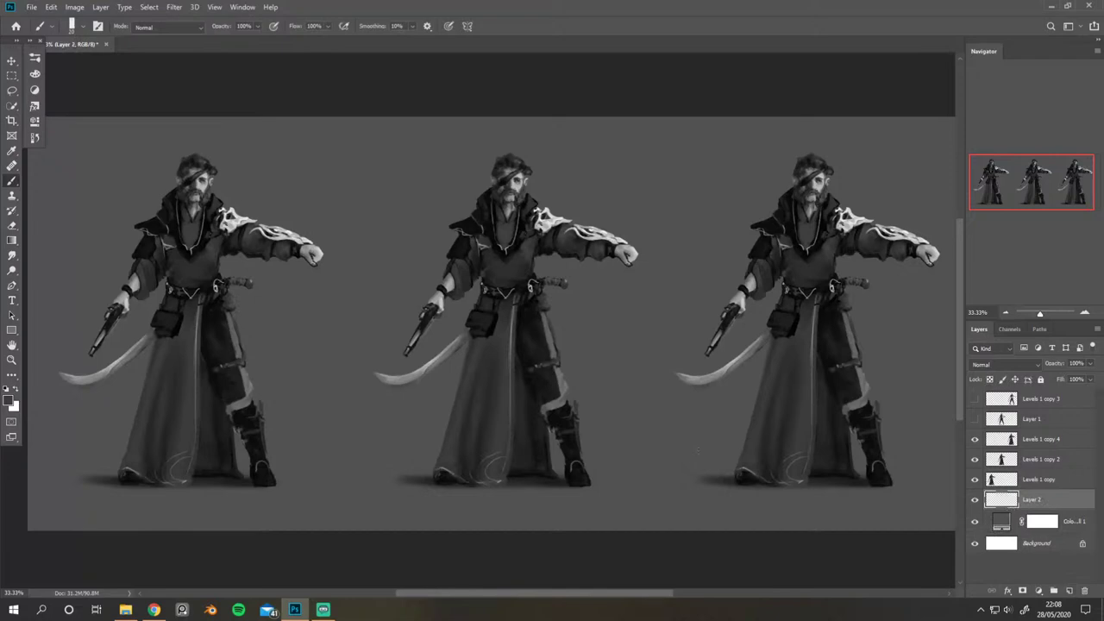
pyautogui.press('g')
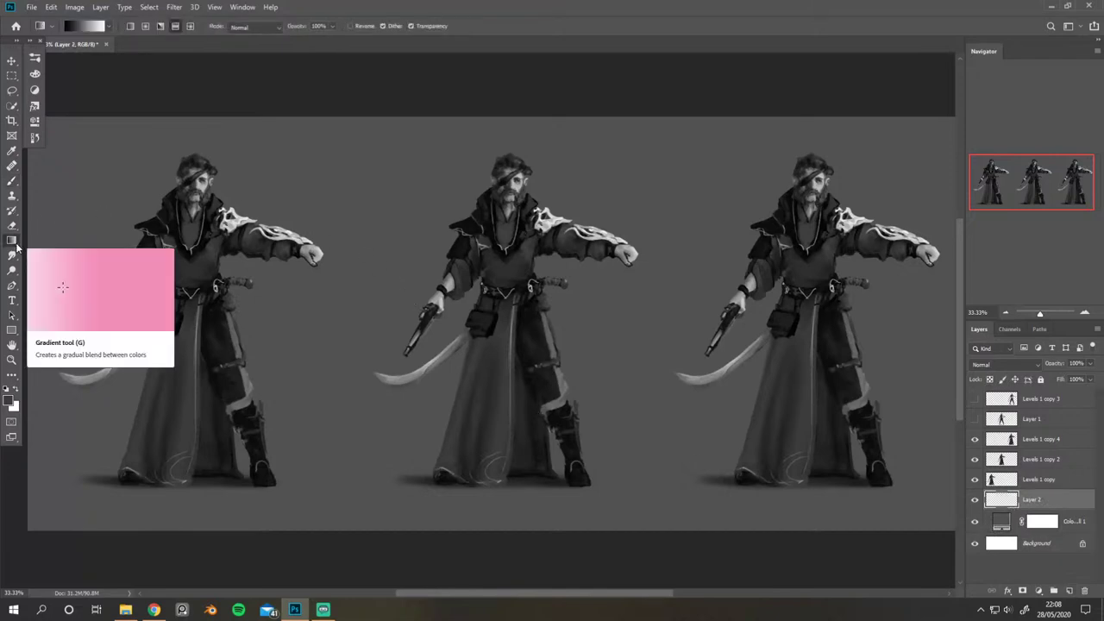
pyautogui.moveTo(521, 295); pyautogui.dragTo(466, 281)
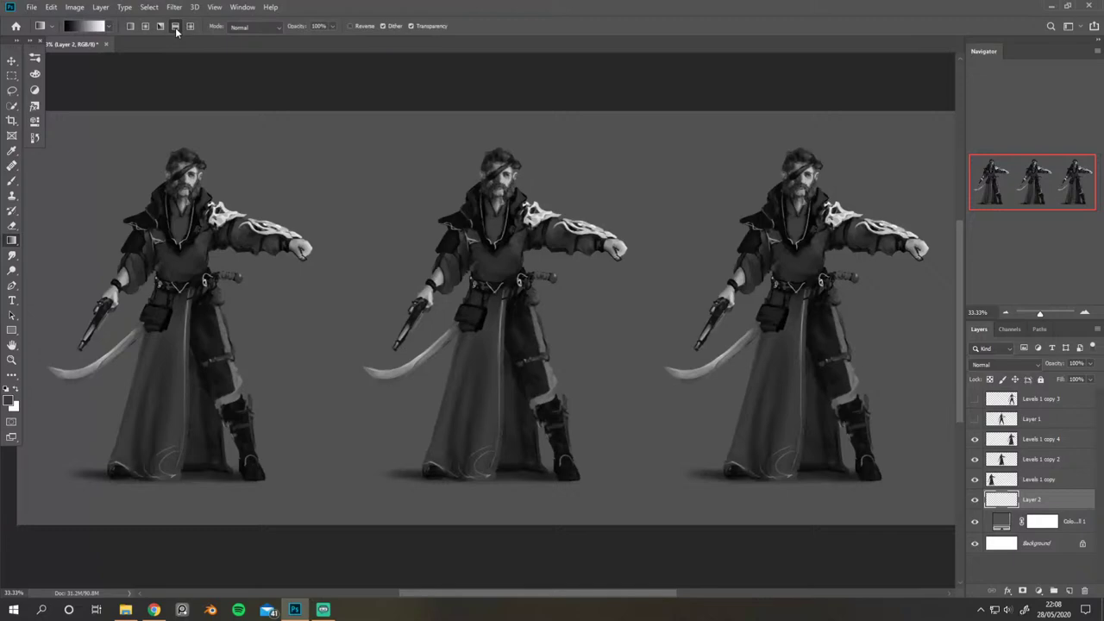
pyautogui.moveTo(326, 340); pyautogui.dragTo(334, 135)
pyautogui.hotkey('ctrl', 'z')
pyautogui.moveTo(342, 380); pyautogui.dragTo(317, 148)
pyautogui.hotkey('ctrl', 'z')
pyautogui.moveTo(345, 259); pyautogui.dragTo(601, 356)
pyautogui.moveTo(432, 362); pyautogui.dragTo(320, 278)
pyautogui.hotkey('ctrl', 'z')
pyautogui.hotkey('ctrl', 'z')
pyautogui.hotkey('ctrl', 'z')
# Step: Fill the new layer behind the figures with a reflected gradient, black across knee level and fading vertically to white
pyautogui.moveTo(333, 380); pyautogui.dragTo(344, 304)
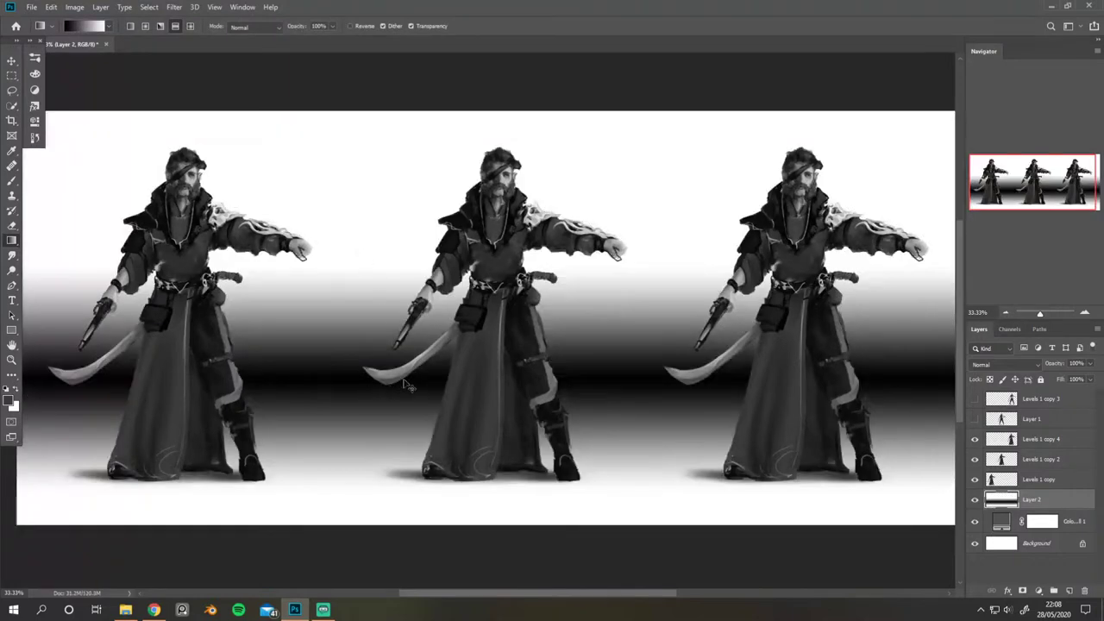
# Step: Redraw the reflected gradient behind the figures several times, ending with black at shin level fading to white above the heads
pyautogui.hotkey('ctrl', 'z')
pyautogui.moveTo(391, 333); pyautogui.dragTo(303, 338)
pyautogui.hotkey('ctrl', 'z')
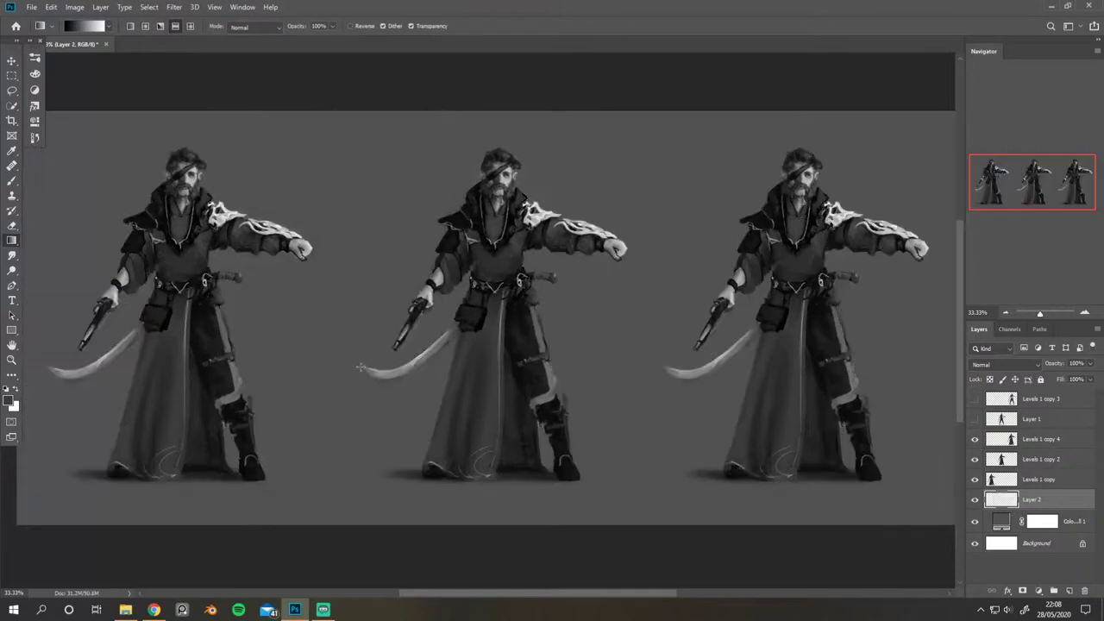
pyautogui.moveTo(383, 242); pyautogui.dragTo(386, 259)
pyautogui.hotkey('ctrl', 'z')
pyautogui.moveTo(347, 400); pyautogui.dragTo(389, 128)
pyautogui.hotkey('ctrl', 'z')
pyautogui.moveTo(335, 373); pyautogui.dragTo(355, 142)
pyautogui.hotkey('ctrl', 'z')
pyautogui.moveTo(318, 402); pyautogui.dragTo(341, 139)
pyautogui.hotkey('ctrl', 'z')
pyautogui.moveTo(334, 402); pyautogui.dragTo(366, 114)
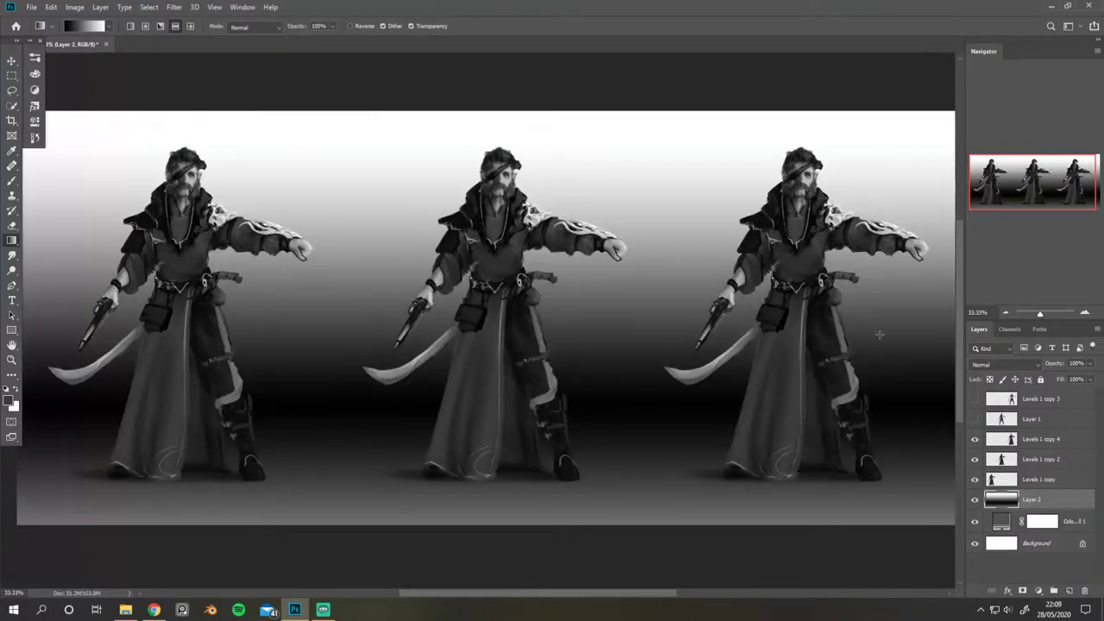
# Step: Try the gradient layer at 29% fill with inverted tones, flipping the canvas horizontally to compare, and undo back to an empty layer
pyautogui.click(1091, 380)
pyautogui.moveTo(1089, 395); pyautogui.dragTo(1052, 390)
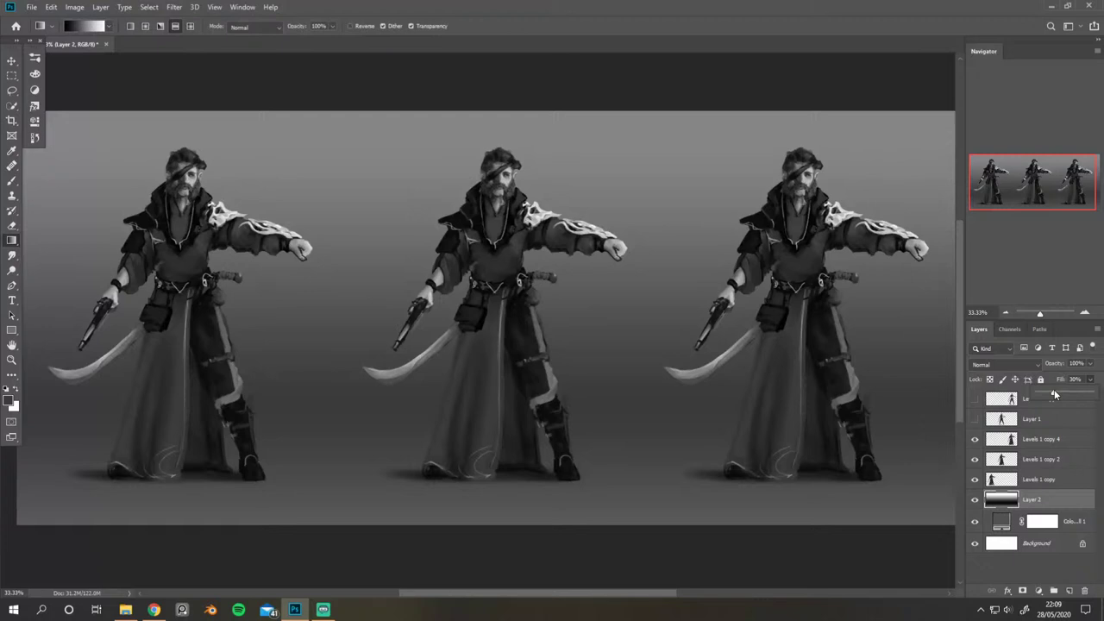
pyautogui.hotkey('ctrl', 'shift', 'h')
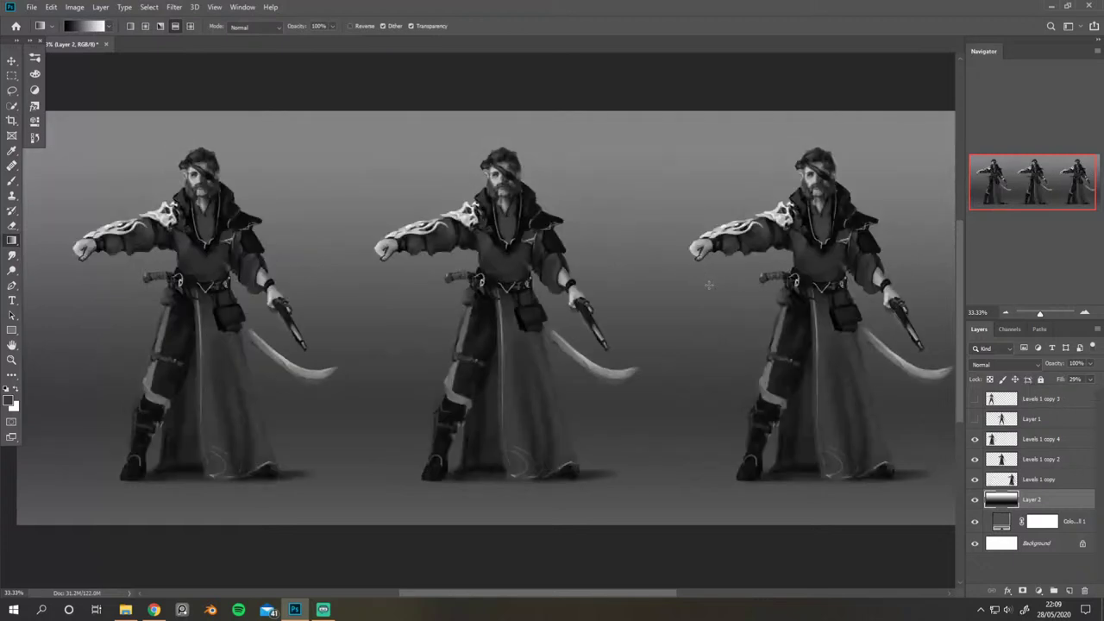
pyautogui.hotkey('ctrl', 'shift', 'h')
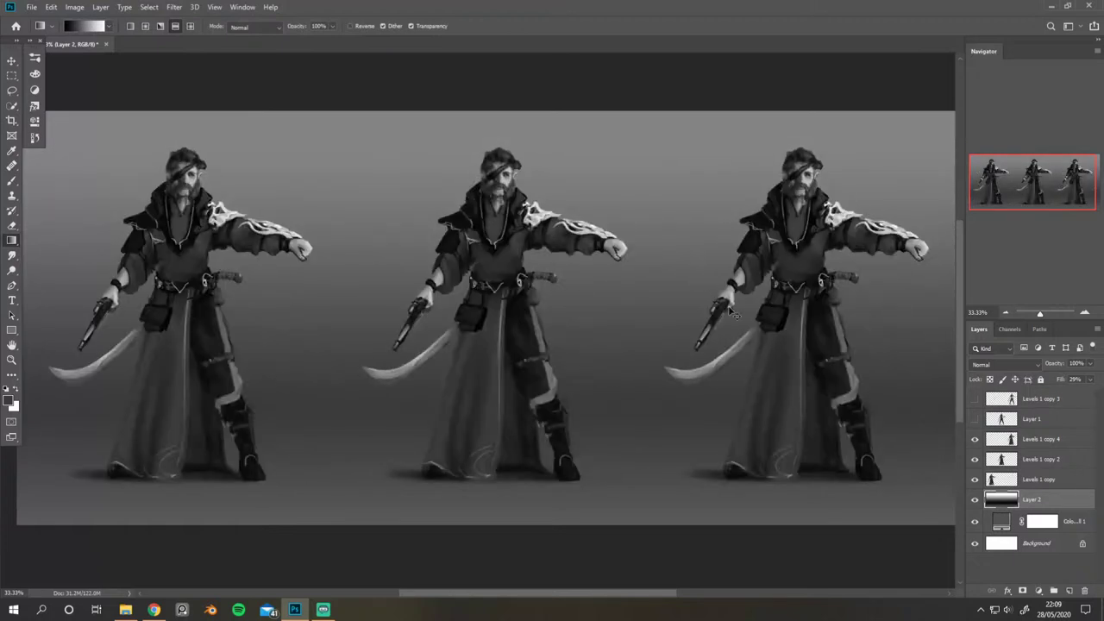
pyautogui.hotkey('ctrl', 'i')
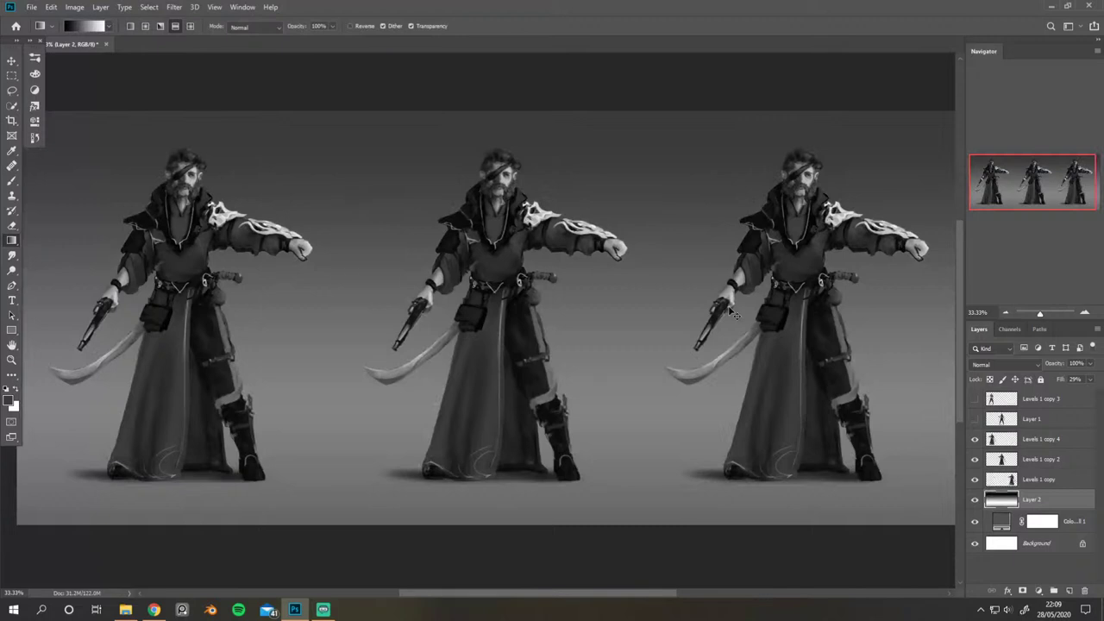
pyautogui.press('h')
pyautogui.press('h')
pyautogui.hotkey('ctrl', '-')
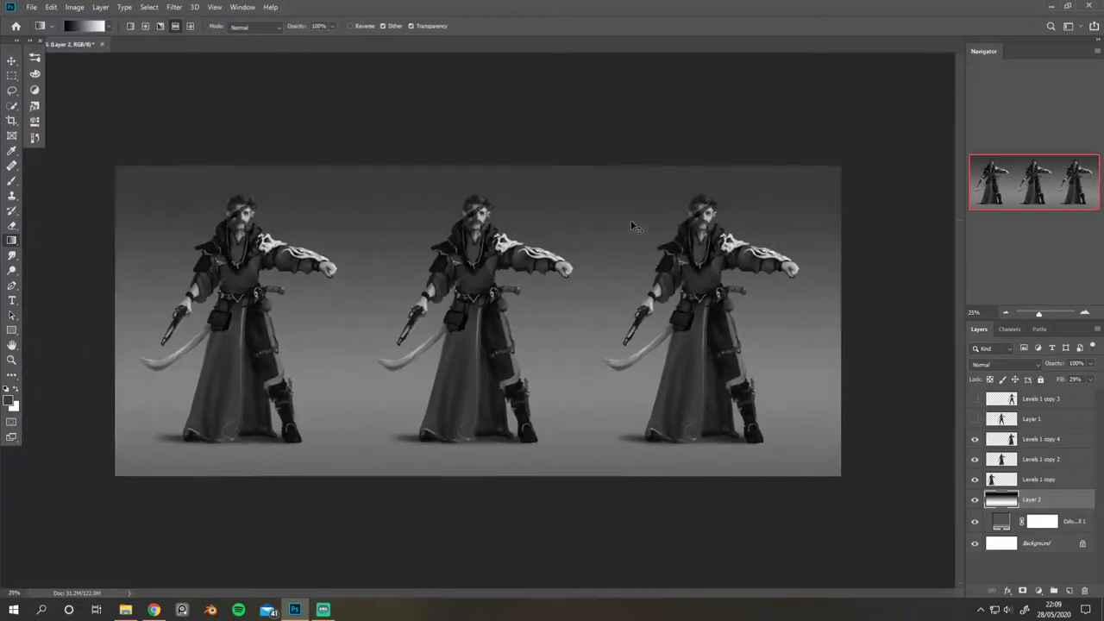
pyautogui.moveTo(601, 293); pyautogui.dragTo(599, 279)
pyautogui.hotkey('ctrl', 'z')
pyautogui.click(108, 26)
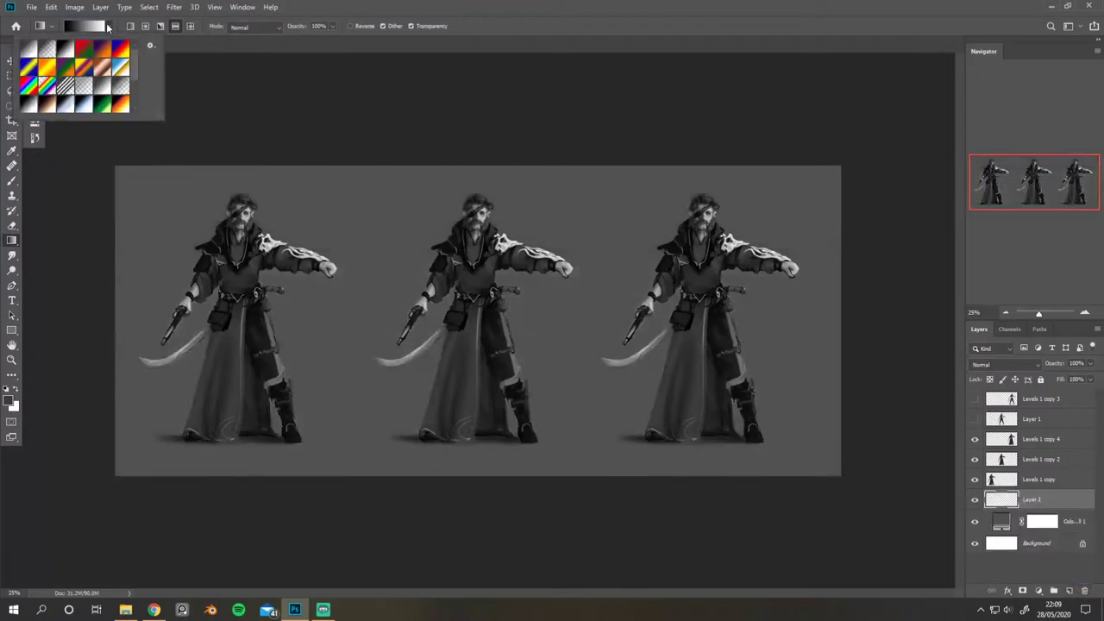
pyautogui.click(98, 27)
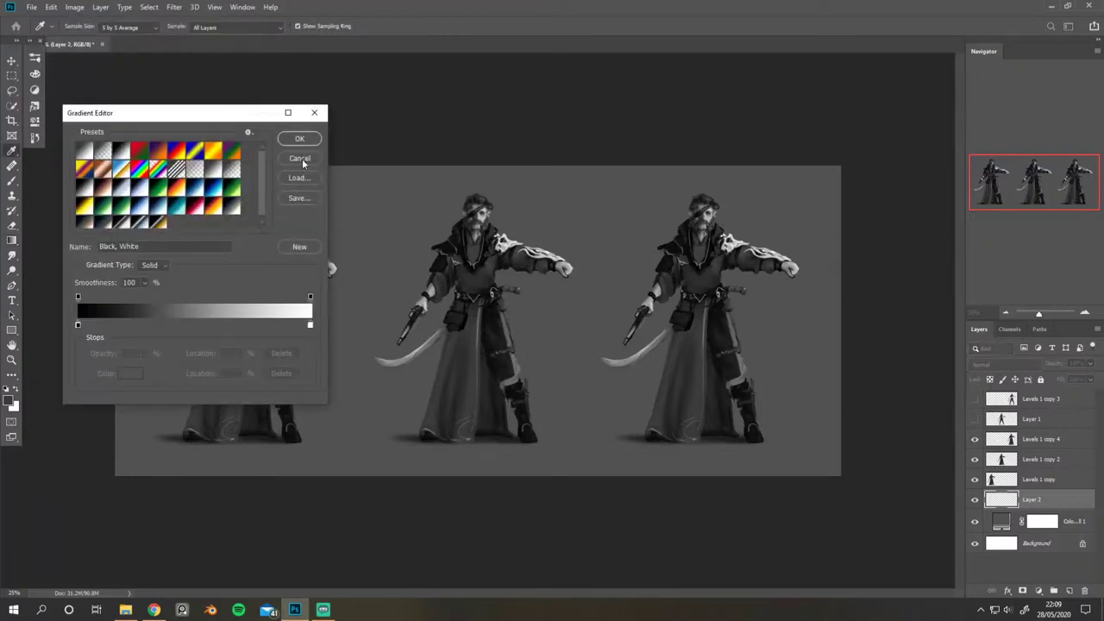
pyautogui.click(314, 112)
pyautogui.click(75, 31)
pyautogui.click(313, 112)
pyautogui.click(48, 24)
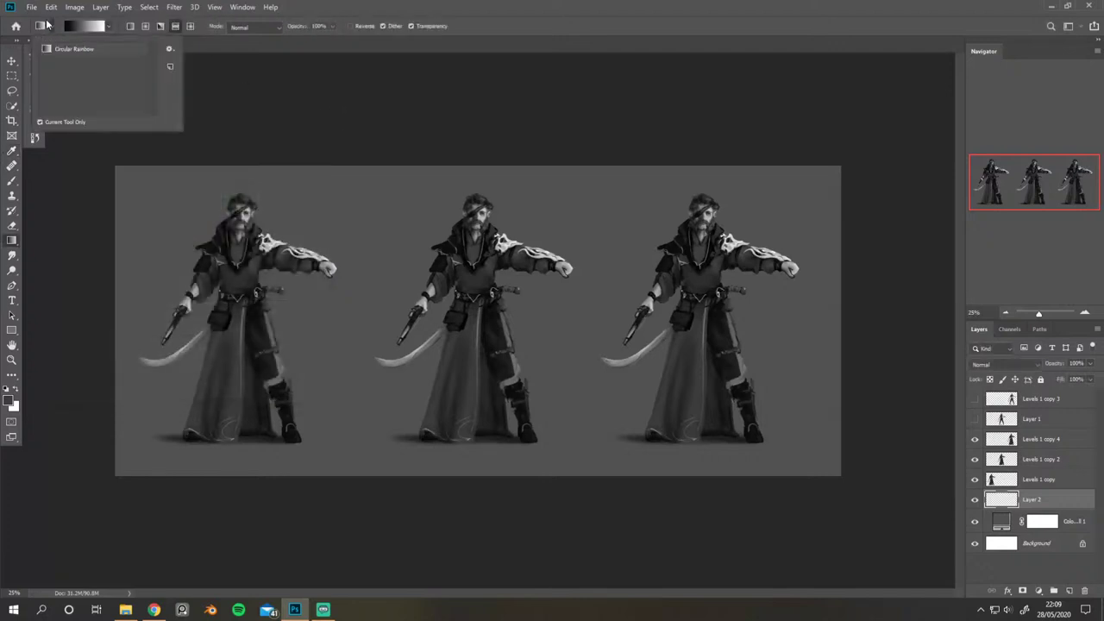
pyautogui.click(285, 74)
# Step: Fill the empty layer with a vertical reflected gradient centred at knee level and invert it so the bright band sits behind the legs
pyautogui.moveTo(361, 327); pyautogui.dragTo(362, 365)
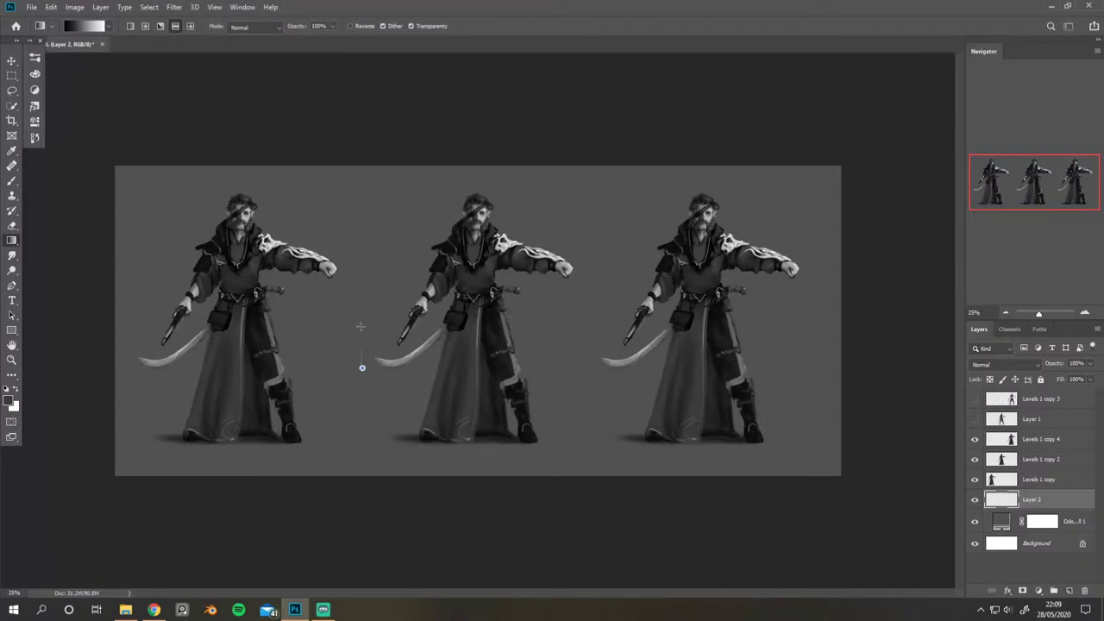
pyautogui.hotkey('ctrl', 'z')
pyautogui.hotkey('ctrl', 'shift', 'z')
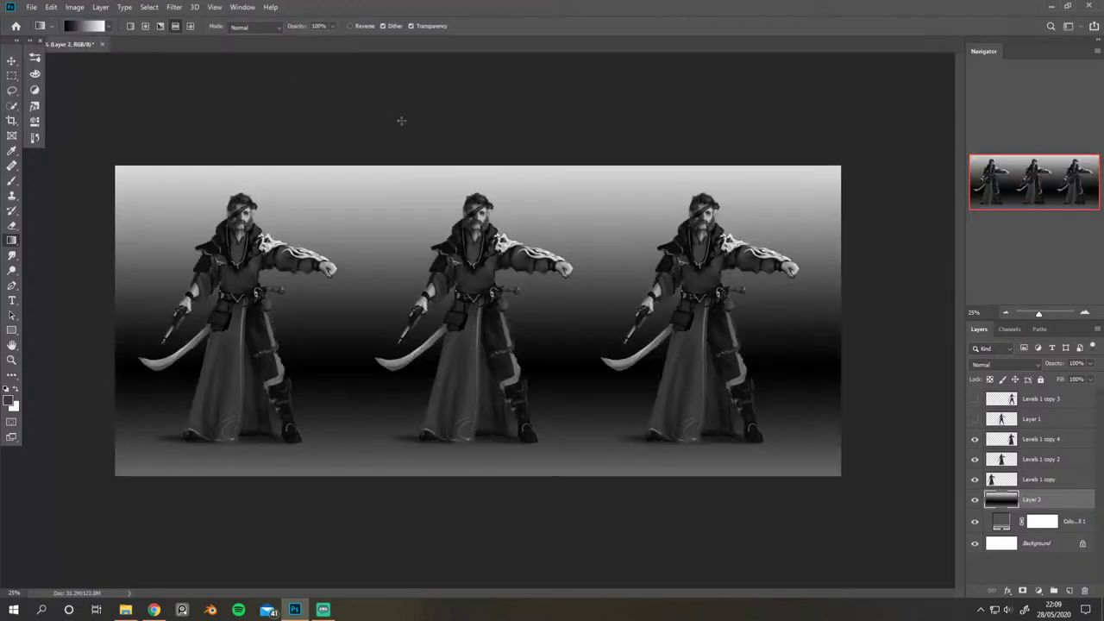
pyautogui.hotkey('ctrl', 'i')
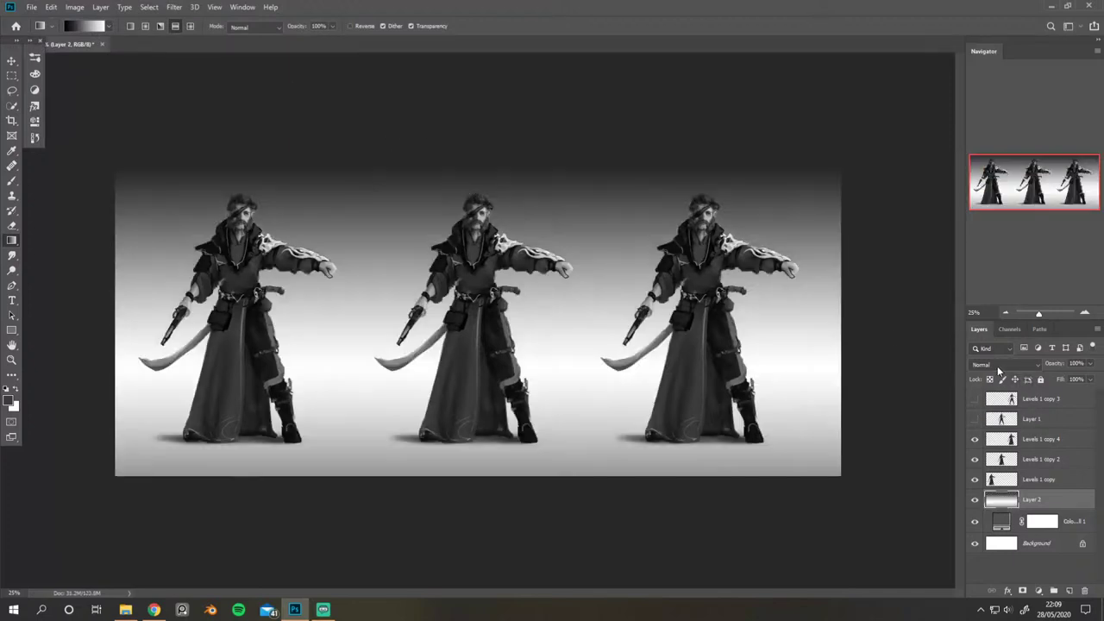
# Step: Reduce the gradient layer's fill to 39%, flip the canvas horizontally, and compare the inverted and original tones
pyautogui.click(1090, 379)
pyautogui.moveTo(1093, 394); pyautogui.dragTo(1054, 394)
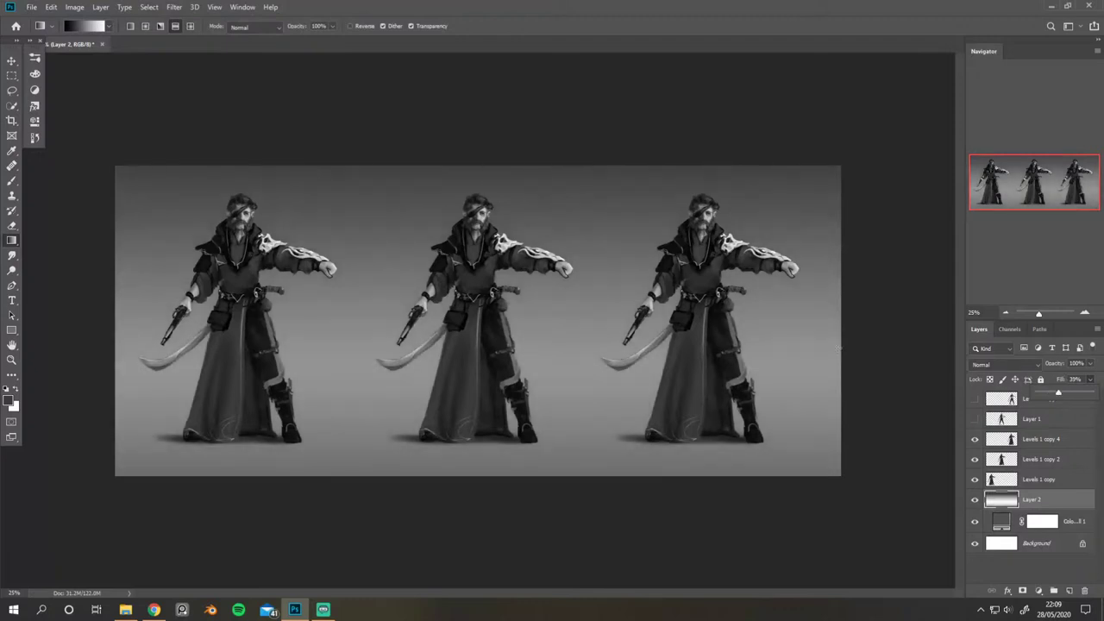
pyautogui.hotkey('ctrl', 'shift', 'h')
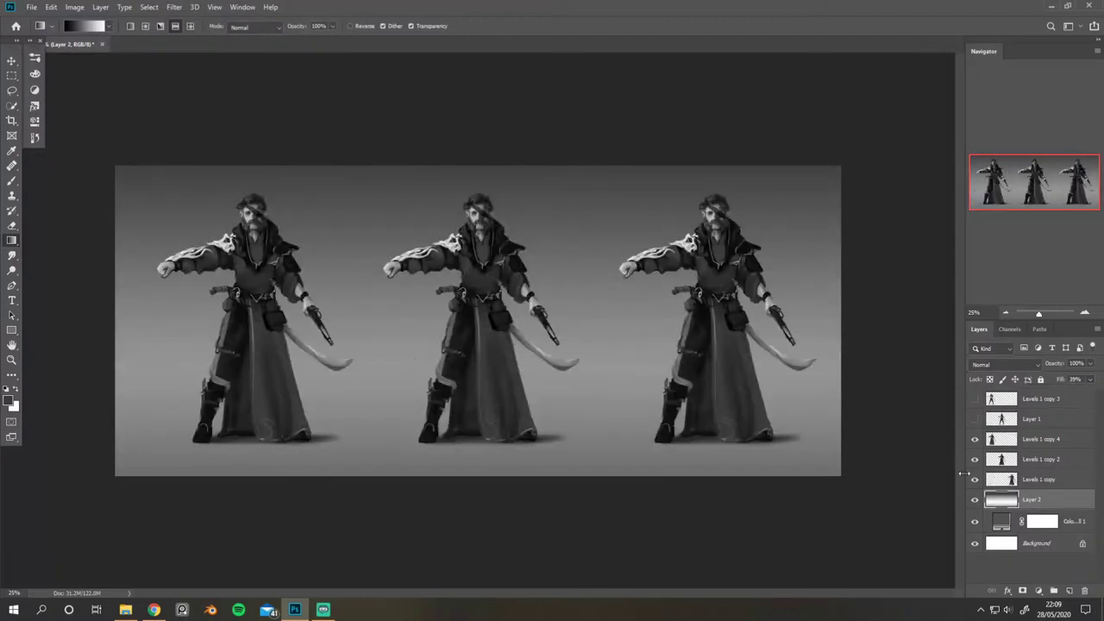
pyautogui.hotkey('ctrl', 'i')
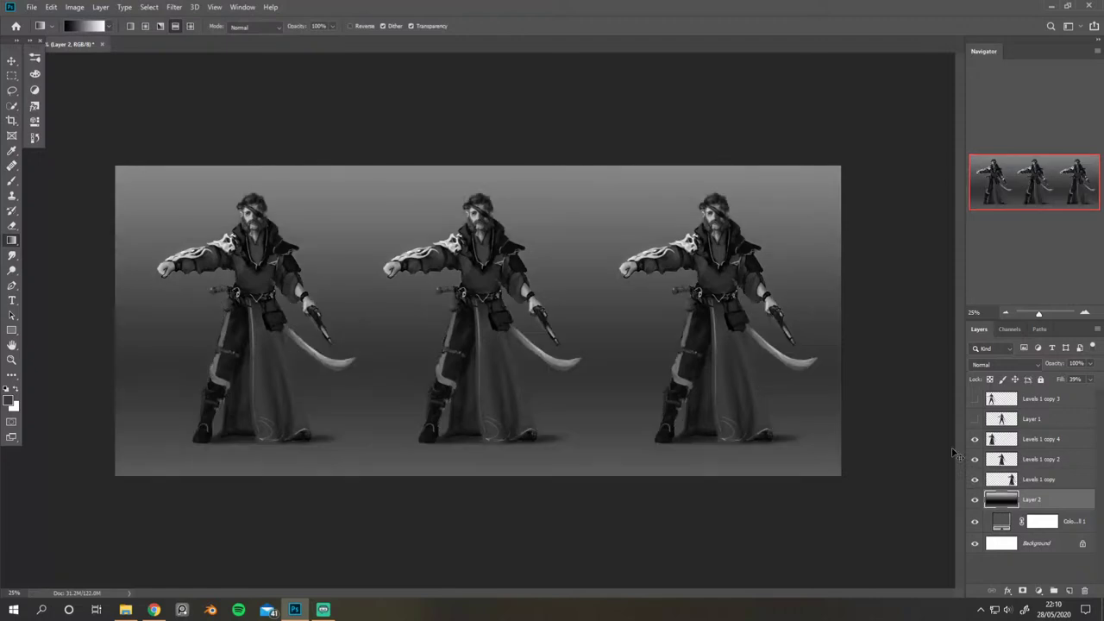
pyautogui.hotkey('ctrl', 'i')
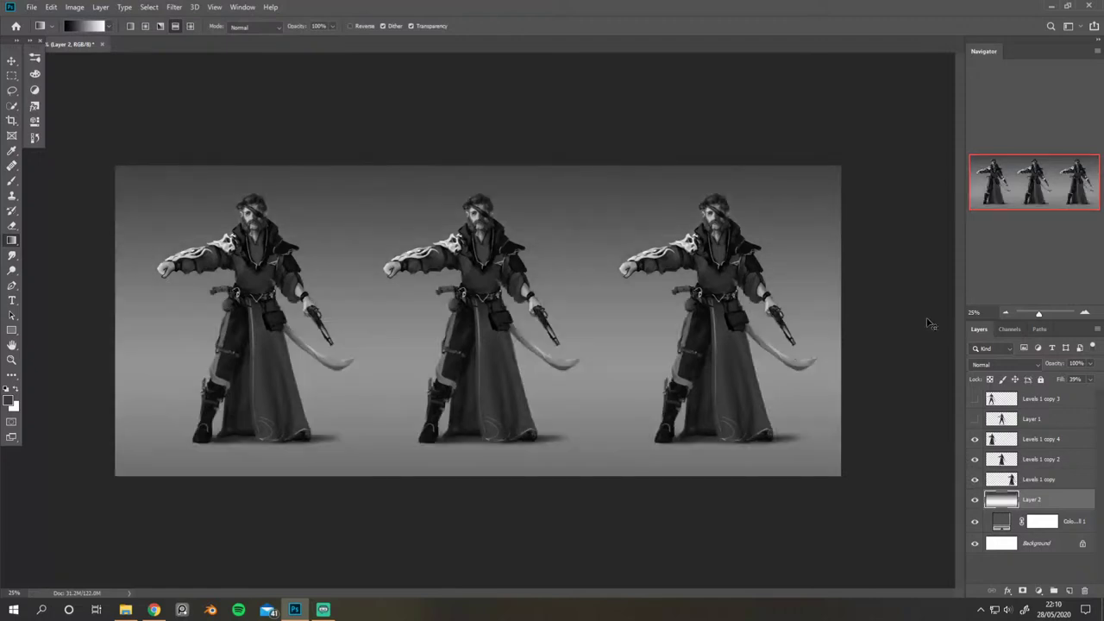
# Step: Replace the gradient layer with a new empty layer and fill it with a reflected gradient, black at shin level fading to white at head height
pyautogui.click(1084, 592)
pyautogui.click(1067, 592)
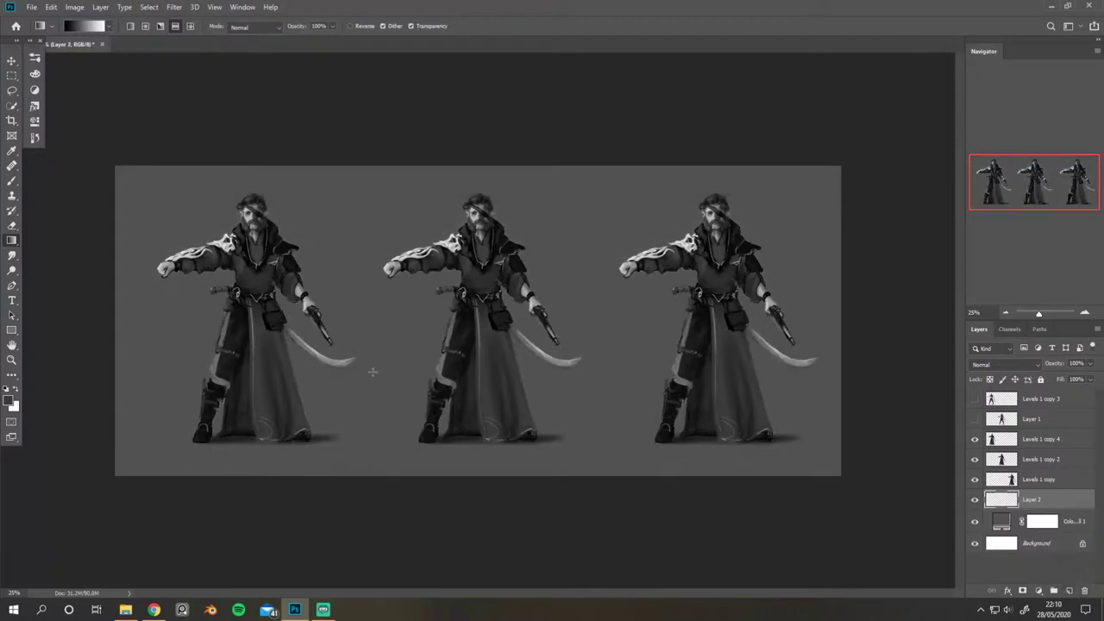
pyautogui.moveTo(373, 388); pyautogui.dragTo(369, 162)
pyautogui.hotkey('ctrl', 'z')
pyautogui.hotkey('ctrl', 'shift', 'z')
pyautogui.hotkey('ctrl', 'z')
pyautogui.moveTo(374, 374); pyautogui.dragTo(360, 213)
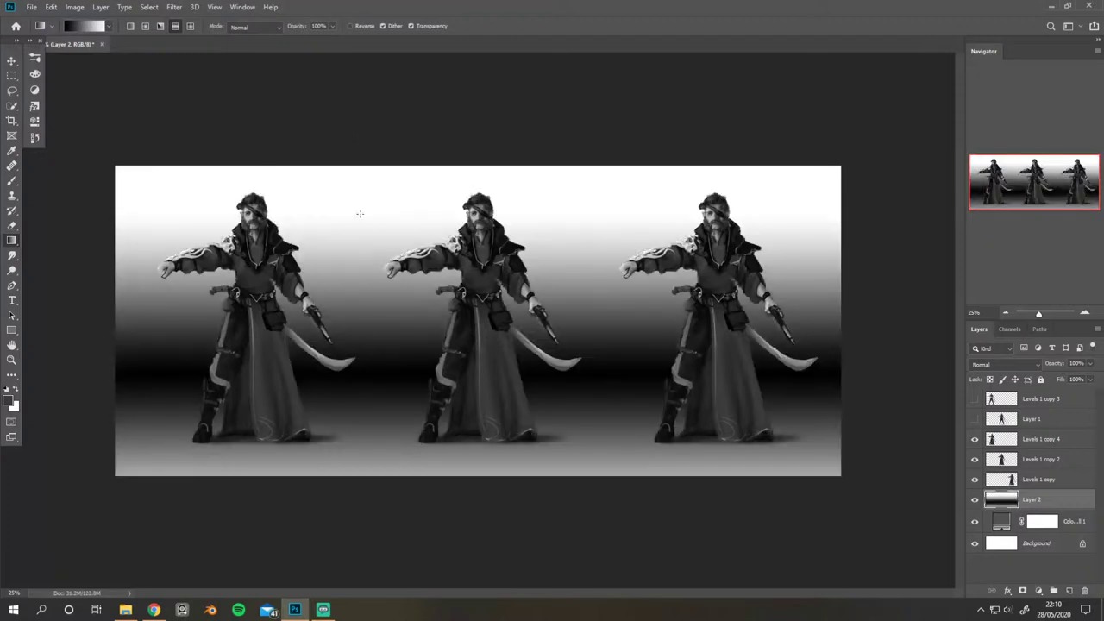
# Step: Set the gradient layer's fill to 28% and invert its tones, flipping the canvas horizontally back to its original direction
pyautogui.click(1091, 379)
pyautogui.moveTo(1091, 394); pyautogui.dragTo(1053, 396)
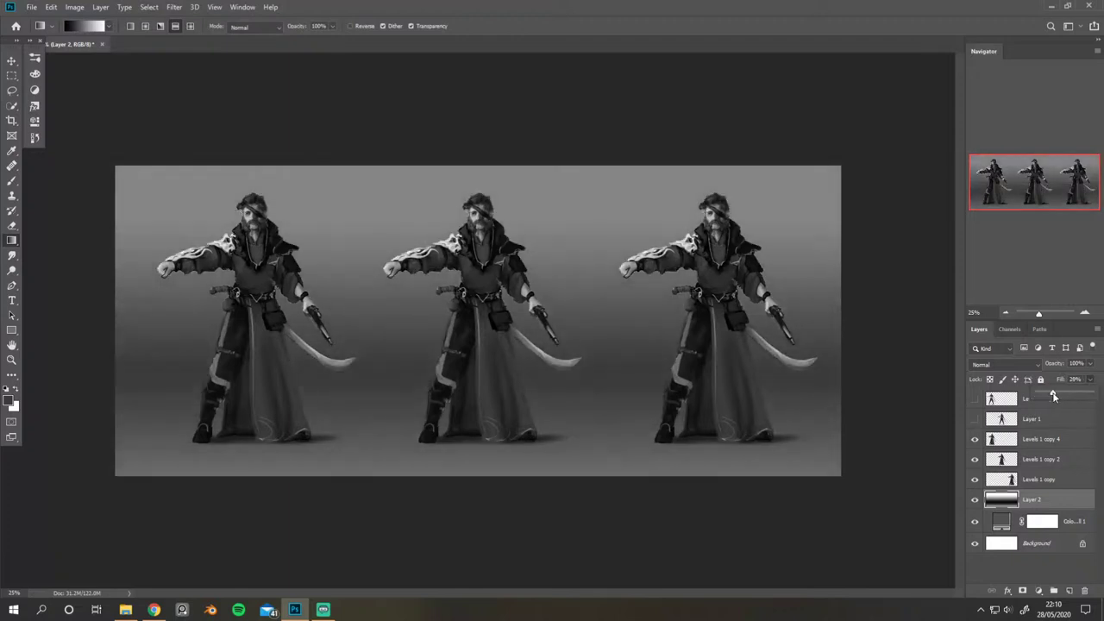
pyautogui.click(785, 335)
pyautogui.hotkey('ctrl', 'shift', 'h')
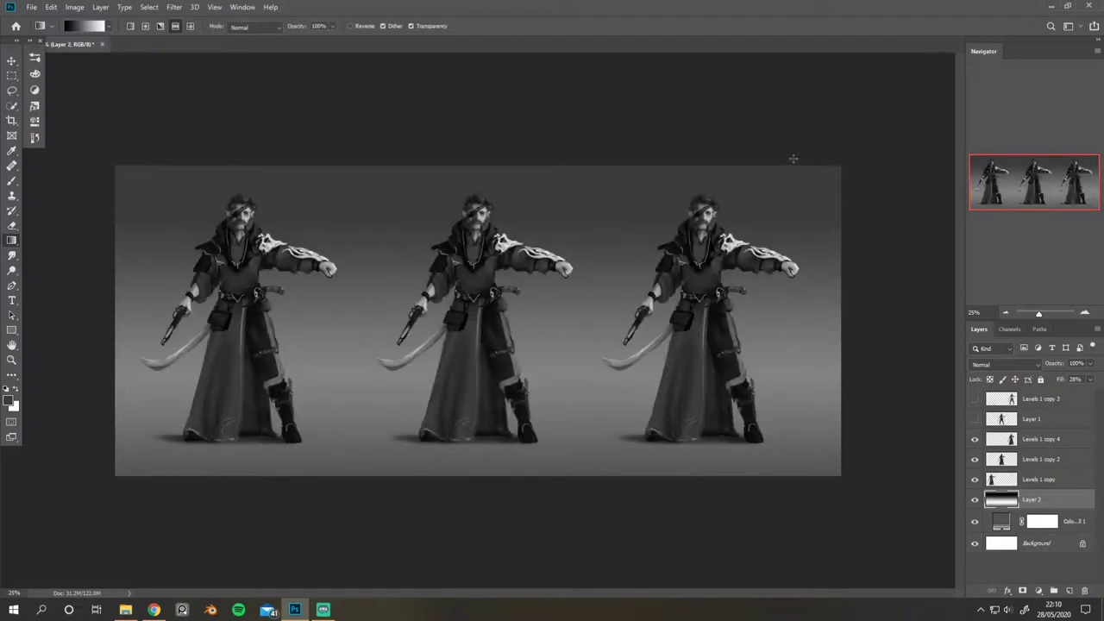
pyautogui.moveTo(466, 169)
pyautogui.mouseDown()
pyautogui.moveTo(462, 231)
pyautogui.moveTo(439, 148)
pyautogui.mouseUp()
pyautogui.hotkey('ctrl', '-')
pyautogui.hotkey('ctrl', '+')
pyautogui.hotkey('ctrl', '+')
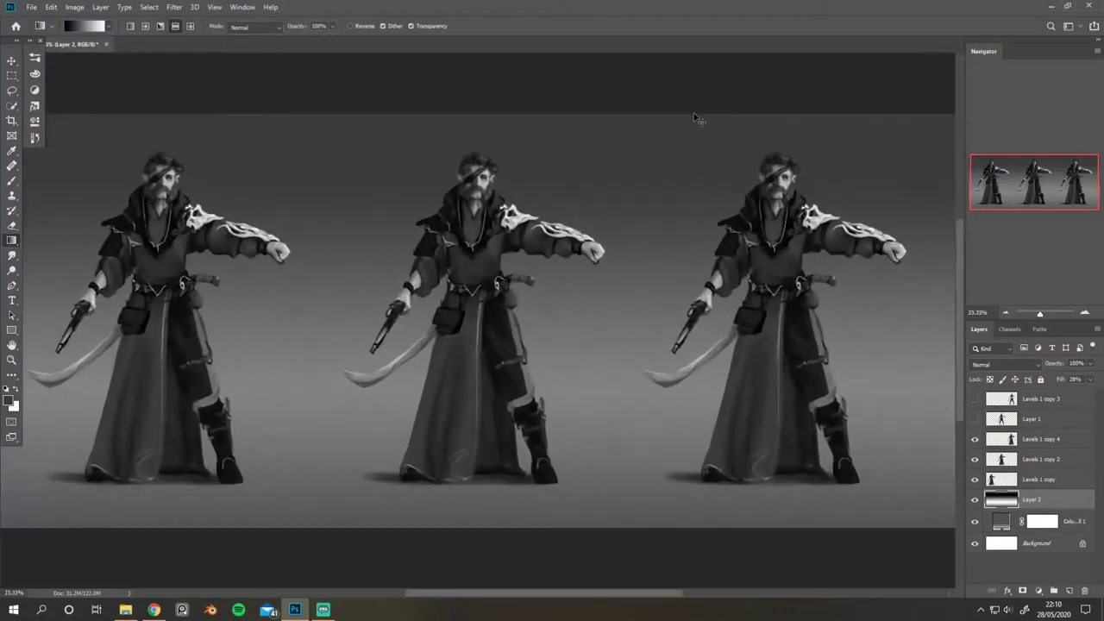
pyautogui.hotkey('ctrl', '0')
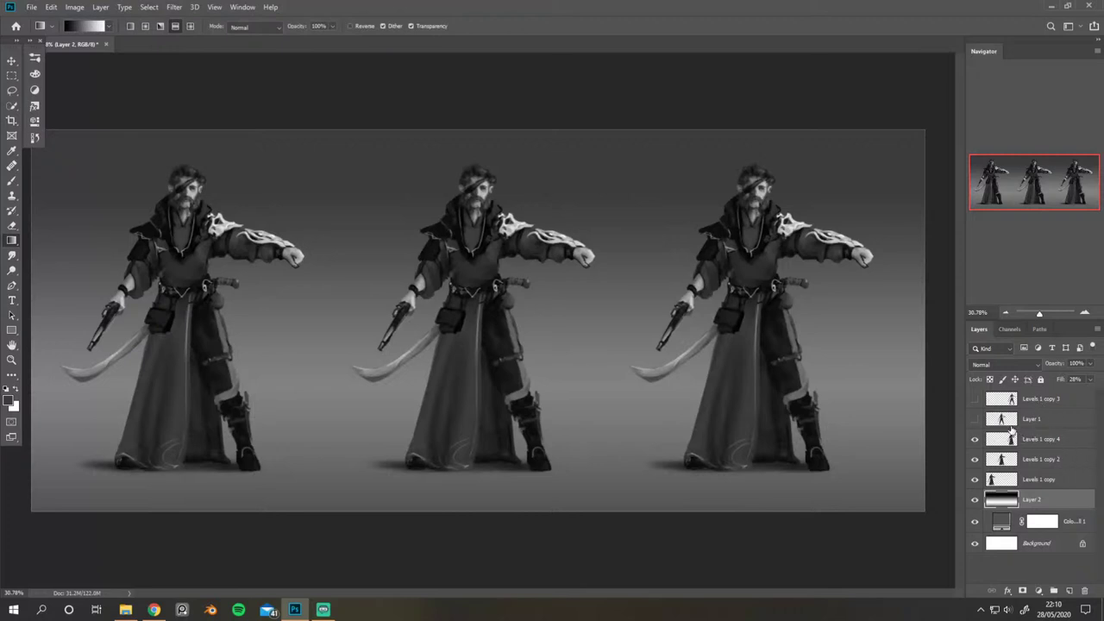
# Step: Delete the two hidden layers, Levels 1 copy 3 and Layer 1
pyautogui.click(1060, 416)
pyautogui.keyDown('shift'); pyautogui.click(1055, 400); pyautogui.keyUp('shift')
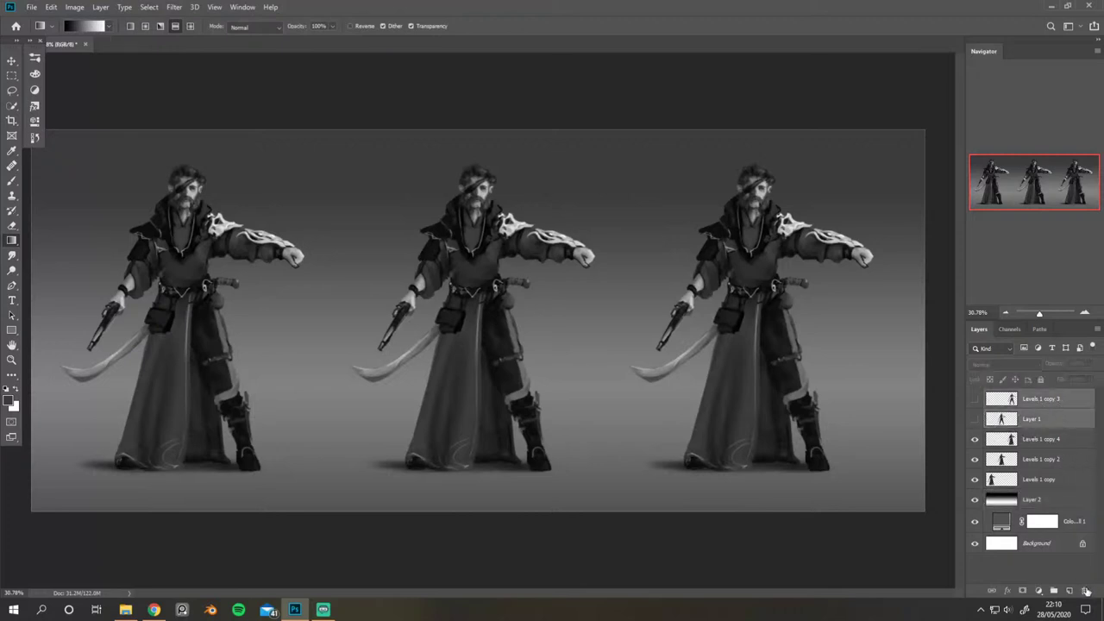
pyautogui.click(1085, 591)
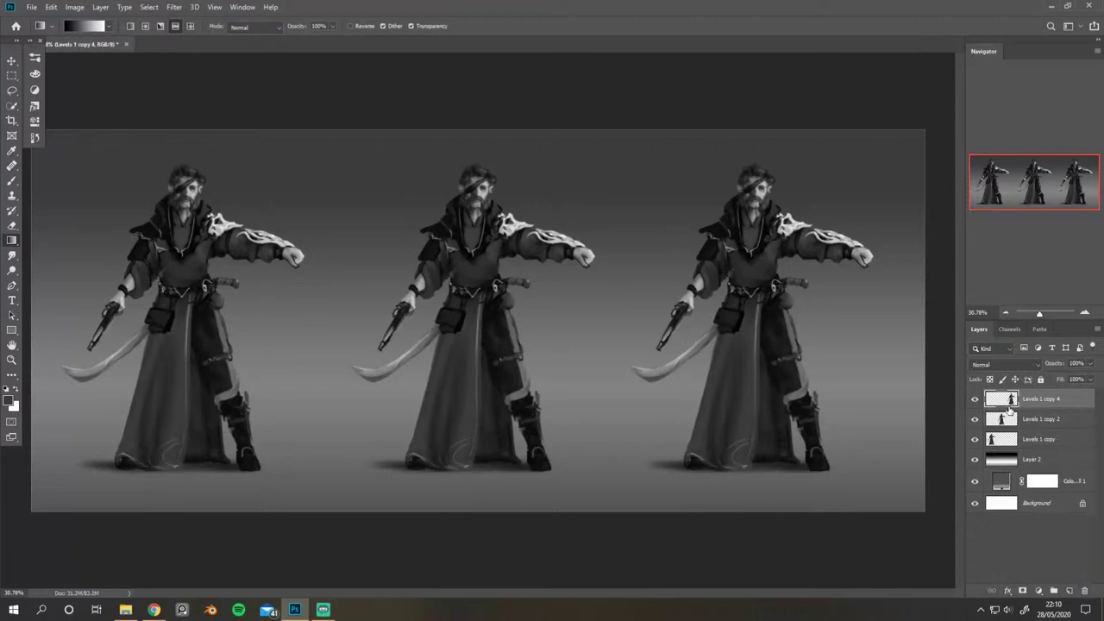
# Step: Add an empty layer above Levels 1 copy, set its blend mode to Color, and clip it to the first figure
pyautogui.click(1044, 442)
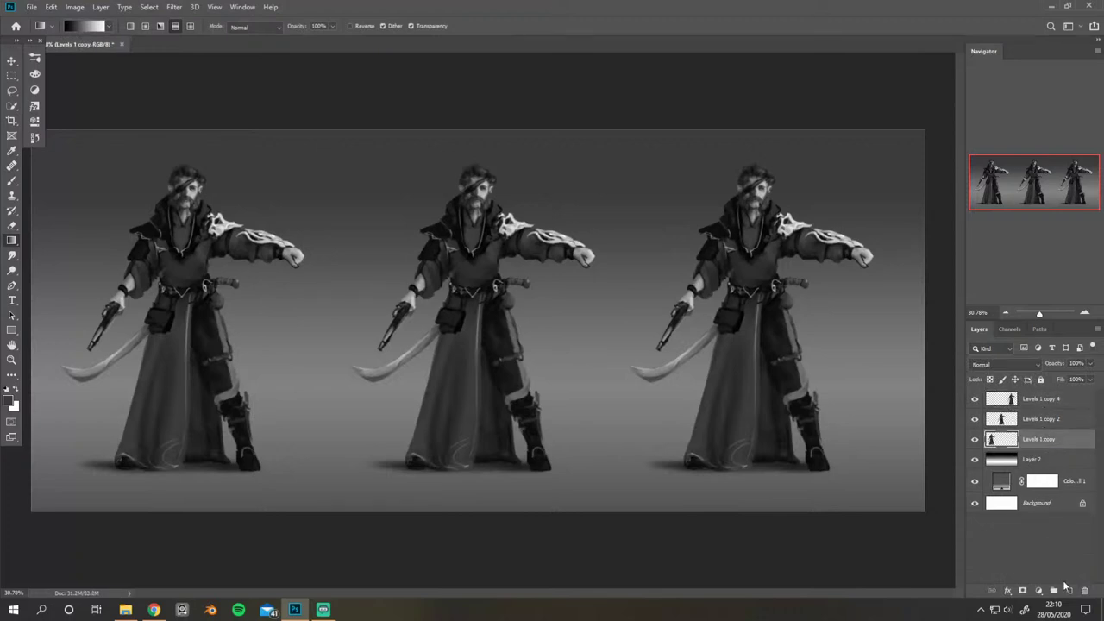
pyautogui.click(1070, 591)
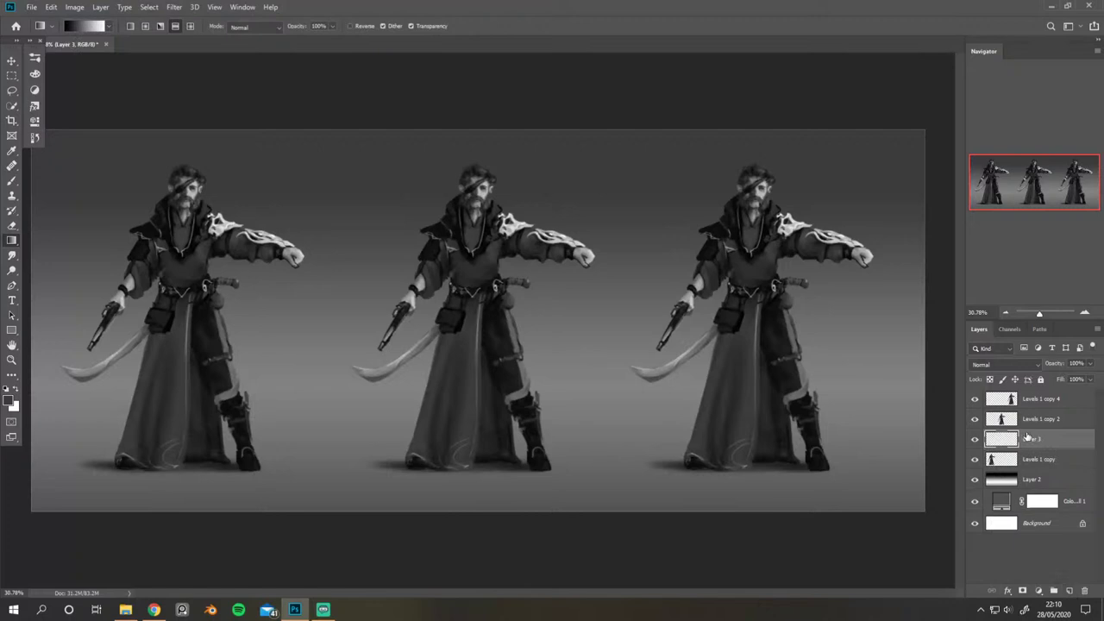
pyautogui.click(1015, 369)
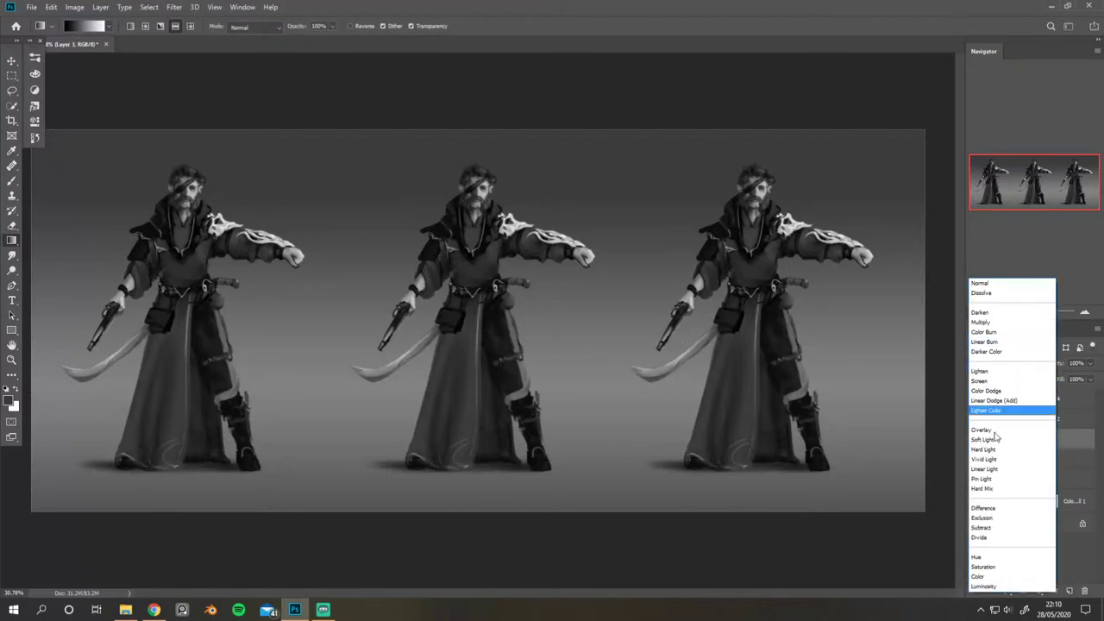
pyautogui.click(990, 576)
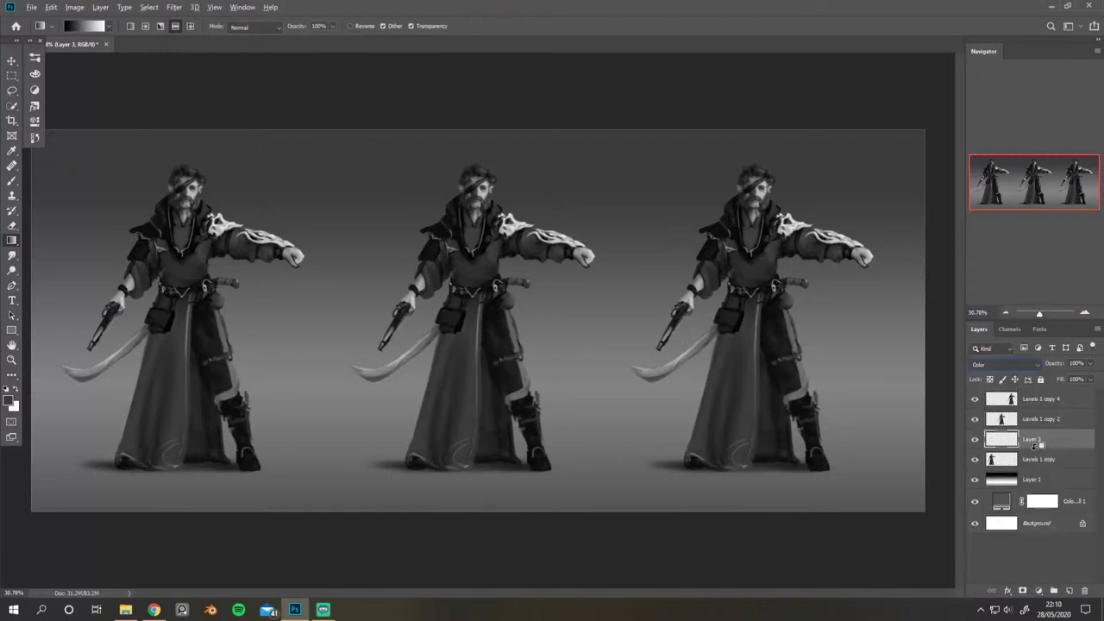
pyautogui.keyDown('alt'); pyautogui.click(1033, 445); pyautogui.keyUp('alt')
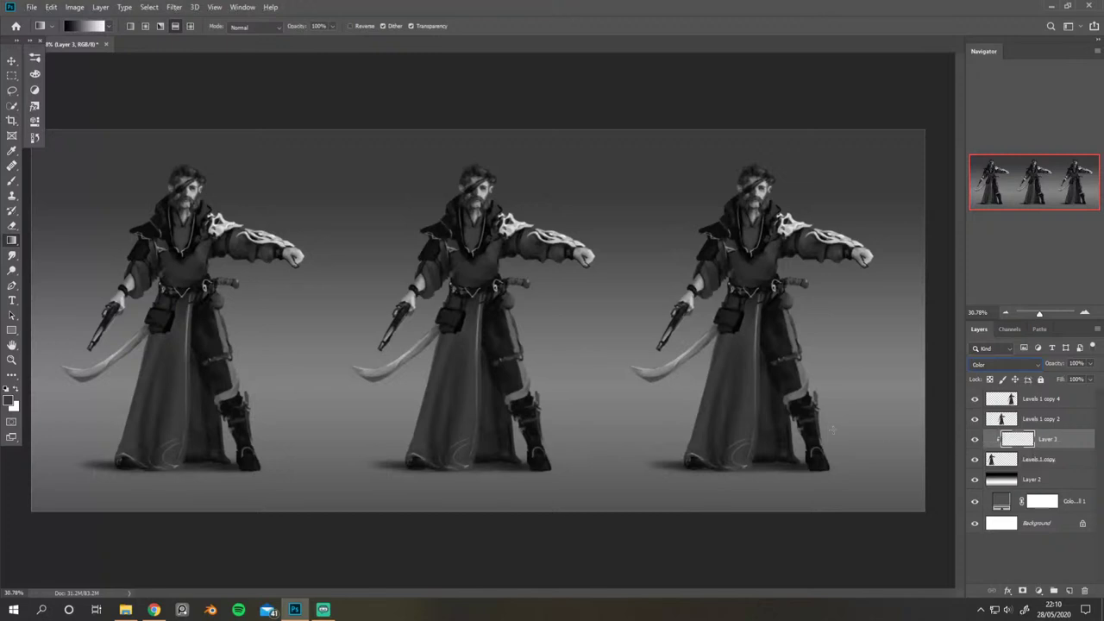
pyautogui.moveTo(1059, 453); pyautogui.dragTo(1028, 440)
# Step: Choose the Soft Round 500 1 brush and make the Levels 1 copy 4 layer active
pyautogui.click(34, 58)
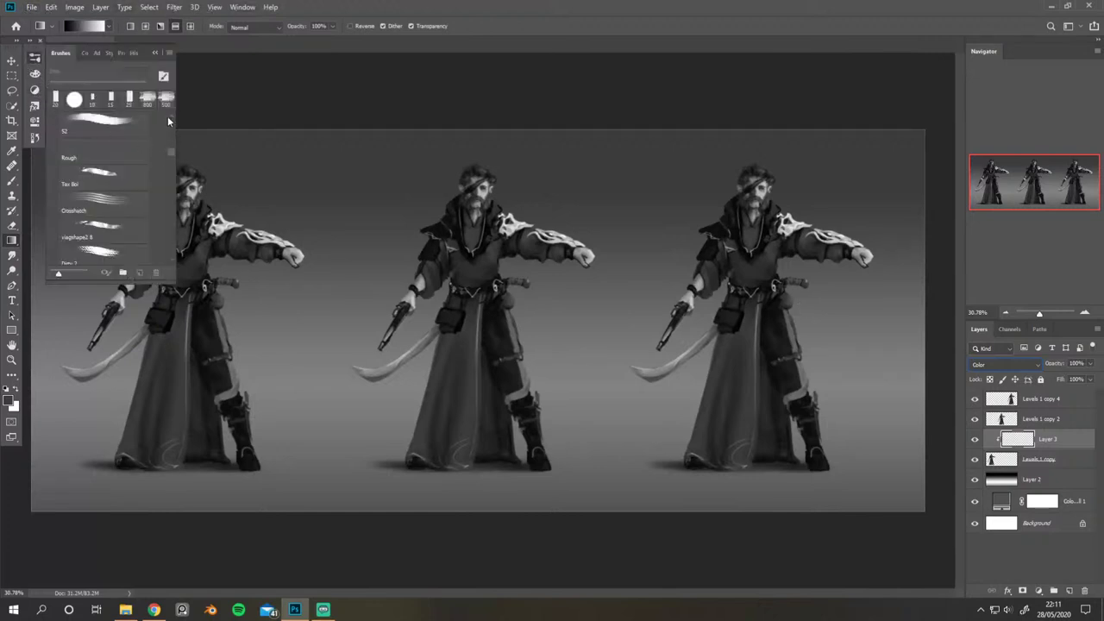
pyautogui.scroll(2, 169, 115)
pyautogui.scroll(1, 171, 115)
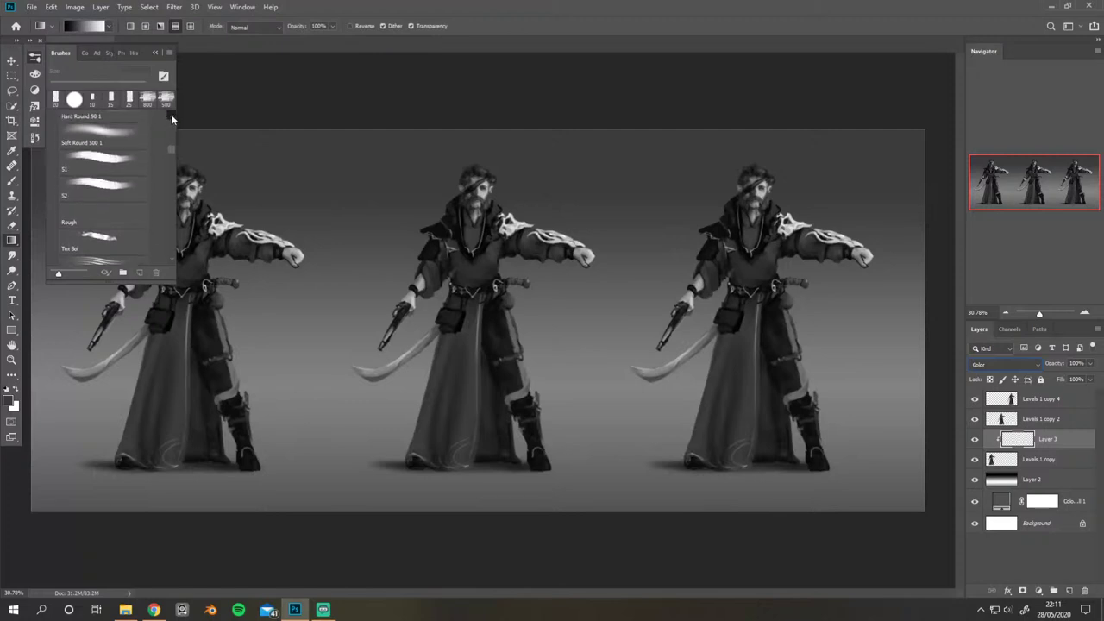
pyautogui.click(112, 144)
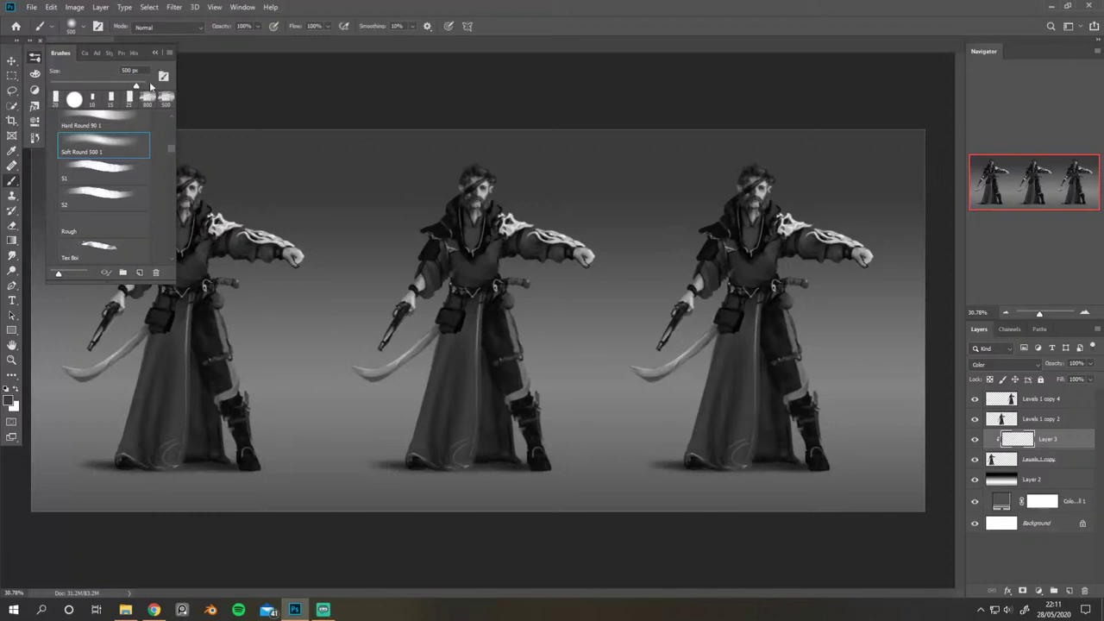
pyautogui.click(155, 54)
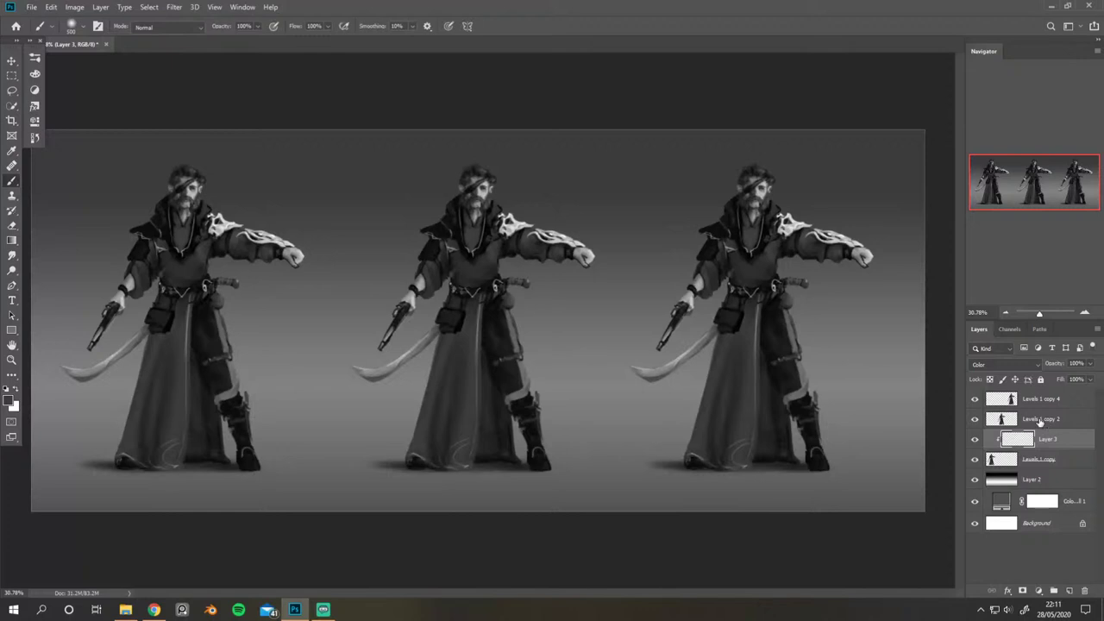
pyautogui.click(1039, 401)
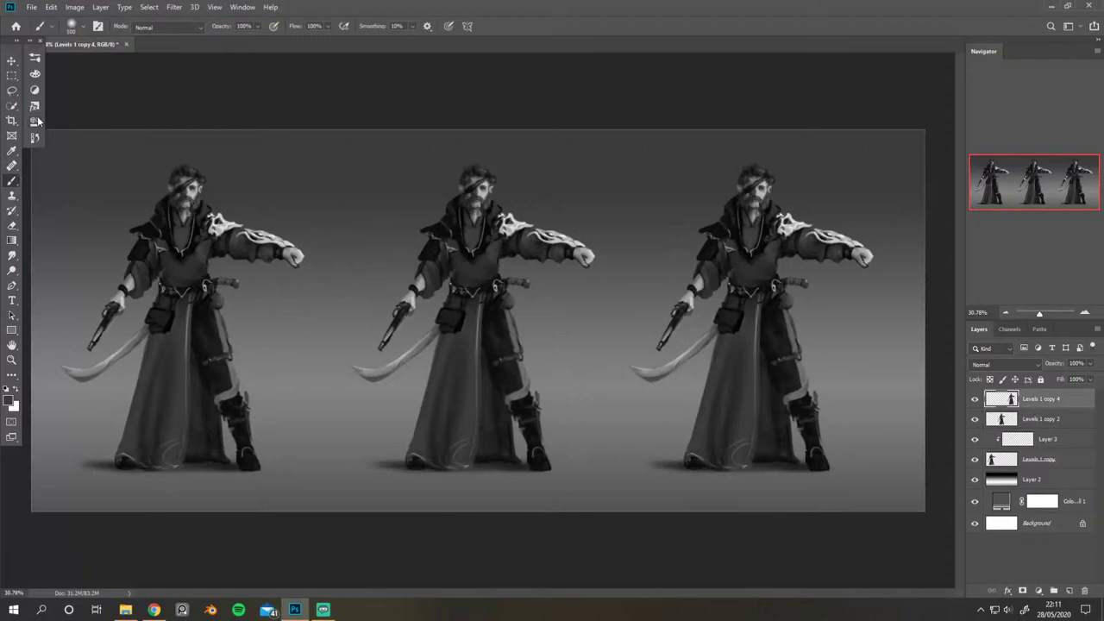
# Step: Add a hidden Hue/Saturation adjustment layer with saturation -100 on top of the stack, and make Layer 3 active
pyautogui.click(35, 90)
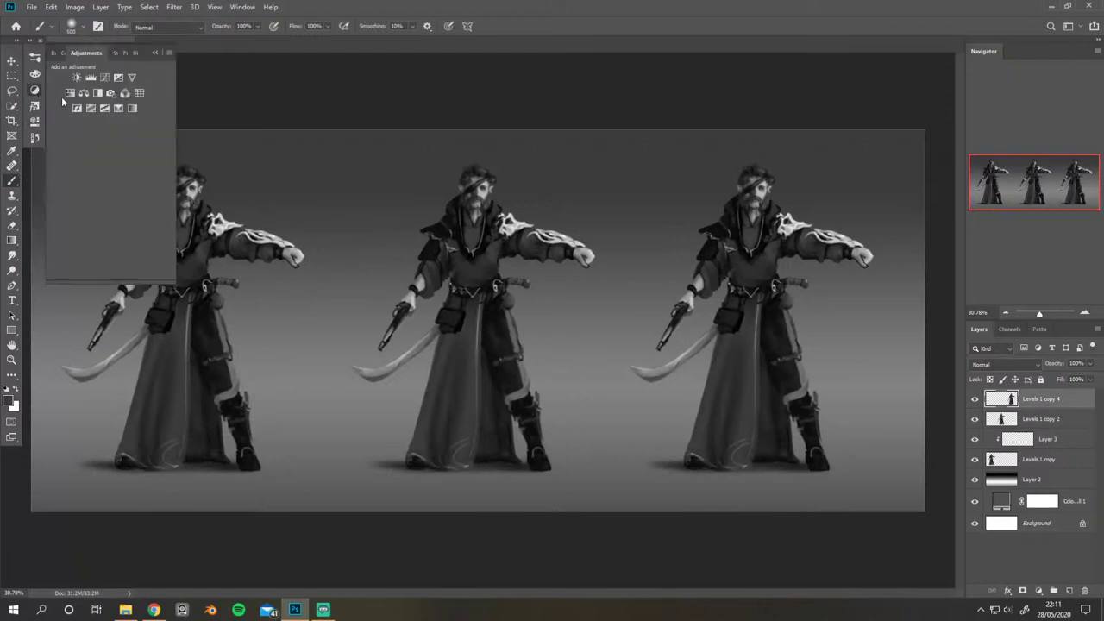
pyautogui.click(71, 94)
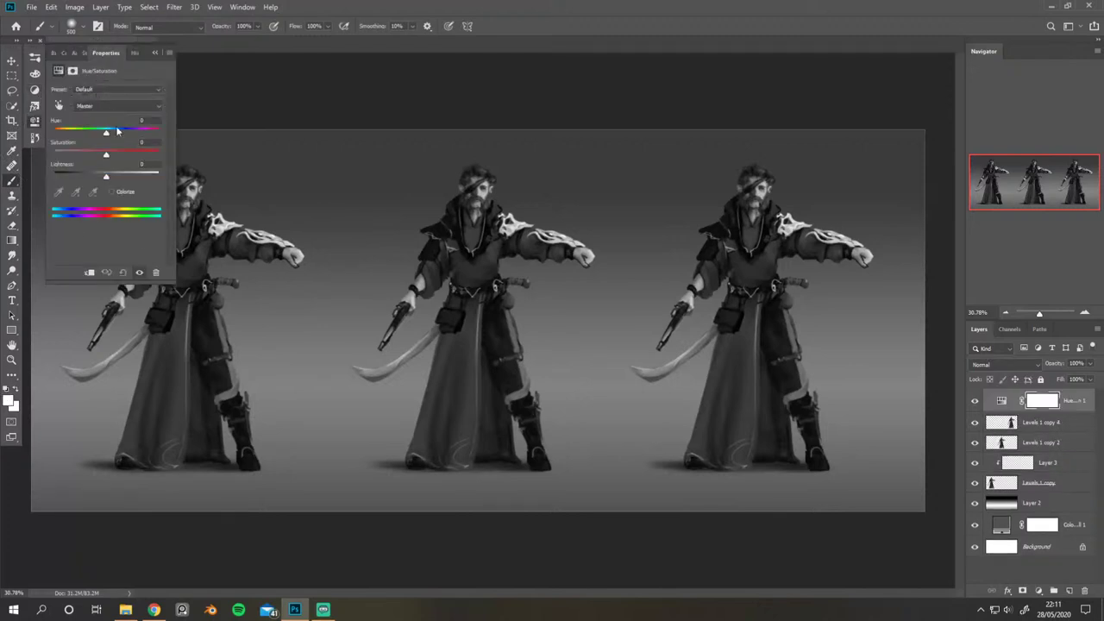
pyautogui.moveTo(105, 153); pyautogui.dragTo(54, 153)
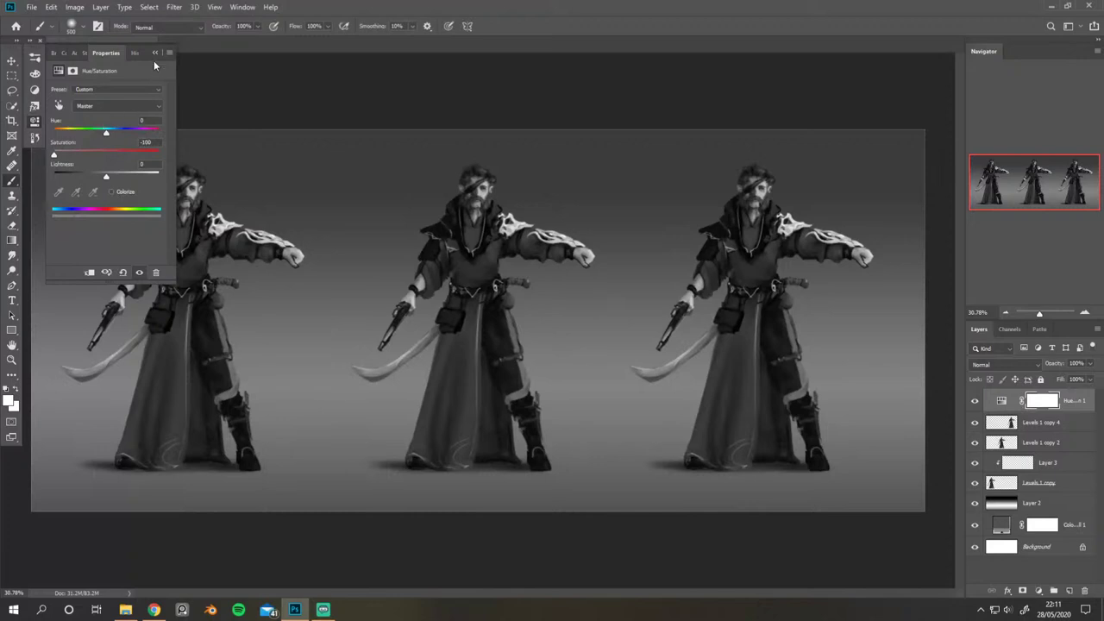
pyautogui.click(155, 53)
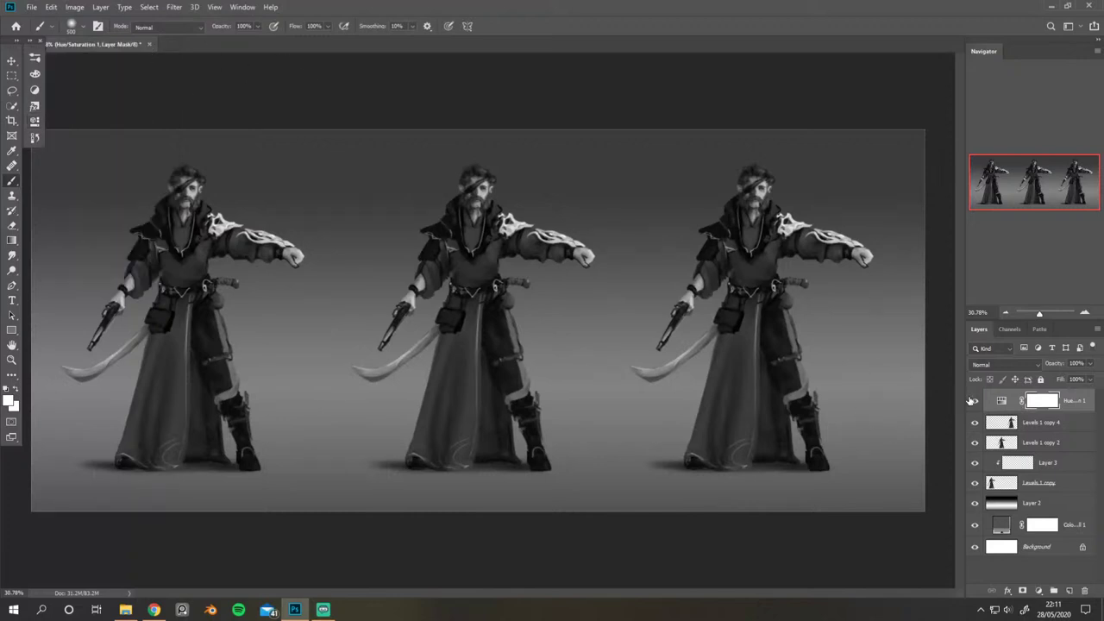
pyautogui.click(974, 402)
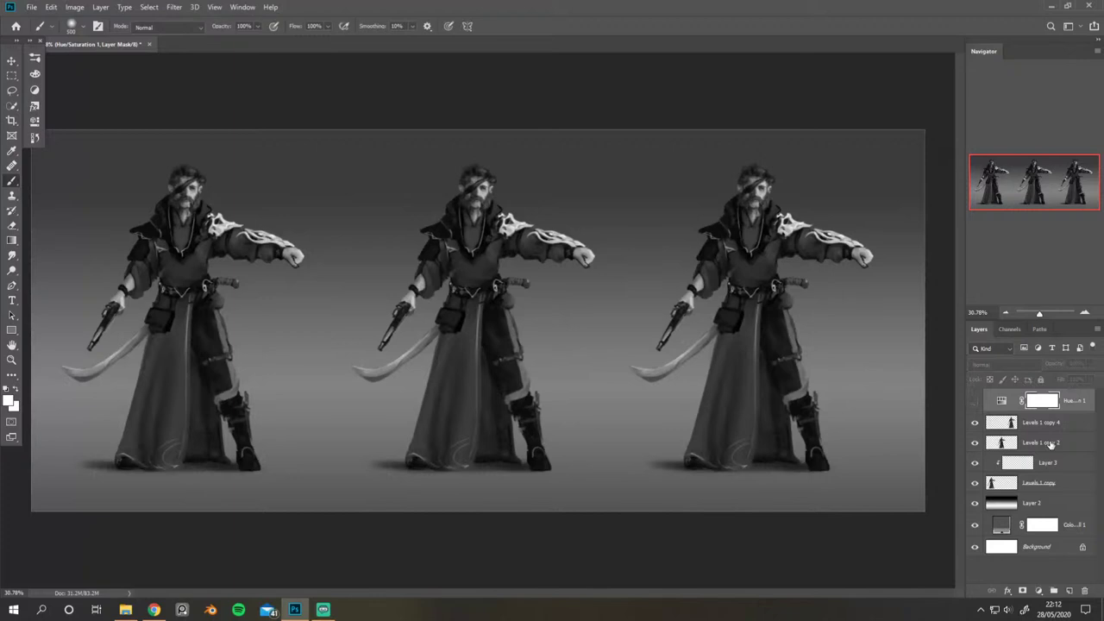
pyautogui.click(1035, 464)
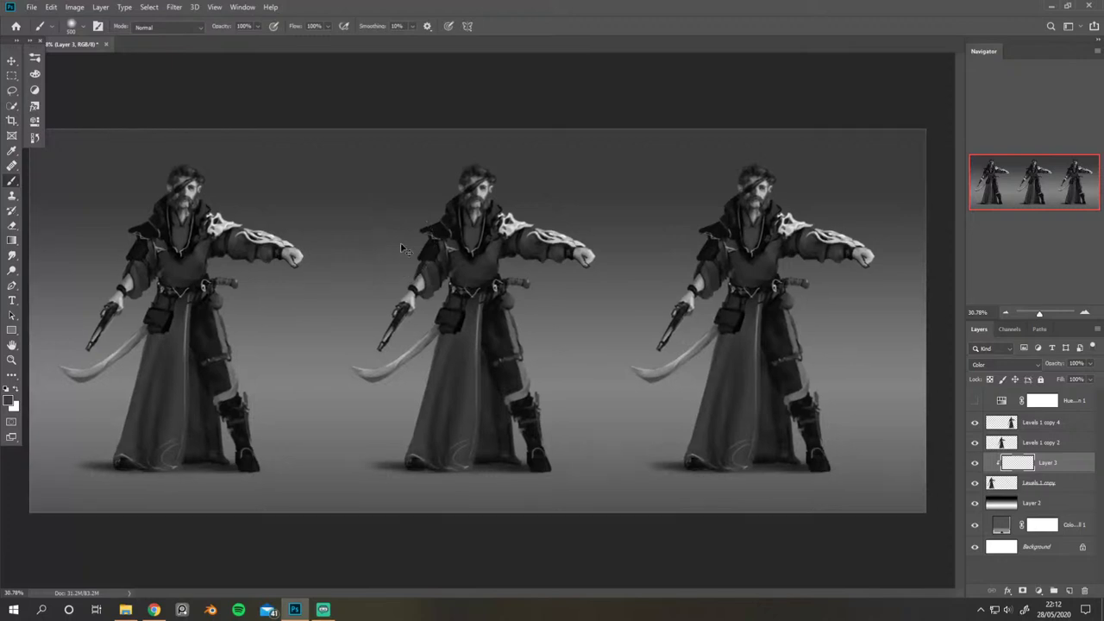
# Step: Try tinting the first figure crimson on Layer 3 with the Soft Round 500 1 brush, and undo the strokes
pyautogui.hotkey('ctrl', '+')
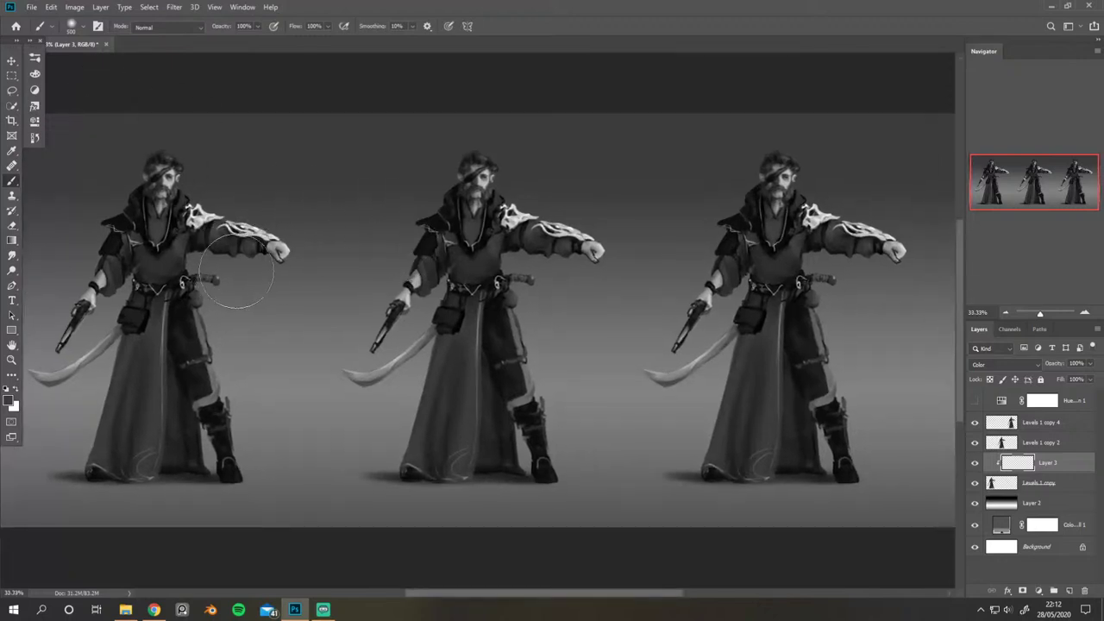
pyautogui.click(35, 58)
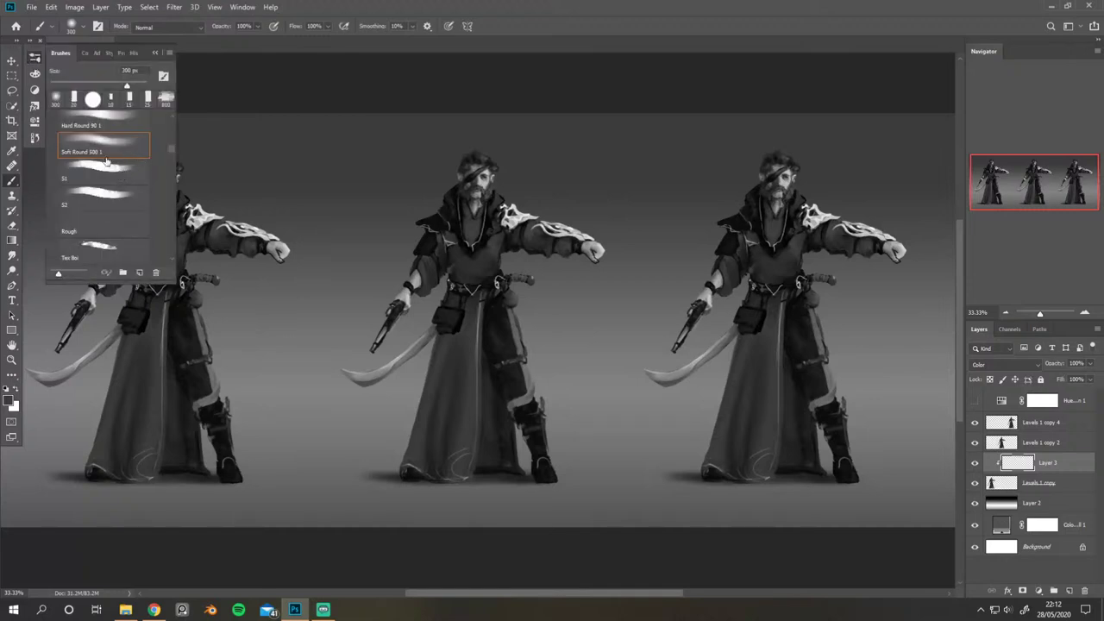
pyautogui.click(34, 73)
pyautogui.click(157, 201)
pyautogui.moveTo(157, 201); pyautogui.dragTo(159, 206)
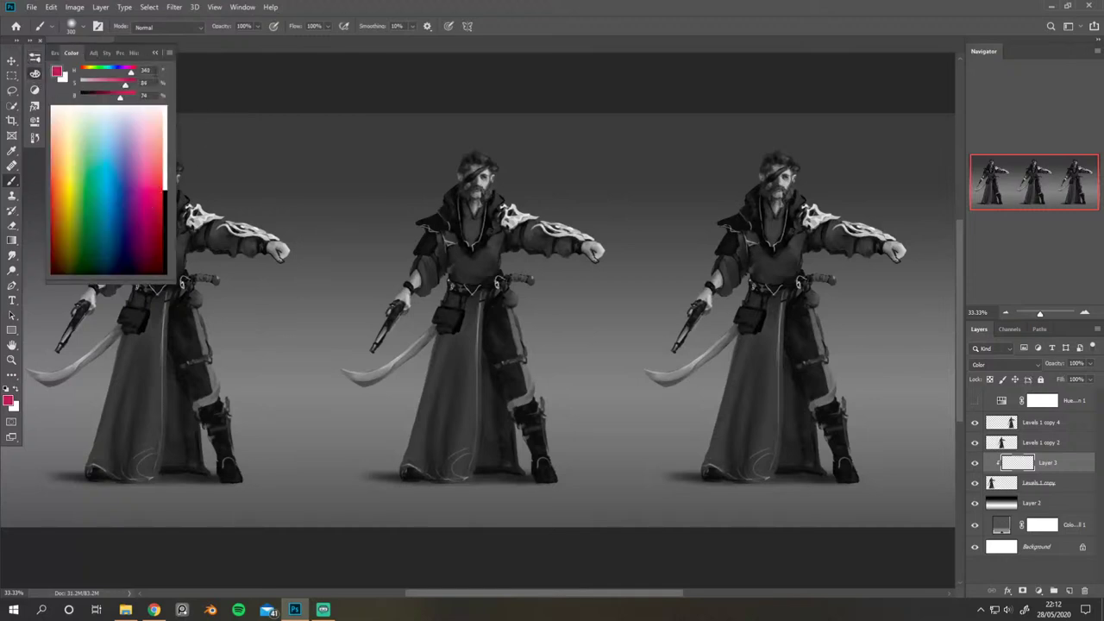
pyautogui.click(156, 54)
pyautogui.moveTo(207, 238)
pyautogui.mouseDown()
pyautogui.moveTo(333, 203)
pyautogui.moveTo(168, 313)
pyautogui.moveTo(97, 276)
pyautogui.moveTo(82, 219)
pyautogui.moveTo(95, 345)
pyautogui.mouseUp()
pyautogui.hotkey('ctrl', 'z')
pyautogui.moveTo(278, 143)
pyautogui.mouseDown()
pyautogui.moveTo(580, 96)
pyautogui.moveTo(493, 147)
pyautogui.mouseUp()
pyautogui.moveTo(353, 233)
pyautogui.mouseDown()
pyautogui.moveTo(411, 264)
pyautogui.moveTo(452, 153)
pyautogui.moveTo(393, 284)
pyautogui.moveTo(347, 244)
pyautogui.moveTo(373, 349)
pyautogui.moveTo(421, 428)
pyautogui.mouseUp()
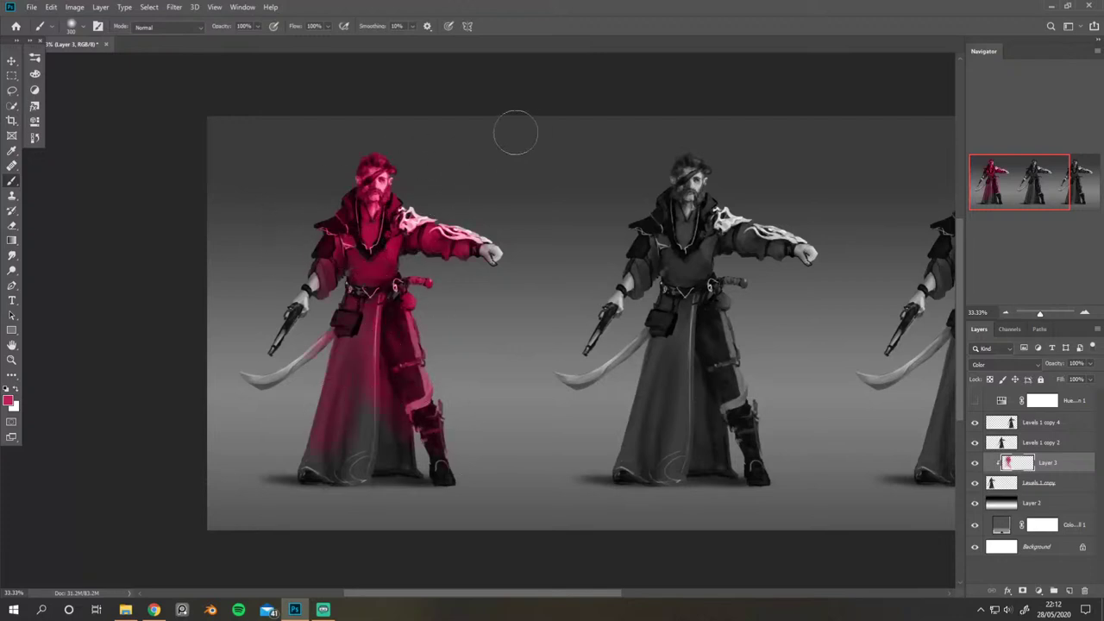
pyautogui.hotkey('ctrl', 'z')
pyautogui.moveTo(469, 209)
pyautogui.mouseDown()
pyautogui.moveTo(475, 197)
pyautogui.moveTo(481, 207)
pyautogui.mouseUp()
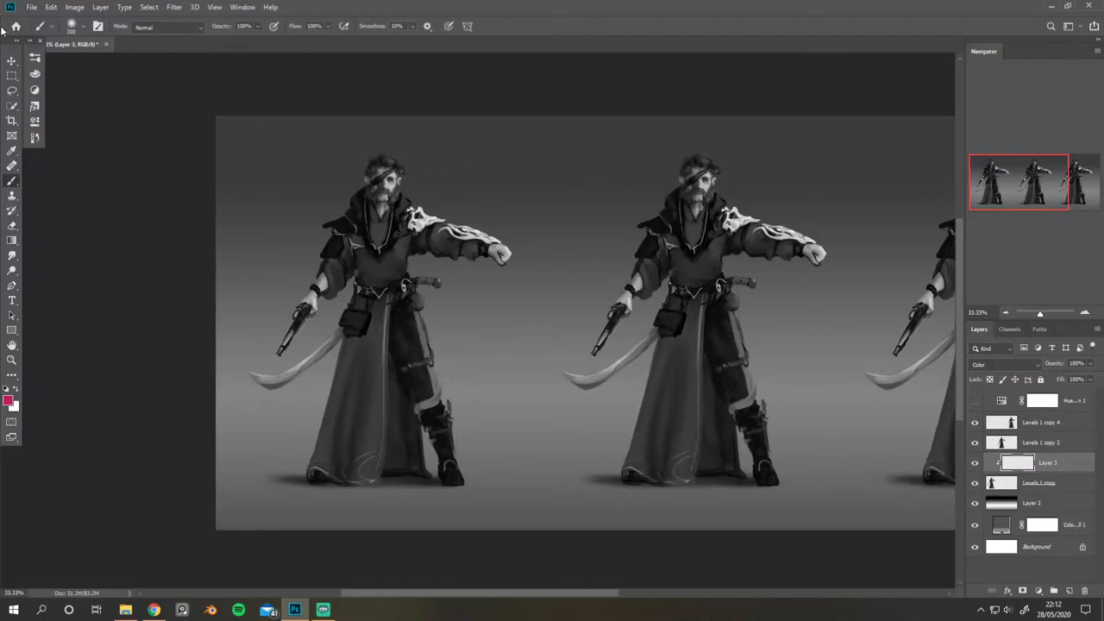
# Step: Pick a muted light blue and paint it over the whole first figure on Layer 3
pyautogui.click(36, 75)
pyautogui.moveTo(146, 186); pyautogui.dragTo(120, 142)
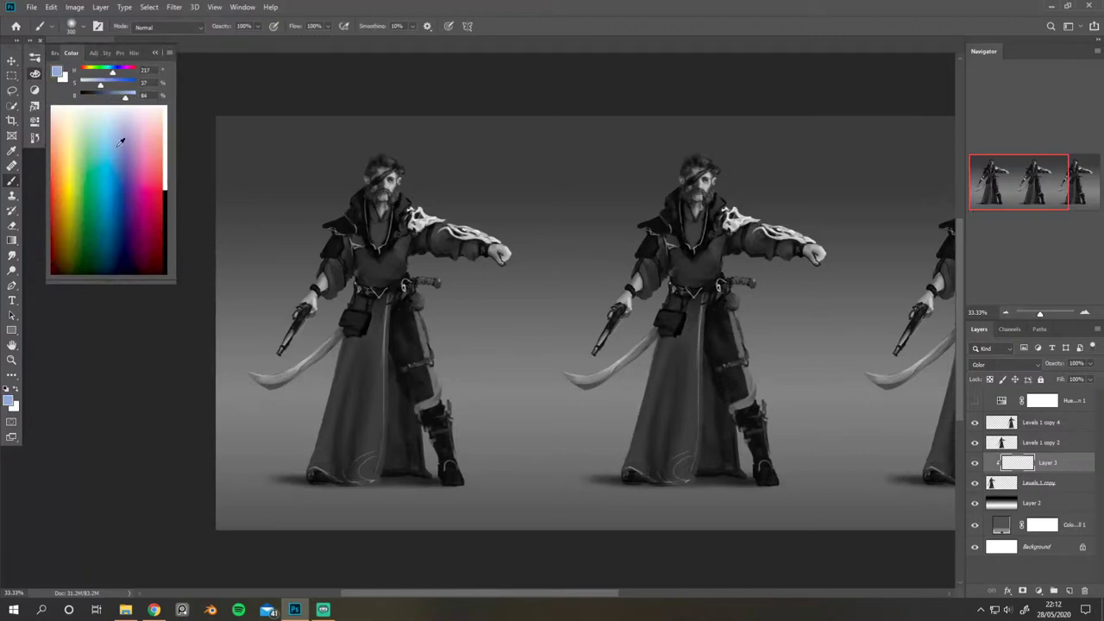
pyautogui.moveTo(86, 90); pyautogui.dragTo(89, 88)
pyautogui.click(152, 49)
pyautogui.moveTo(378, 188)
pyautogui.mouseDown()
pyautogui.moveTo(318, 239)
pyautogui.moveTo(399, 147)
pyautogui.moveTo(373, 256)
pyautogui.moveTo(277, 328)
pyautogui.moveTo(274, 371)
pyautogui.moveTo(314, 316)
pyautogui.moveTo(406, 242)
pyautogui.moveTo(422, 304)
pyautogui.moveTo(241, 393)
pyautogui.moveTo(380, 382)
pyautogui.moveTo(332, 488)
pyautogui.mouseUp()
pyautogui.moveTo(427, 470)
pyautogui.mouseDown()
pyautogui.moveTo(326, 462)
pyautogui.moveTo(434, 448)
pyautogui.moveTo(403, 347)
pyautogui.moveTo(387, 387)
pyautogui.moveTo(429, 441)
pyautogui.moveTo(438, 405)
pyautogui.moveTo(439, 315)
pyautogui.moveTo(329, 194)
pyautogui.moveTo(370, 322)
pyautogui.moveTo(374, 262)
pyautogui.moveTo(429, 276)
pyautogui.mouseUp()
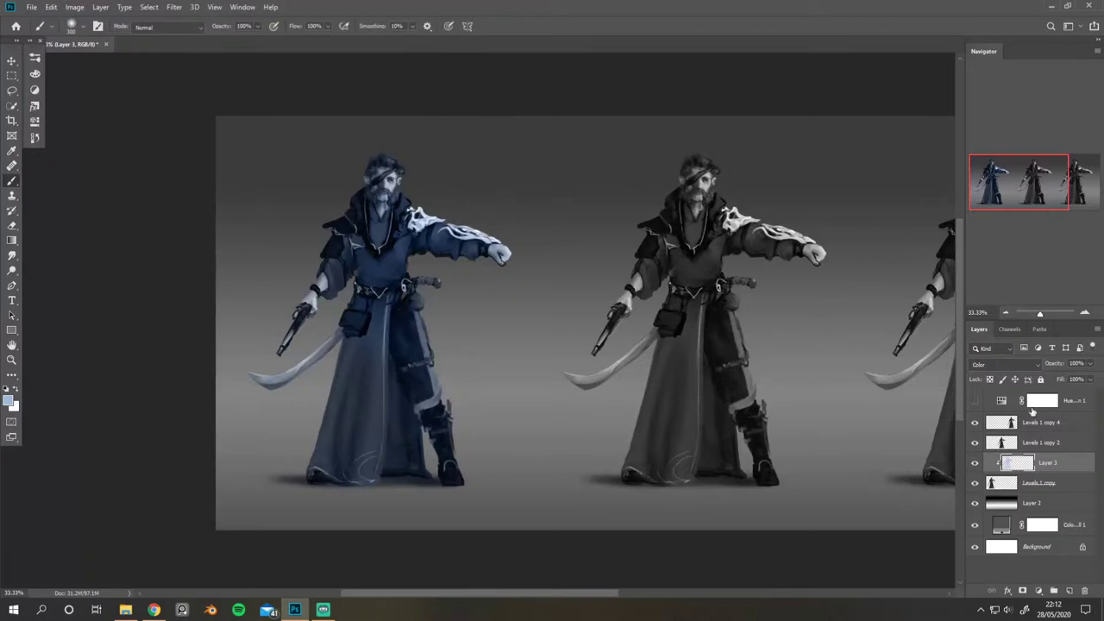
# Step: Hide Layer 3 and retouch the first figure's torso edges on Levels 1 copy with sampled dark tones
pyautogui.click(1032, 485)
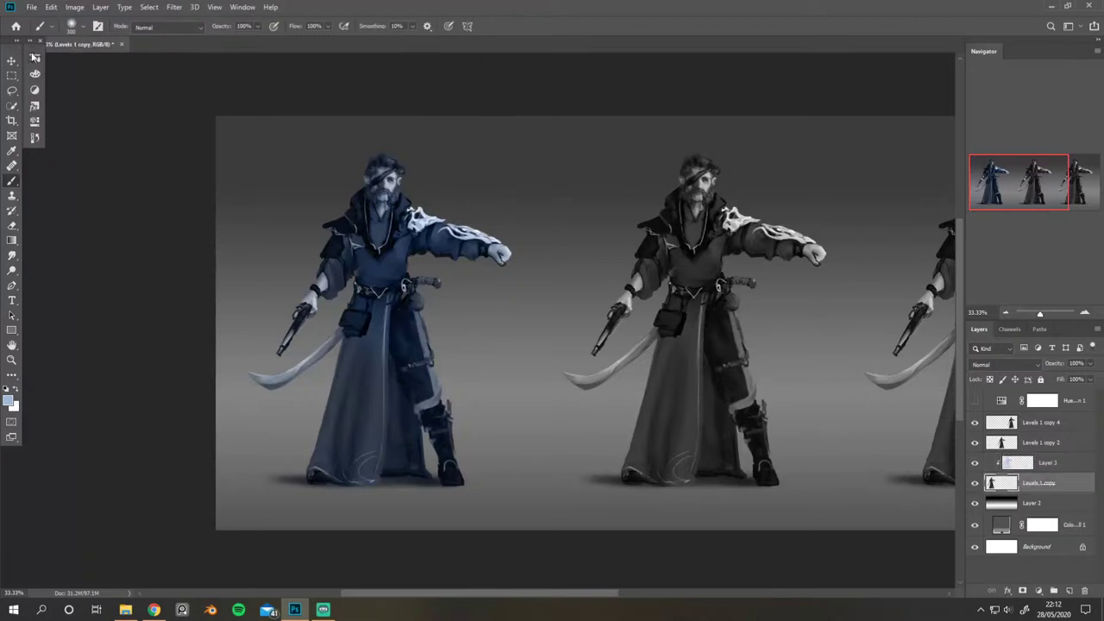
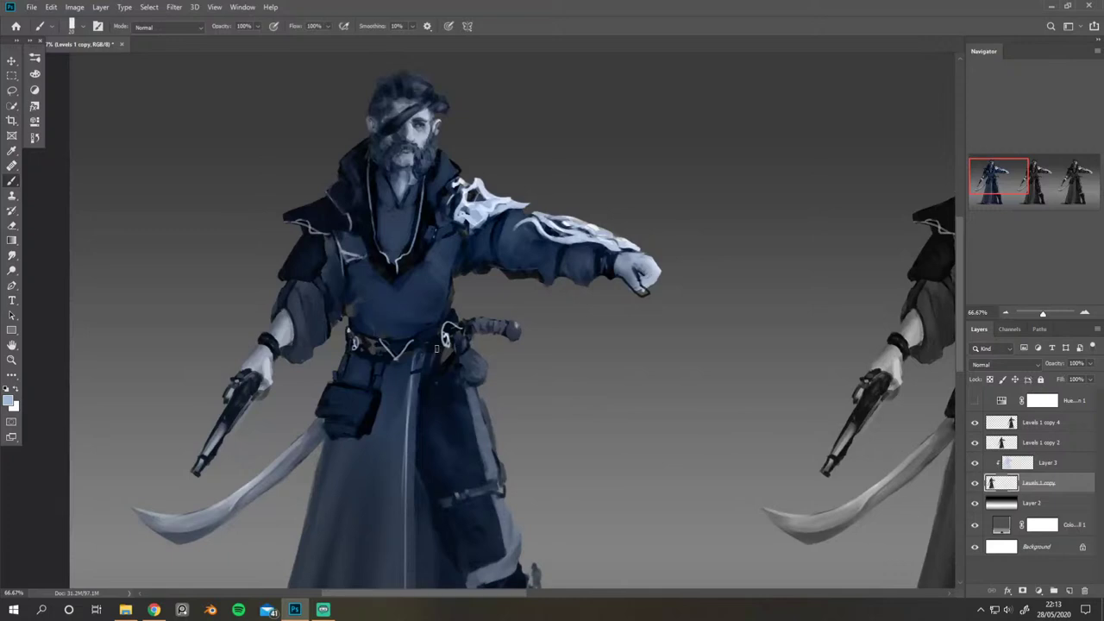
pyautogui.moveTo(400, 295); pyautogui.dragTo(406, 367)
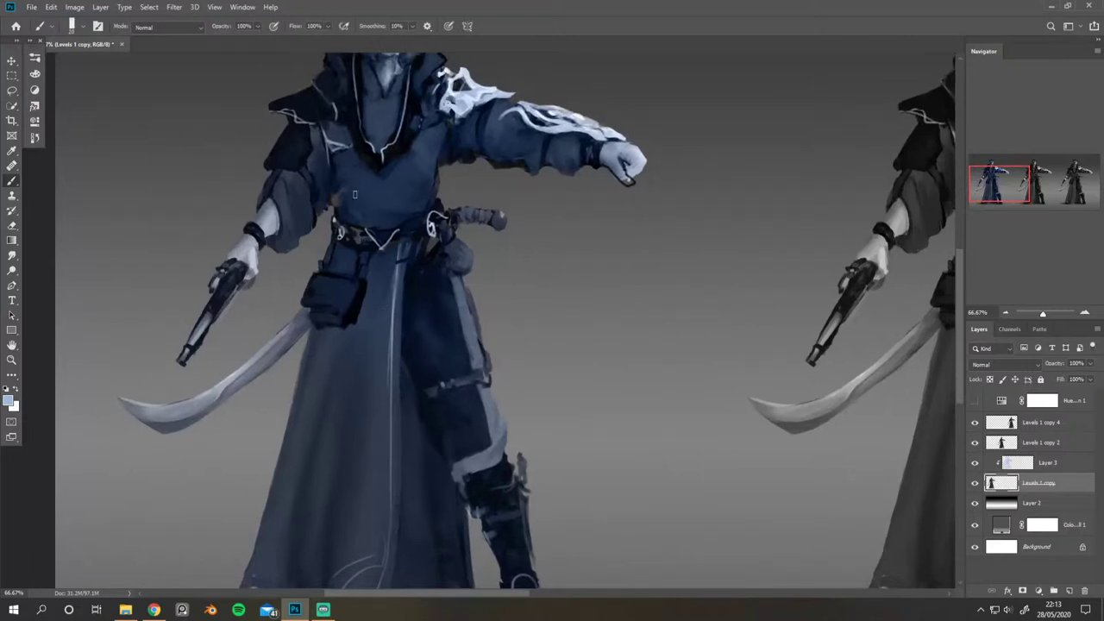
pyautogui.moveTo(336, 237); pyautogui.dragTo(290, 343)
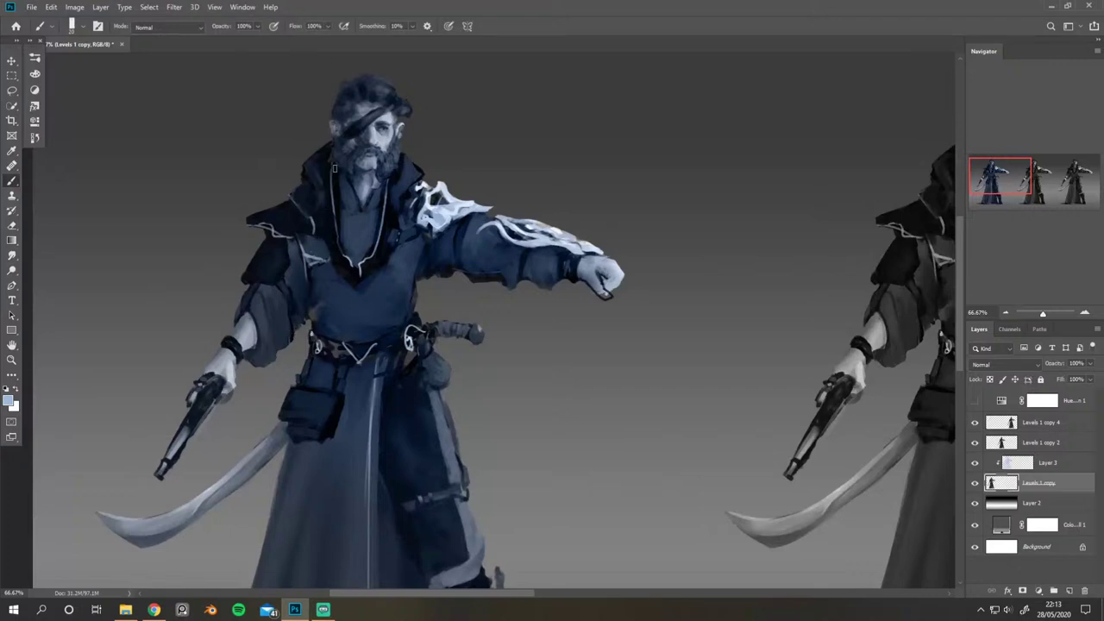
pyautogui.click(976, 463)
pyautogui.keyDown('alt'); pyautogui.click(325, 164); pyautogui.keyUp('alt')
pyautogui.press('alt')
pyautogui.keyDown('alt'); pyautogui.click(317, 303); pyautogui.keyUp('alt')
pyautogui.keyDown('alt'); pyautogui.click(315, 299); pyautogui.keyUp('alt')
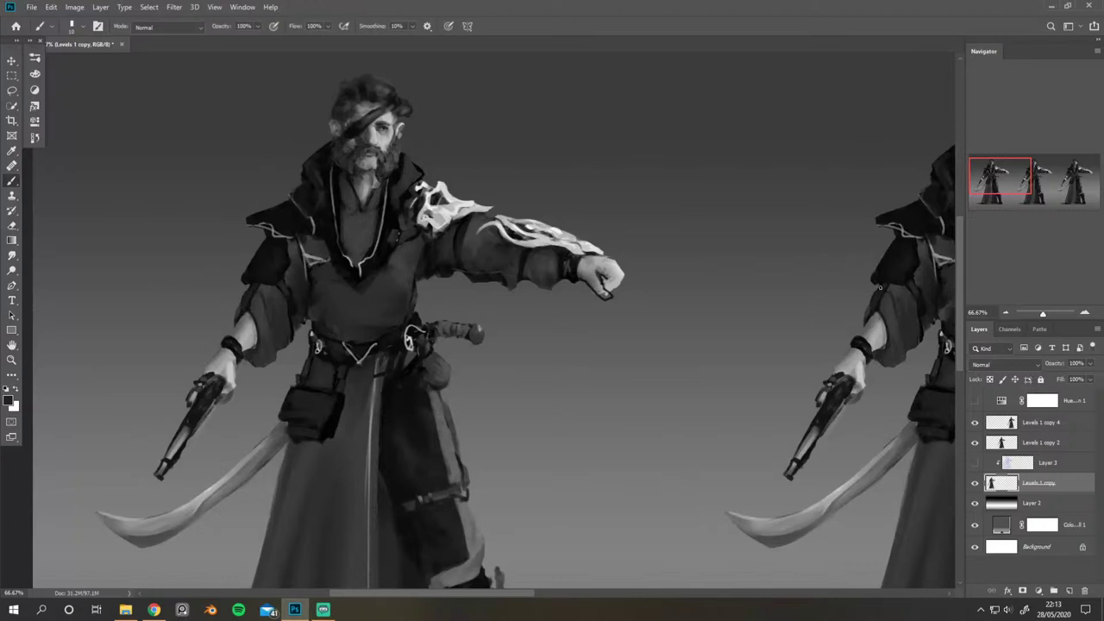
# Step: Compare the first figure with and without Layer 3's blue tint, and finish retouching its greyscale details
pyautogui.click(976, 463)
pyautogui.click(976, 464)
pyautogui.click(976, 463)
pyautogui.click(975, 464)
pyautogui.press('x')
pyautogui.click(975, 463)
pyautogui.click(430, 241)
pyautogui.moveTo(405, 246); pyautogui.dragTo(420, 166)
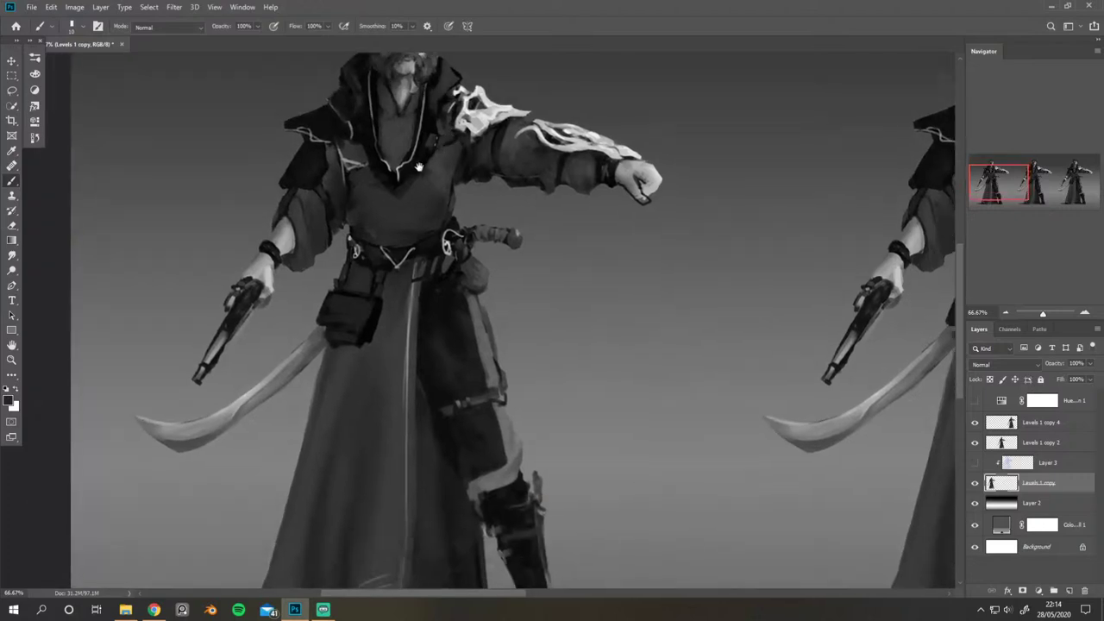
pyautogui.moveTo(377, 235); pyautogui.dragTo(396, 327)
pyautogui.hotkey('ctrl', '-')
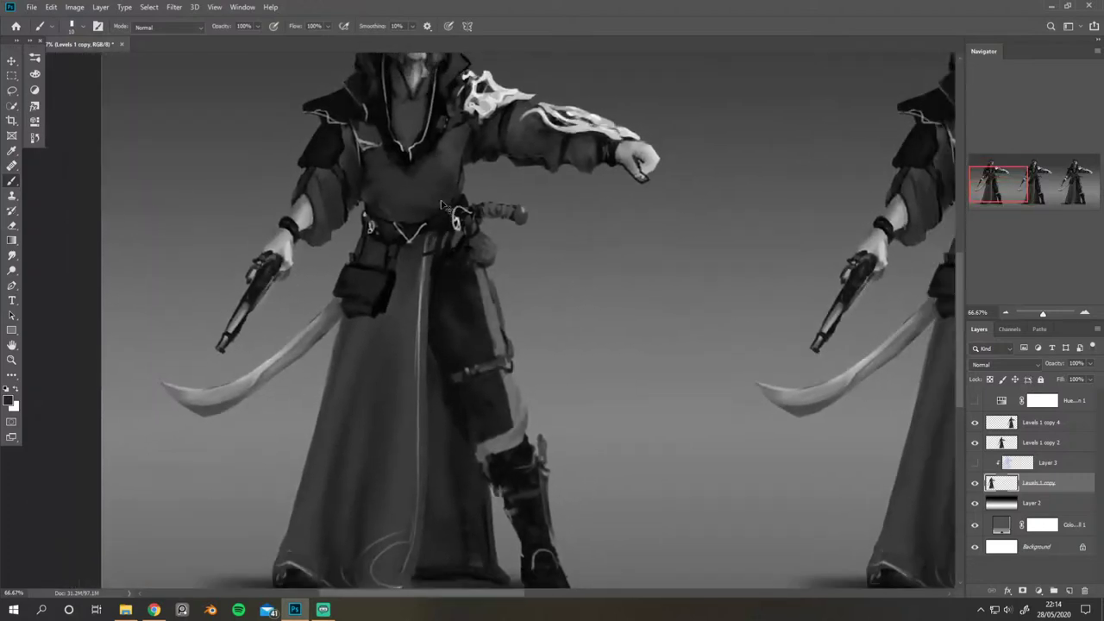
pyautogui.moveTo(540, 119); pyautogui.dragTo(505, 157)
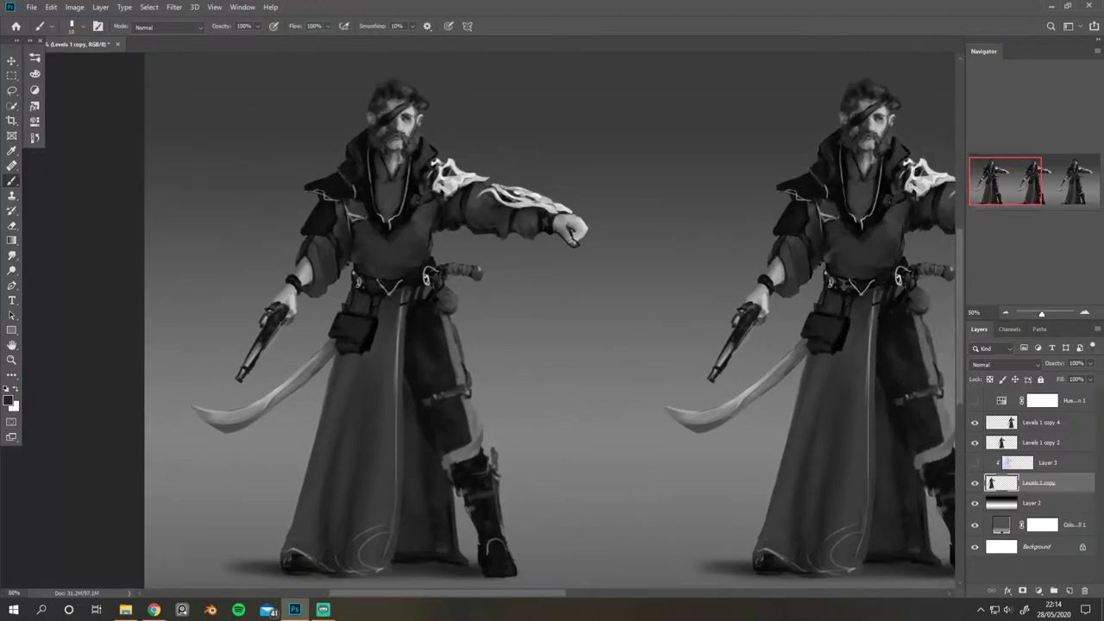
pyautogui.hotkey('ctrl', '-')
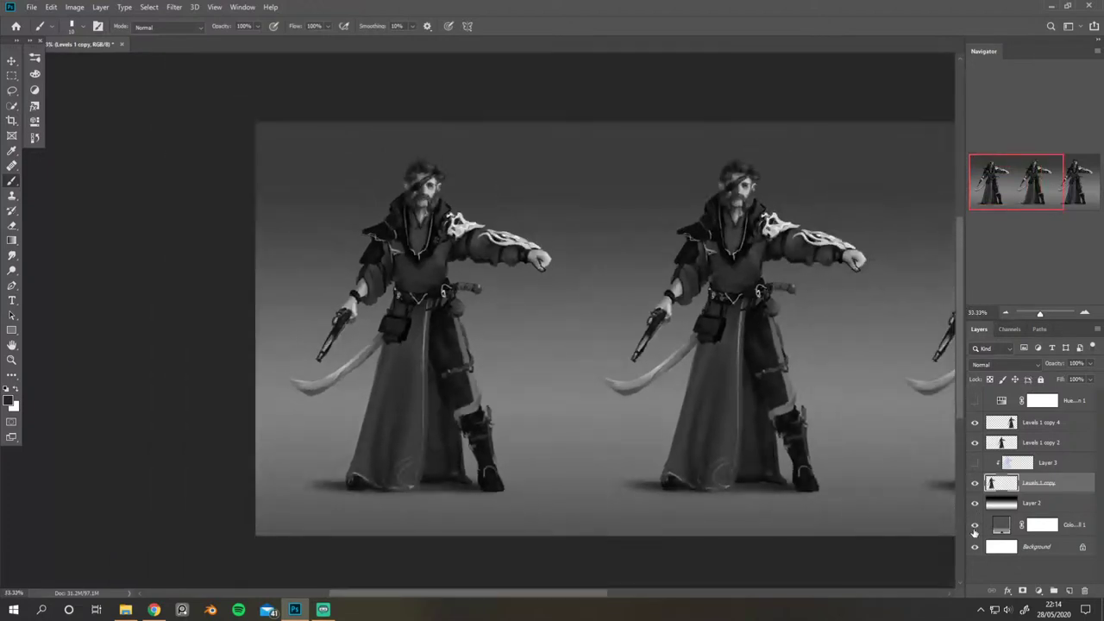
# Step: Delete the layers of the second and third figures, Levels 1 copy 2 and Levels 1 copy 4
pyautogui.click(975, 463)
pyautogui.click(1024, 445)
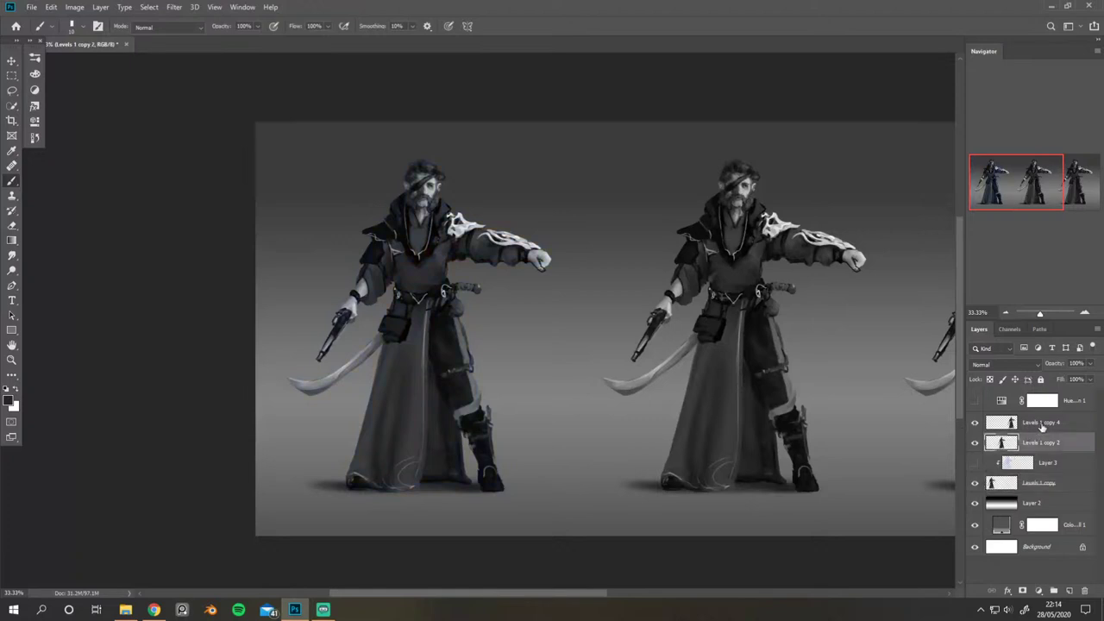
pyautogui.keyDown('shift'); pyautogui.click(1041, 427); pyautogui.keyUp('shift')
pyautogui.click(1084, 591)
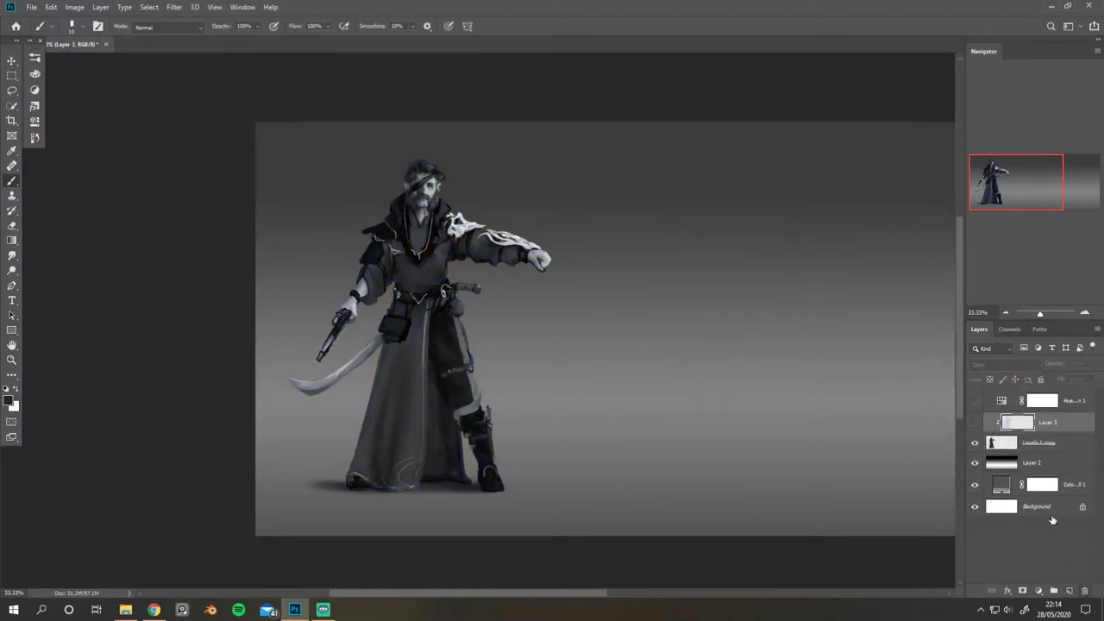
# Step: Duplicate the retouched figure twice from Levels 1 copy, placing the copies in a row beside it
pyautogui.click(1029, 446)
pyautogui.hscroll(5, 599, 363)
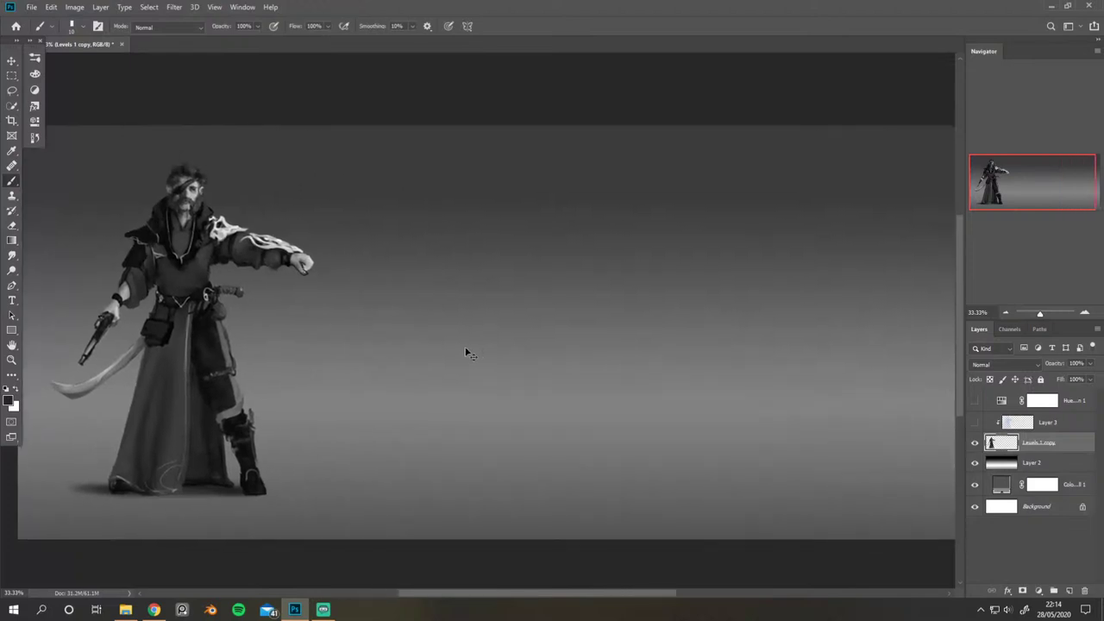
pyautogui.moveTo(207, 284); pyautogui.dragTo(506, 285)
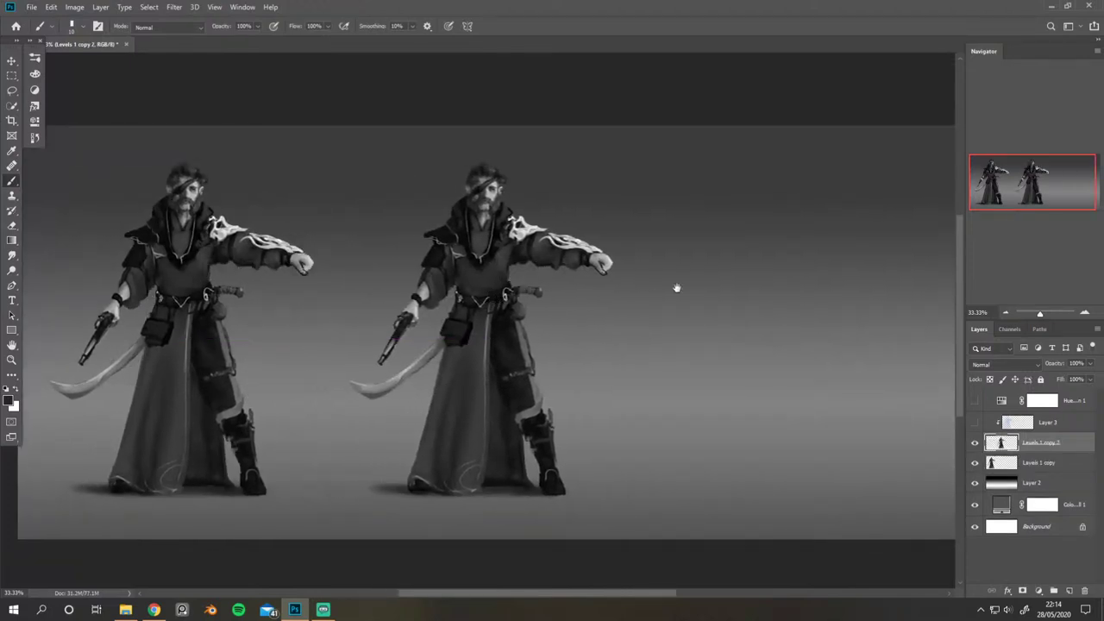
pyautogui.moveTo(676, 287); pyautogui.dragTo(531, 292)
pyautogui.moveTo(386, 302); pyautogui.dragTo(651, 319)
# Step: Adjust the spacing of the three figures while the canvas is flipped horizontally, and flip it back to its original direction
pyautogui.hotkey('ctrl', 'shift', 'h')
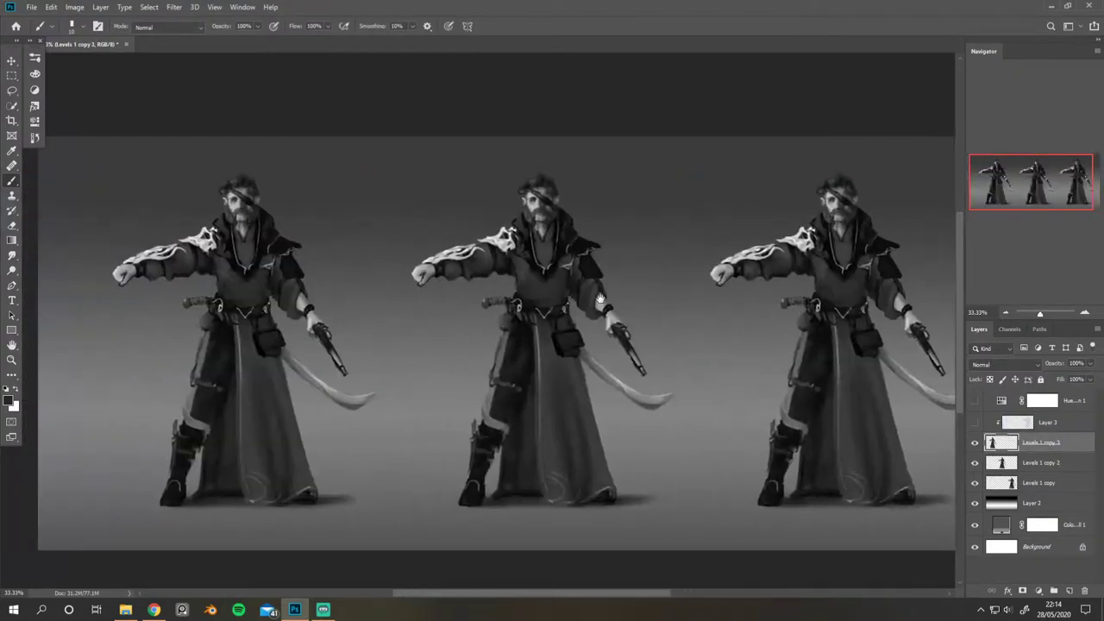
pyautogui.hotkey('ctrl', '0')
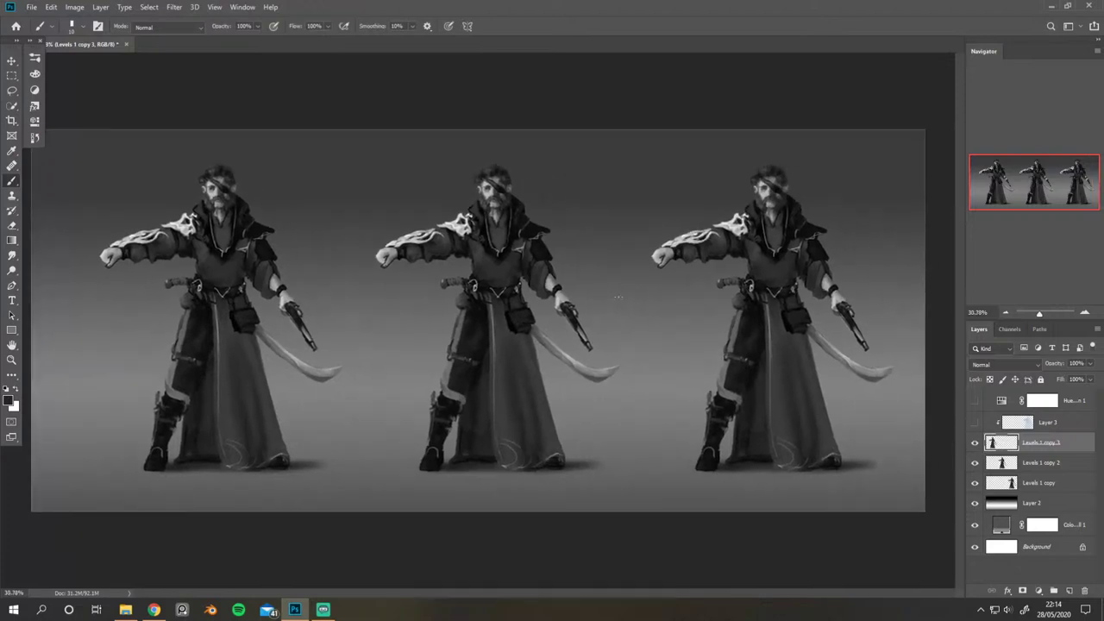
pyautogui.moveTo(226, 288); pyautogui.dragTo(209, 287)
pyautogui.moveTo(488, 283)
pyautogui.mouseDown()
pyautogui.moveTo(454, 287)
pyautogui.moveTo(484, 293)
pyautogui.mouseUp()
pyautogui.hotkey('ctrl', 'shift', 'h')
pyautogui.hotkey('ctrl', 'shift', 'h')
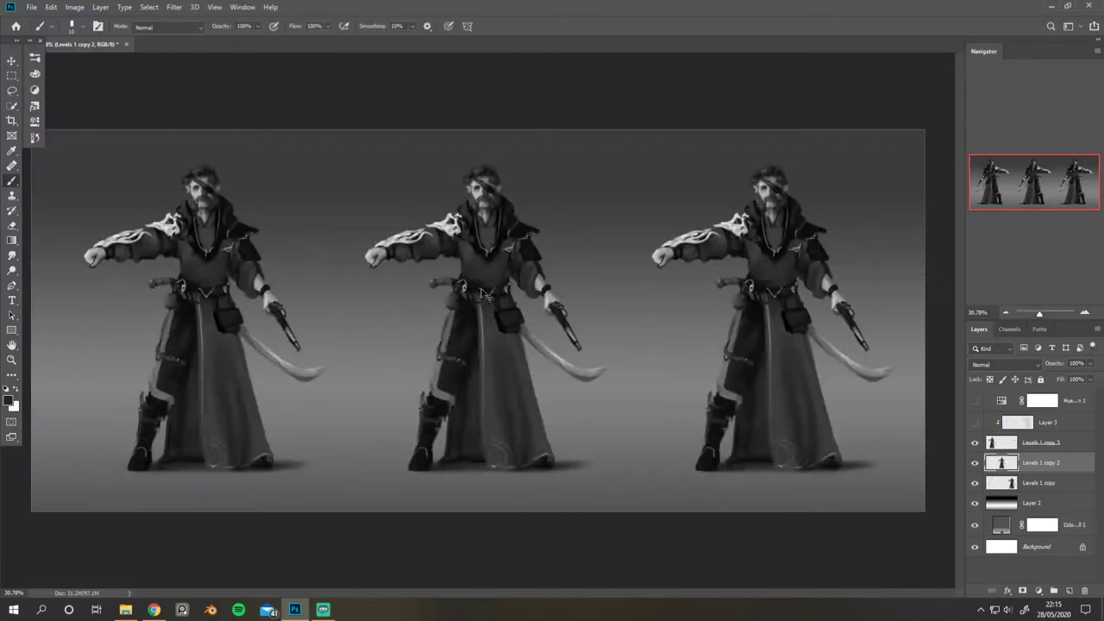
pyautogui.hotkey('ctrl', 'shift', 'h')
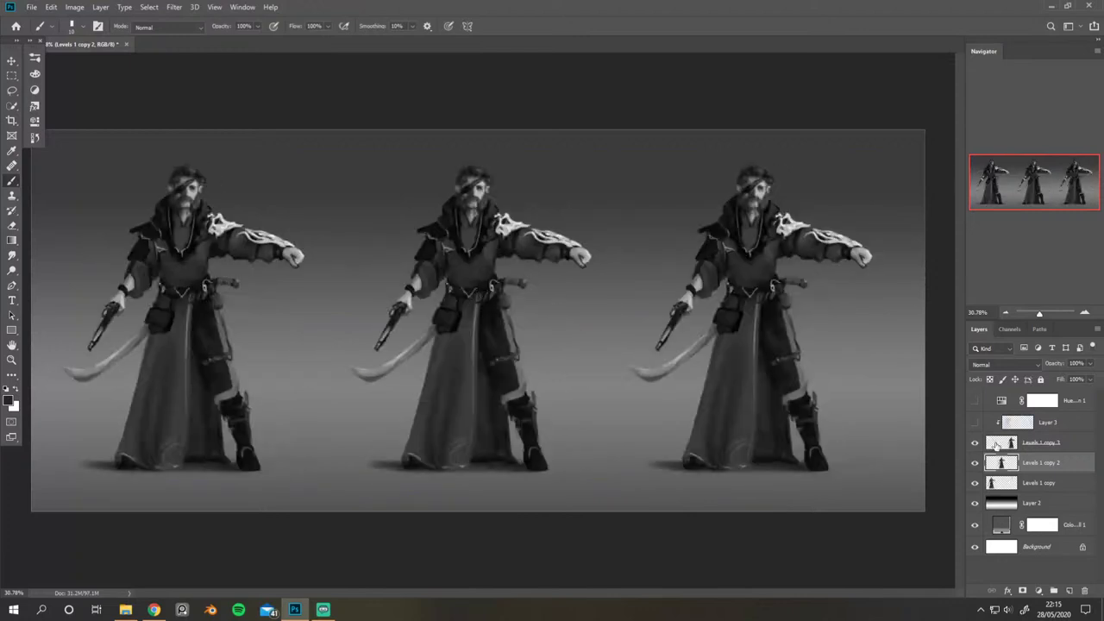
# Step: Place Layer 3 directly above Levels 1 copy, clipped to the first figure, and show it
pyautogui.moveTo(1041, 445); pyautogui.dragTo(993, 478)
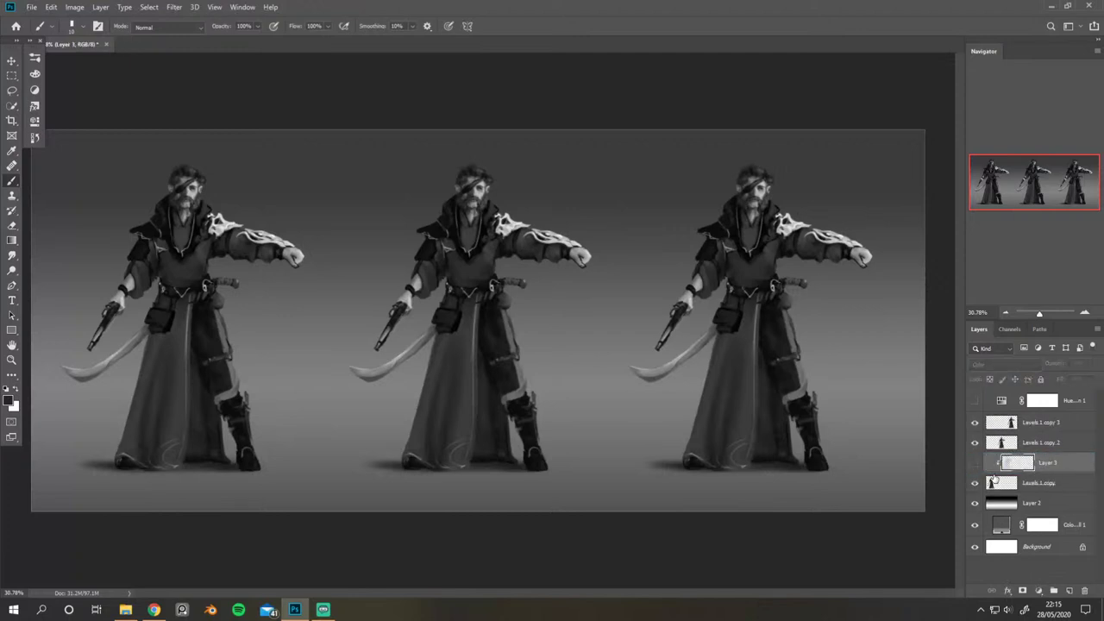
pyautogui.click(975, 464)
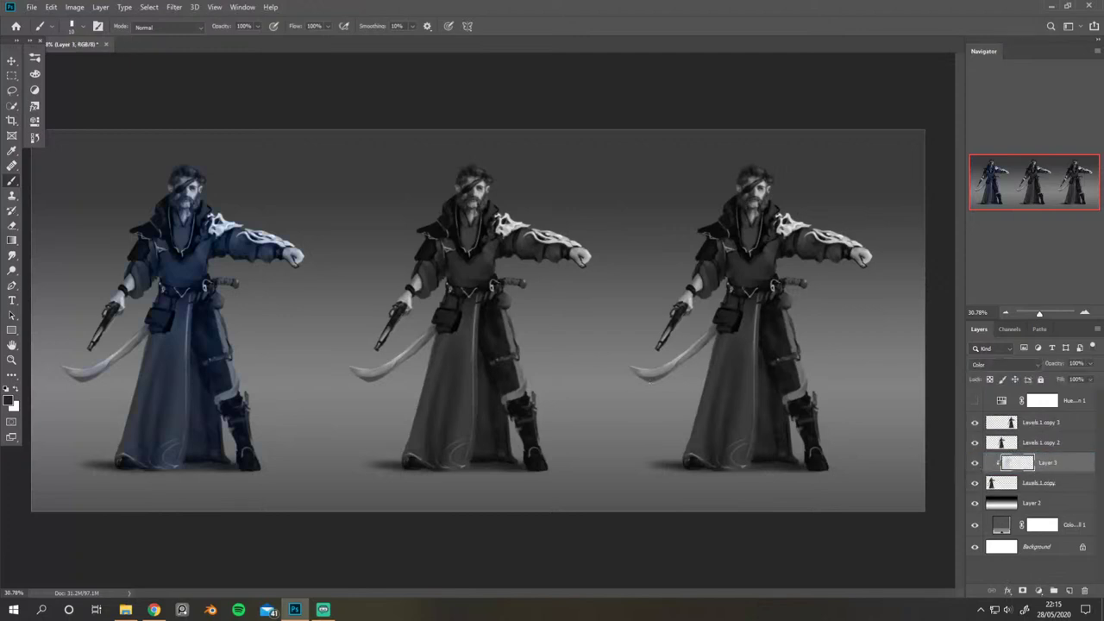
# Step: Choose the Soft Round 500 1 brush for painting on the first figure's Color layer
pyautogui.hotkey('ctrl', '+')
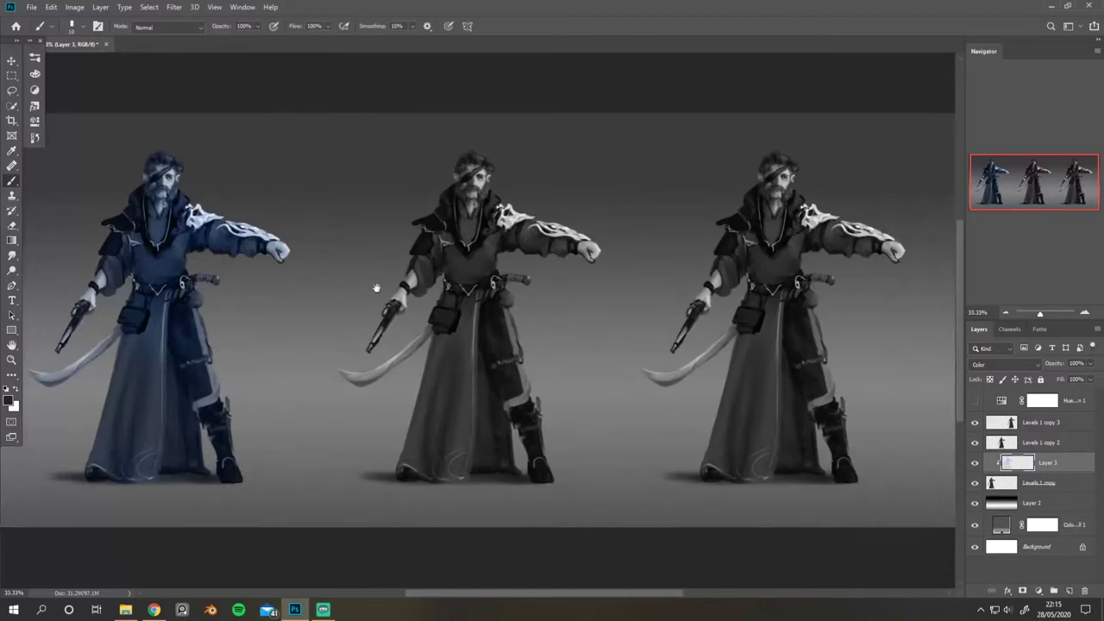
pyautogui.moveTo(377, 291); pyautogui.dragTo(518, 305)
pyautogui.click(34, 59)
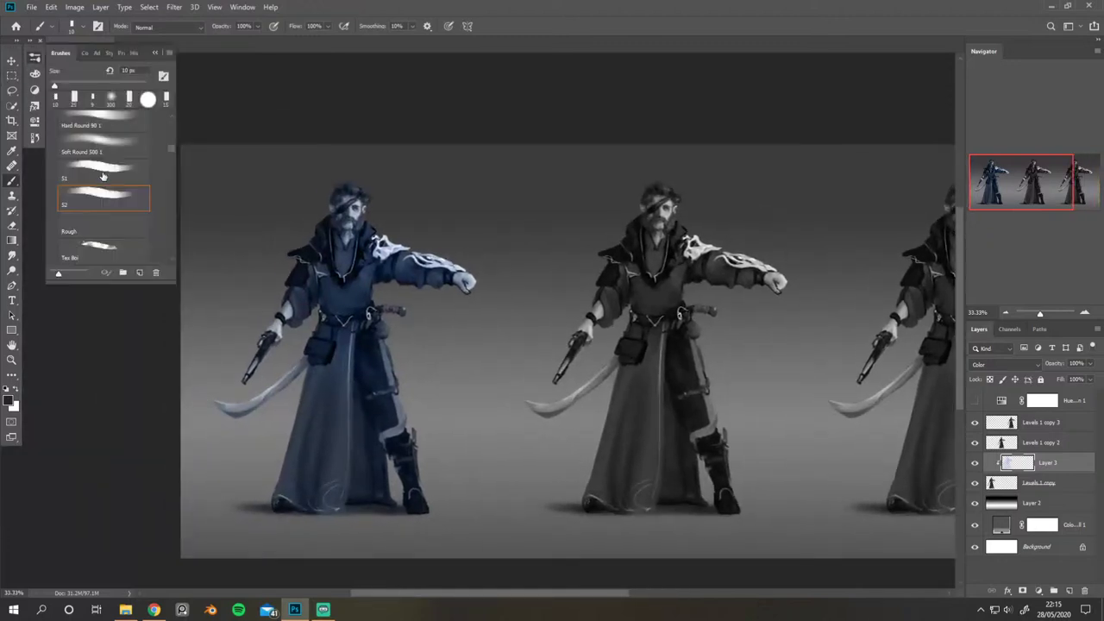
pyautogui.click(102, 143)
pyautogui.click(157, 52)
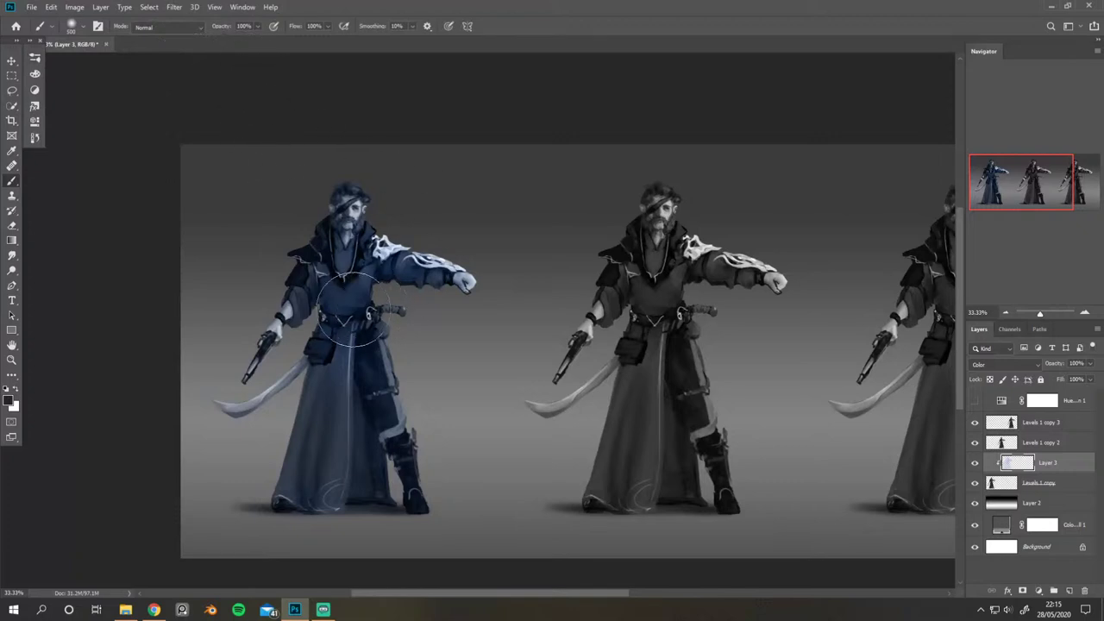
# Step: Paint a muted dark blue (hue 216, saturation 27, brightness 20) over parts of the first figure's clothing with a smaller brush
pyautogui.press('alt')
pyautogui.press('[')
pyautogui.press('[')
pyautogui.press('[')
pyautogui.press('[')
pyautogui.press('[')
pyautogui.press('[')
pyautogui.press('[')
pyautogui.moveTo(359, 387); pyautogui.dragTo(333, 353)
pyautogui.click(34, 74)
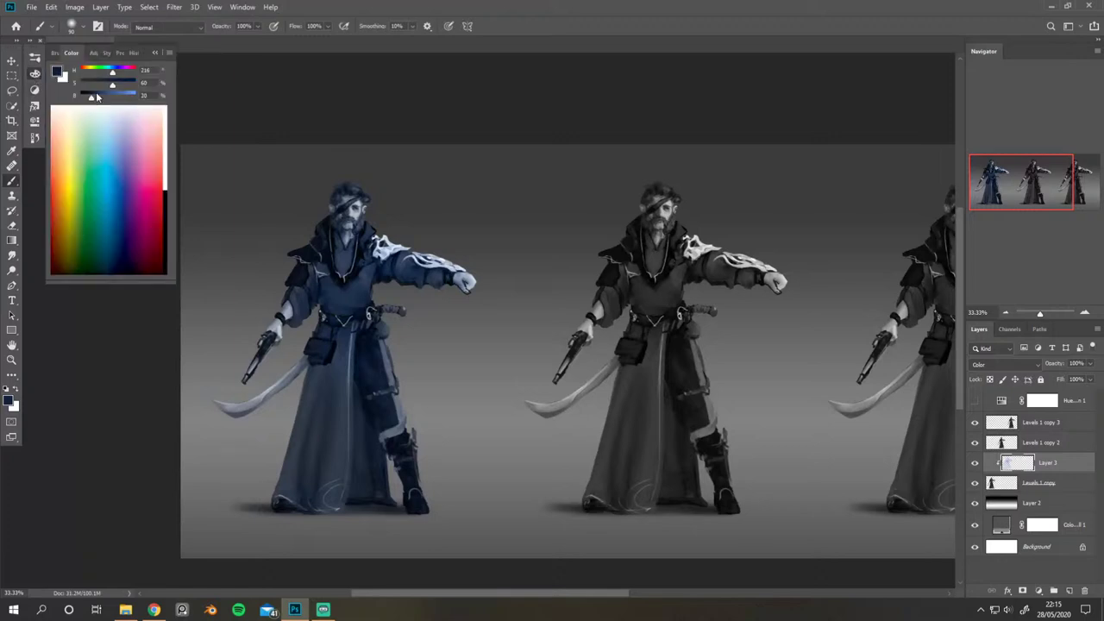
pyautogui.moveTo(107, 86); pyautogui.dragTo(98, 87)
pyautogui.moveTo(370, 373); pyautogui.dragTo(412, 326)
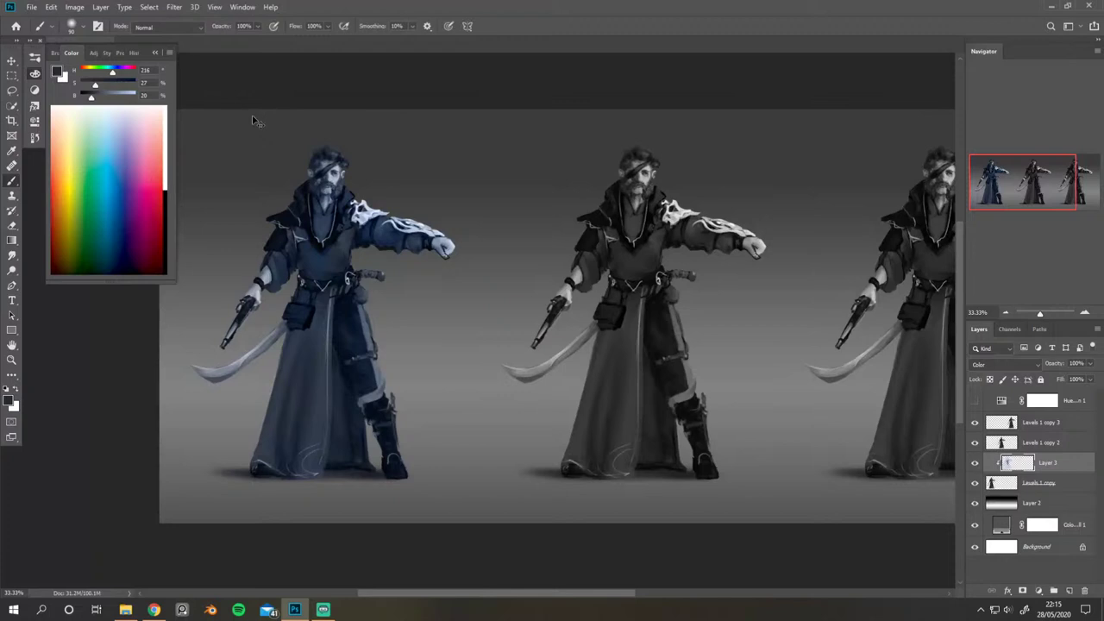
# Step: Tint the first figure's face with a skin tone of hue 23, saturation 43 and brightness 62
pyautogui.hotkey('ctrl', '+')
pyautogui.moveTo(318, 152); pyautogui.dragTo(417, 173)
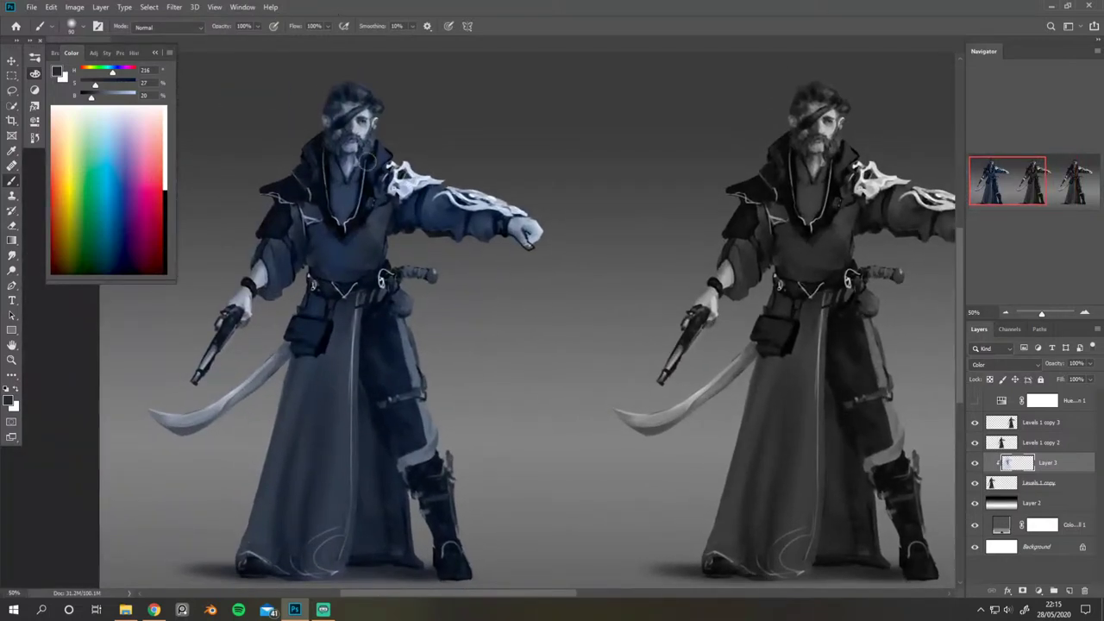
pyautogui.click(157, 128)
pyautogui.moveTo(157, 130); pyautogui.dragTo(60, 137)
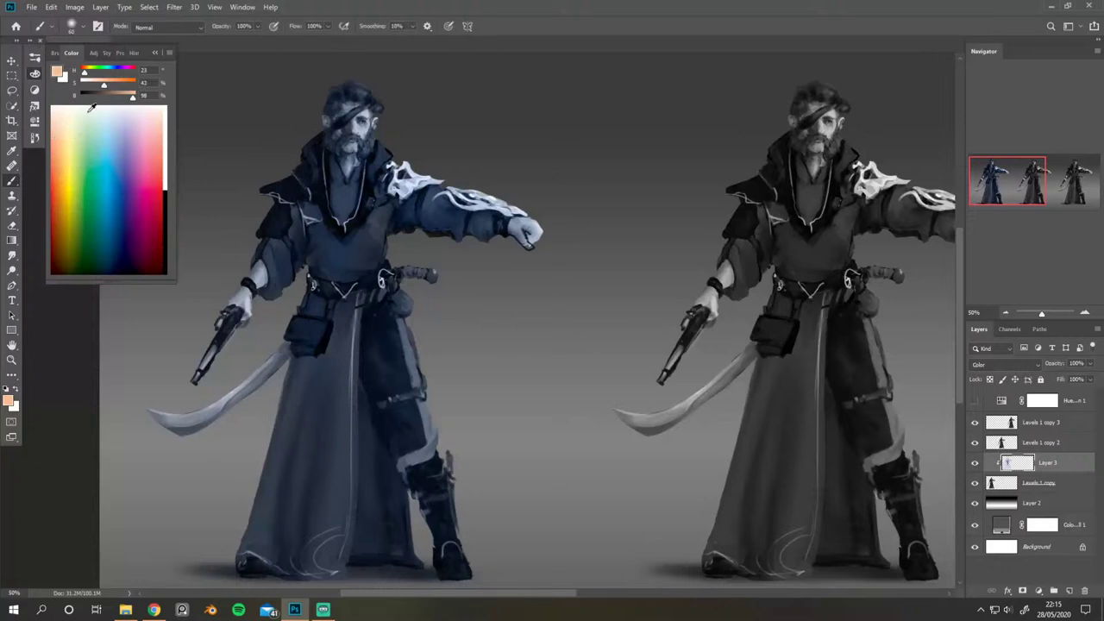
pyautogui.click(114, 100)
pyautogui.moveTo(113, 100); pyautogui.dragTo(111, 107)
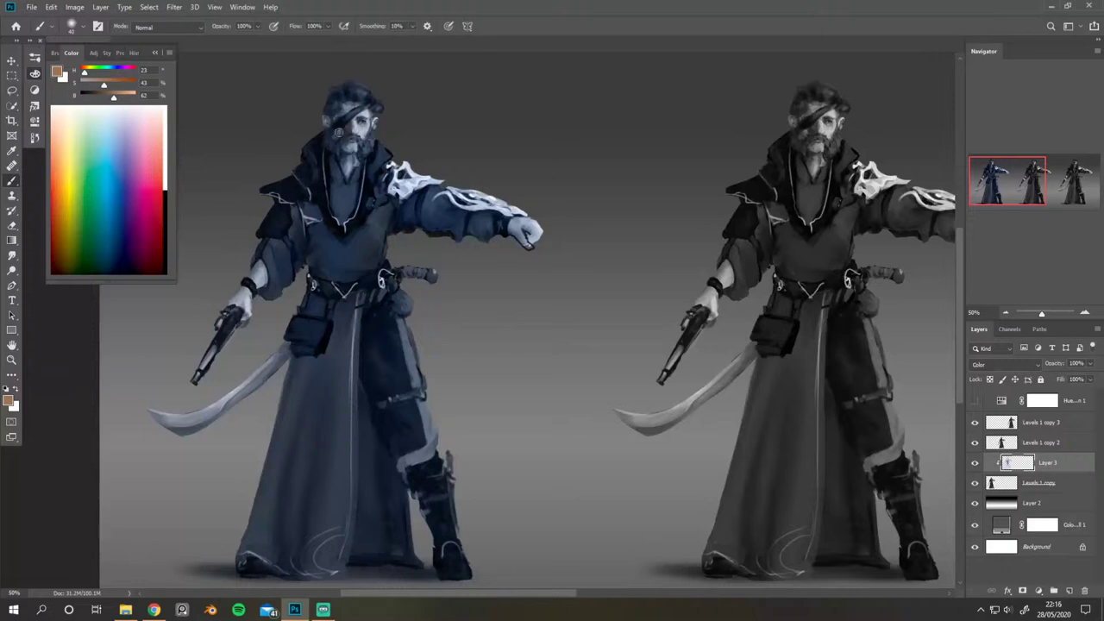
pyautogui.click(338, 132)
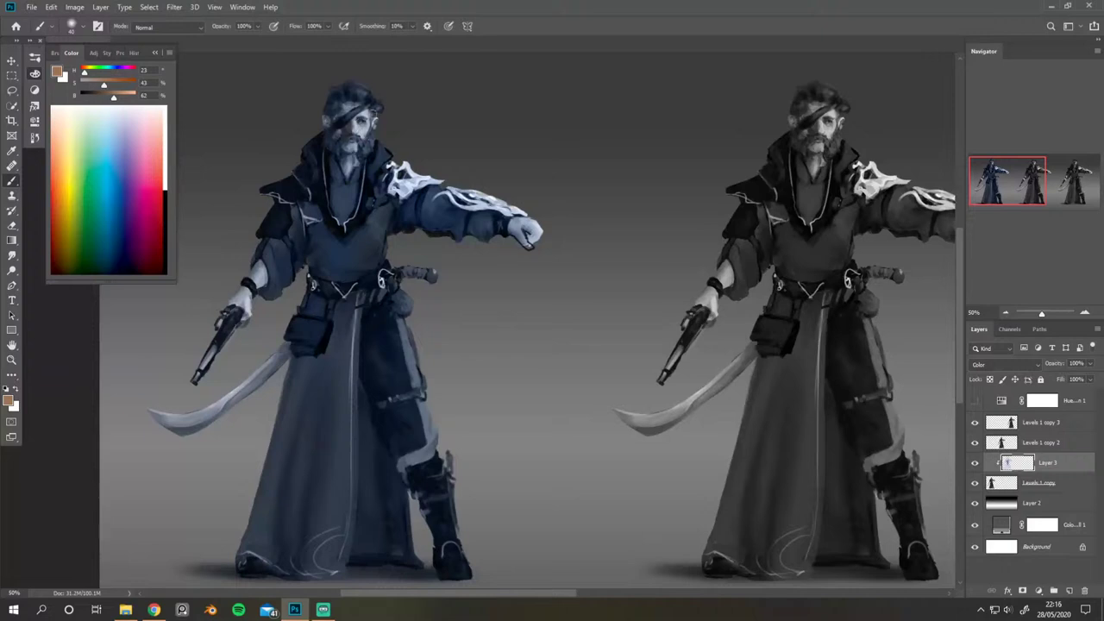
pyautogui.click(338, 134)
pyautogui.click(340, 132)
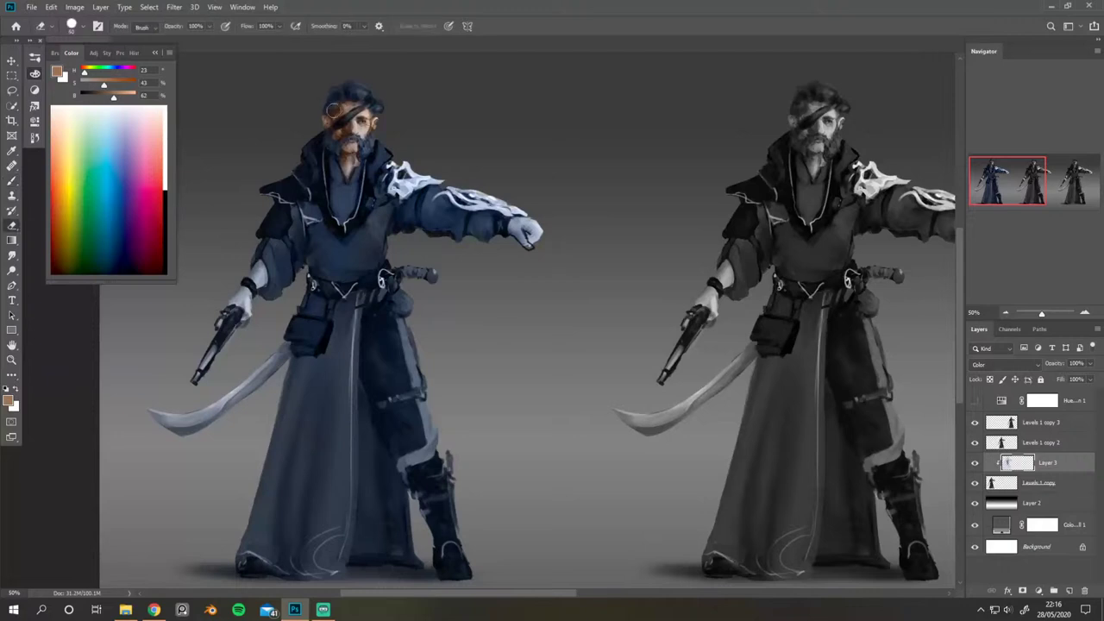
# Step: Tint the first figure's hands and bare forearm with skin tones sampled from the face and neck, tidying the hairline colour
pyautogui.keyDown('alt'); pyautogui.click(343, 98); pyautogui.keyUp('alt')
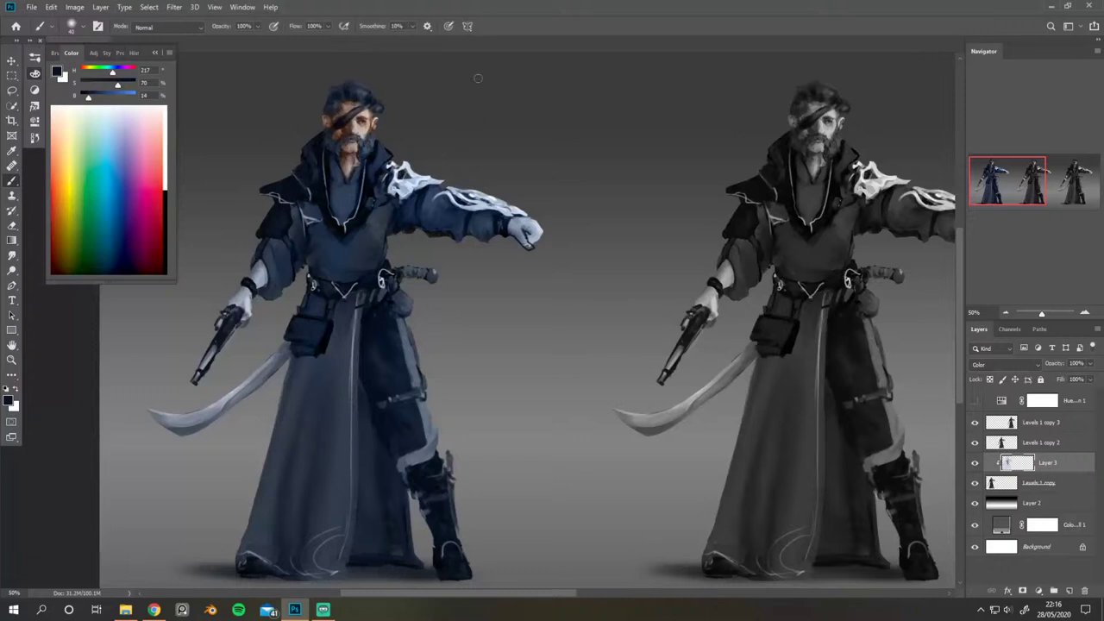
pyautogui.keyDown('alt'); pyautogui.click(366, 128); pyautogui.keyUp('alt')
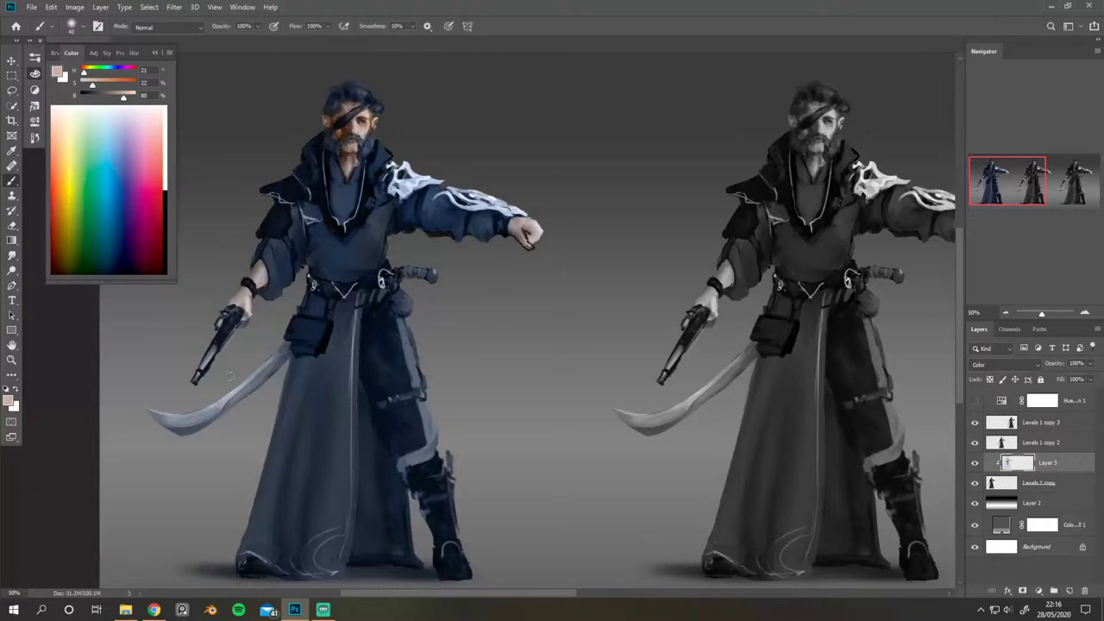
pyautogui.keyDown('alt'); pyautogui.click(341, 162); pyautogui.keyUp('alt')
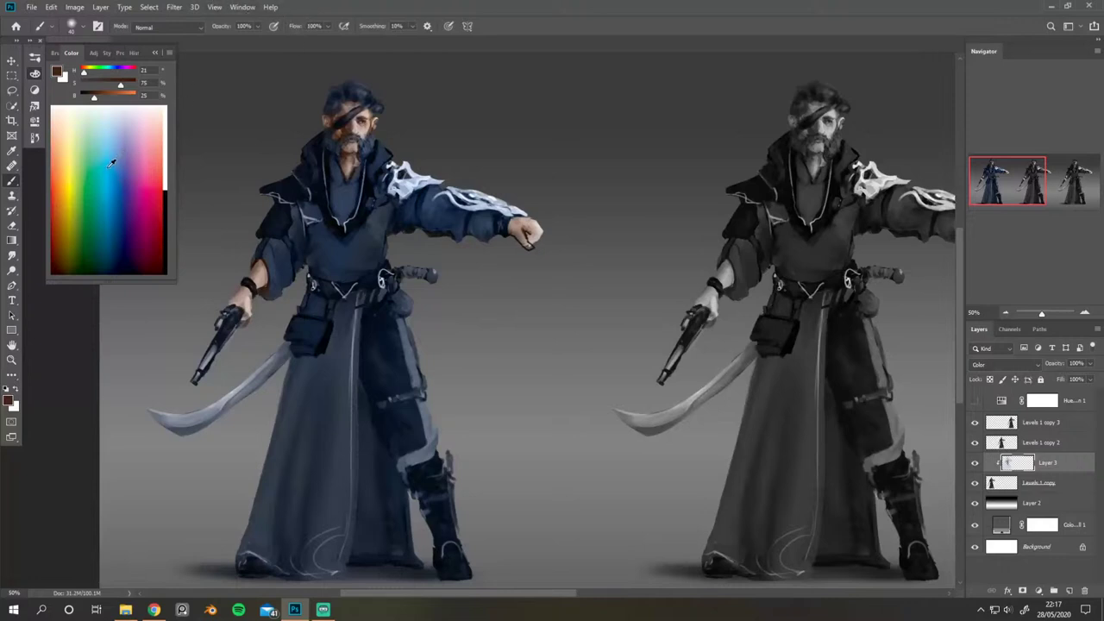
# Step: Colour the first figure's beard and hair in muted browns and near-neutral greys instead of blue
pyautogui.moveTo(118, 177); pyautogui.dragTo(70, 244)
pyautogui.click(104, 85)
pyautogui.keyDown('alt'); pyautogui.click(348, 126); pyautogui.keyUp('alt')
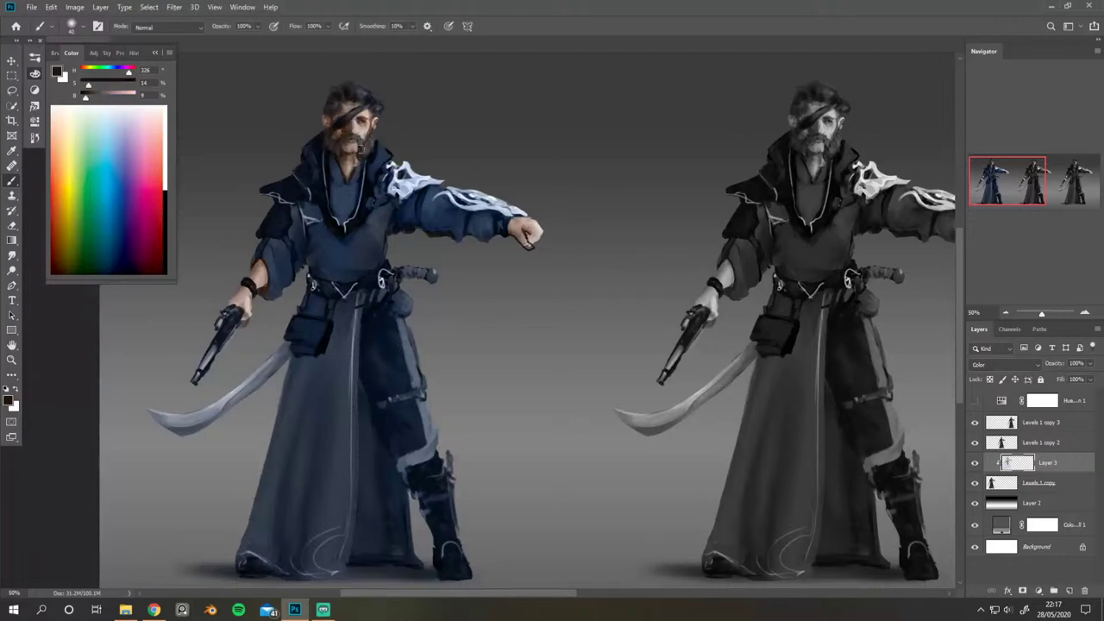
pyautogui.keyDown('alt'); pyautogui.click(362, 131); pyautogui.keyUp('alt')
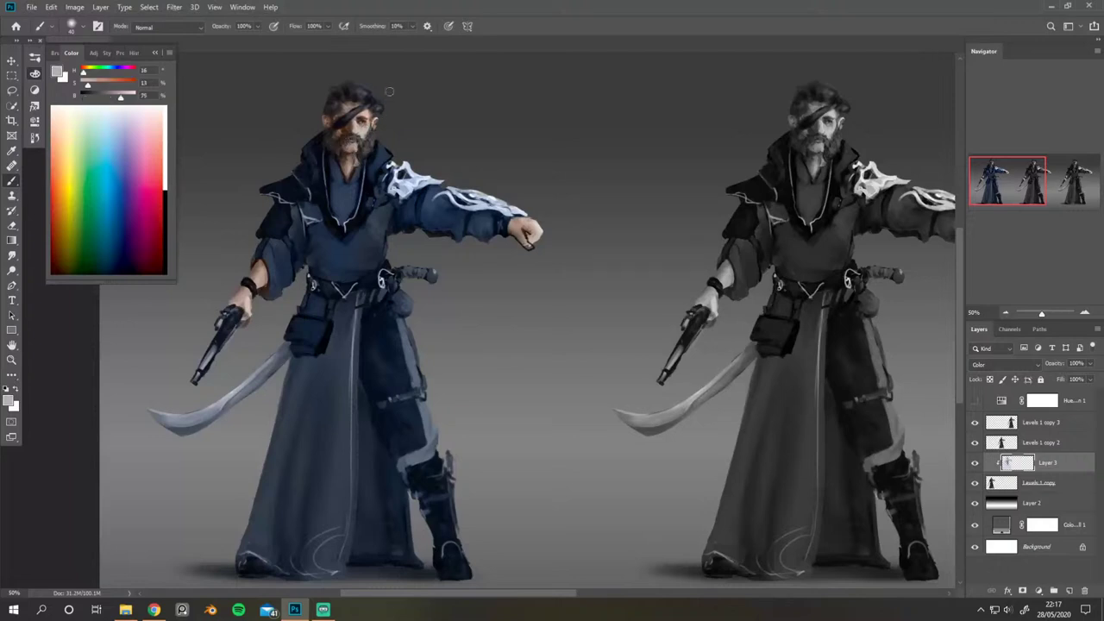
# Step: Flip the canvas horizontally and erase the skin tint from the coloured figure's visible eye
pyautogui.press('h')
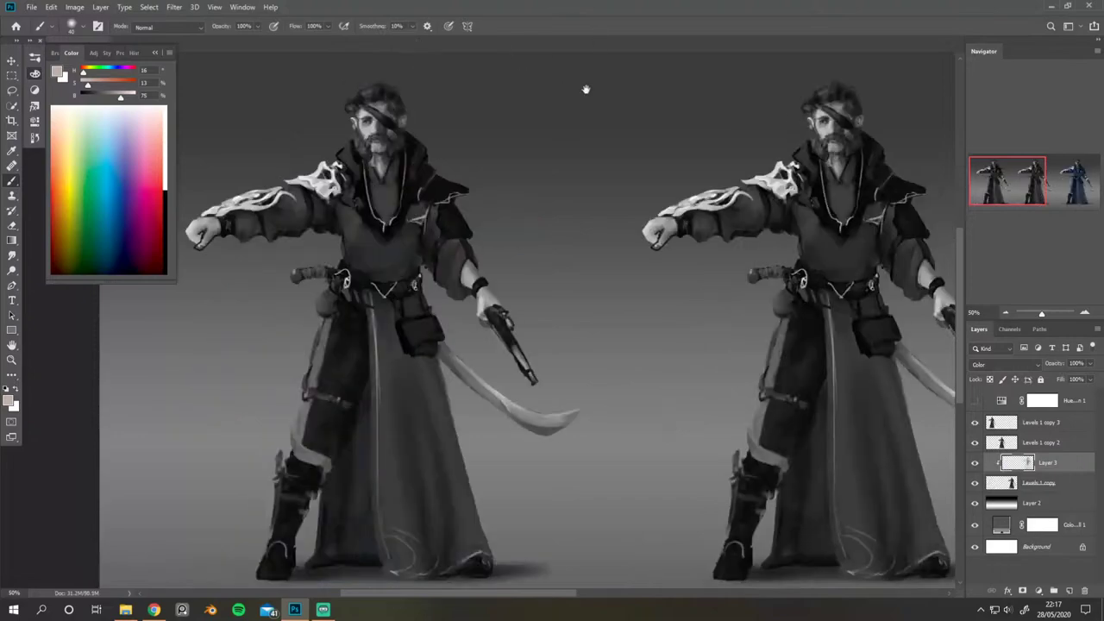
pyautogui.scroll(2, 424, 110)
pyautogui.moveTo(425, 110); pyautogui.dragTo(360, 165)
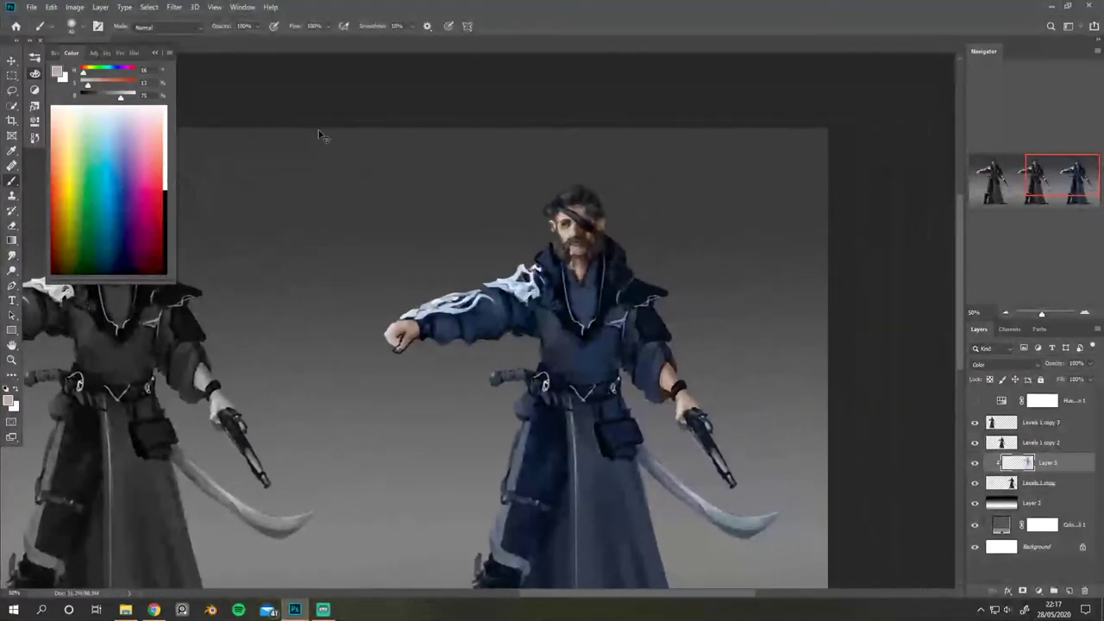
pyautogui.scroll(1, 321, 137)
pyautogui.scroll(3, 319, 135)
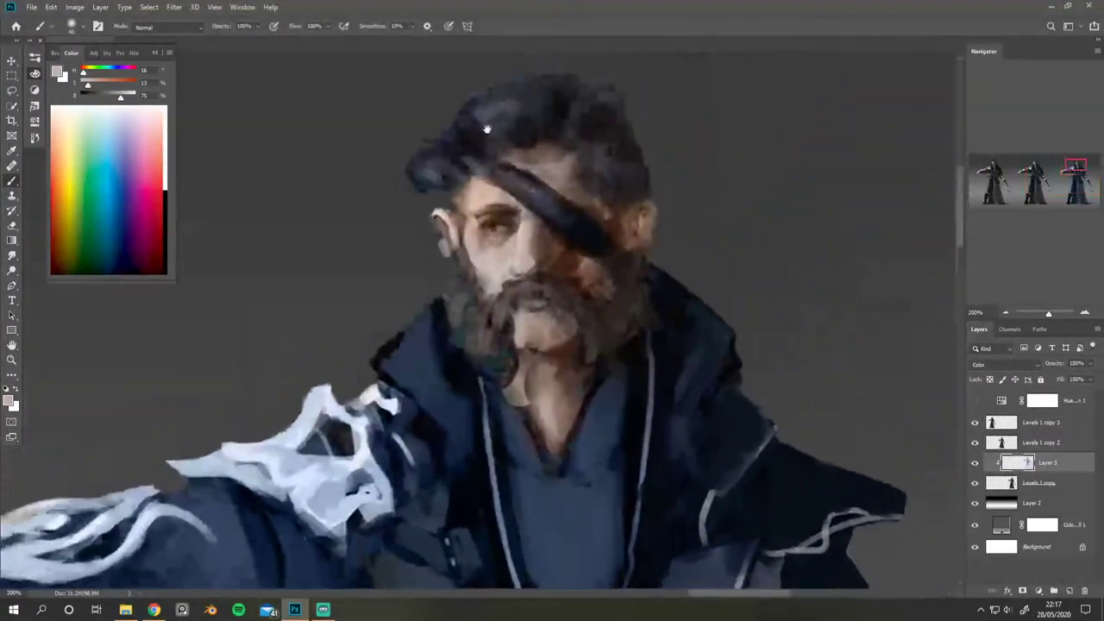
pyautogui.press('e')
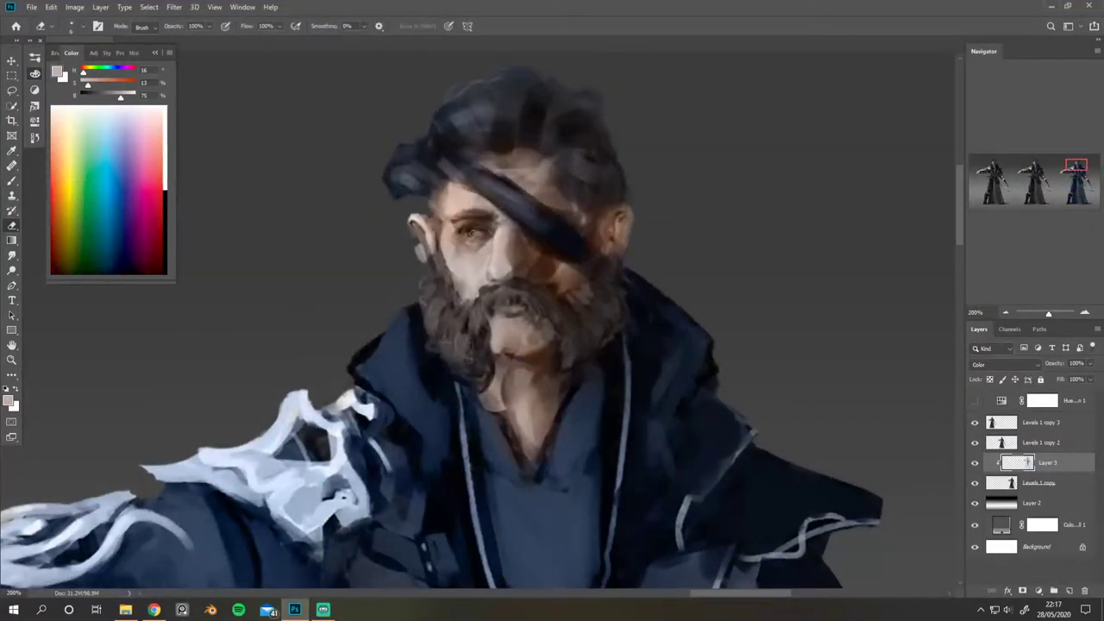
pyautogui.moveTo(467, 232); pyautogui.dragTo(471, 234)
pyautogui.press('b')
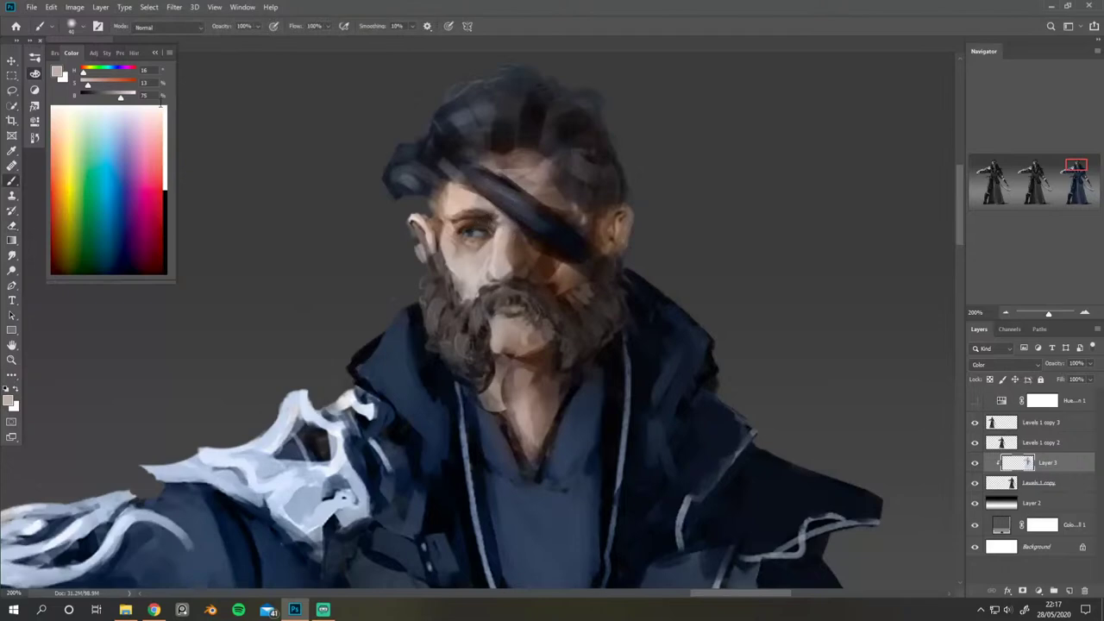
# Step: Add red accents to the face, lips and ear with crimson (347, 83, 57) and orange-red (13, 80, 78)
pyautogui.moveTo(157, 208); pyautogui.dragTo(155, 222)
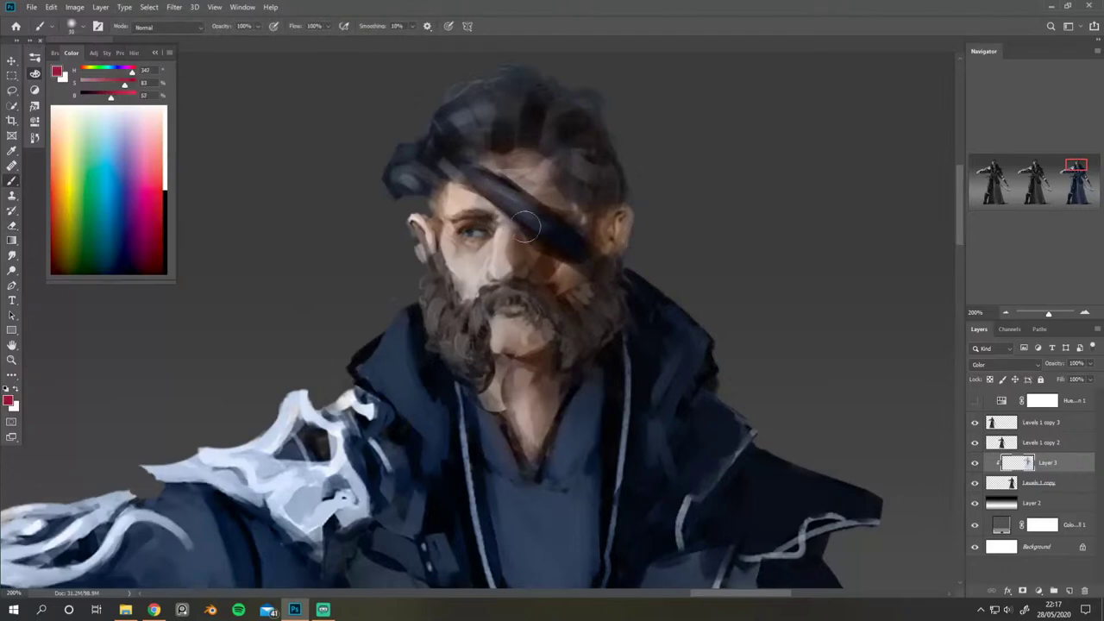
pyautogui.press('ctrl')
pyautogui.press(']')
pyautogui.press(']')
pyautogui.press(']')
pyautogui.click(61, 199)
pyautogui.moveTo(60, 199); pyautogui.dragTo(59, 201)
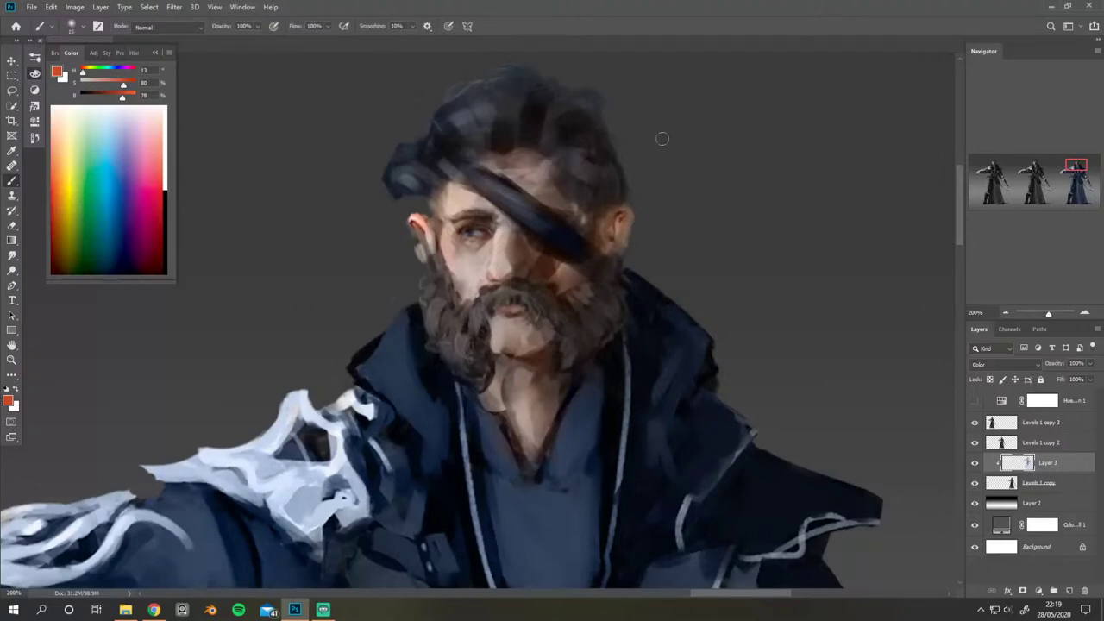
# Step: Paint the hair with a dark brown-grey sampled from the beard, and flip the canvas back to its original direction
pyautogui.hotkey('ctrl', '-')
pyautogui.hotkey('ctrl', '-')
pyautogui.hotkey('ctrl', '-')
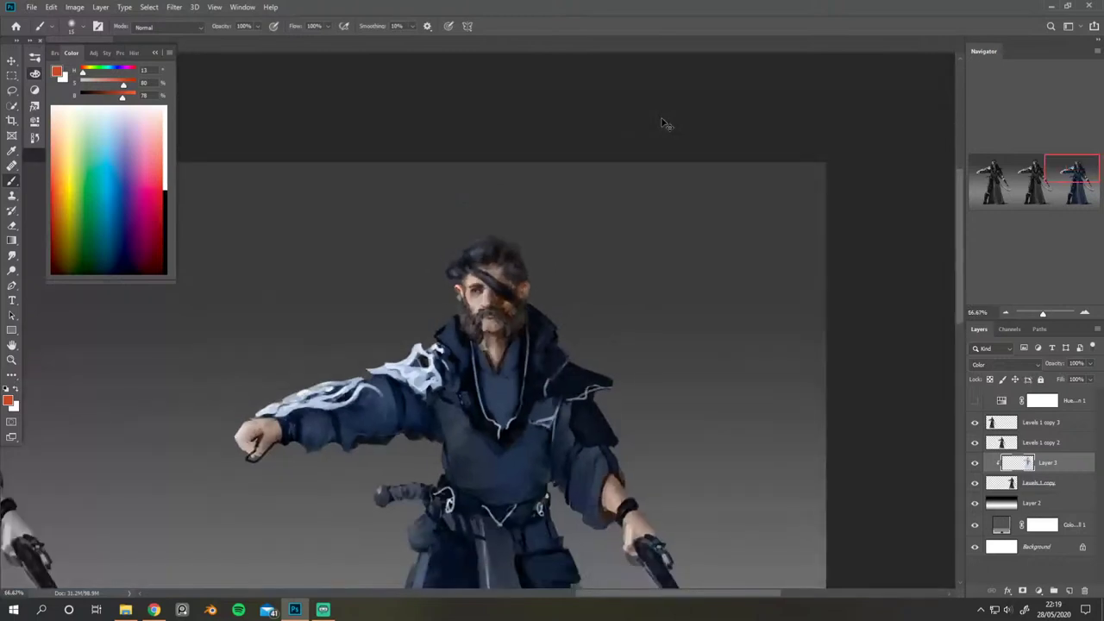
pyautogui.hotkey('ctrl', '-')
pyautogui.hotkey('ctrl', '+')
pyautogui.keyDown('alt'); pyautogui.click(473, 321); pyautogui.keyUp('alt')
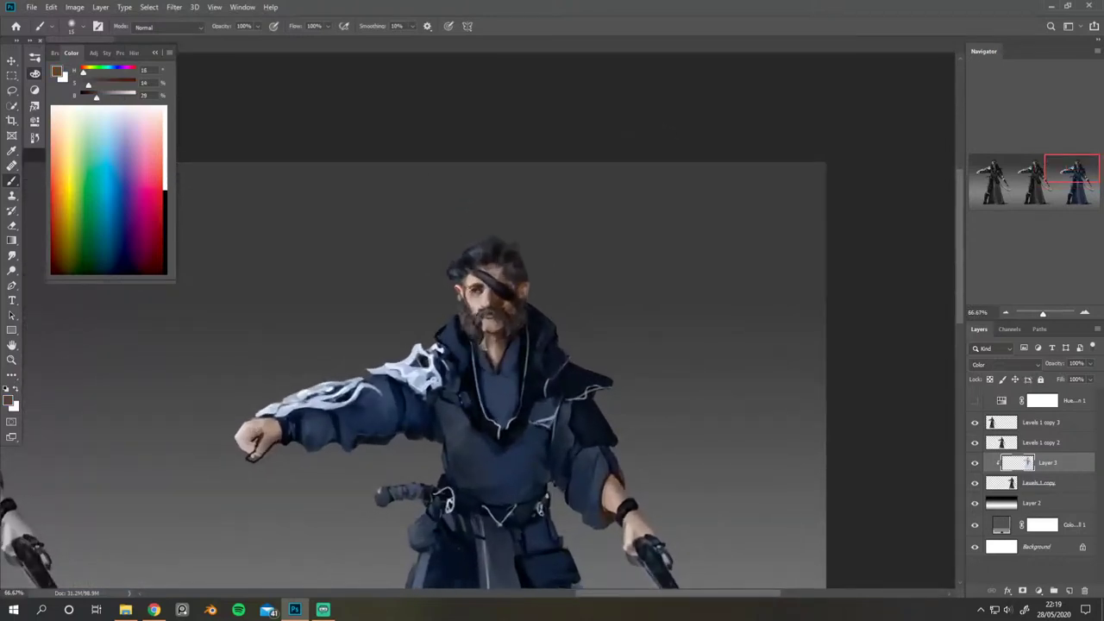
pyautogui.press(']')
pyautogui.moveTo(527, 215); pyautogui.dragTo(504, 108)
pyautogui.hotkey('ctrl', '-')
pyautogui.hotkey('ctrl', 'shift', 'h')
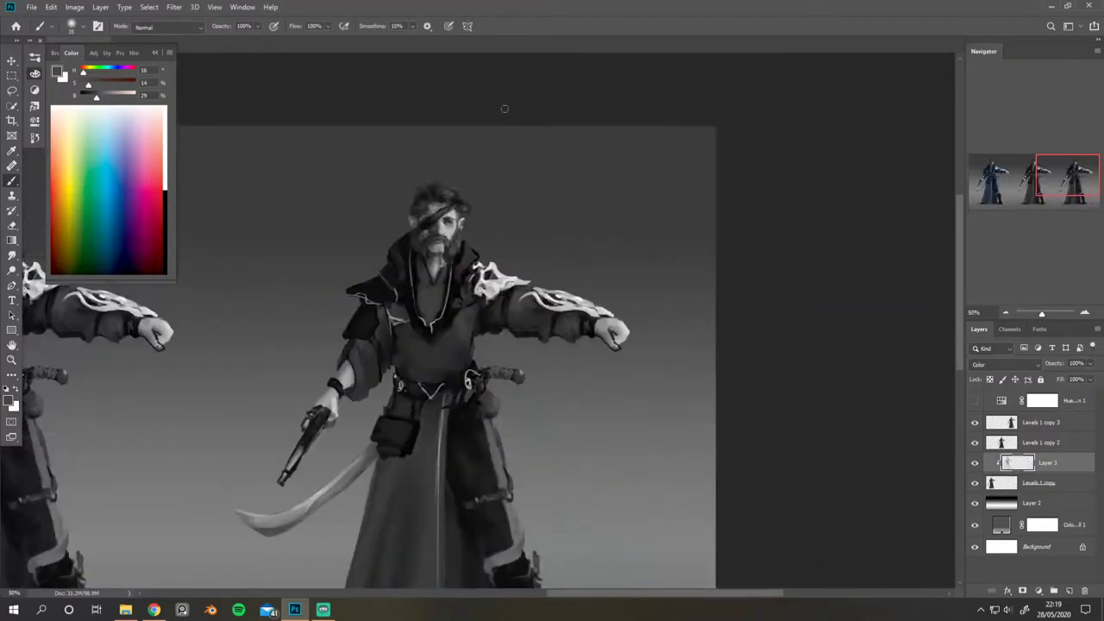
# Step: Examine the coloured first figure's face, clothing and overall palette at different distances beside the greyscale copies
pyautogui.moveTo(301, 150); pyautogui.dragTo(510, 150)
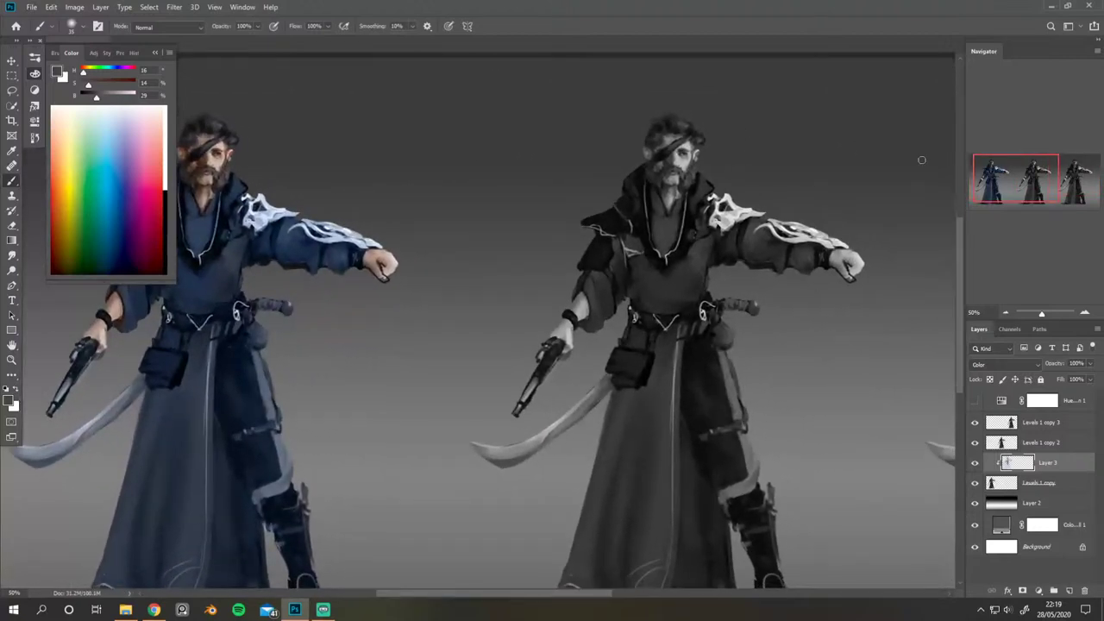
pyautogui.moveTo(439, 135); pyautogui.dragTo(542, 130)
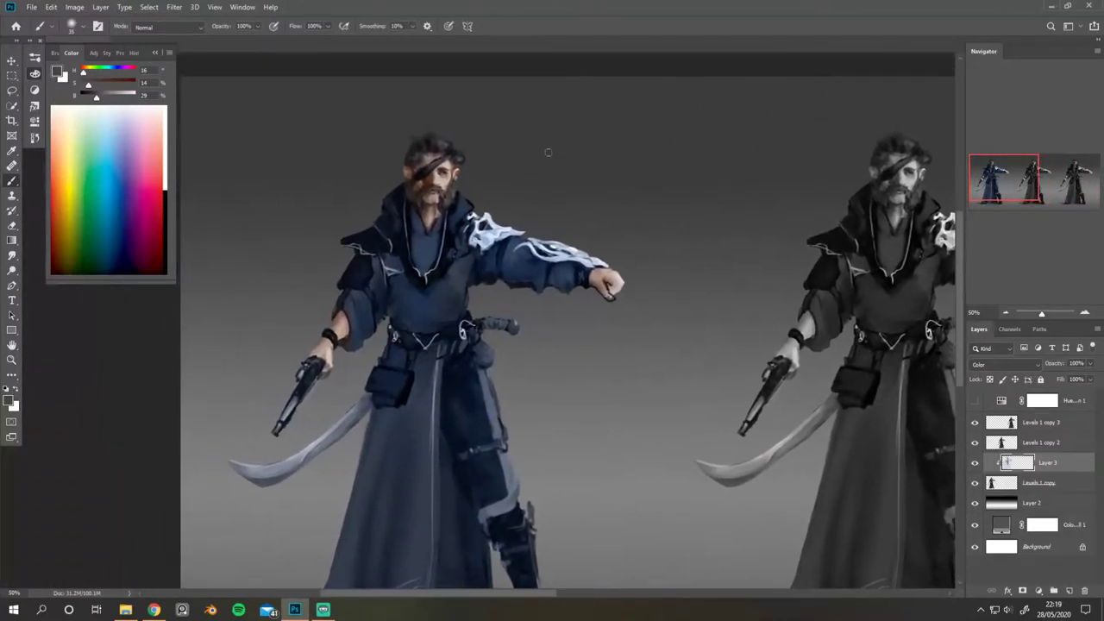
pyautogui.hotkey('ctrl', '-')
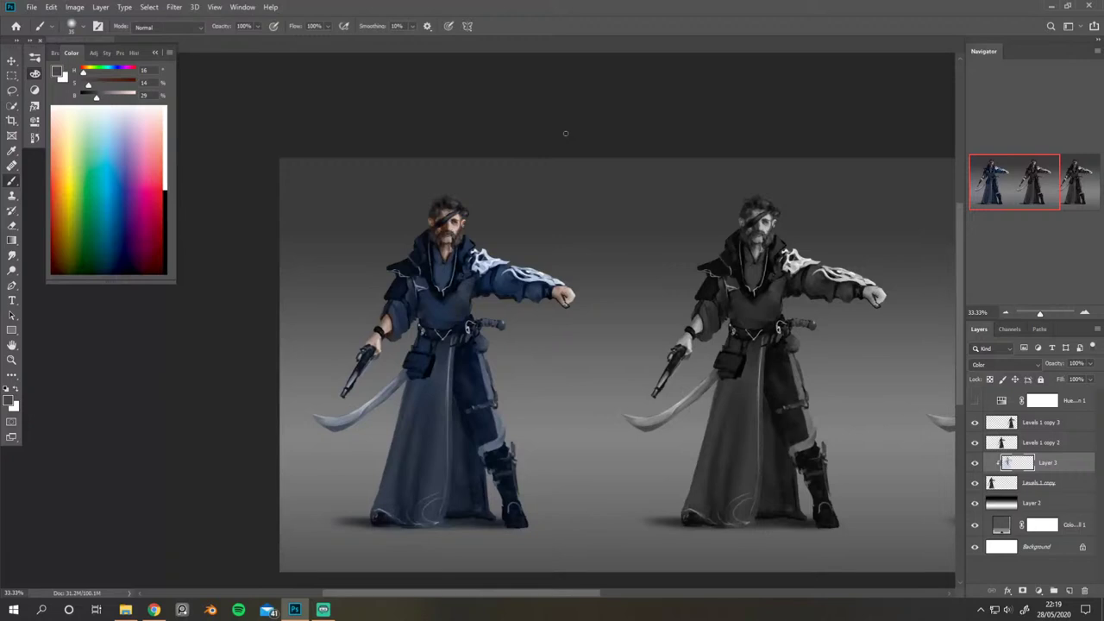
pyautogui.hotkey('ctrl', '+')
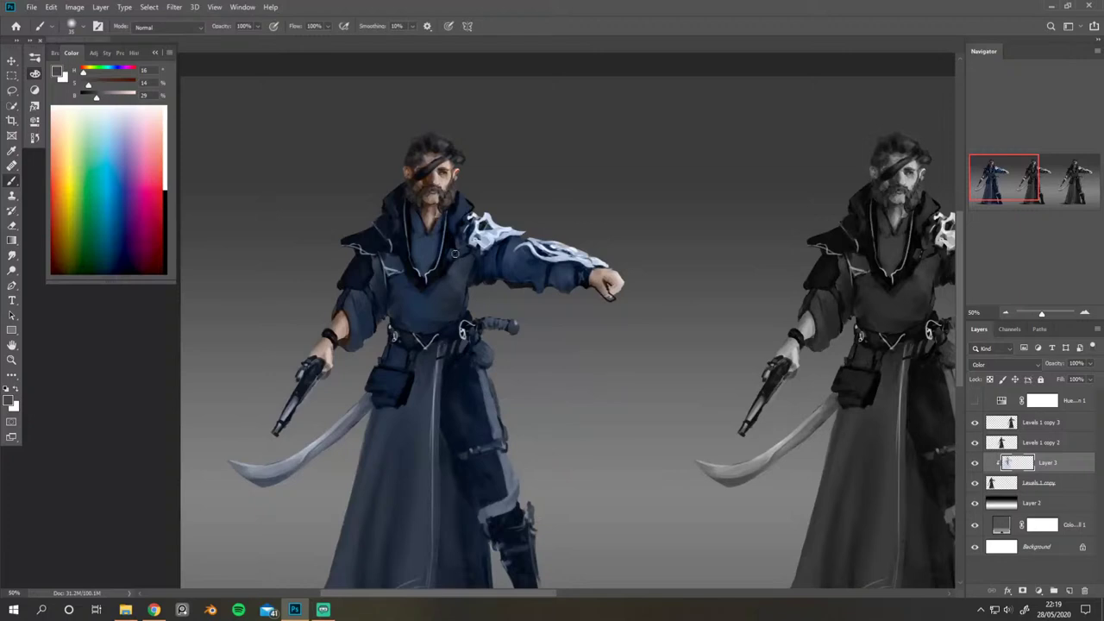
pyautogui.hotkey('ctrl', '+')
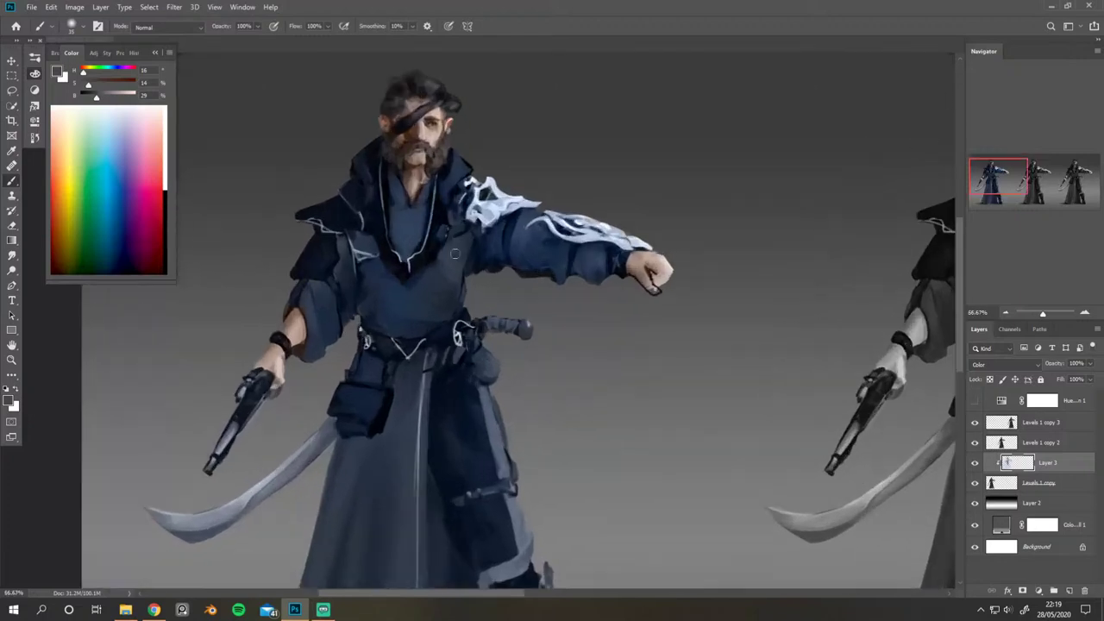
pyautogui.moveTo(460, 187); pyautogui.dragTo(444, 244)
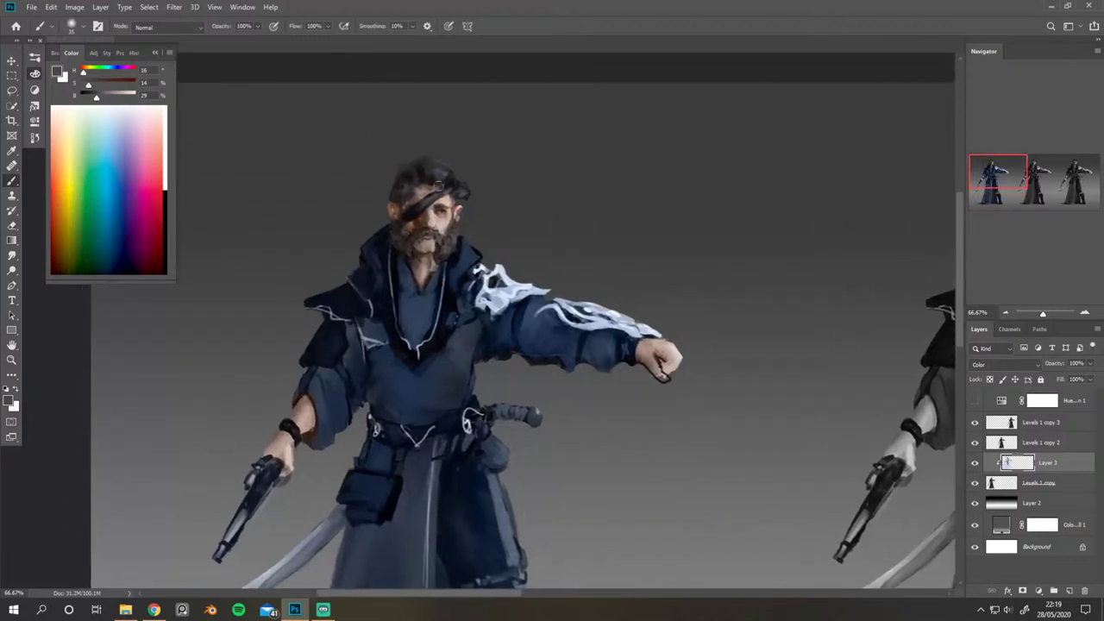
pyautogui.moveTo(444, 254); pyautogui.dragTo(468, 212)
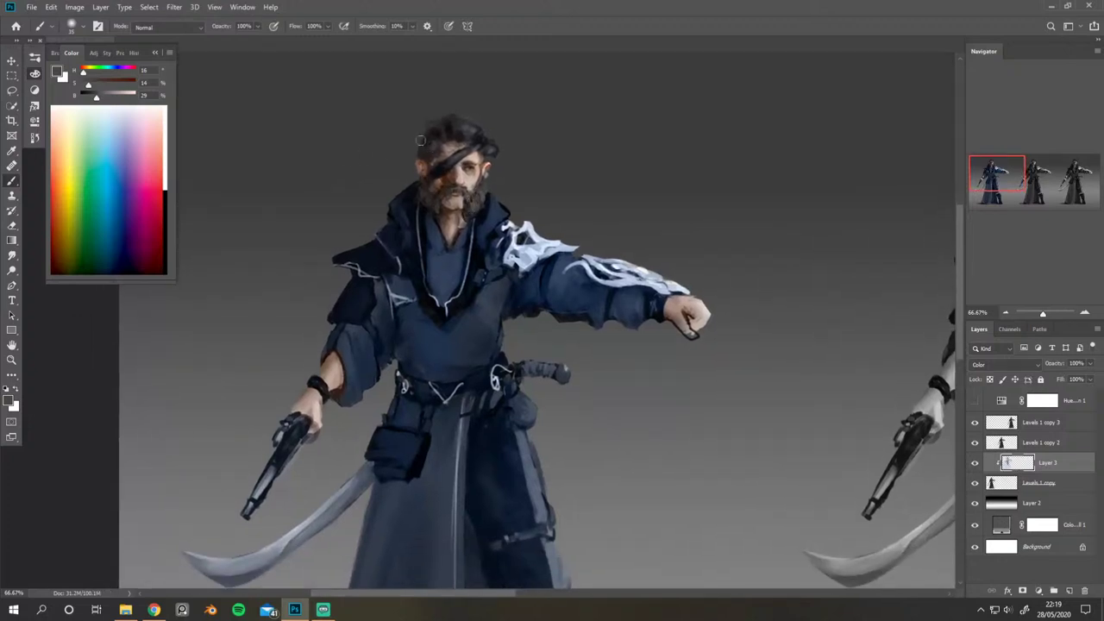
pyautogui.moveTo(414, 258); pyautogui.dragTo(369, 170)
pyautogui.scroll(-1, 410, 217)
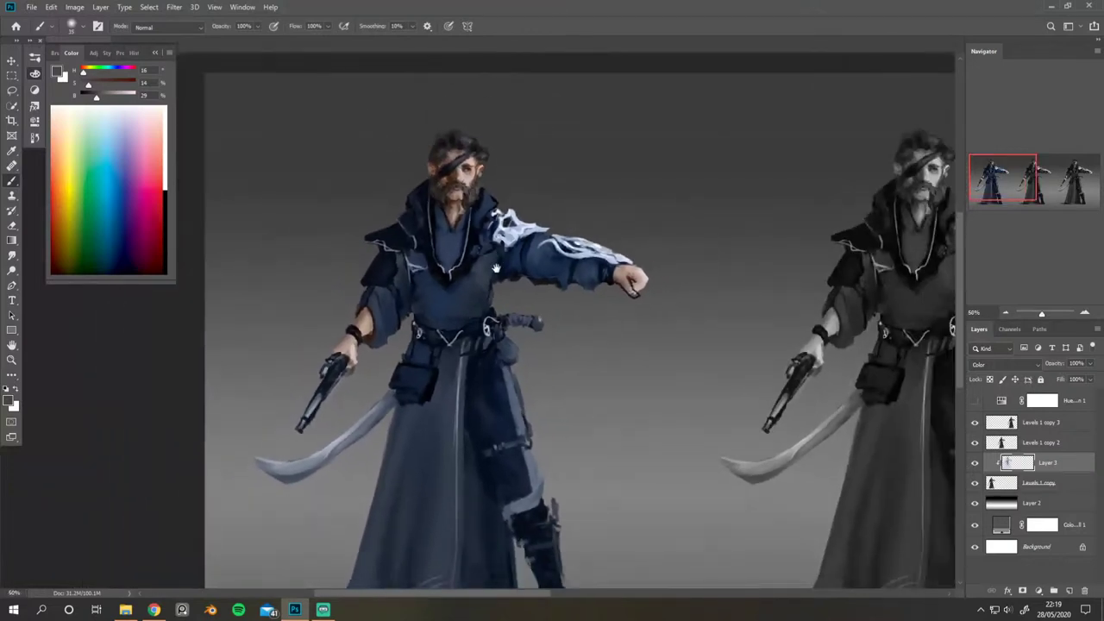
pyautogui.moveTo(497, 267); pyautogui.dragTo(467, 202)
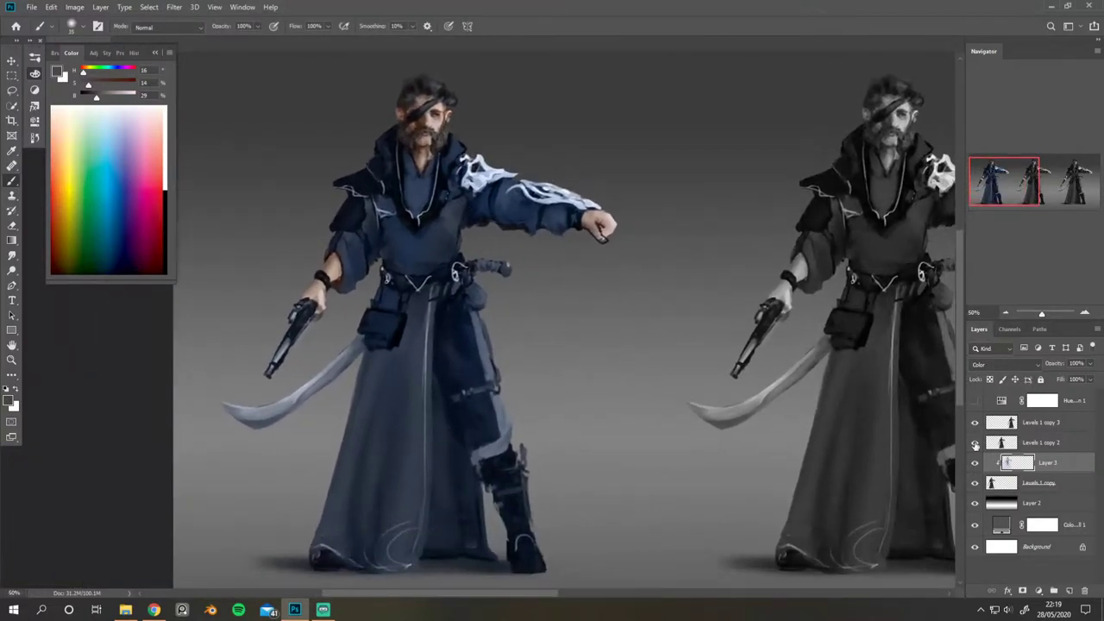
# Step: Shift the hue of Layer 3 slightly towards teal with a Hue/Saturation adjustment
pyautogui.click(975, 464)
pyautogui.hotkey('ctrl', 'u')
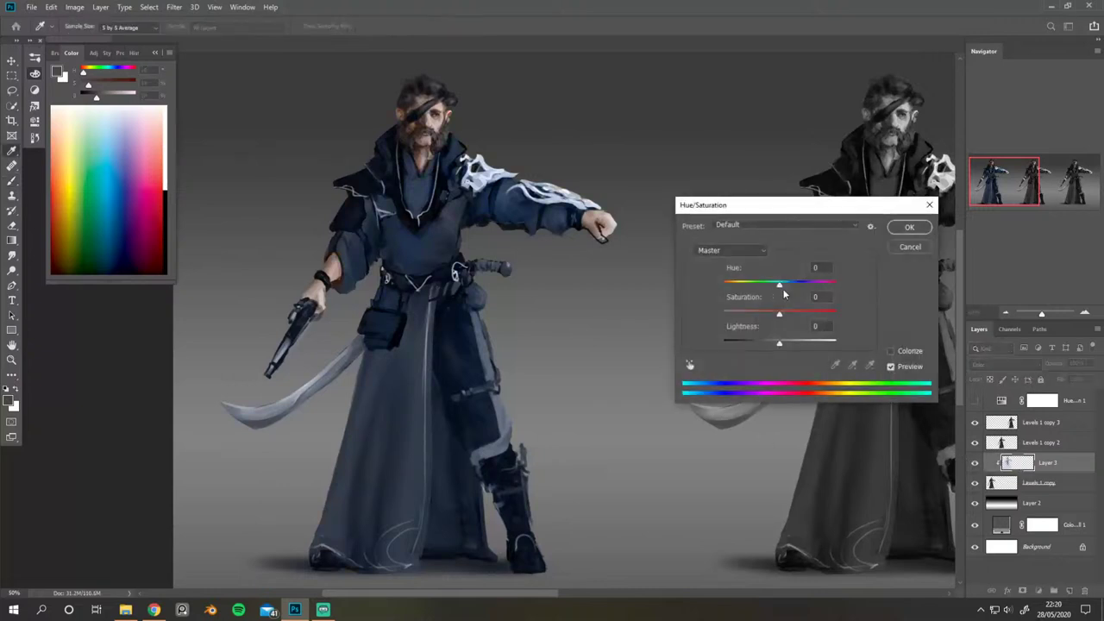
pyautogui.moveTo(779, 282)
pyautogui.mouseDown()
pyautogui.moveTo(718, 284)
pyautogui.moveTo(835, 282)
pyautogui.moveTo(752, 283)
pyautogui.moveTo(777, 284)
pyautogui.mouseUp()
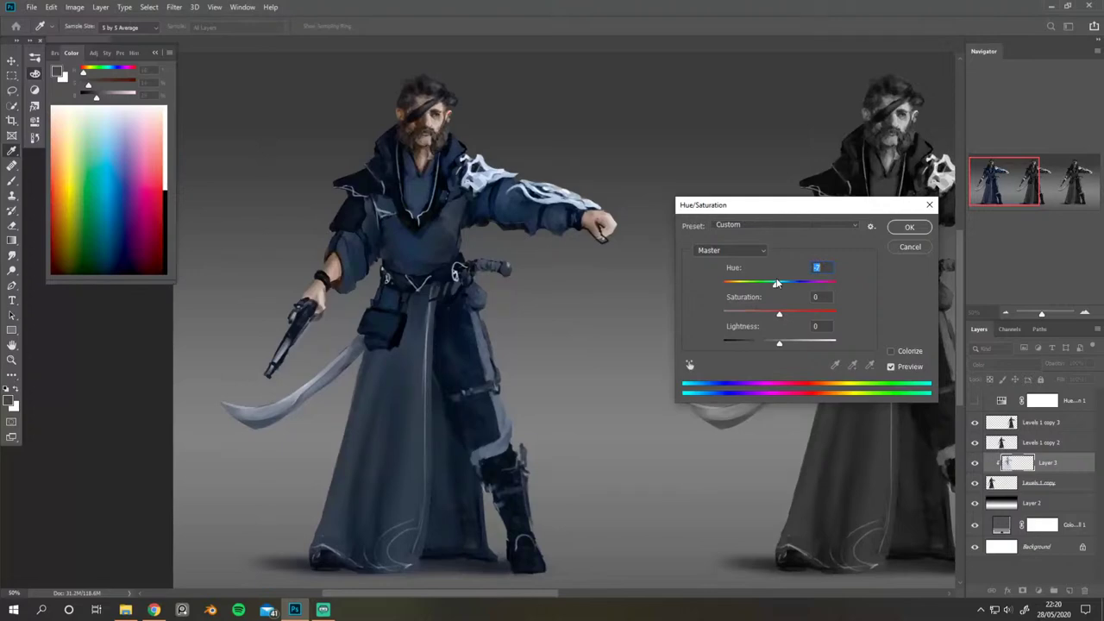
pyautogui.moveTo(776, 283); pyautogui.dragTo(781, 272)
pyautogui.moveTo(776, 272); pyautogui.dragTo(775, 272)
pyautogui.click(907, 229)
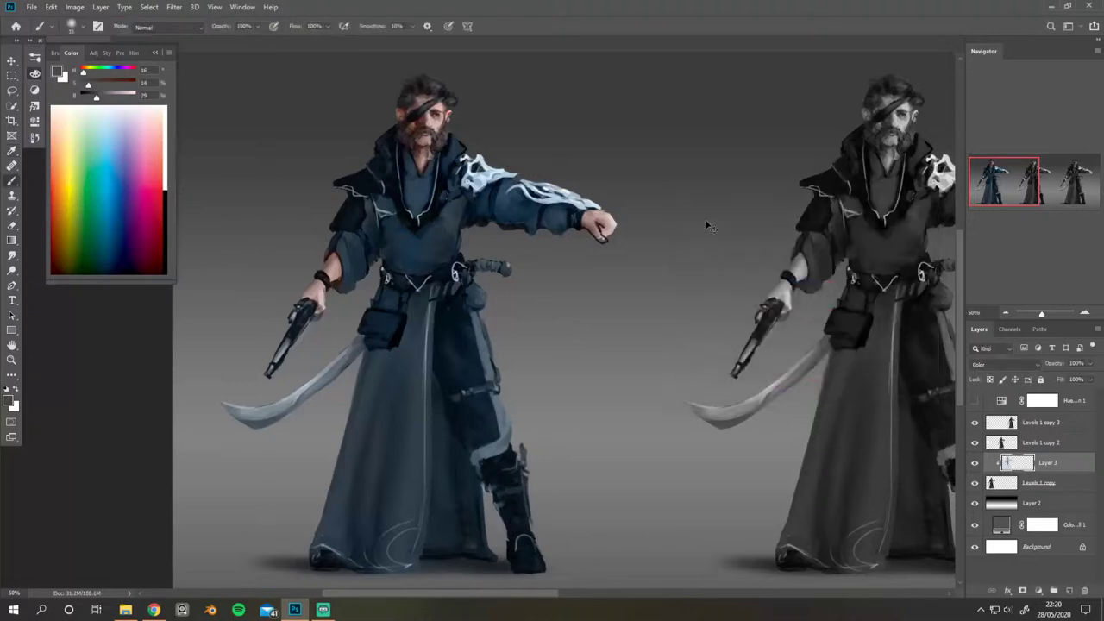
# Step: Flip the canvas horizontally to check the coloured figure beside the two greyscale copies
pyautogui.hotkey('ctrl', '-')
pyautogui.hotkey('ctrl', 'shift', 'h')
pyautogui.hscroll(3, 747, 217)
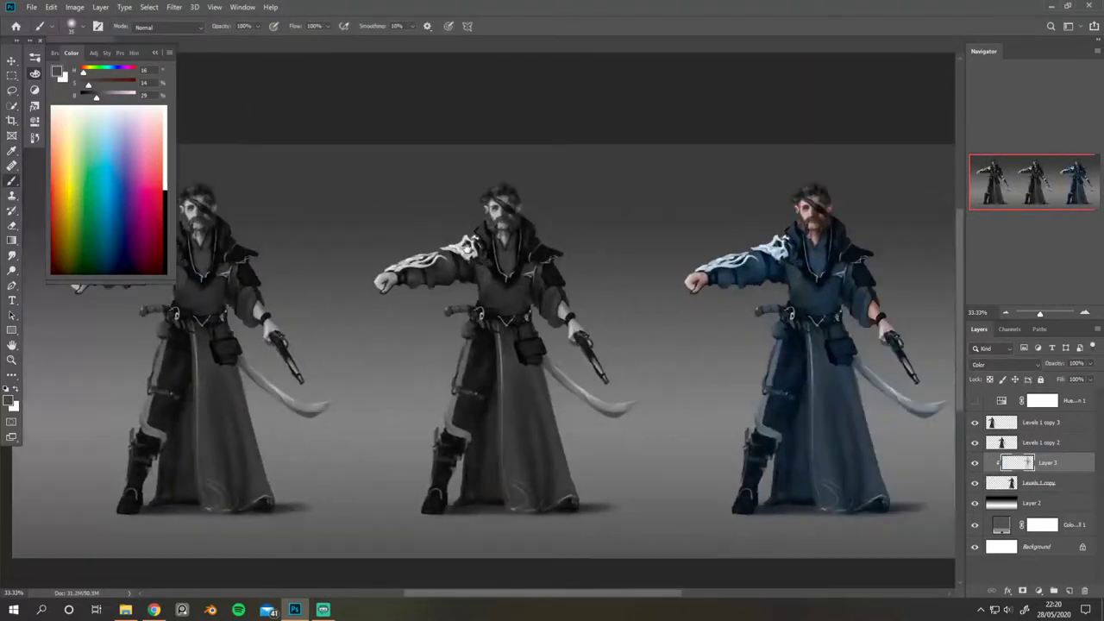
# Step: Add a new layer clipped above Layer 3 and set its blending mode to Color
pyautogui.hscroll(6, 449, 254)
pyautogui.scroll(1, 437, 261)
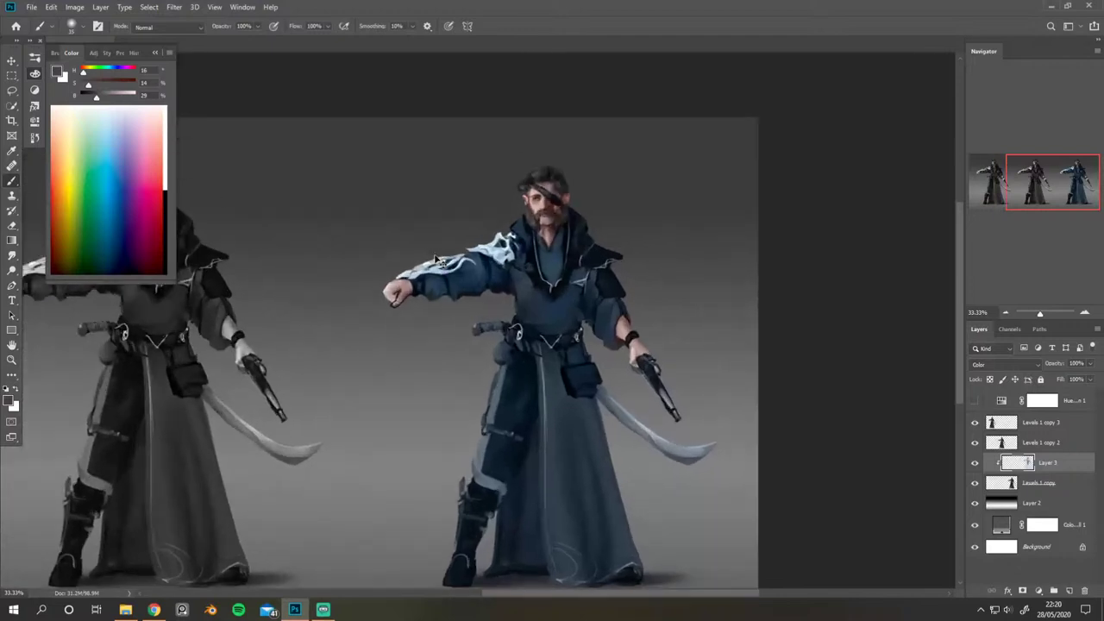
pyautogui.scroll(1, 437, 260)
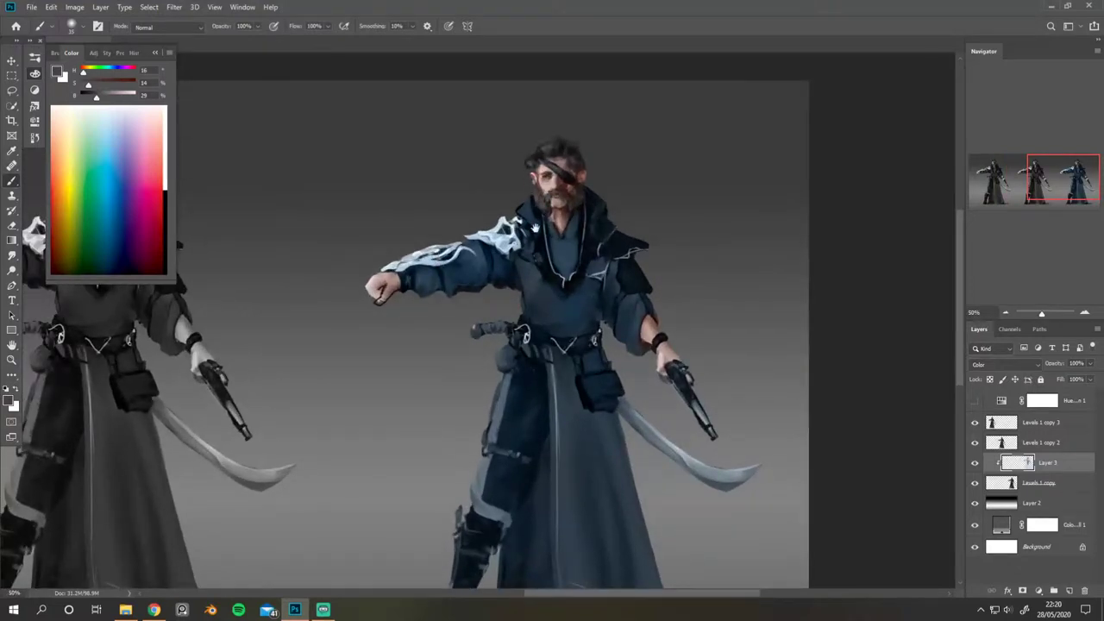
pyautogui.scroll(-2, 564, 122)
pyautogui.hscroll(2, 552, 125)
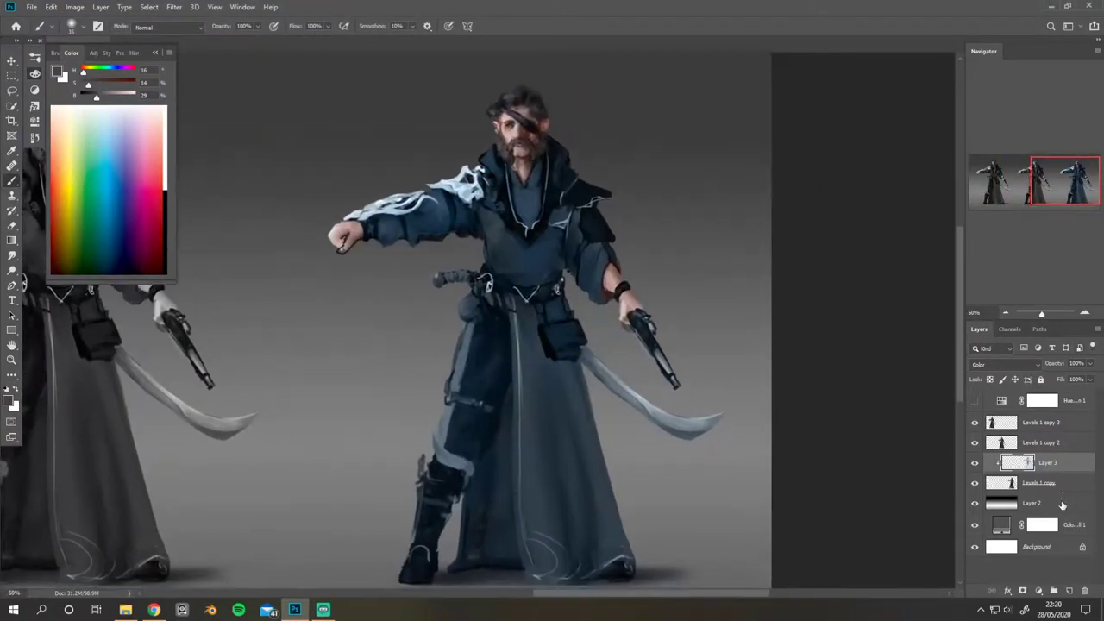
pyautogui.click(1069, 591)
pyautogui.keyDown('alt'); pyautogui.click(1040, 472); pyautogui.keyUp('alt')
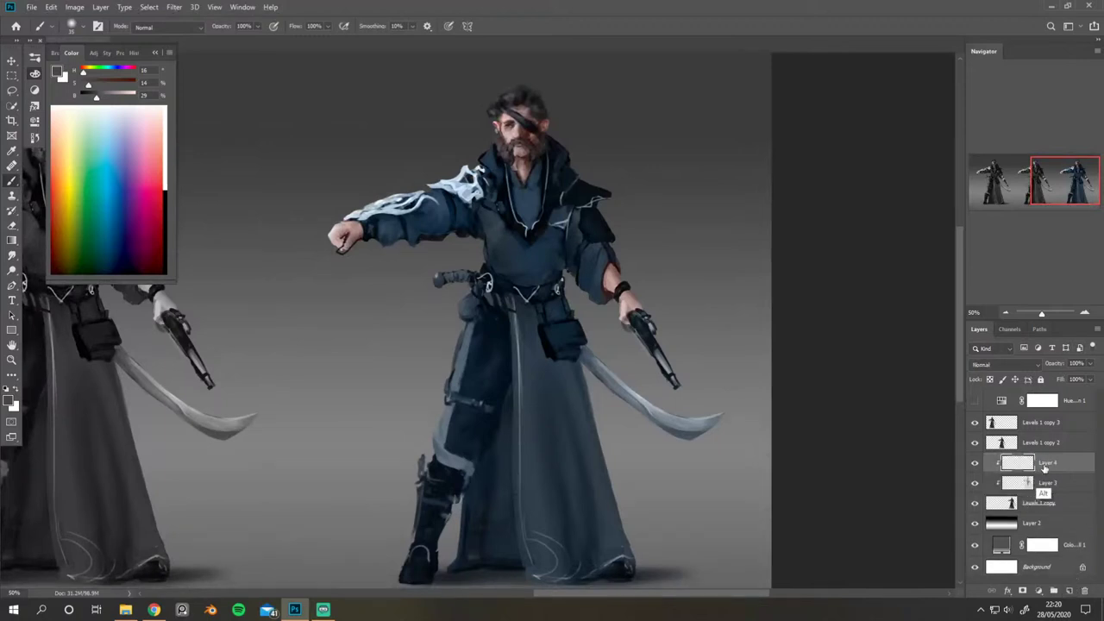
pyautogui.click(1014, 364)
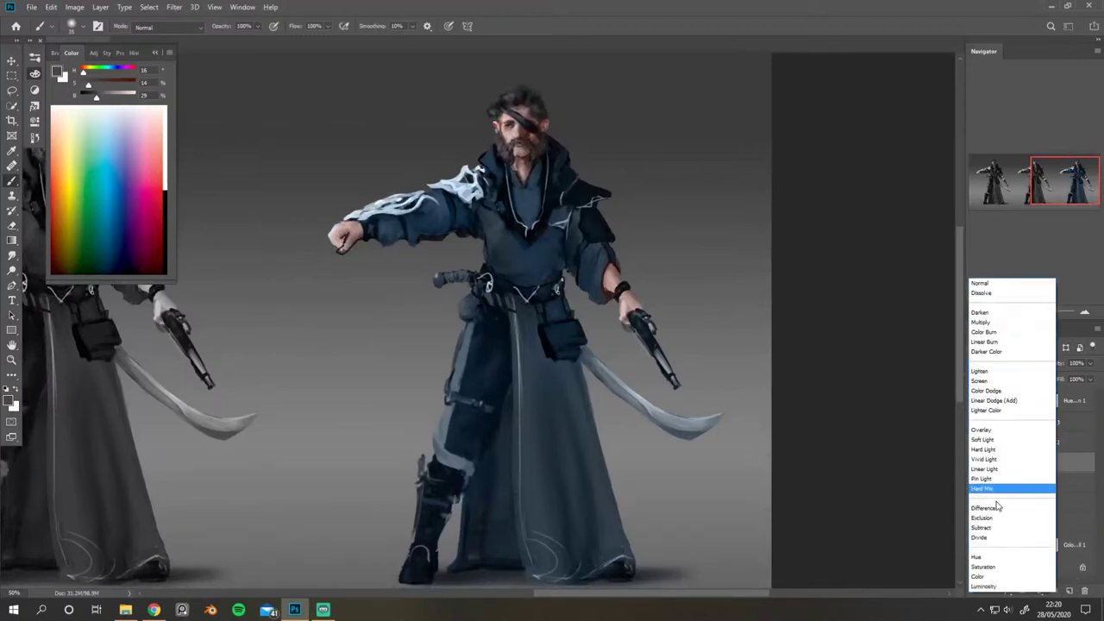
pyautogui.click(983, 576)
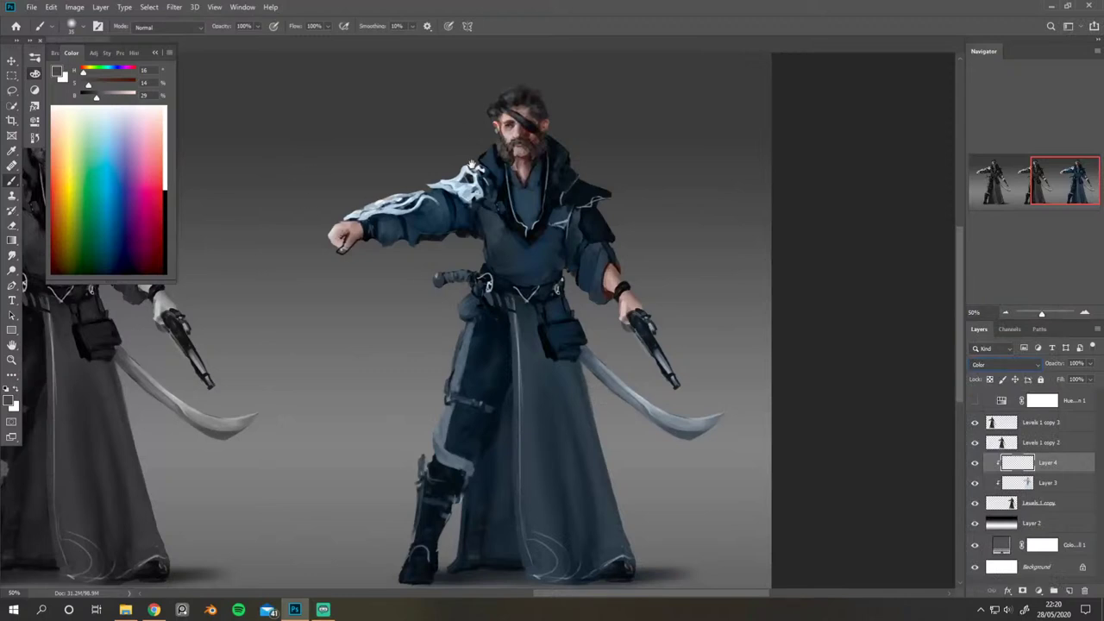
# Step: Paint the coloured figure's sleeves, tunic and front of the robe with teal at H 177, S 100, B 40
pyautogui.moveTo(471, 163)
pyautogui.mouseDown()
pyautogui.moveTo(458, 197)
pyautogui.moveTo(493, 171)
pyautogui.moveTo(514, 177)
pyautogui.moveTo(501, 150)
pyautogui.mouseUp()
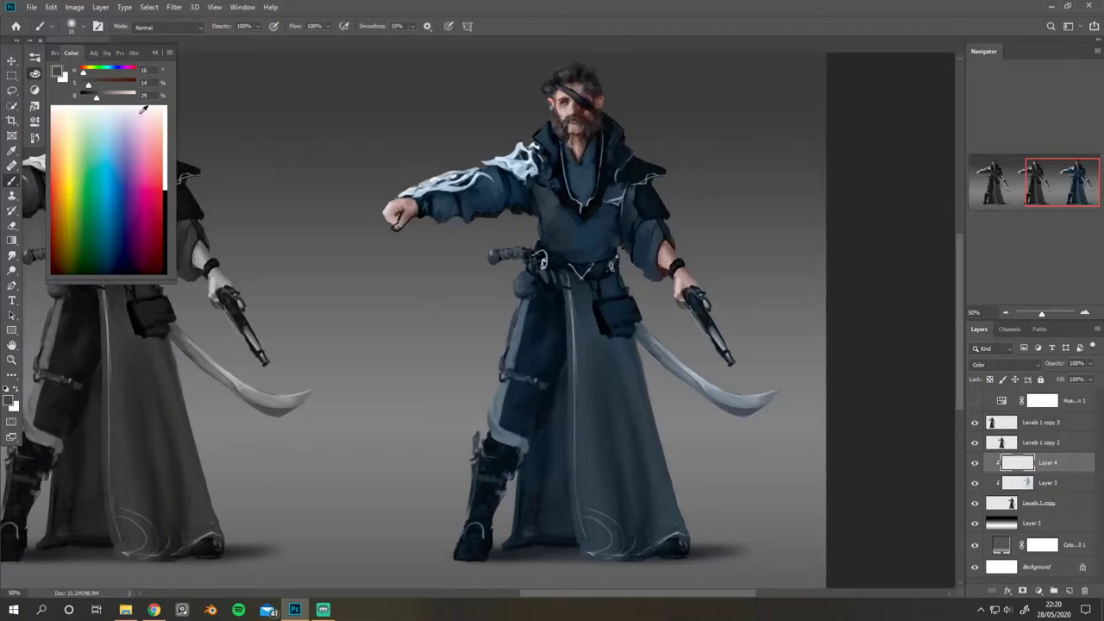
pyautogui.moveTo(330, 119); pyautogui.dragTo(254, 139)
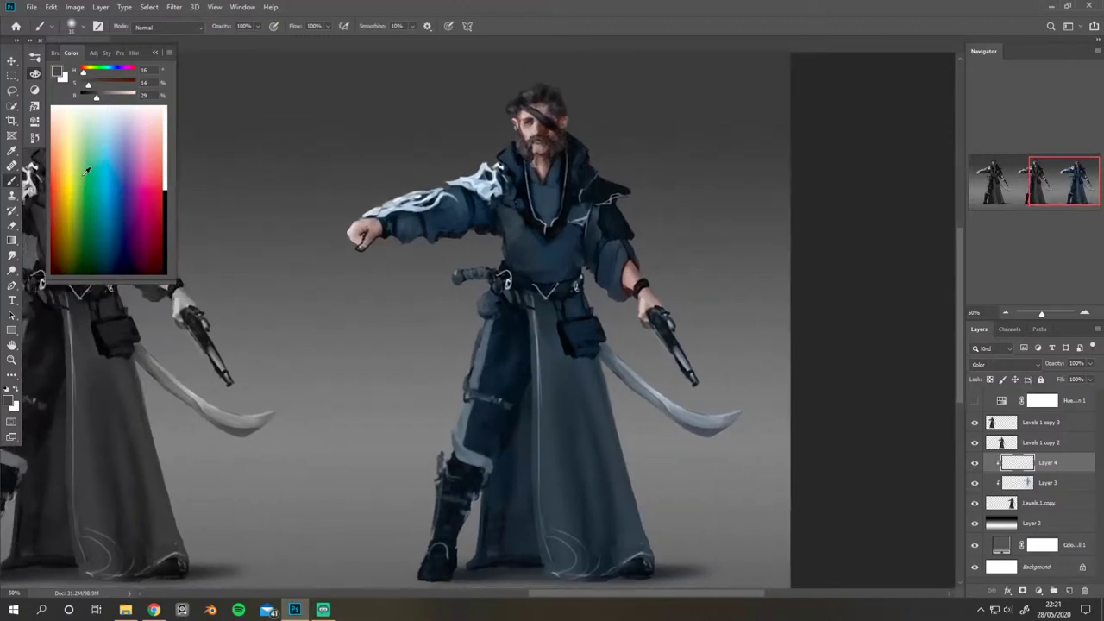
pyautogui.moveTo(110, 165); pyautogui.dragTo(110, 216)
pyautogui.moveTo(269, 167); pyautogui.dragTo(289, 189)
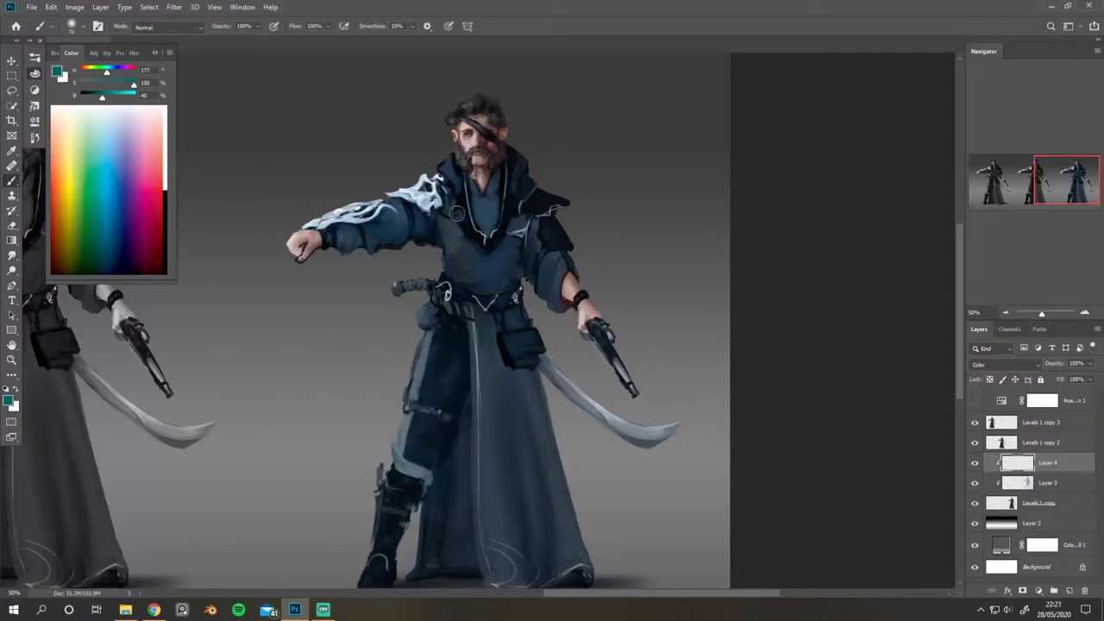
pyautogui.moveTo(362, 228)
pyautogui.mouseDown()
pyautogui.moveTo(430, 238)
pyautogui.moveTo(402, 249)
pyautogui.moveTo(386, 222)
pyautogui.moveTo(337, 243)
pyautogui.moveTo(421, 236)
pyautogui.moveTo(476, 255)
pyautogui.moveTo(442, 216)
pyautogui.moveTo(484, 266)
pyautogui.moveTo(476, 203)
pyautogui.moveTo(486, 212)
pyautogui.moveTo(503, 199)
pyautogui.mouseUp()
pyautogui.moveTo(493, 324)
pyautogui.mouseDown()
pyautogui.moveTo(499, 385)
pyautogui.moveTo(477, 353)
pyautogui.moveTo(479, 330)
pyautogui.moveTo(491, 505)
pyautogui.moveTo(475, 311)
pyautogui.moveTo(511, 567)
pyautogui.moveTo(494, 400)
pyautogui.moveTo(544, 515)
pyautogui.mouseUp()
# Step: Flip the canvas horizontally and inspect the teal-tinted figure beside the greyscale copies
pyautogui.hotkey('ctrl', 'shift', 'h')
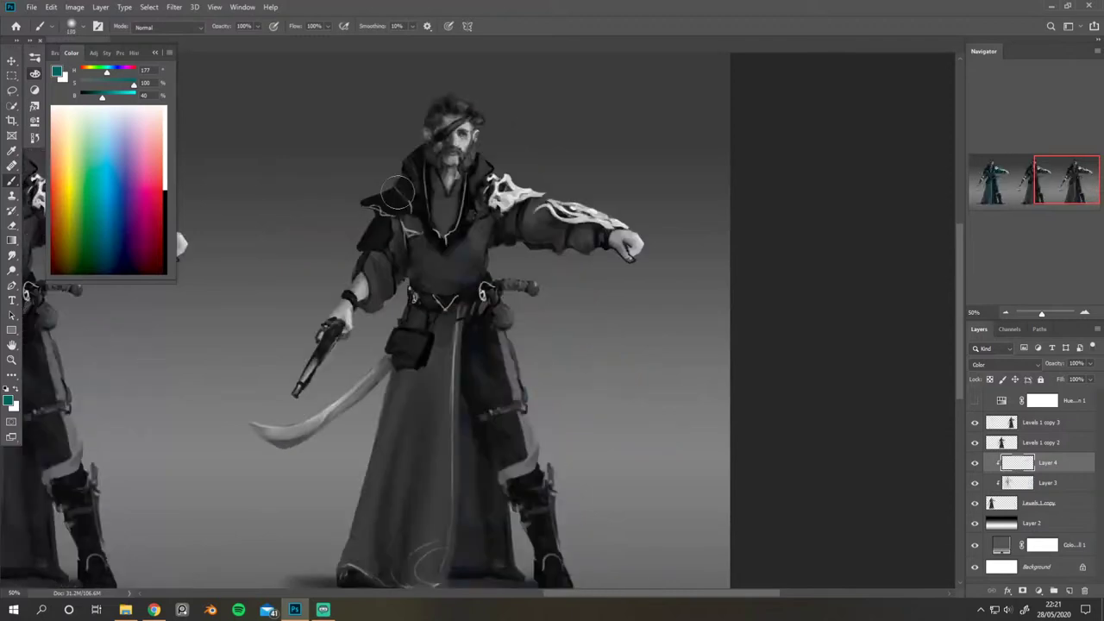
pyautogui.moveTo(333, 237); pyautogui.dragTo(632, 237)
pyautogui.hotkey('ctrl', 'shift', 'h')
pyautogui.moveTo(500, 184)
pyautogui.mouseDown()
pyautogui.moveTo(647, 185)
pyautogui.moveTo(599, 185)
pyautogui.mouseUp()
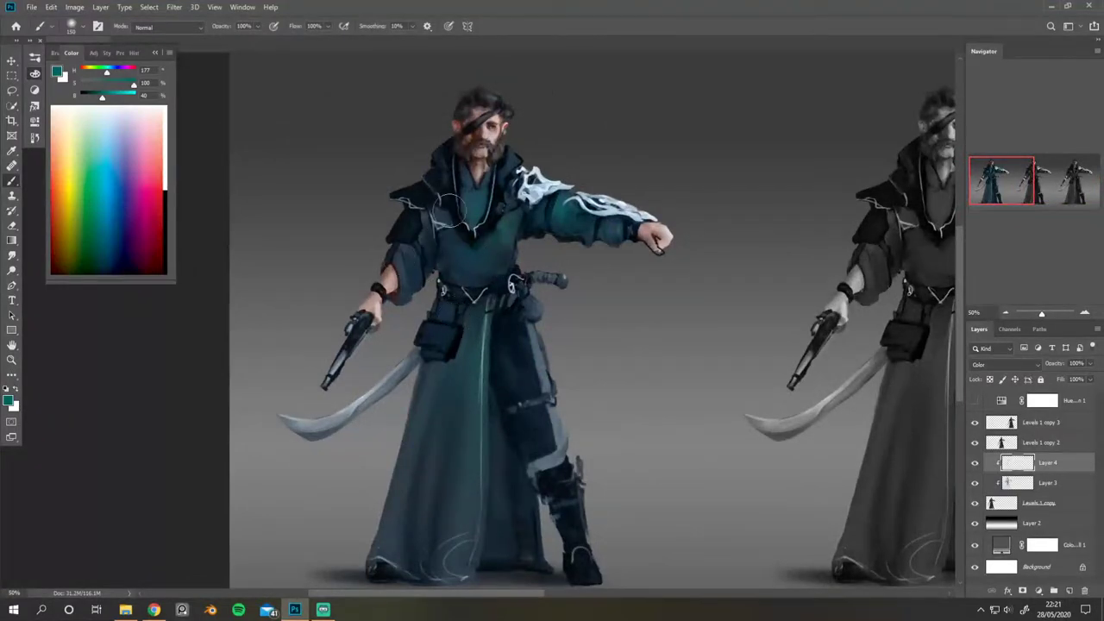
pyautogui.moveTo(543, 222); pyautogui.dragTo(479, 209)
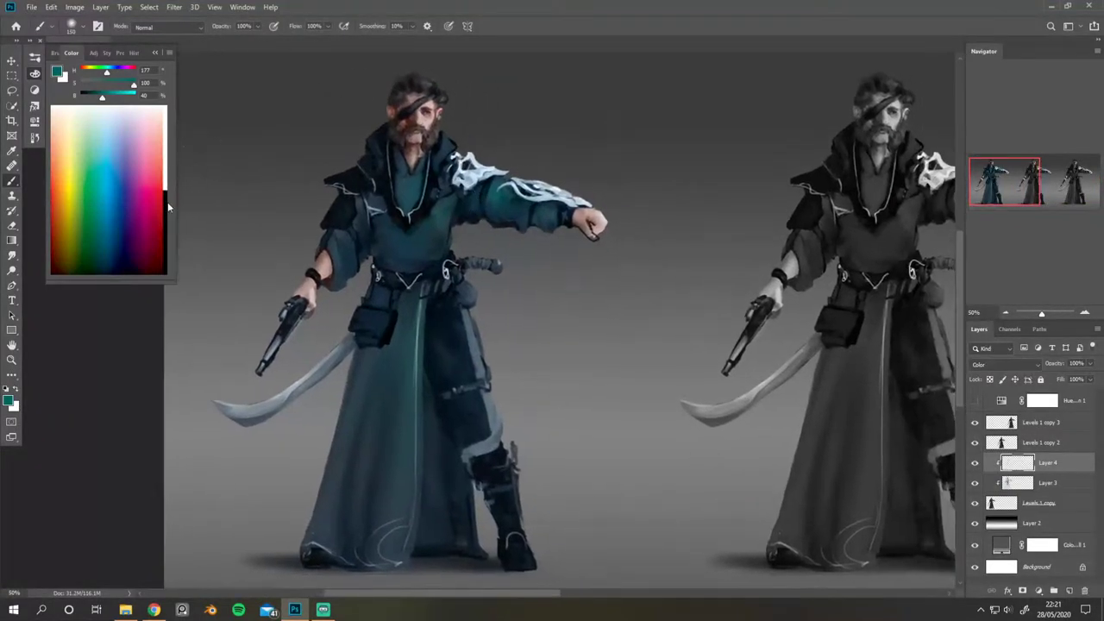
# Step: Paint the trousers on the exposed leg dark brown at H 34, S 71, B 23
pyautogui.moveTo(69, 264); pyautogui.dragTo(65, 259)
pyautogui.moveTo(432, 345)
pyautogui.mouseDown()
pyautogui.moveTo(455, 370)
pyautogui.moveTo(456, 395)
pyautogui.moveTo(449, 329)
pyautogui.mouseUp()
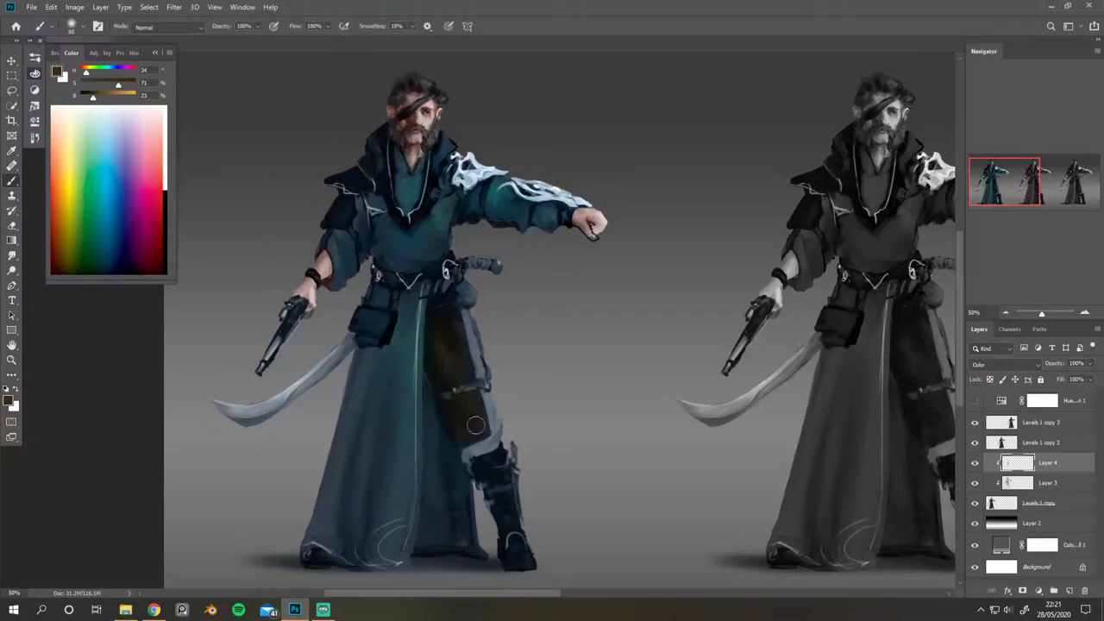
pyautogui.moveTo(474, 424)
pyautogui.mouseDown()
pyautogui.moveTo(439, 363)
pyautogui.moveTo(445, 317)
pyautogui.mouseUp()
pyautogui.moveTo(487, 415); pyautogui.dragTo(469, 299)
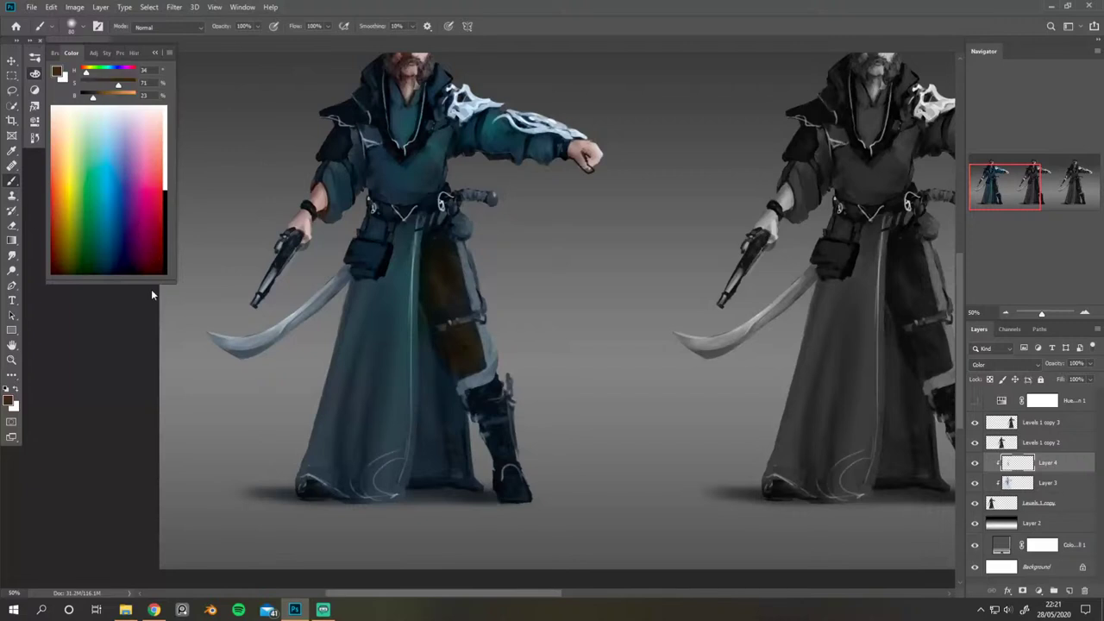
# Step: Try to recolour the light side trim of the trousers with saturated blue (H 195, S 100, B 40), and pick a near-white
pyautogui.click(123, 242)
pyautogui.moveTo(124, 241); pyautogui.dragTo(101, 241)
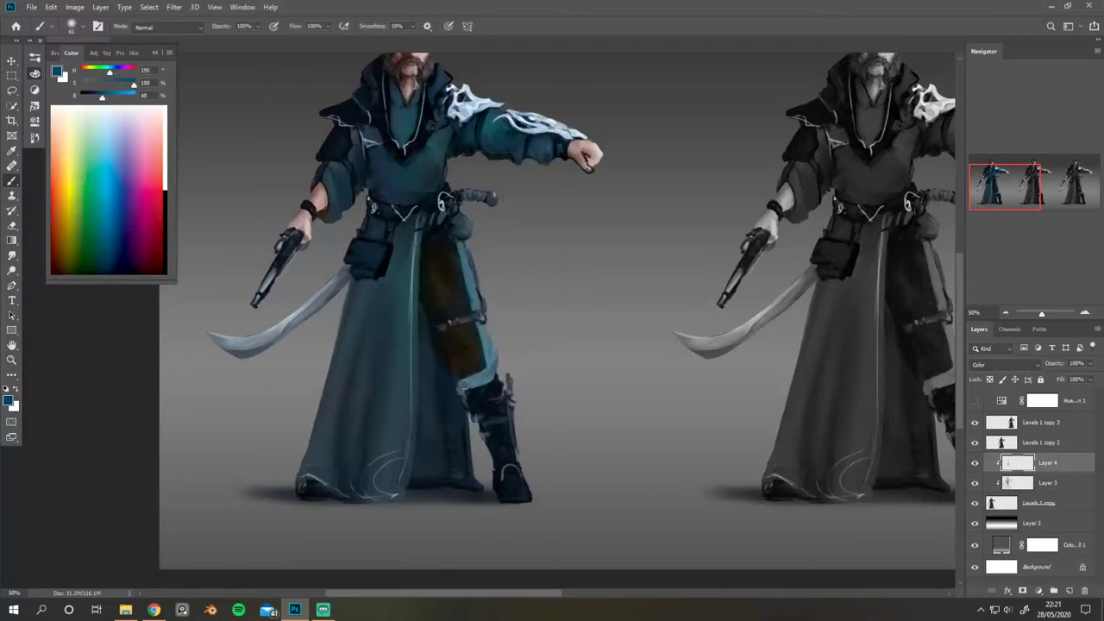
pyautogui.scroll(3, 464, 262)
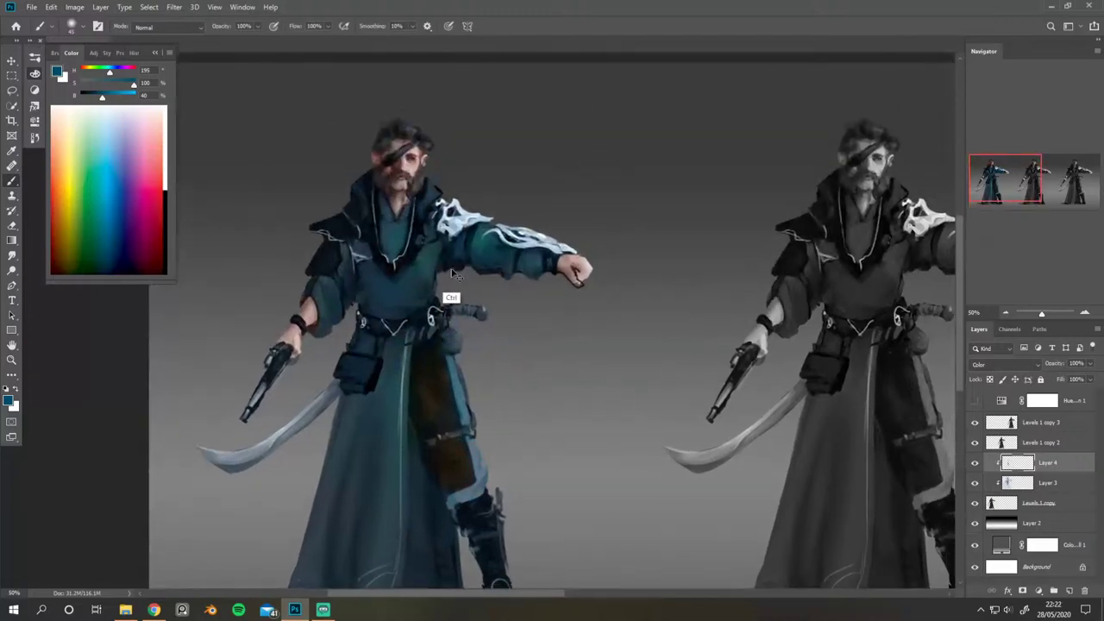
pyautogui.scroll(-3, 455, 274)
pyautogui.hscroll(-2, 454, 274)
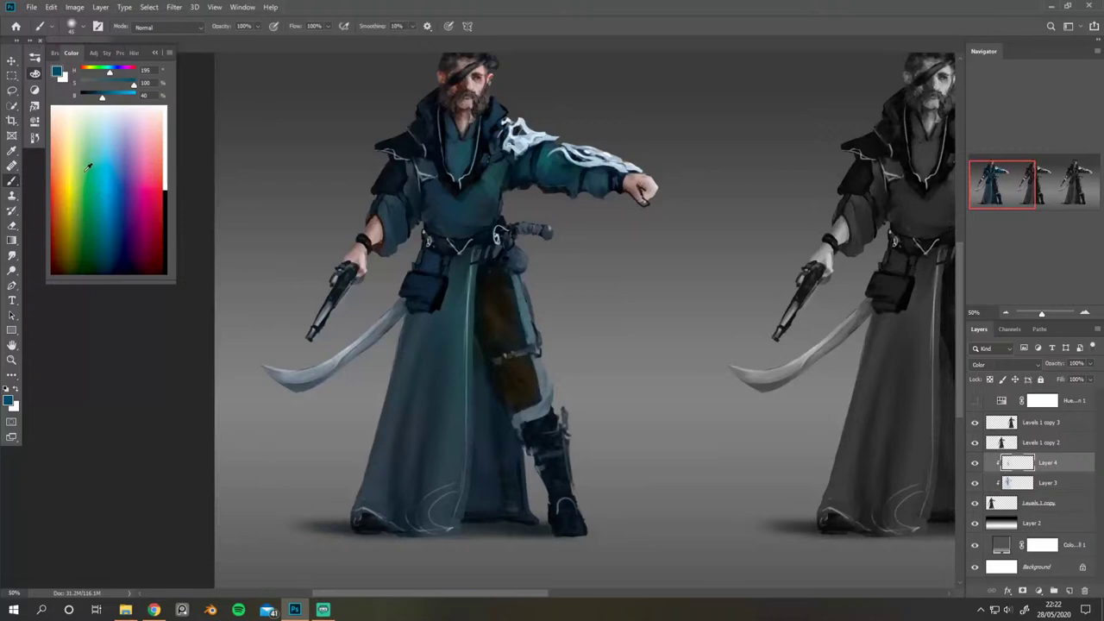
pyautogui.click(100, 110)
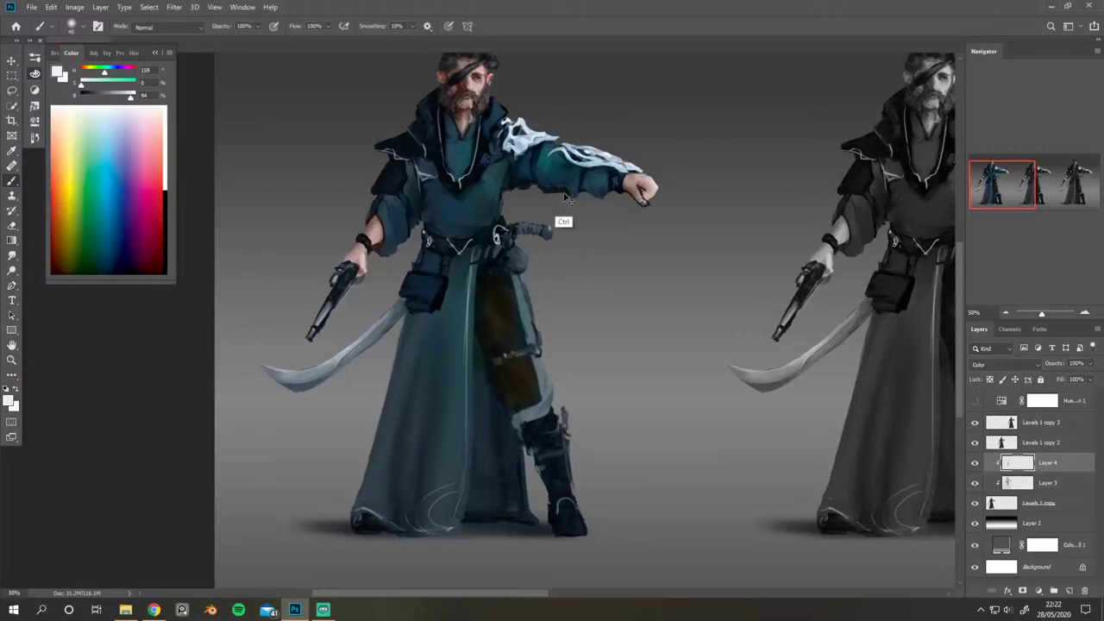
# Step: Paint the belt pouch and sword grip in dark browns, and the leg and sleeve straps with brown at H 24, S 83, B 31
pyautogui.scroll(3, 533, 226)
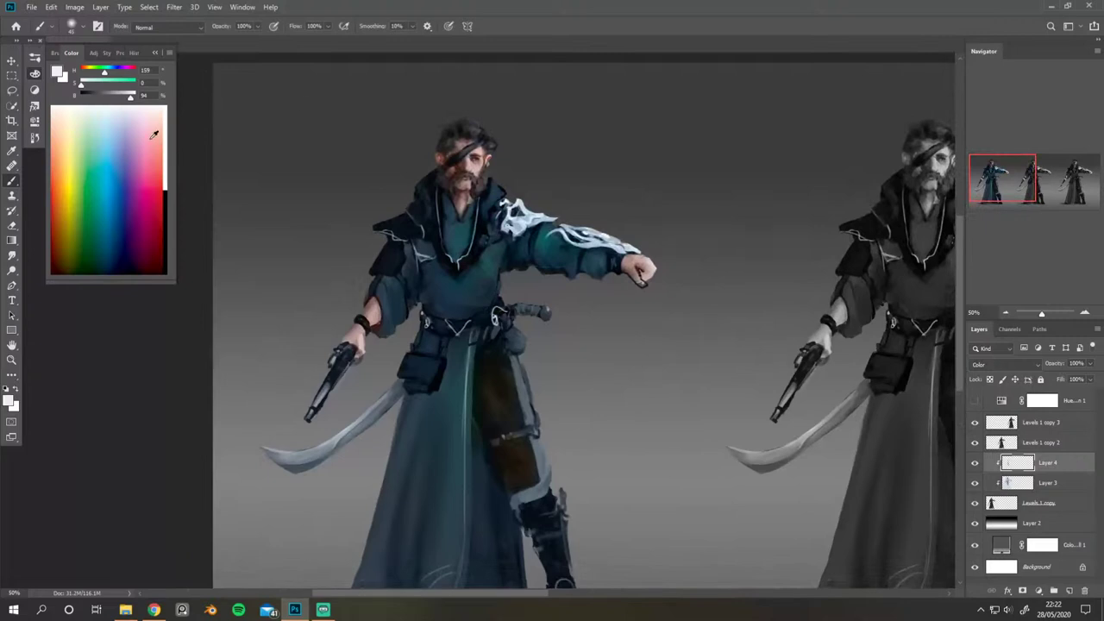
pyautogui.keyDown('alt'); pyautogui.click(496, 434); pyautogui.keyUp('alt')
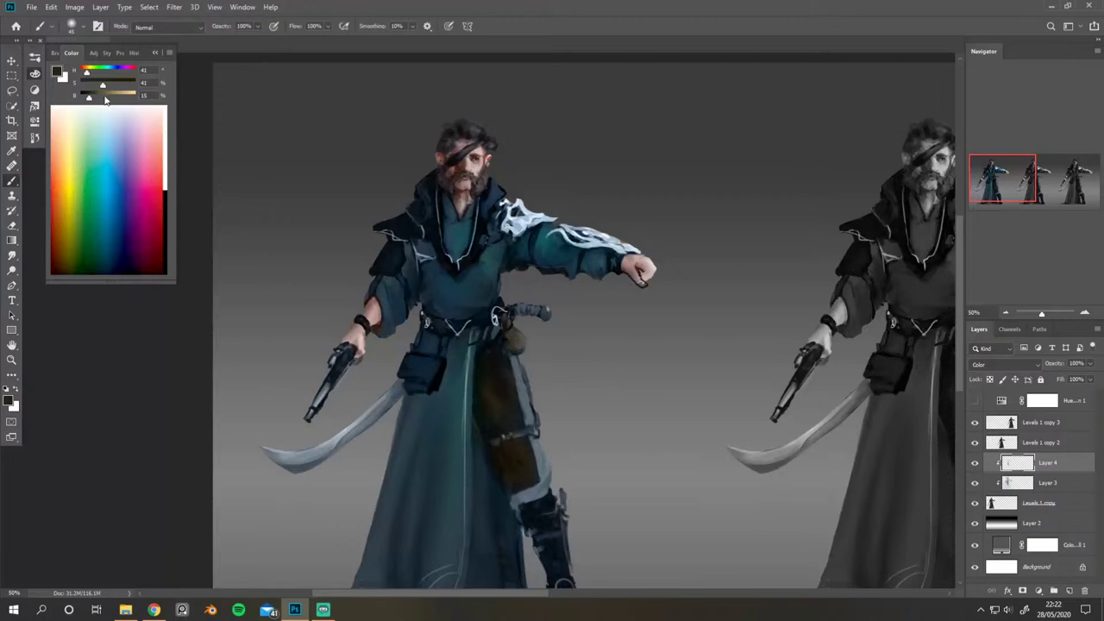
pyautogui.moveTo(86, 74); pyautogui.dragTo(88, 78)
pyautogui.click(84, 74)
pyautogui.moveTo(423, 211); pyautogui.dragTo(442, 185)
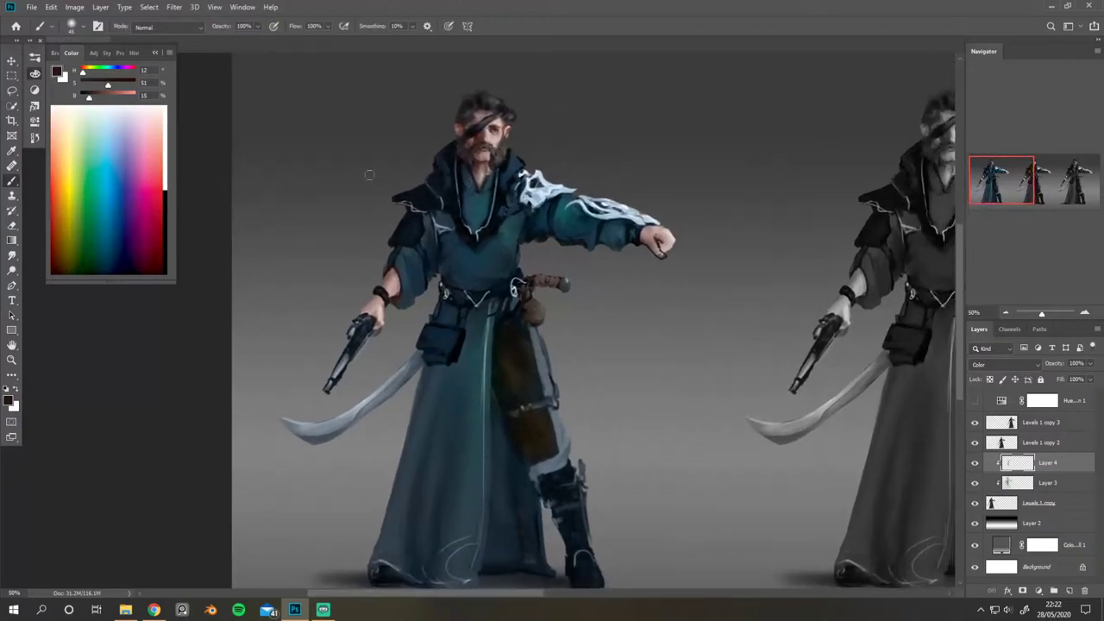
pyautogui.moveTo(64, 183); pyautogui.dragTo(56, 248)
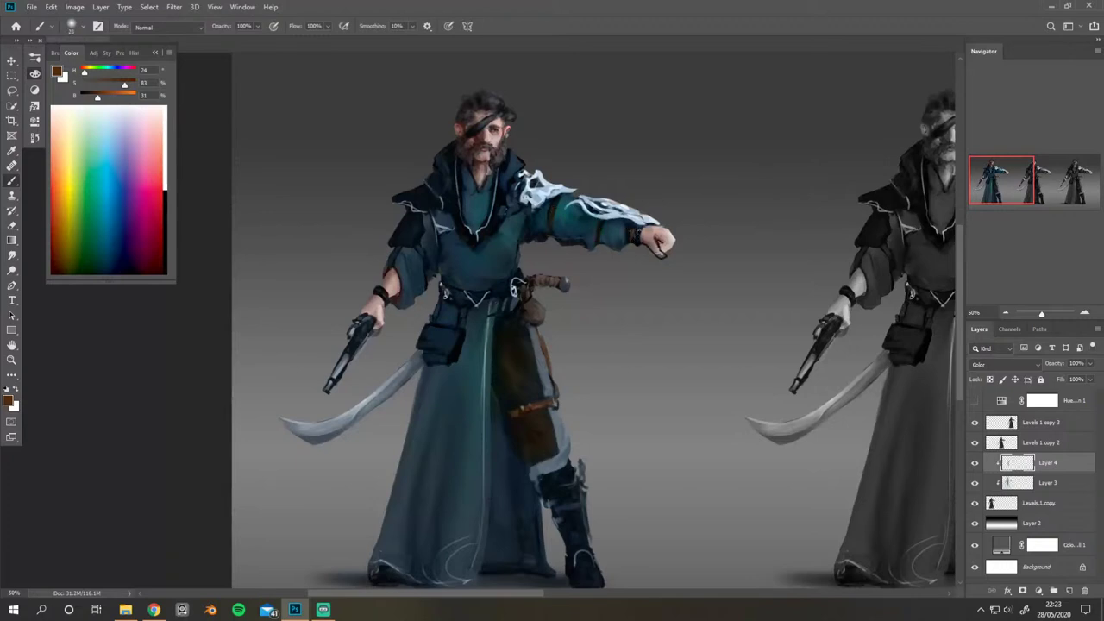
# Step: Flip the canvas horizontally and back to check the figure's teal clothing and brown leather parts
pyautogui.press('h')
pyautogui.moveTo(910, 259); pyautogui.dragTo(435, 247)
pyautogui.moveTo(497, 226); pyautogui.dragTo(415, 271)
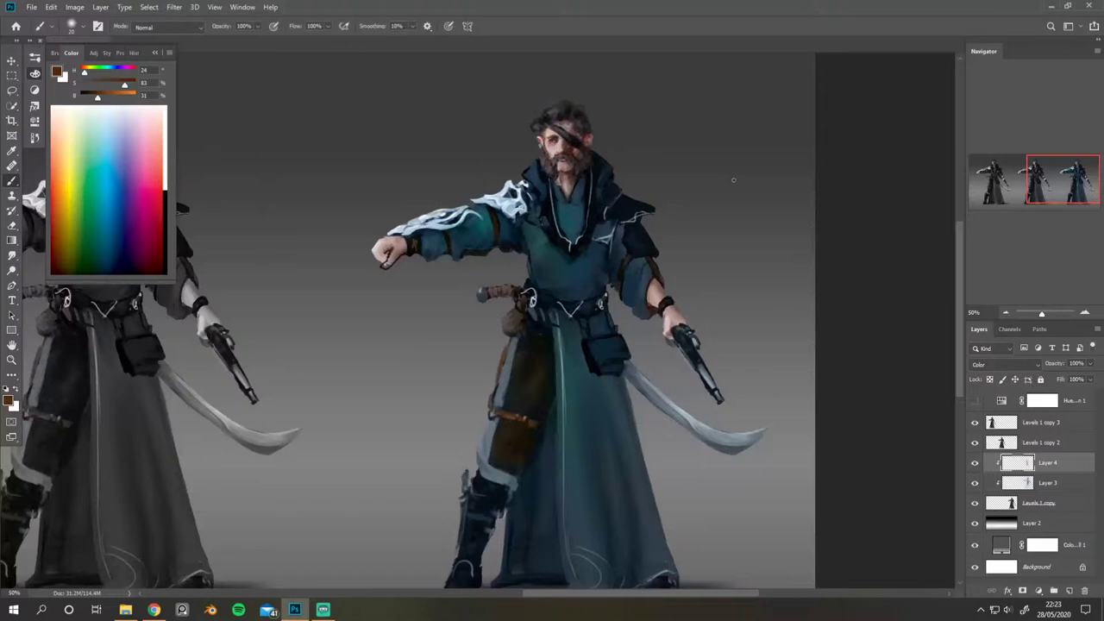
pyautogui.moveTo(540, 257); pyautogui.dragTo(428, 248)
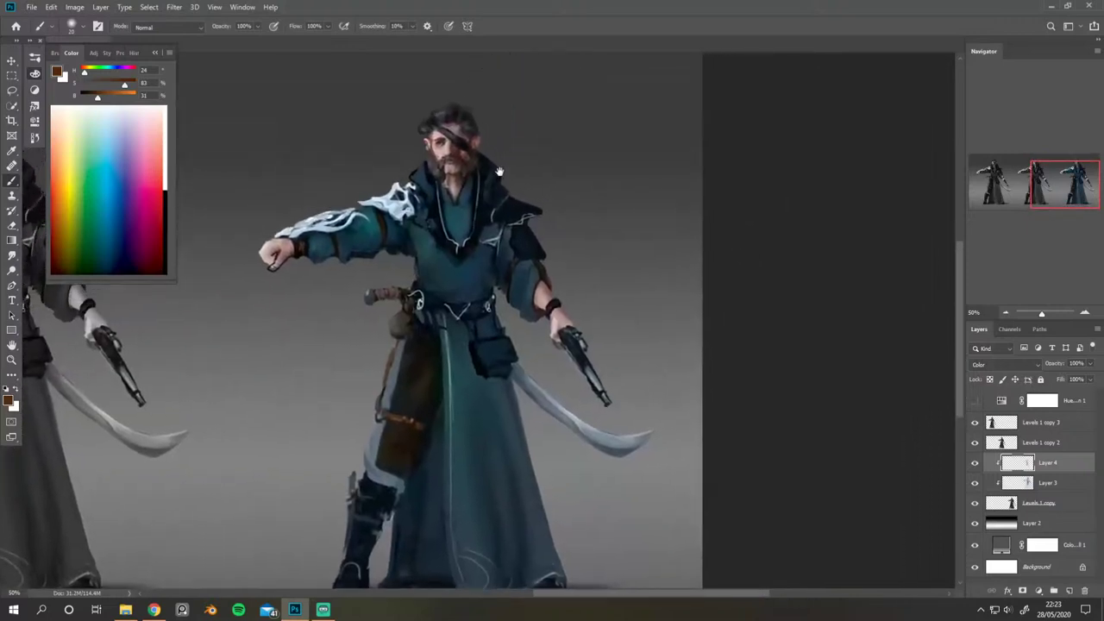
pyautogui.moveTo(469, 156); pyautogui.dragTo(465, 131)
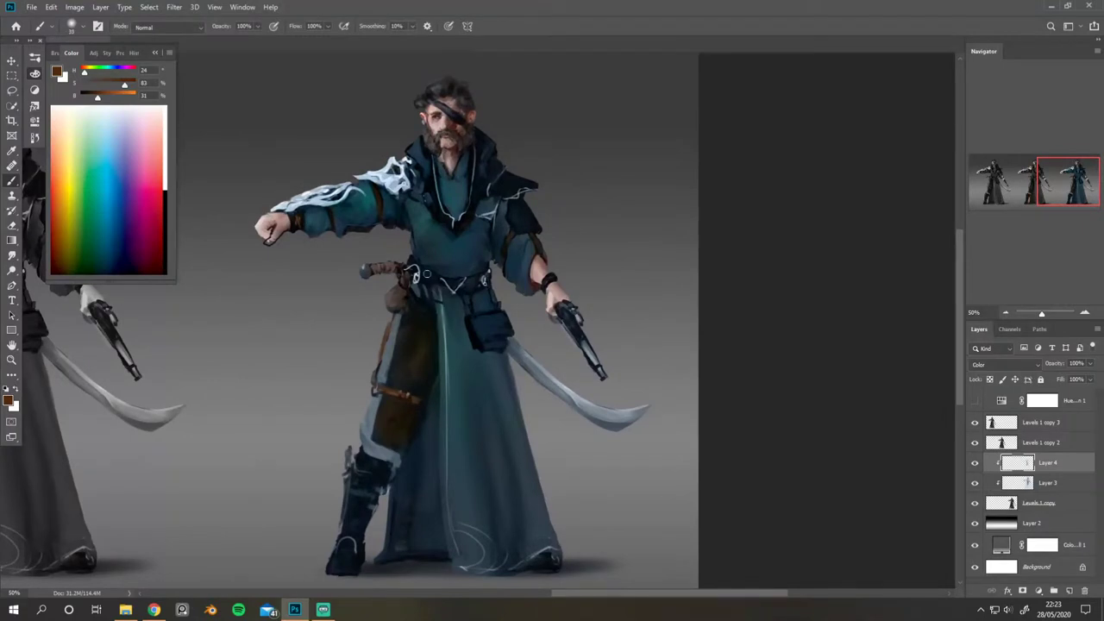
pyautogui.moveTo(531, 133); pyautogui.dragTo(673, 141)
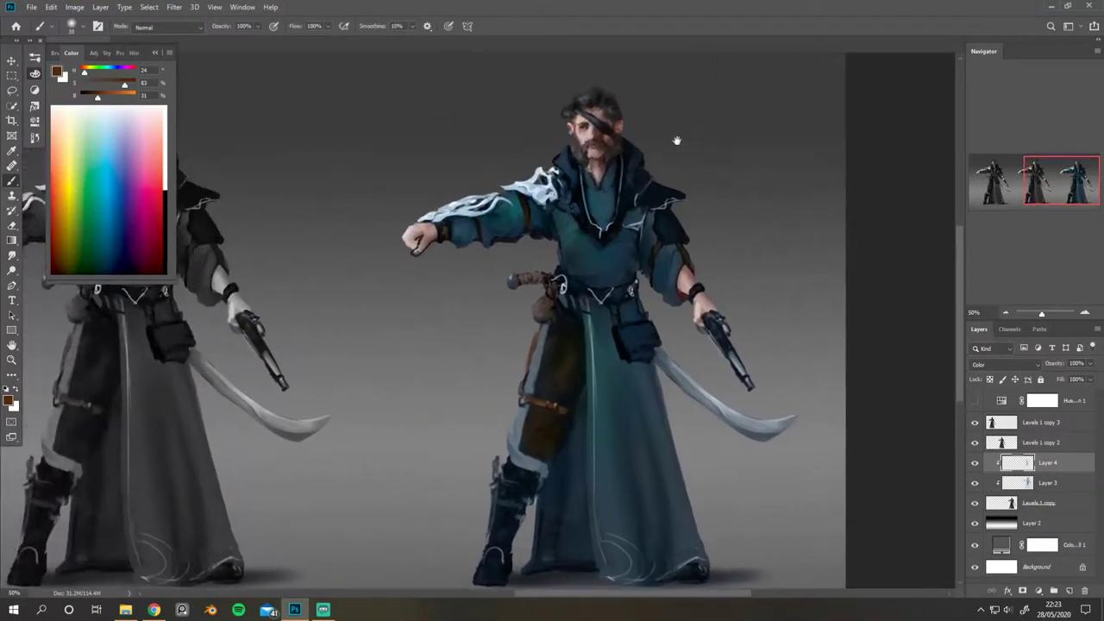
pyautogui.hotkey('ctrl', 'shift', 'h')
pyautogui.moveTo(429, 180); pyautogui.dragTo(623, 131)
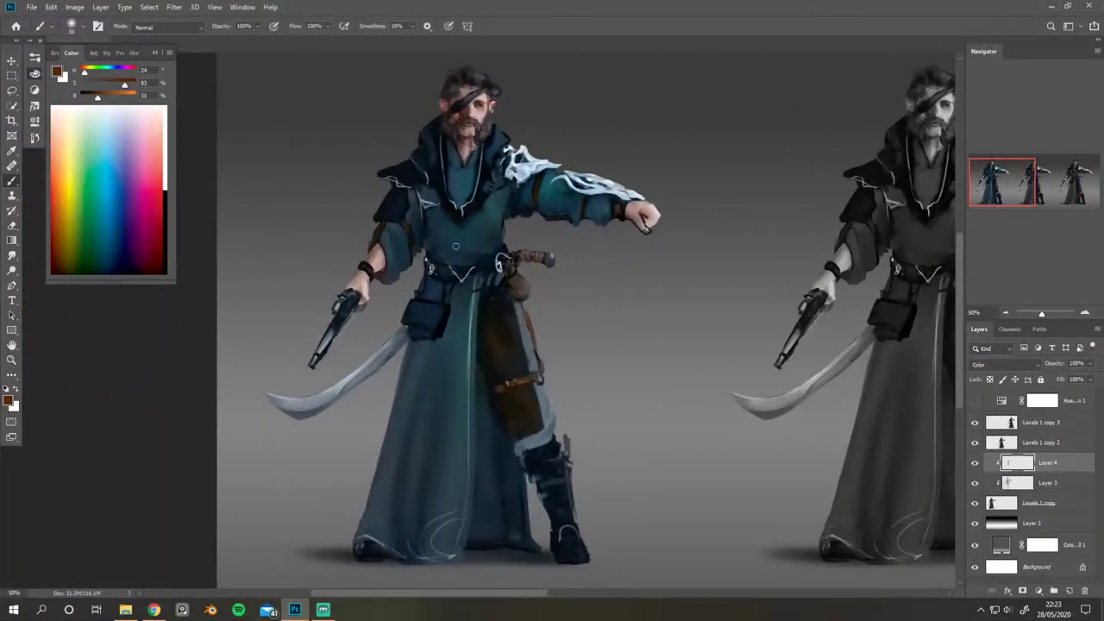
pyautogui.moveTo(550, 215); pyautogui.dragTo(434, 225)
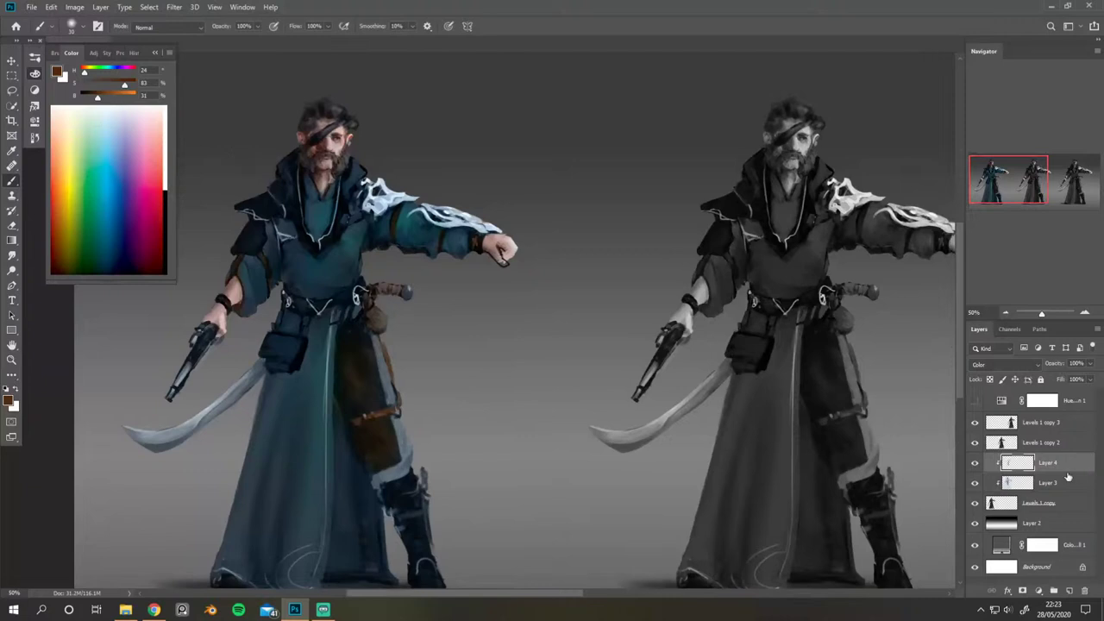
# Step: Add another layer clipped above Layer 4 and set its blending mode to Color
pyautogui.click(1070, 590)
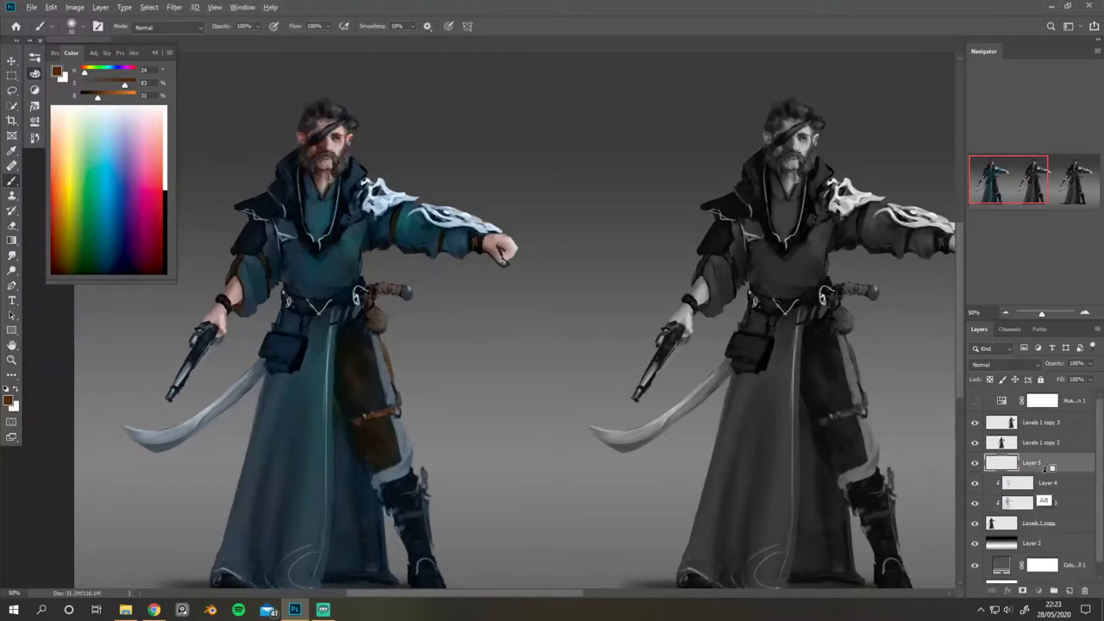
pyautogui.keyDown('alt'); pyautogui.click(1048, 473); pyautogui.keyUp('alt')
pyautogui.click(1004, 364)
pyautogui.click(1006, 576)
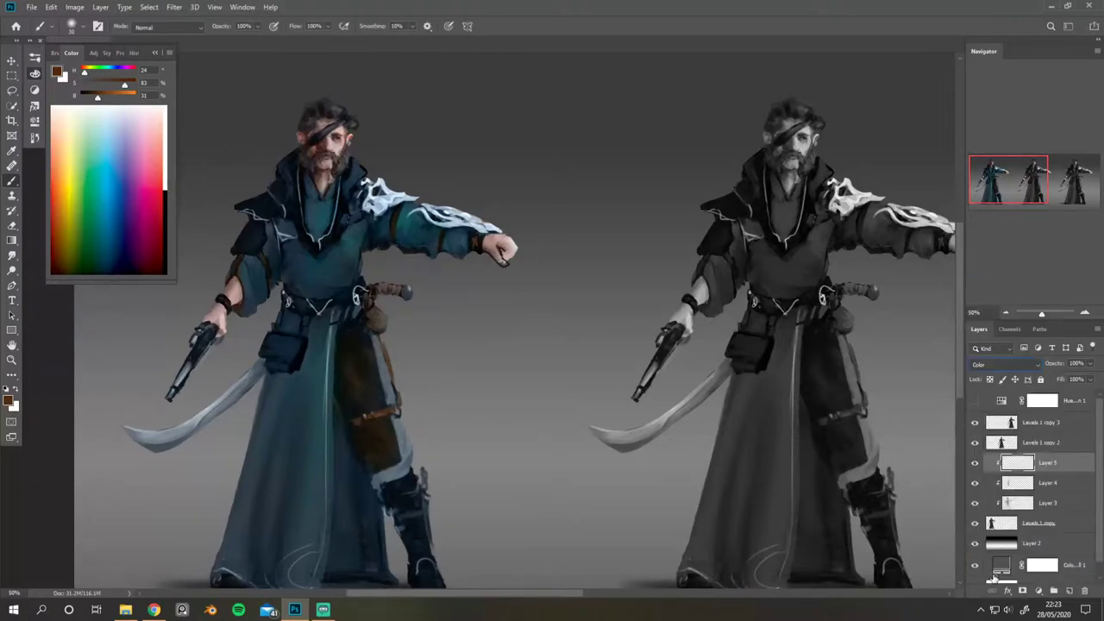
# Step: Paint the shoulder and sleeve ornament, collar trim and belt details golden orange at H 30, S 64, B 98
pyautogui.moveTo(262, 121); pyautogui.dragTo(322, 106)
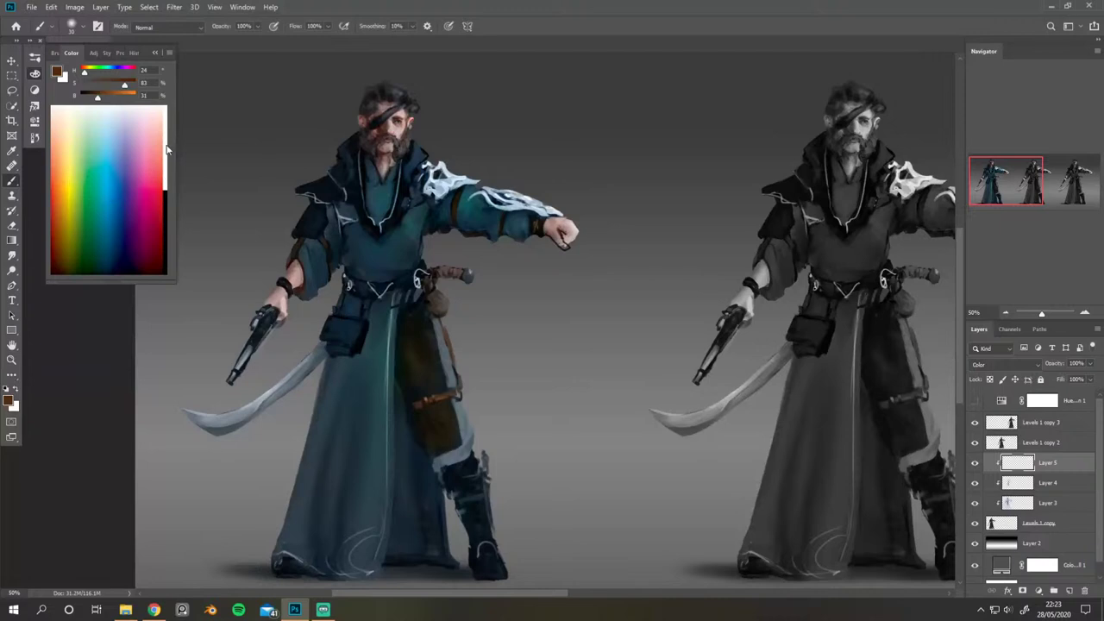
pyautogui.click(67, 143)
pyautogui.moveTo(65, 144); pyautogui.dragTo(61, 157)
pyautogui.moveTo(426, 190)
pyautogui.mouseDown()
pyautogui.moveTo(474, 179)
pyautogui.moveTo(456, 176)
pyautogui.mouseUp()
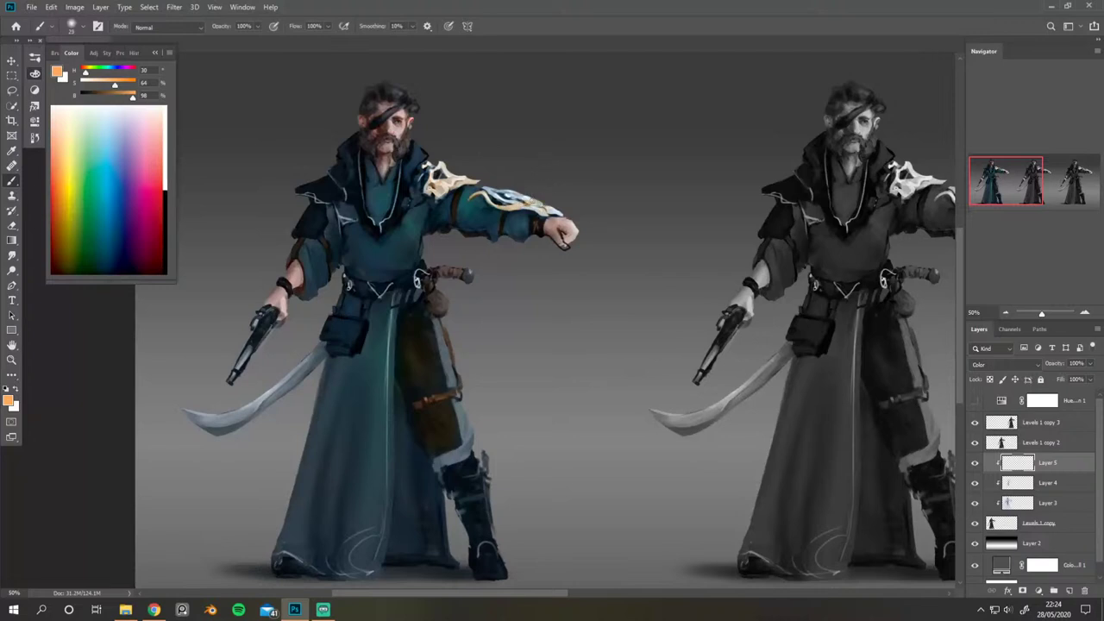
pyautogui.press('[')
pyautogui.press('[')
# Step: Flip the canvas horizontally and check the gold-trimmed figure from a distance
pyautogui.hotkey('ctrl', '-')
pyautogui.hotkey('ctrl', 'shift', 'h')
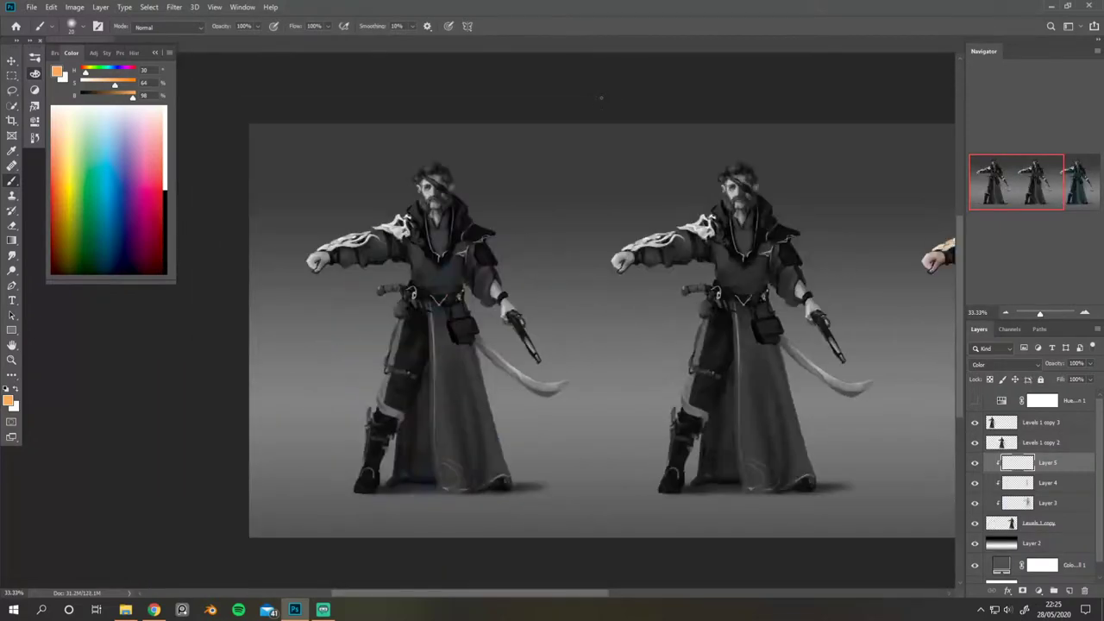
pyautogui.moveTo(772, 181); pyautogui.dragTo(383, 195)
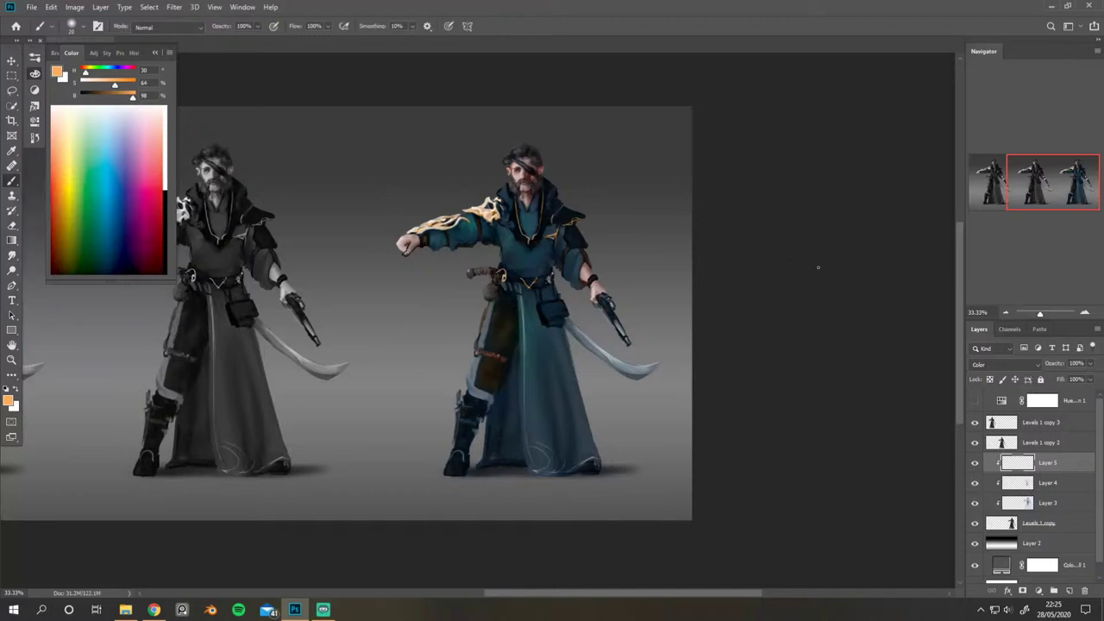
# Step: Shift the hue and saturation of Layer 5's golden trim slightly and check the figure with the canvas flipped horizontally
pyautogui.hotkey('ctrl', 'u')
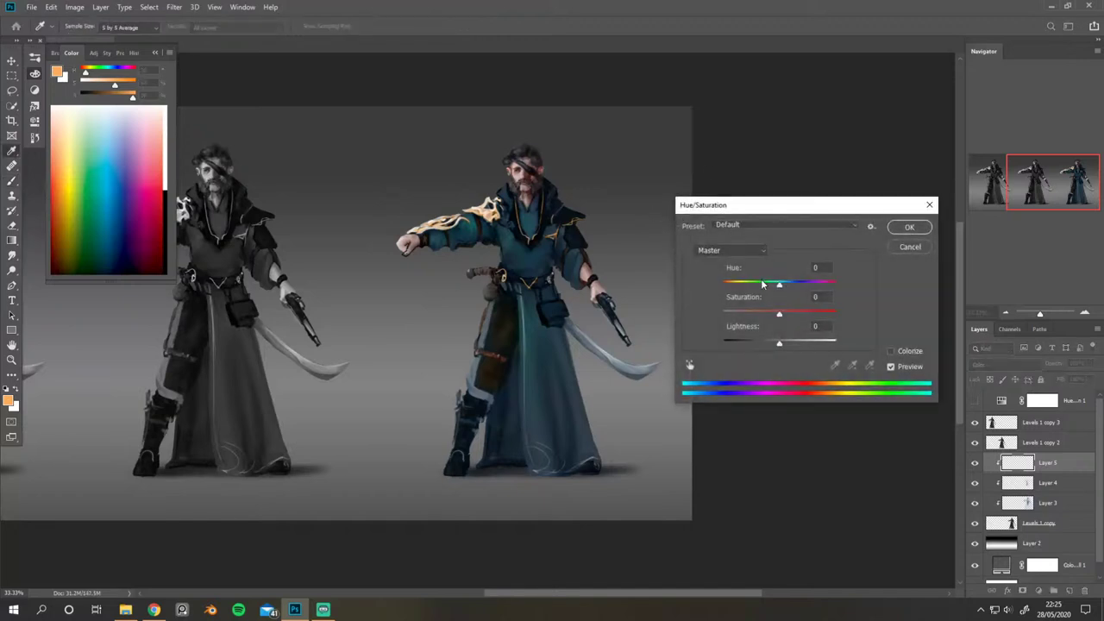
pyautogui.moveTo(778, 287)
pyautogui.mouseDown()
pyautogui.moveTo(702, 273)
pyautogui.moveTo(777, 278)
pyautogui.moveTo(845, 264)
pyautogui.moveTo(768, 282)
pyautogui.moveTo(780, 276)
pyautogui.mouseUp()
pyautogui.moveTo(781, 314)
pyautogui.mouseDown()
pyautogui.moveTo(834, 315)
pyautogui.moveTo(716, 314)
pyautogui.moveTo(841, 312)
pyautogui.moveTo(778, 312)
pyautogui.mouseUp()
pyautogui.click(908, 228)
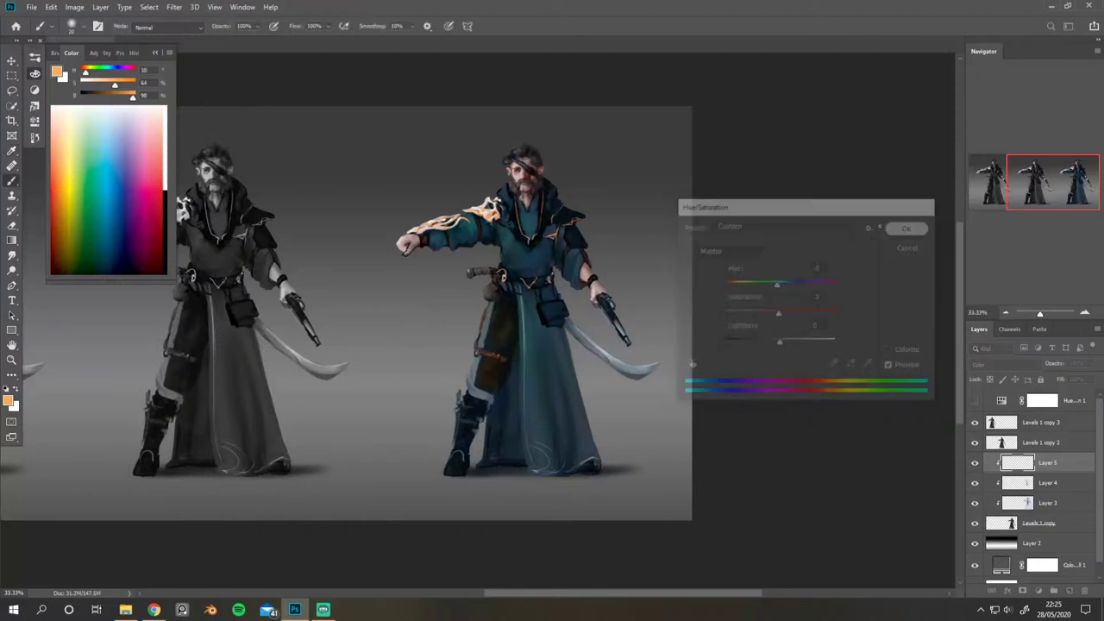
pyautogui.hscroll(-10, 631, 230)
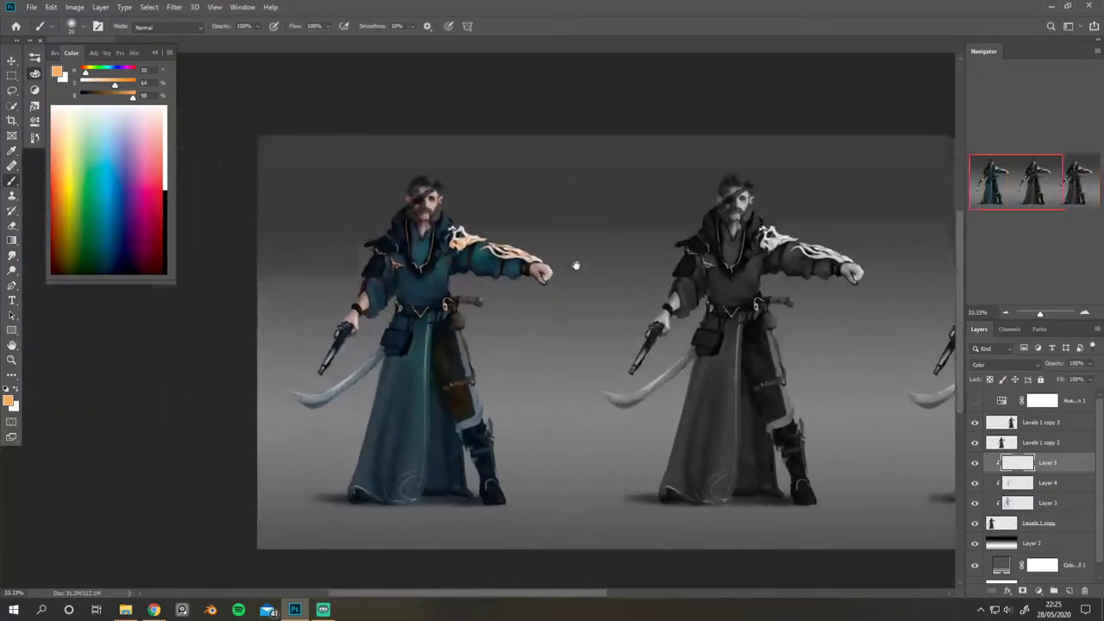
pyautogui.scroll(3, 576, 265)
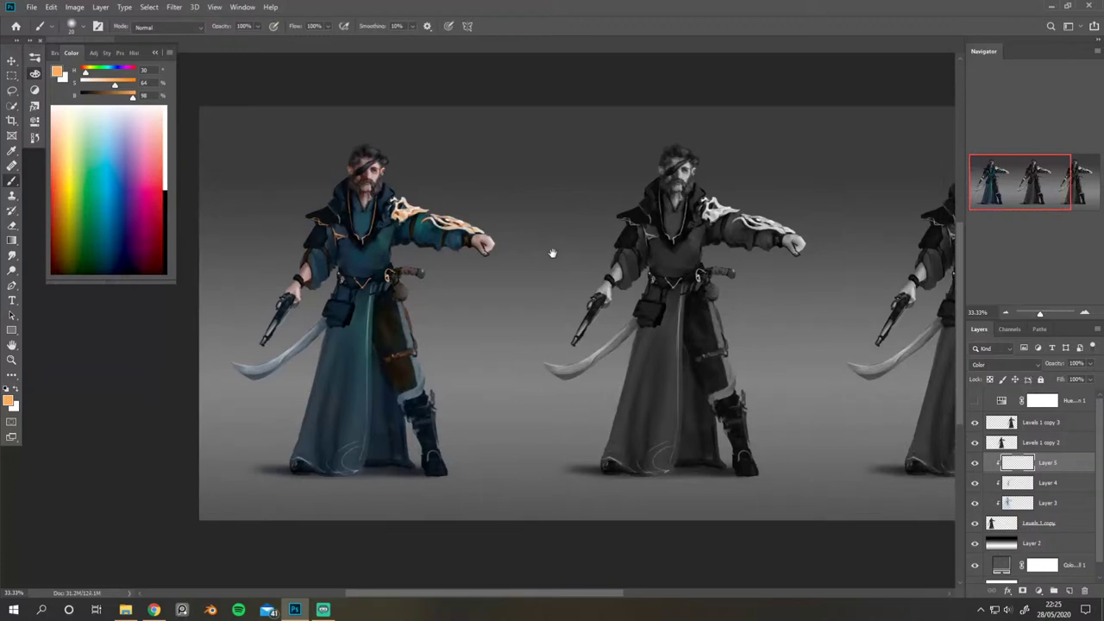
pyautogui.moveTo(552, 253); pyautogui.dragTo(539, 256)
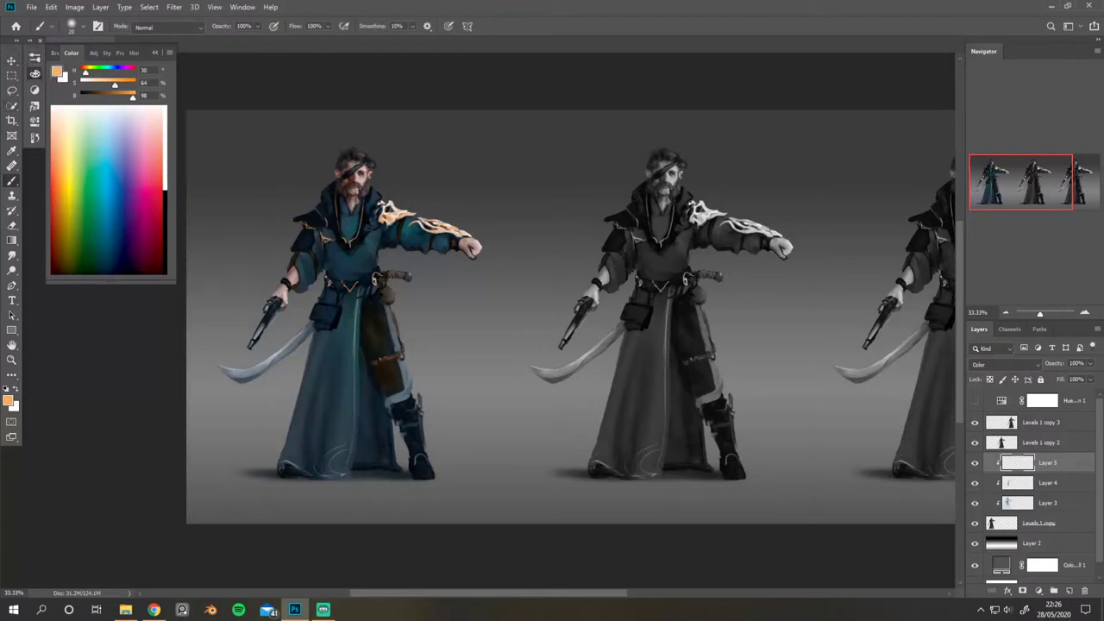
# Step: Add a Gradient Map adjustment layer clipped above Layer 5 so it affects only the coloured figure
pyautogui.click(35, 89)
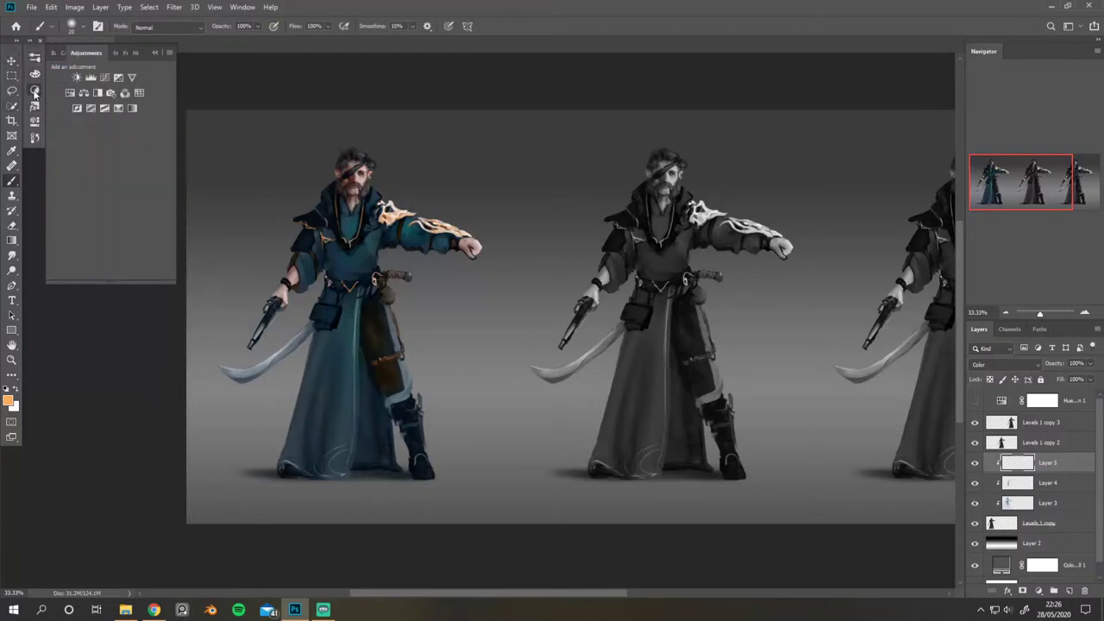
pyautogui.click(127, 111)
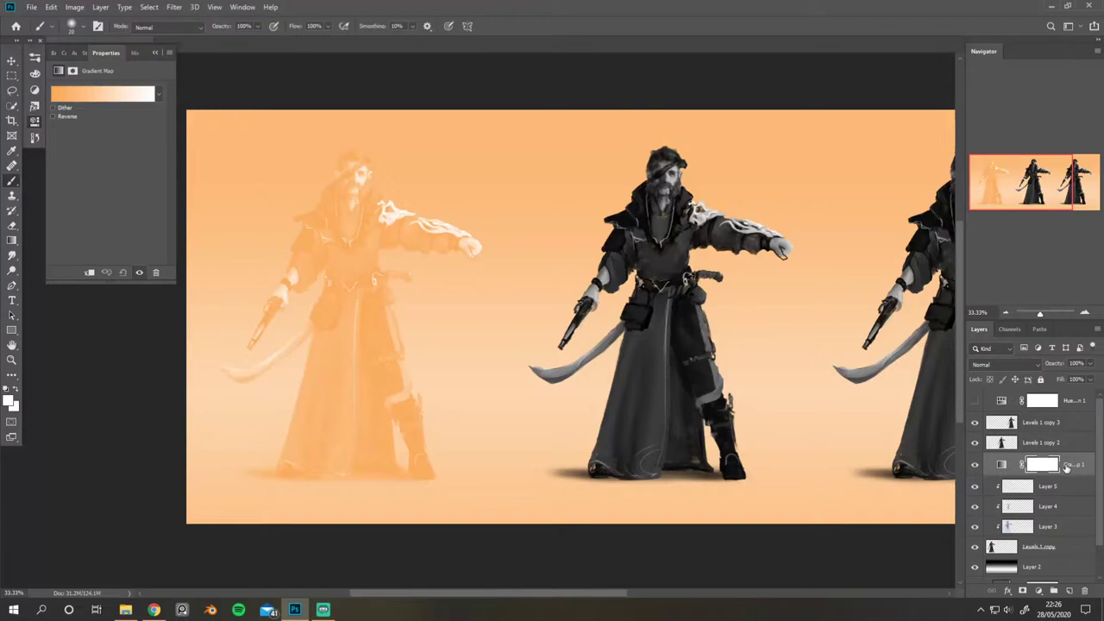
pyautogui.hscroll(-2, 517, 289)
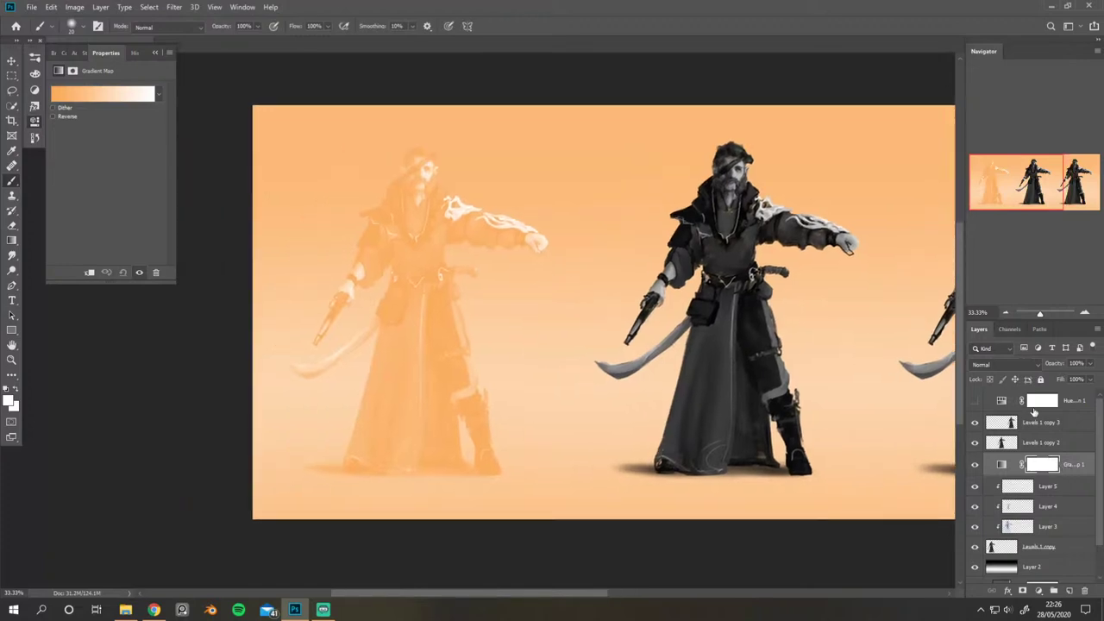
pyautogui.keyDown('alt'); pyautogui.click(1081, 474); pyautogui.keyUp('alt')
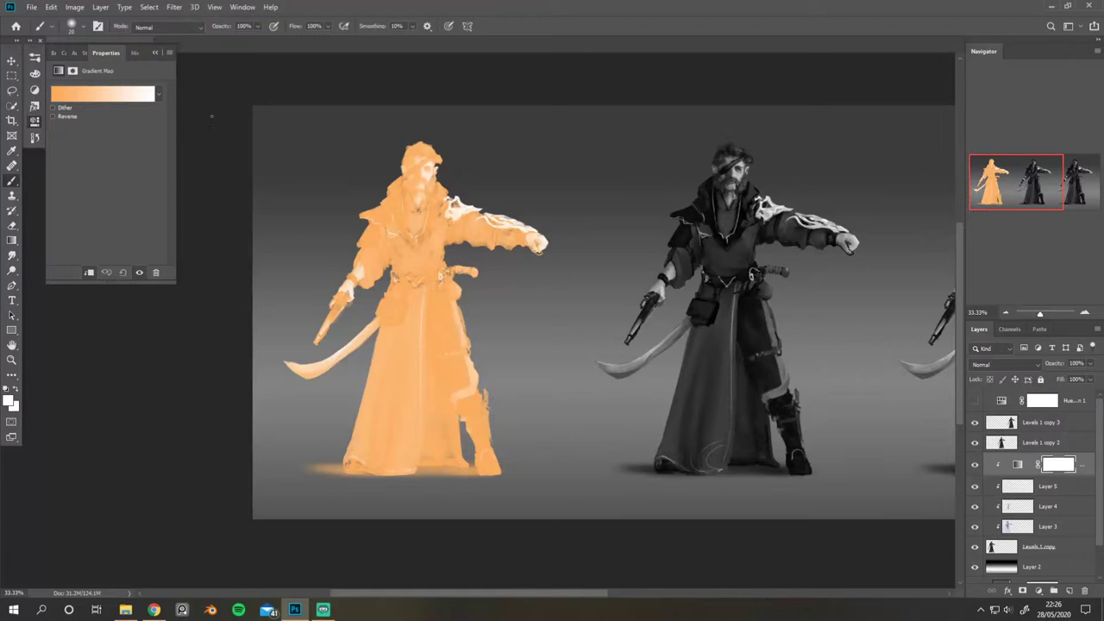
# Step: Try the custom gradients on the gradient map, apply the navy-to-cream one and set the blending mode to Color
pyautogui.click(124, 97)
pyautogui.click(125, 220)
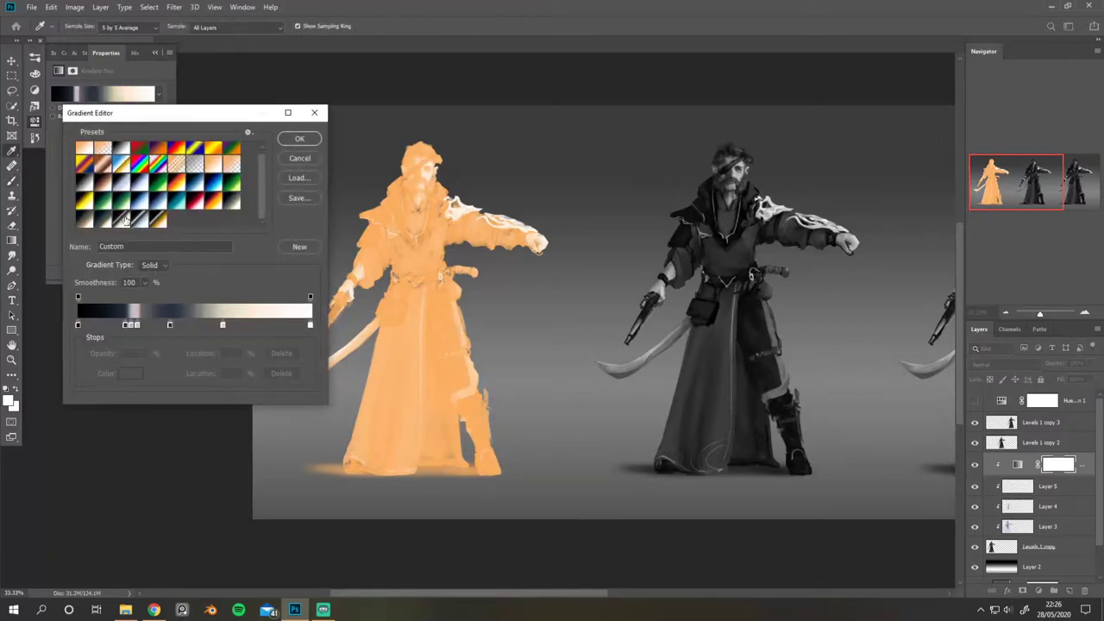
pyautogui.click(142, 223)
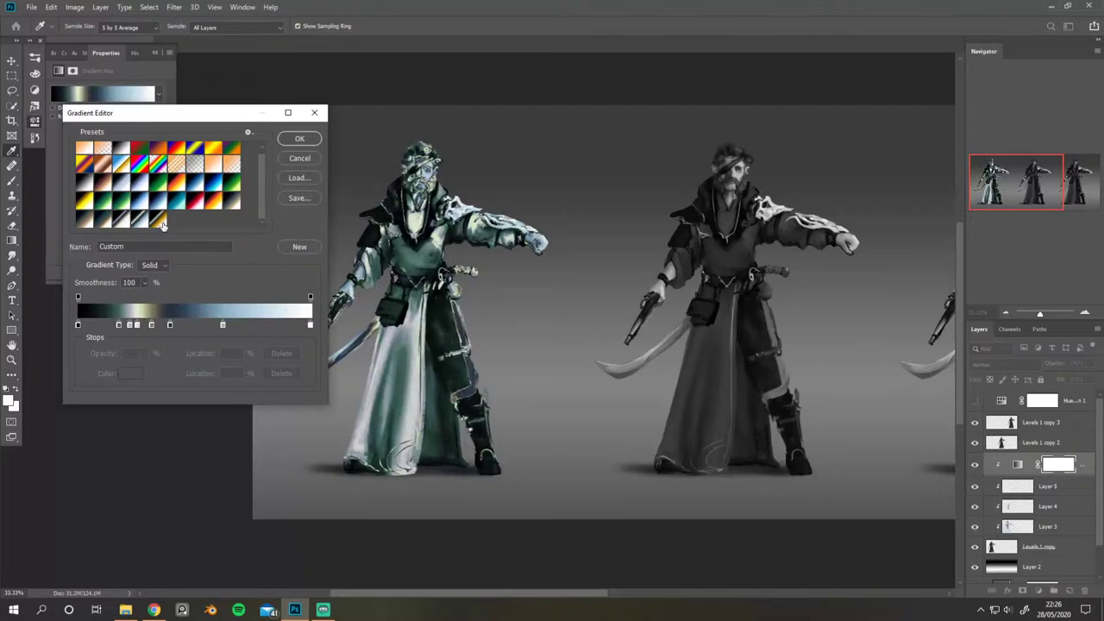
pyautogui.click(161, 222)
pyautogui.click(139, 222)
pyautogui.click(121, 220)
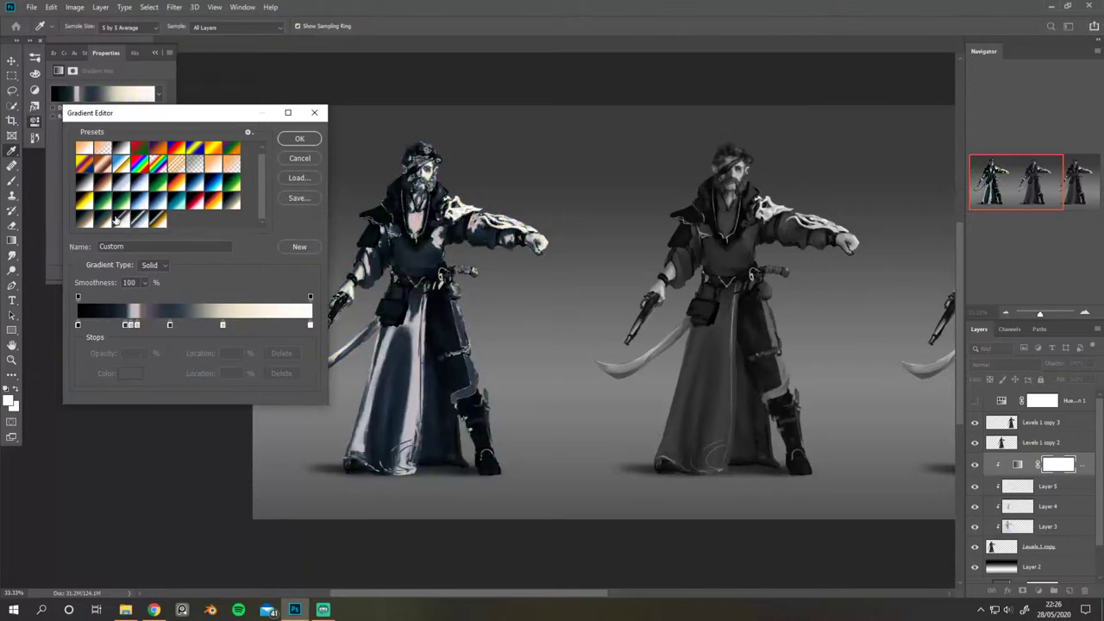
pyautogui.click(299, 139)
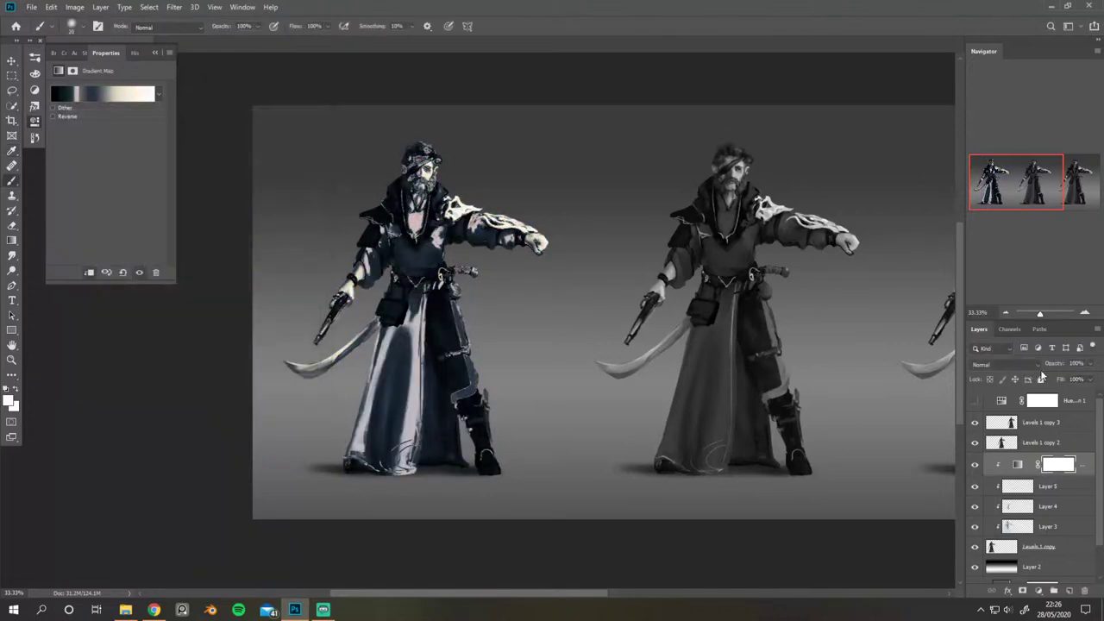
pyautogui.click(1027, 369)
pyautogui.click(984, 578)
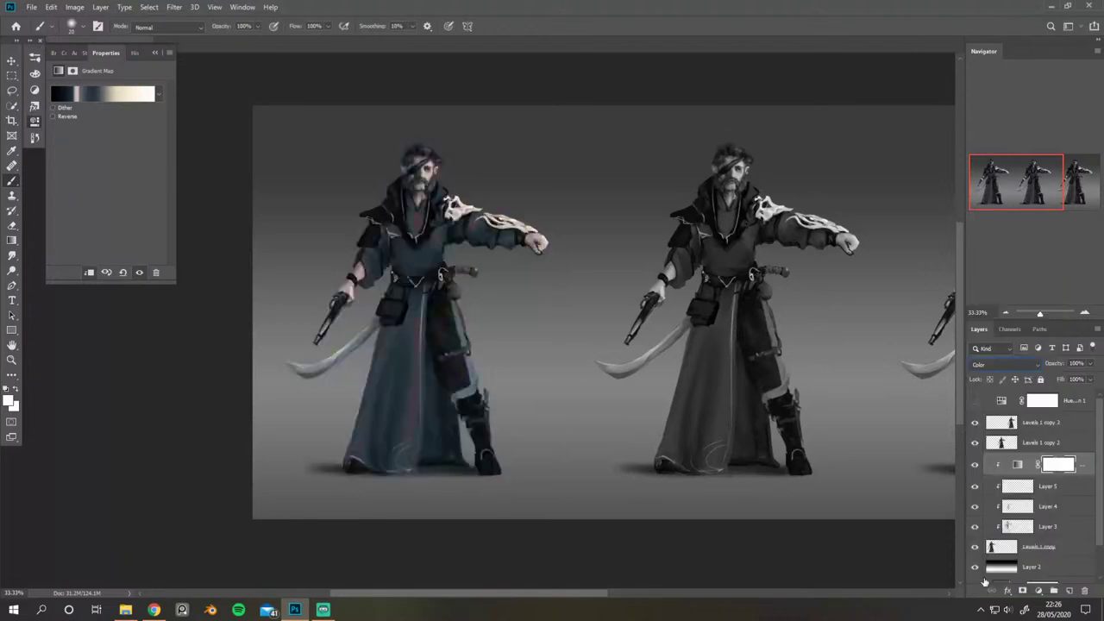
# Step: Compare the pale blue and gold custom gradients on the figure, cancel the change and delete the gradient map layer
pyautogui.click(123, 96)
pyautogui.click(140, 222)
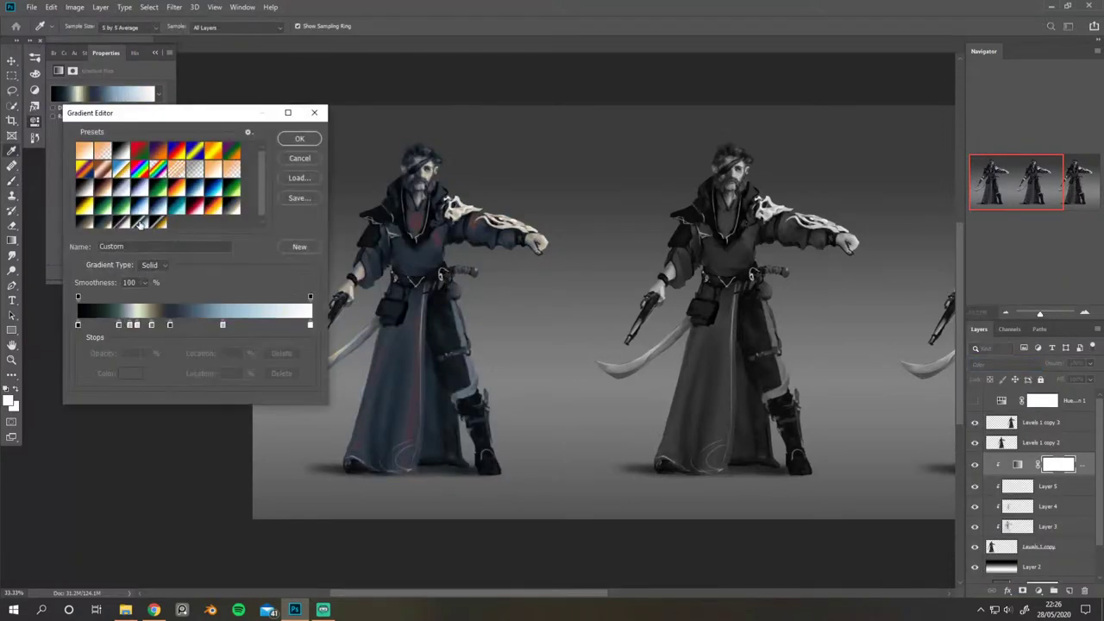
pyautogui.click(158, 223)
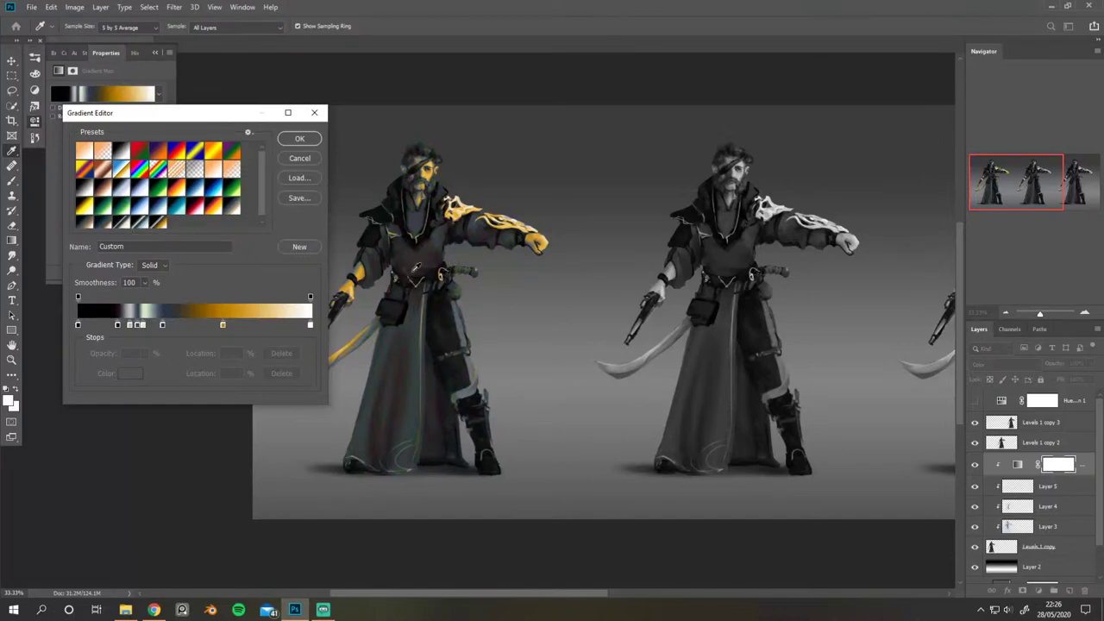
pyautogui.click(142, 223)
pyautogui.click(123, 224)
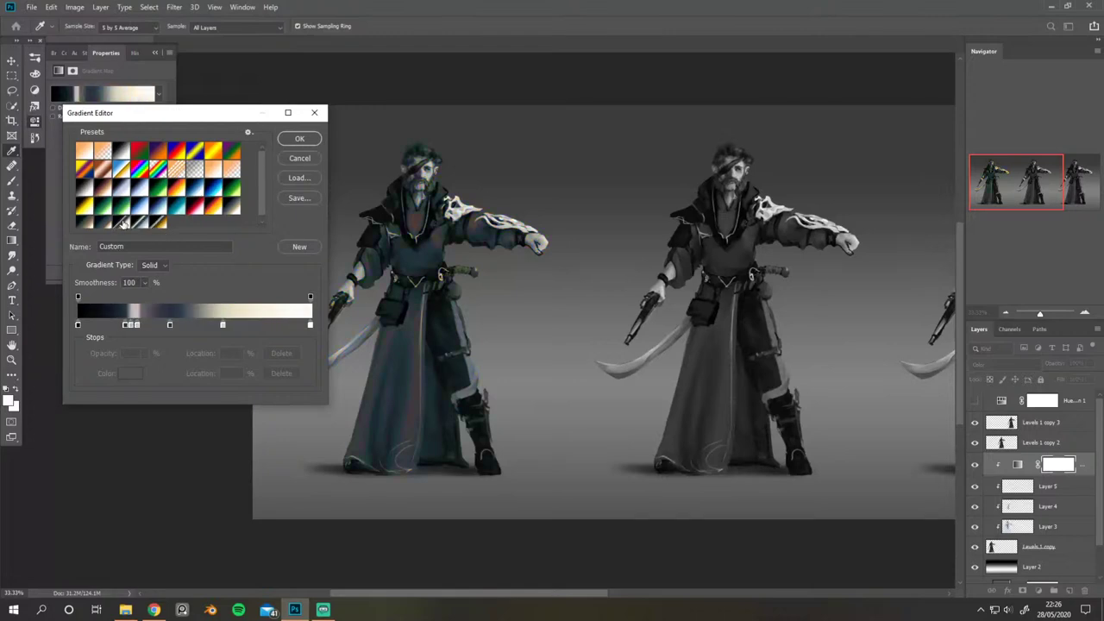
pyautogui.click(141, 223)
pyautogui.click(158, 224)
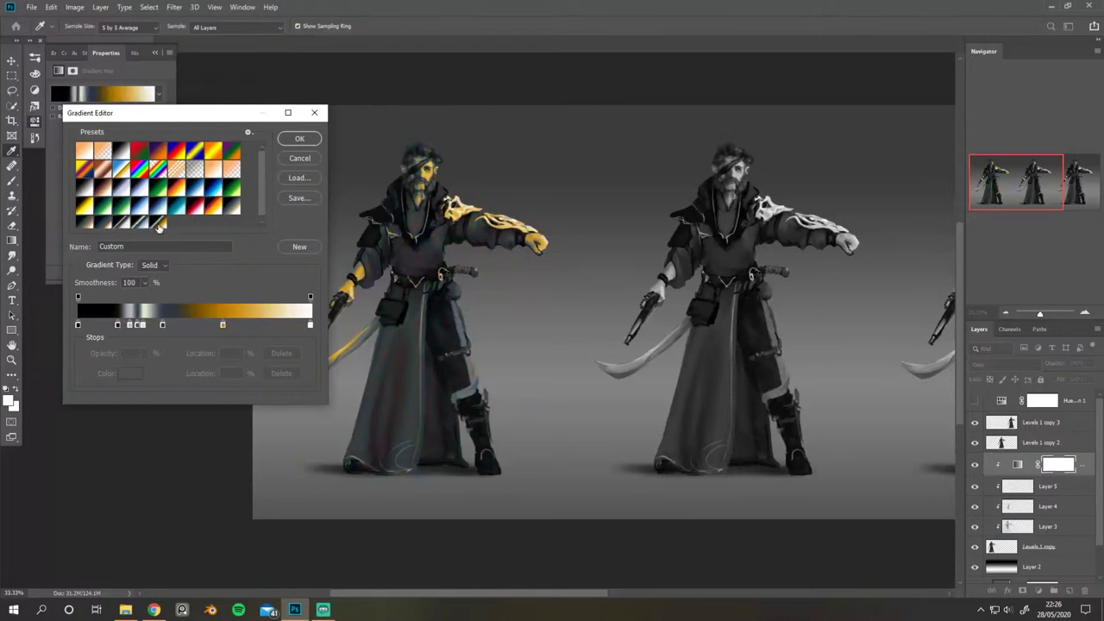
pyautogui.click(298, 160)
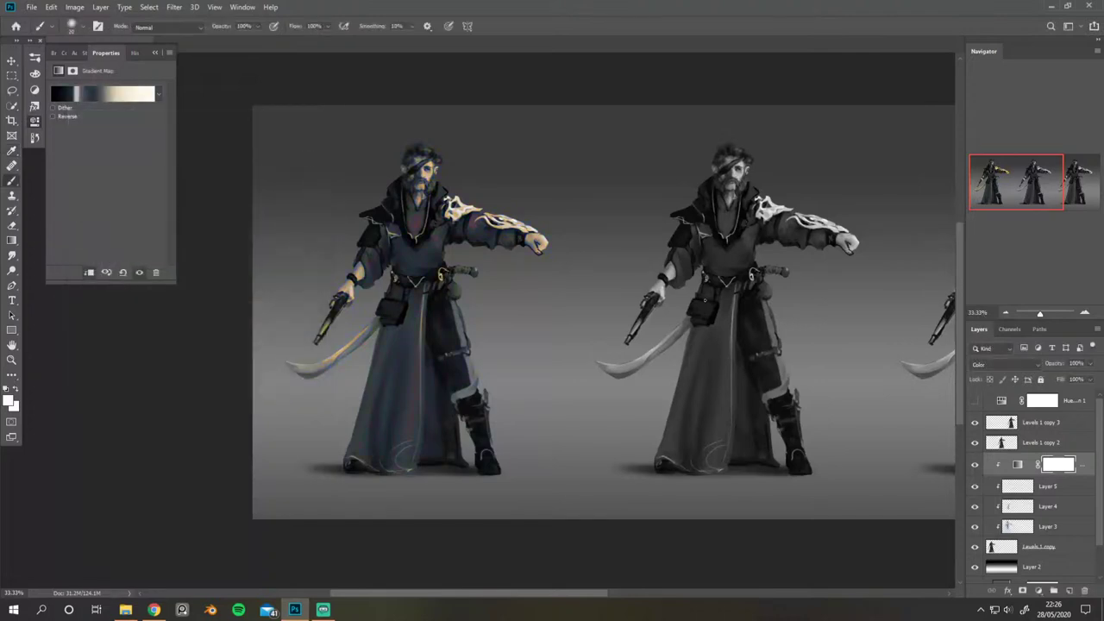
pyautogui.click(1086, 591)
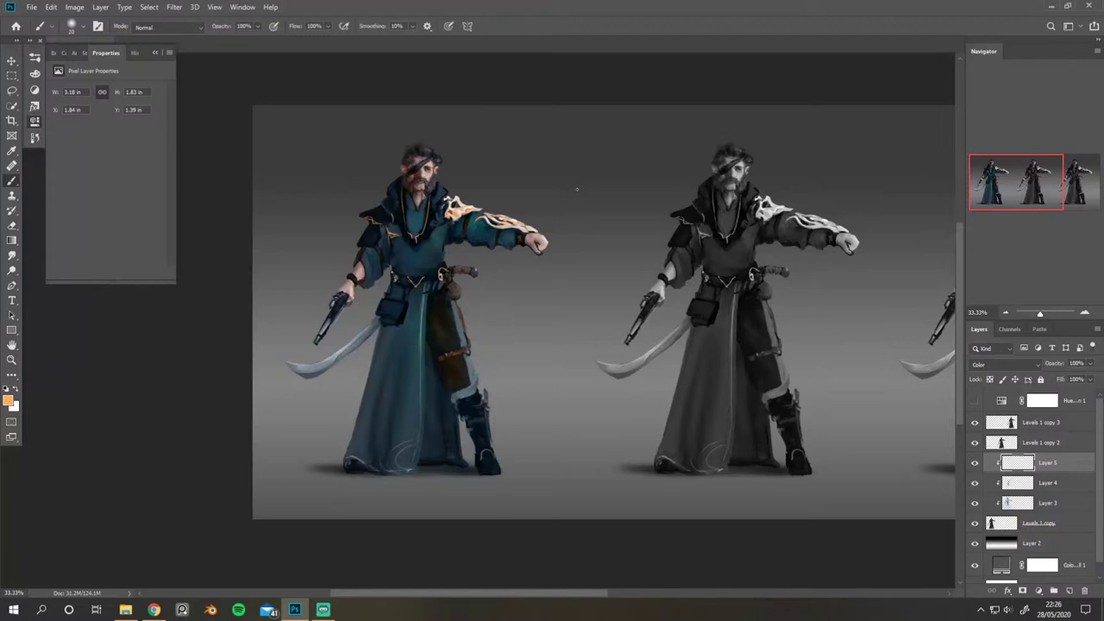
# Step: Touch up the robe's skirt beside the brown trouser leg with a dark teal, working on Layer 5 and Layer 4
pyautogui.hotkey('ctrl', '+')
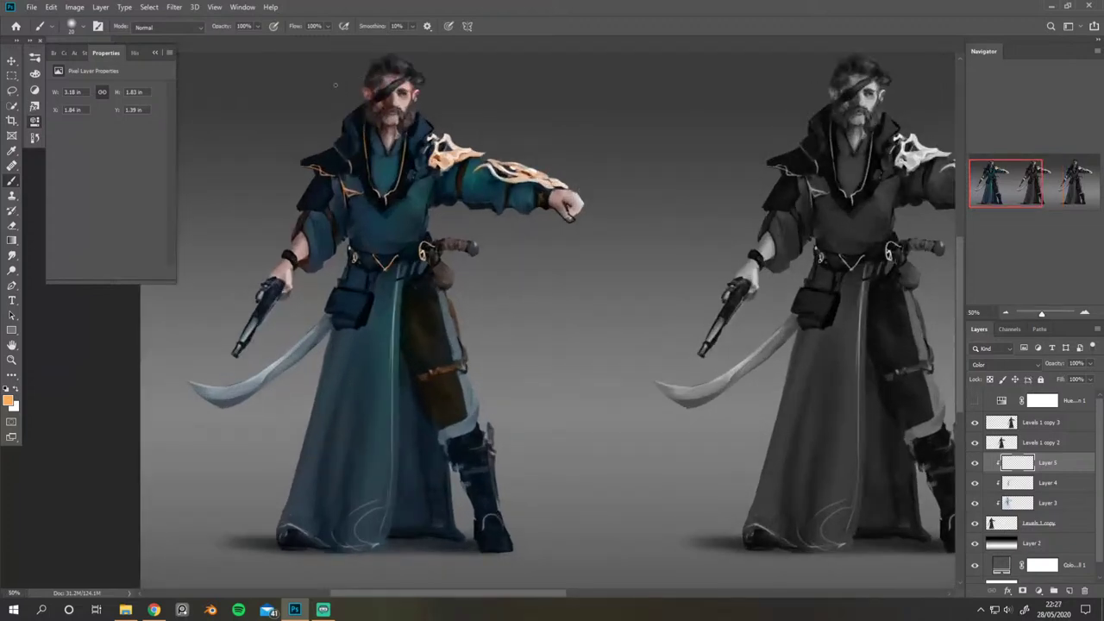
pyautogui.moveTo(329, 99)
pyautogui.mouseDown()
pyautogui.moveTo(320, 109)
pyautogui.moveTo(338, 148)
pyautogui.moveTo(333, 123)
pyautogui.moveTo(355, 125)
pyautogui.moveTo(334, 116)
pyautogui.mouseUp()
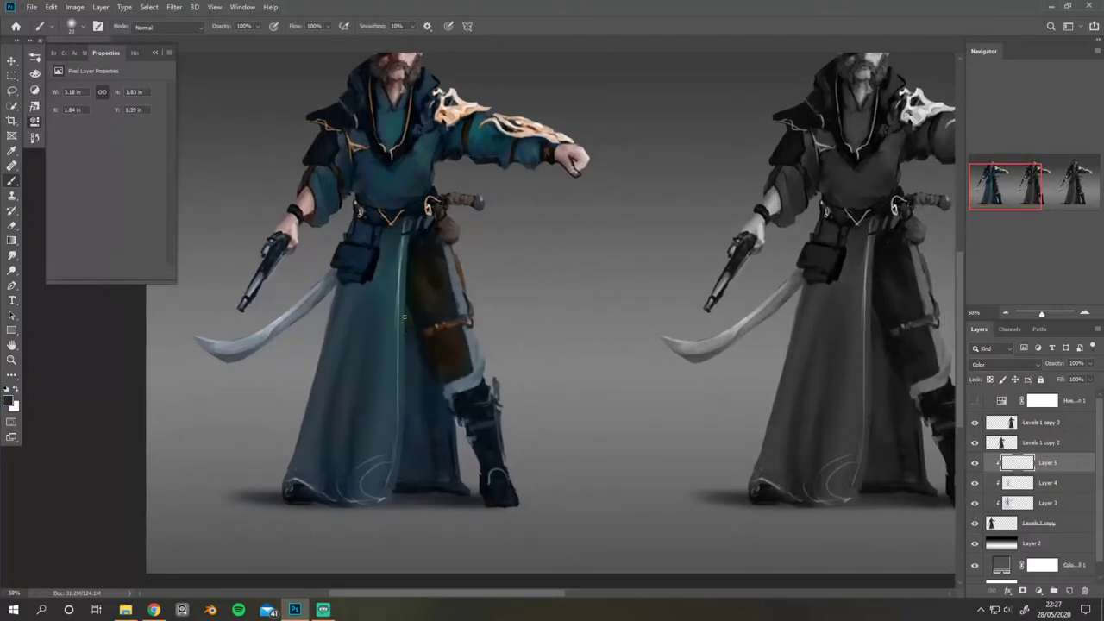
pyautogui.moveTo(408, 359); pyautogui.dragTo(419, 371)
pyautogui.click(1054, 485)
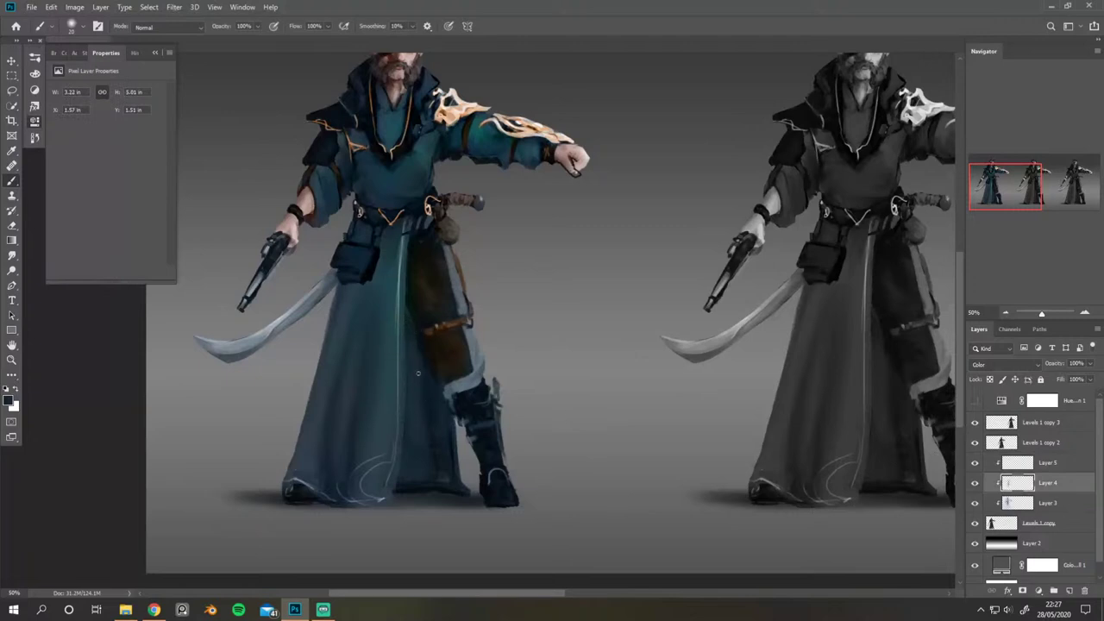
pyautogui.scroll(3, 464, 216)
# Step: Select Layer 5, flip the canvas horizontally and erase the golden orange from the shoulder and sleeve ornament
pyautogui.keyDown('ctrl'); pyautogui.click(463, 216); pyautogui.keyUp('ctrl')
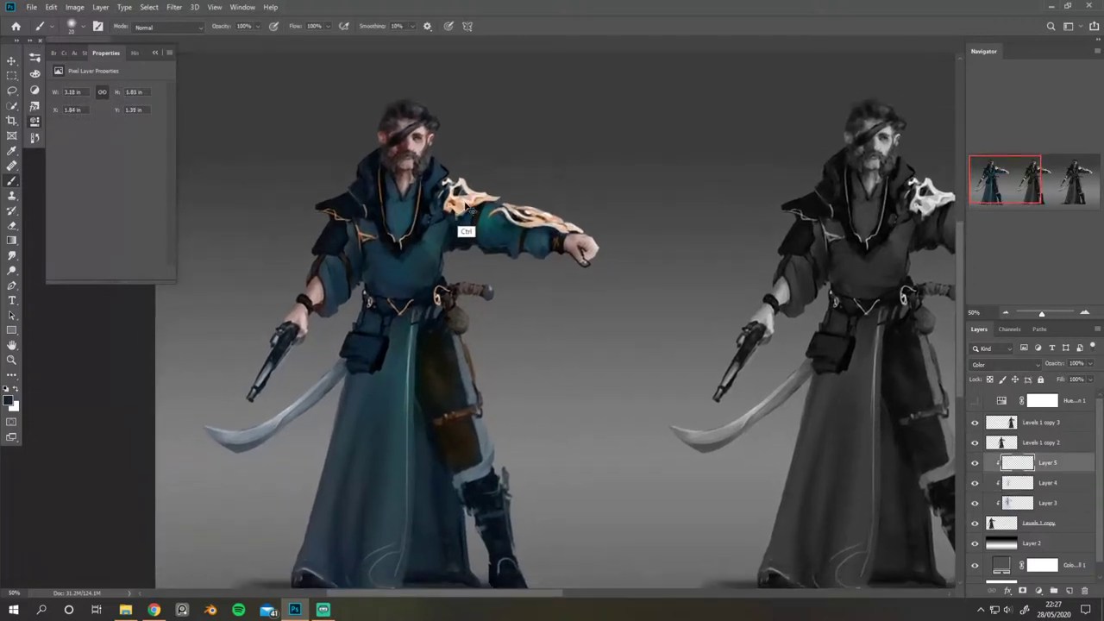
pyautogui.press('h')
pyautogui.moveTo(552, 193); pyautogui.dragTo(250, 193)
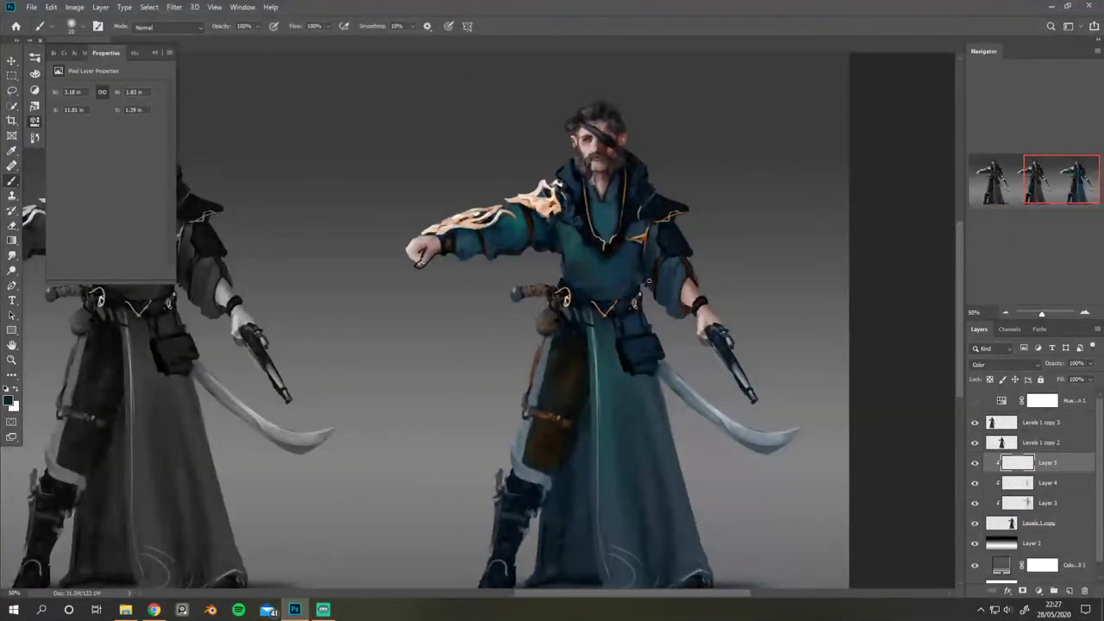
pyautogui.press('e')
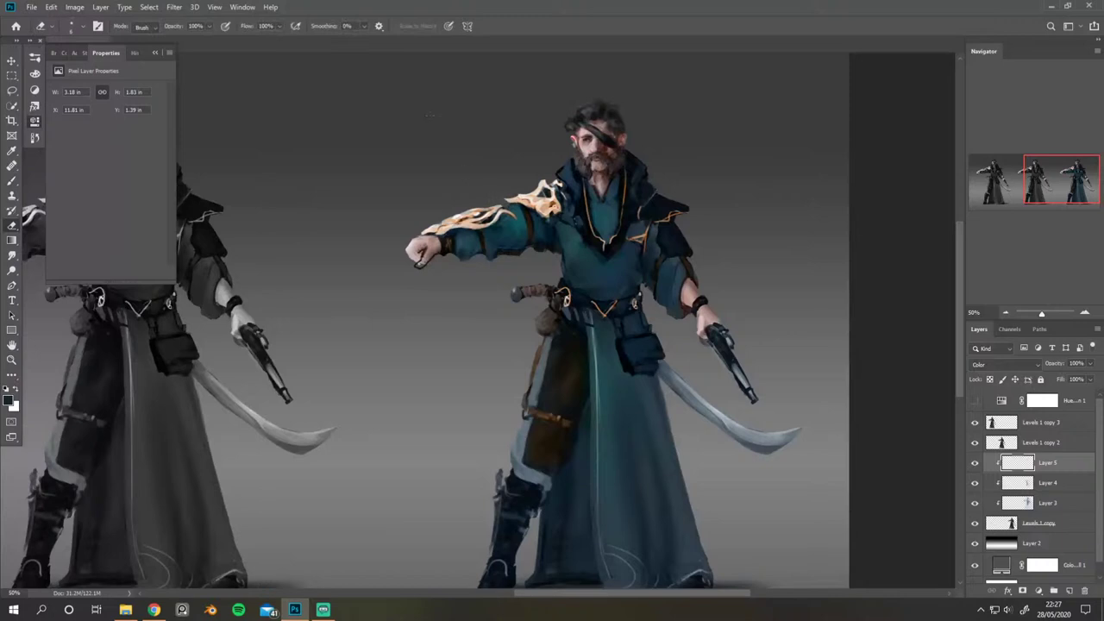
pyautogui.press(']')
pyautogui.moveTo(445, 224)
pyautogui.mouseDown()
pyautogui.moveTo(428, 228)
pyautogui.moveTo(511, 216)
pyautogui.moveTo(501, 205)
pyautogui.moveTo(515, 215)
pyautogui.moveTo(542, 182)
pyautogui.moveTo(557, 195)
pyautogui.moveTo(545, 181)
pyautogui.moveTo(539, 214)
pyautogui.moveTo(489, 196)
pyautogui.moveTo(452, 232)
pyautogui.moveTo(423, 222)
pyautogui.mouseUp()
pyautogui.hotkey('ctrl', 'z')
# Step: Add a new layer clipped above Layer 5 and set its blending mode to Color
pyautogui.click(1070, 591)
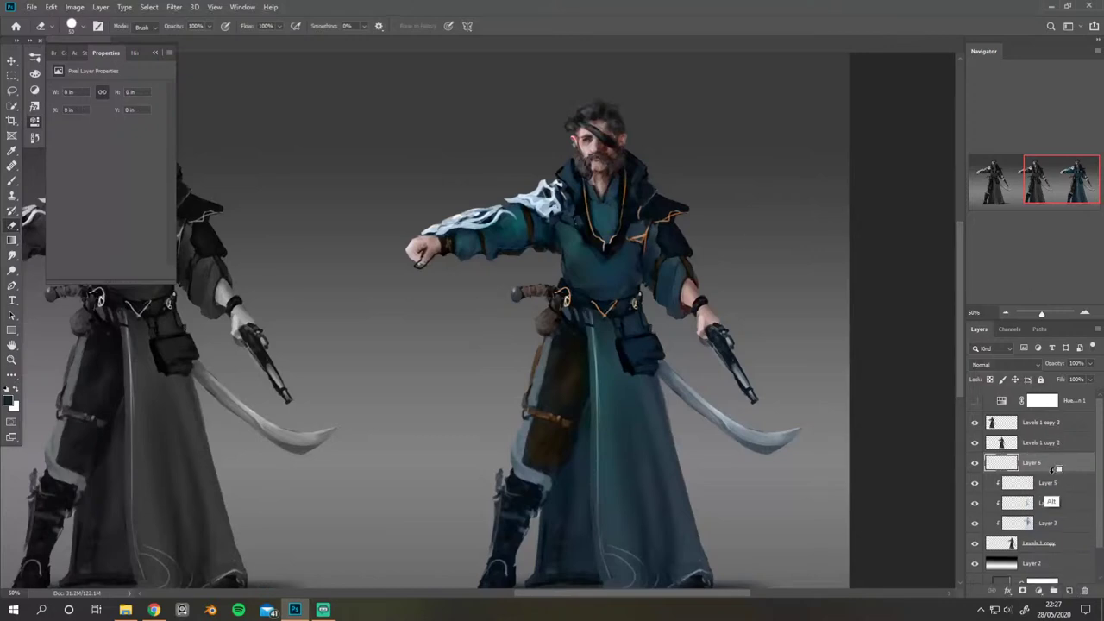
pyautogui.keyDown('alt'); pyautogui.click(1047, 467); pyautogui.keyUp('alt')
pyautogui.click(1005, 368)
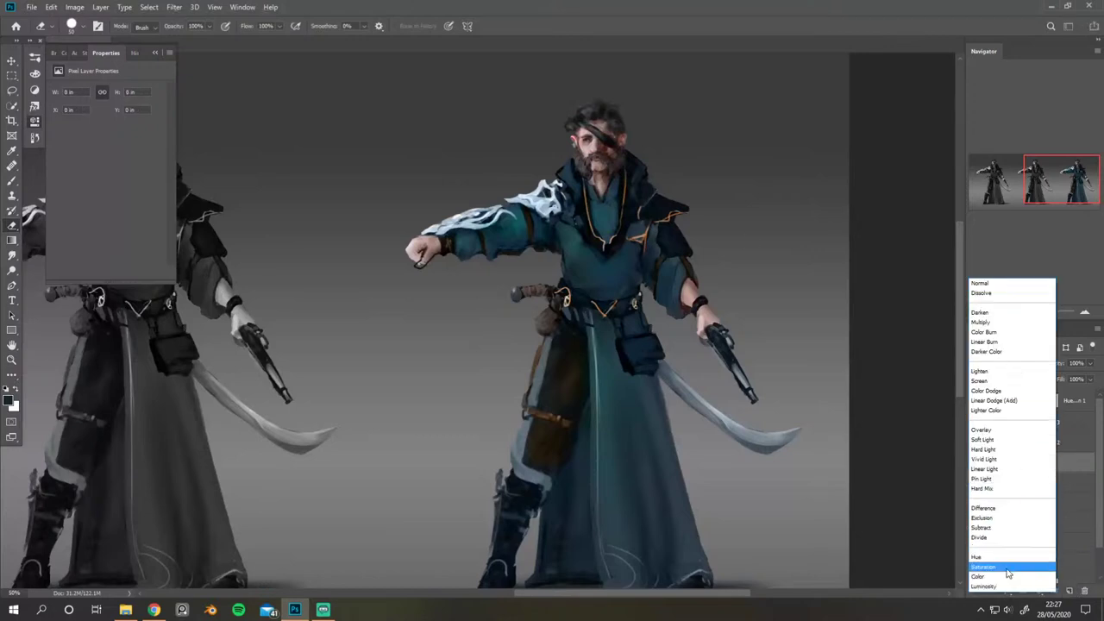
pyautogui.click(1001, 569)
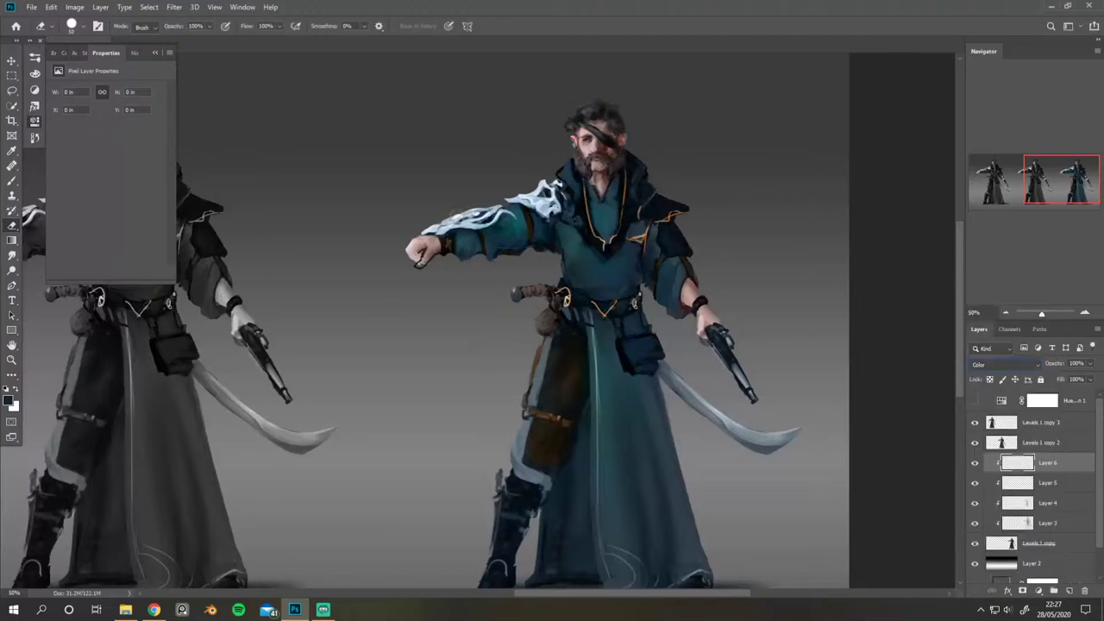
# Step: Set the foreground colour to a strong magenta pink
pyautogui.click(61, 53)
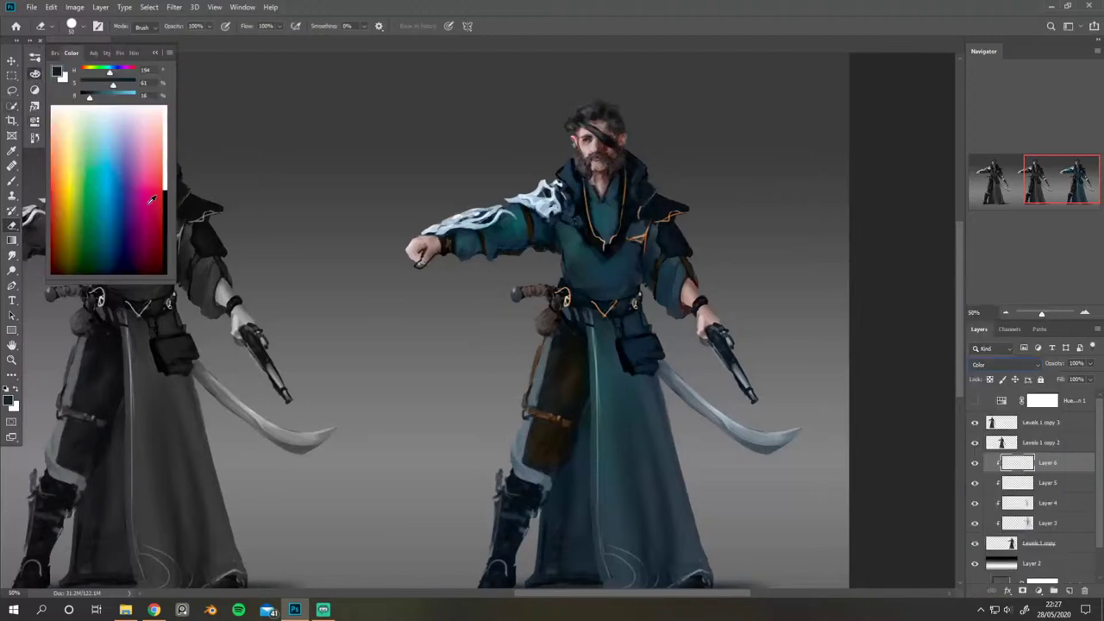
pyautogui.click(146, 189)
pyautogui.click(154, 53)
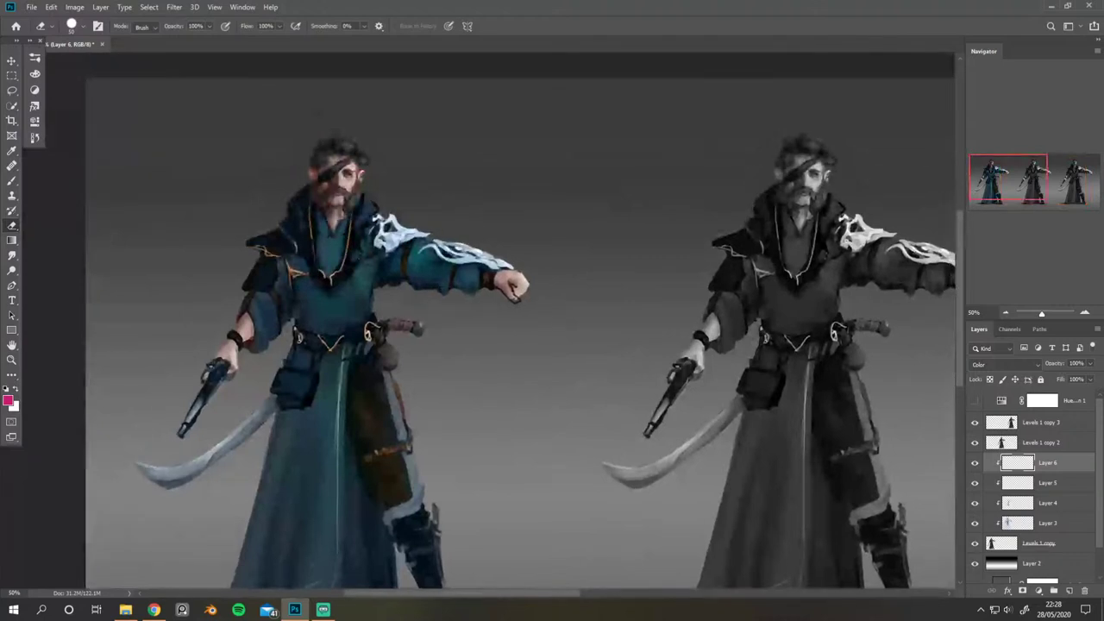
# Step: Compare the figure with Layer 6 hidden and shown, flip the canvas horizontally, and move Layer 6 below Layer 5
pyautogui.click(975, 466)
pyautogui.click(975, 466)
pyautogui.press('h')
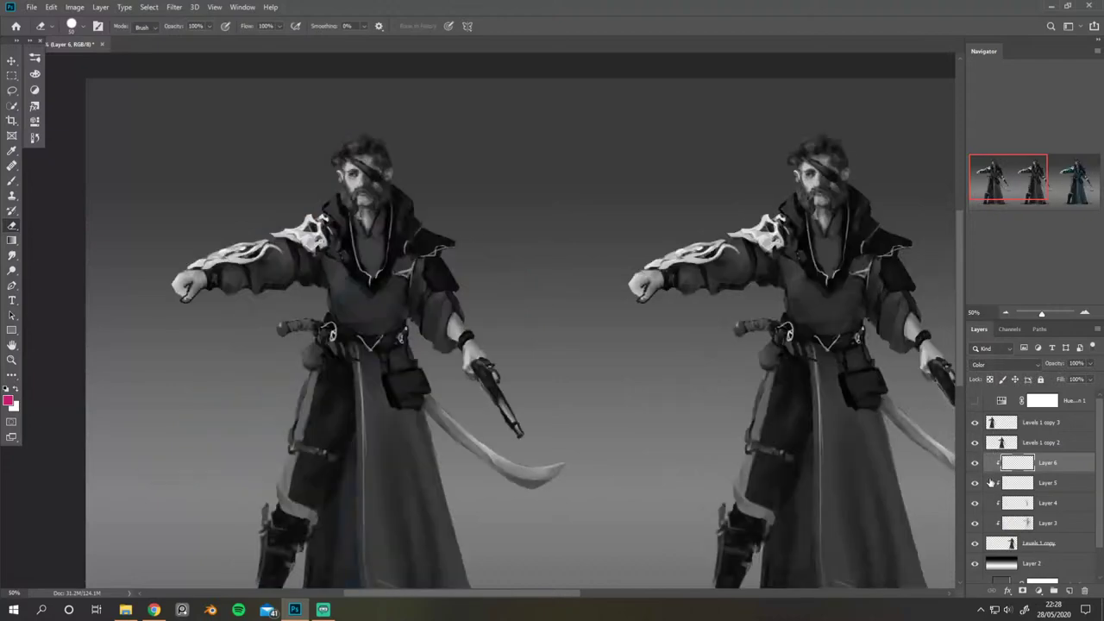
pyautogui.moveTo(388, 379); pyautogui.dragTo(336, 380)
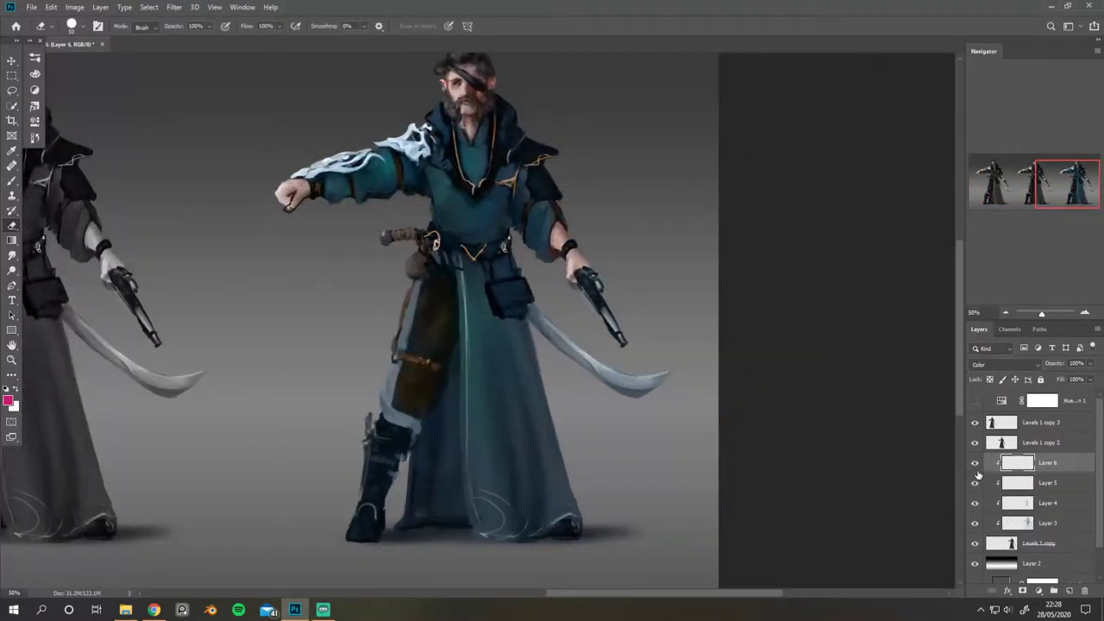
pyautogui.moveTo(975, 467); pyautogui.dragTo(976, 488)
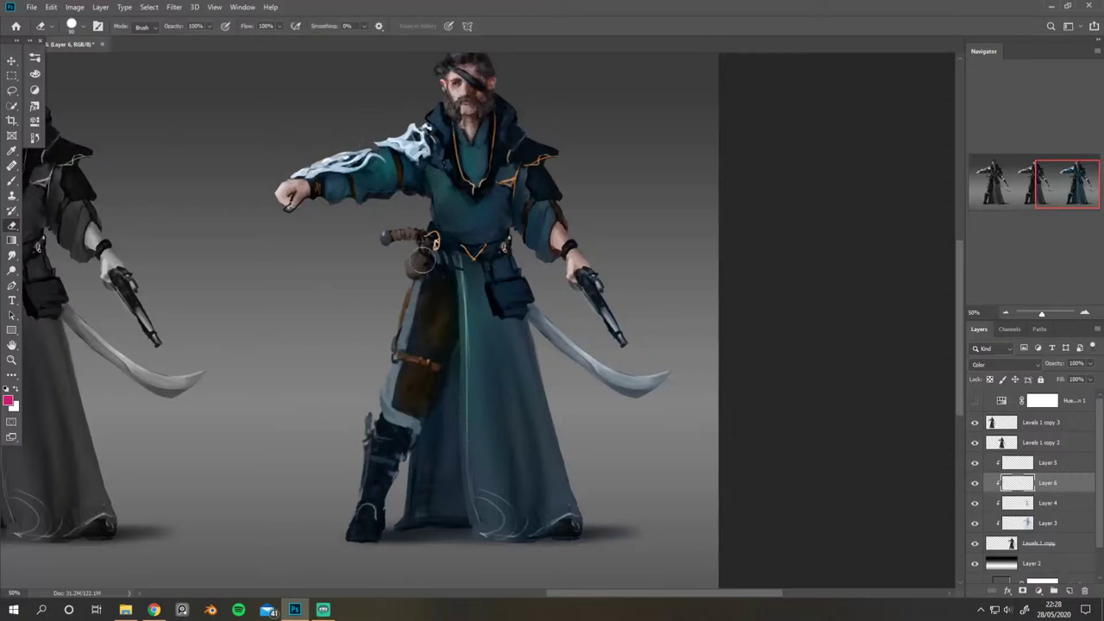
pyautogui.scroll(2, 588, 185)
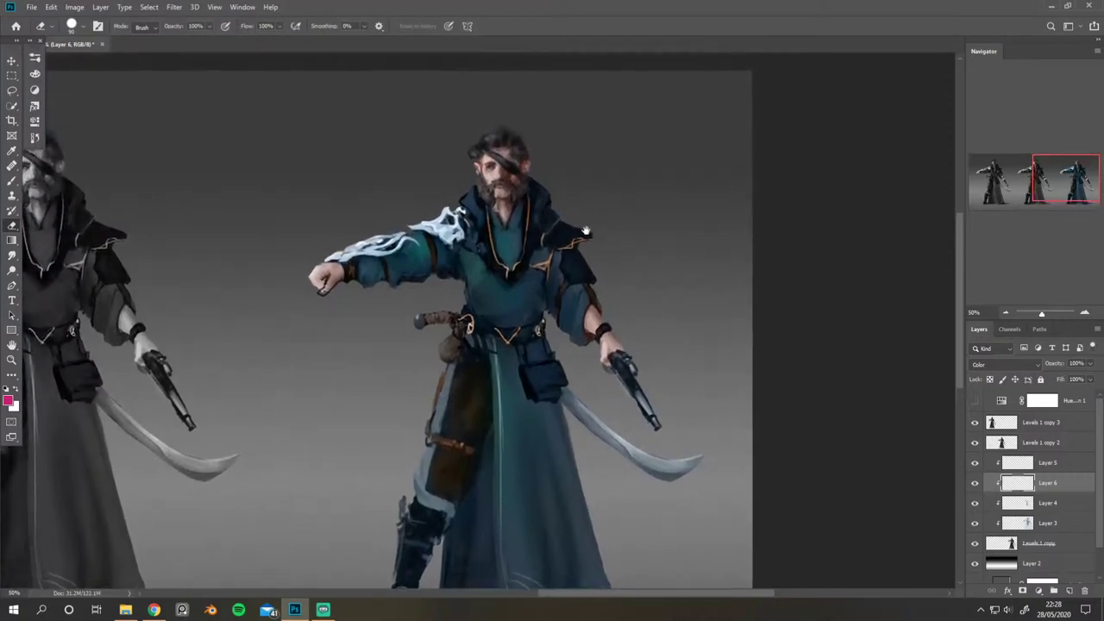
# Step: Move Layer 6 back above Layer 5 and brush magenta pink over the shoulder and sleeve ornament, flipping the canvas horizontally
pyautogui.moveTo(1048, 484); pyautogui.dragTo(1049, 466)
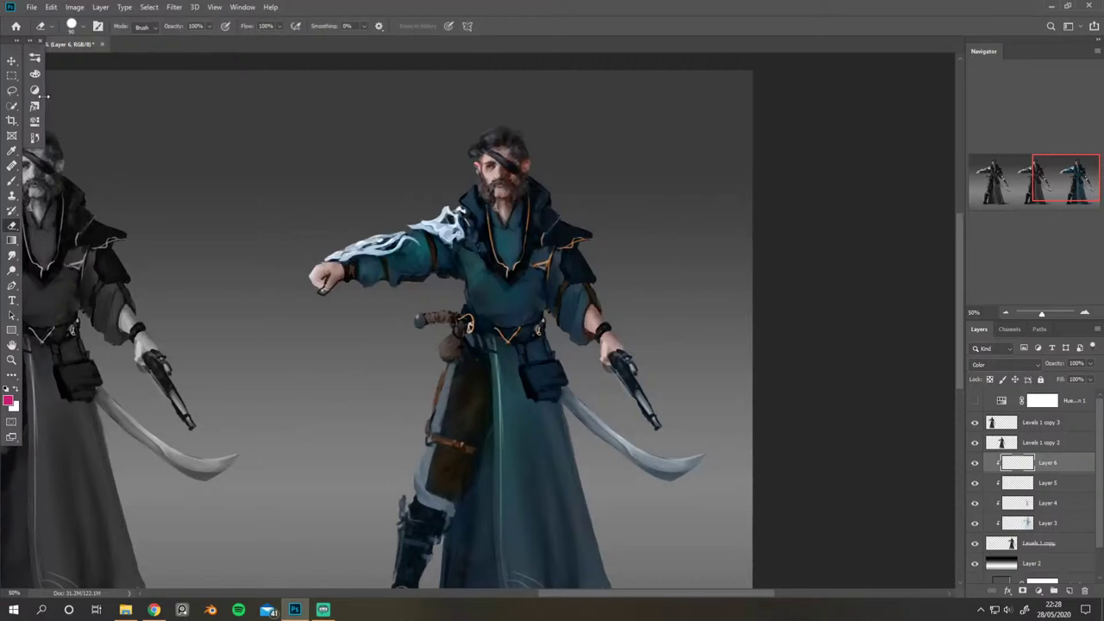
pyautogui.click(35, 56)
pyautogui.press('b')
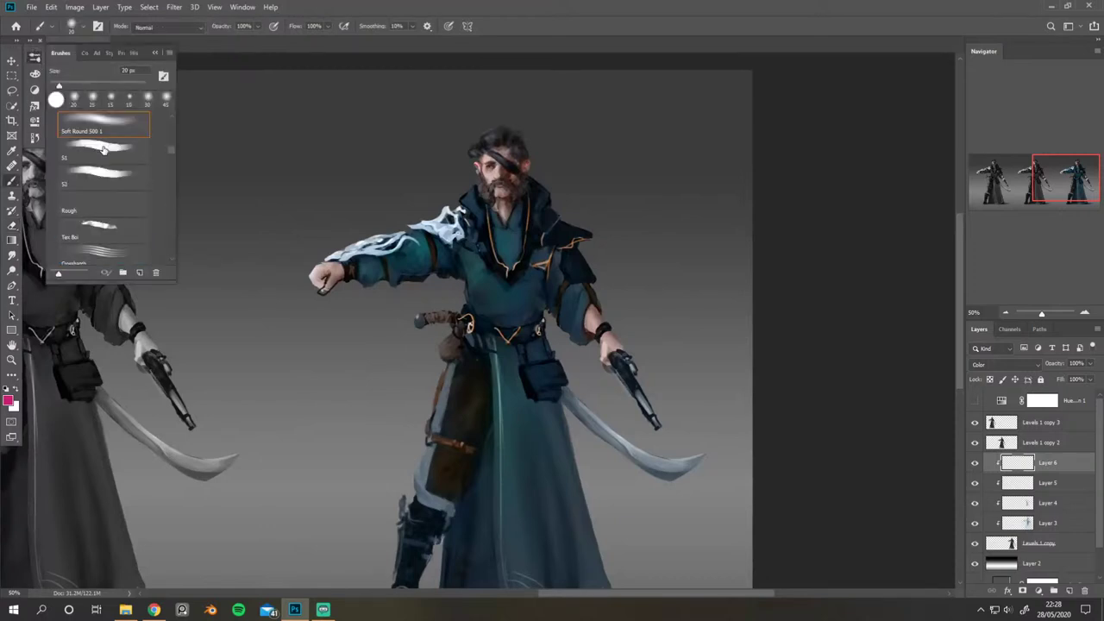
pyautogui.click(155, 53)
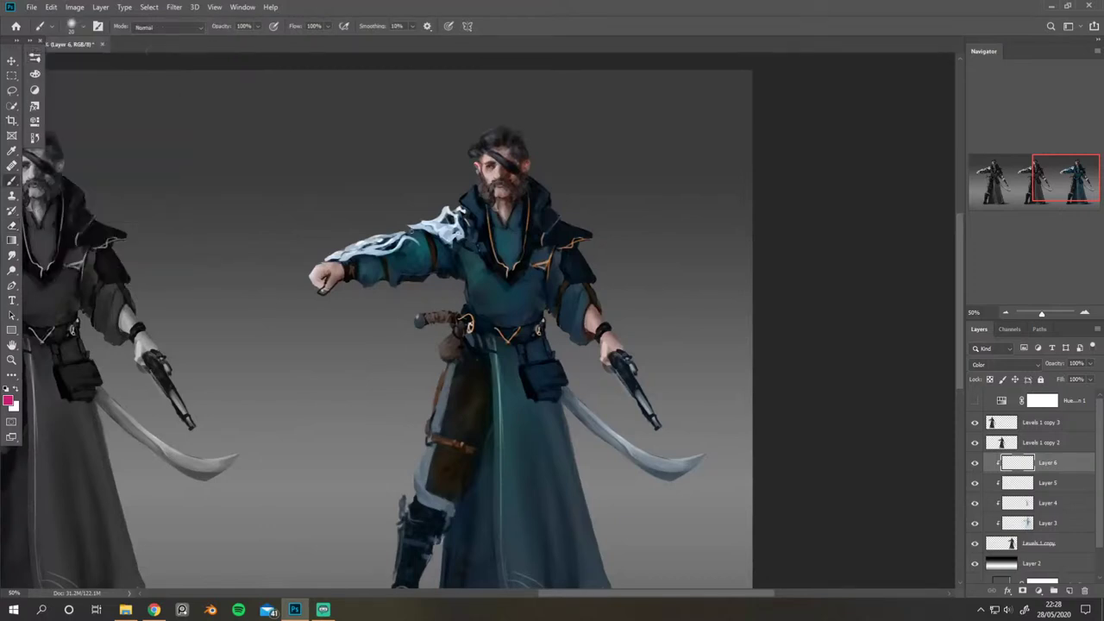
pyautogui.hotkey('ctrl', 'z')
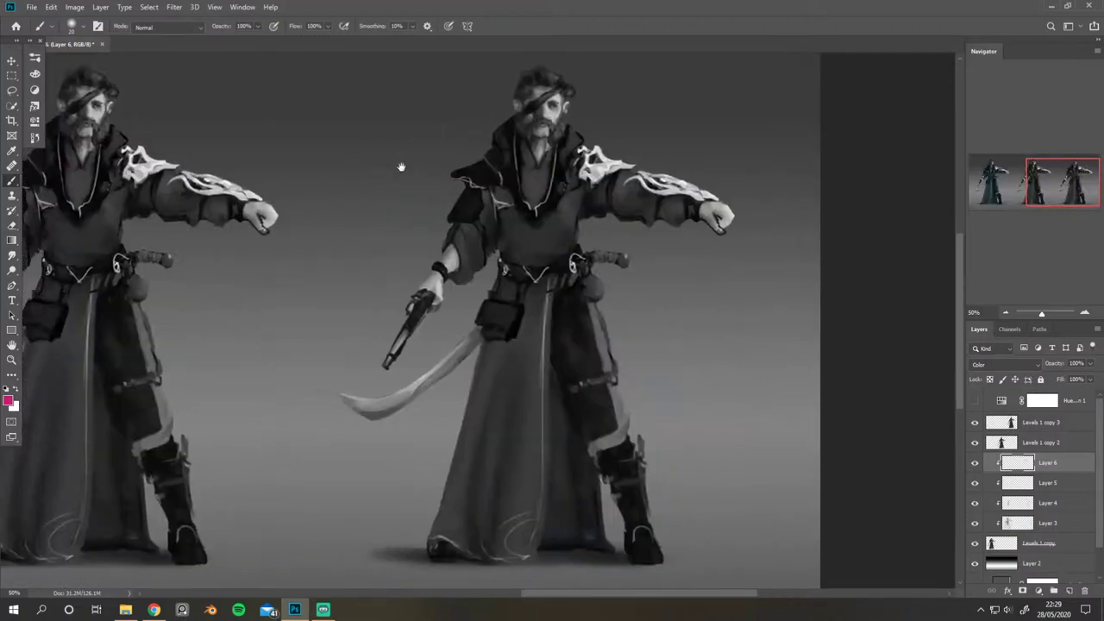
pyautogui.moveTo(400, 167); pyautogui.dragTo(521, 172)
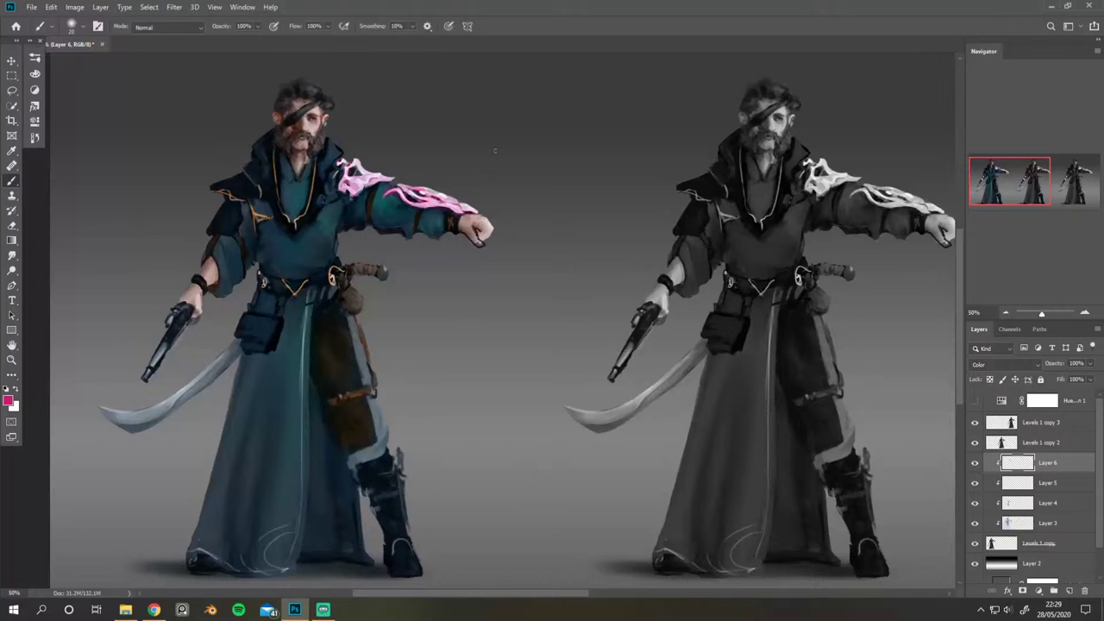
pyautogui.moveTo(512, 163); pyautogui.dragTo(523, 173)
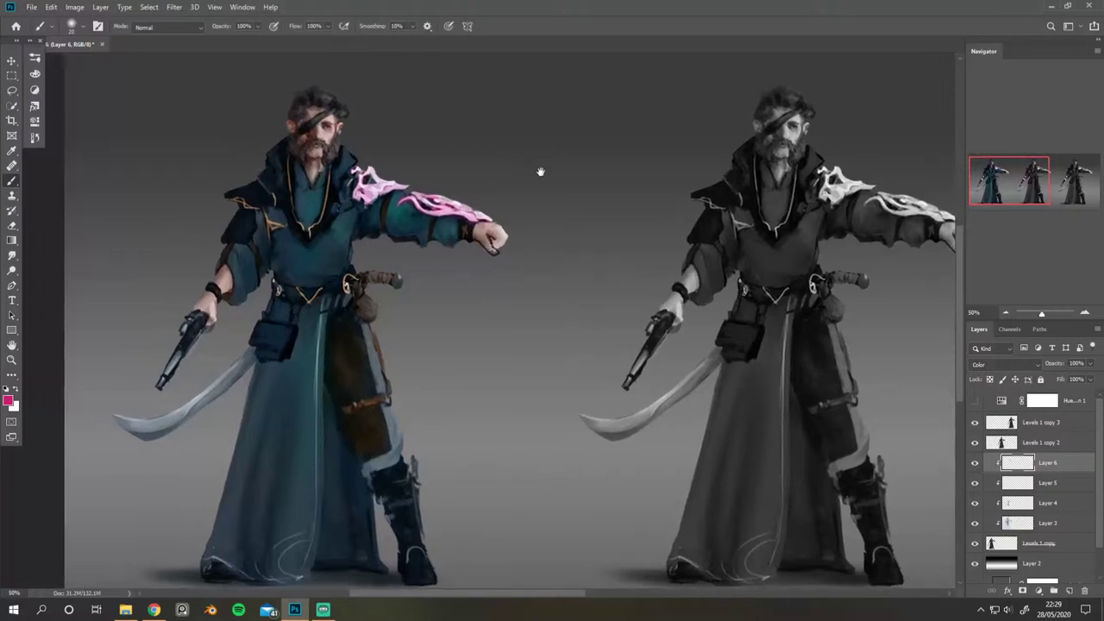
# Step: Shift the pink ornament on Layer 6 to a pale bone tone using Hue/Saturation with Hue +44 and Saturation -71
pyautogui.hotkey('ctrl', 'u')
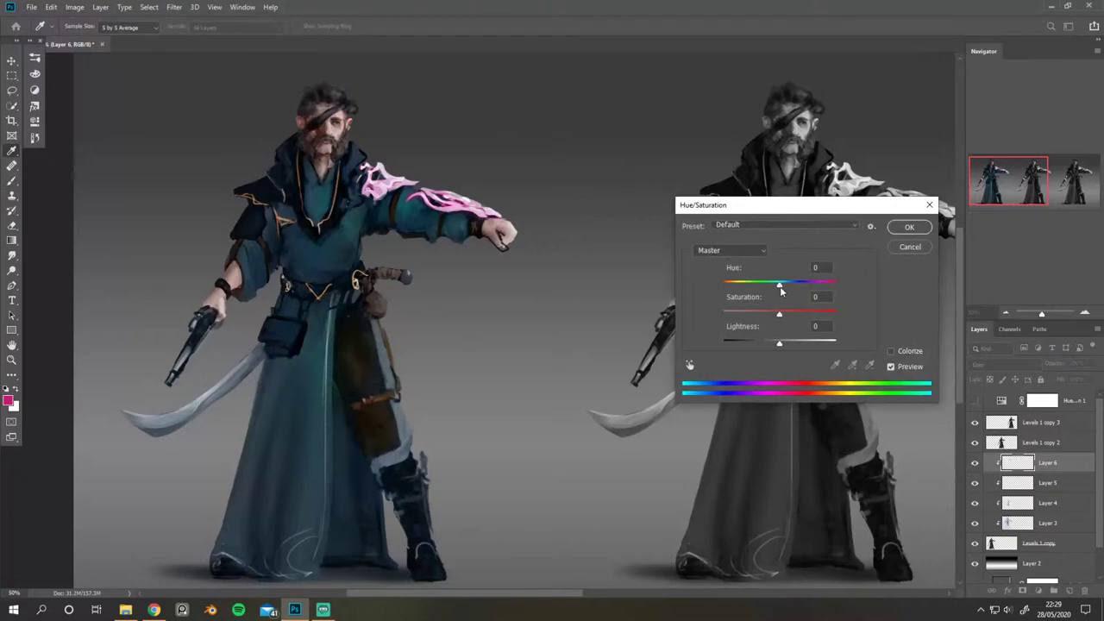
pyautogui.moveTo(779, 285); pyautogui.dragTo(802, 284)
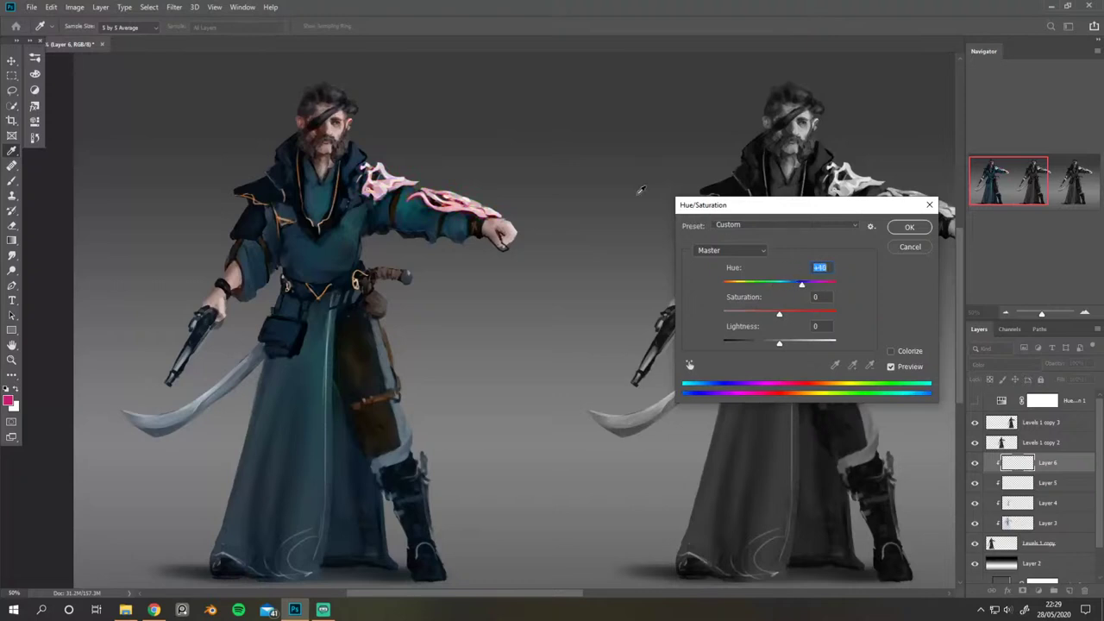
pyautogui.hotkey('ctrl', '-')
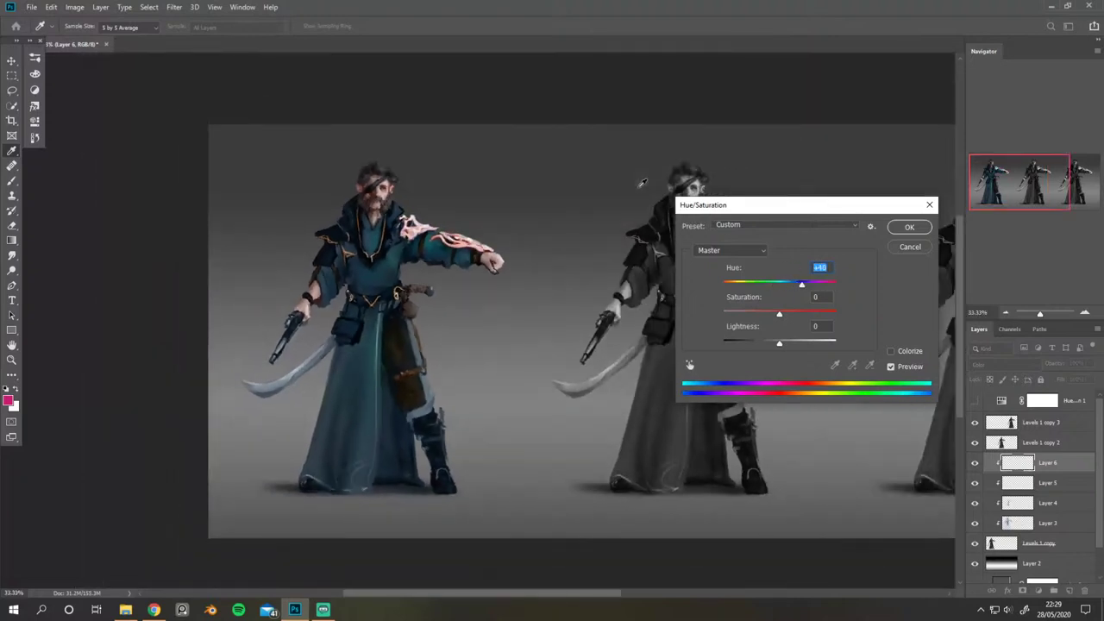
pyautogui.moveTo(803, 284); pyautogui.dragTo(732, 267)
pyautogui.moveTo(727, 285); pyautogui.dragTo(699, 316)
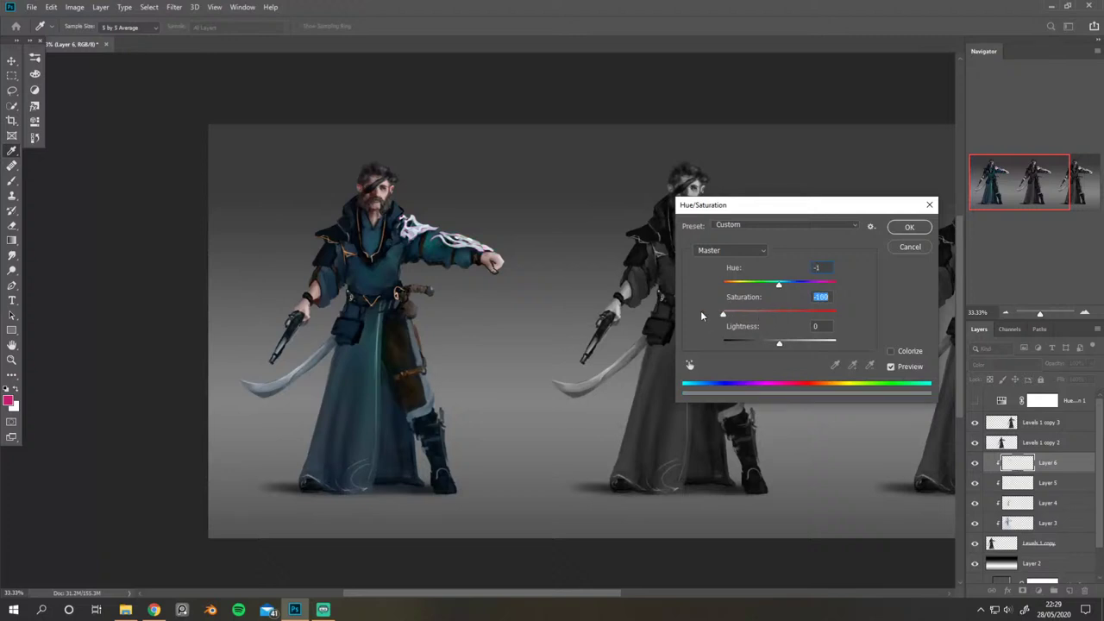
pyautogui.moveTo(720, 314); pyautogui.dragTo(730, 314)
pyautogui.moveTo(778, 284)
pyautogui.mouseDown()
pyautogui.moveTo(691, 283)
pyautogui.moveTo(838, 284)
pyautogui.moveTo(788, 285)
pyautogui.mouseUp()
pyautogui.moveTo(729, 314); pyautogui.dragTo(746, 316)
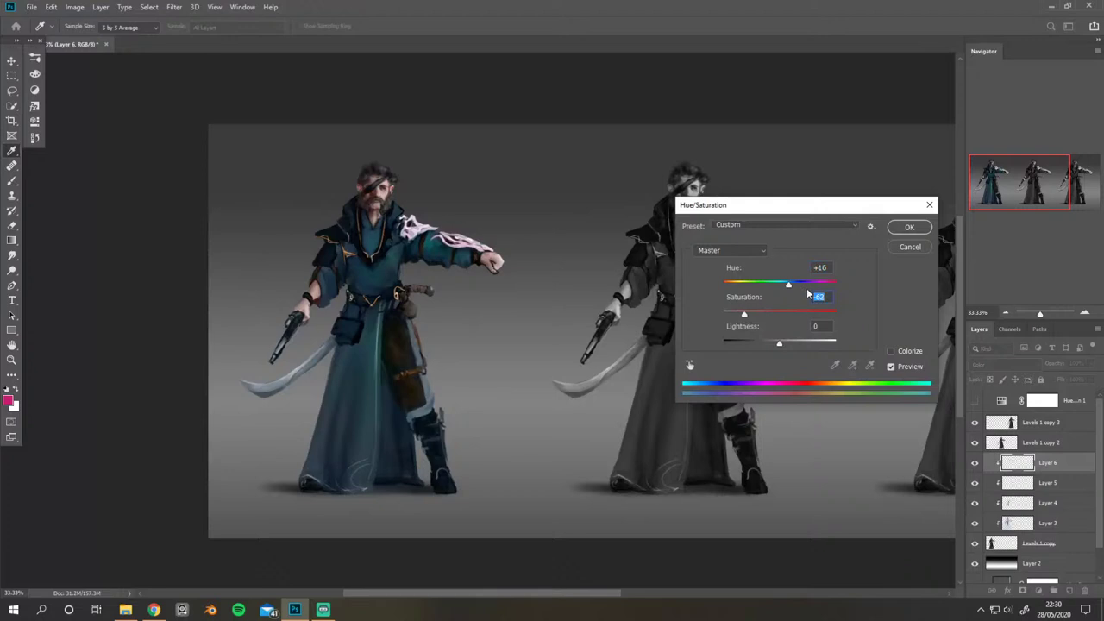
pyautogui.moveTo(786, 286); pyautogui.dragTo(806, 285)
pyautogui.moveTo(745, 316); pyautogui.dragTo(739, 317)
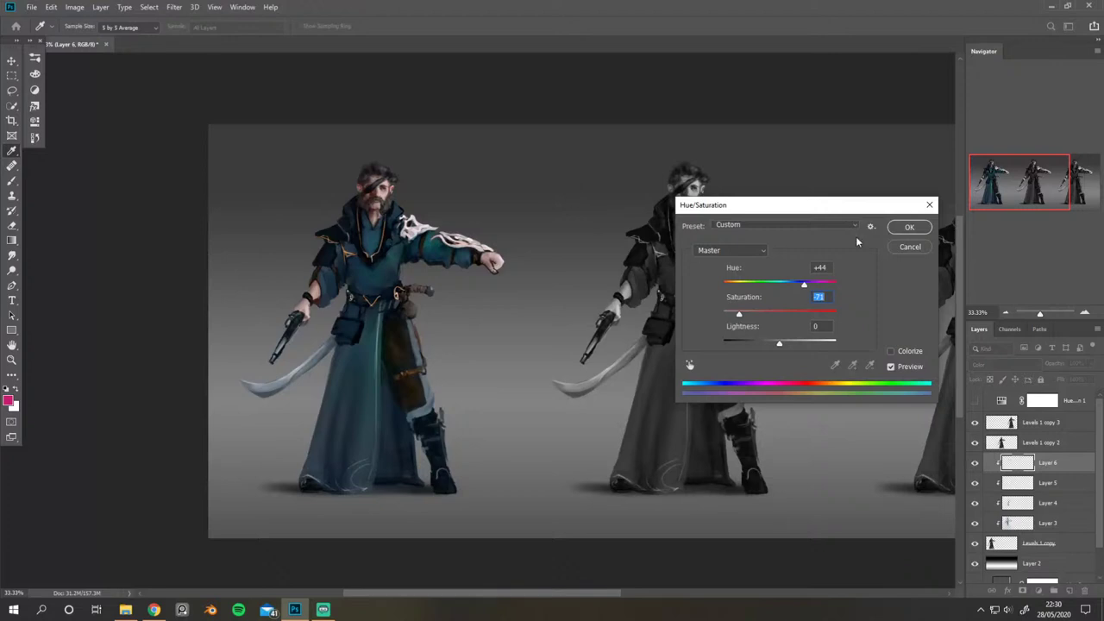
pyautogui.click(909, 227)
pyautogui.press('b')
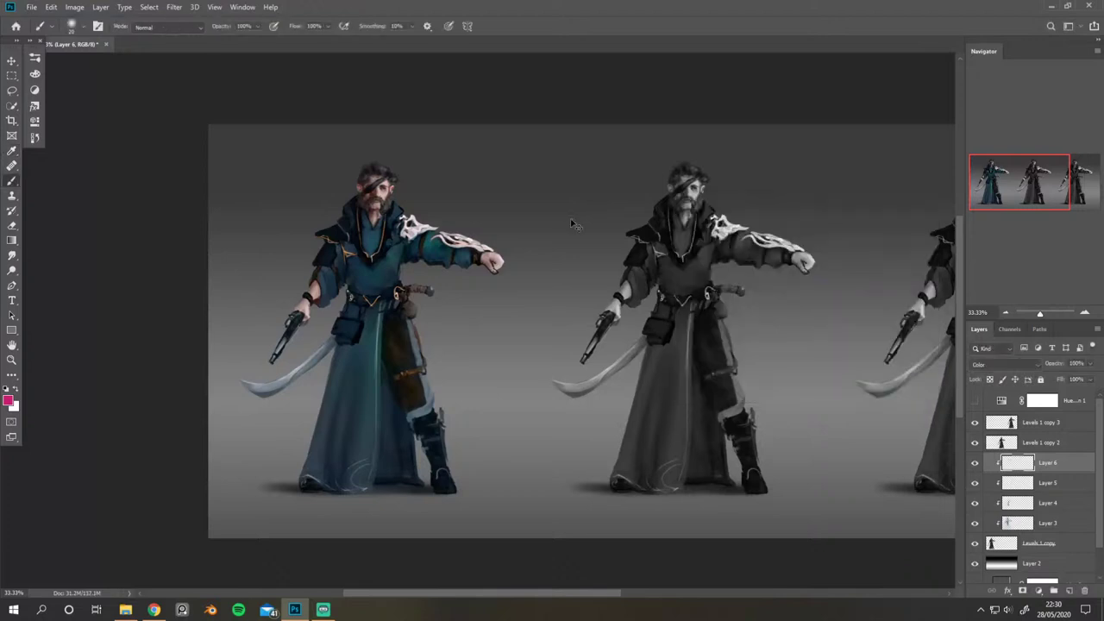
# Step: Flip the canvas horizontally and rename Layer 3 to Skin/Base
pyautogui.hotkey('ctrl', 'alt', 'h')
pyautogui.moveTo(819, 226); pyautogui.dragTo(622, 216)
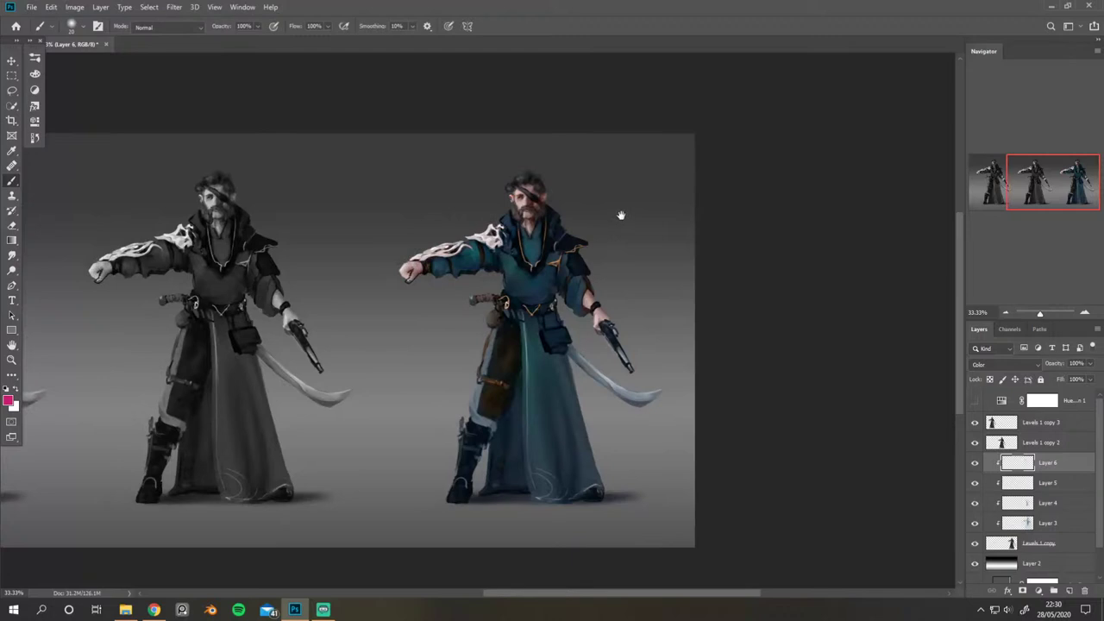
pyautogui.moveTo(620, 215); pyautogui.dragTo(619, 146)
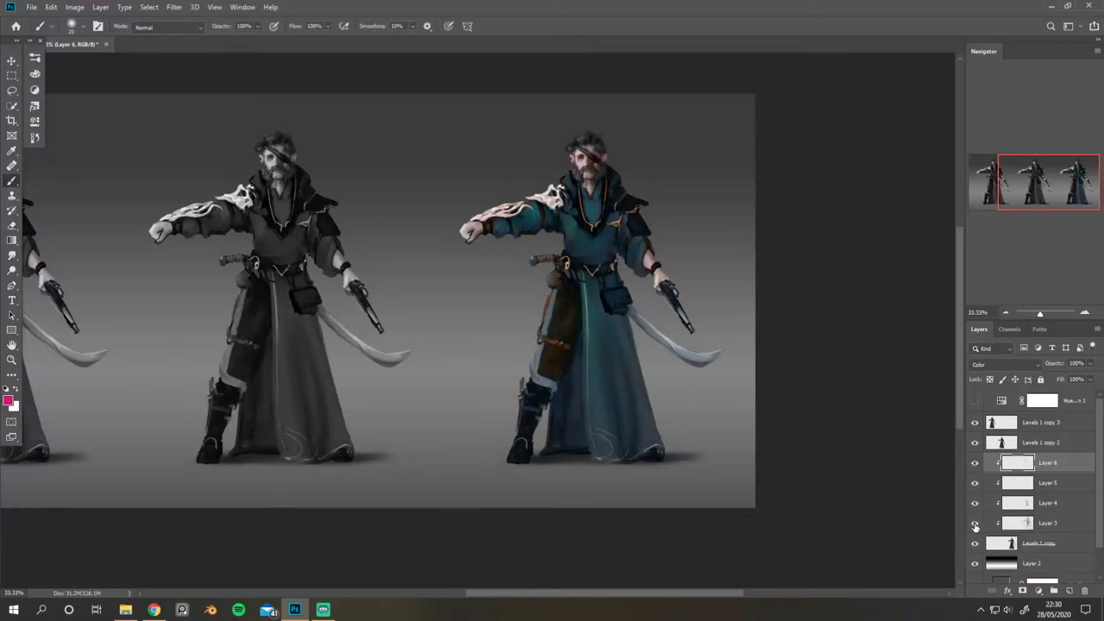
pyautogui.doubleClick(1045, 524)
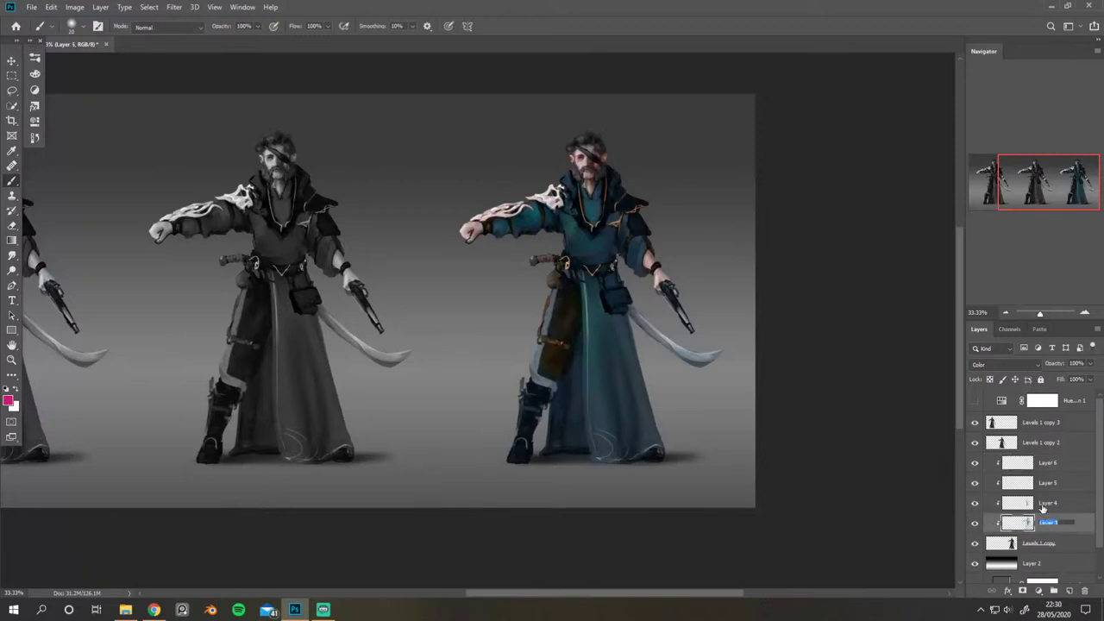
pyautogui.write('Skin/Base')
pyautogui.press('Return')
# Step: Check what Layer 4 colours by toggling its visibility, and rename it Cloth
pyautogui.click(976, 505)
pyautogui.doubleClick(1047, 503)
pyautogui.write('Cl')
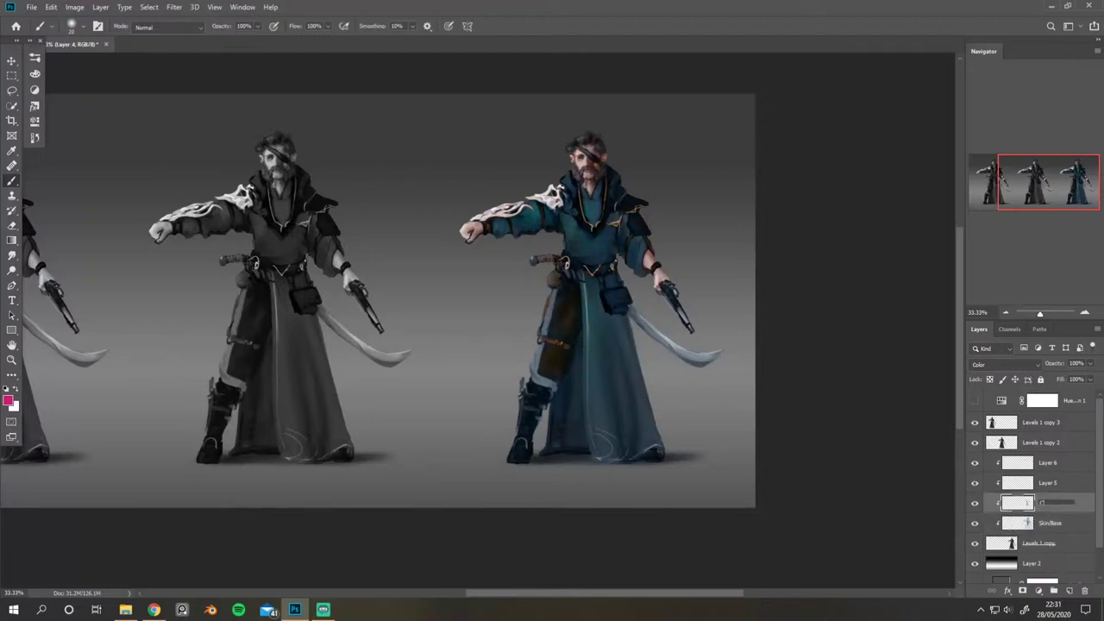
pyautogui.write('oth')
pyautogui.press('Return')
# Step: Rename Layer 5 to Trim and Layer 6 to Bone
pyautogui.click(975, 484)
pyautogui.doubleClick(1048, 483)
pyautogui.write('Tr')
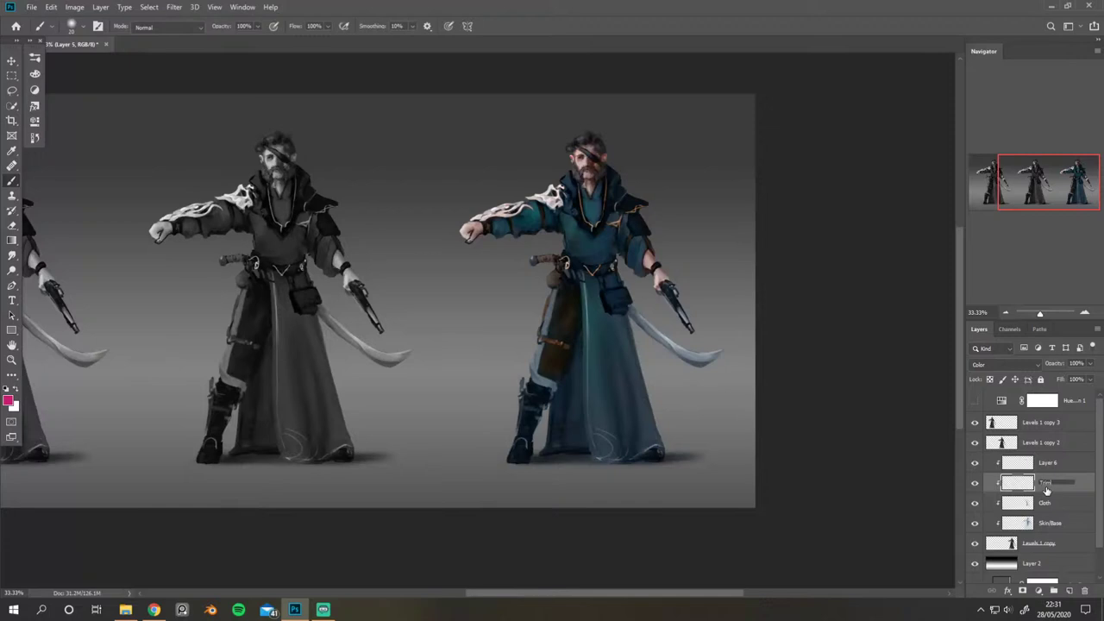
pyautogui.write('im')
pyautogui.press('Return')
pyautogui.doubleClick(1054, 463)
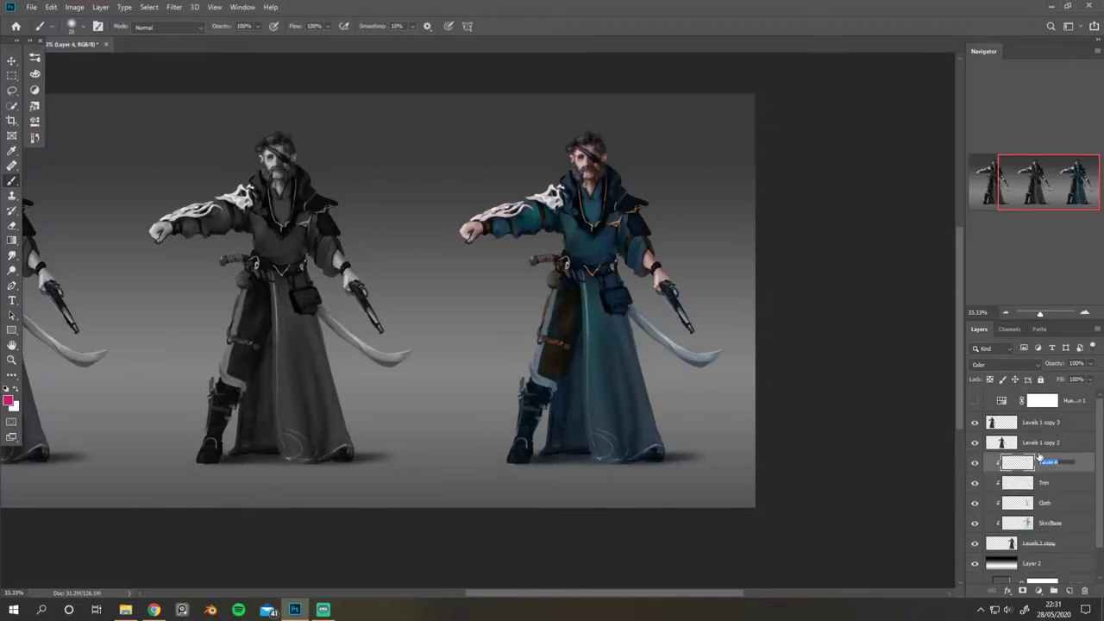
pyautogui.write('Bone')
pyautogui.press('Return')
# Step: On the Trim layer, sample the gold-orange of the belt ornament and paint it along the robe's front seam, curved hem pattern and hem edge
pyautogui.click(1050, 484)
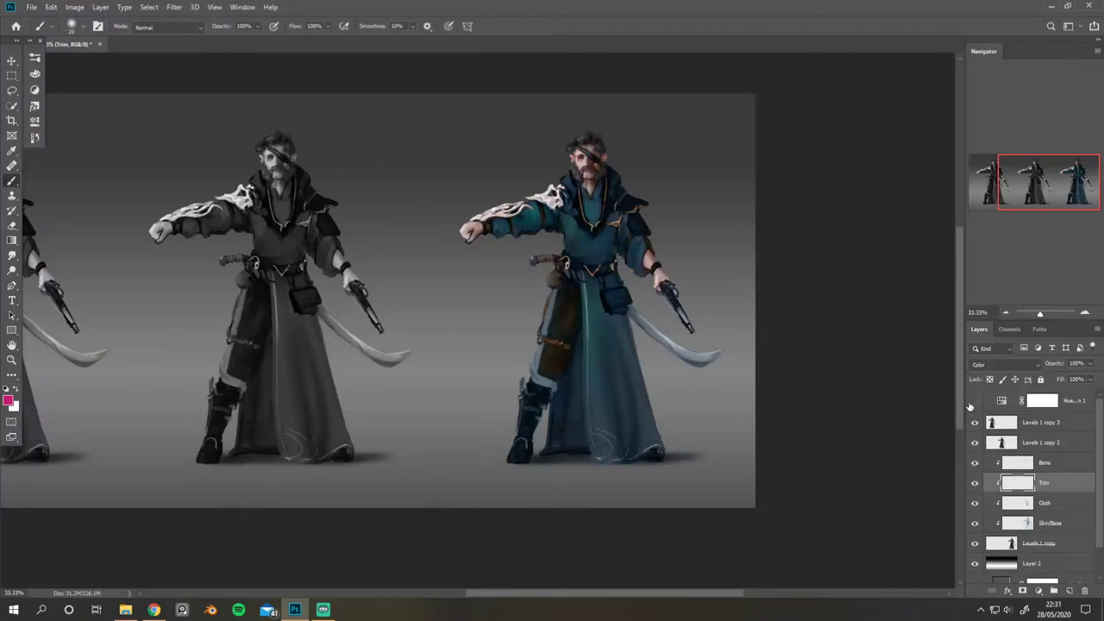
pyautogui.hotkey('ctrl', '+')
pyautogui.hotkey('ctrl', '+')
pyautogui.hotkey('ctrl', '+')
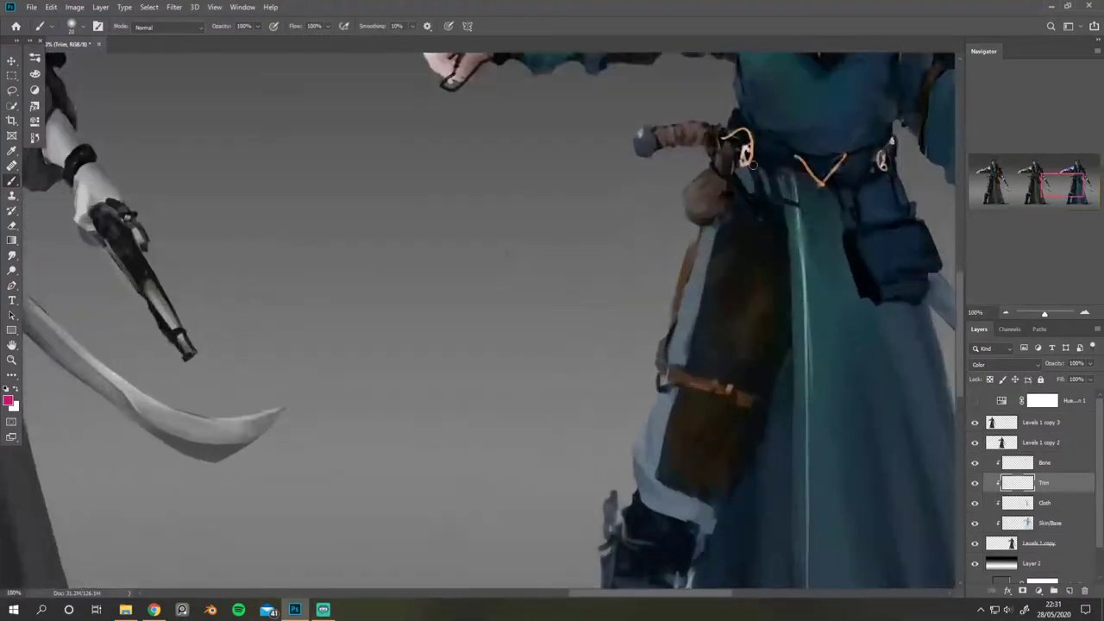
pyautogui.keyDown('alt'); pyautogui.click(753, 161); pyautogui.keyUp('alt')
pyautogui.moveTo(714, 216); pyautogui.dragTo(474, 180)
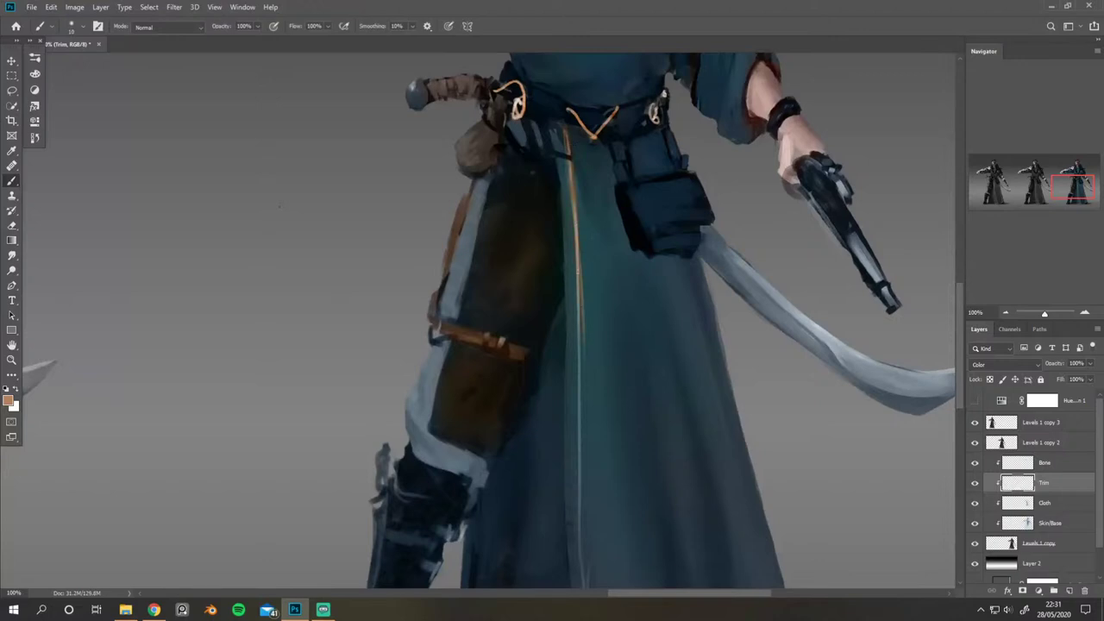
pyautogui.moveTo(578, 352); pyautogui.dragTo(582, 224)
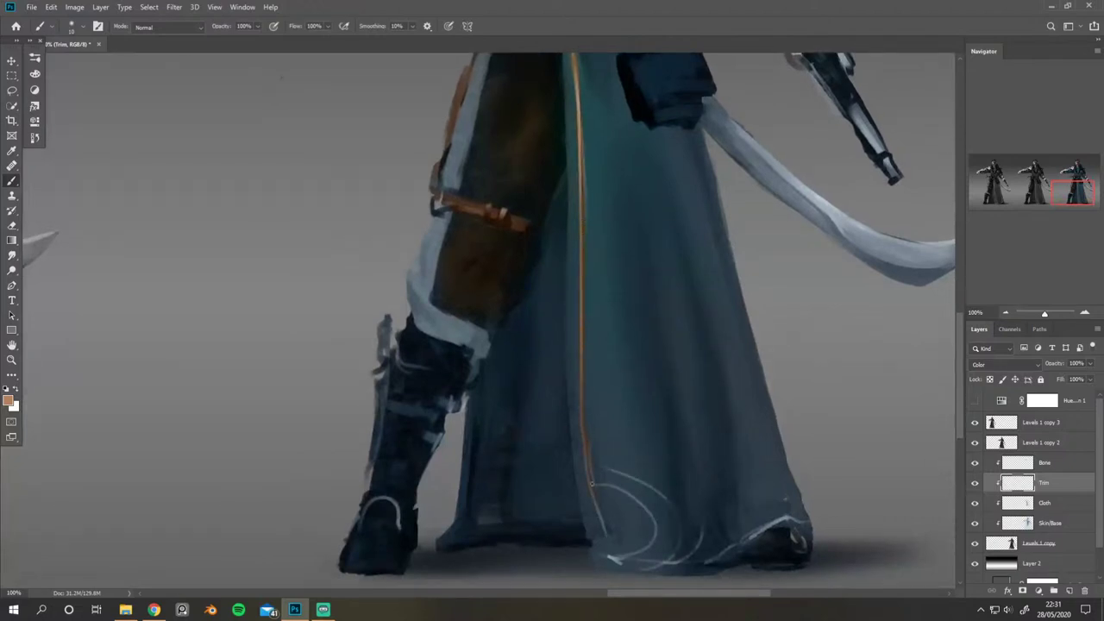
pyautogui.moveTo(609, 527); pyautogui.dragTo(570, 438)
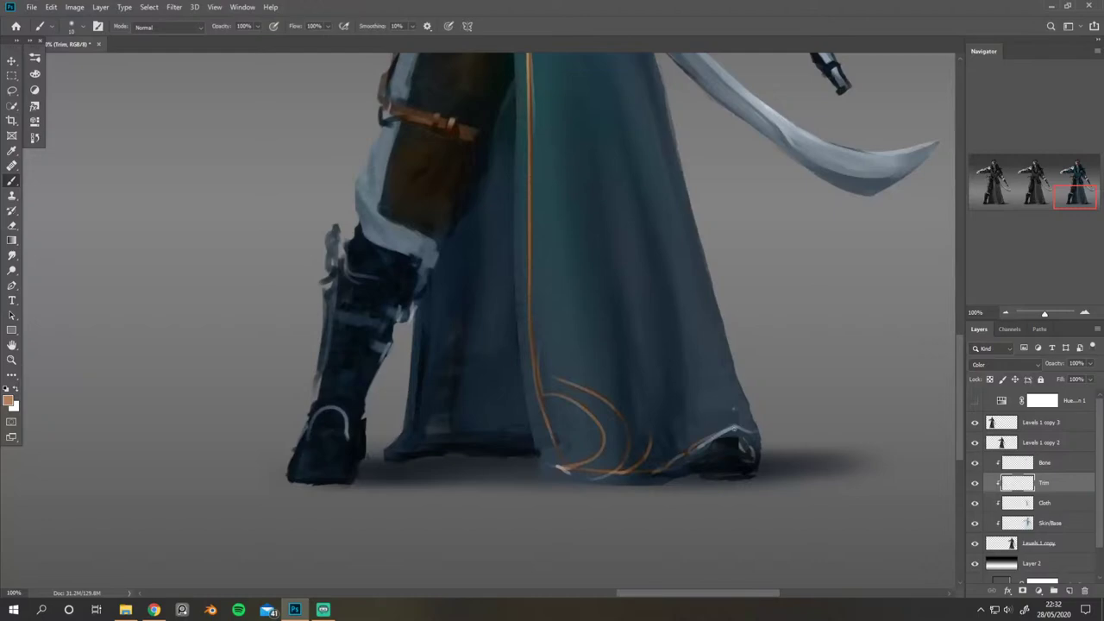
pyautogui.scroll(8, 742, 405)
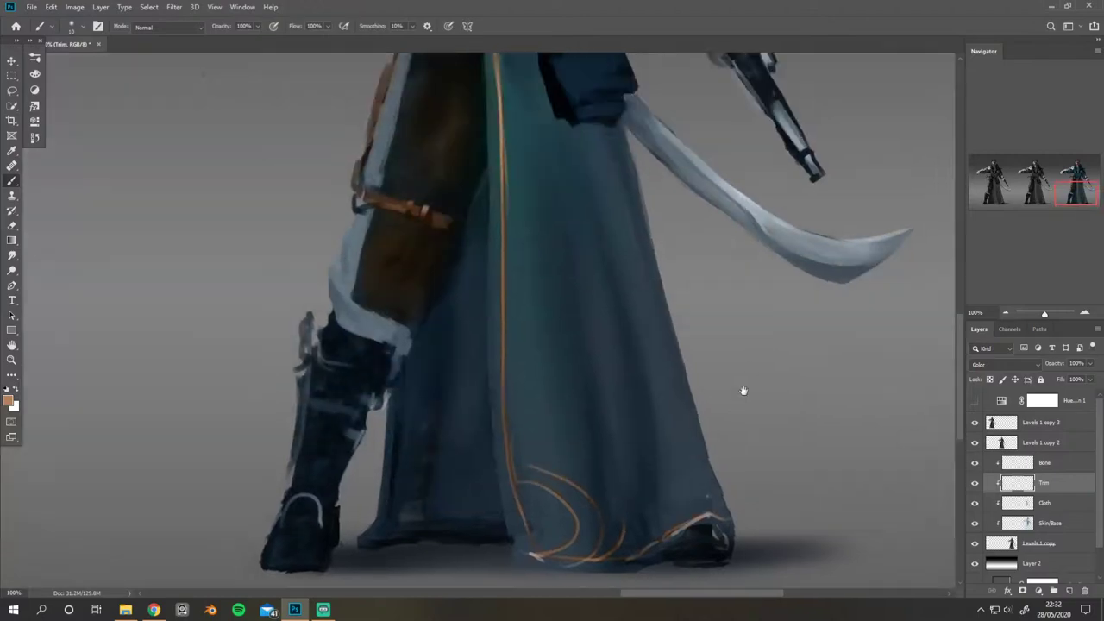
# Step: On the Cloth layer, enlarge the brush and paint the pouch hanging from the belt a leather brown
pyautogui.hotkey('ctrl', '0')
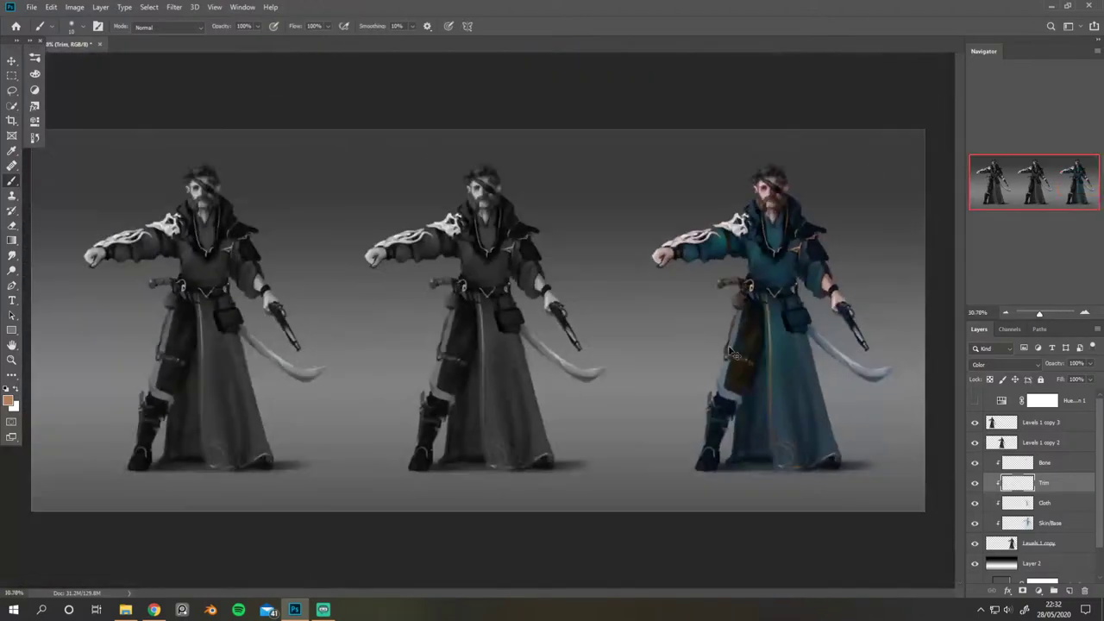
pyautogui.hotkey('ctrl', '+')
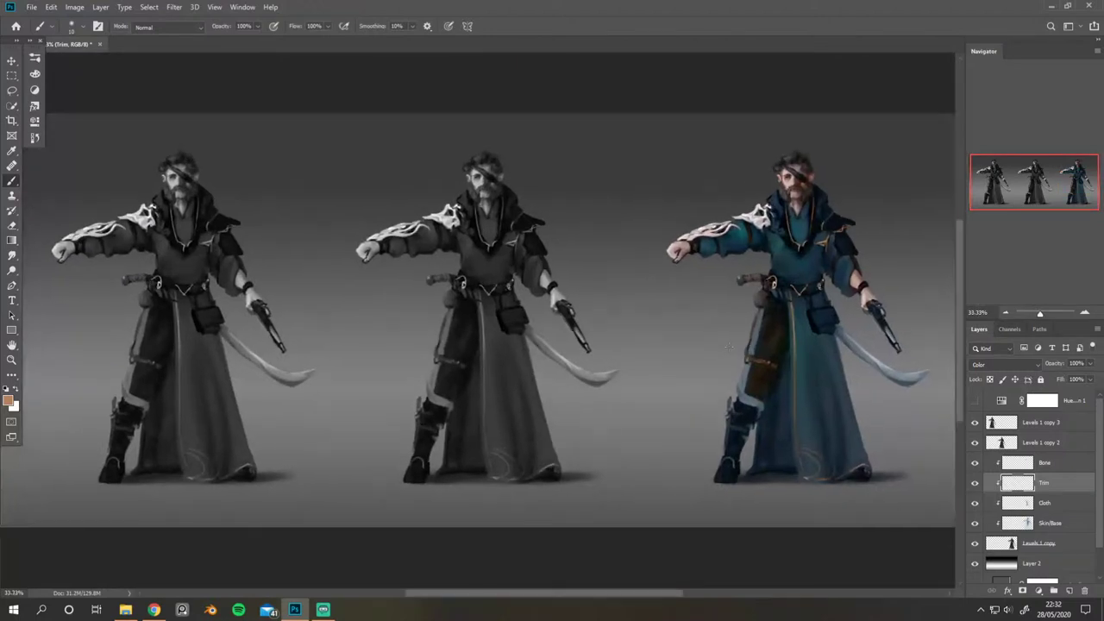
pyautogui.moveTo(639, 197); pyautogui.dragTo(346, 197)
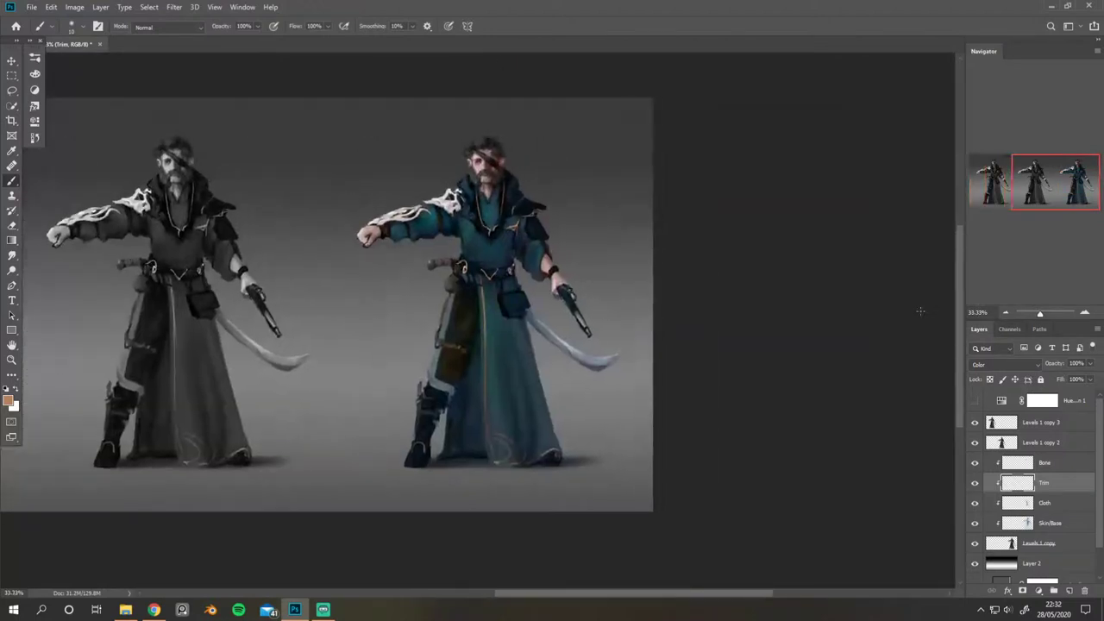
pyautogui.click(1063, 505)
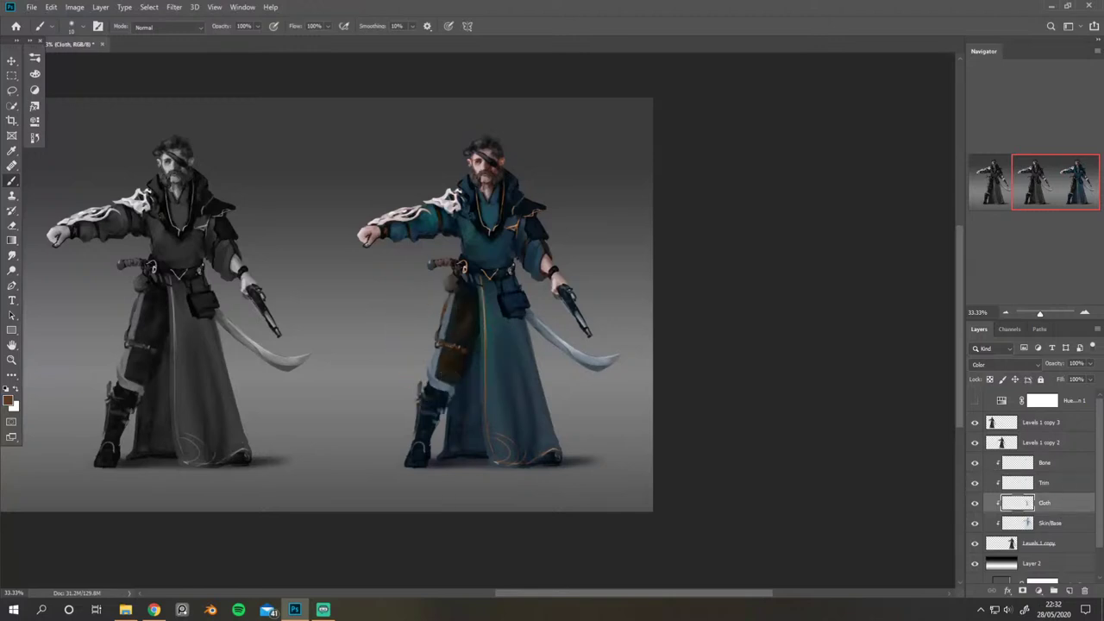
pyautogui.press(']')
pyautogui.press(']')
pyautogui.moveTo(512, 305); pyautogui.dragTo(500, 287)
pyautogui.hotkey('ctrl', '+')
pyautogui.hotkey('ctrl', '+')
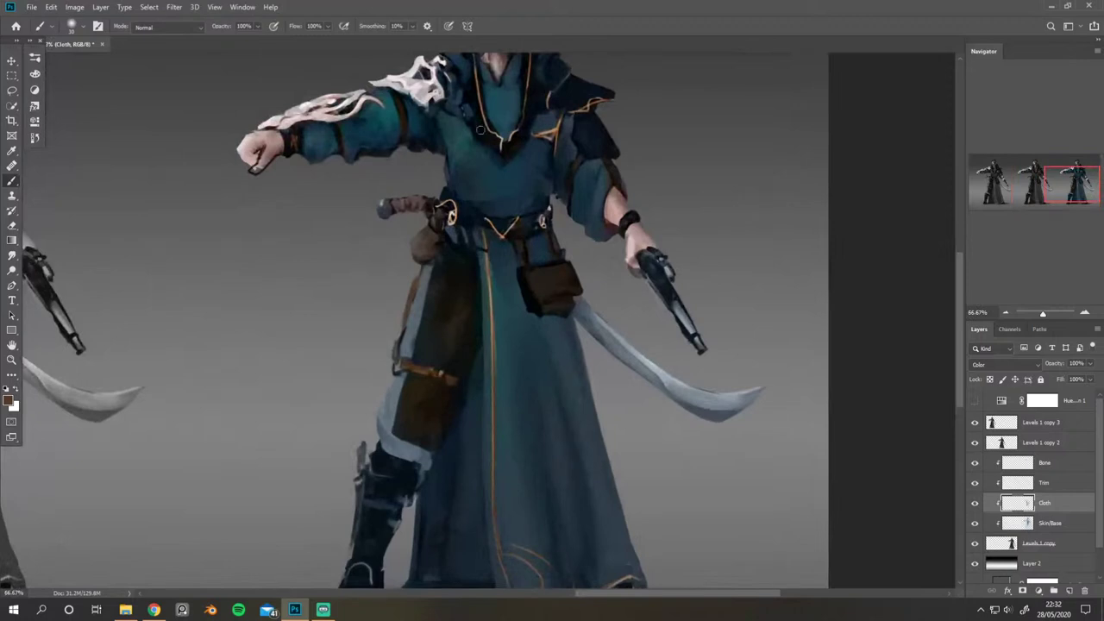
# Step: Erase the brown overspill around the belt pouch's straps with a smaller eraser, and switch back to the Brush
pyautogui.press('e')
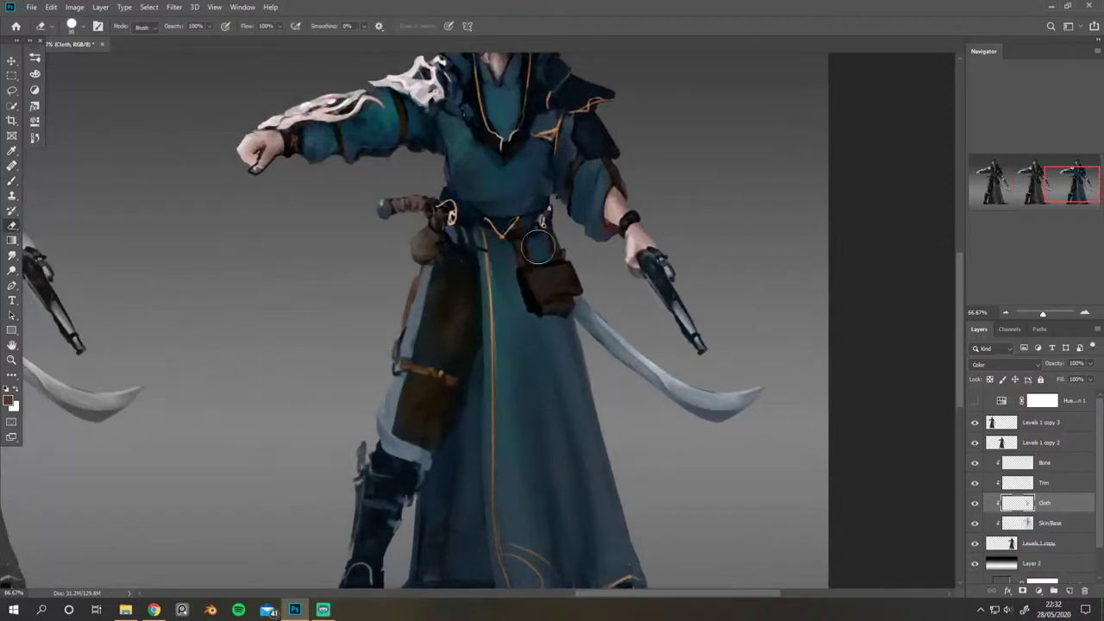
pyautogui.press('[')
pyautogui.press('[')
pyautogui.press('[')
pyautogui.press('[')
pyautogui.press('b')
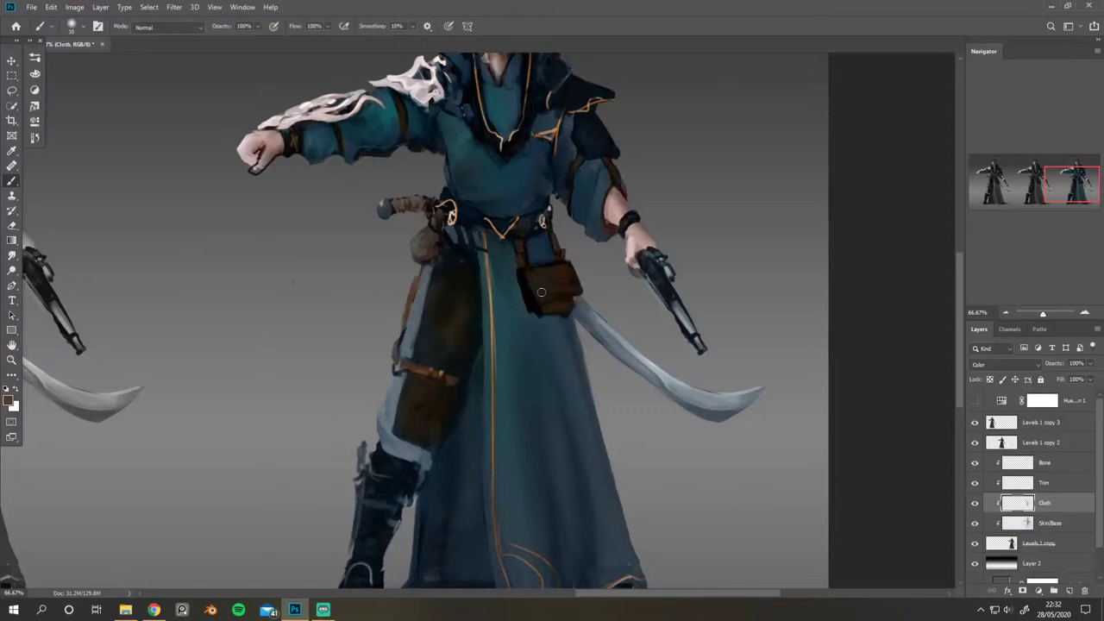
# Step: Tint the coloured figure's waist belt brown on the Cloth layer
pyautogui.press('e')
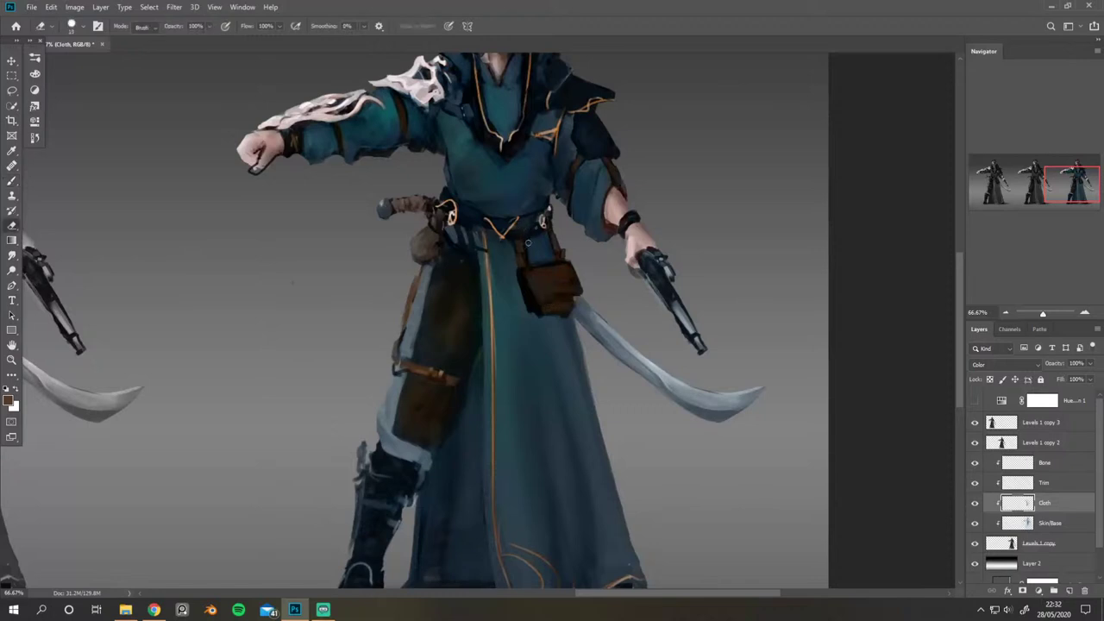
pyautogui.press('b')
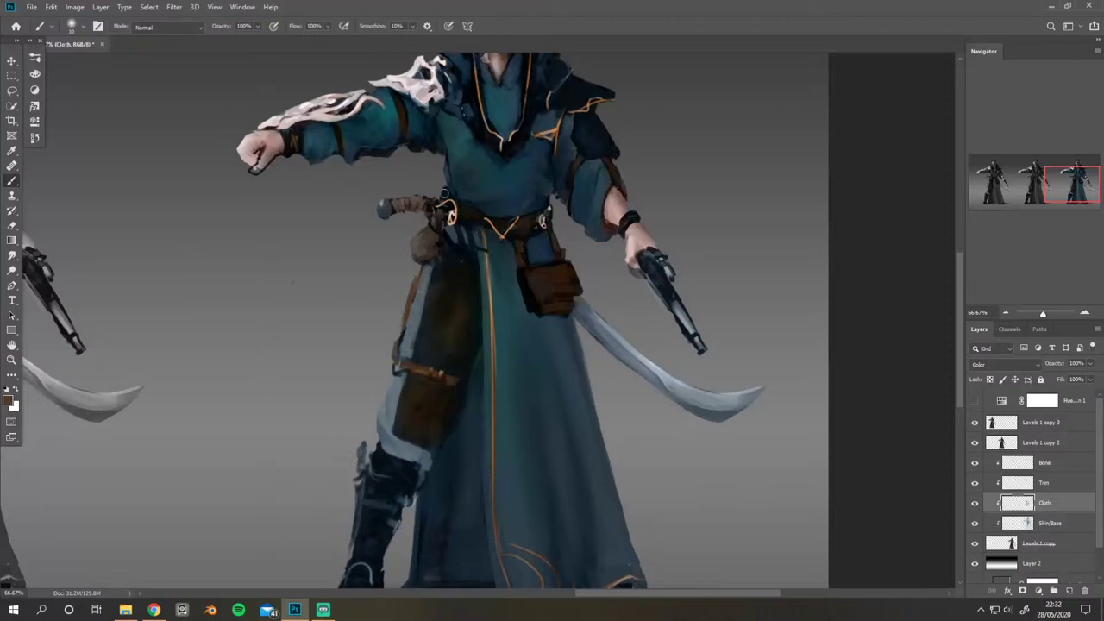
pyautogui.moveTo(545, 128); pyautogui.dragTo(515, 142)
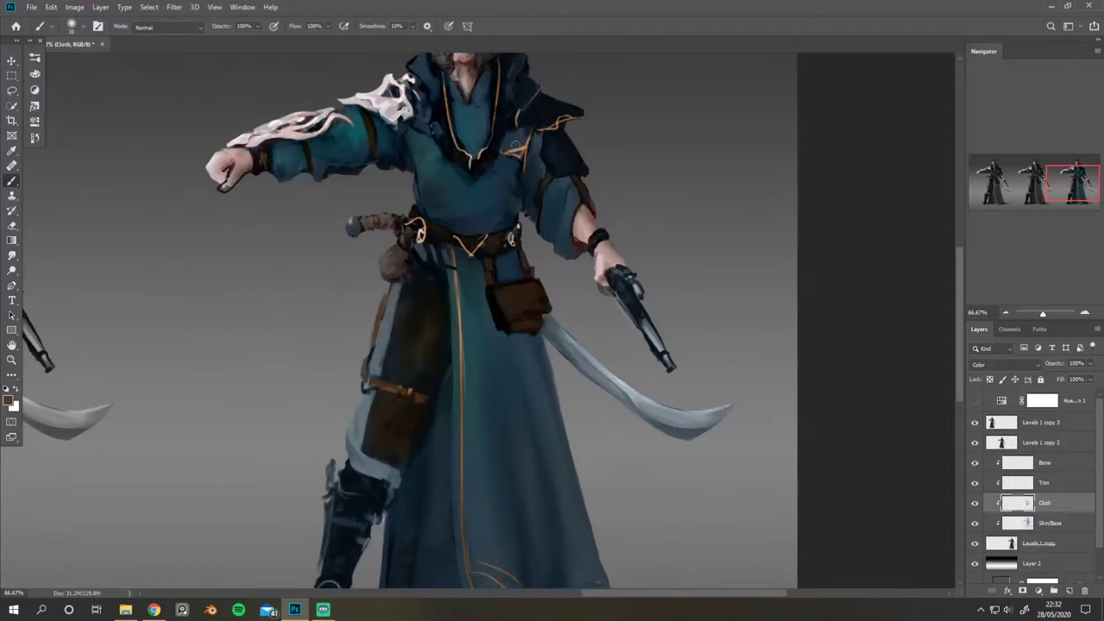
pyautogui.moveTo(552, 216); pyautogui.dragTo(492, 302)
pyautogui.press('e')
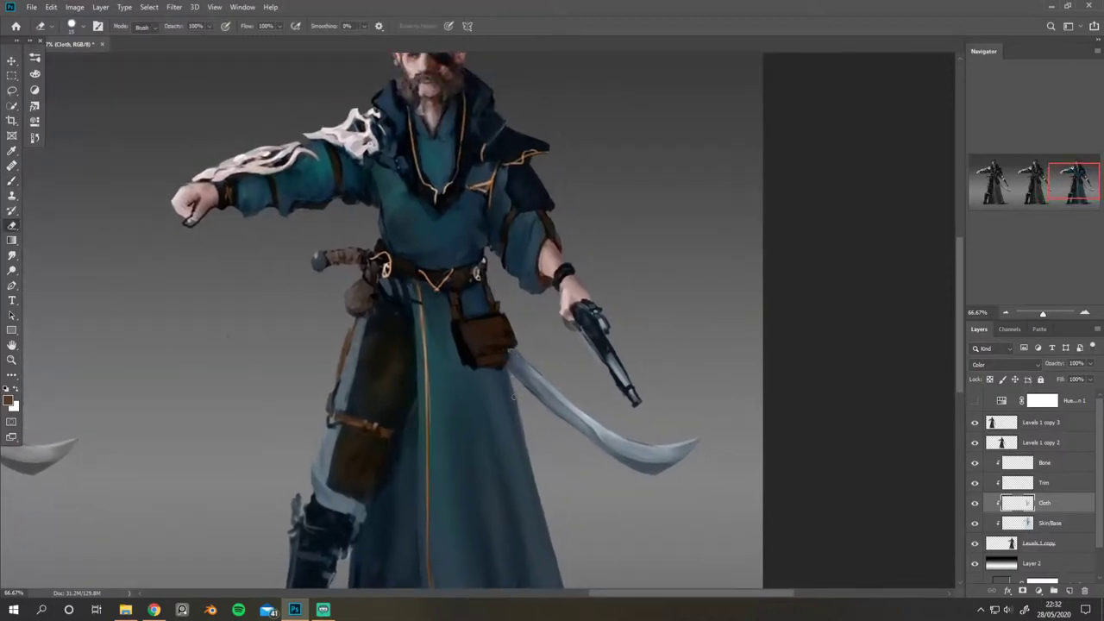
pyautogui.moveTo(513, 397); pyautogui.dragTo(467, 280)
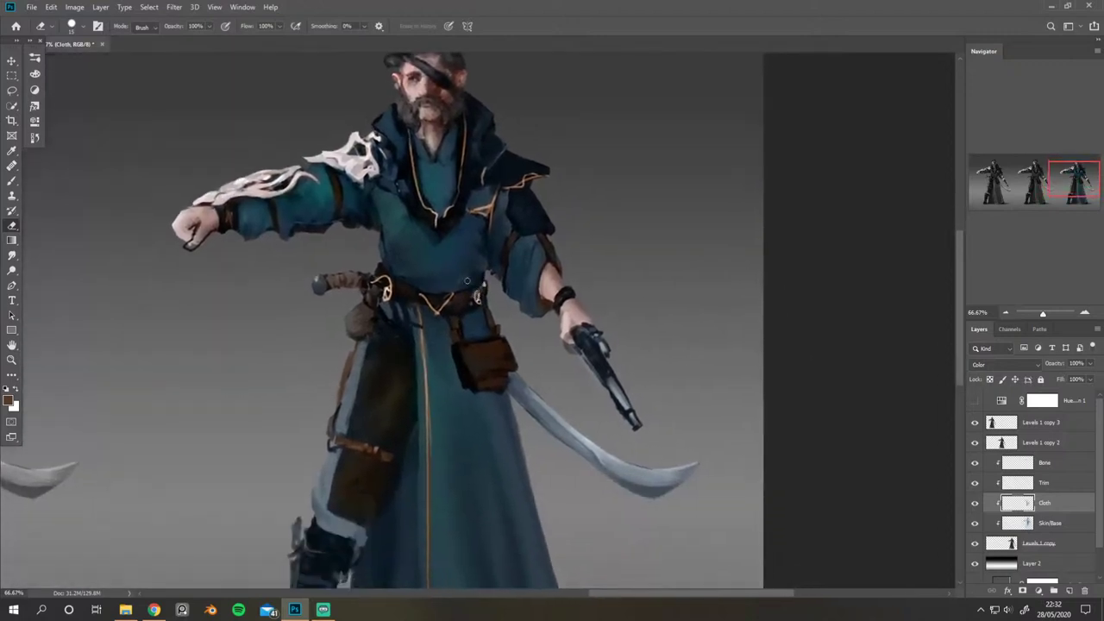
pyautogui.hotkey('ctrl', '-')
pyautogui.hotkey('ctrl', '-')
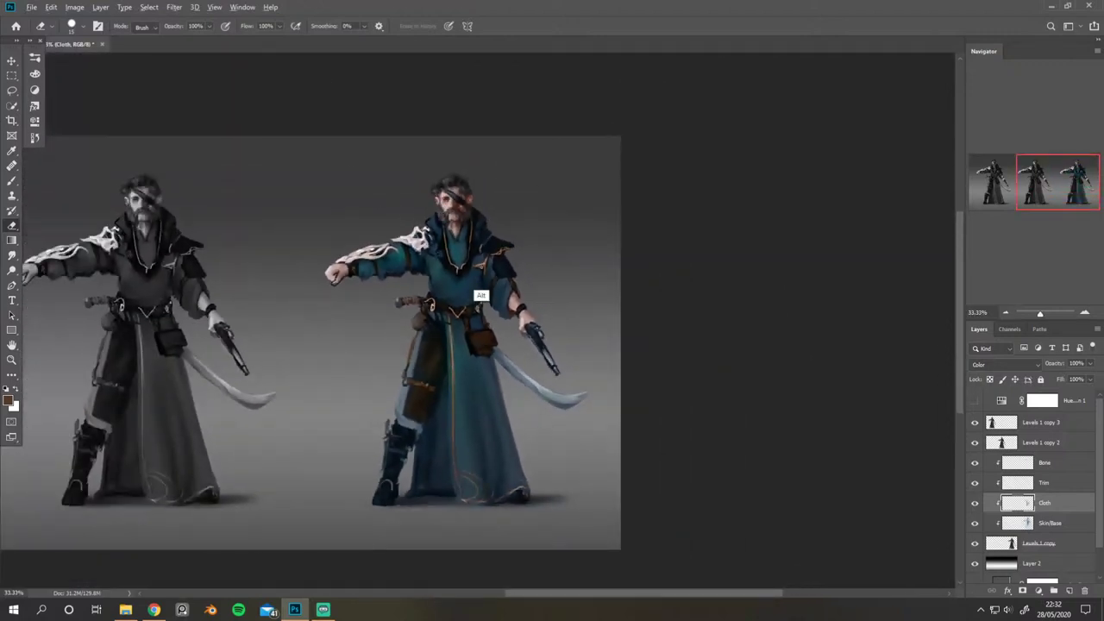
# Step: Try tinting the sword blade and handle gold with a colour of hue 40, saturation 79 and brightness 80
pyautogui.press('b')
pyautogui.keyDown('alt'); pyautogui.click(479, 266); pyautogui.keyUp('alt')
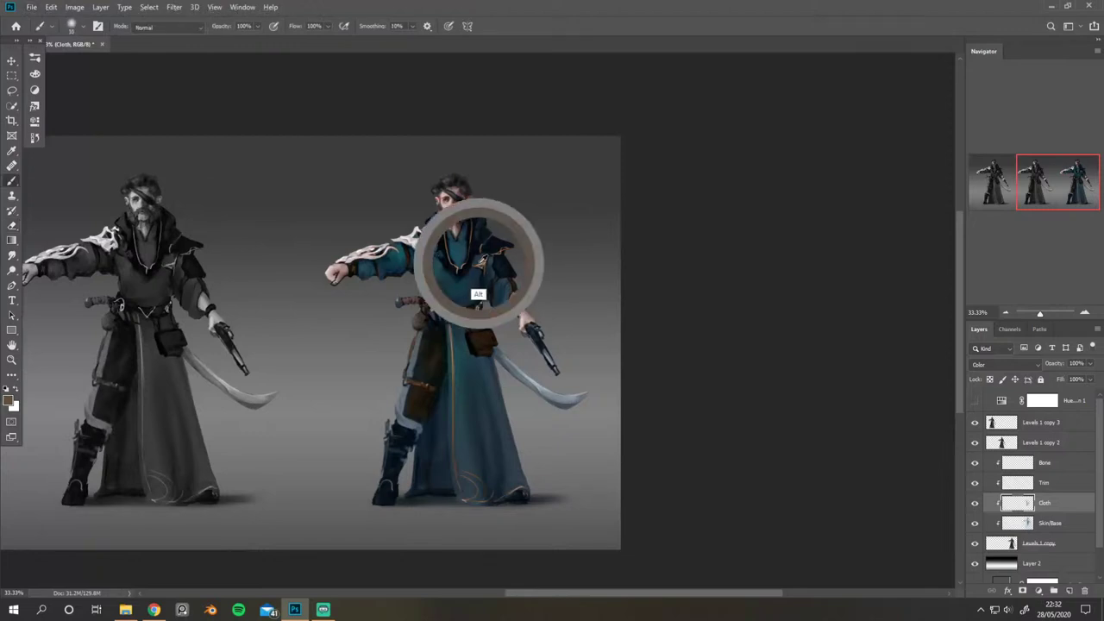
pyautogui.keyDown('alt'); pyautogui.click(480, 267); pyautogui.keyUp('alt')
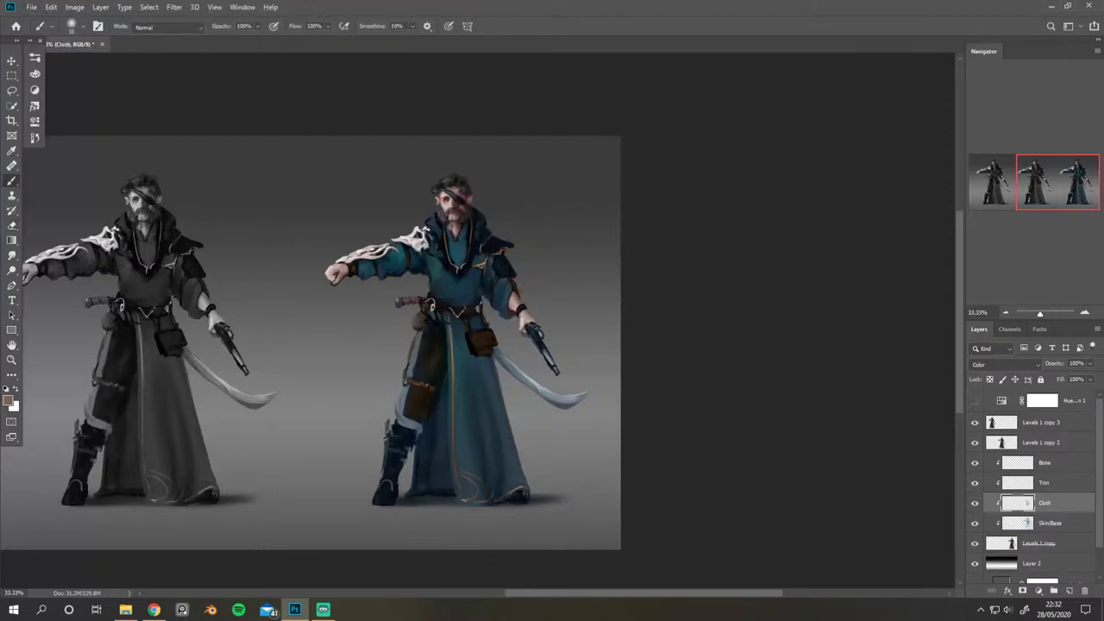
pyautogui.click(34, 74)
pyautogui.moveTo(79, 156); pyautogui.dragTo(69, 201)
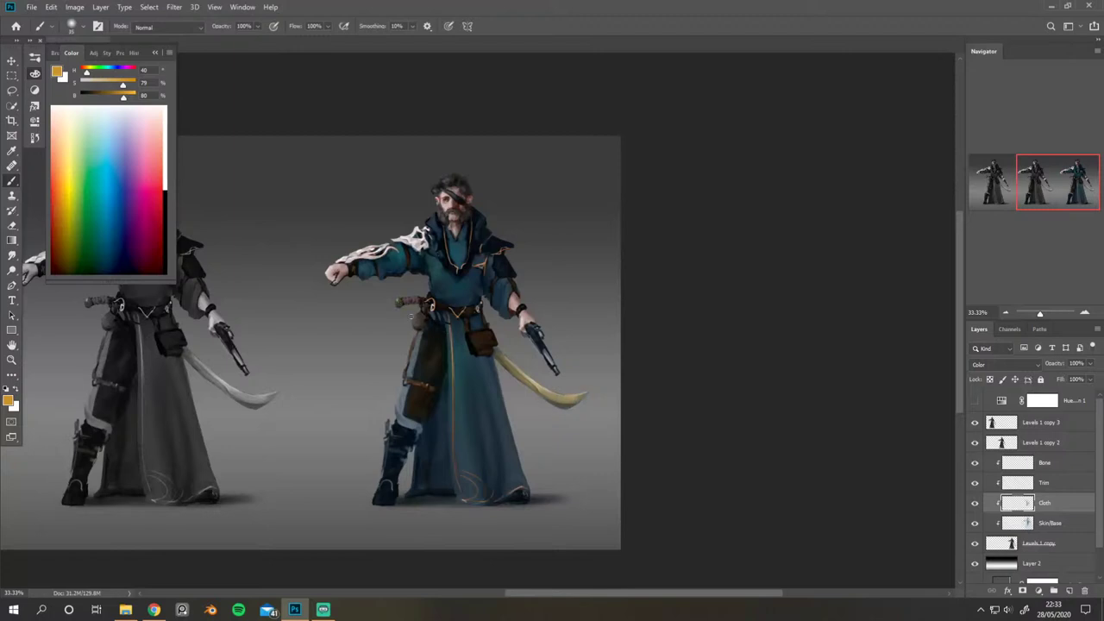
pyautogui.moveTo(341, 297); pyautogui.dragTo(720, 211)
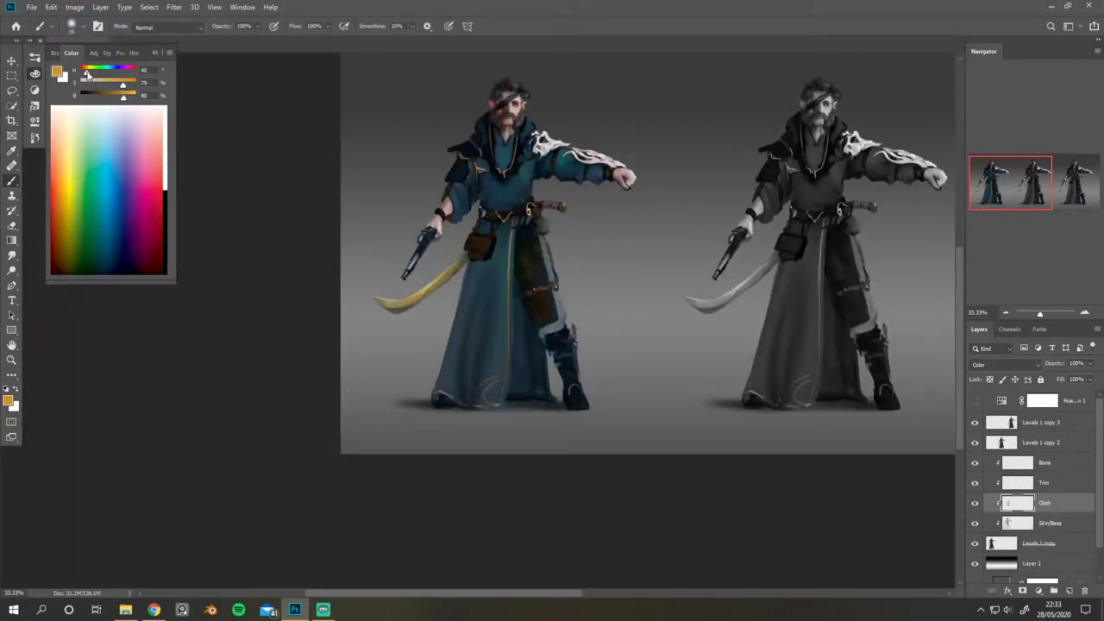
# Step: Shift the gold to hue 27, try it on the sword, and erase the tint from the blade and handle
pyautogui.moveTo(87, 73); pyautogui.dragTo(84, 73)
pyautogui.hscroll(5, 438, 240)
pyautogui.scroll(3, 437, 240)
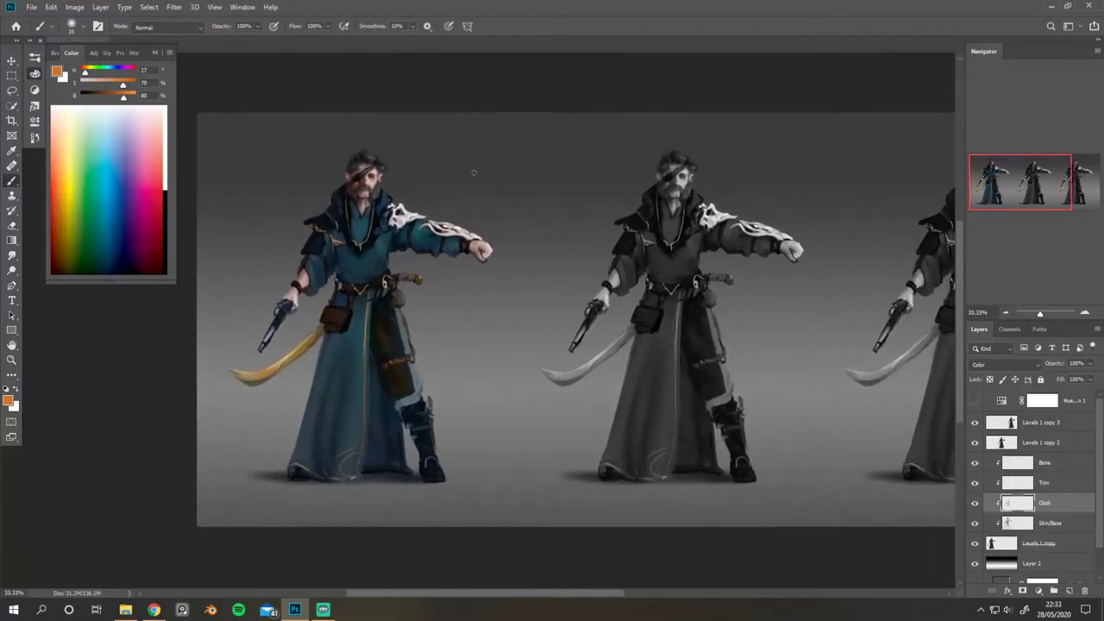
pyautogui.moveTo(471, 176)
pyautogui.mouseDown()
pyautogui.moveTo(523, 222)
pyautogui.moveTo(486, 183)
pyautogui.mouseUp()
pyautogui.press('e')
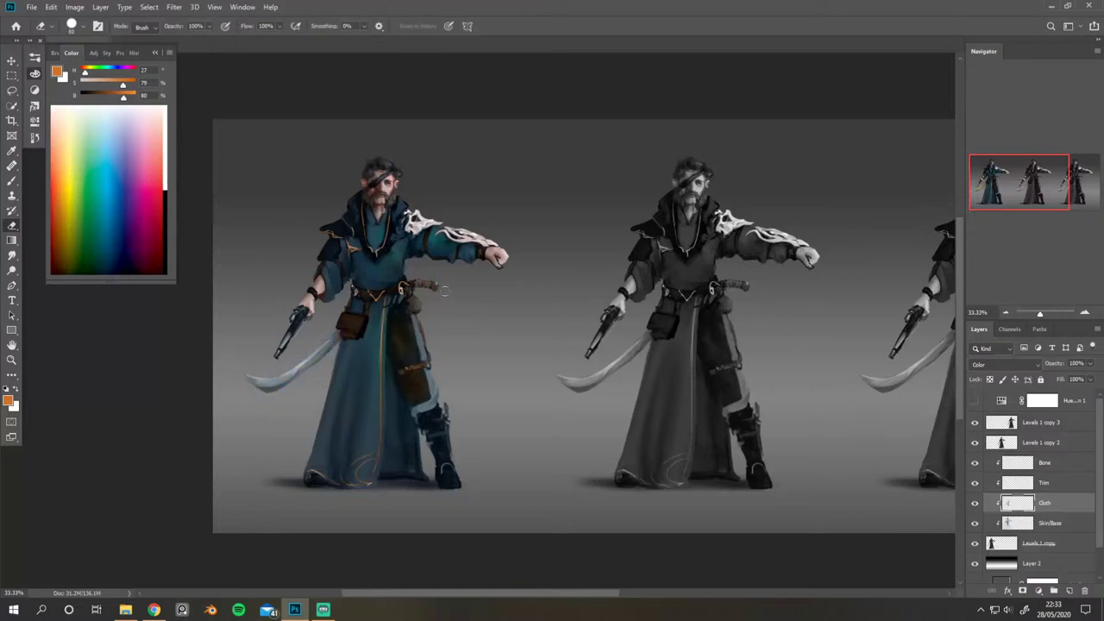
# Step: Sample the dark brown of the hip pouch and tint the pistol's body with it
pyautogui.press('b')
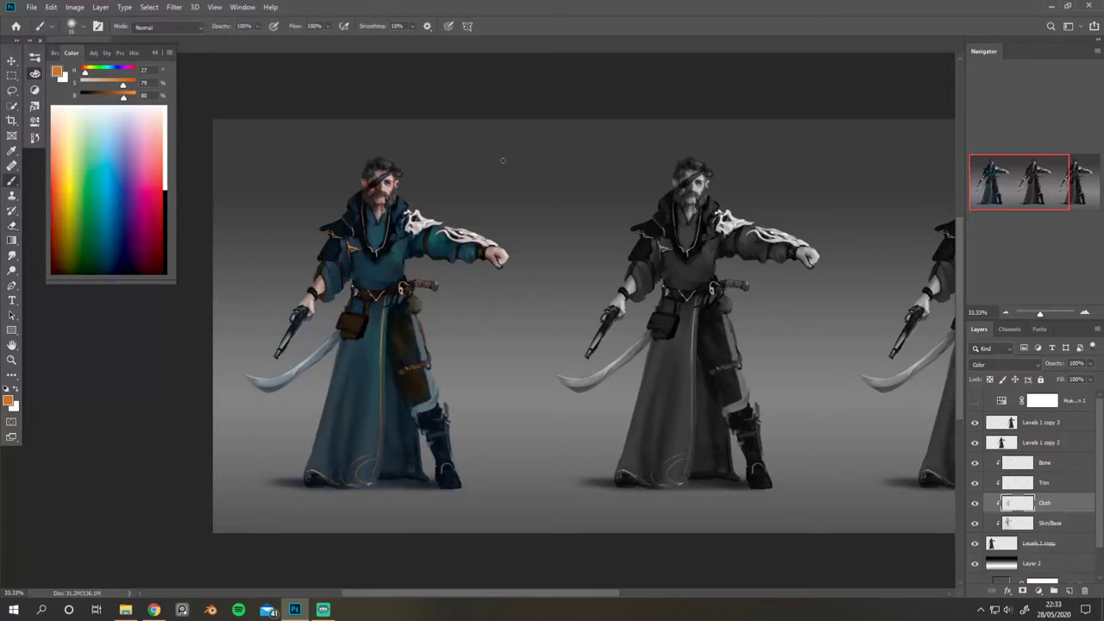
pyautogui.moveTo(537, 249); pyautogui.dragTo(471, 190)
pyautogui.moveTo(422, 239)
pyautogui.mouseDown()
pyautogui.moveTo(444, 190)
pyautogui.moveTo(451, 230)
pyautogui.moveTo(439, 234)
pyautogui.mouseUp()
pyautogui.keyDown('alt'); pyautogui.click(319, 335); pyautogui.keyUp('alt')
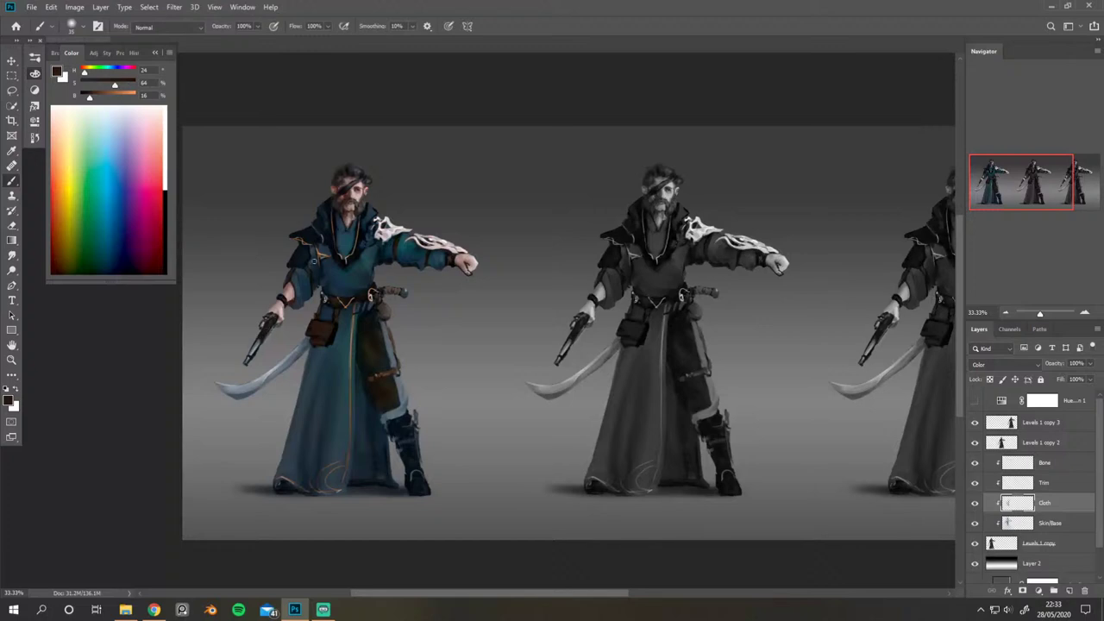
pyautogui.moveTo(308, 216); pyautogui.dragTo(317, 267)
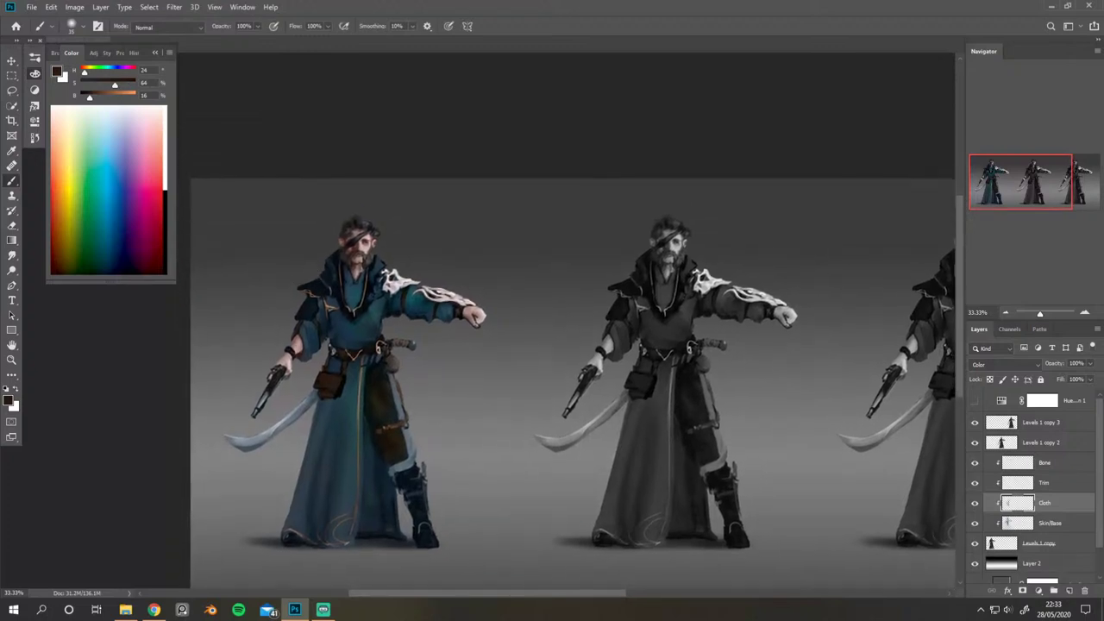
pyautogui.moveTo(270, 384); pyautogui.dragTo(237, 301)
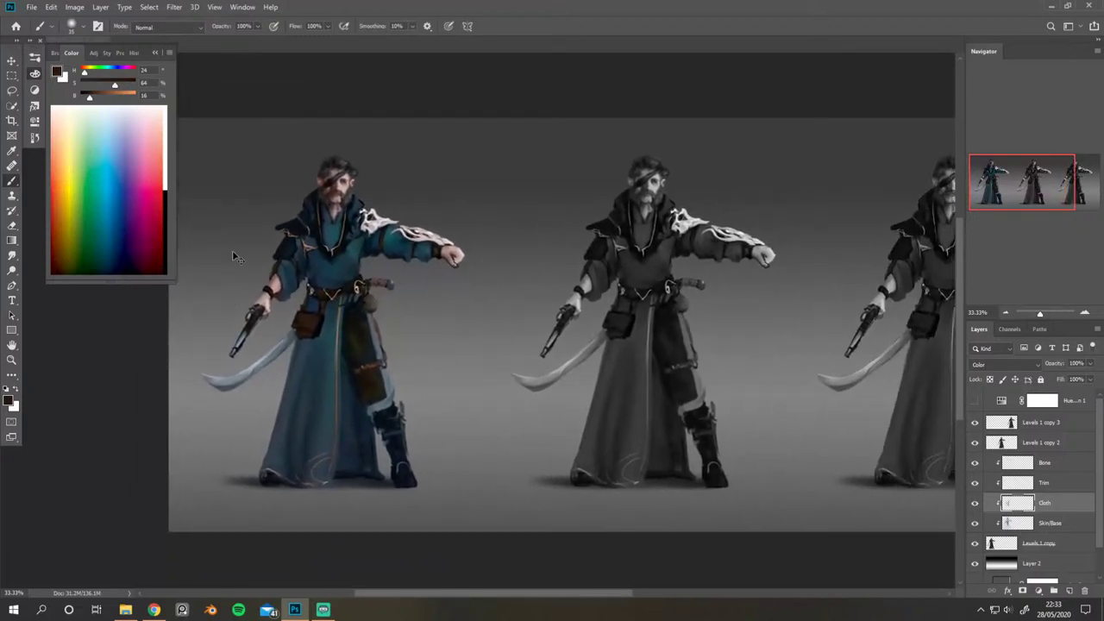
# Step: Sample a richer dark brown from the hip pouch and tint the visible boot with it from knee to foot
pyautogui.hotkey('ctrl', '+')
pyautogui.moveTo(382, 284); pyautogui.dragTo(472, 274)
pyautogui.moveTo(484, 215); pyautogui.dragTo(451, 173)
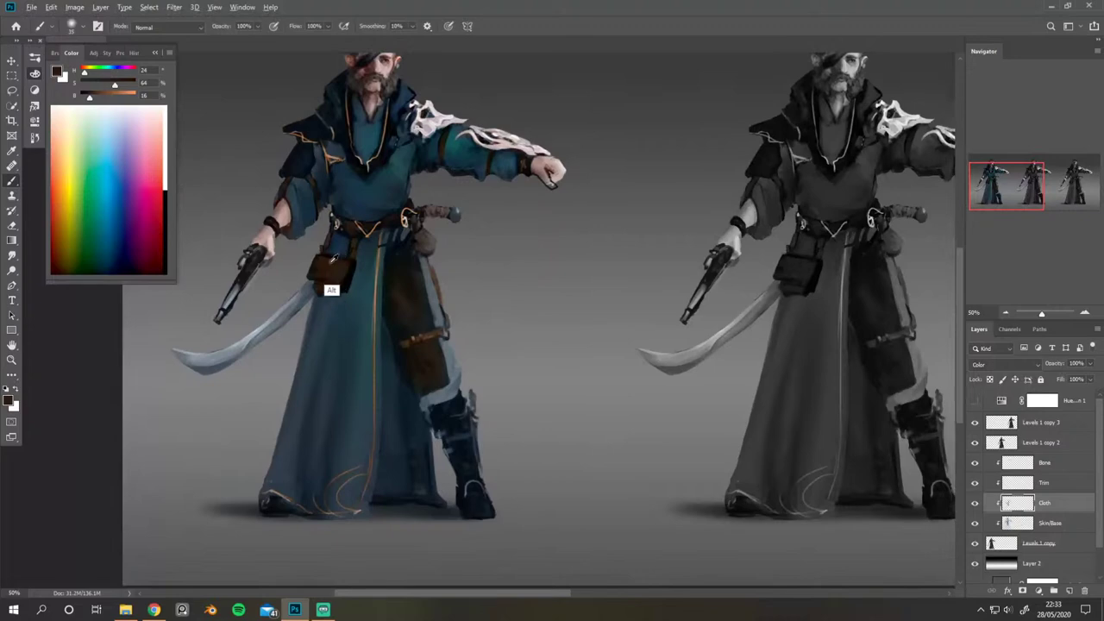
pyautogui.moveTo(466, 253); pyautogui.dragTo(418, 201)
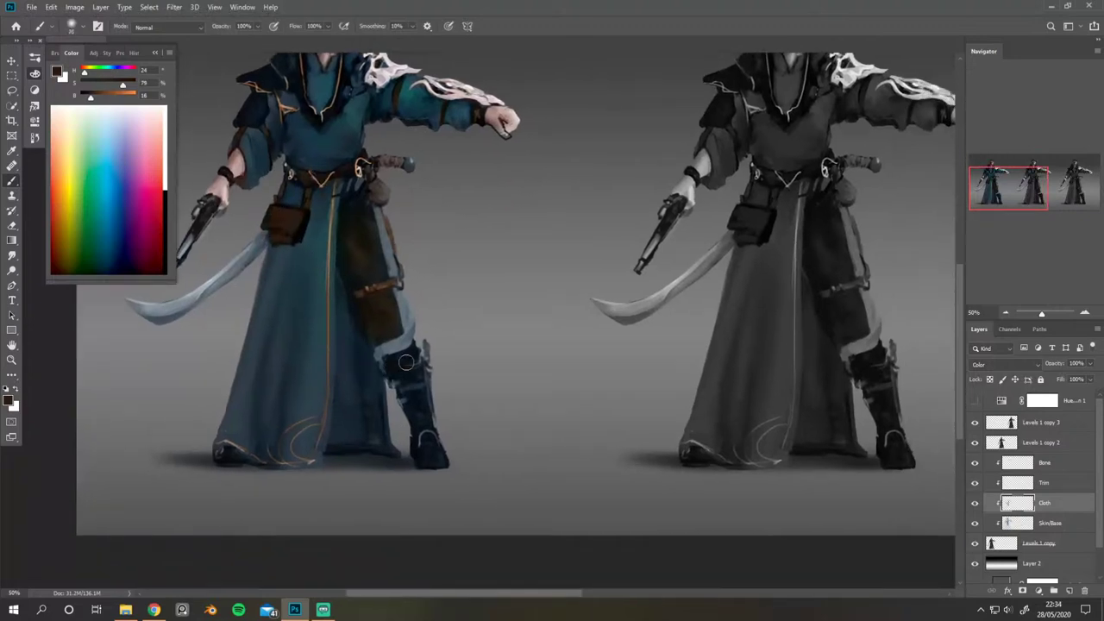
pyautogui.moveTo(396, 377)
pyautogui.mouseDown()
pyautogui.moveTo(417, 414)
pyautogui.moveTo(416, 398)
pyautogui.moveTo(425, 408)
pyautogui.moveTo(424, 460)
pyautogui.mouseUp()
pyautogui.hotkey('ctrl', '-')
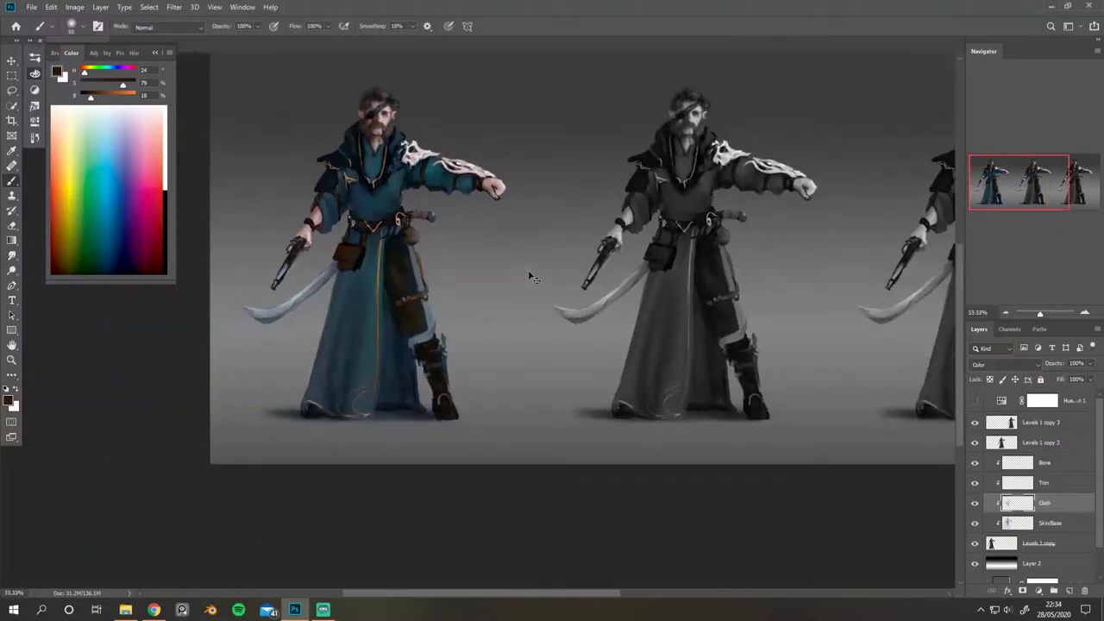
# Step: Flip the canvas and warm up the boot with an orange-brown of saturation 85 and brightness 64
pyautogui.press('h')
pyautogui.moveTo(632, 229); pyautogui.dragTo(515, 256)
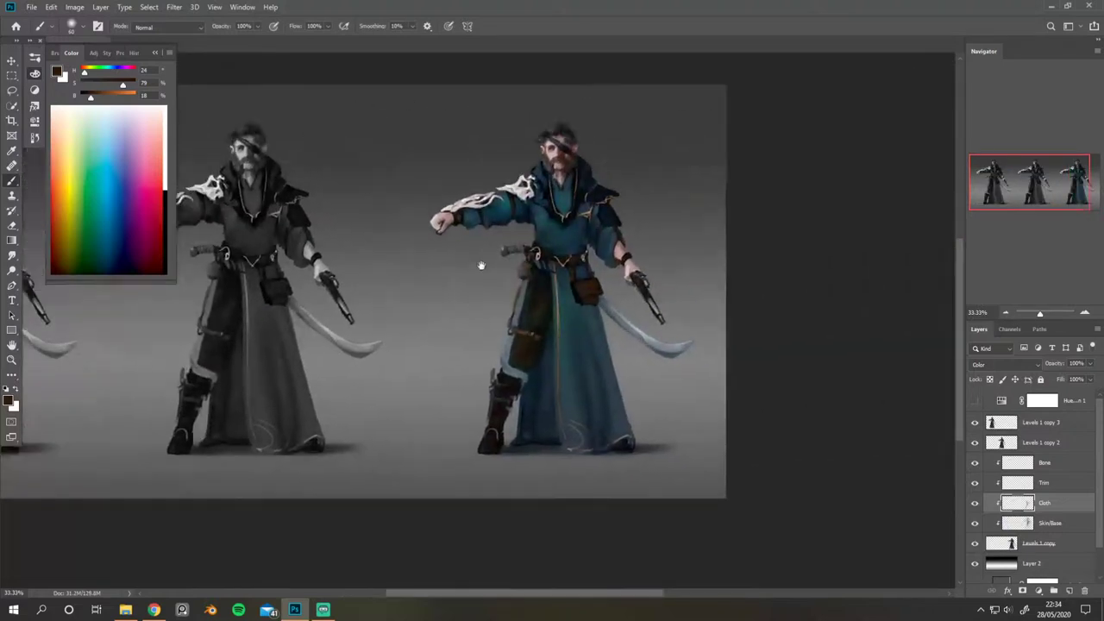
pyautogui.click(116, 100)
pyautogui.moveTo(119, 86); pyautogui.dragTo(126, 87)
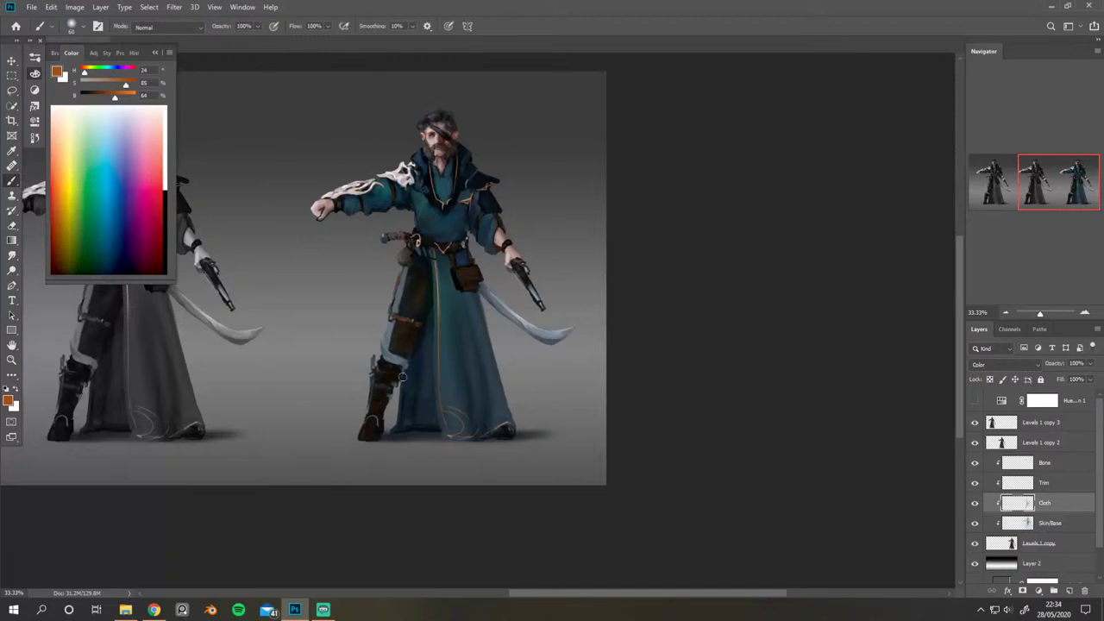
pyautogui.scroll(2, 453, 257)
pyautogui.scroll(2, 453, 257)
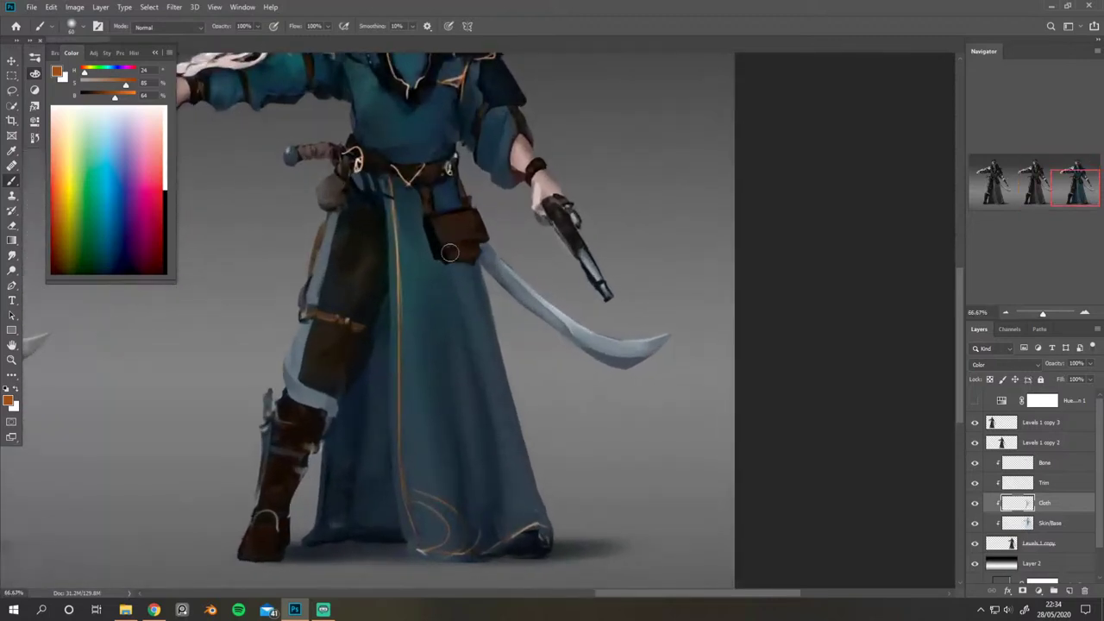
# Step: Sample the thigh strap's brown and, with a smaller brush, tint the boot straps and the small round belt bag
pyautogui.keyDown('alt'); pyautogui.click(330, 315); pyautogui.keyUp('alt')
pyautogui.keyDown('alt'); pyautogui.click(329, 314); pyautogui.keyUp('alt')
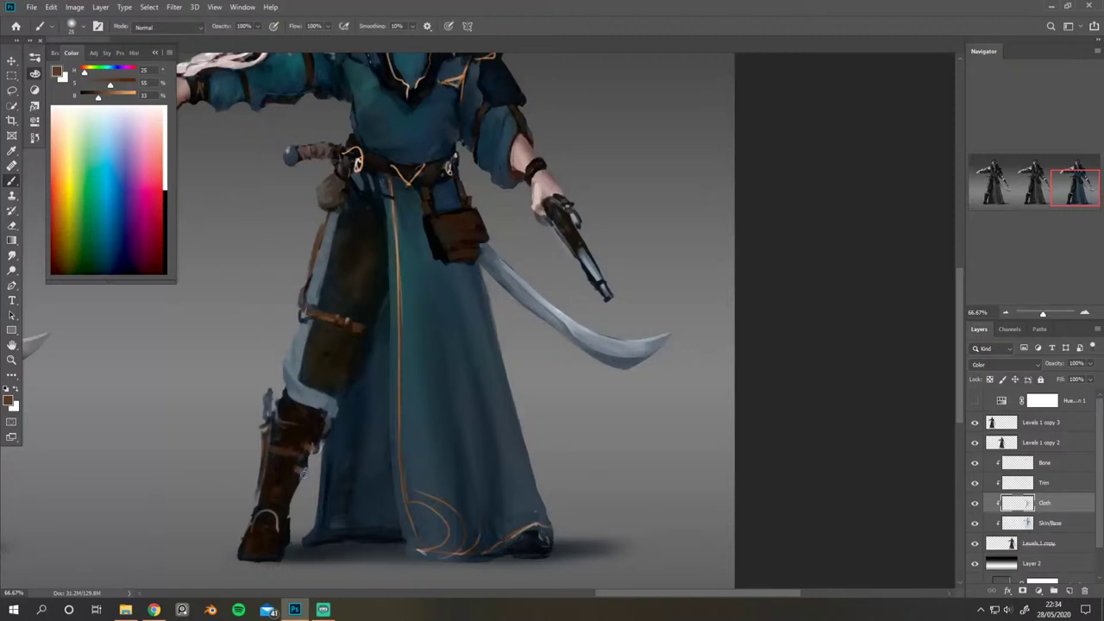
pyautogui.press('[')
pyautogui.moveTo(340, 334); pyautogui.dragTo(281, 362)
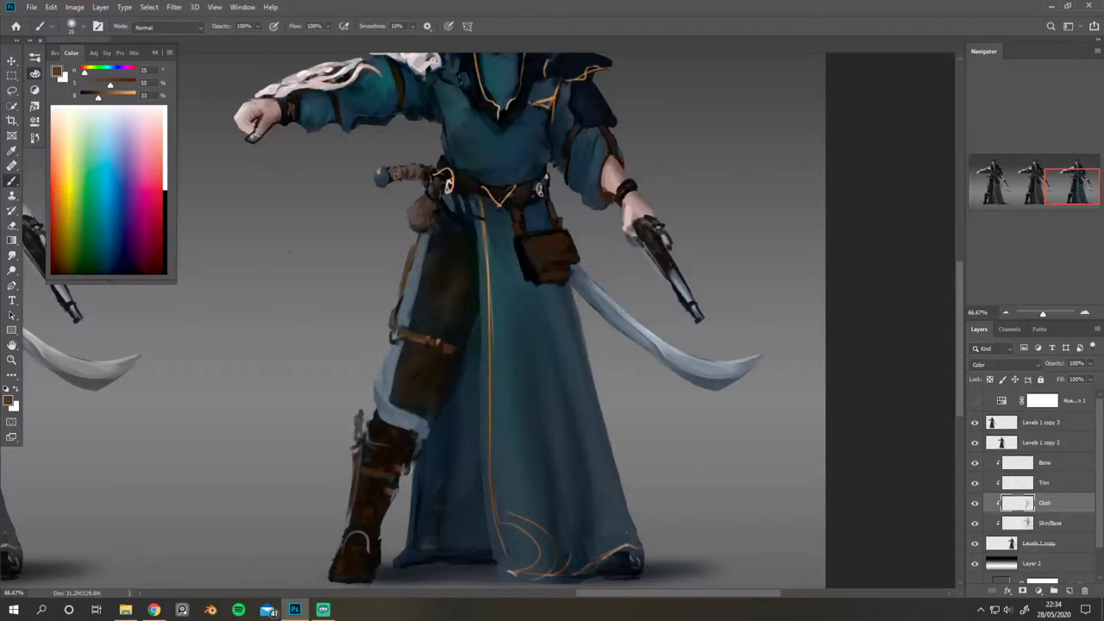
pyautogui.moveTo(371, 264); pyautogui.dragTo(373, 227)
# Step: Examine the coloured figure in full view, mirrored and up close, next to the greyscale versions
pyautogui.hotkey('ctrl', '0')
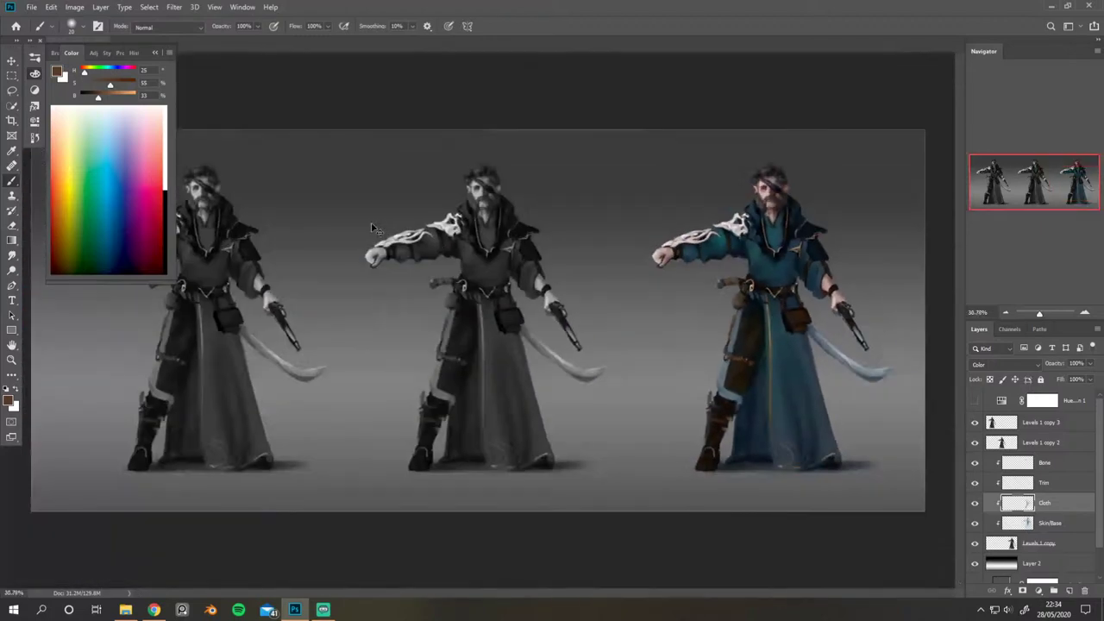
pyautogui.press('h')
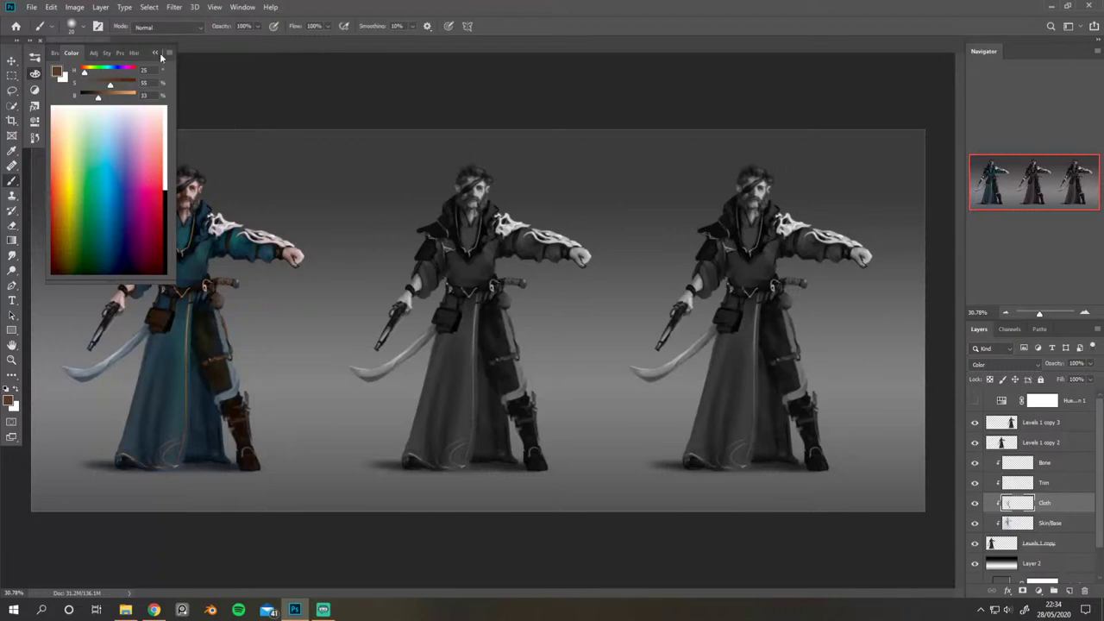
pyautogui.click(158, 54)
pyautogui.press('h')
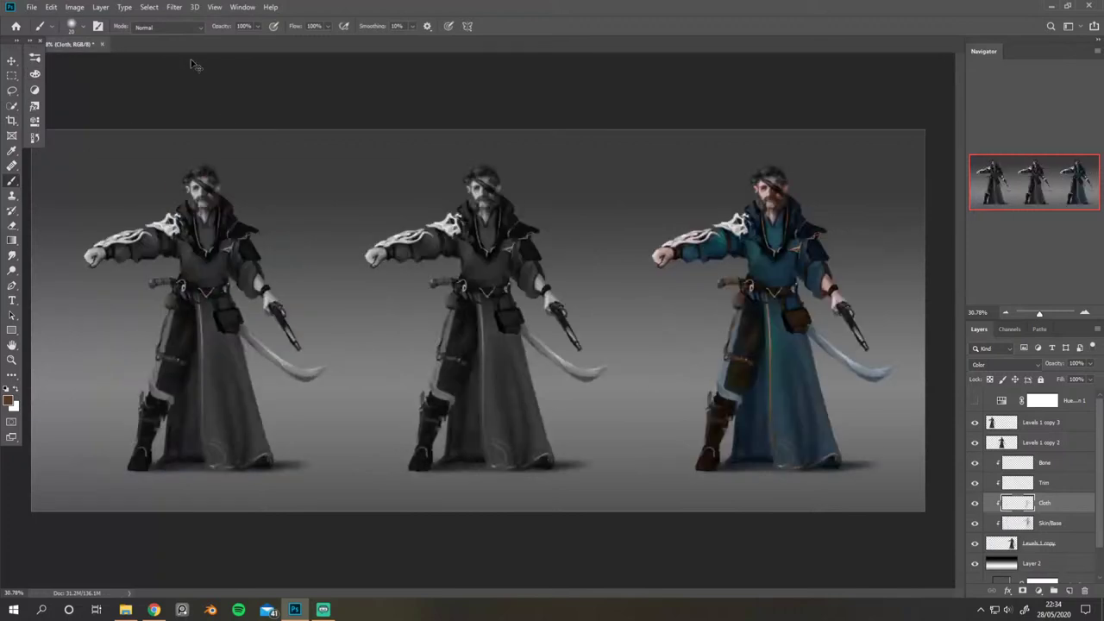
pyautogui.press('h')
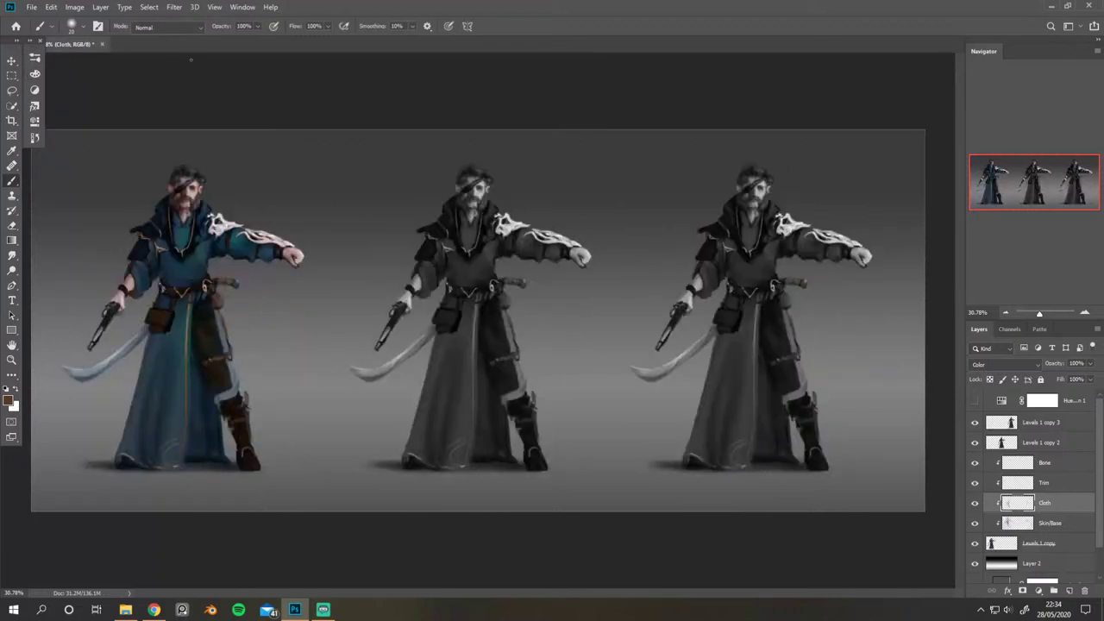
pyautogui.hotkey('ctrl', '+')
pyautogui.hotkey('ctrl', '+')
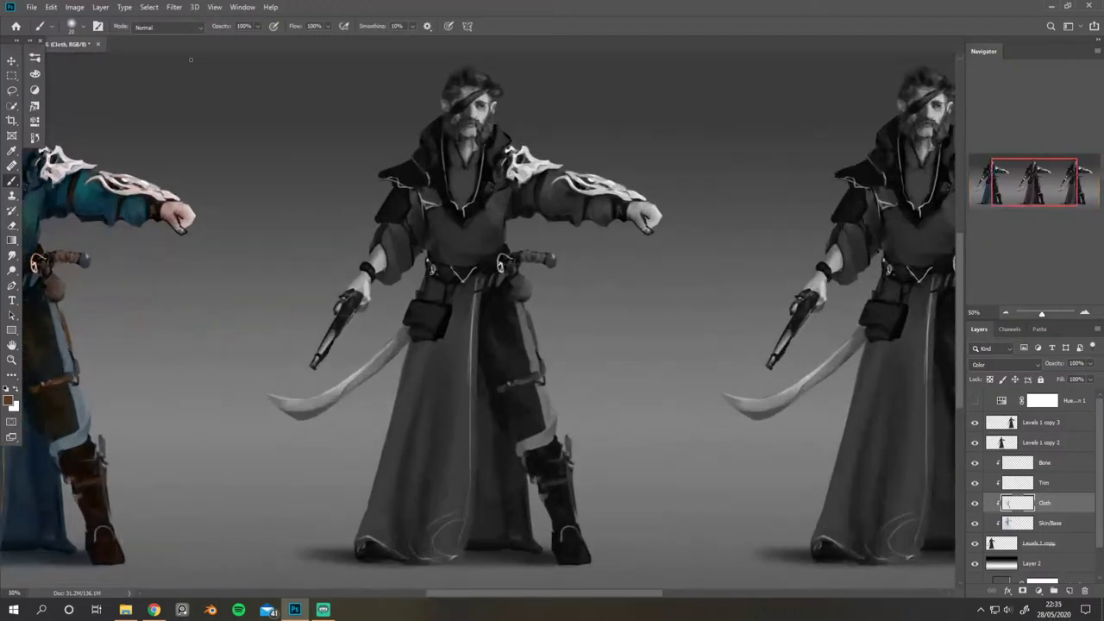
pyautogui.moveTo(250, 220); pyautogui.dragTo(345, 199)
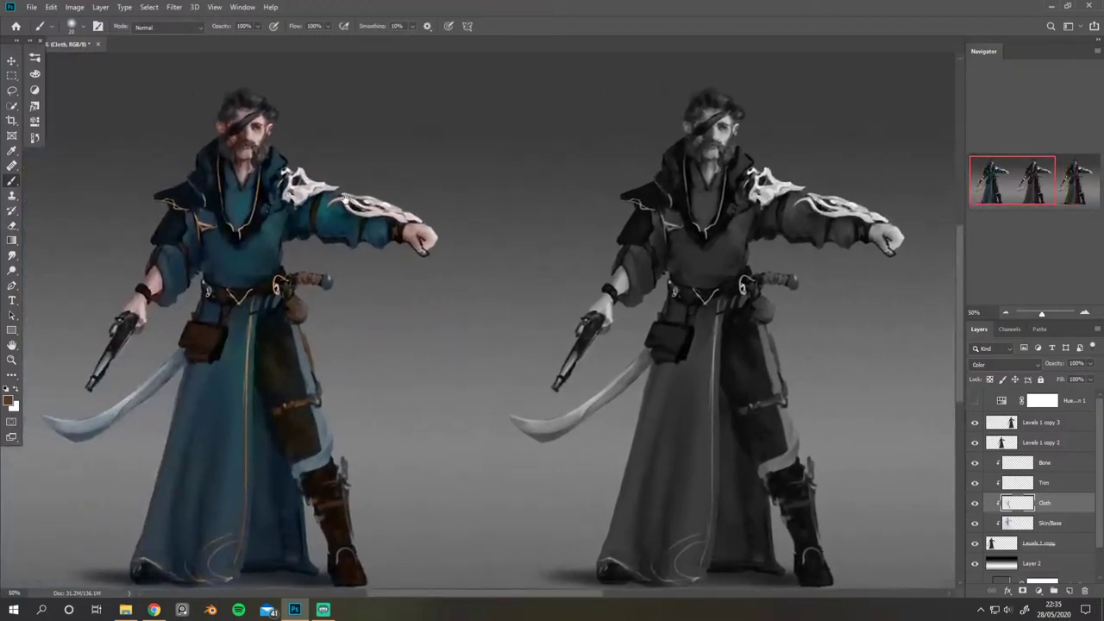
pyautogui.moveTo(446, 254); pyautogui.dragTo(450, 244)
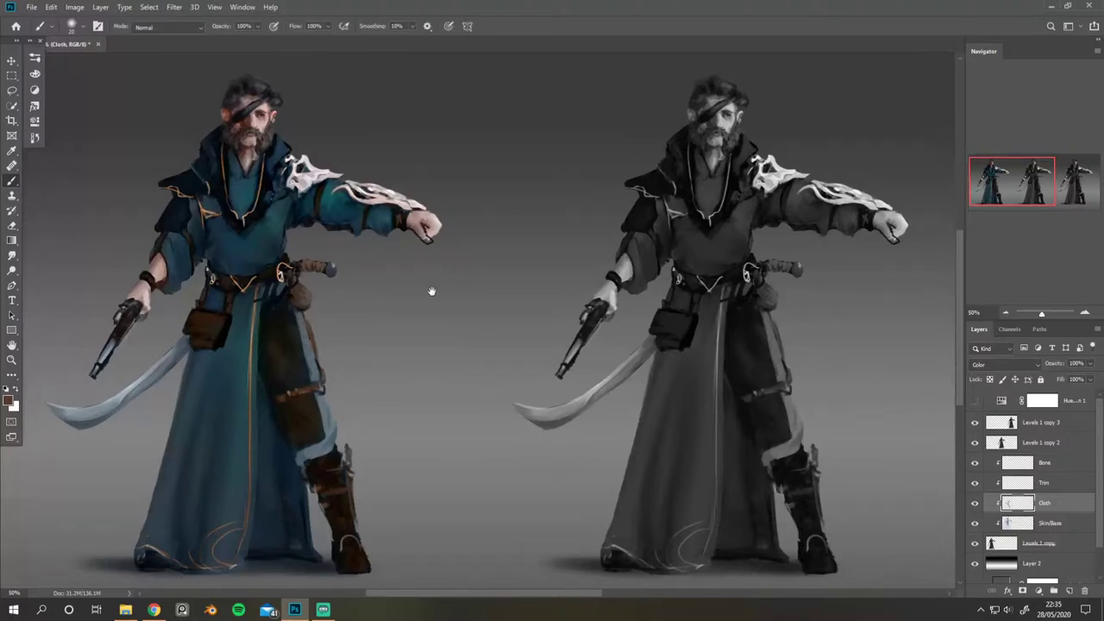
pyautogui.moveTo(431, 290); pyautogui.dragTo(420, 270)
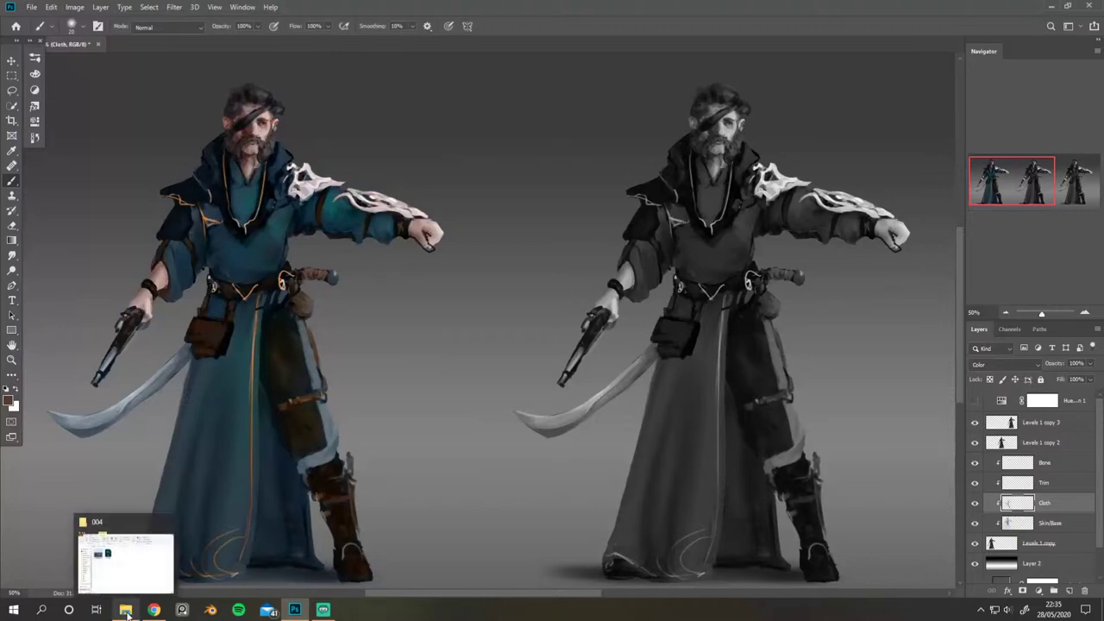
# Step: Switch to File Explorer and open folder 011 under Concepts > Characters
pyautogui.click(126, 611)
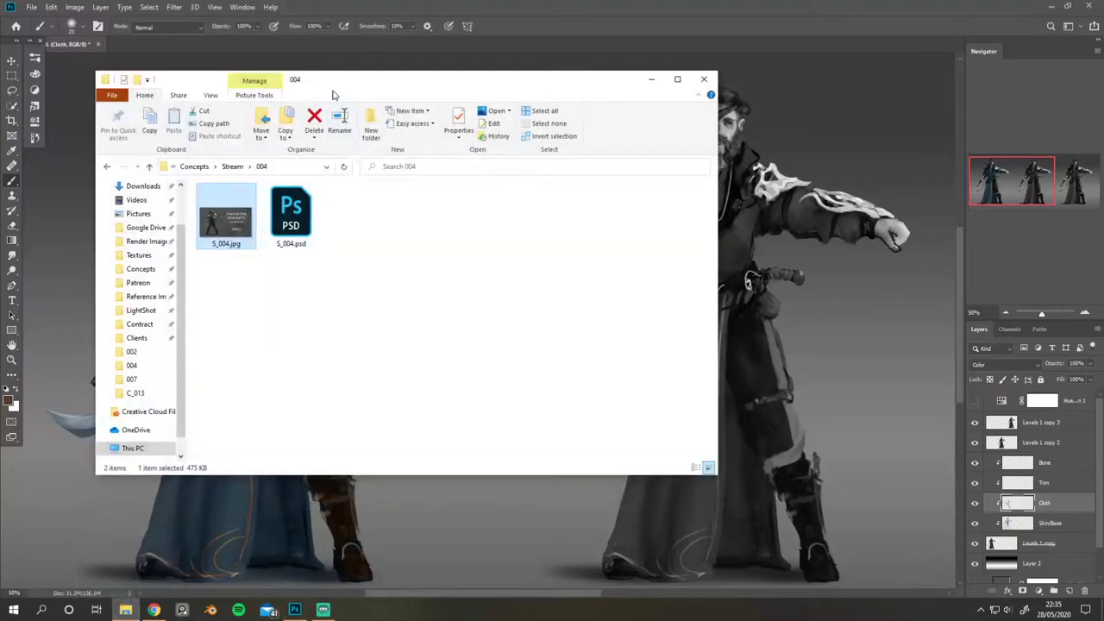
pyautogui.moveTo(334, 86); pyautogui.dragTo(61, 201)
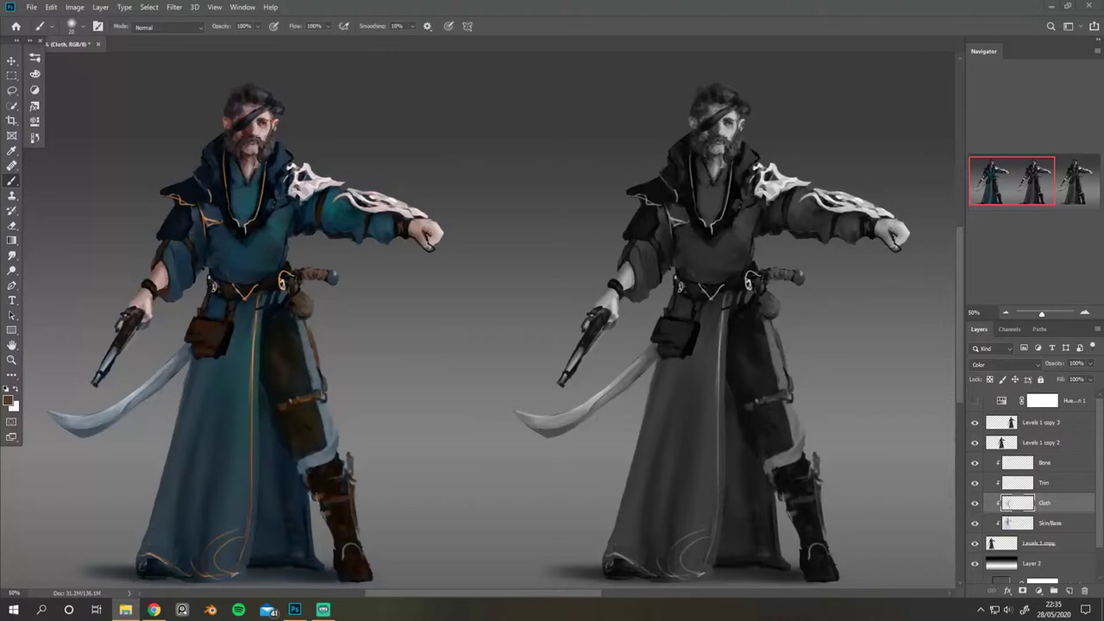
pyautogui.click(125, 610)
pyautogui.moveTo(303, 177); pyautogui.dragTo(471, 85)
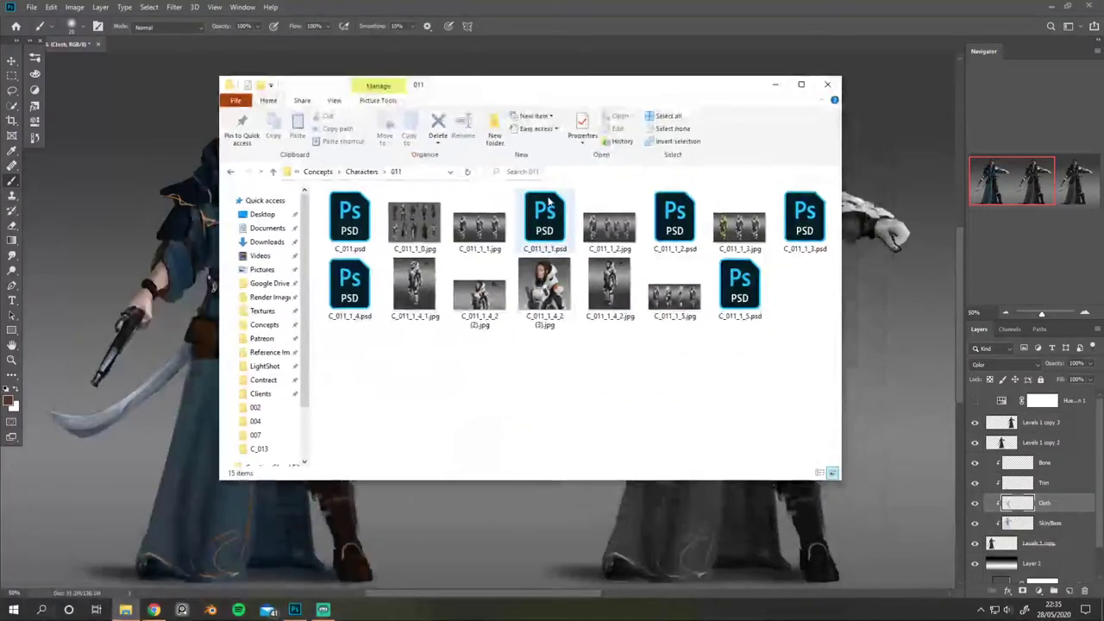
# Step: Compare the greyscale armour sheet C_011_1_2.jpg with the coloured variants in C_011_1_3.jpg, and return to the pirate painting
pyautogui.doubleClick(604, 225)
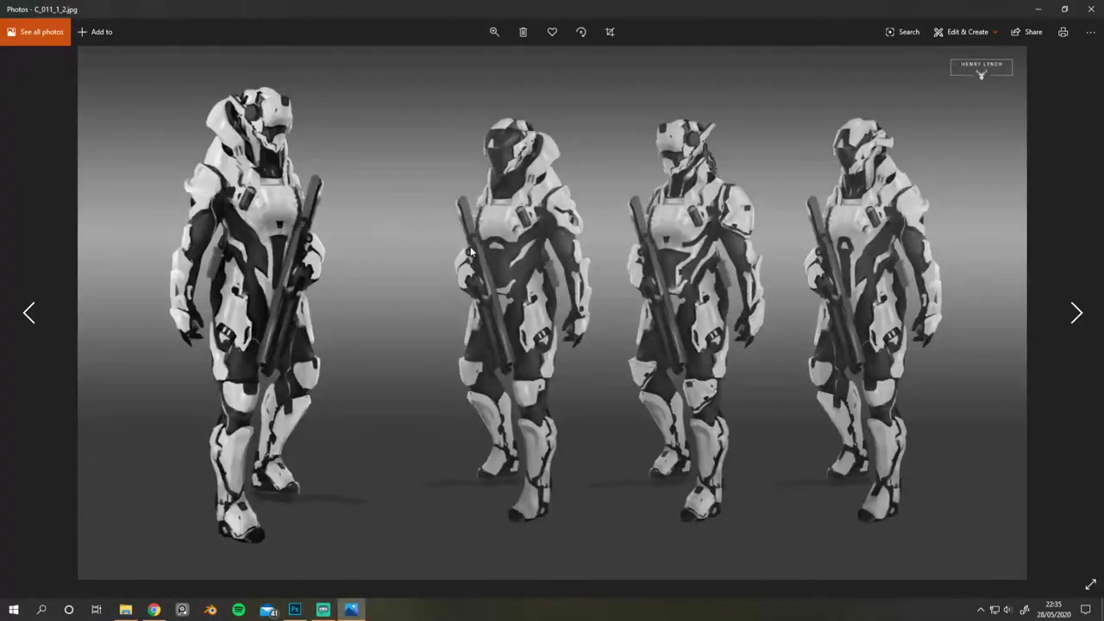
pyautogui.click(1077, 314)
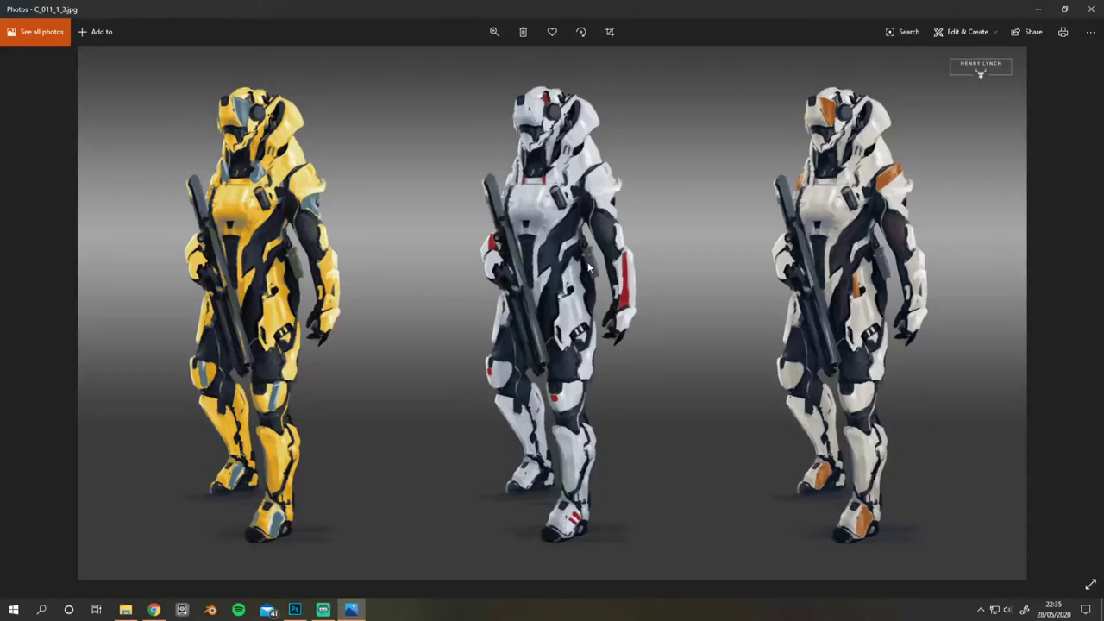
pyautogui.click(28, 314)
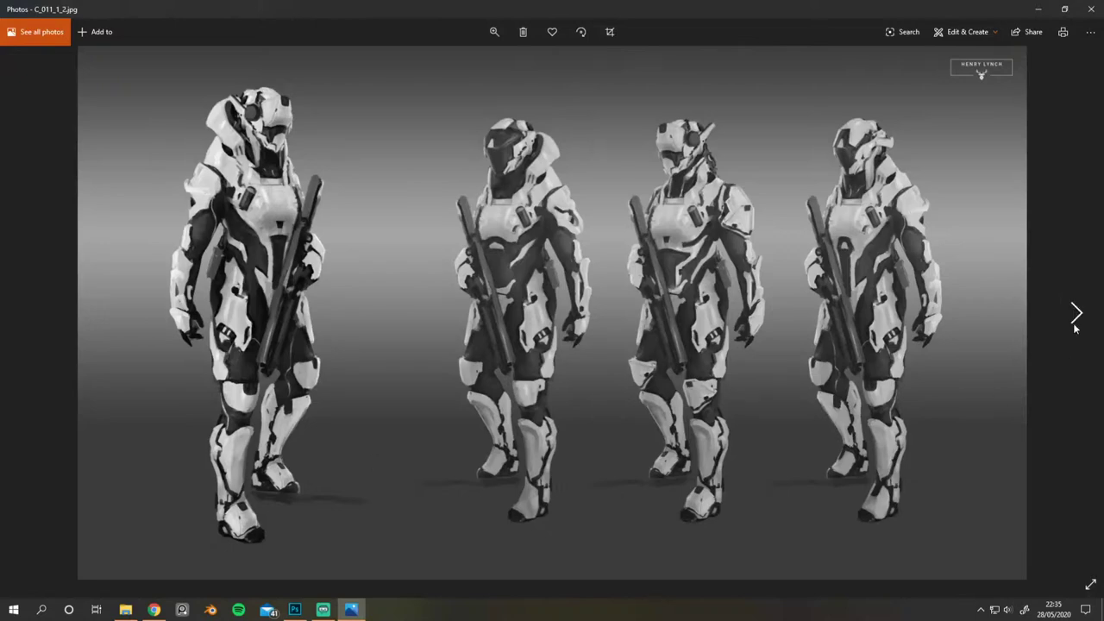
pyautogui.click(1076, 313)
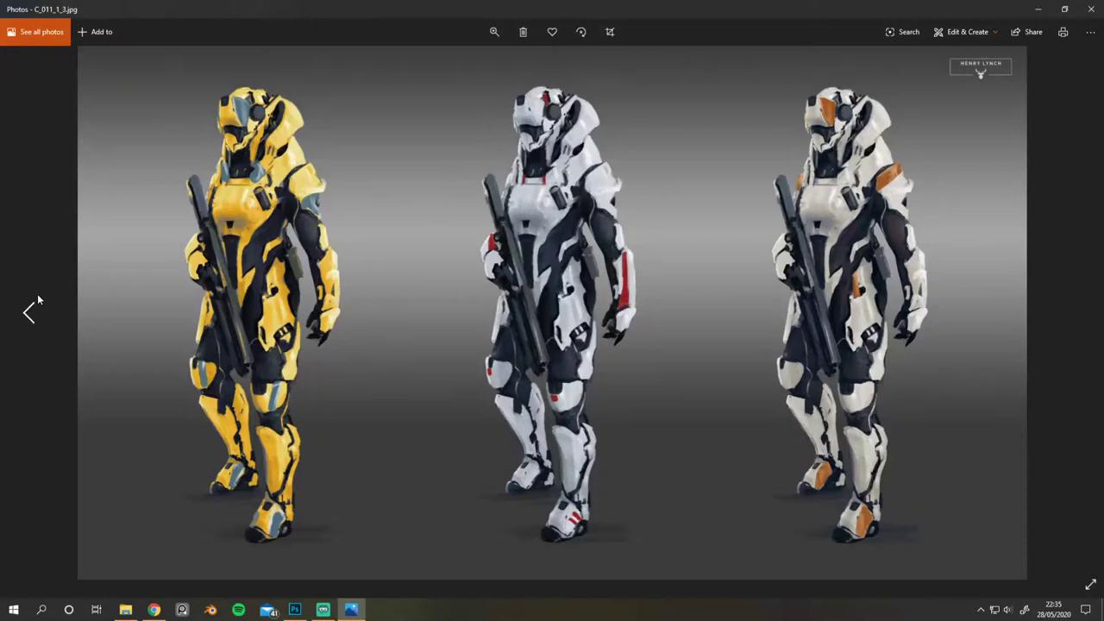
pyautogui.click(38, 302)
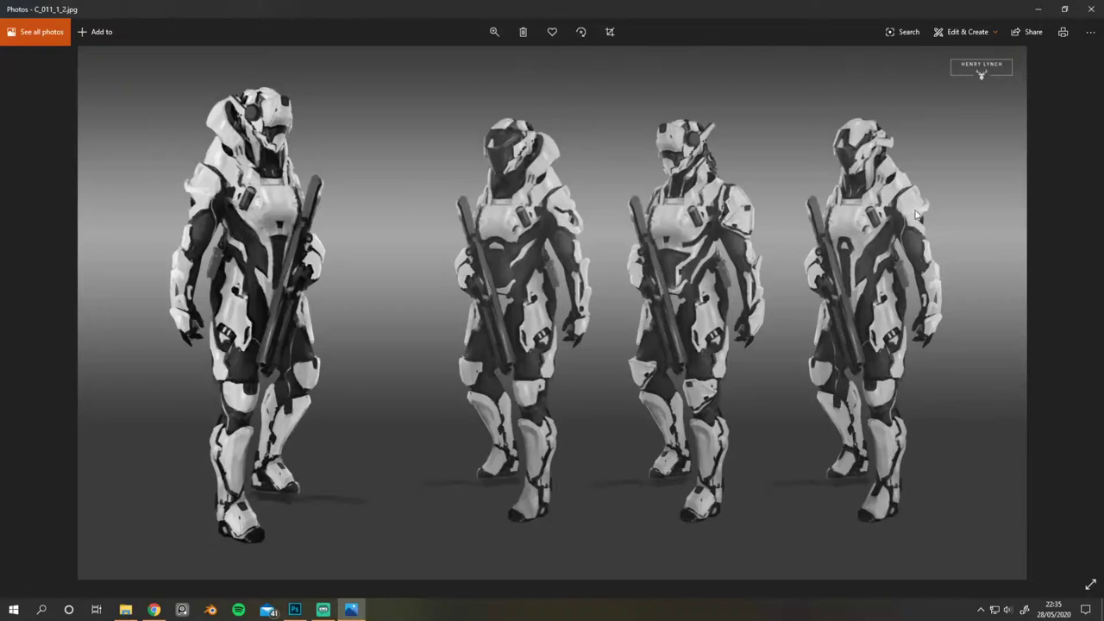
pyautogui.click(1076, 312)
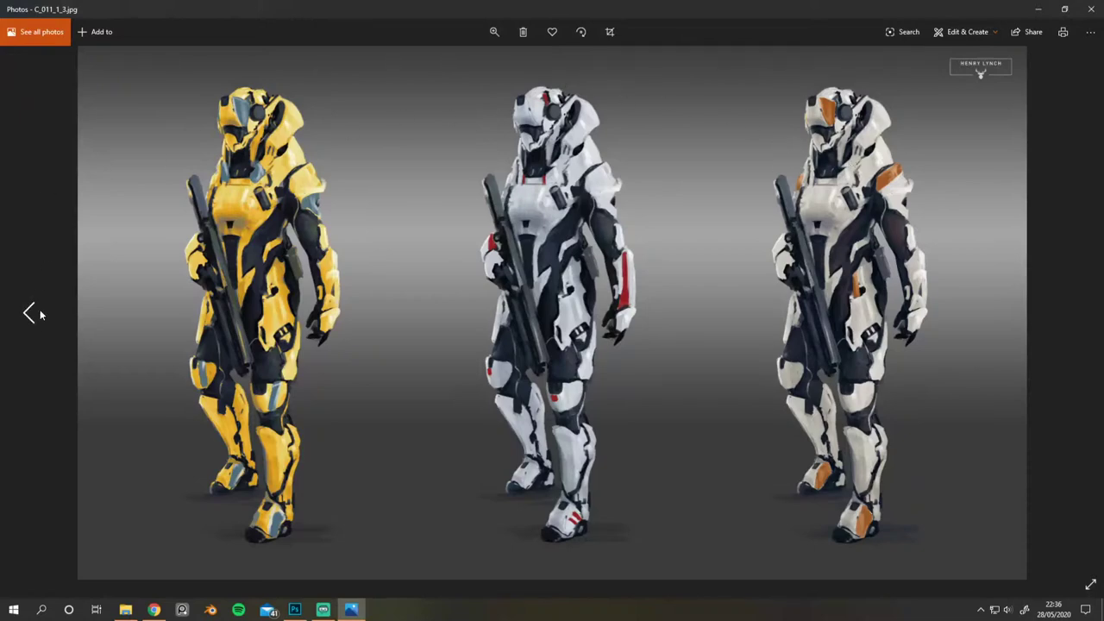
pyautogui.click(30, 312)
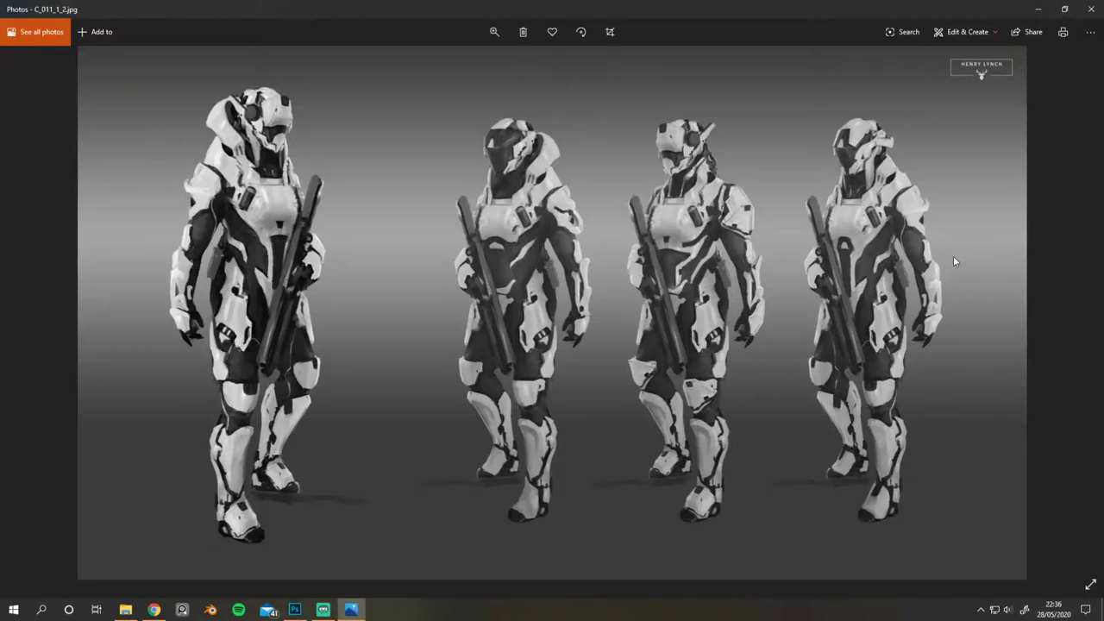
pyautogui.click(1088, 16)
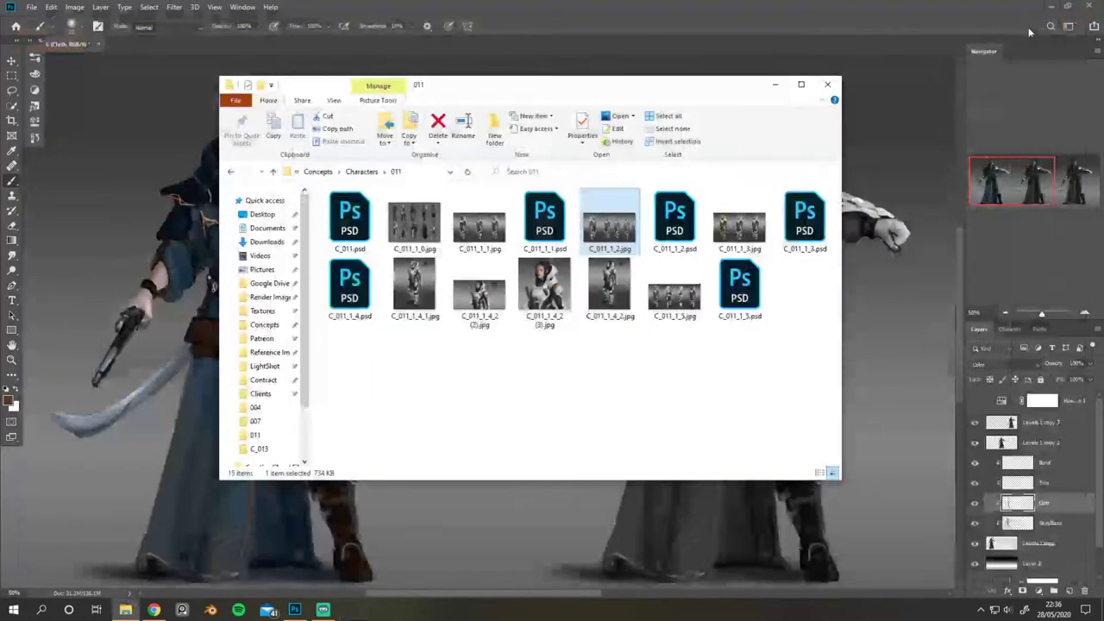
pyautogui.click(779, 81)
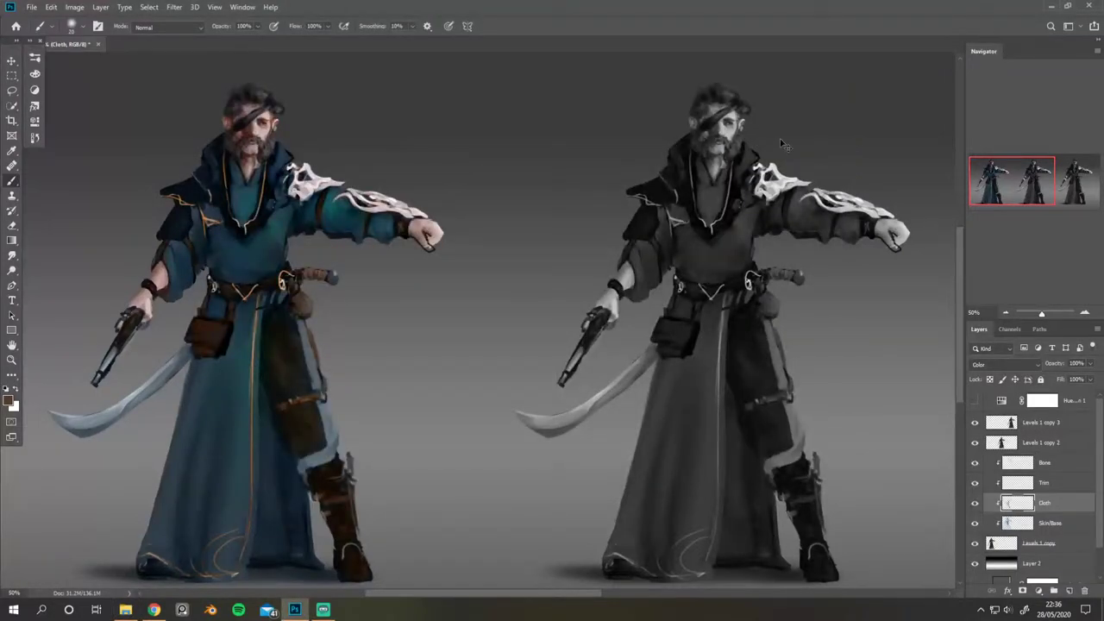
# Step: Sample a dark tone from the first figure and touch up its waist and belt area on the Cloth layer
pyautogui.hotkey('ctrl', '-')
pyautogui.hotkey('ctrl', '+')
pyautogui.keyDown('alt'); pyautogui.click(272, 342); pyautogui.keyUp('alt')
pyautogui.moveTo(273, 314); pyautogui.dragTo(283, 302)
pyautogui.moveTo(276, 317); pyautogui.dragTo(304, 299)
pyautogui.moveTo(306, 279); pyautogui.dragTo(413, 247)
pyautogui.hotkey('ctrl', '-')
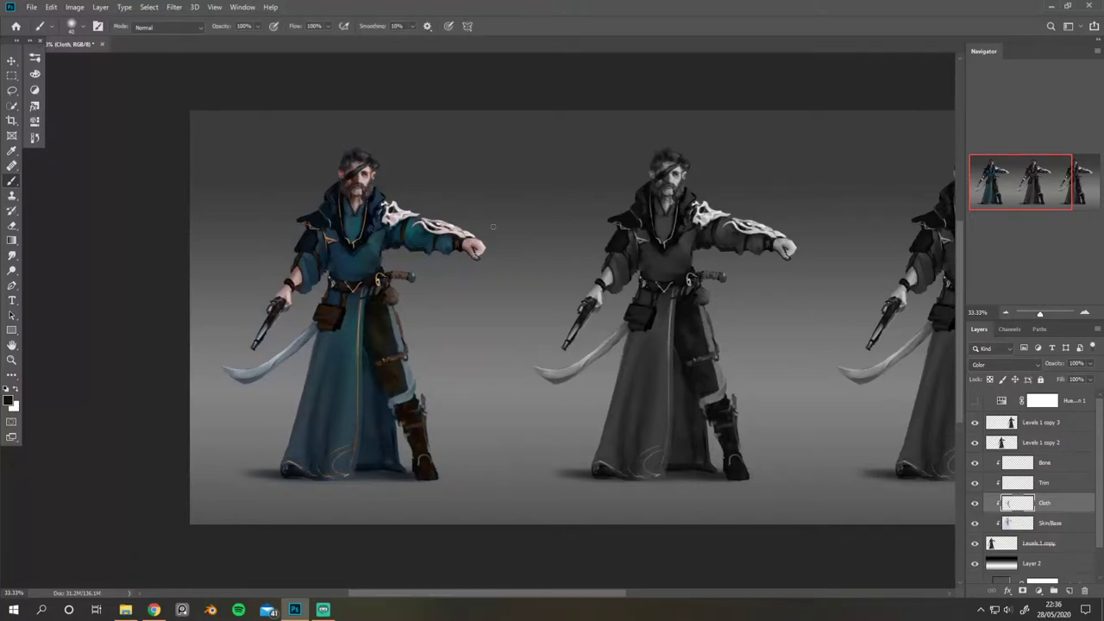
pyautogui.moveTo(494, 226); pyautogui.dragTo(530, 239)
pyautogui.scroll(-2, 415, 259)
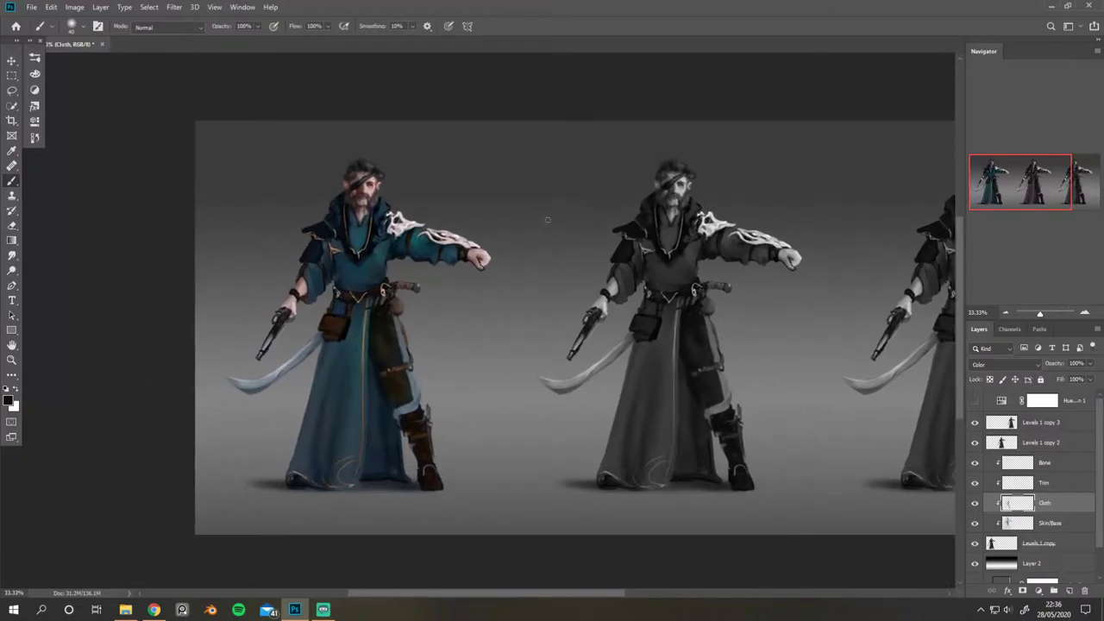
pyautogui.hotkey('ctrl', '+')
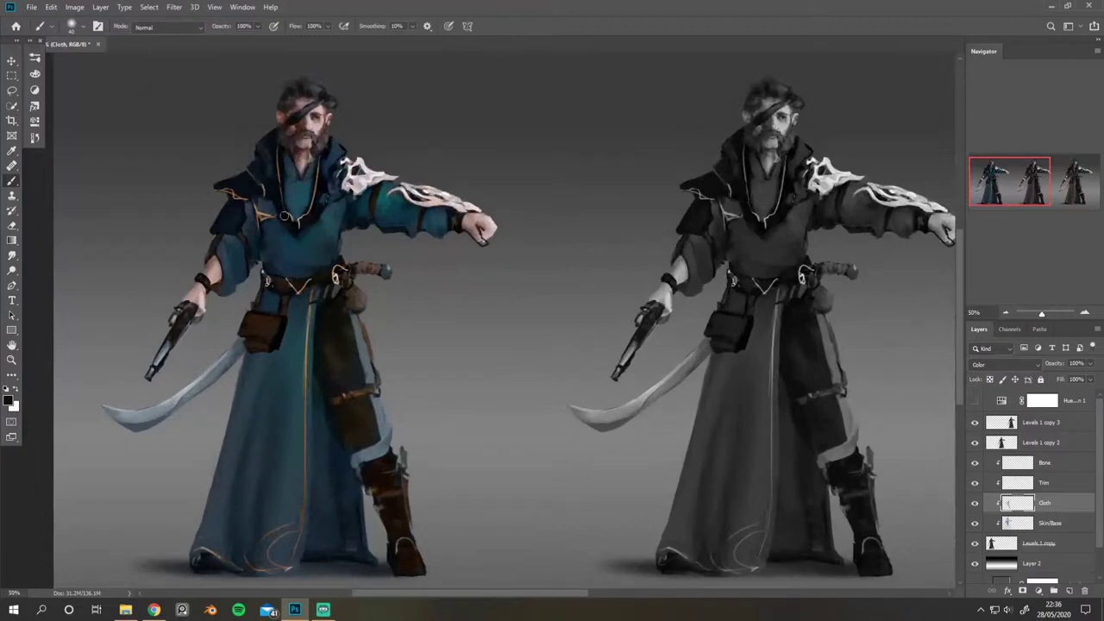
# Step: Add a clipped layer named Secondary above the Bone layer and set its blend mode to Color
pyautogui.click(35, 74)
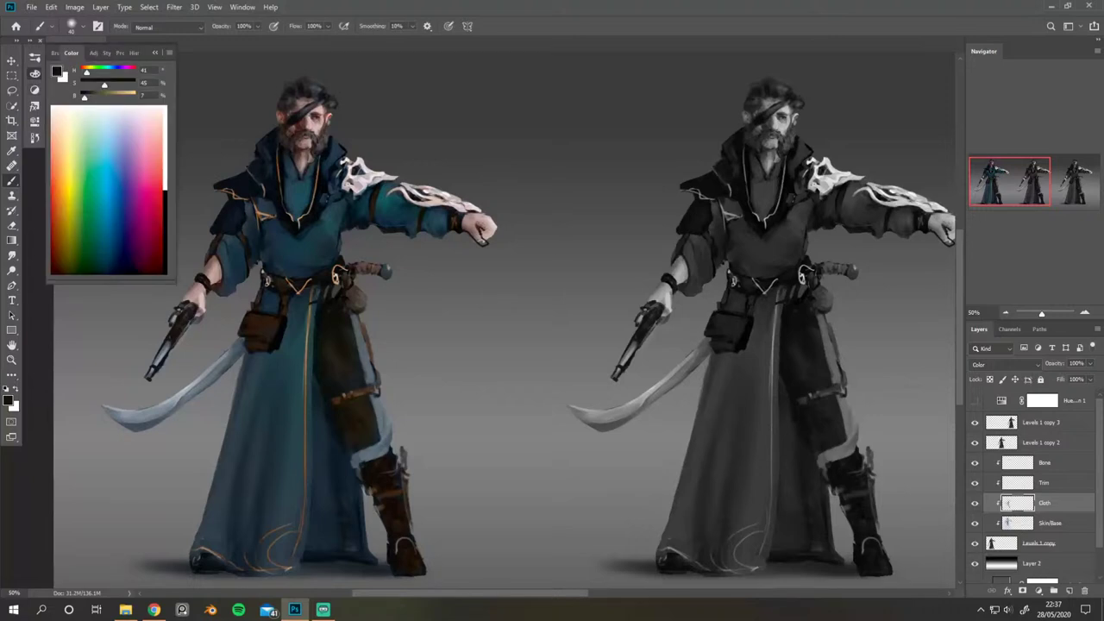
pyautogui.click(1069, 591)
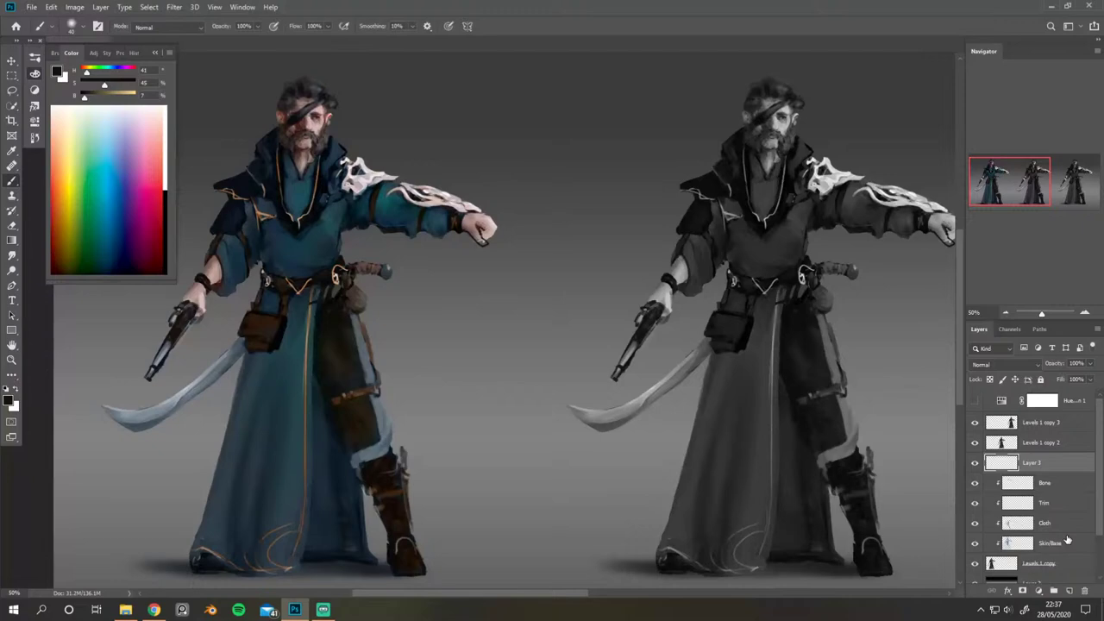
pyautogui.keyDown('alt'); pyautogui.click(1073, 472); pyautogui.keyUp('alt')
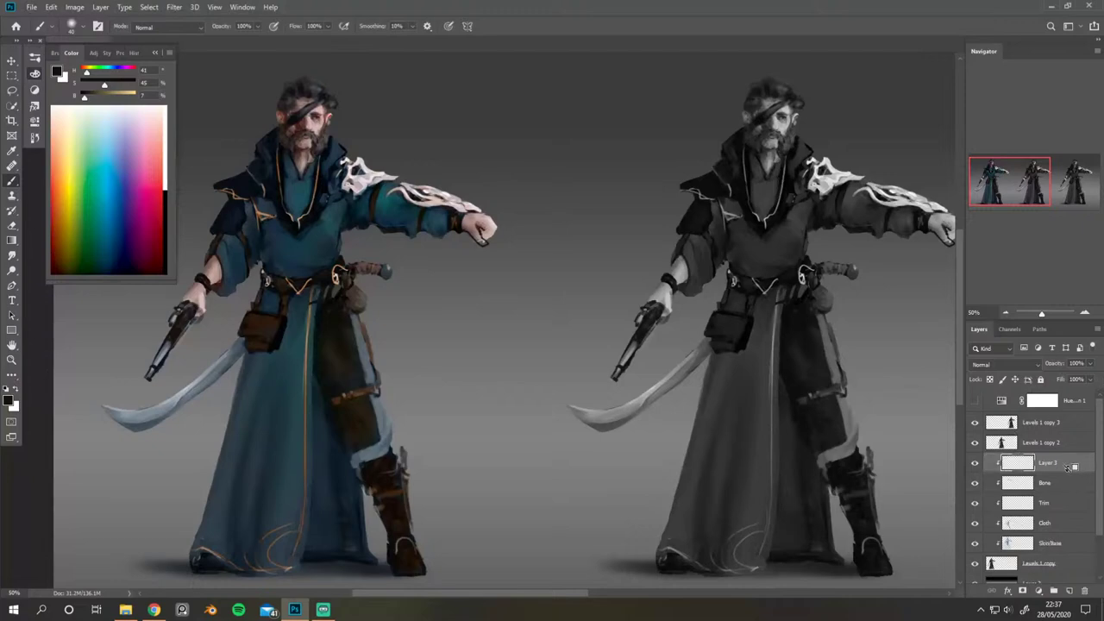
pyautogui.doubleClick(1049, 464)
pyautogui.write('C')
pyautogui.write('econdary')
pyautogui.press('Return')
pyautogui.moveTo(357, 246); pyautogui.dragTo(638, 328)
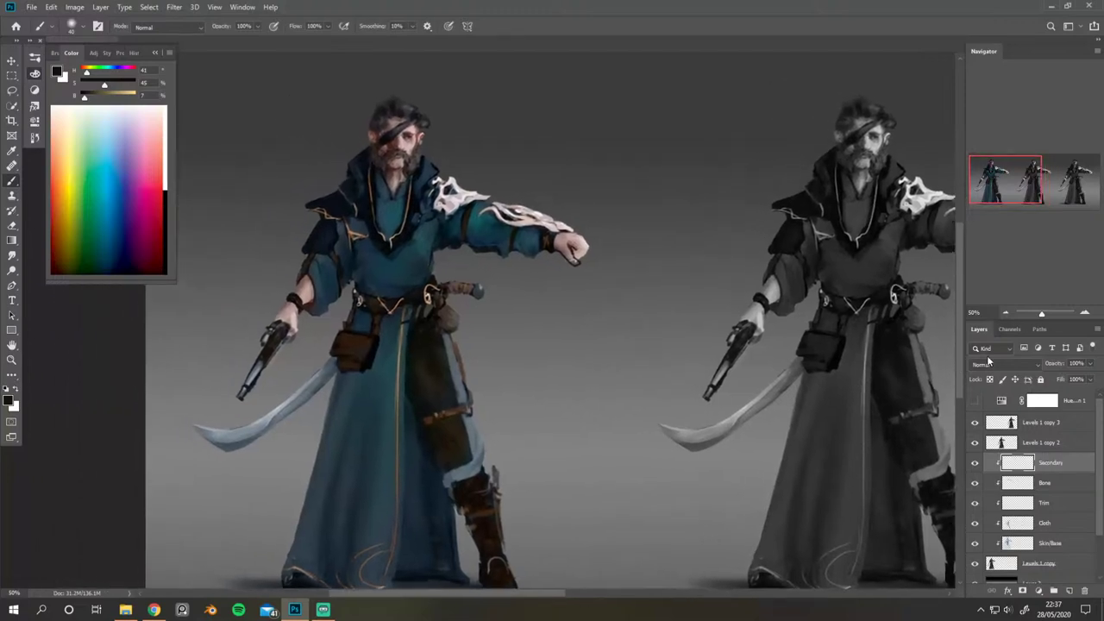
pyautogui.click(990, 362)
pyautogui.click(987, 576)
# Step: Tint the shoulder cape, upper sleeve and collar edge with a magenta of hue 325, saturation 91 and brightness 82, cleaning up with the eraser
pyautogui.moveTo(156, 207); pyautogui.dragTo(147, 194)
pyautogui.moveTo(326, 242)
pyautogui.mouseDown()
pyautogui.moveTo(326, 201)
pyautogui.moveTo(338, 200)
pyautogui.moveTo(311, 248)
pyautogui.moveTo(330, 234)
pyautogui.moveTo(327, 244)
pyautogui.moveTo(314, 240)
pyautogui.moveTo(332, 208)
pyautogui.moveTo(346, 209)
pyautogui.moveTo(311, 206)
pyautogui.moveTo(332, 200)
pyautogui.moveTo(365, 209)
pyautogui.moveTo(386, 245)
pyautogui.moveTo(370, 170)
pyautogui.mouseUp()
pyautogui.hotkey('ctrl', 'z')
pyautogui.moveTo(402, 234); pyautogui.dragTo(411, 199)
pyautogui.press('e')
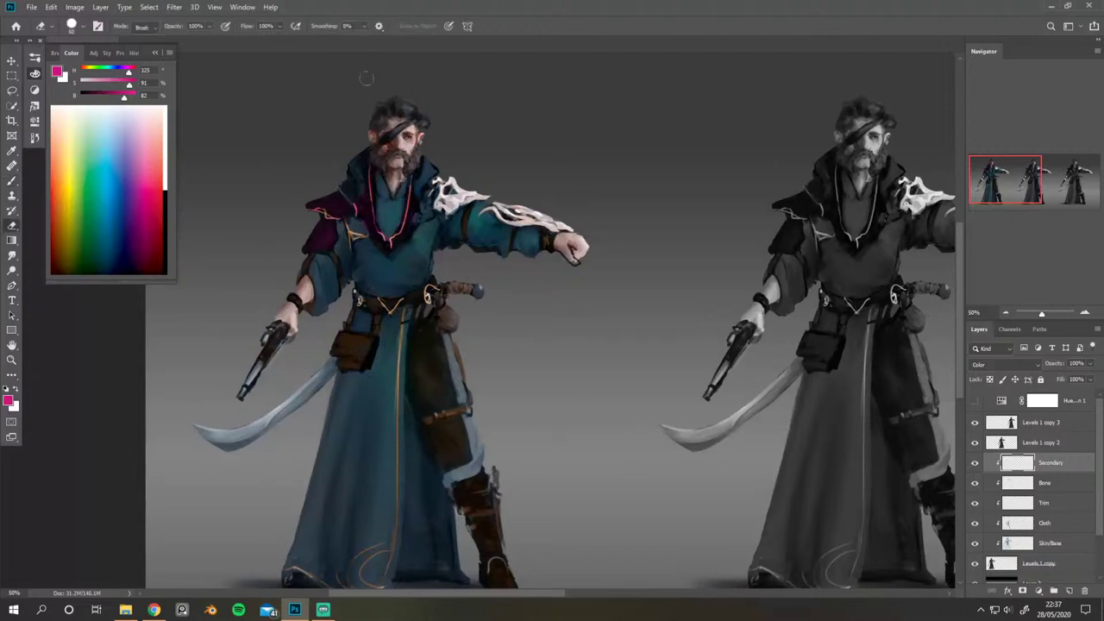
pyautogui.press('[')
pyautogui.press('b')
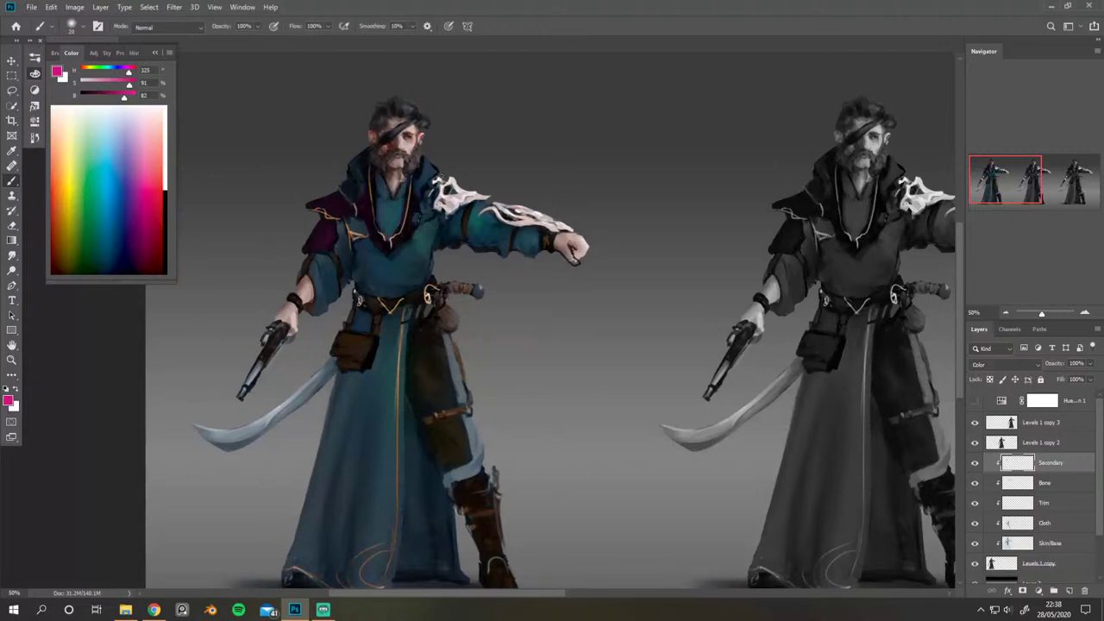
# Step: Shift the Secondary layer's magenta to a dark red using Hue/Saturation, with saturation at +67
pyautogui.hotkey('ctrl', 'u')
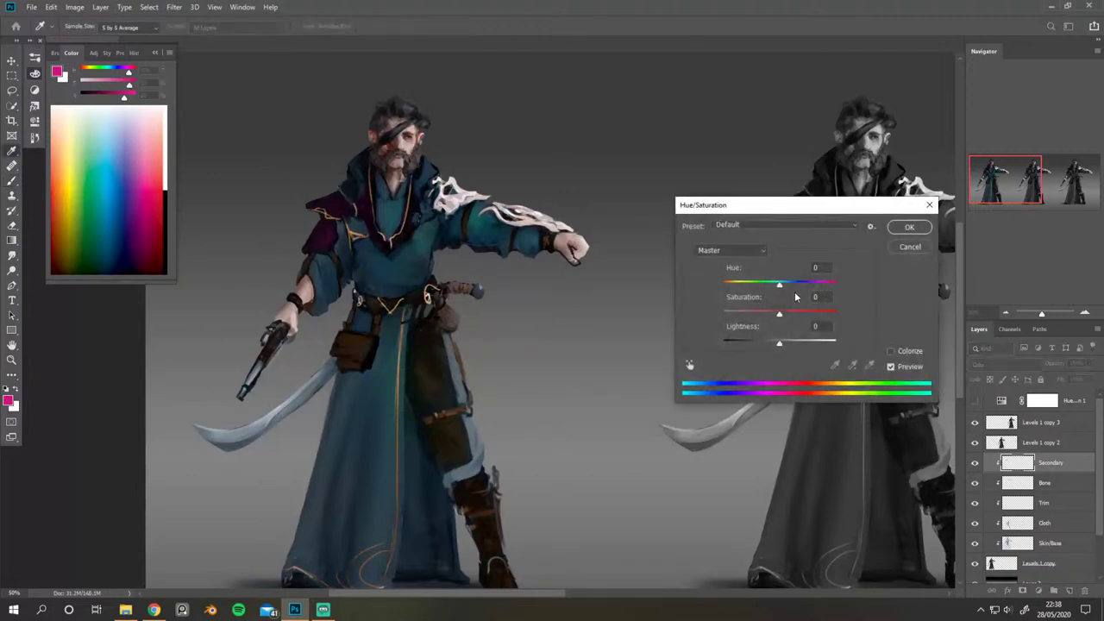
pyautogui.moveTo(779, 313); pyautogui.dragTo(818, 315)
pyautogui.moveTo(779, 284)
pyautogui.mouseDown()
pyautogui.moveTo(715, 282)
pyautogui.moveTo(849, 289)
pyautogui.moveTo(801, 285)
pyautogui.mouseUp()
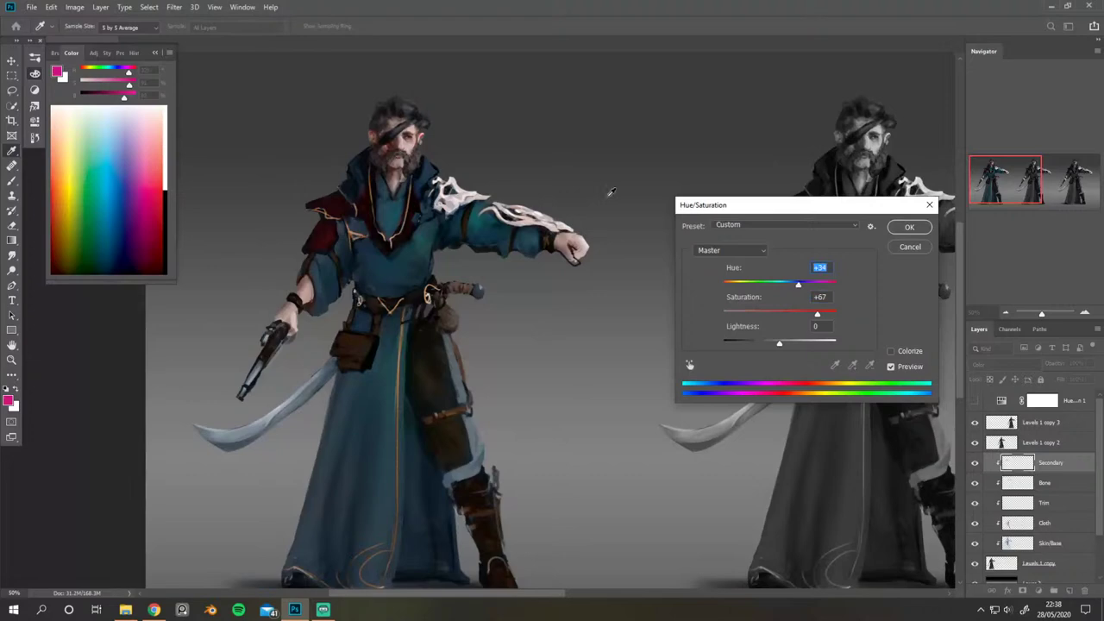
pyautogui.hotkey('ctrl', '-')
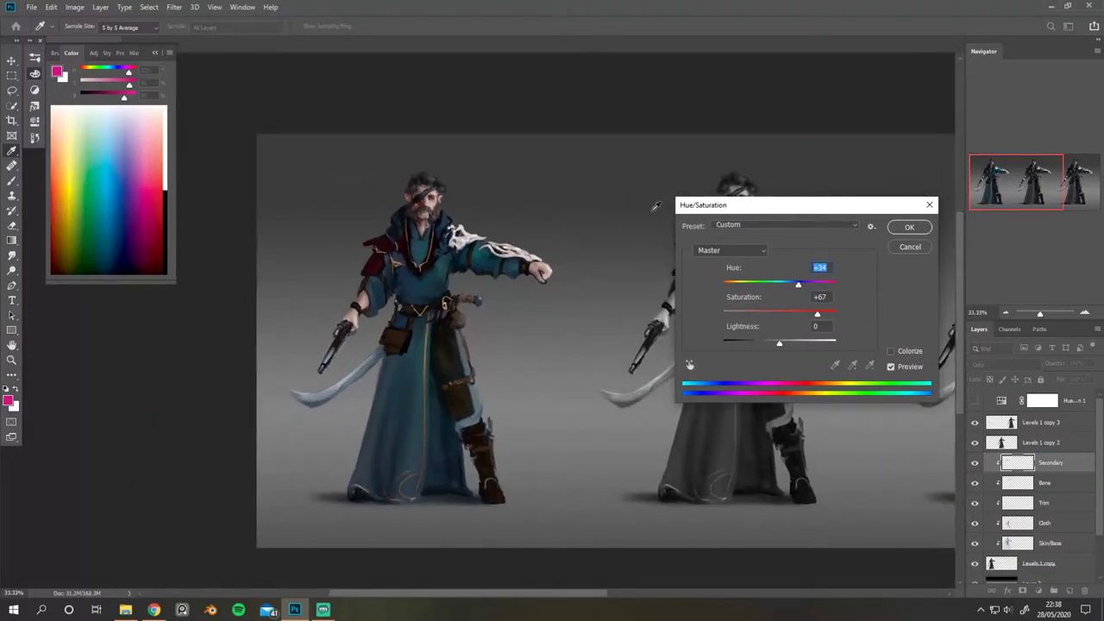
pyautogui.moveTo(797, 286)
pyautogui.mouseDown()
pyautogui.moveTo(735, 285)
pyautogui.moveTo(849, 284)
pyautogui.moveTo(723, 283)
pyautogui.moveTo(810, 269)
pyautogui.moveTo(756, 274)
pyautogui.moveTo(786, 274)
pyautogui.mouseUp()
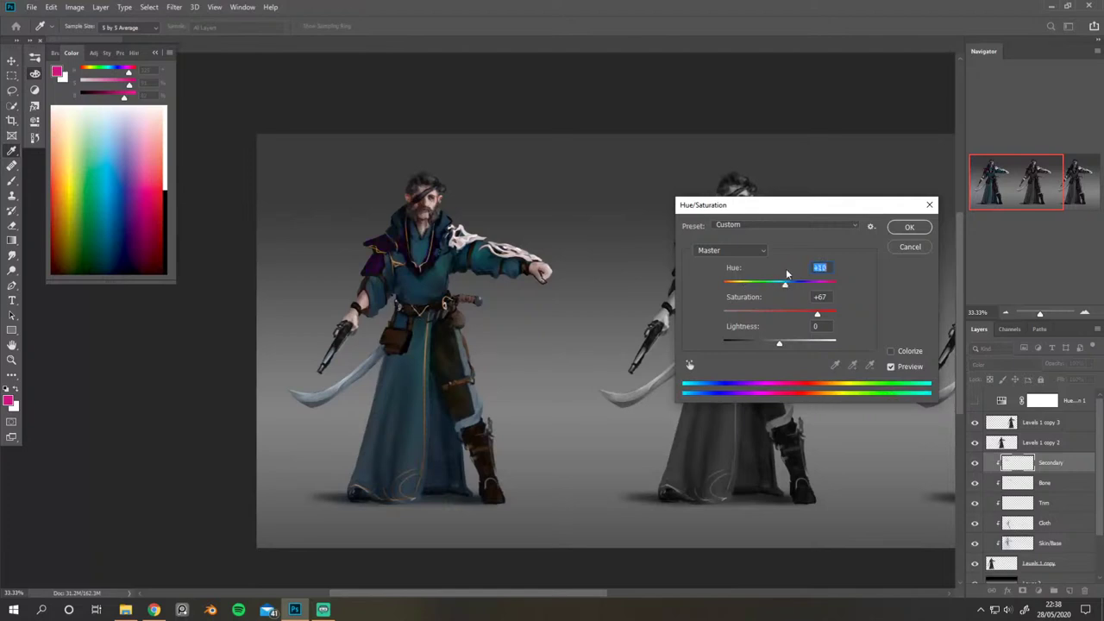
pyautogui.moveTo(786, 274); pyautogui.dragTo(793, 271)
pyautogui.click(910, 227)
# Step: Duplicate the five colour layers from Secondary down to Skin/Base and move the copies directly above Levels 1 copy 2
pyautogui.moveTo(589, 179)
pyautogui.mouseDown()
pyautogui.moveTo(493, 190)
pyautogui.moveTo(525, 195)
pyautogui.moveTo(545, 215)
pyautogui.moveTo(532, 236)
pyautogui.moveTo(446, 219)
pyautogui.moveTo(459, 220)
pyautogui.mouseUp()
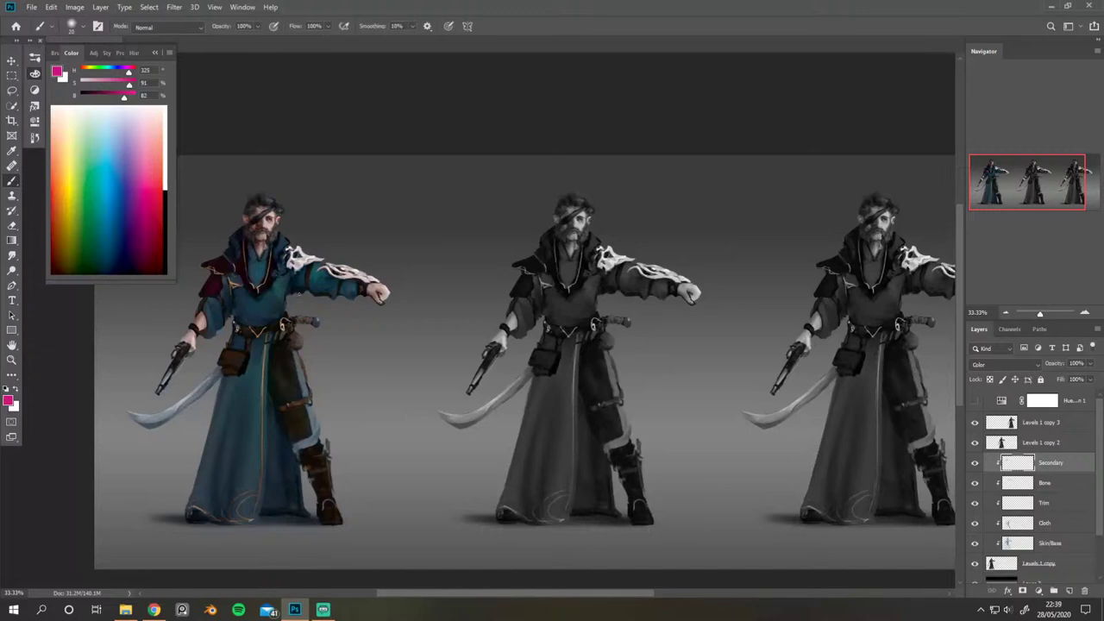
pyautogui.moveTo(461, 249); pyautogui.dragTo(533, 250)
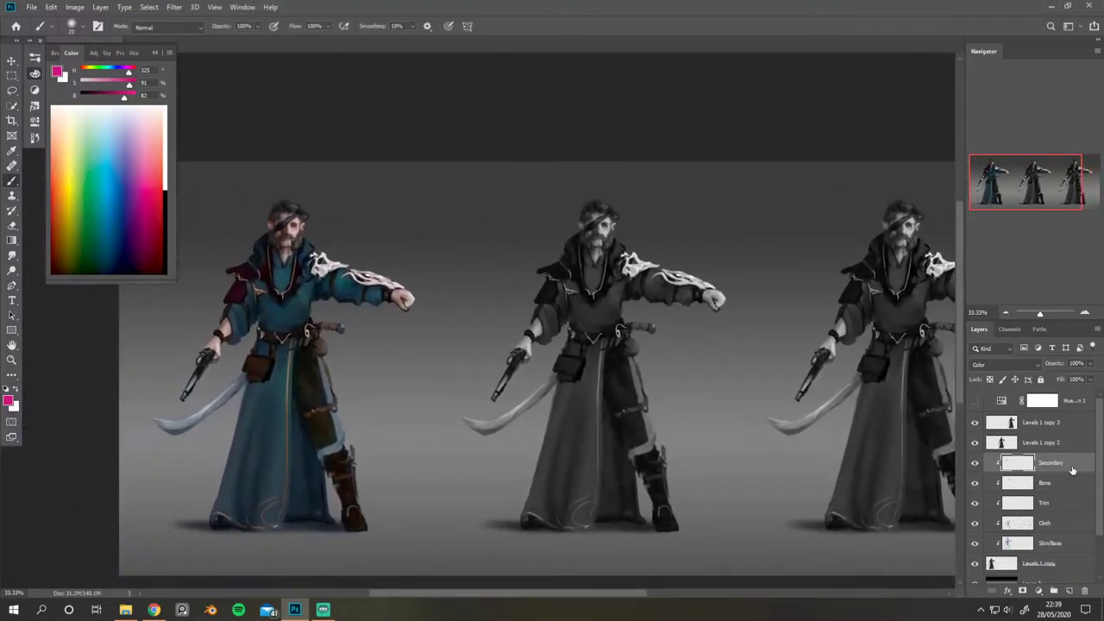
pyautogui.scroll(-1, 1021, 516)
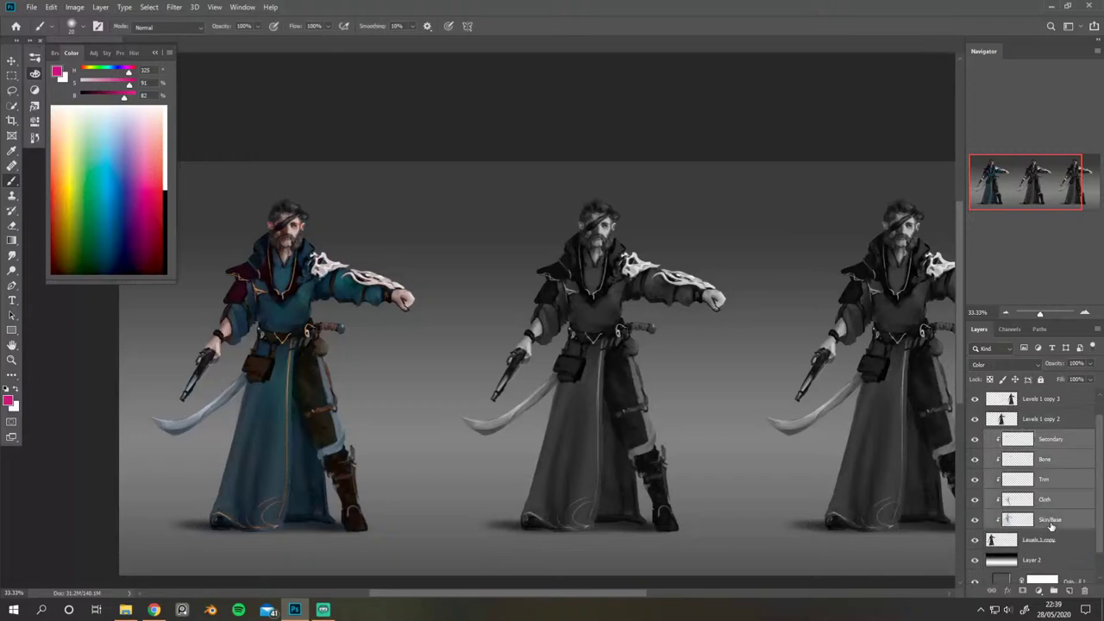
pyautogui.keyDown('shift'); pyautogui.click(1052, 524); pyautogui.keyUp('shift')
pyautogui.hotkey('ctrl', 'j')
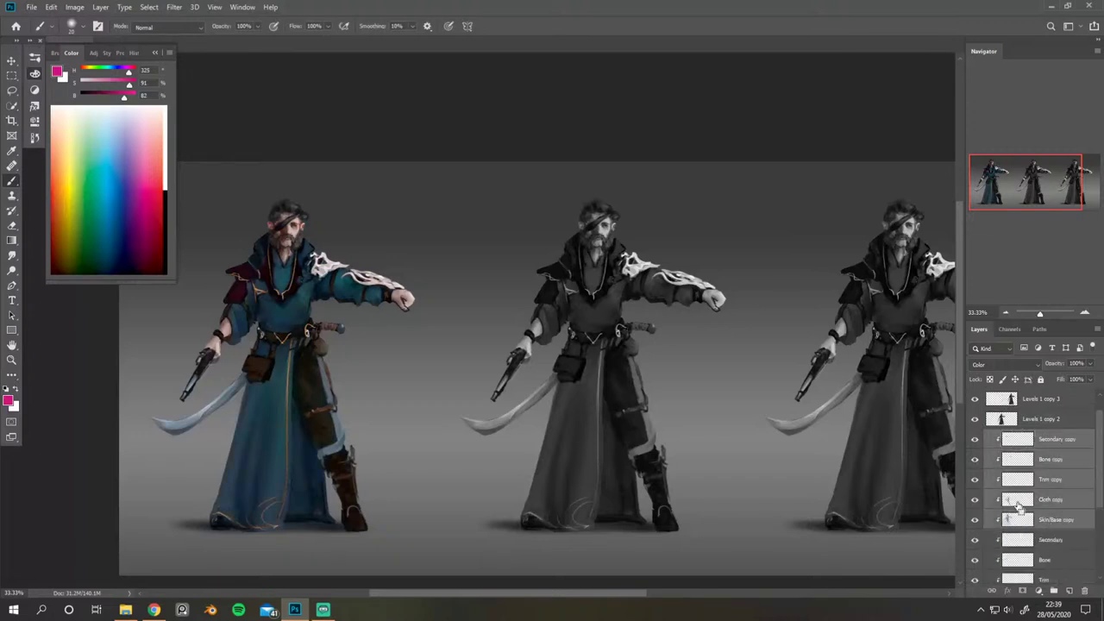
pyautogui.moveTo(1046, 490); pyautogui.dragTo(1054, 417)
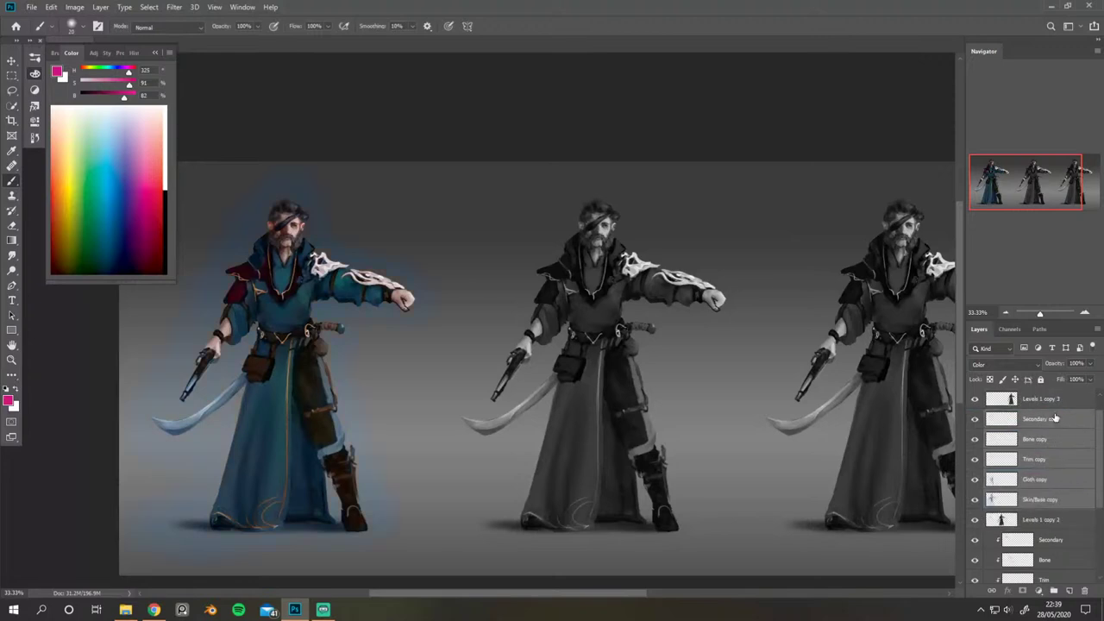
# Step: Clip the Skin/Base, Cloth, Trim, Bone and Secondary copies to the Levels 1 copy 2 layer
pyautogui.keyDown('alt'); pyautogui.click(1047, 488); pyautogui.keyUp('alt')
pyautogui.keyDown('alt'); pyautogui.click(1051, 469); pyautogui.keyUp('alt')
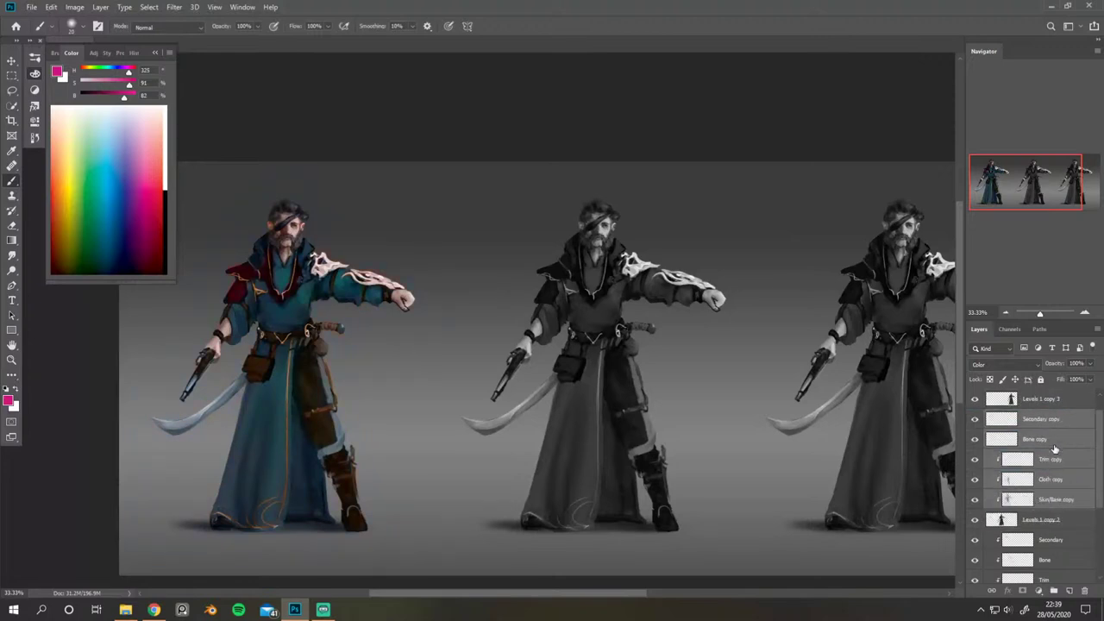
pyautogui.keyDown('alt'); pyautogui.click(1055, 449); pyautogui.keyUp('alt')
pyautogui.keyDown('alt'); pyautogui.click(1060, 428); pyautogui.keyUp('alt')
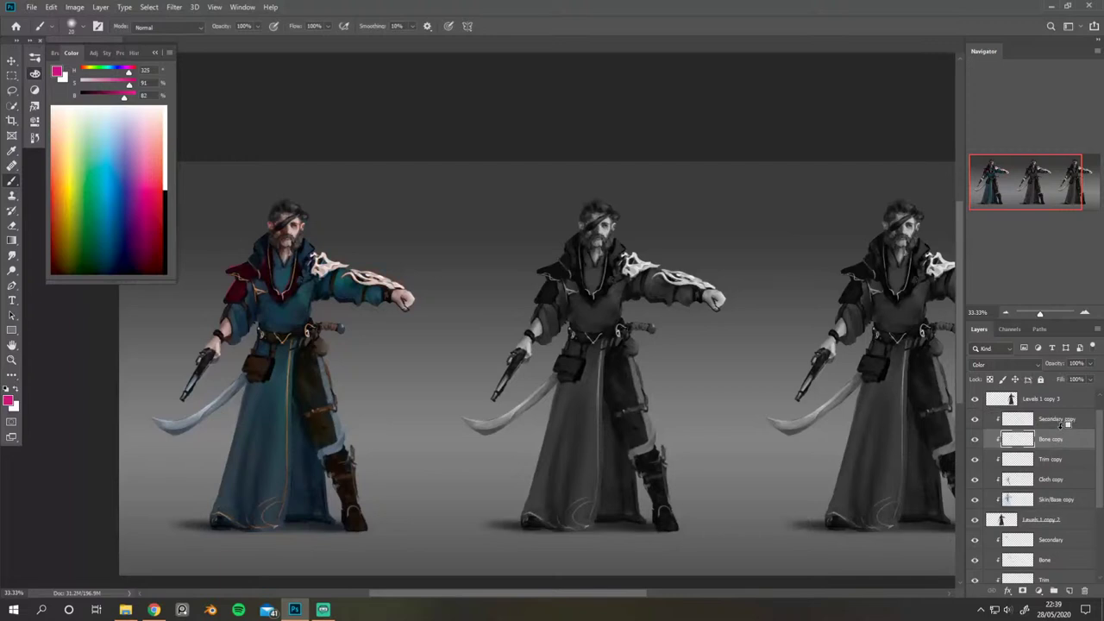
# Step: Move the five copied colour layers together onto the middle figure, and select the Skin/Base copy layer
pyautogui.click(1046, 493)
pyautogui.keyDown('shift'); pyautogui.click(1061, 429); pyautogui.keyUp('shift')
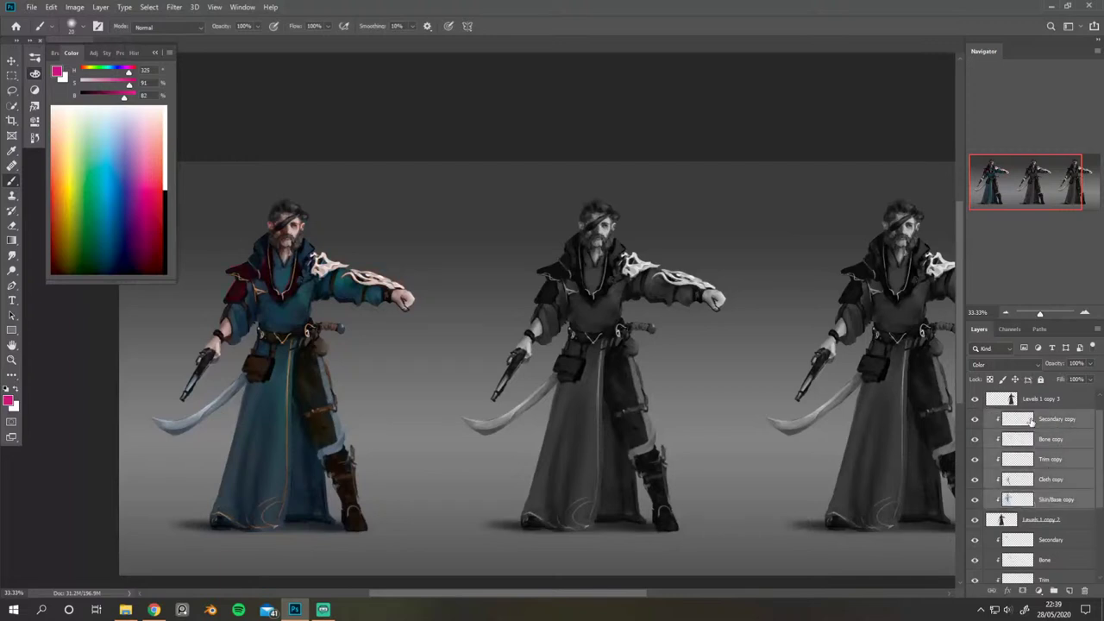
pyautogui.moveTo(638, 324); pyautogui.dragTo(603, 295)
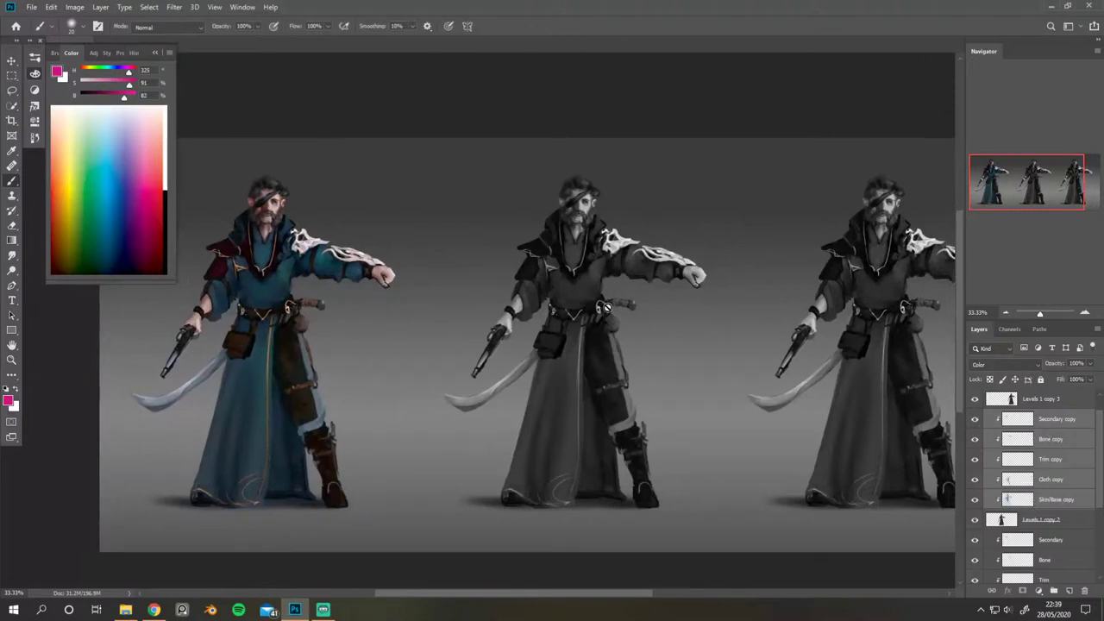
pyautogui.hotkey('ctrl', 't')
pyautogui.moveTo(275, 270); pyautogui.dragTo(584, 284)
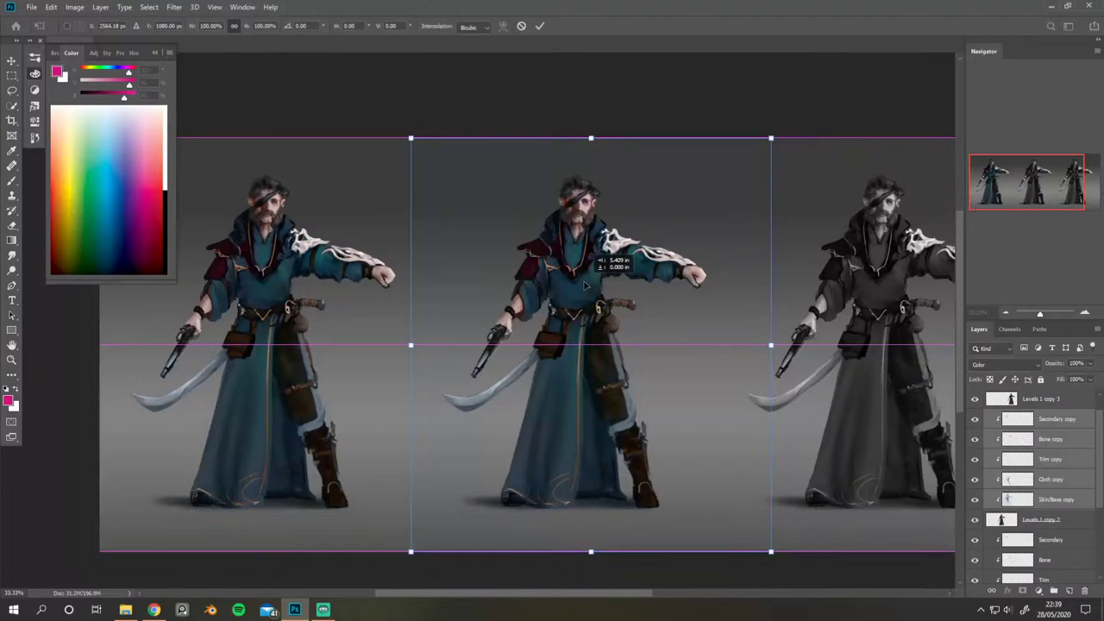
pyautogui.moveTo(585, 285); pyautogui.dragTo(585, 286)
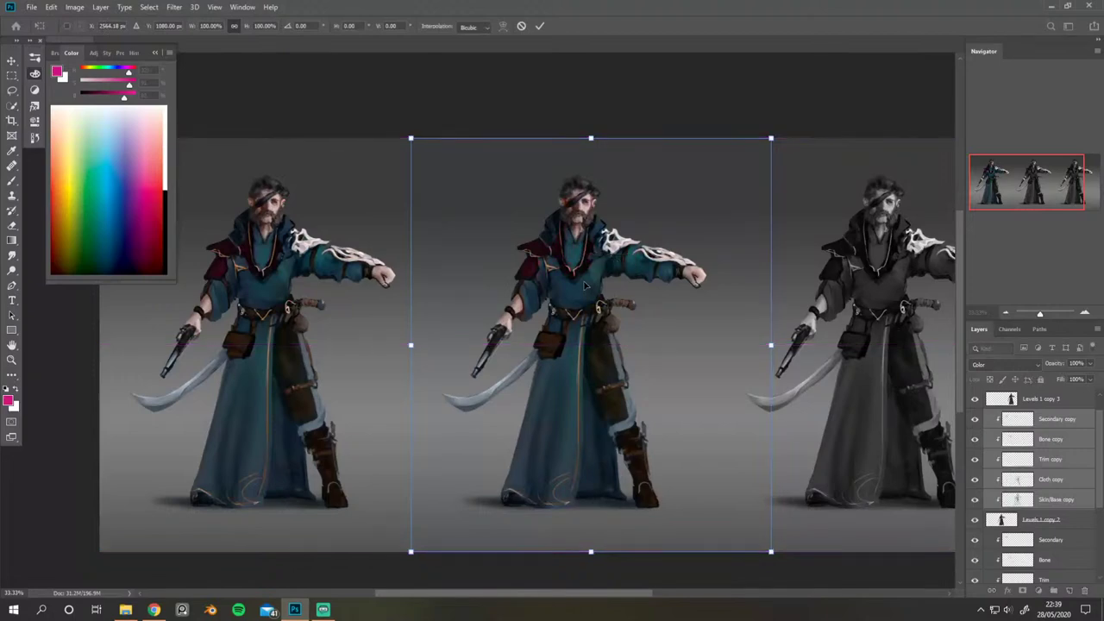
pyautogui.press('Return')
pyautogui.press('b')
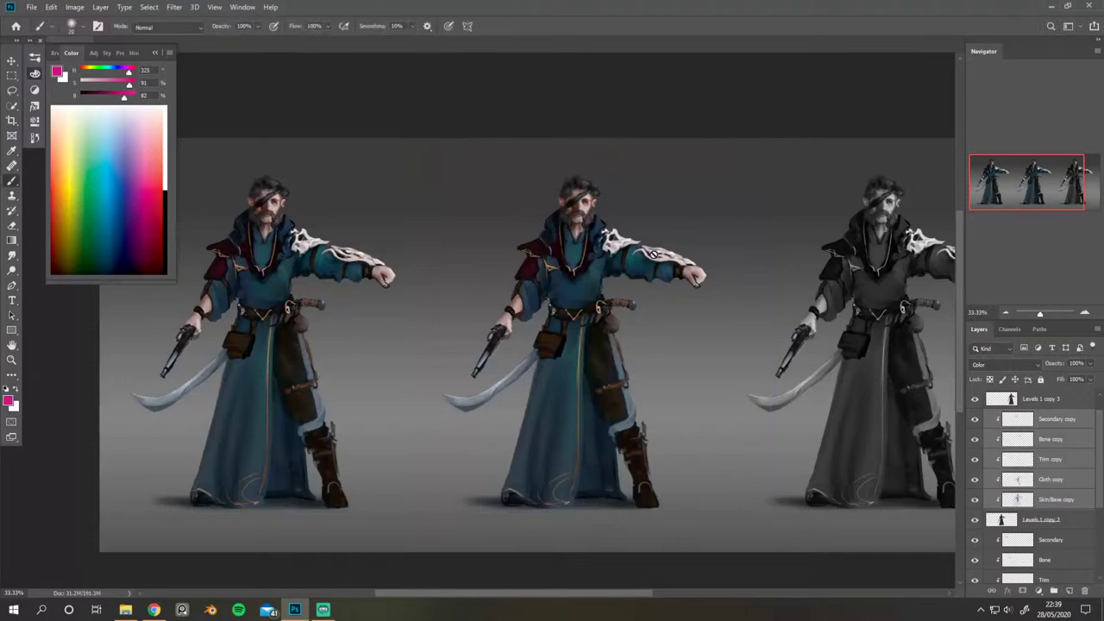
pyautogui.click(1071, 504)
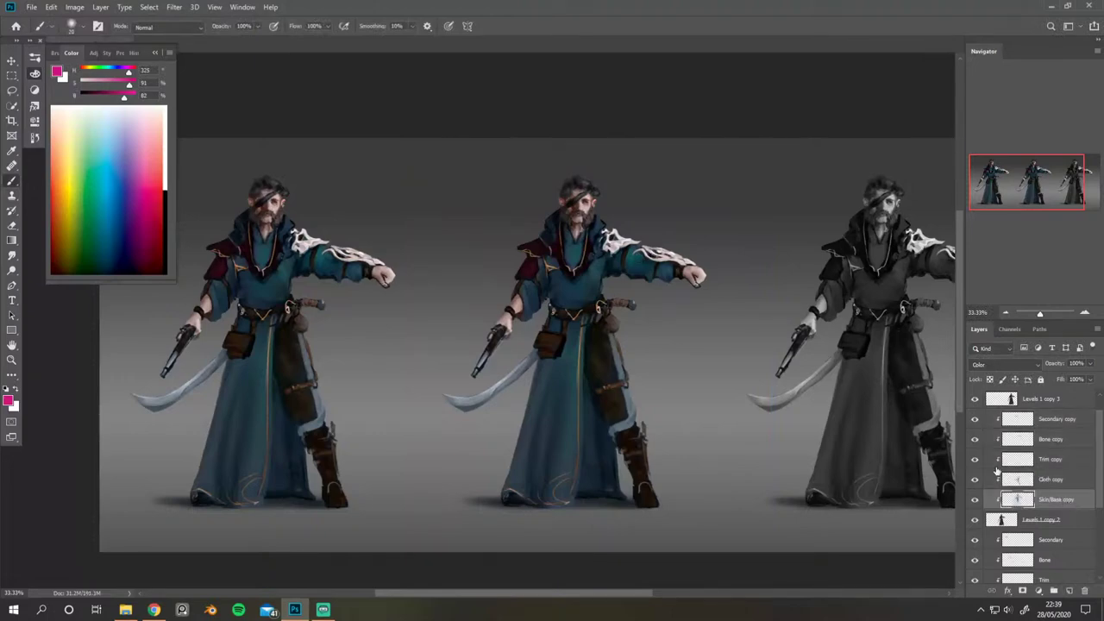
# Step: Select the Cloth copy layer belonging to the middle figure
pyautogui.moveTo(700, 323); pyautogui.dragTo(629, 323)
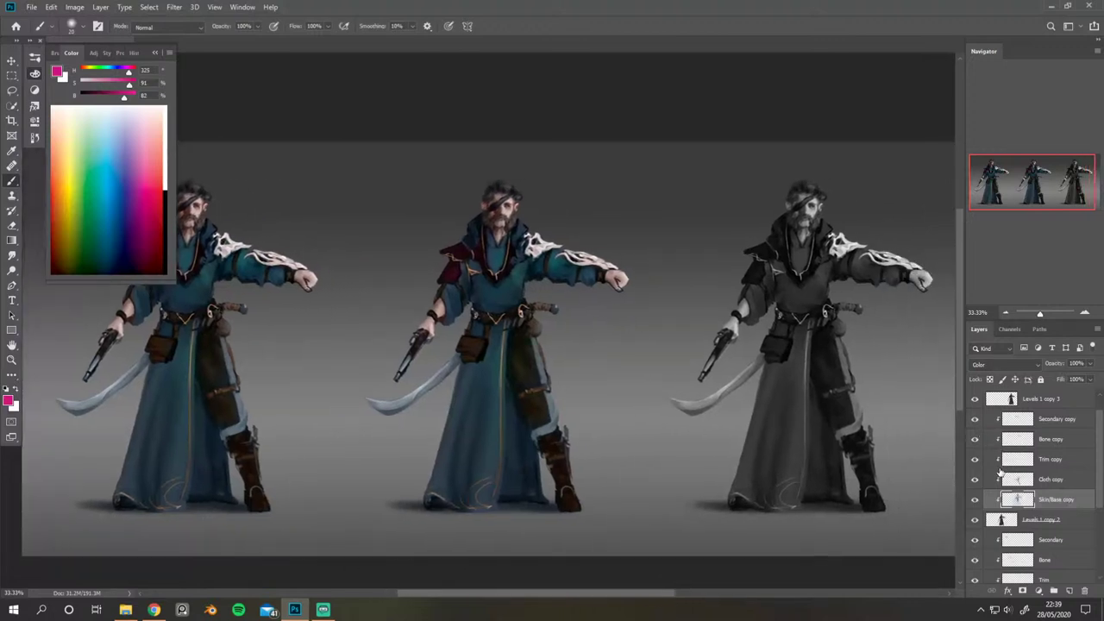
pyautogui.moveTo(760, 347); pyautogui.dragTo(780, 351)
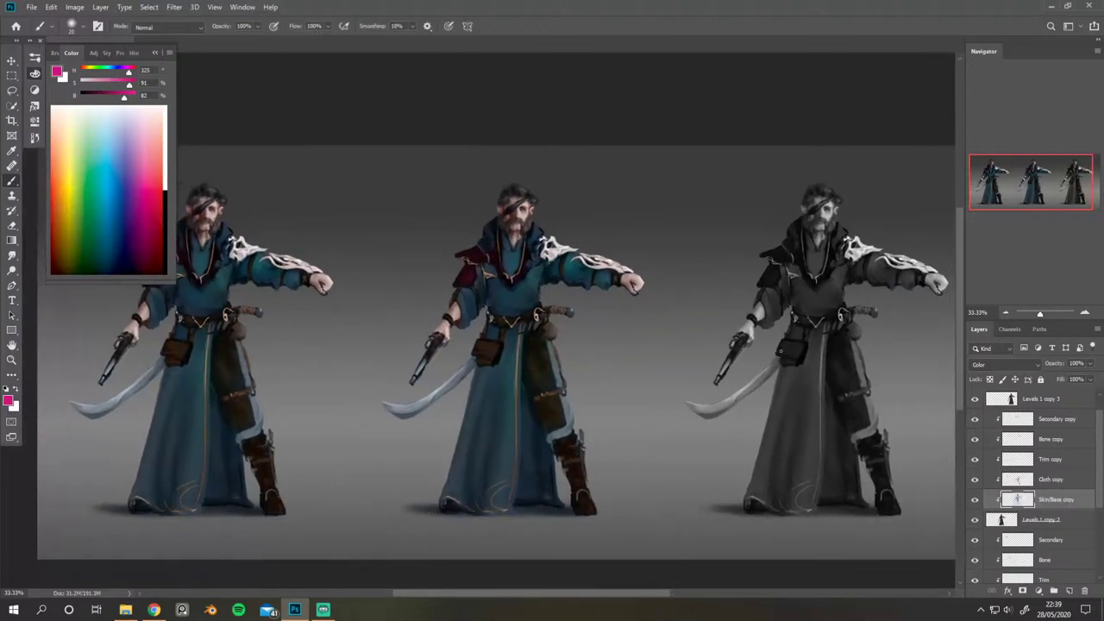
pyautogui.click(1043, 482)
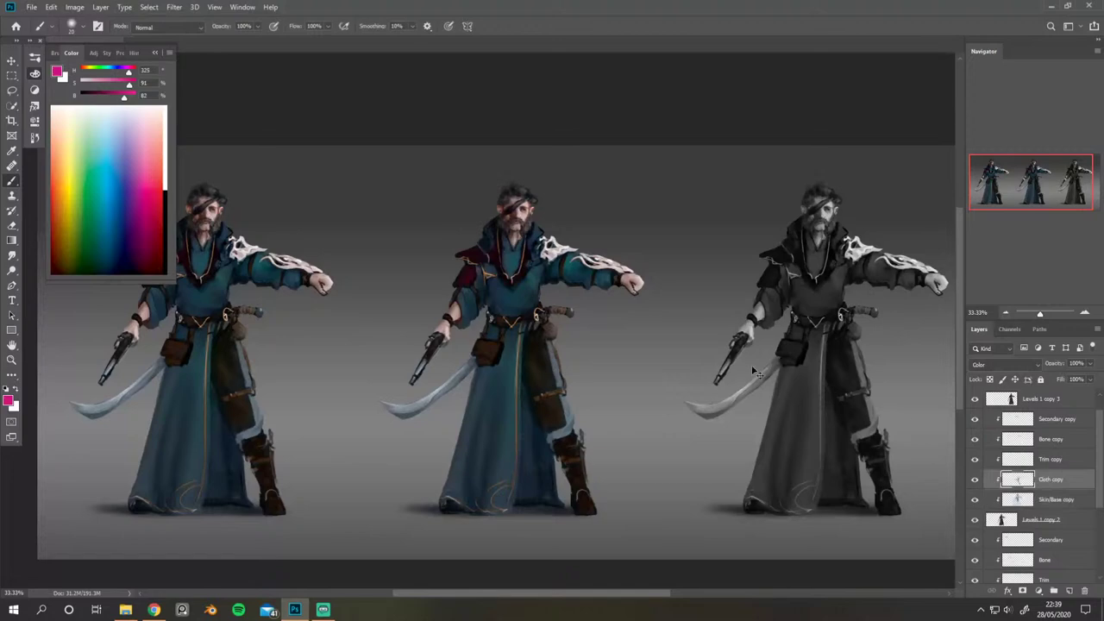
pyautogui.hotkey('ctrl', 'u')
pyautogui.moveTo(780, 288); pyautogui.dragTo(700, 286)
pyautogui.moveTo(700, 281)
pyautogui.mouseDown()
pyautogui.moveTo(800, 284)
pyautogui.moveTo(703, 292)
pyautogui.mouseUp()
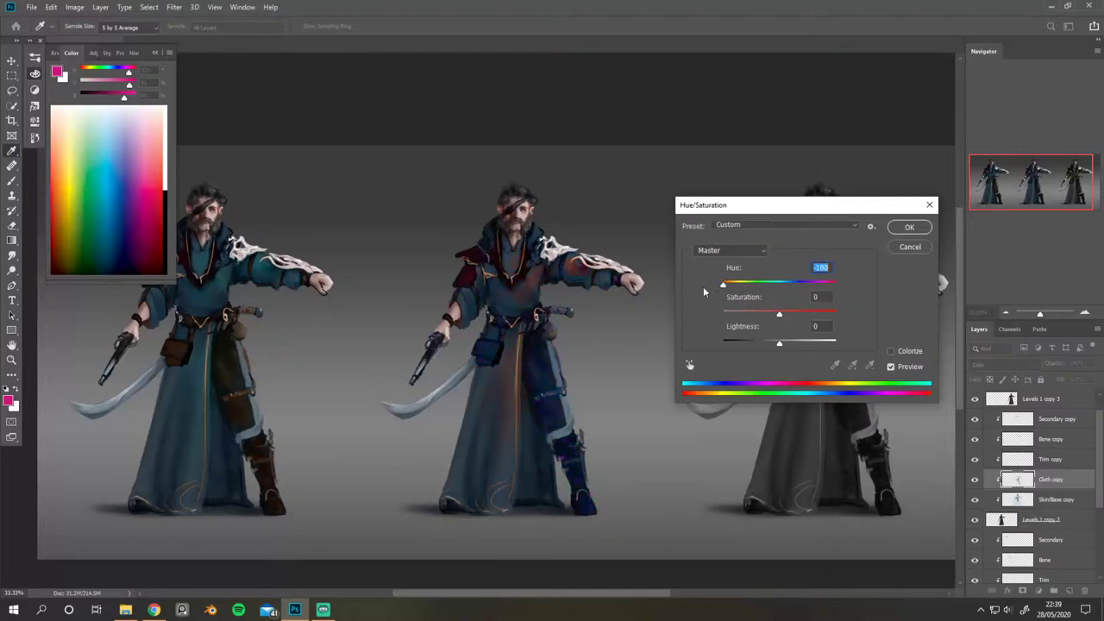
pyautogui.click(910, 246)
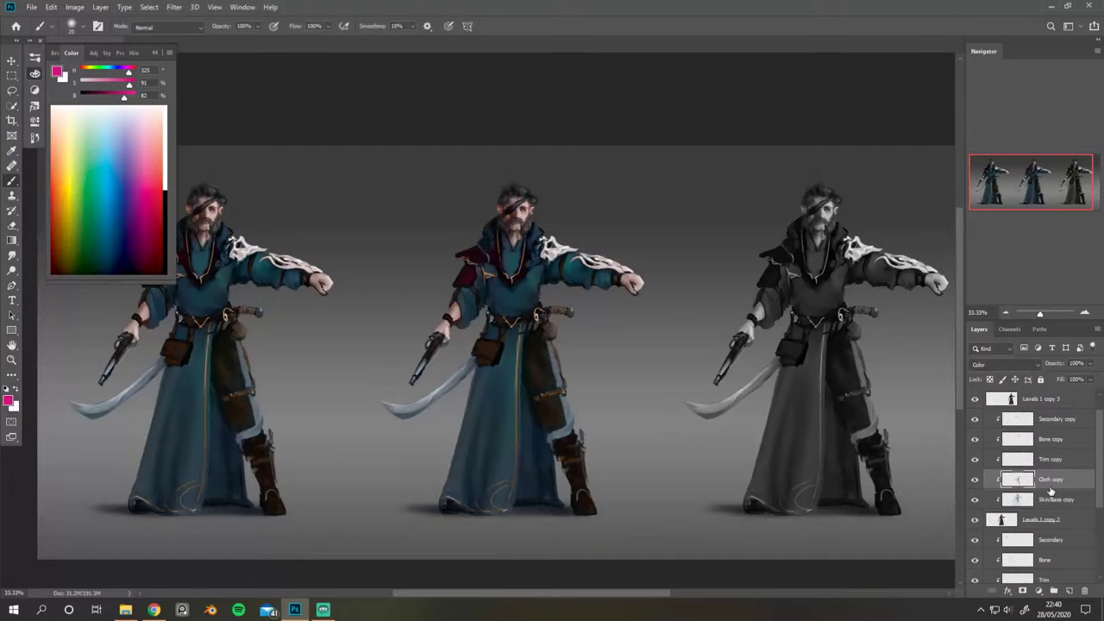
# Step: Set the brush colour to dark red (H 0, S 83, B 37) and paint the middle figure's chest and gun-arm sleeve on Cloth copy
pyautogui.hotkey('ctrl', '+')
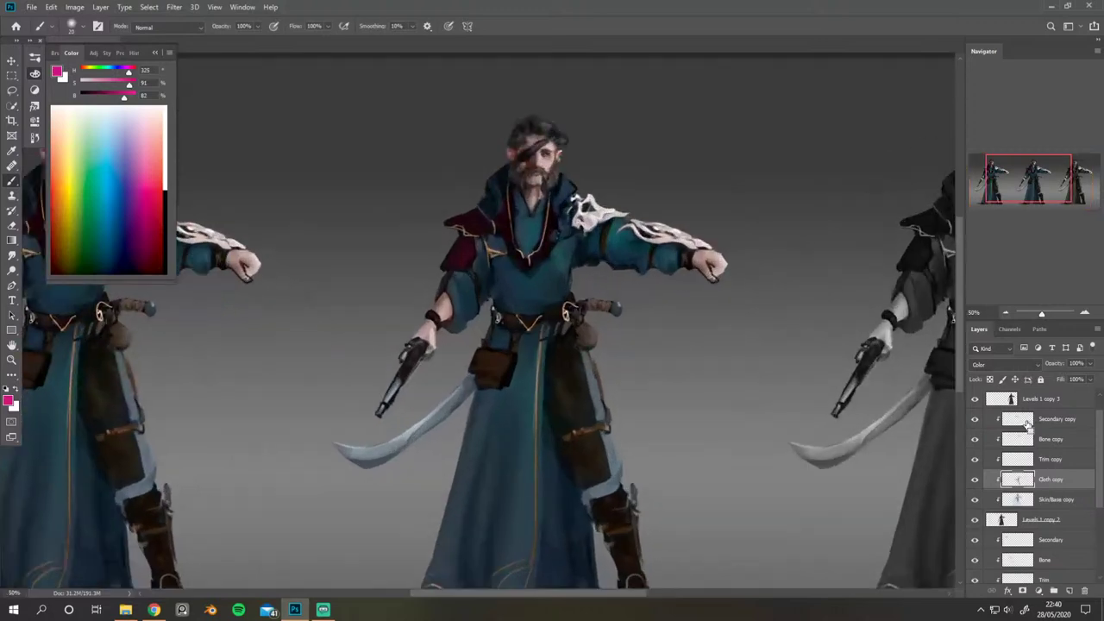
pyautogui.moveTo(522, 217); pyautogui.dragTo(480, 223)
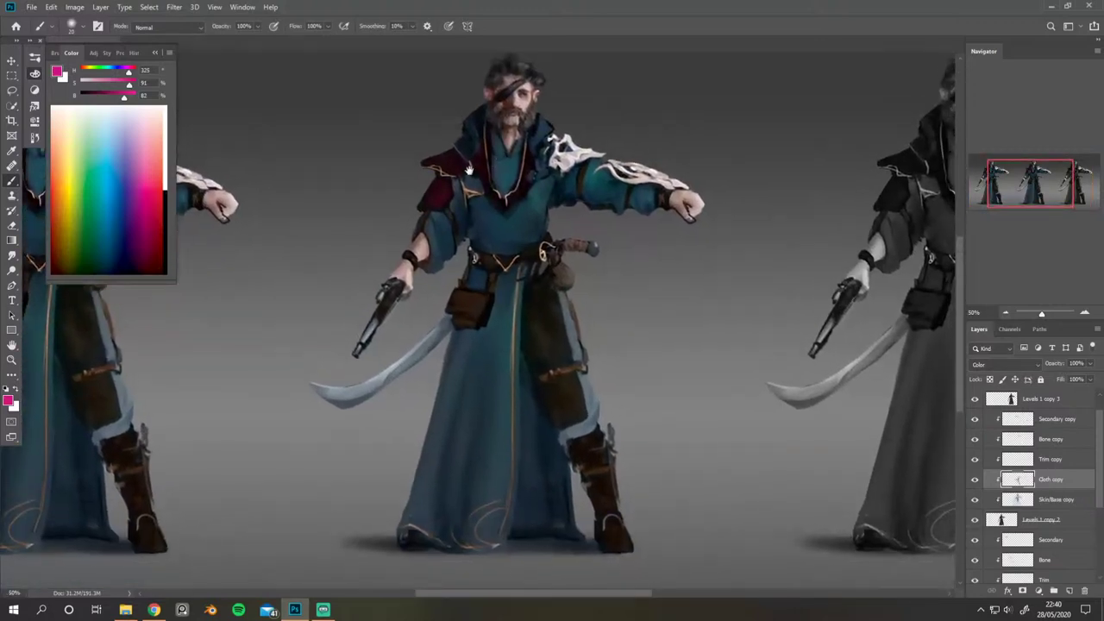
pyautogui.moveTo(367, 224); pyautogui.dragTo(639, 173)
pyautogui.moveTo(518, 181); pyautogui.dragTo(276, 172)
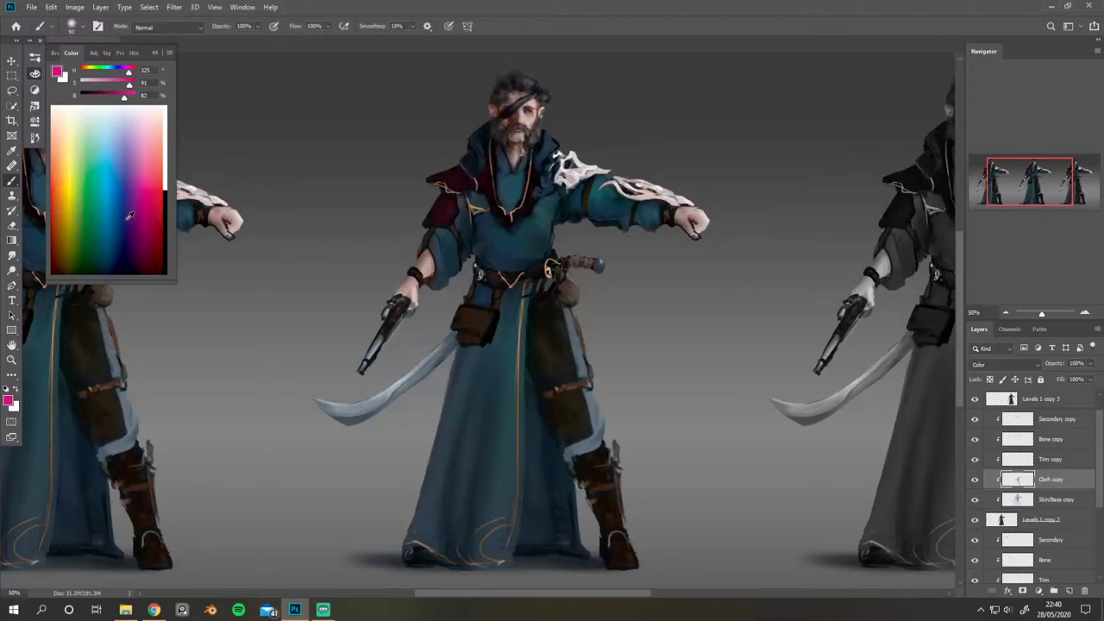
pyautogui.moveTo(130, 215)
pyautogui.mouseDown()
pyautogui.moveTo(156, 218)
pyautogui.moveTo(160, 238)
pyautogui.moveTo(158, 226)
pyautogui.mouseUp()
pyautogui.moveTo(509, 271)
pyautogui.mouseDown()
pyautogui.moveTo(485, 232)
pyautogui.moveTo(486, 263)
pyautogui.moveTo(496, 240)
pyautogui.mouseUp()
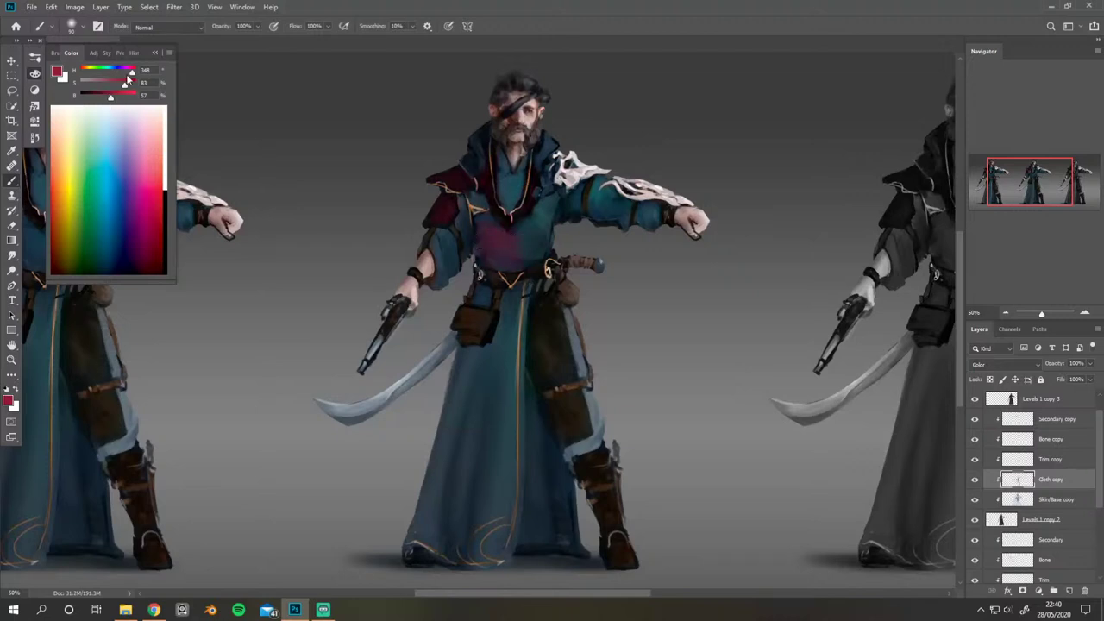
pyautogui.moveTo(130, 73); pyautogui.dragTo(82, 74)
pyautogui.moveTo(113, 94); pyautogui.dragTo(100, 96)
pyautogui.moveTo(491, 228); pyautogui.dragTo(524, 260)
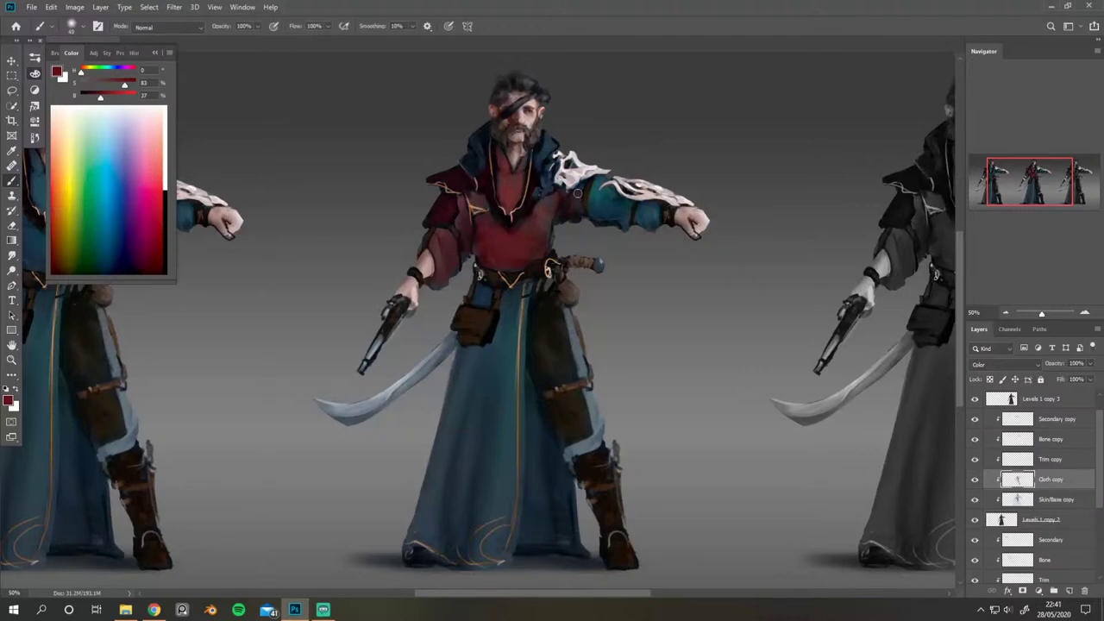
# Step: Paint the outstretched sleeve, the long skirt and the collar of the middle figure in the same dark red
pyautogui.moveTo(598, 182)
pyautogui.mouseDown()
pyautogui.moveTo(601, 212)
pyautogui.moveTo(612, 191)
pyautogui.moveTo(599, 215)
pyautogui.moveTo(612, 219)
pyautogui.moveTo(622, 205)
pyautogui.moveTo(626, 222)
pyautogui.moveTo(655, 207)
pyautogui.moveTo(654, 225)
pyautogui.moveTo(614, 230)
pyautogui.mouseUp()
pyautogui.moveTo(511, 299)
pyautogui.mouseDown()
pyautogui.moveTo(492, 374)
pyautogui.moveTo(506, 327)
pyautogui.moveTo(489, 376)
pyautogui.moveTo(462, 352)
pyautogui.moveTo(490, 350)
pyautogui.moveTo(443, 436)
pyautogui.moveTo(462, 368)
pyautogui.moveTo(447, 453)
pyautogui.moveTo(462, 411)
pyautogui.moveTo(422, 527)
pyautogui.mouseUp()
pyautogui.moveTo(488, 416)
pyautogui.mouseDown()
pyautogui.moveTo(492, 374)
pyautogui.moveTo(487, 460)
pyautogui.moveTo(500, 368)
pyautogui.mouseUp()
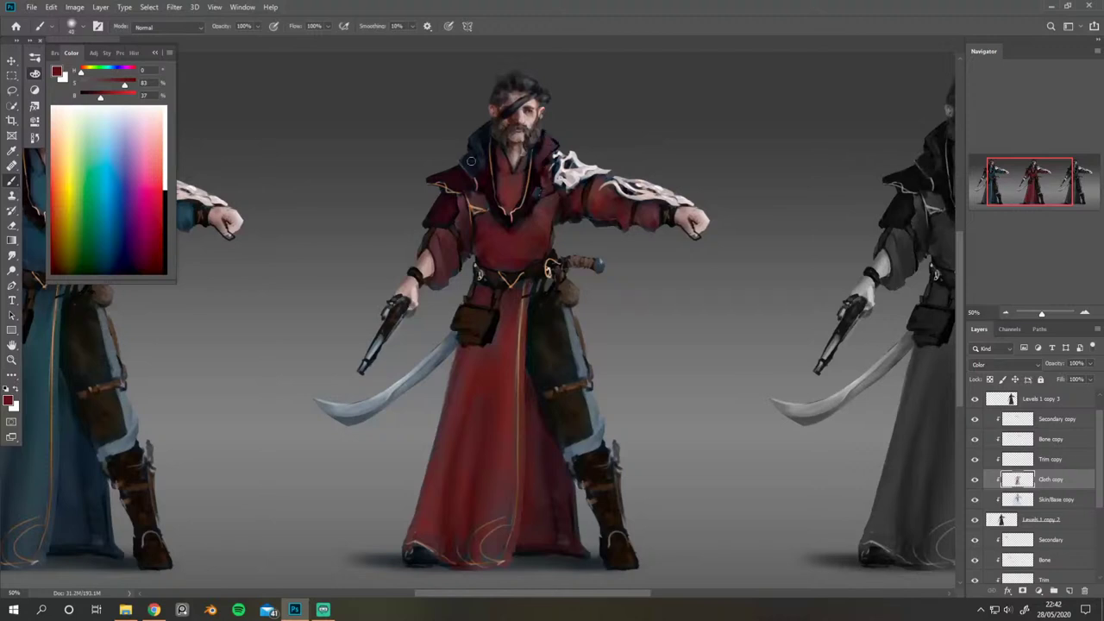
pyautogui.moveTo(472, 160)
pyautogui.mouseDown()
pyautogui.moveTo(481, 134)
pyautogui.moveTo(472, 156)
pyautogui.mouseUp()
pyautogui.moveTo(503, 250); pyautogui.dragTo(522, 251)
# Step: Flip the canvas horizontally to check the red costume, and flip it back
pyautogui.hotkey('ctrl', '-')
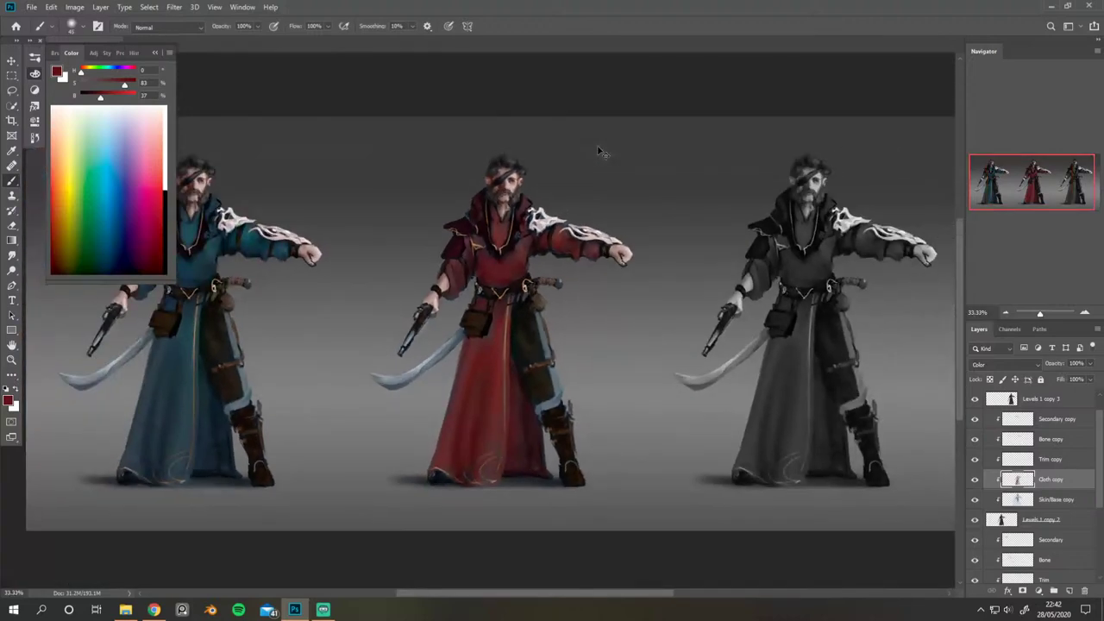
pyautogui.press('h')
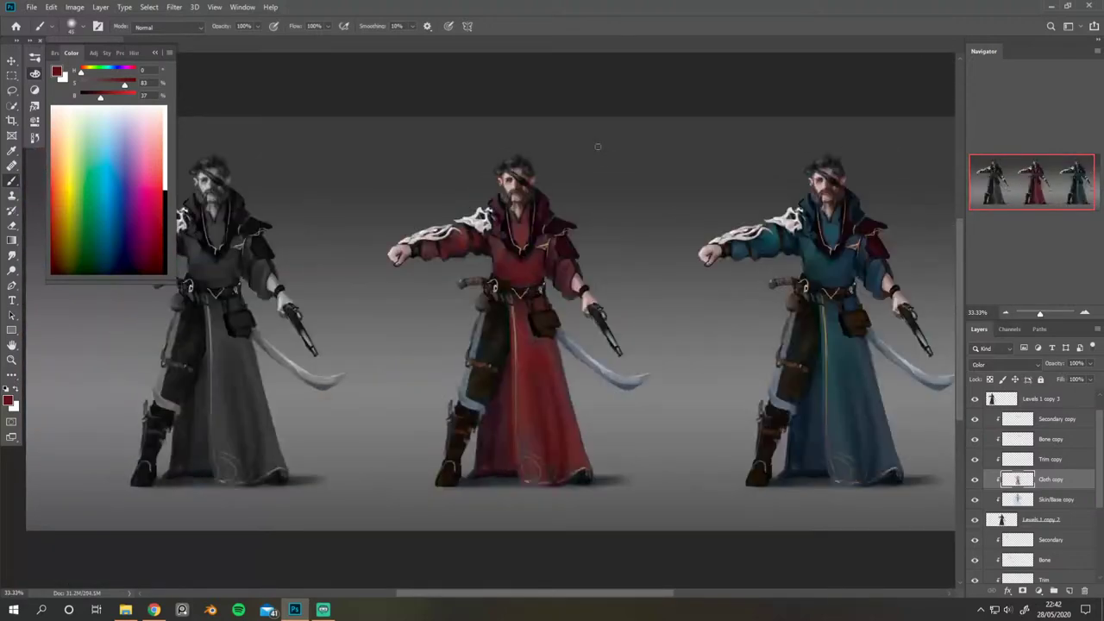
pyautogui.moveTo(526, 162)
pyautogui.mouseDown()
pyautogui.moveTo(542, 177)
pyautogui.moveTo(495, 190)
pyautogui.moveTo(510, 169)
pyautogui.mouseUp()
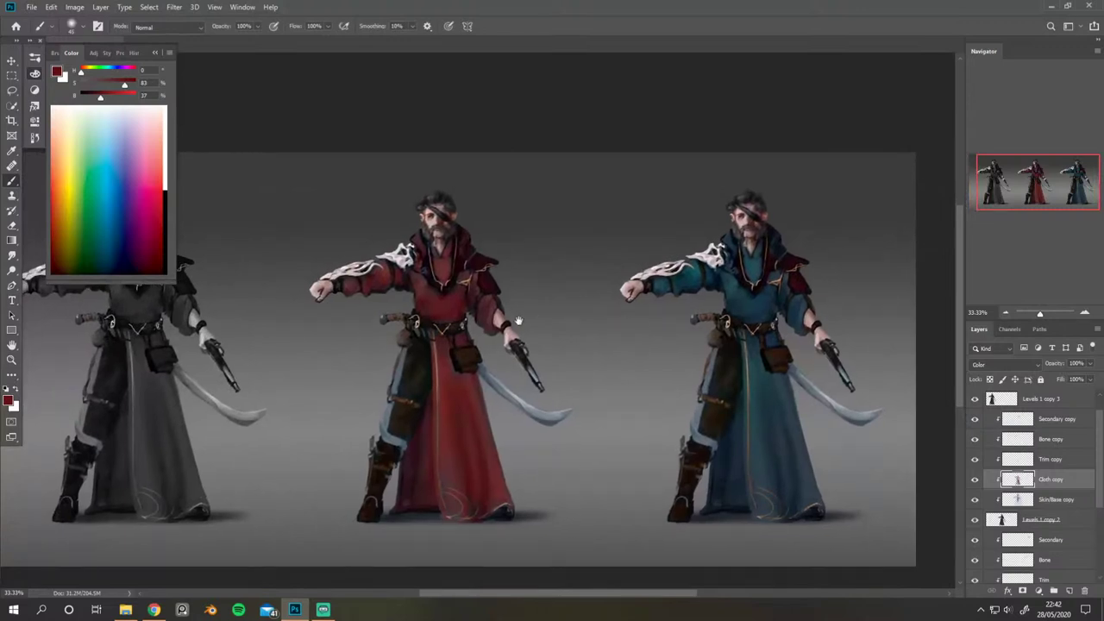
pyautogui.moveTo(517, 320); pyautogui.dragTo(592, 304)
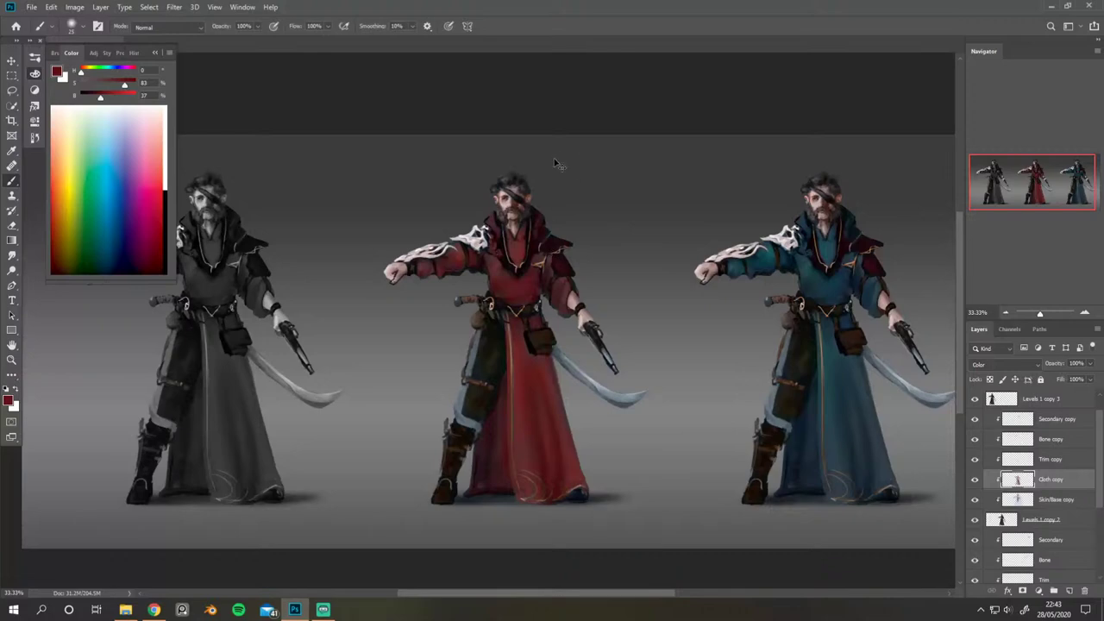
pyautogui.press('h')
# Step: Clean up the red around the middle figure's necklace and chest trim on Cloth copy with the Eraser
pyautogui.hotkey('ctrl', '+')
pyautogui.hotkey('ctrl', '+')
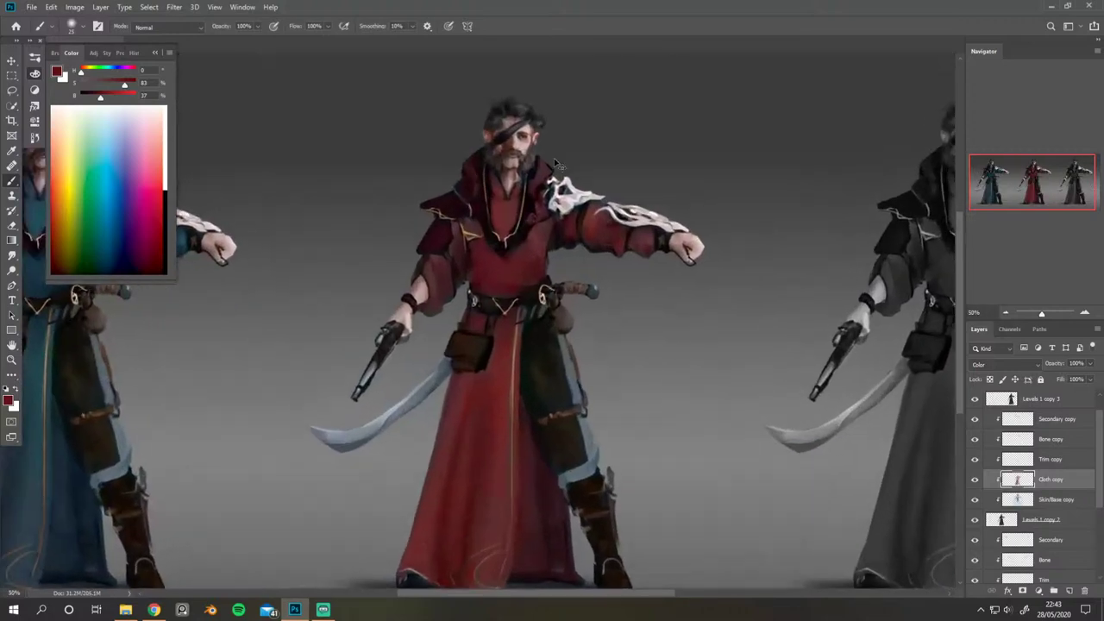
pyautogui.press('e')
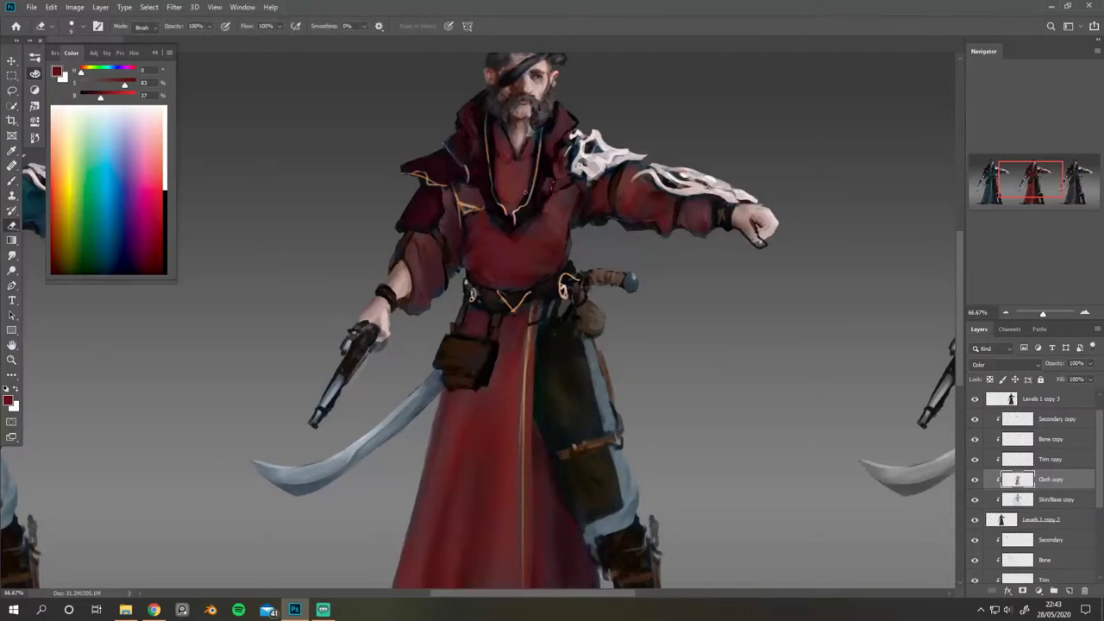
pyautogui.moveTo(500, 215); pyautogui.dragTo(497, 299)
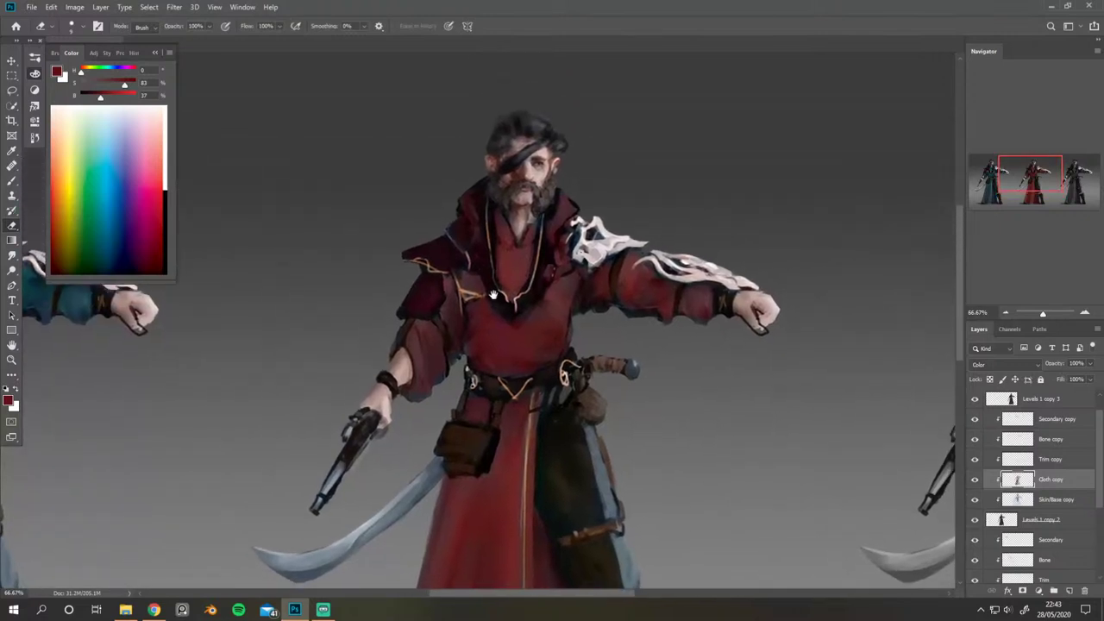
pyautogui.moveTo(362, 317); pyautogui.dragTo(285, 238)
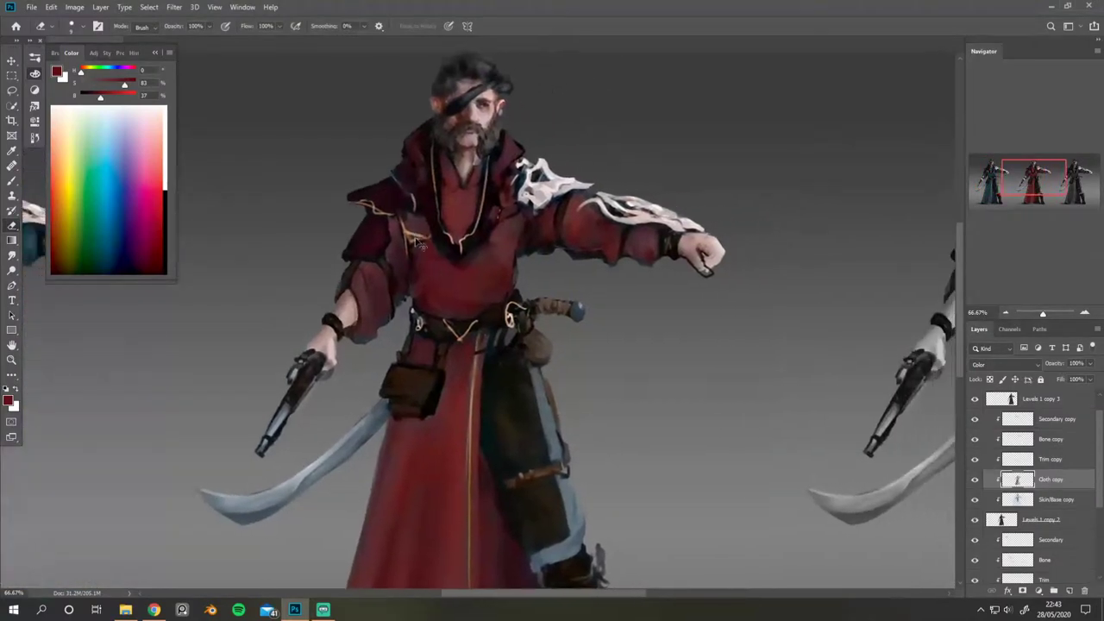
# Step: Adjust the Trim copy layer with Hue/Saturation, using hue +11 and saturation +35
pyautogui.hotkey('ctrl', '-')
pyautogui.hotkey('ctrl', '-')
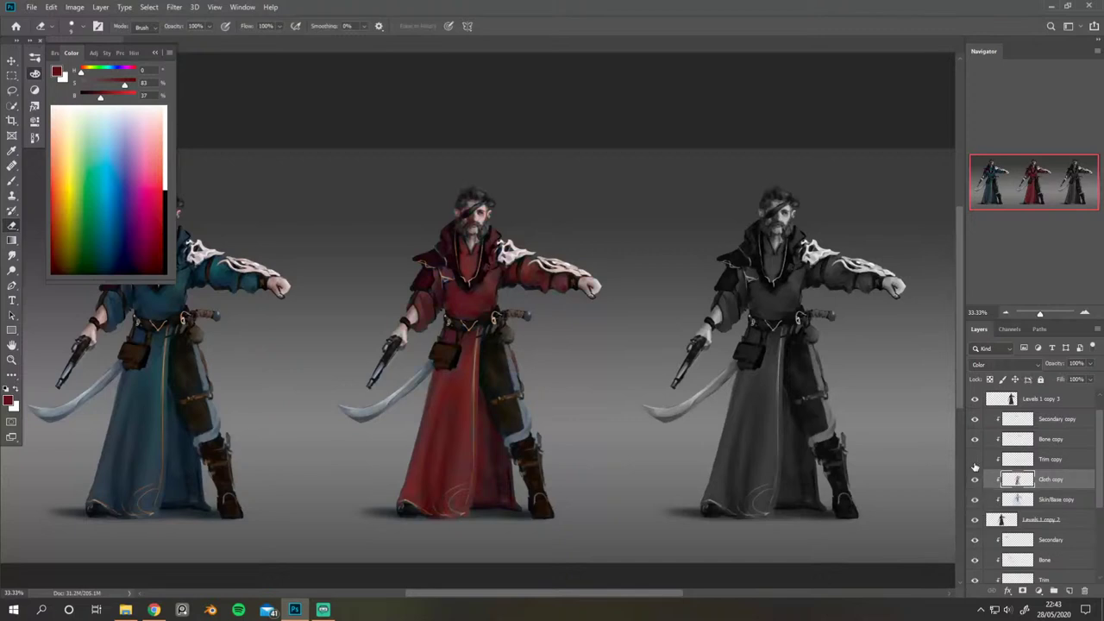
pyautogui.hscroll(-3, 630, 382)
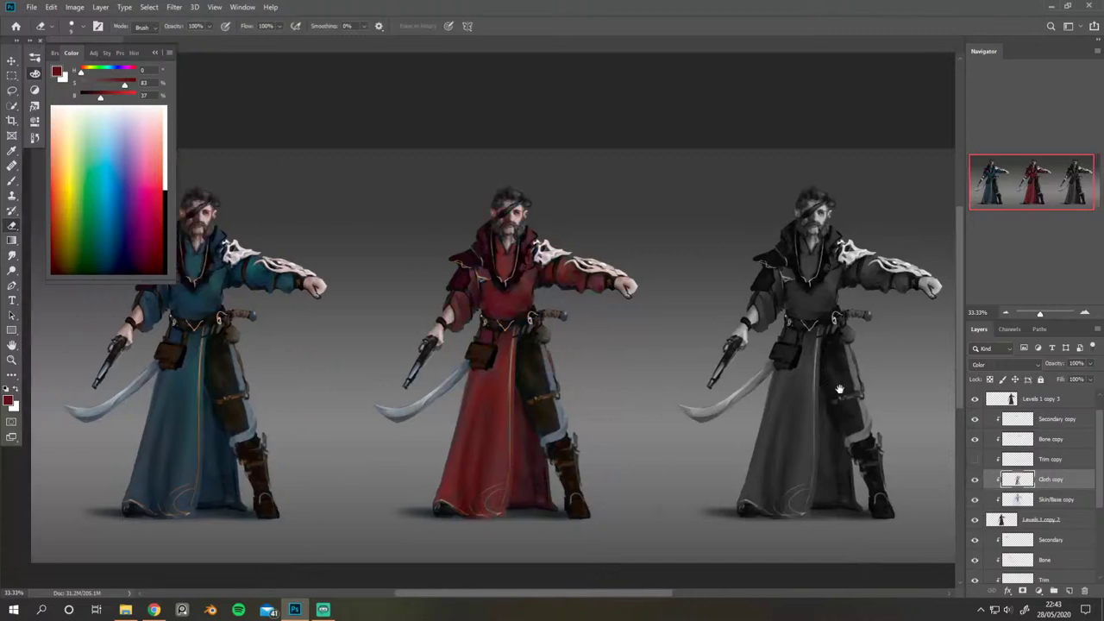
pyautogui.click(1045, 460)
pyautogui.press('i')
pyautogui.hotkey('ctrl', 'u')
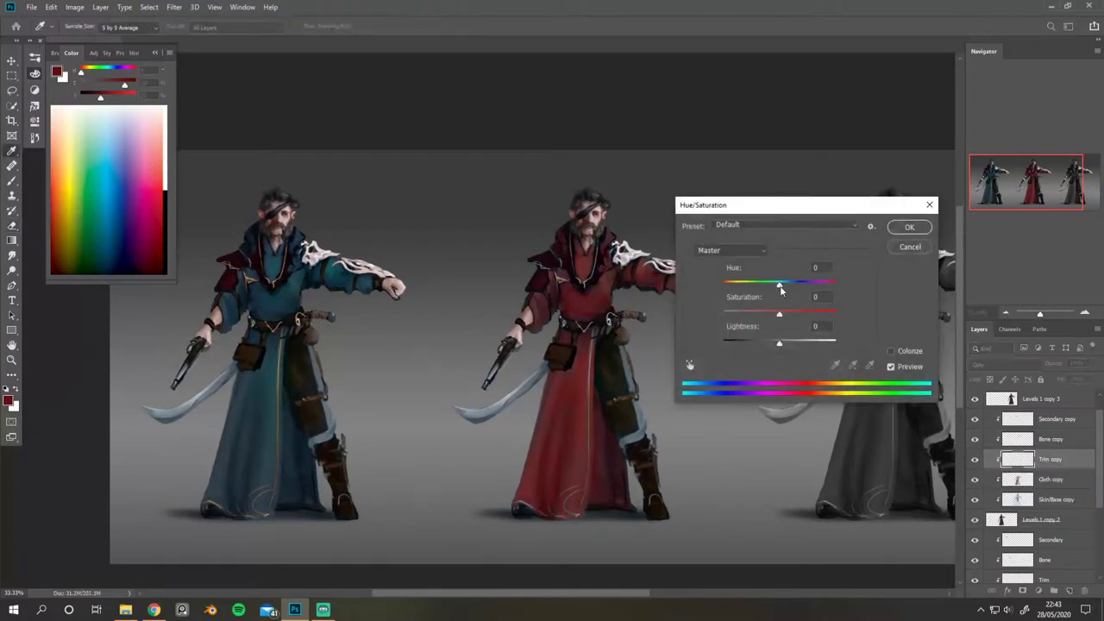
pyautogui.moveTo(780, 313); pyautogui.dragTo(788, 278)
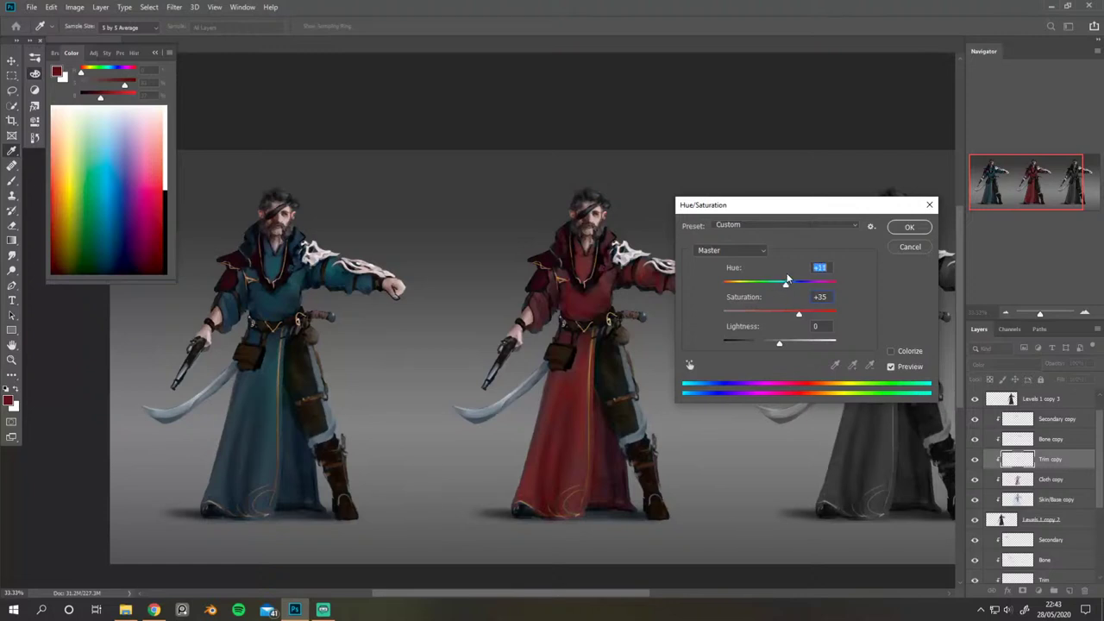
pyautogui.click(909, 227)
# Step: Toggle the Secondary copy layer's visibility to identify its contents, and open Hue/Saturation for that layer
pyautogui.moveTo(715, 247); pyautogui.dragTo(636, 216)
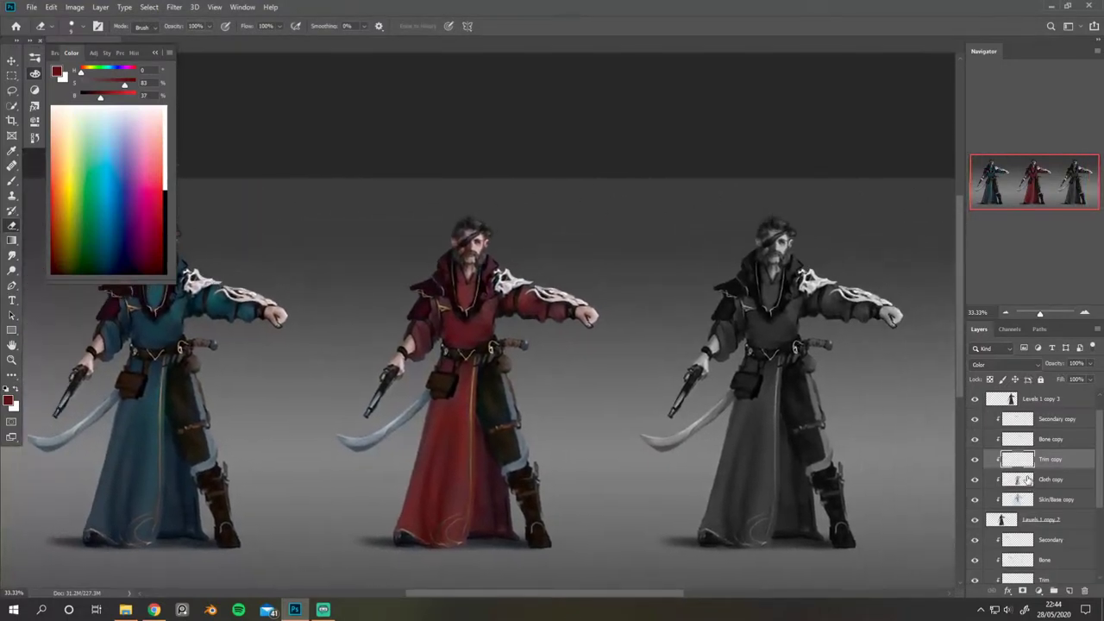
pyautogui.click(975, 419)
pyautogui.click(974, 420)
pyautogui.click(1050, 422)
pyautogui.hotkey('ctrl', 'u')
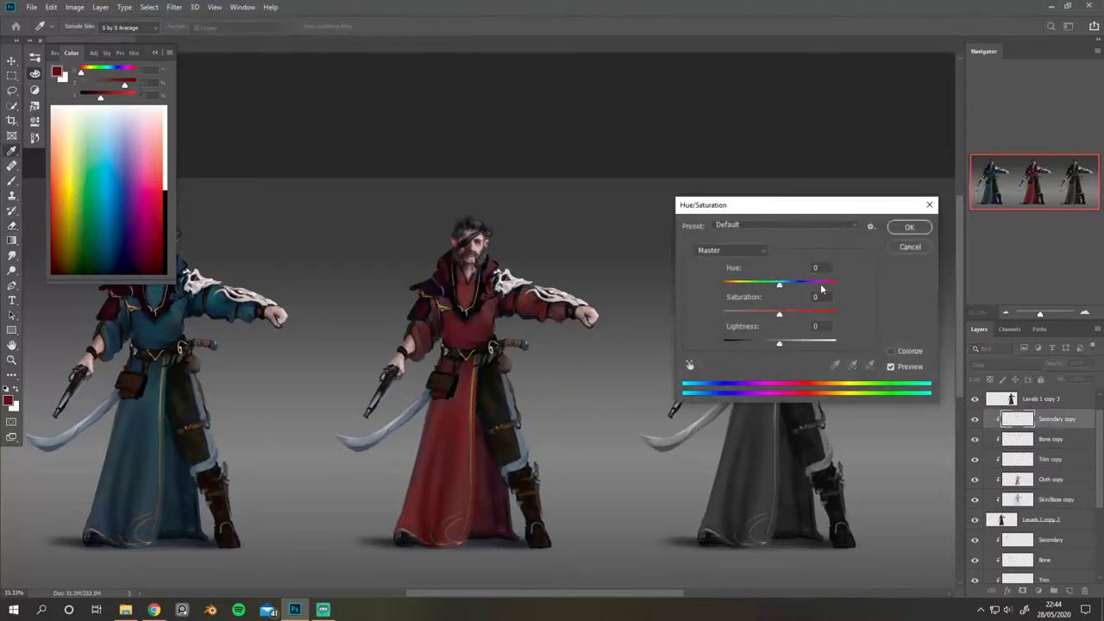
# Step: Try hue shifts of +55, +85 and -77 at saturation +100 on the Secondary copy layer
pyautogui.moveTo(781, 283); pyautogui.dragTo(860, 314)
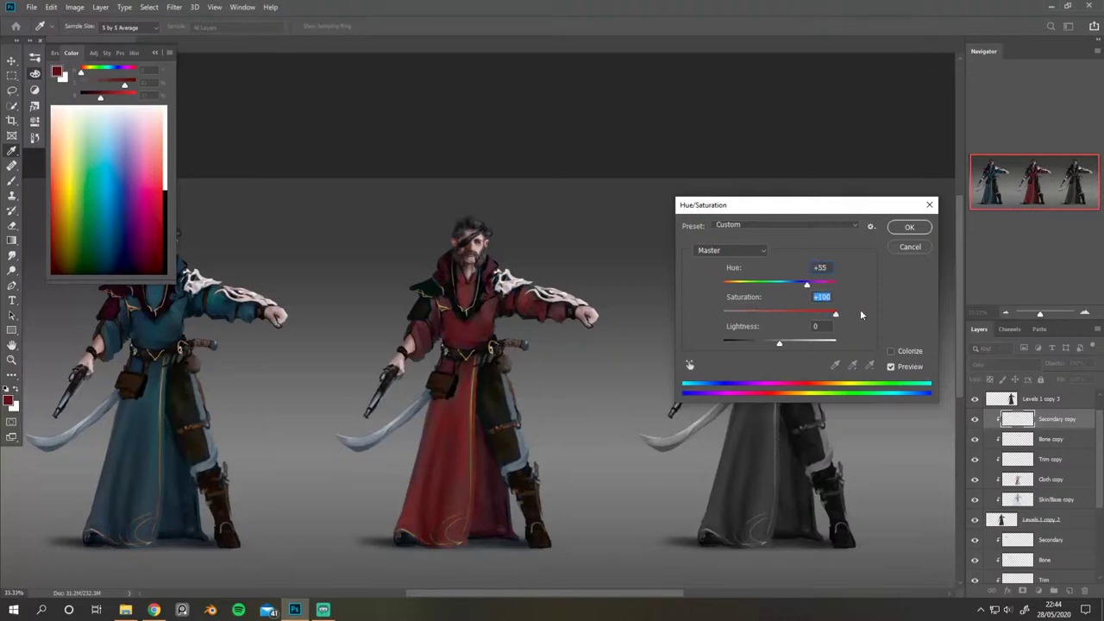
pyautogui.moveTo(807, 283)
pyautogui.mouseDown()
pyautogui.moveTo(850, 285)
pyautogui.moveTo(814, 285)
pyautogui.mouseUp()
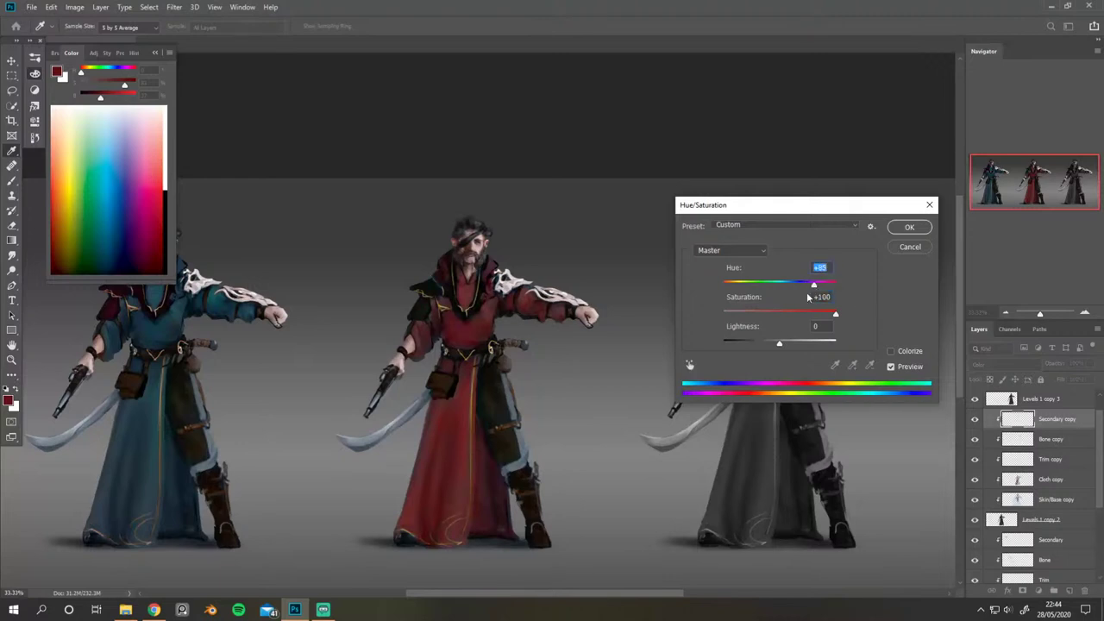
pyautogui.moveTo(779, 342)
pyautogui.mouseDown()
pyautogui.moveTo(840, 345)
pyautogui.moveTo(780, 344)
pyautogui.mouseUp()
pyautogui.moveTo(813, 284); pyautogui.dragTo(748, 287)
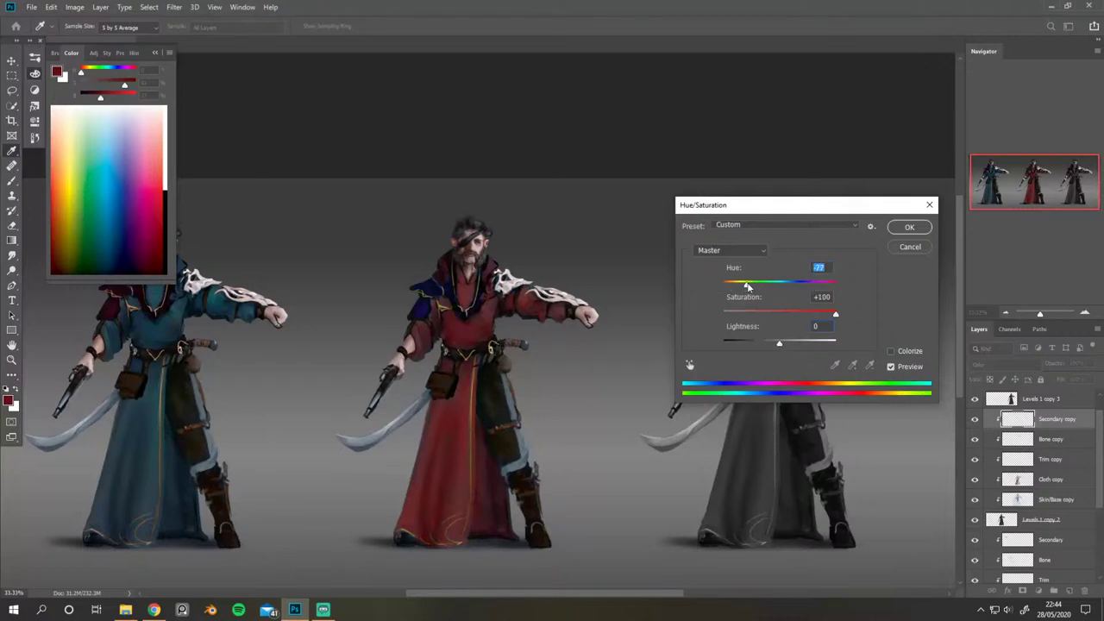
# Step: Shift the Secondary copy layer to a dark green-black by applying hue +67 and saturation -4
pyautogui.moveTo(833, 314); pyautogui.dragTo(776, 285)
pyautogui.click(778, 318)
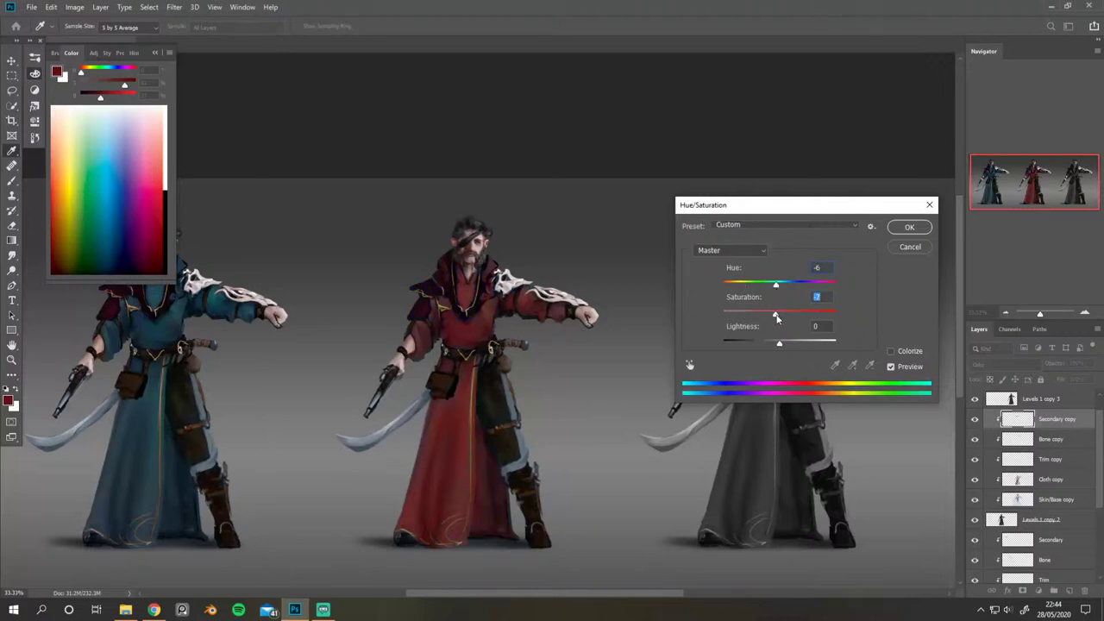
pyautogui.moveTo(777, 286); pyautogui.dragTo(811, 286)
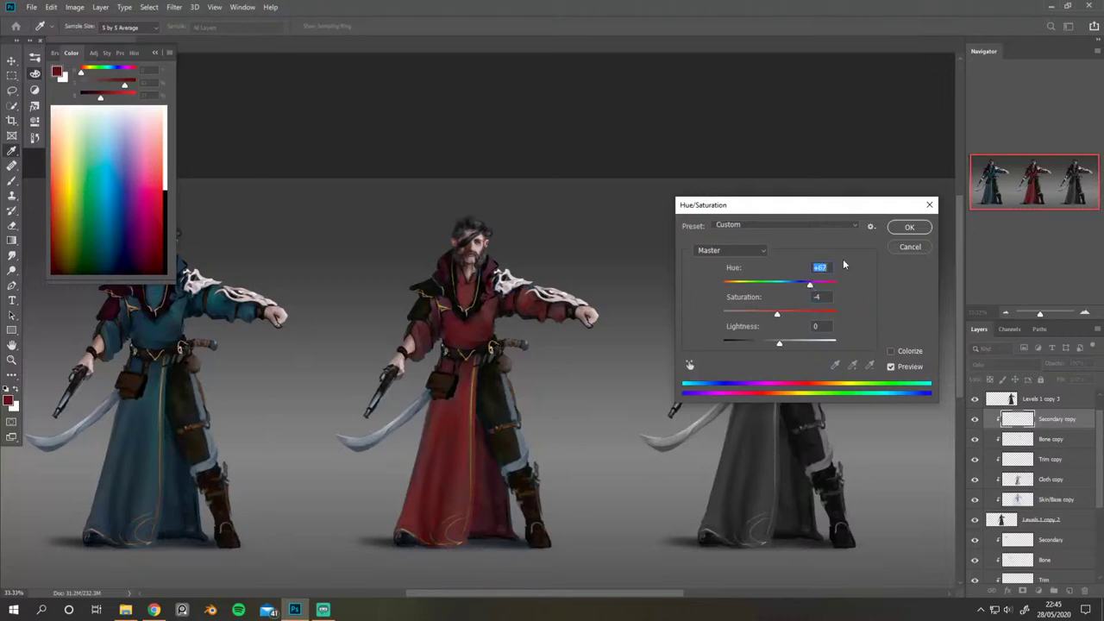
pyautogui.click(907, 229)
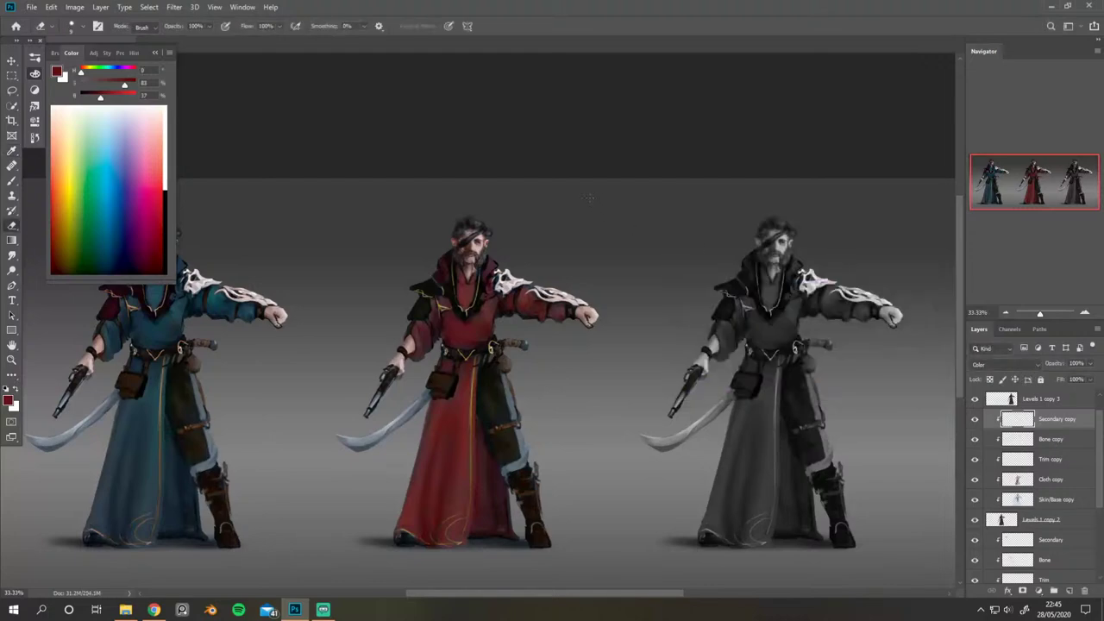
# Step: Mirror the canvas to compare the red and blue colour schemes, and restore its original orientation
pyautogui.hotkey('ctrl', 'shift', 'h')
pyautogui.moveTo(518, 185); pyautogui.dragTo(648, 228)
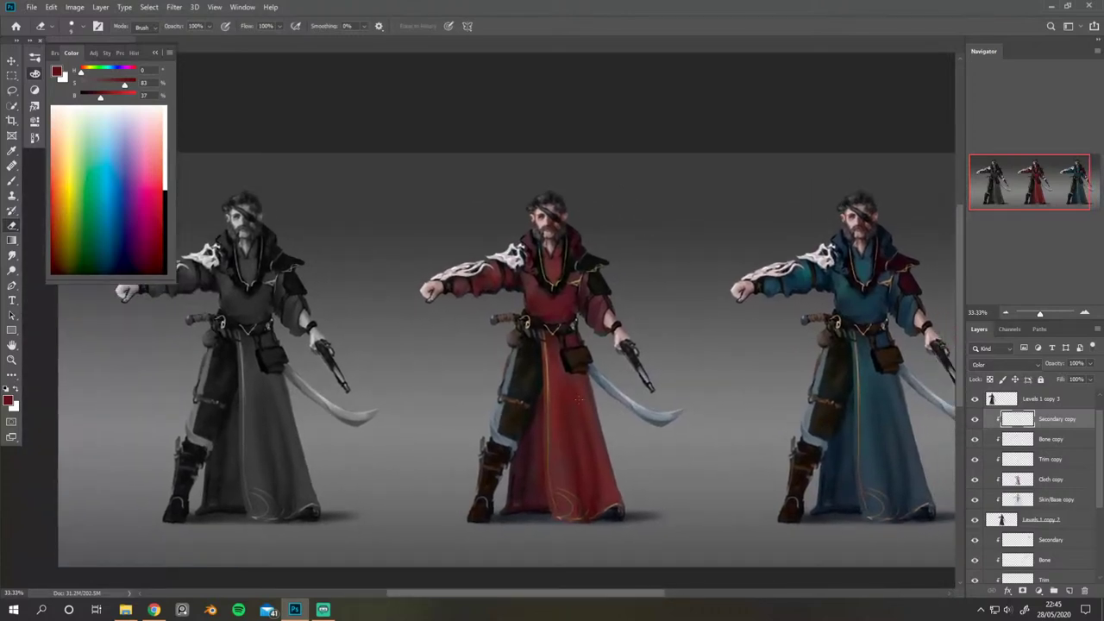
pyautogui.moveTo(615, 315); pyautogui.dragTo(542, 255)
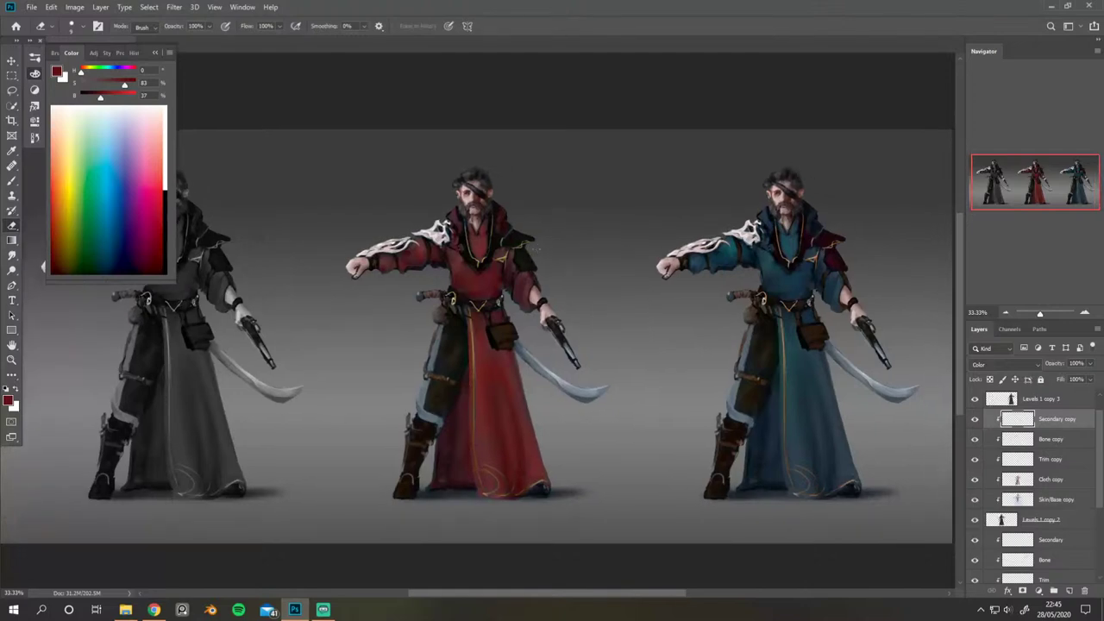
pyautogui.hotkey('ctrl', 'shift', 'h')
pyautogui.moveTo(397, 186); pyautogui.dragTo(530, 186)
pyautogui.moveTo(678, 168); pyautogui.dragTo(636, 177)
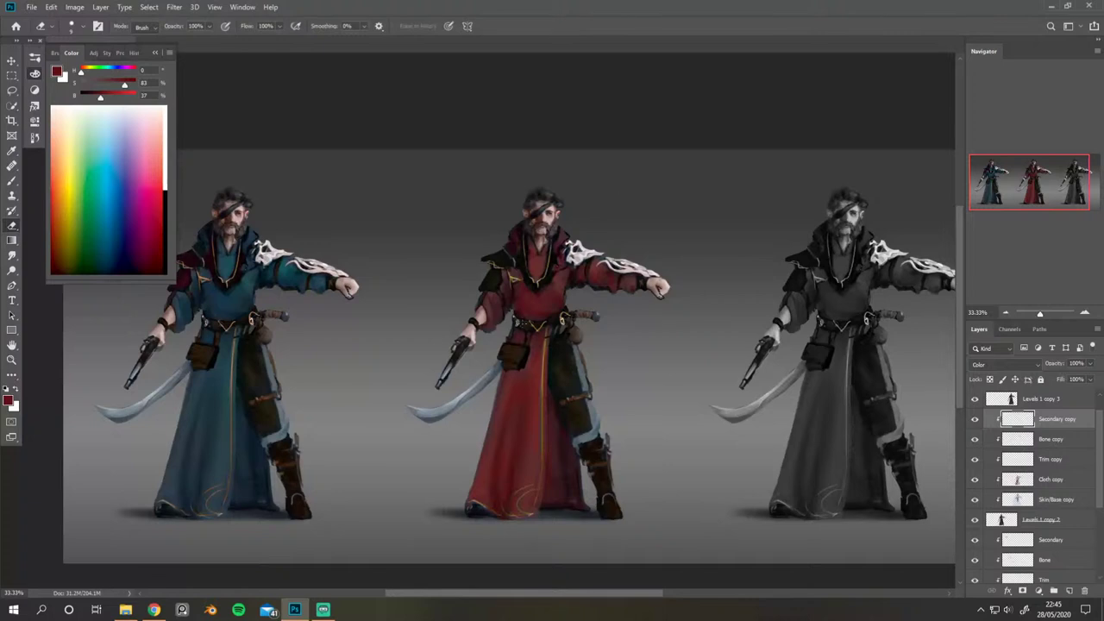
pyautogui.scroll(1, 702, 249)
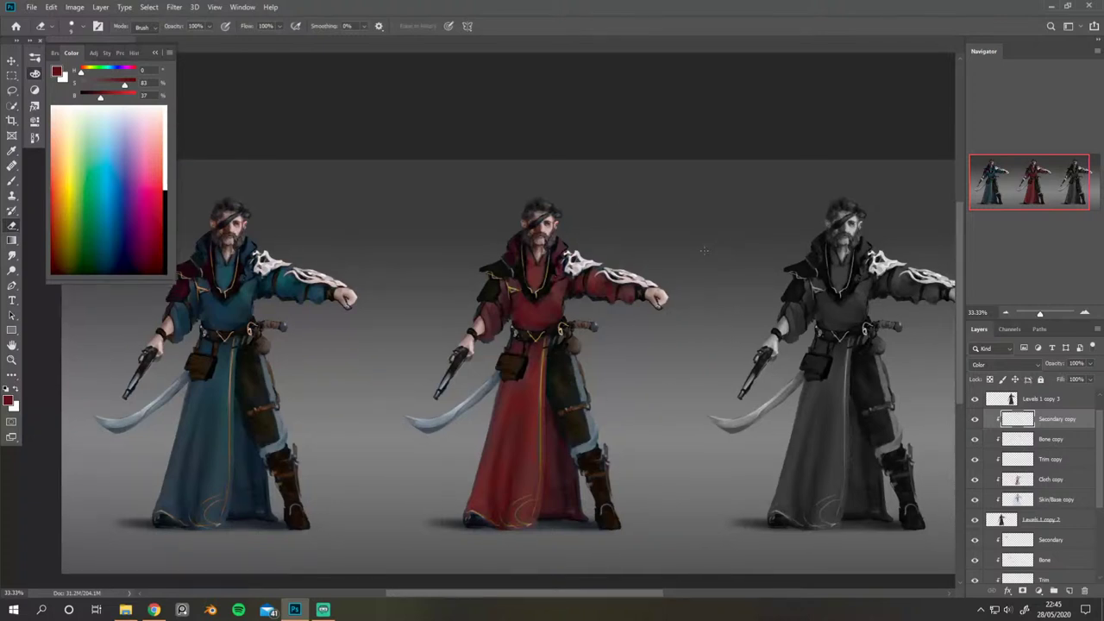
# Step: Create a new layer above Secondary copy, clip it to the middle figure, set it to Color blending and name it Eye Patch
pyautogui.hotkey('ctrl', '+')
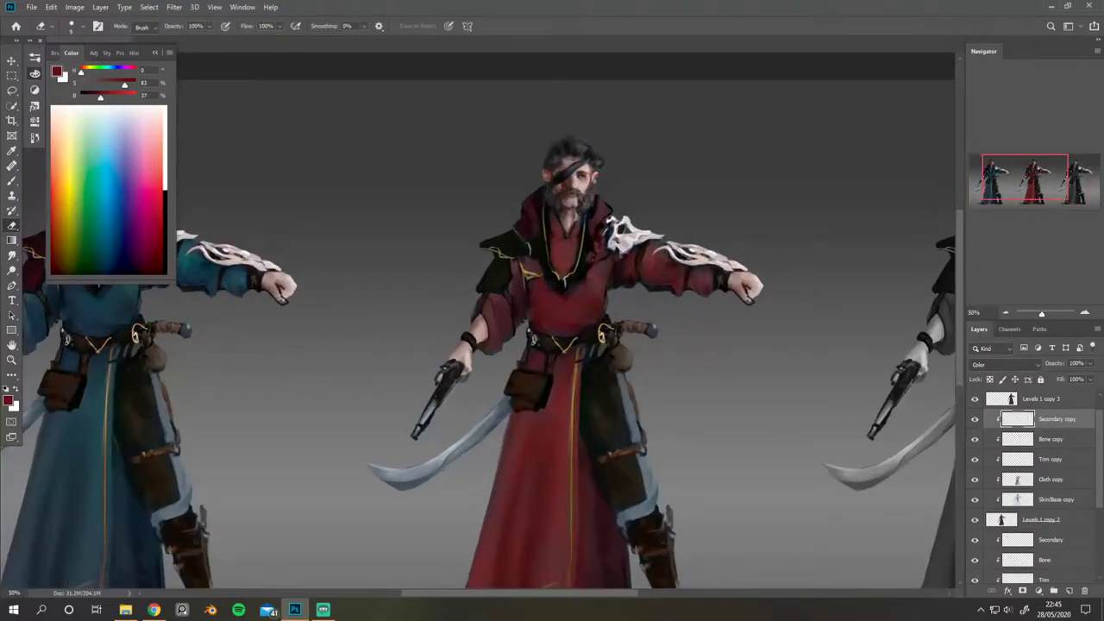
pyautogui.scroll(2, 645, 235)
pyautogui.hscroll(2, 646, 235)
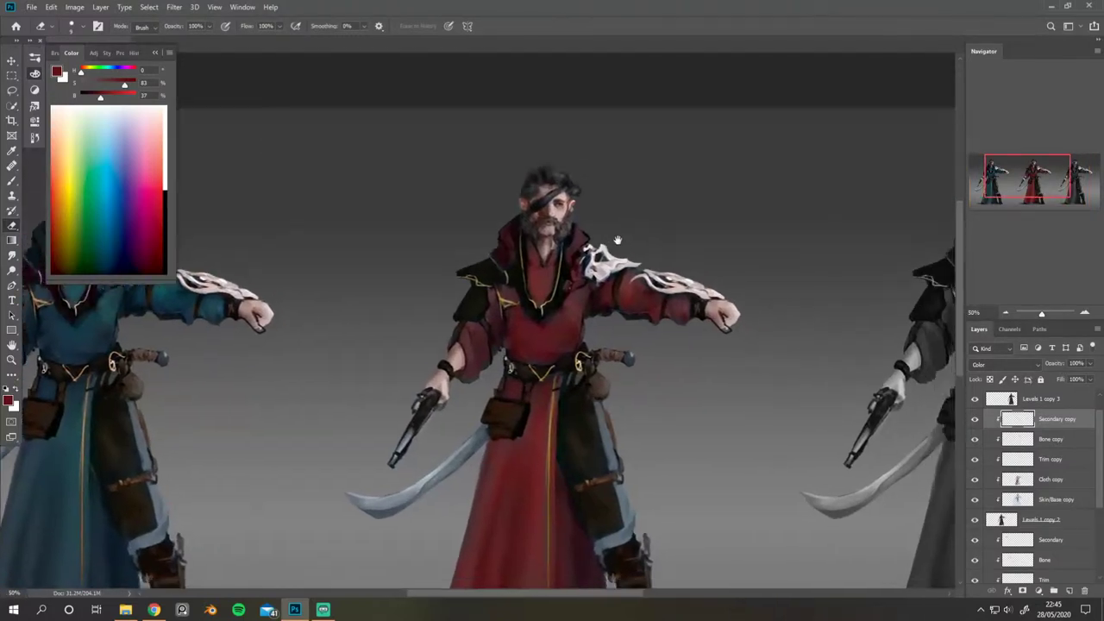
pyautogui.click(1070, 591)
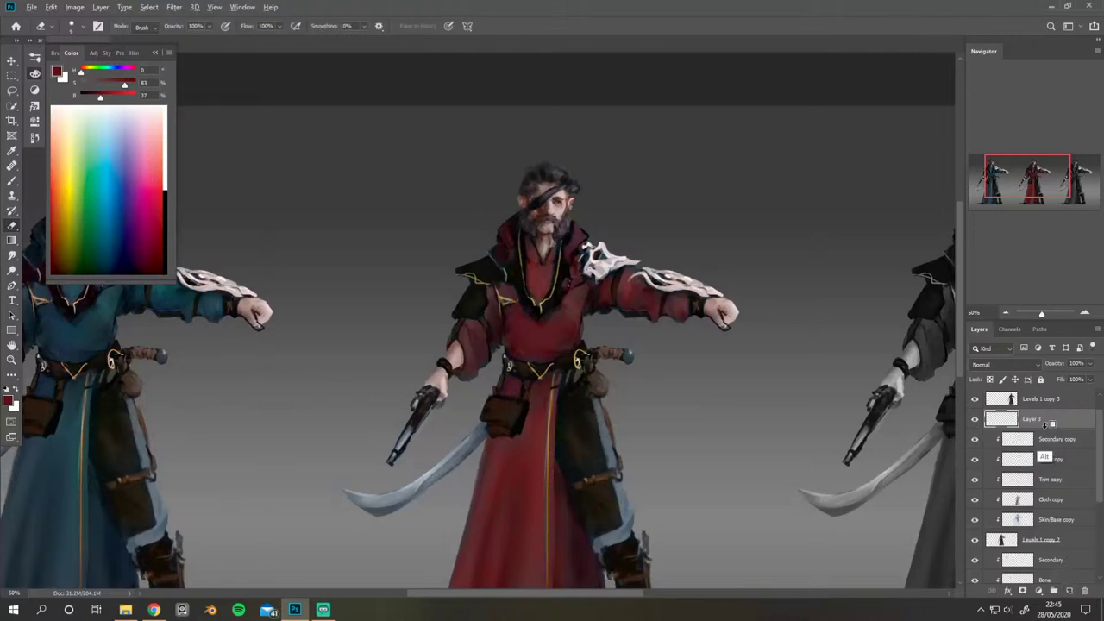
pyautogui.keyDown('alt'); pyautogui.click(1046, 423); pyautogui.keyUp('alt')
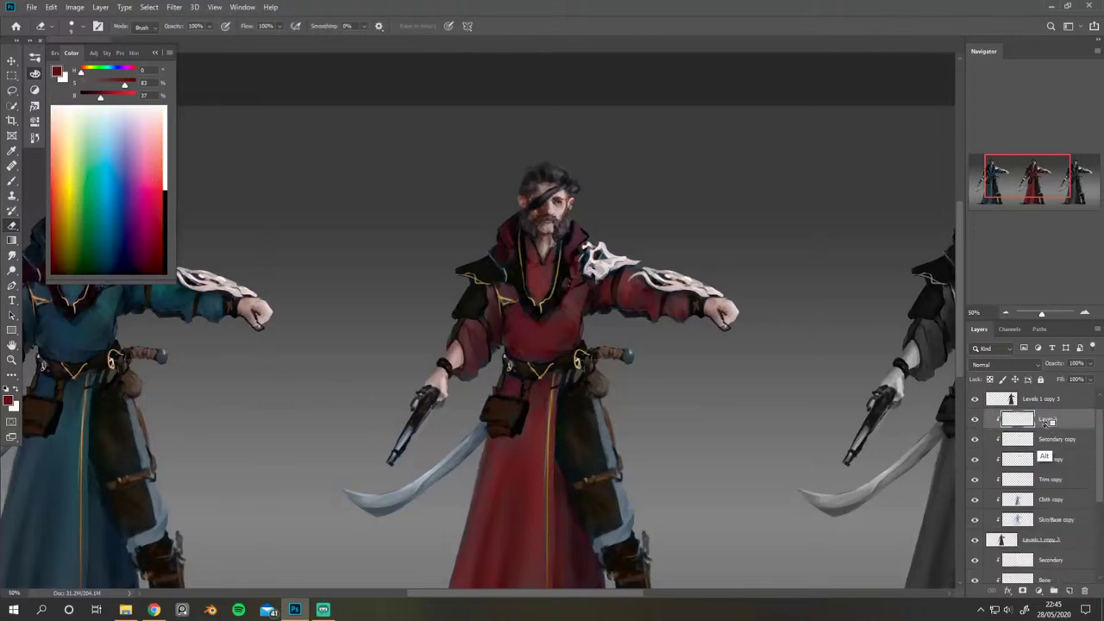
pyautogui.click(992, 365)
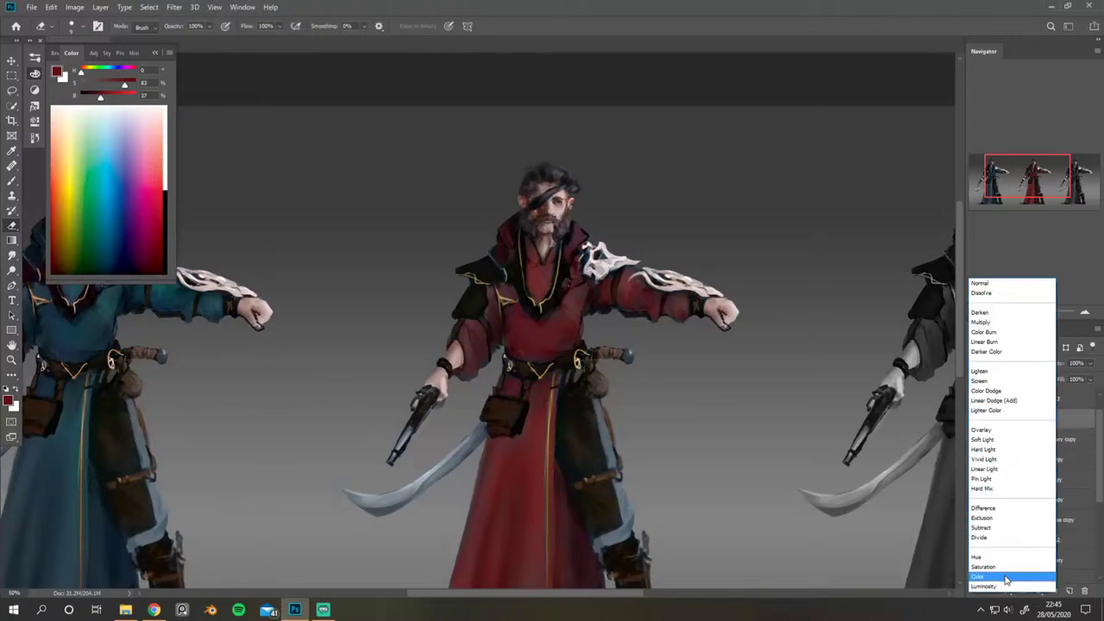
pyautogui.click(1004, 577)
pyautogui.doubleClick(1048, 420)
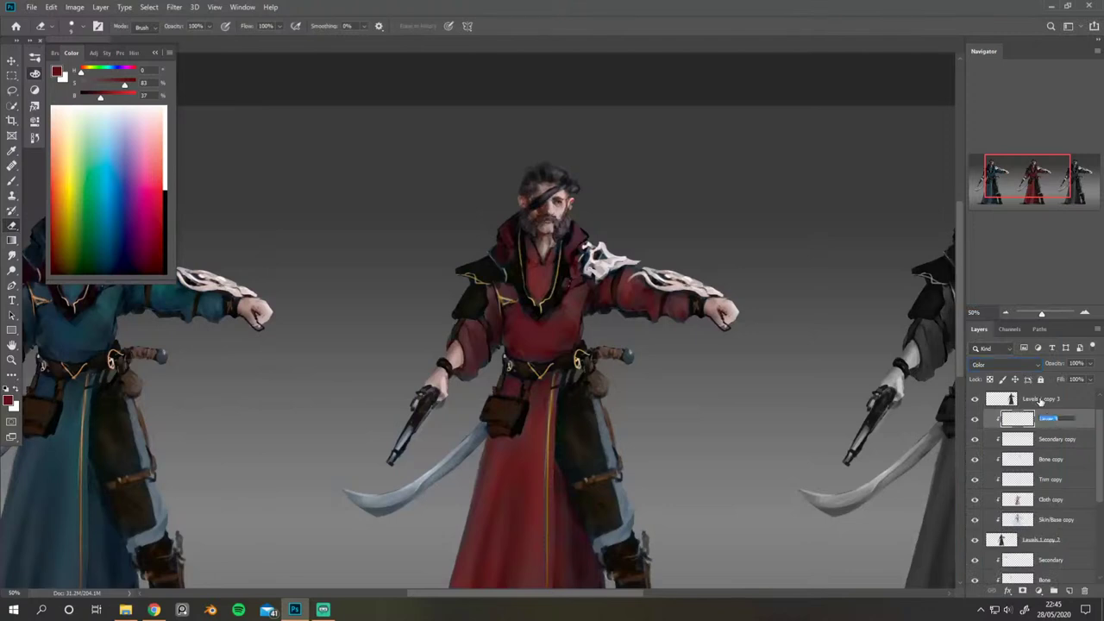
pyautogui.write('F')
pyautogui.write('ye Patch')
pyautogui.press('Return')
# Step: Paint the middle figure's eye patch with a small soft brush in magenta at hue 324, saturation 77, brightness 83
pyautogui.moveTo(152, 186); pyautogui.dragTo(133, 128)
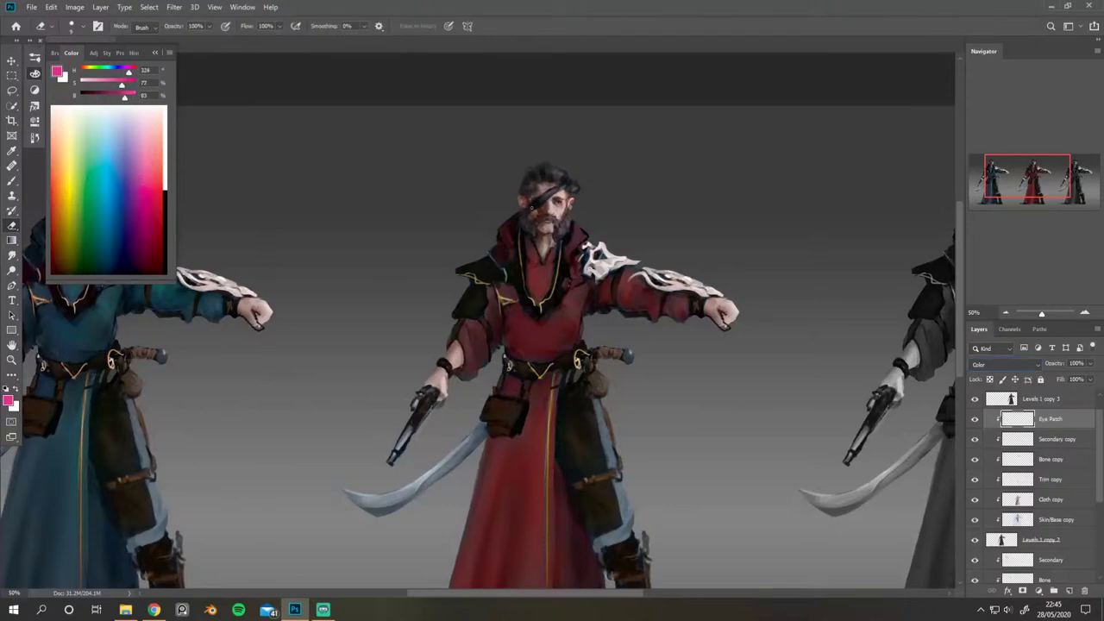
pyautogui.press(']')
pyautogui.press(']')
pyautogui.press('b')
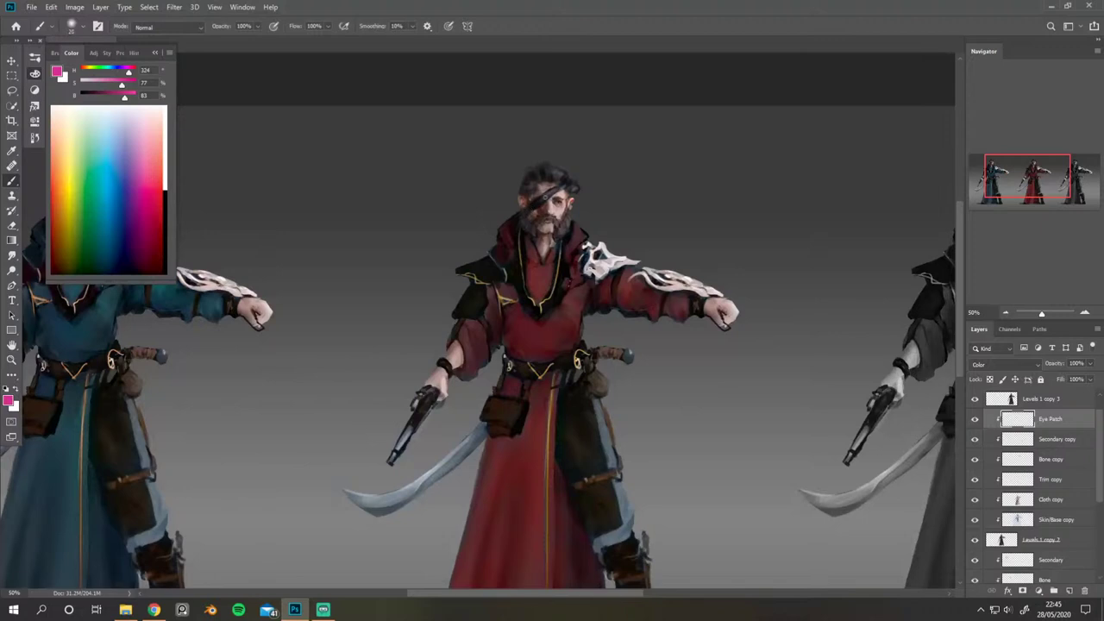
pyautogui.press('[')
pyautogui.hotkey('ctrl', '-')
# Step: Shift the Eye Patch layer from magenta to a dark brown using Hue/Saturation
pyautogui.hotkey('ctrl', 'u')
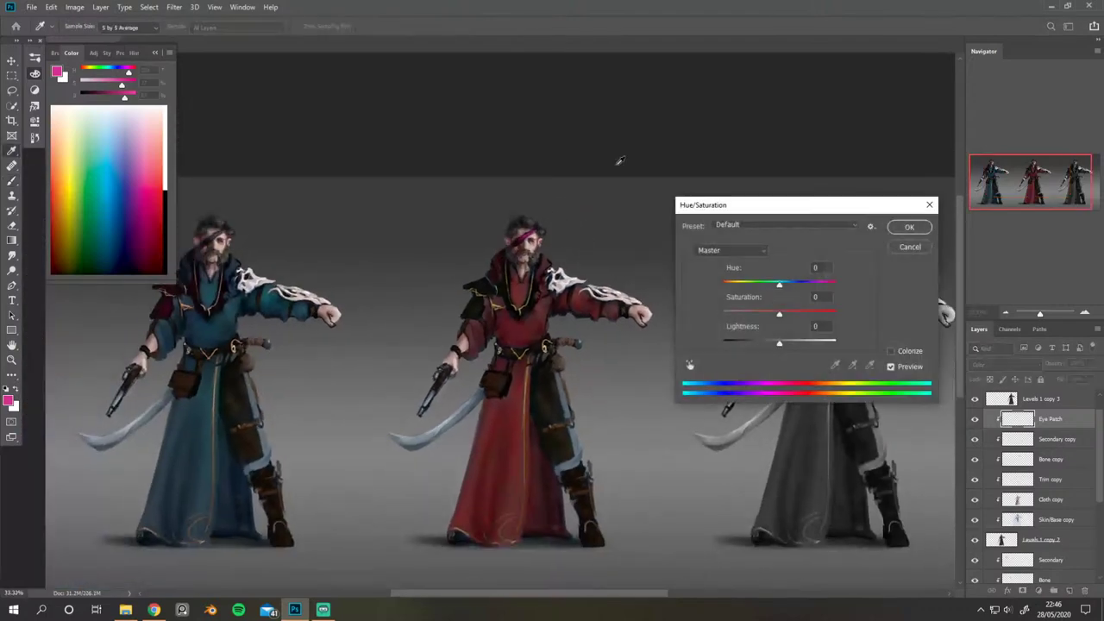
pyautogui.moveTo(779, 283); pyautogui.dragTo(721, 292)
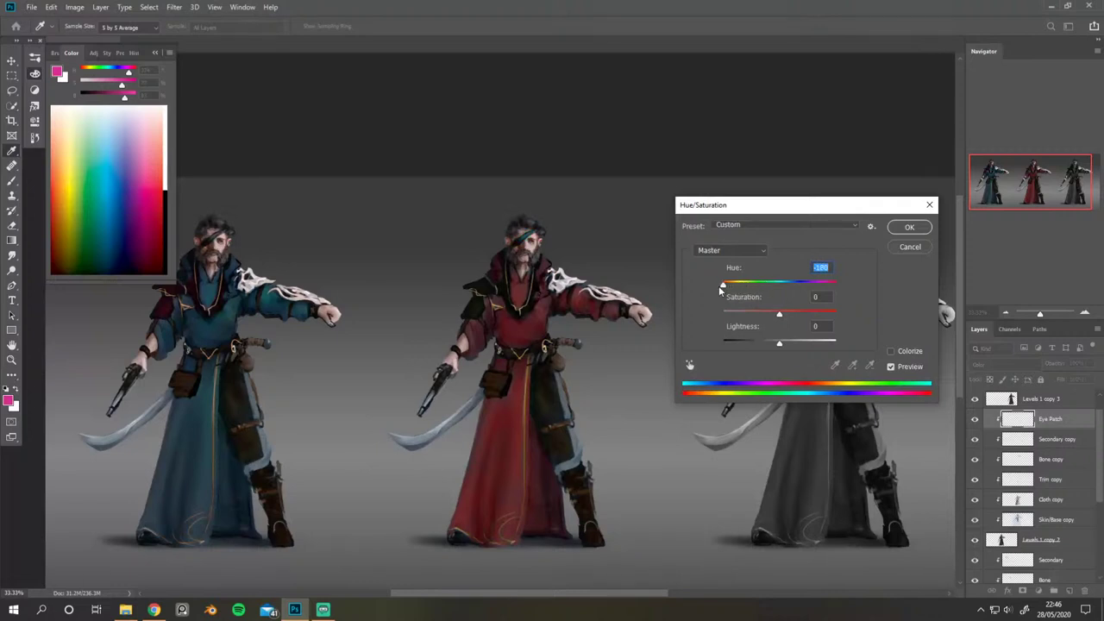
pyautogui.moveTo(779, 314); pyautogui.dragTo(817, 285)
pyautogui.click(909, 228)
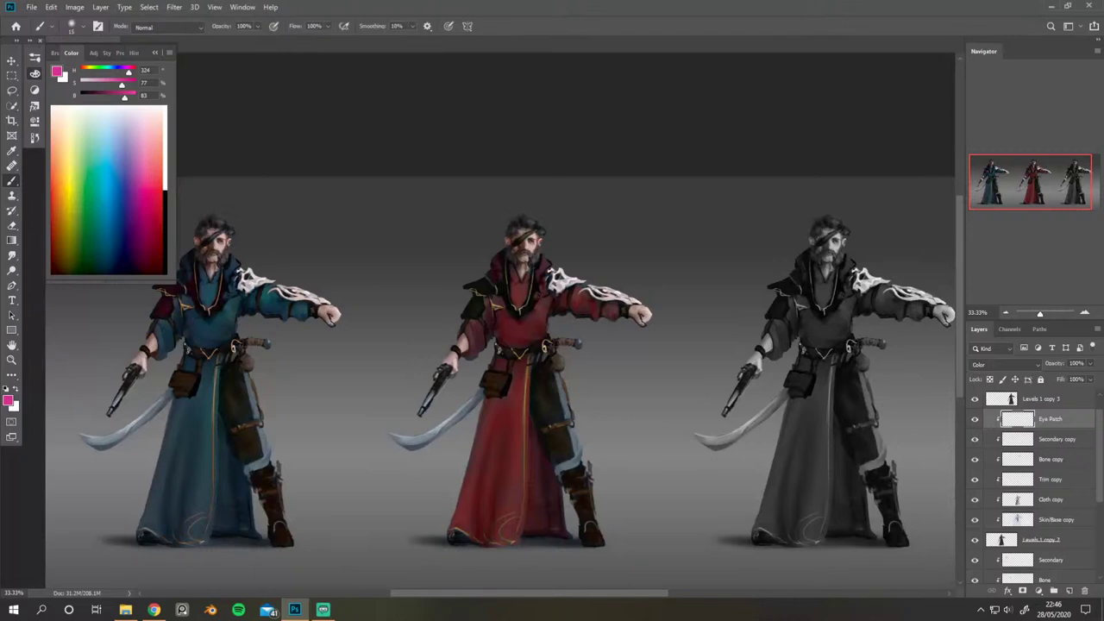
# Step: Tint the bone ornament on the middle figure's arm a pinkish red by adjusting Hue/Saturation on the Bone copy layer
pyautogui.keyDown('ctrl'); pyautogui.click(571, 285); pyautogui.keyUp('ctrl')
pyautogui.hotkey('ctrl', 'u')
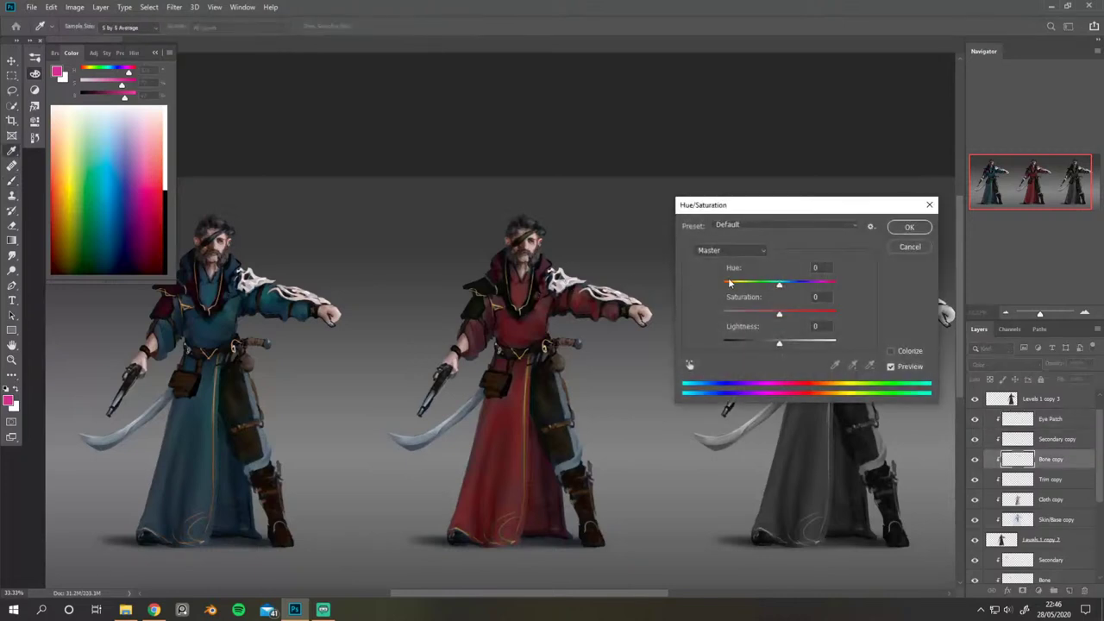
pyautogui.moveTo(779, 285); pyautogui.dragTo(747, 283)
pyautogui.moveTo(699, 285); pyautogui.dragTo(782, 280)
pyautogui.moveTo(782, 280)
pyautogui.mouseDown()
pyautogui.moveTo(706, 283)
pyautogui.moveTo(827, 285)
pyautogui.moveTo(782, 285)
pyautogui.moveTo(793, 315)
pyautogui.moveTo(826, 313)
pyautogui.moveTo(774, 282)
pyautogui.moveTo(824, 278)
pyautogui.moveTo(709, 276)
pyautogui.moveTo(776, 279)
pyautogui.mouseUp()
pyautogui.click(909, 227)
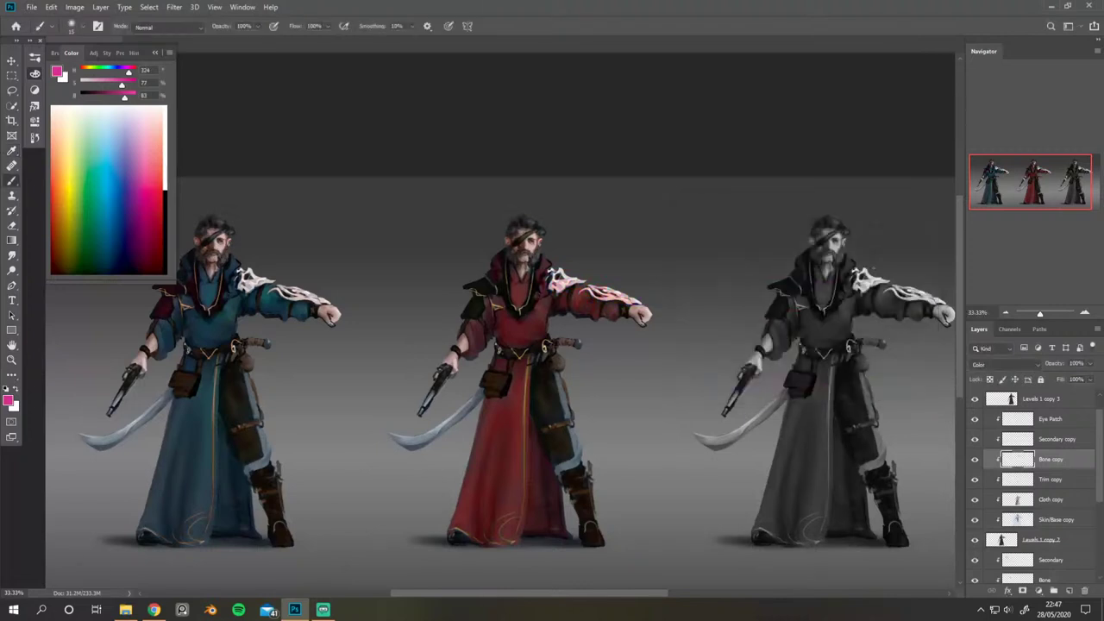
# Step: Add a new unclipped Normal-mode layer above Eye Patch and choose a different brush preset for detailing the bone ornament
pyautogui.click(1055, 419)
pyautogui.click(1068, 591)
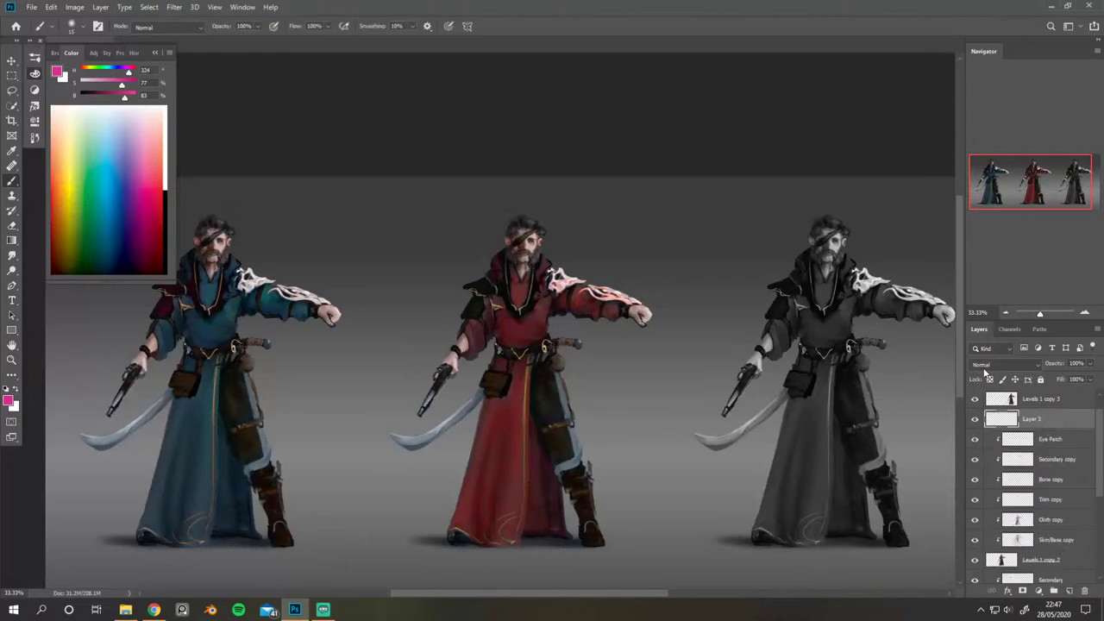
pyautogui.hotkey('ctrl', '+')
pyautogui.hotkey('ctrl', '+')
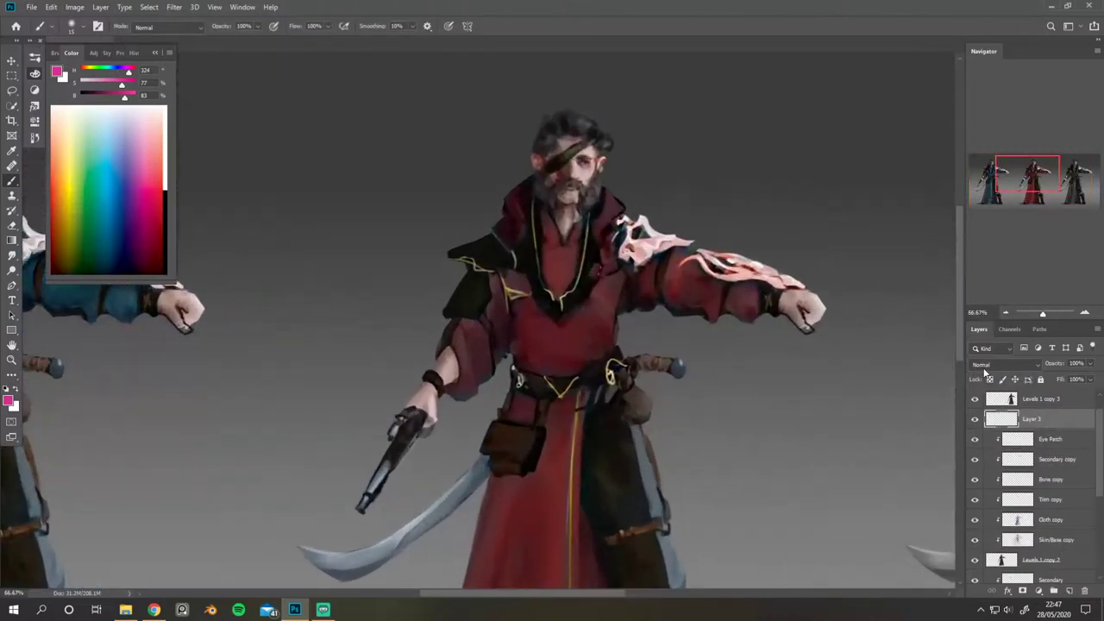
pyautogui.moveTo(513, 183); pyautogui.dragTo(330, 156)
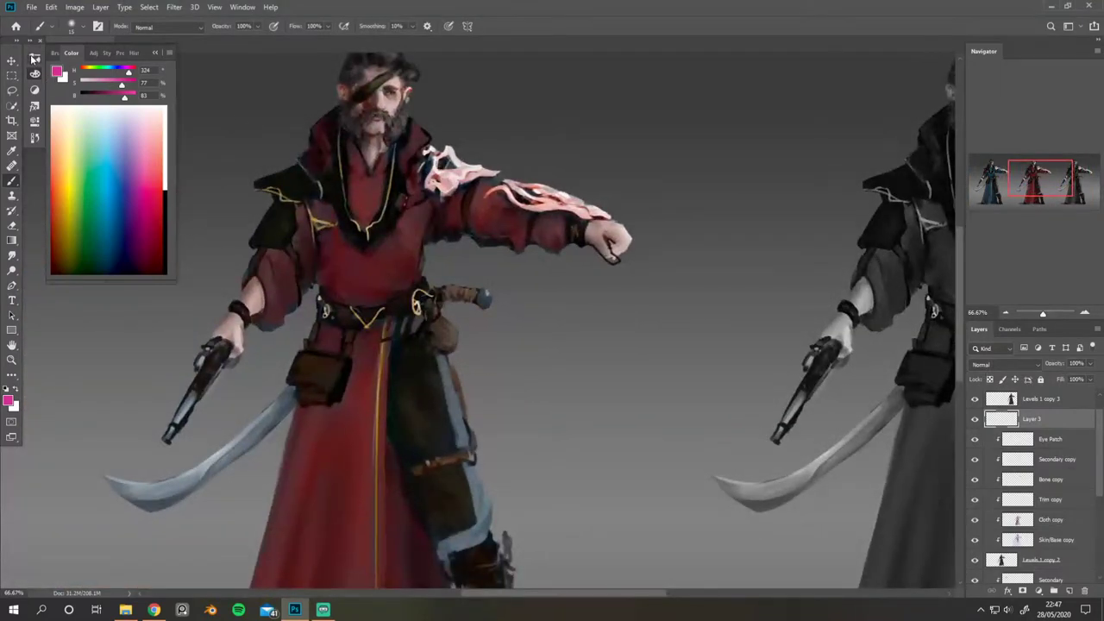
pyautogui.click(35, 58)
pyautogui.click(126, 178)
pyautogui.click(155, 53)
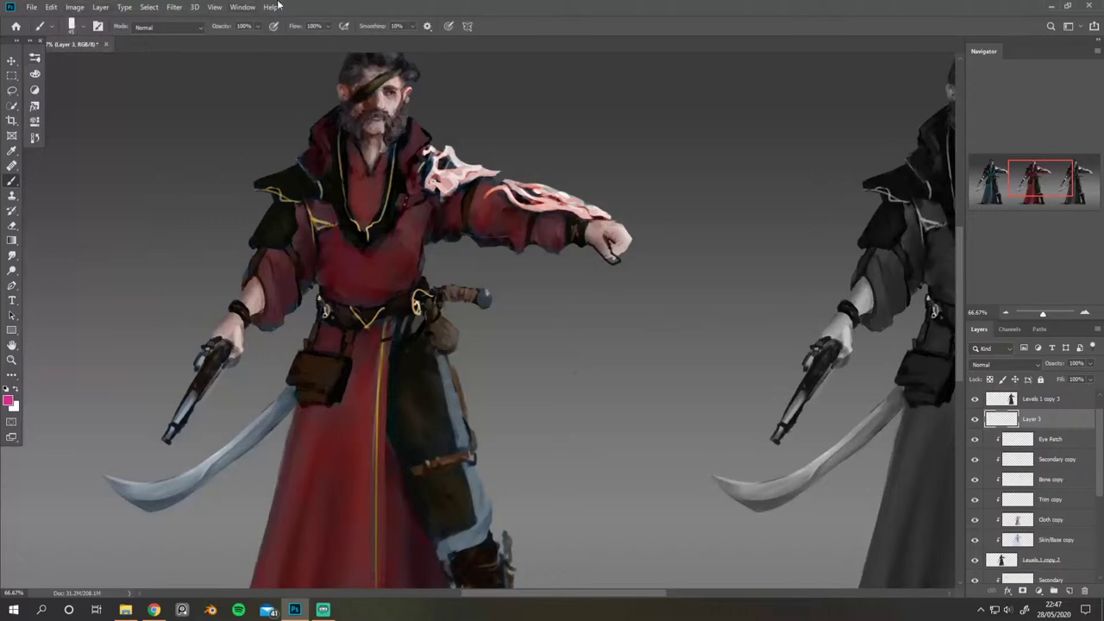
# Step: Paint fine strokes in a red sampled from the sleeve over the arm and shoulder bone ornament, mirroring the canvas to continue
pyautogui.press('[')
pyautogui.press('[')
pyautogui.press('[')
pyautogui.keyDown('alt'); pyautogui.click(557, 227); pyautogui.keyUp('alt')
pyautogui.moveTo(558, 212)
pyautogui.mouseDown()
pyautogui.moveTo(548, 208)
pyautogui.moveTo(567, 206)
pyautogui.mouseUp()
pyautogui.moveTo(523, 196)
pyautogui.mouseDown()
pyautogui.moveTo(541, 199)
pyautogui.moveTo(512, 199)
pyautogui.moveTo(528, 211)
pyautogui.moveTo(510, 196)
pyautogui.mouseUp()
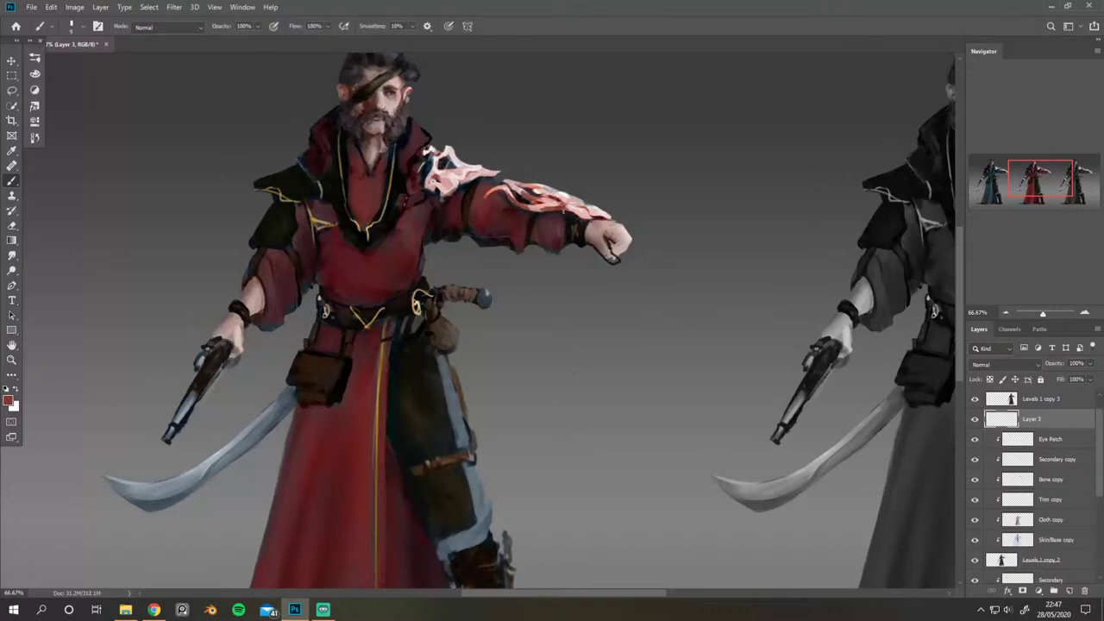
pyautogui.moveTo(587, 211)
pyautogui.mouseDown()
pyautogui.moveTo(571, 212)
pyautogui.moveTo(594, 211)
pyautogui.mouseUp()
pyautogui.hotkey('ctrl', 'shift', 'h')
pyautogui.moveTo(278, 264); pyautogui.dragTo(531, 264)
pyautogui.moveTo(614, 238)
pyautogui.mouseDown()
pyautogui.moveTo(669, 246)
pyautogui.moveTo(647, 226)
pyautogui.moveTo(664, 234)
pyautogui.moveTo(652, 247)
pyautogui.mouseUp()
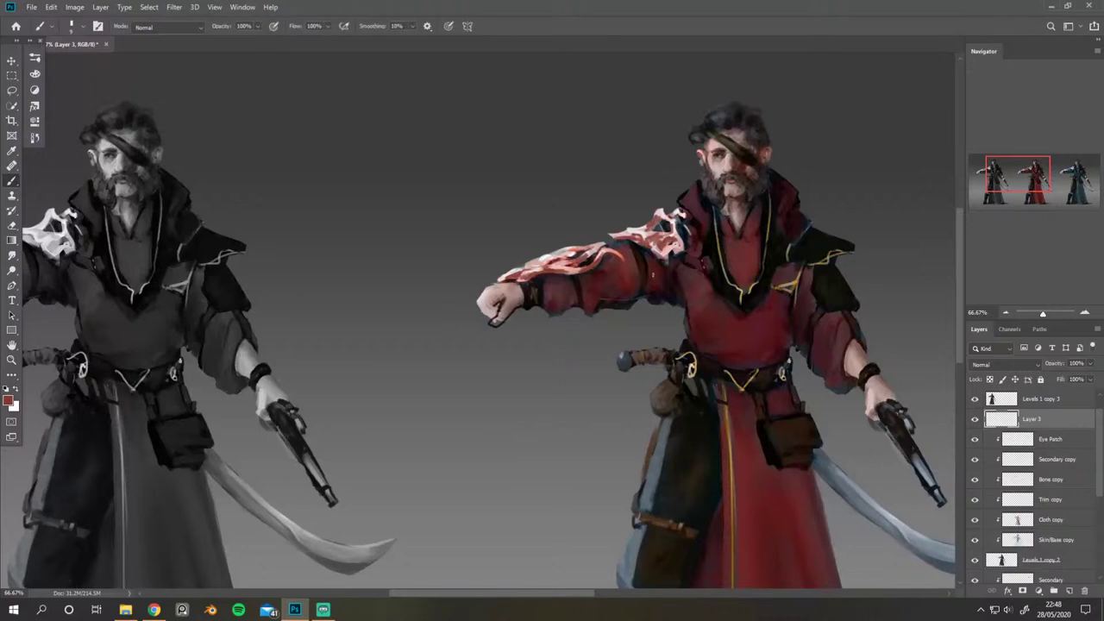
# Step: Paint pale blue-white highlights at hue 205, saturation 14, brightness 96 on the bone ornament, and restore the canvas orientation
pyautogui.hscroll(3, 483, 319)
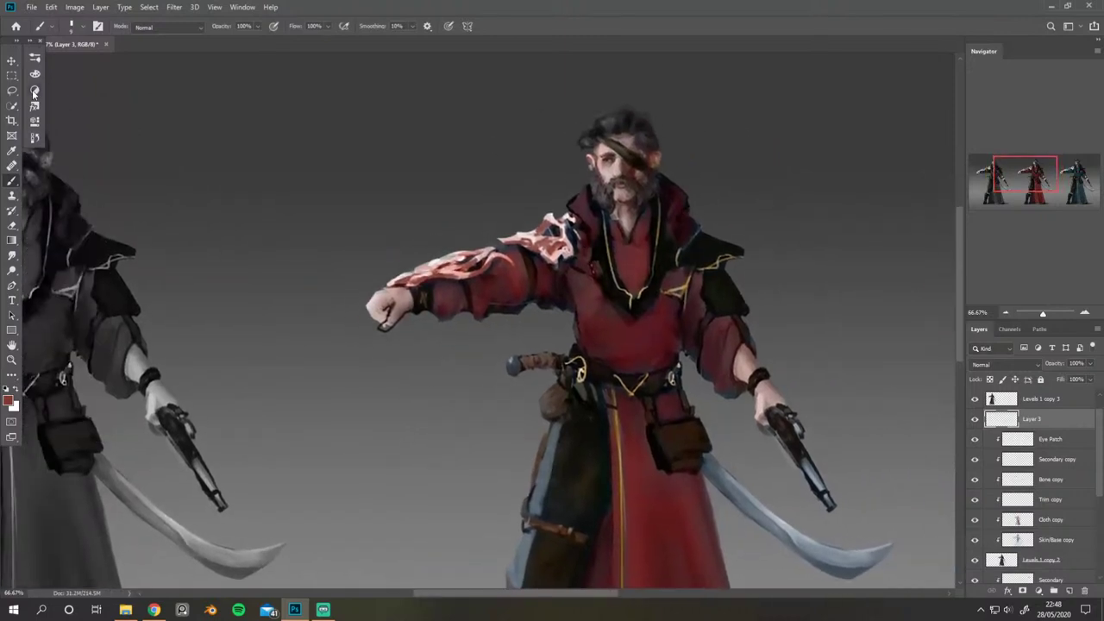
pyautogui.click(34, 73)
pyautogui.moveTo(116, 153); pyautogui.dragTo(113, 122)
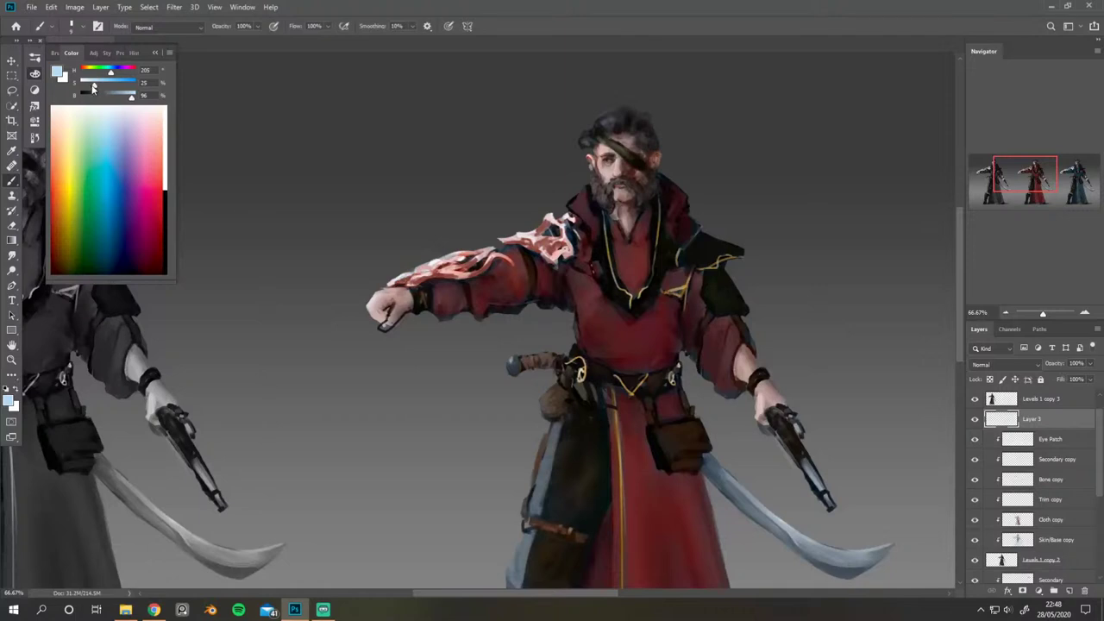
pyautogui.moveTo(94, 86); pyautogui.dragTo(88, 87)
pyautogui.click(403, 279)
pyautogui.moveTo(431, 275); pyautogui.dragTo(485, 266)
pyautogui.click(478, 269)
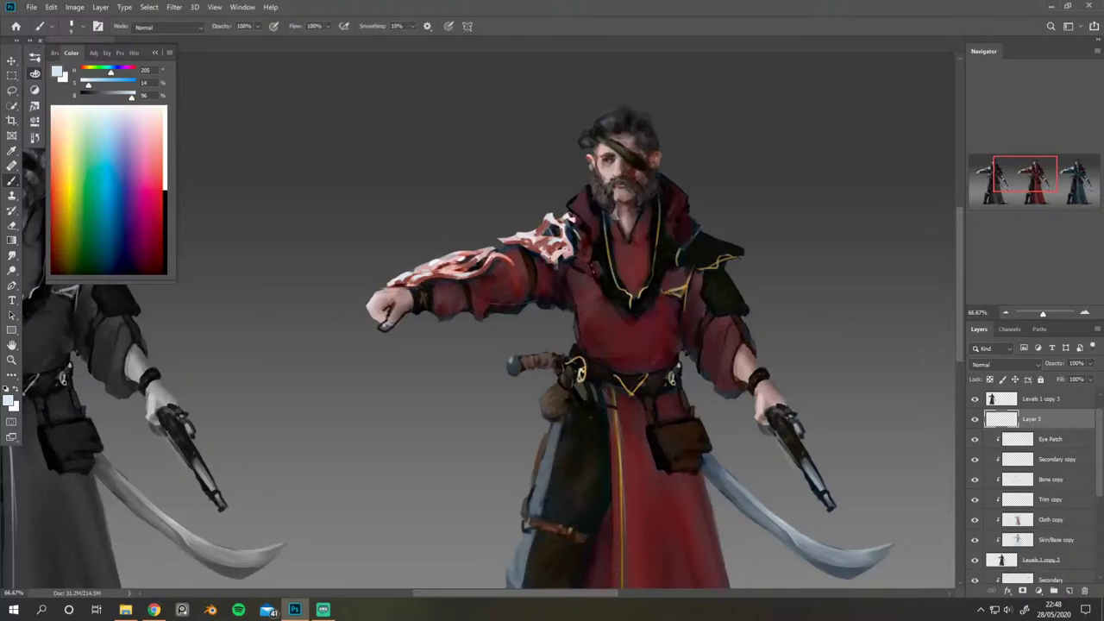
pyautogui.press('h')
pyautogui.moveTo(549, 228); pyautogui.dragTo(515, 122)
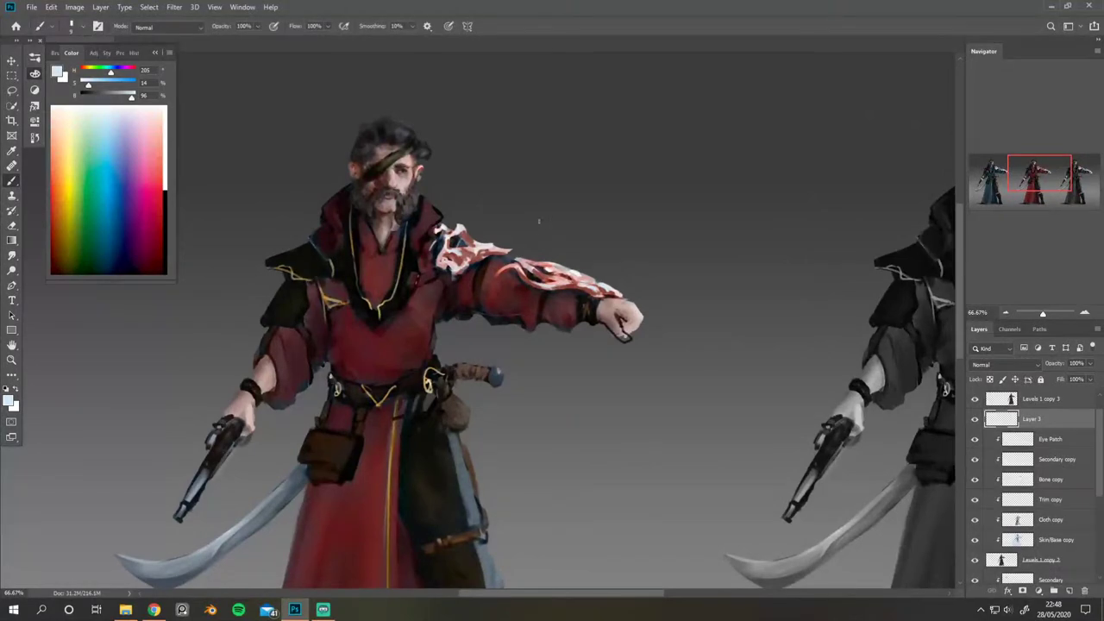
# Step: Shift the Bone copy layer's pink tint to a warmer orange-cream using Hue/Saturation
pyautogui.hotkey('ctrl', '-')
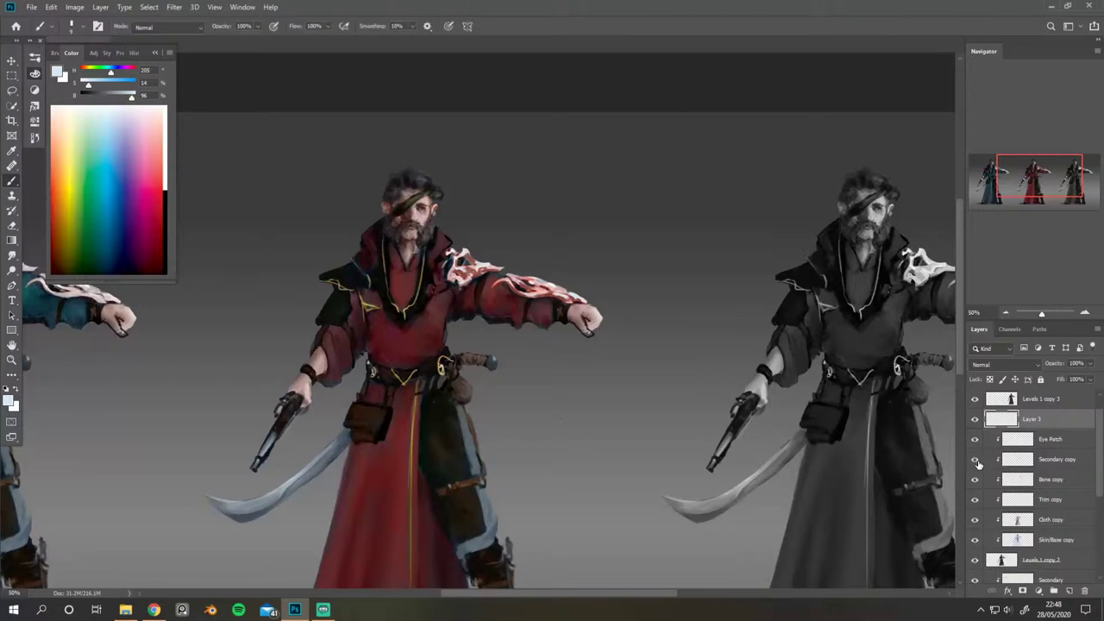
pyautogui.click(1041, 482)
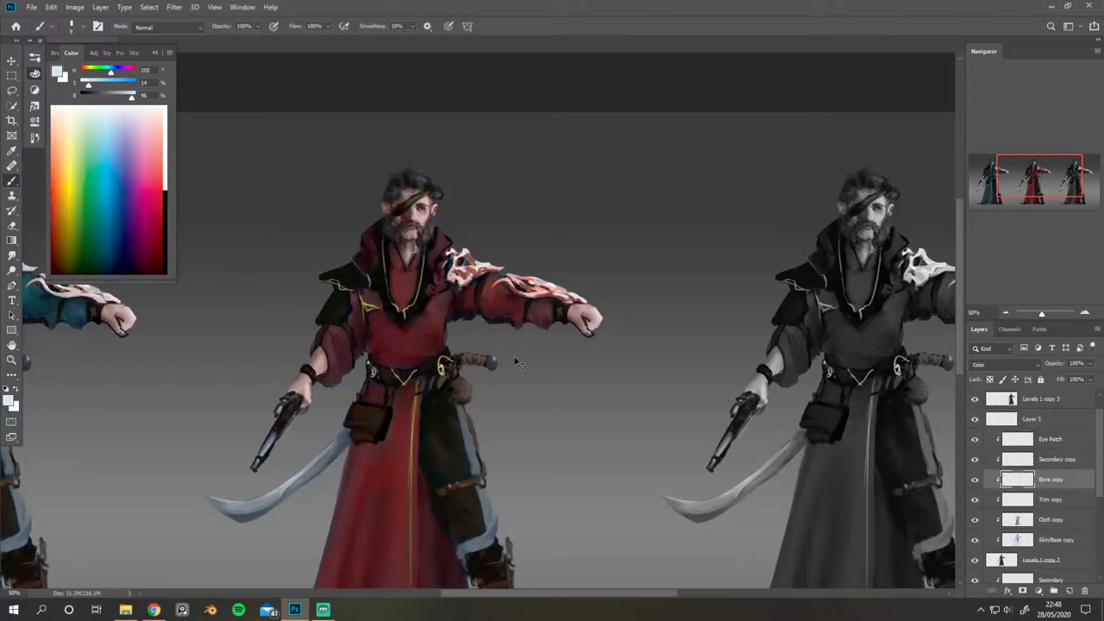
pyautogui.hotkey('ctrl', 'u')
pyautogui.moveTo(779, 286); pyautogui.dragTo(759, 310)
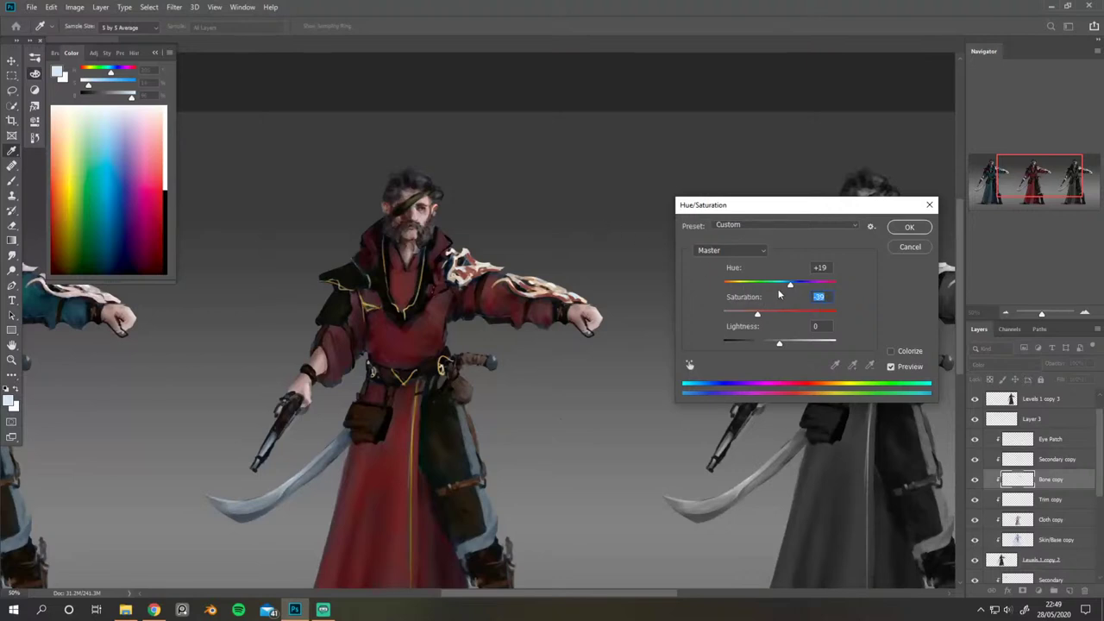
pyautogui.moveTo(791, 284)
pyautogui.mouseDown()
pyautogui.moveTo(801, 286)
pyautogui.moveTo(703, 285)
pyautogui.moveTo(843, 284)
pyautogui.moveTo(781, 282)
pyautogui.moveTo(793, 279)
pyautogui.mouseUp()
pyautogui.click(909, 226)
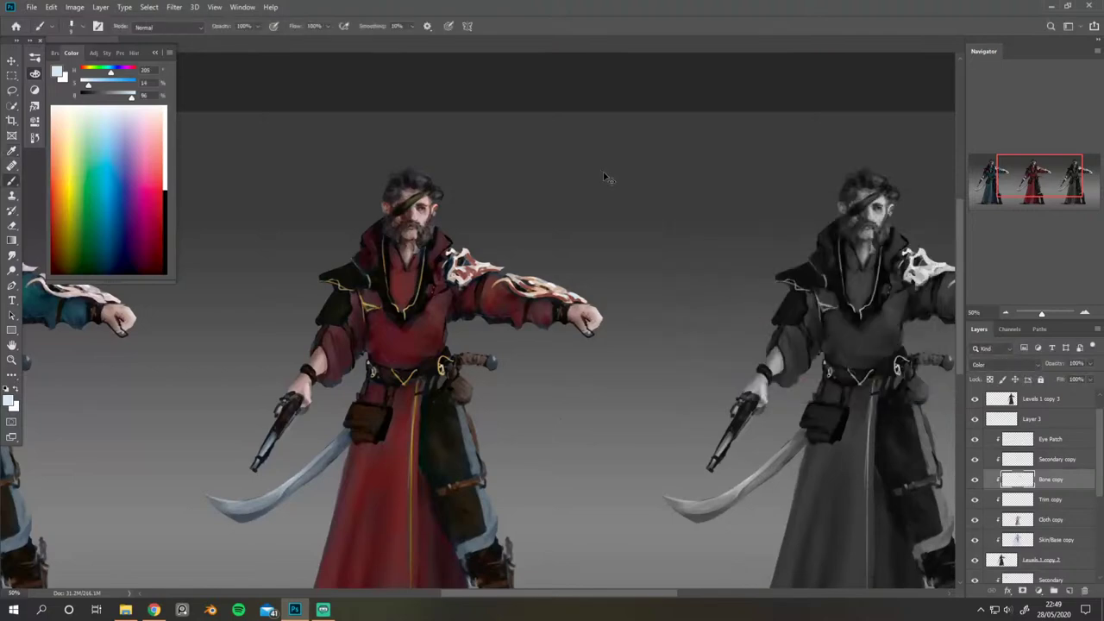
# Step: Mirror the canvas to compare the three figures, and examine the red figure's bone ornament up close
pyautogui.hotkey('ctrl', '-')
pyautogui.press('h')
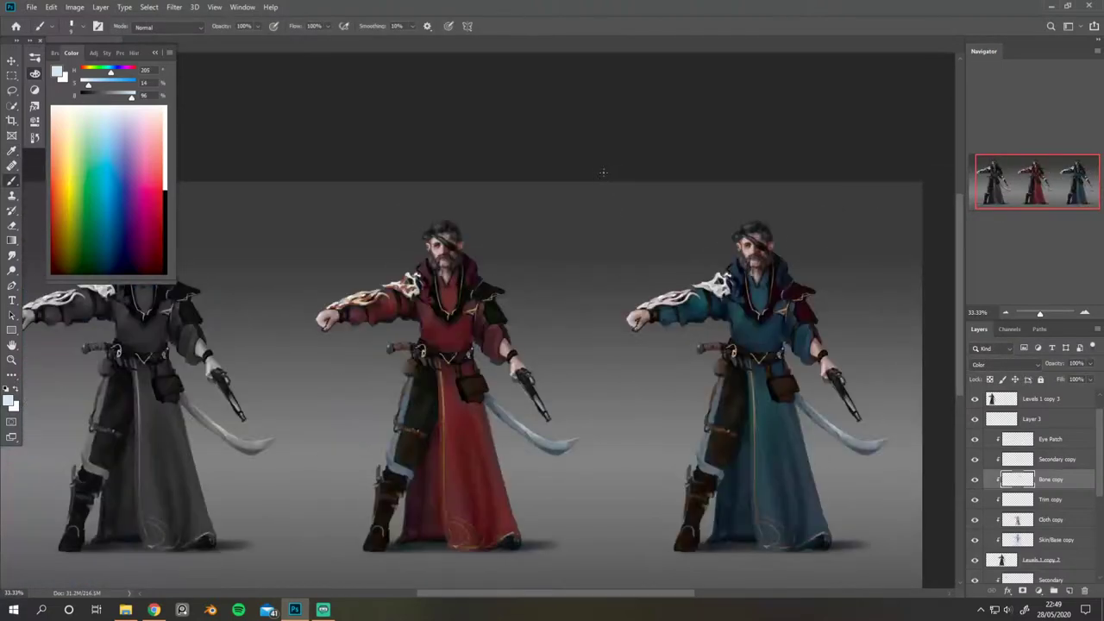
pyautogui.hotkey('ctrl', '+')
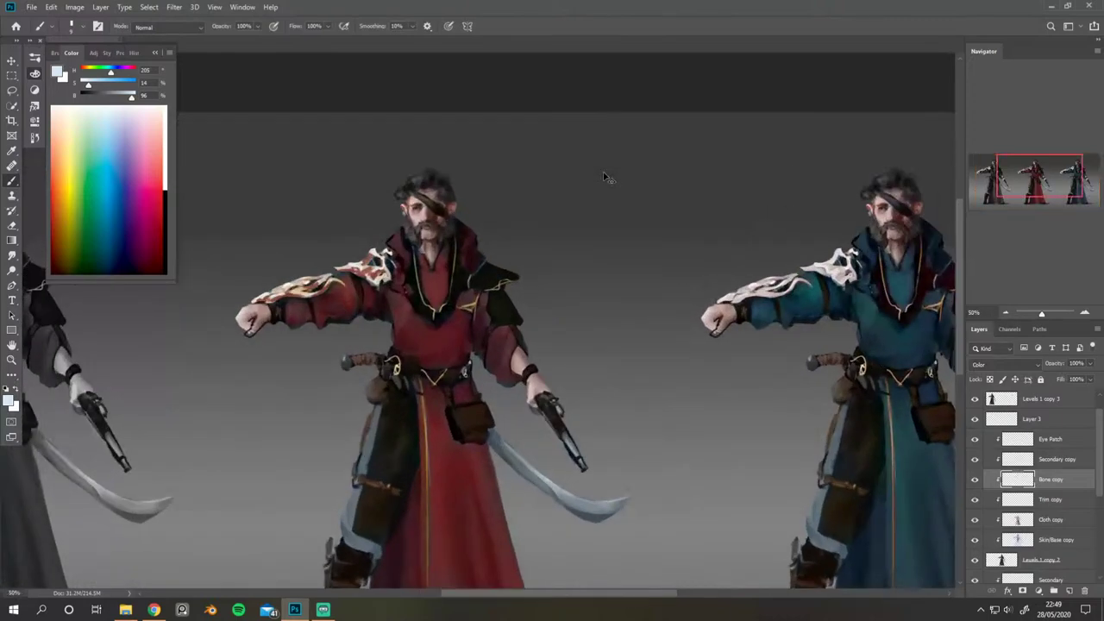
pyautogui.moveTo(402, 244); pyautogui.dragTo(622, 244)
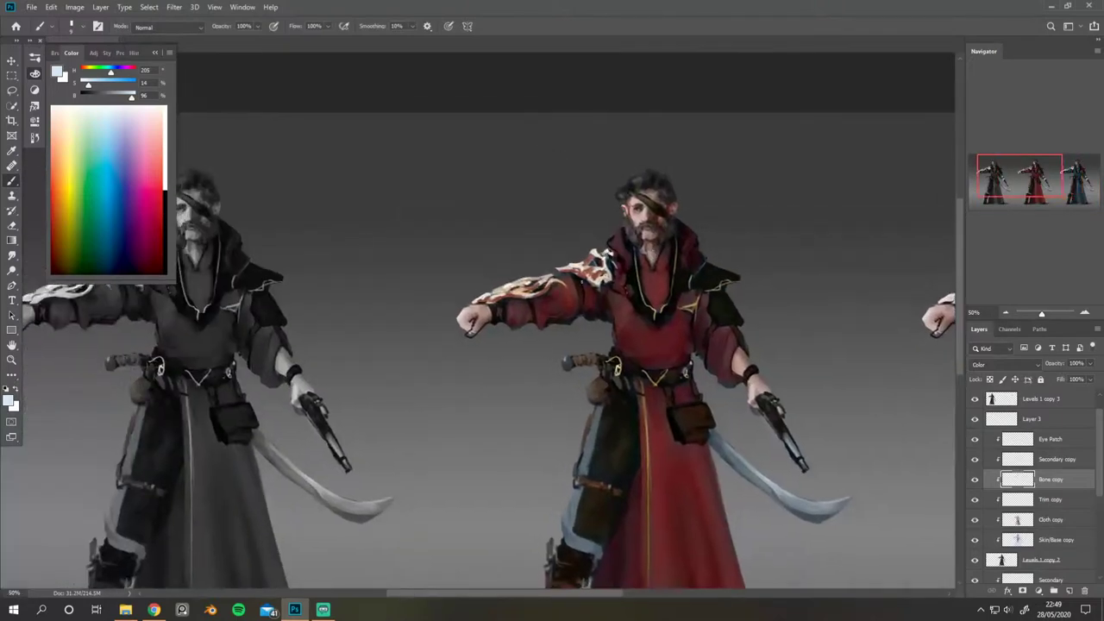
# Step: Sample a near-black tone from the shoulder bone ornament and make the unclipped layer above Eye Patch active for retouching
pyautogui.press('alt')
pyautogui.keyDown('alt'); pyautogui.click(599, 265); pyautogui.keyUp('alt')
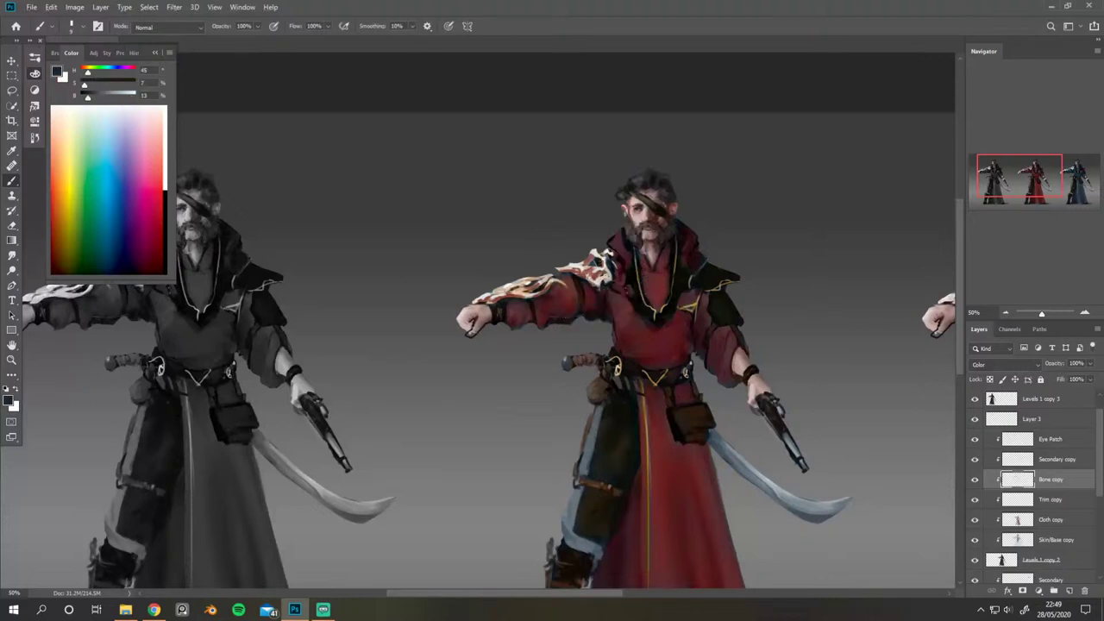
pyautogui.hotkey('alt', ']')
pyautogui.hotkey('alt', ']')
pyautogui.hotkey('alt', ']')
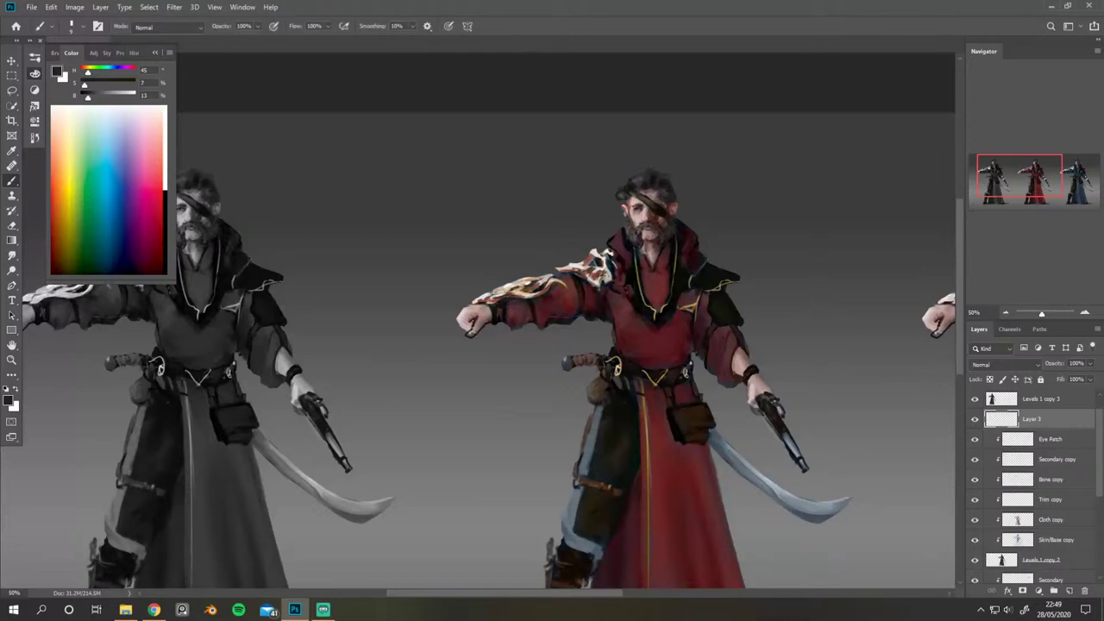
# Step: Restore the canvas orientation and review the red scheme beside the blue and greyscale figures
pyautogui.hotkey('ctrl', 'shift', 'h')
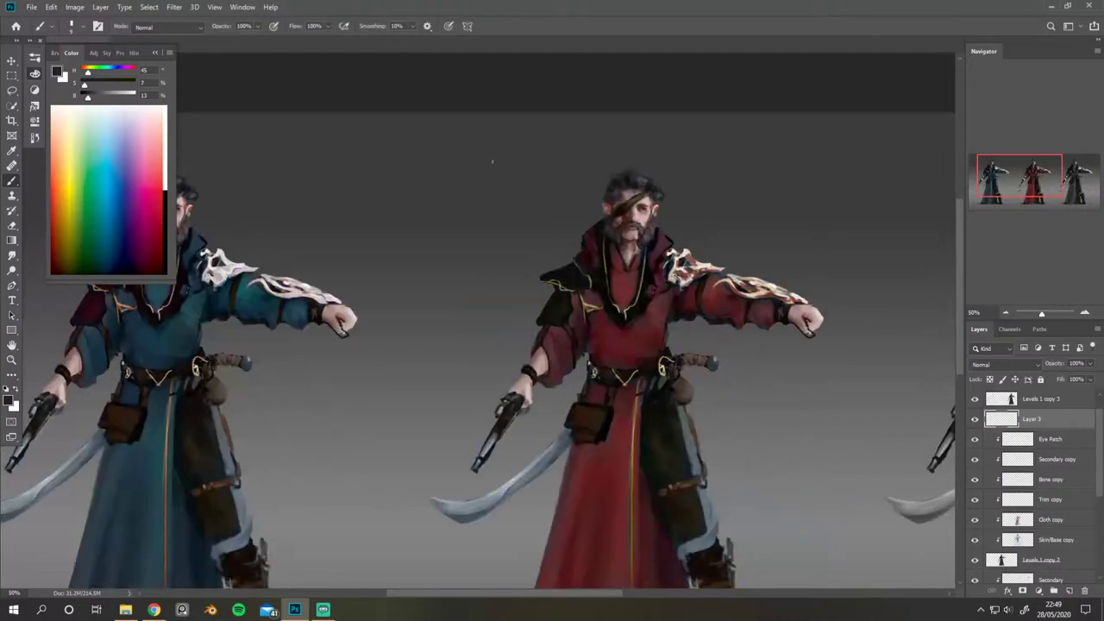
pyautogui.moveTo(561, 254); pyautogui.dragTo(474, 244)
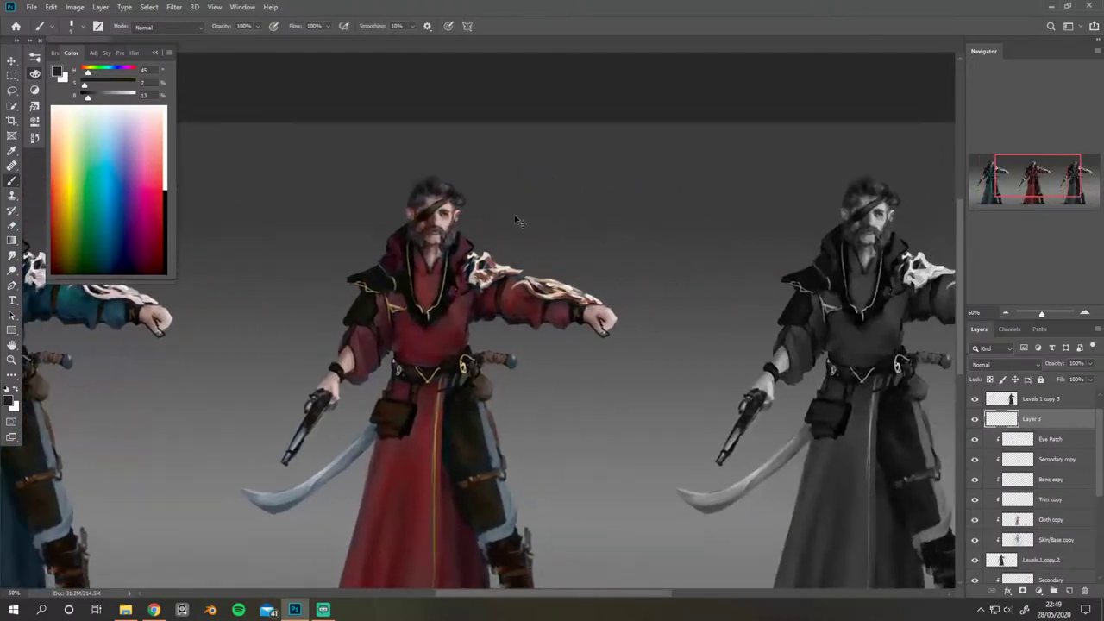
pyautogui.hotkey('ctrl', '-')
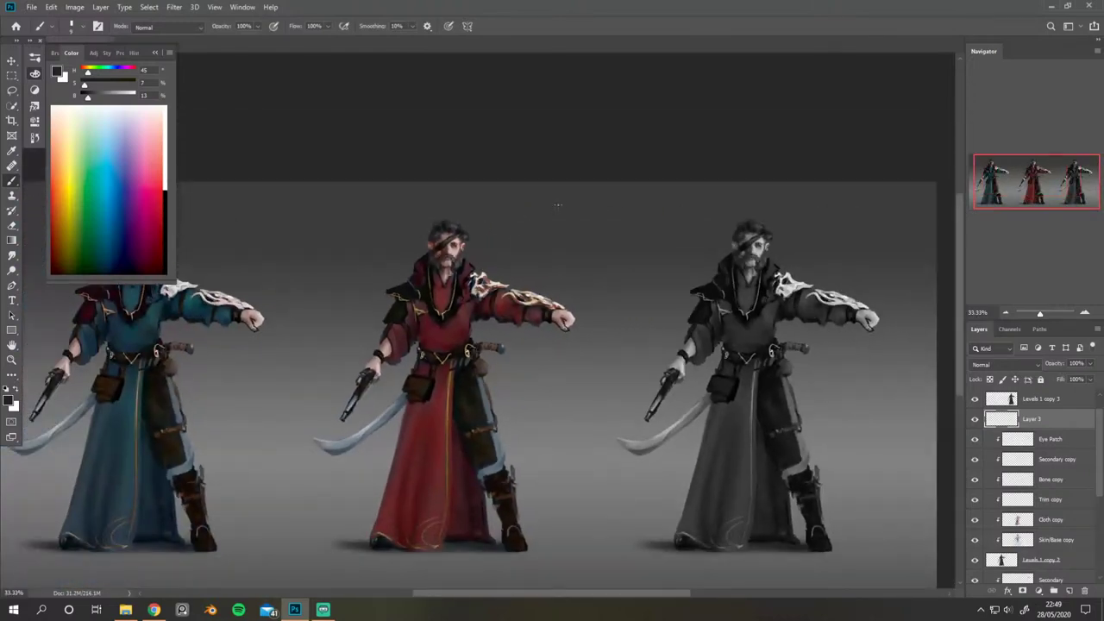
# Step: Adjust Layer 3 with Hue/Saturation, setting hue +8, saturation -7 and lightness -28
pyautogui.moveTo(557, 204); pyautogui.dragTo(709, 218)
pyautogui.moveTo(653, 202); pyautogui.dragTo(700, 223)
pyautogui.click(976, 418)
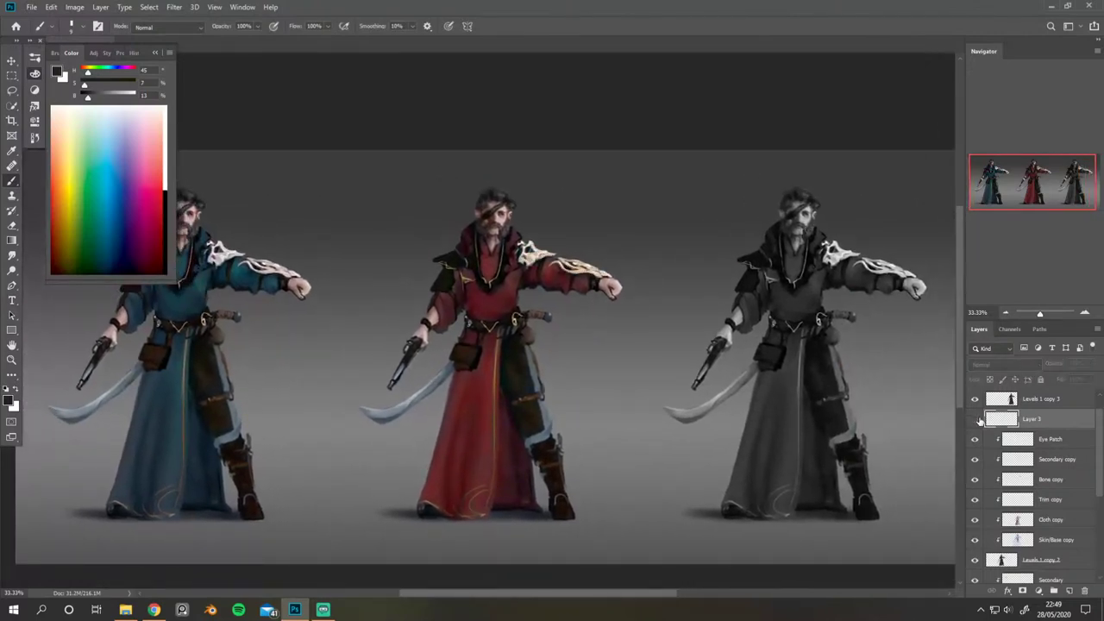
pyautogui.click(976, 418)
pyautogui.hotkey('ctrl', 'u')
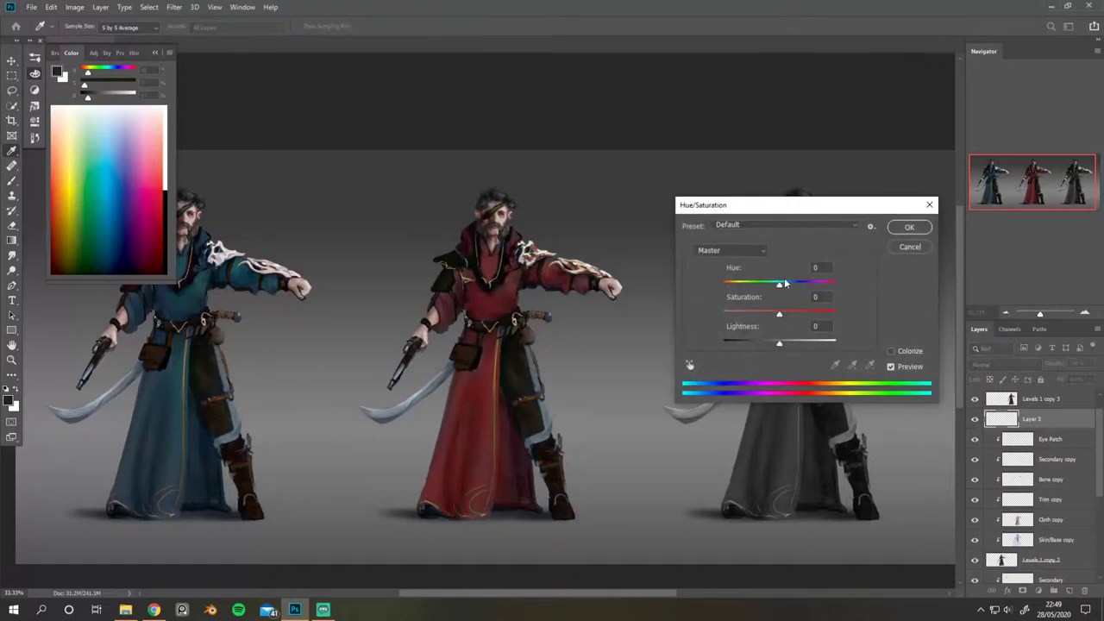
pyautogui.moveTo(779, 282); pyautogui.dragTo(766, 318)
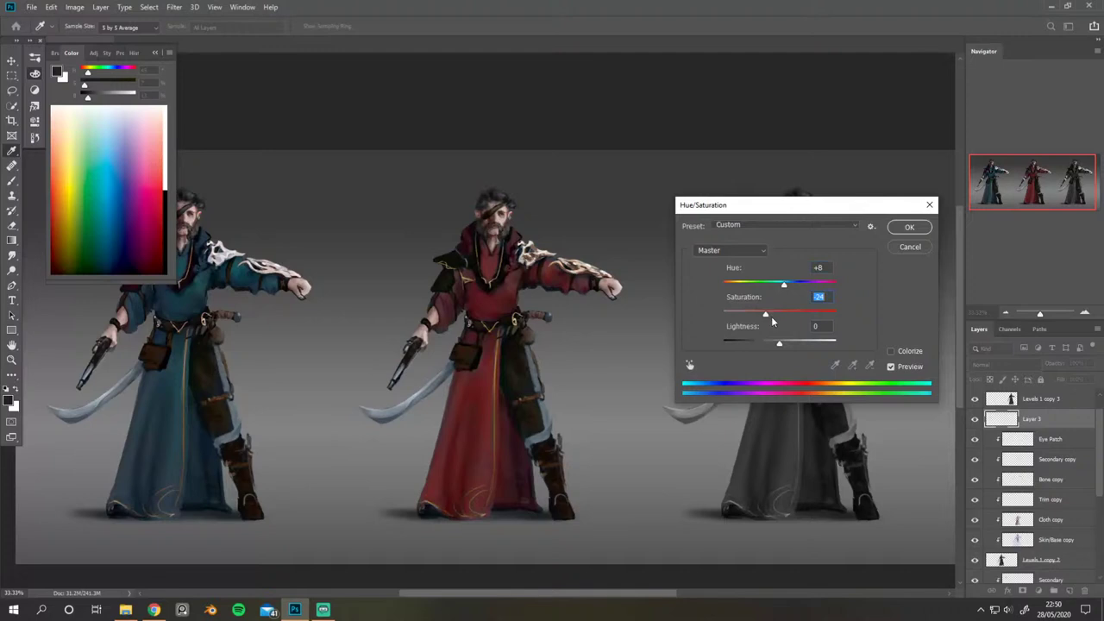
pyautogui.moveTo(780, 343); pyautogui.dragTo(775, 315)
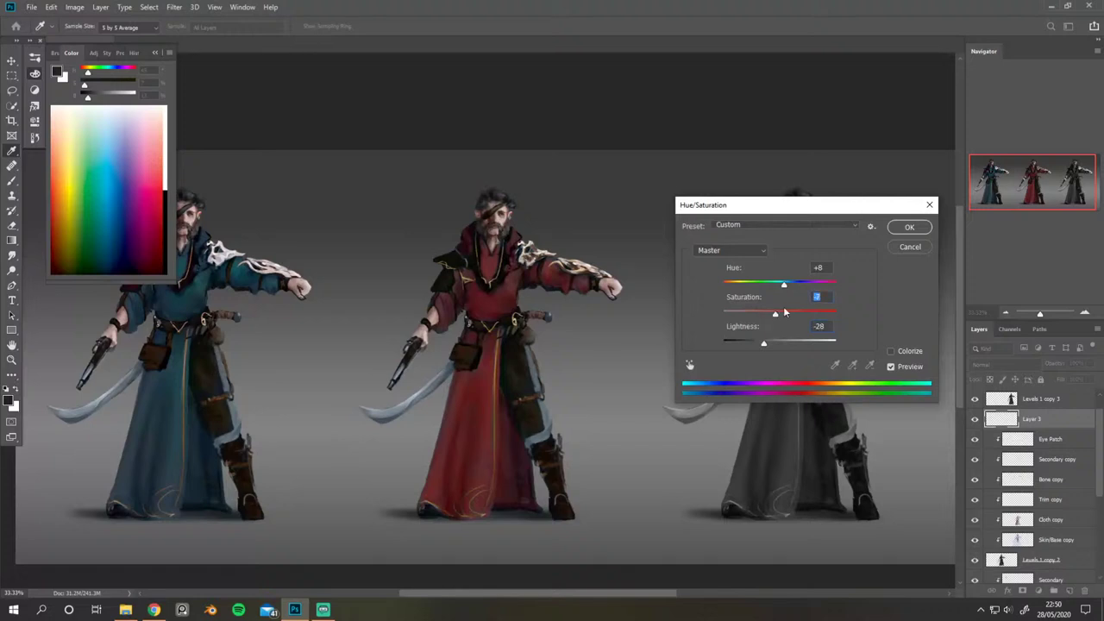
pyautogui.click(910, 227)
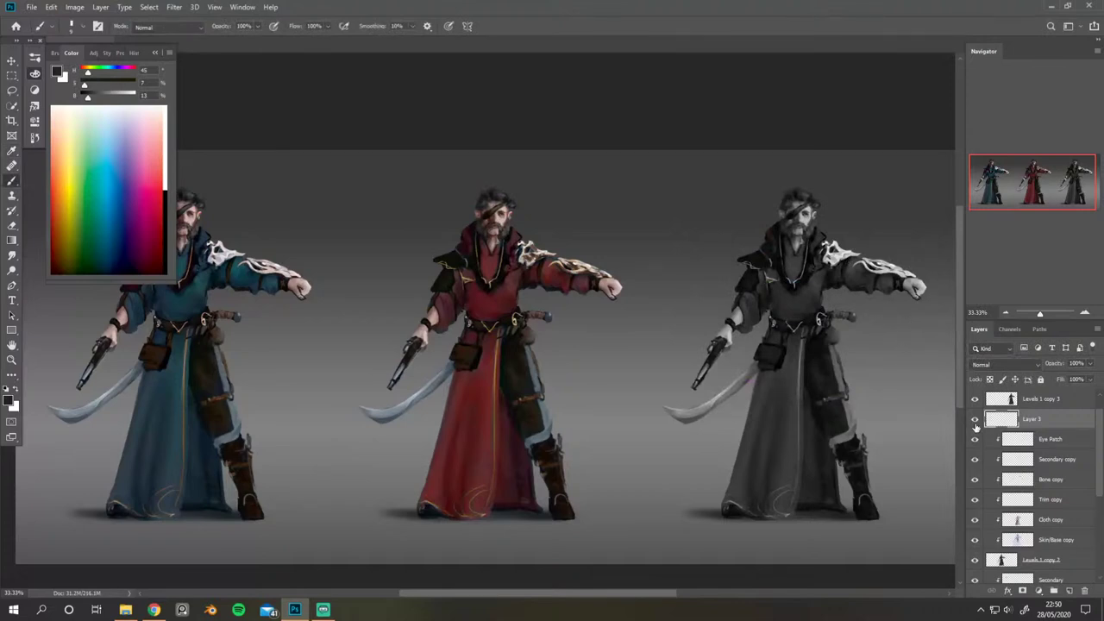
# Step: Adjust Layer 3 with Levels, using input limits 26 and 179, output limits 5 and 251, and lighter midtones
pyautogui.hotkey('ctrl', 'l')
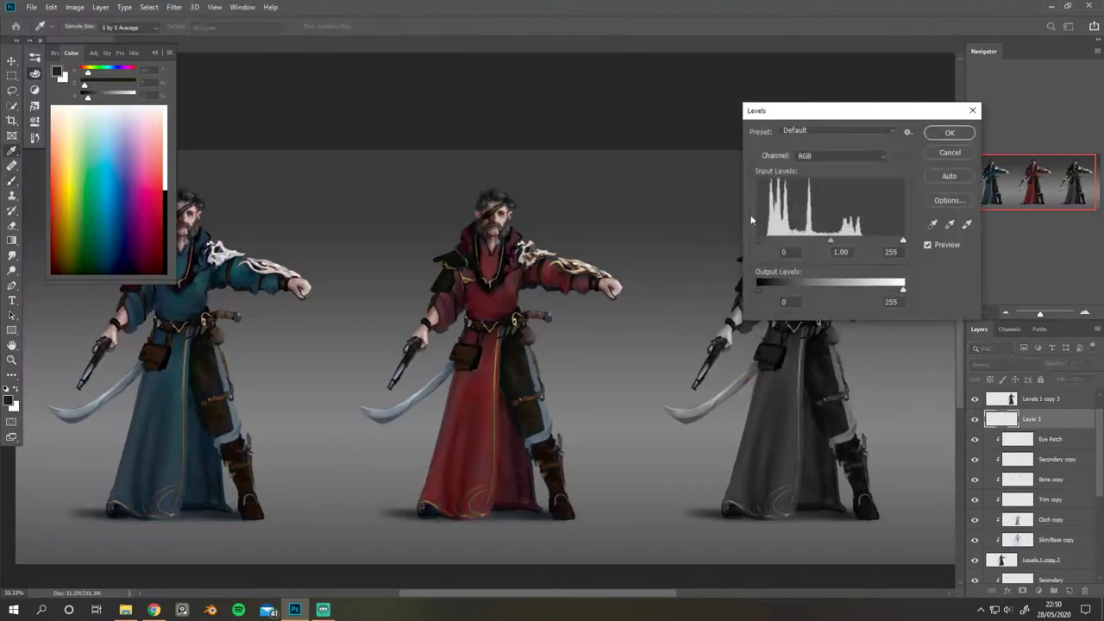
pyautogui.moveTo(903, 240); pyautogui.dragTo(869, 240)
pyautogui.moveTo(757, 240); pyautogui.dragTo(800, 245)
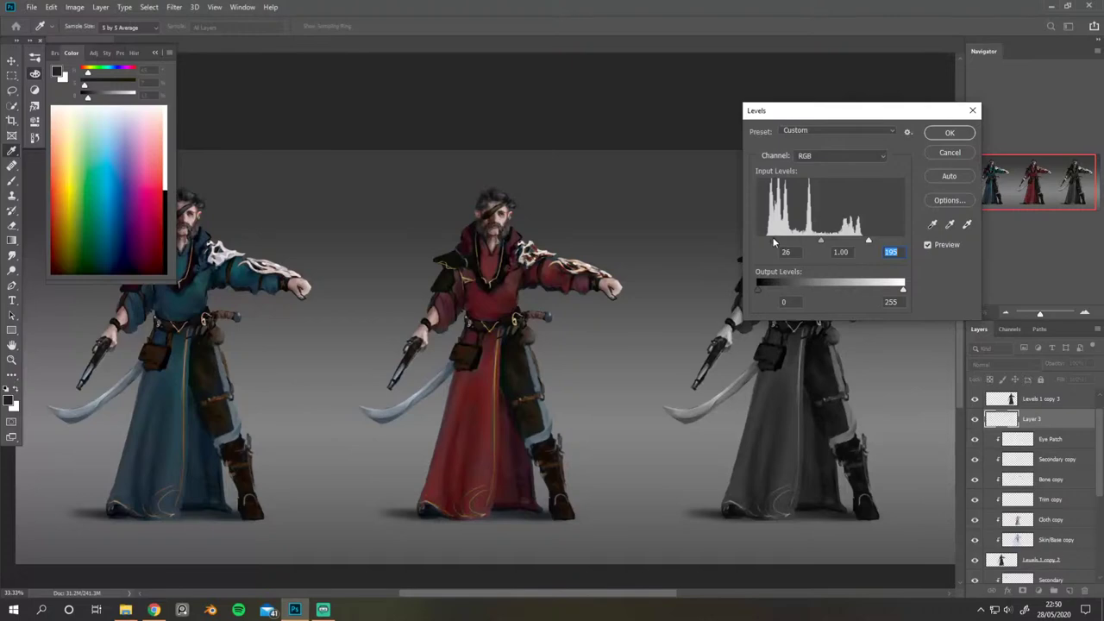
pyautogui.click(774, 242)
pyautogui.moveTo(869, 242)
pyautogui.mouseDown()
pyautogui.moveTo(847, 241)
pyautogui.moveTo(860, 242)
pyautogui.mouseUp()
pyautogui.moveTo(903, 289); pyautogui.dragTo(901, 289)
pyautogui.moveTo(757, 289); pyautogui.dragTo(760, 289)
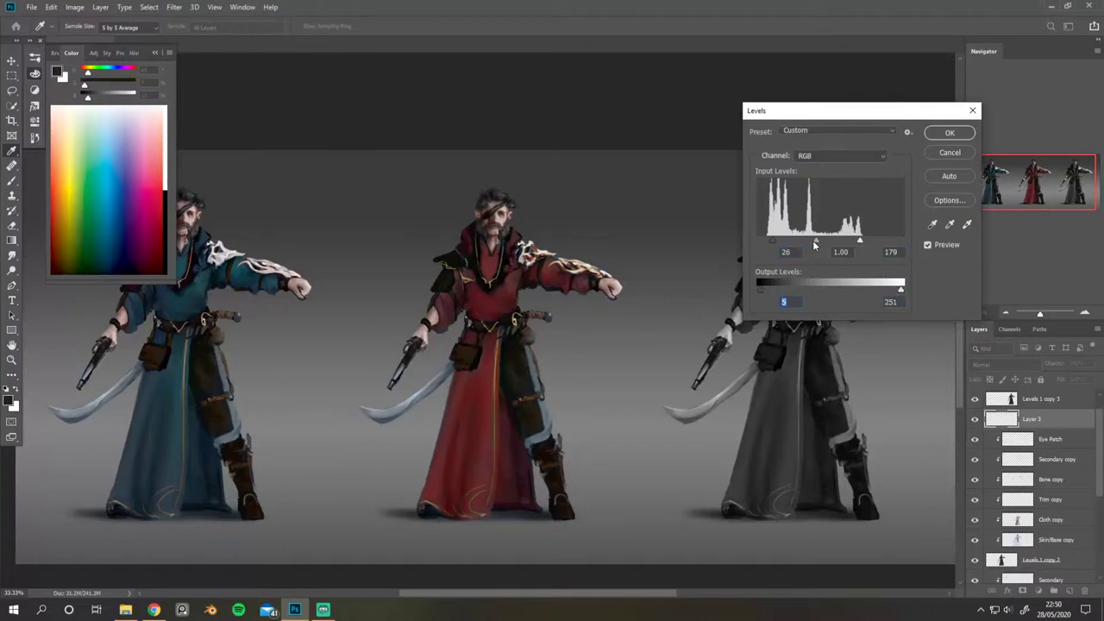
pyautogui.moveTo(813, 240)
pyautogui.mouseDown()
pyautogui.moveTo(787, 245)
pyautogui.moveTo(856, 242)
pyautogui.moveTo(797, 242)
pyautogui.mouseUp()
pyautogui.click(948, 133)
pyautogui.press('b')
# Step: Review the red colour scheme beside the blue and greyscale figures, both close up and as a full lineup
pyautogui.moveTo(388, 156); pyautogui.dragTo(449, 161)
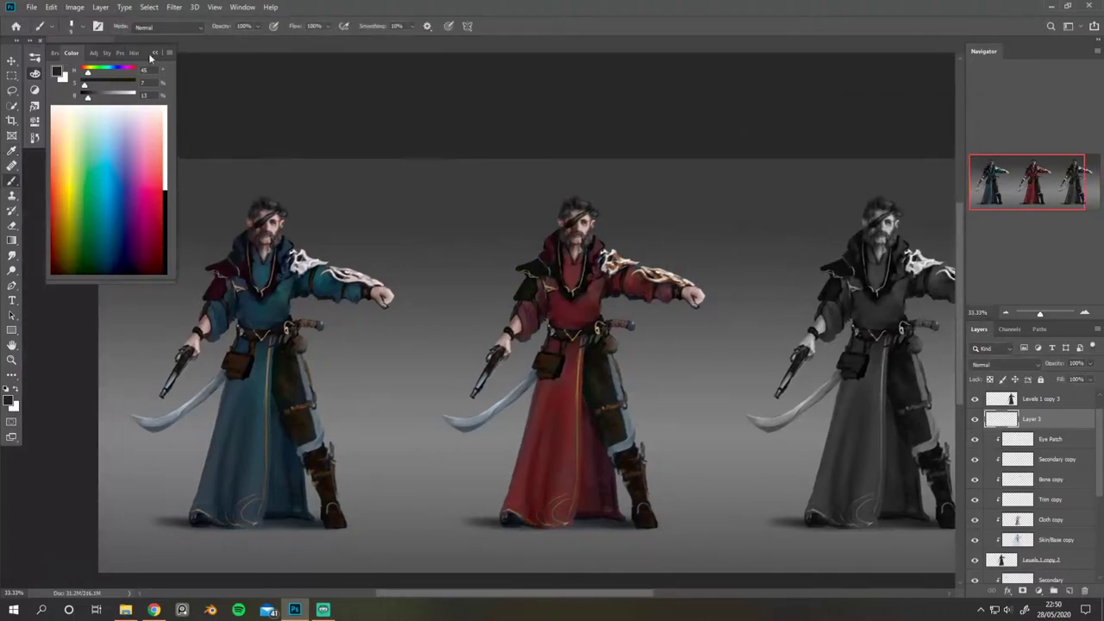
pyautogui.click(155, 52)
pyautogui.moveTo(661, 157); pyautogui.dragTo(585, 147)
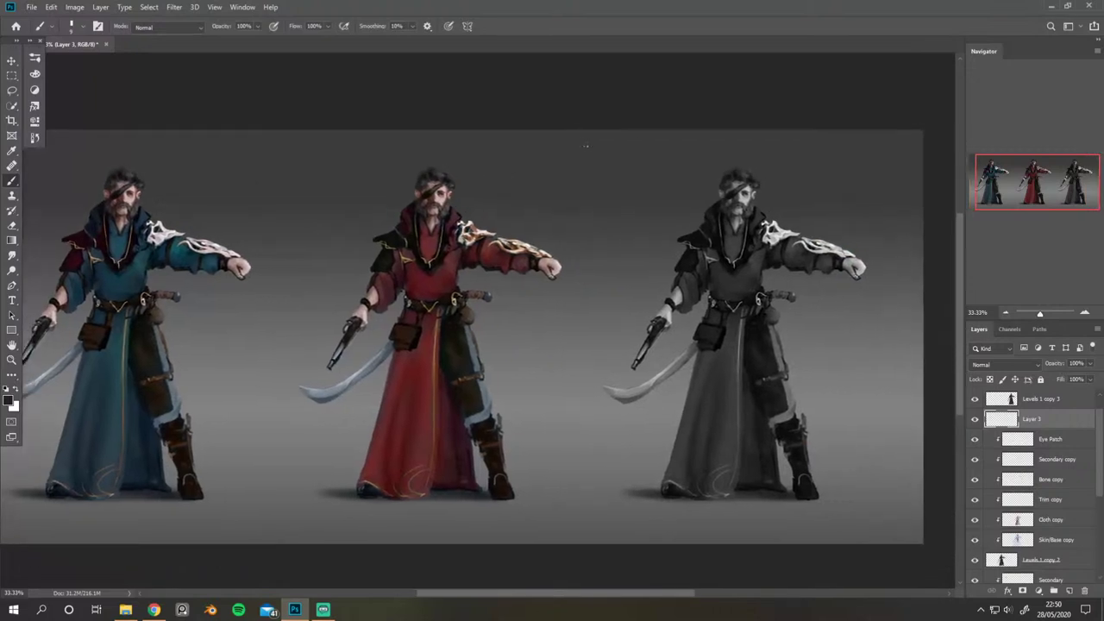
pyautogui.hotkey('ctrl', '-')
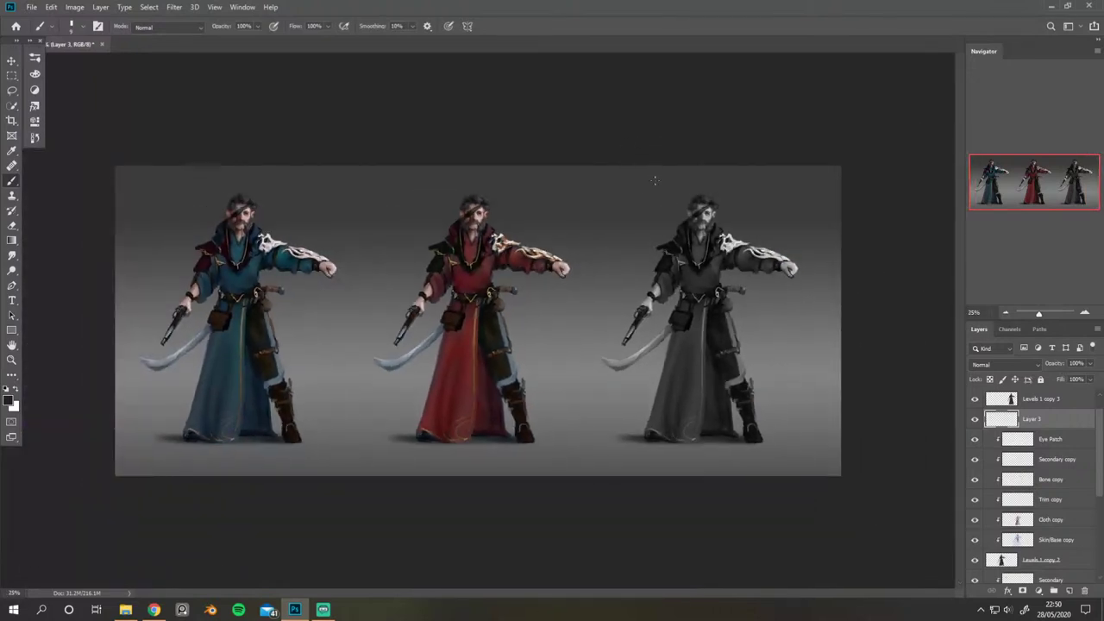
pyautogui.hotkey('ctrl', '+')
pyautogui.hotkey('ctrl', '+')
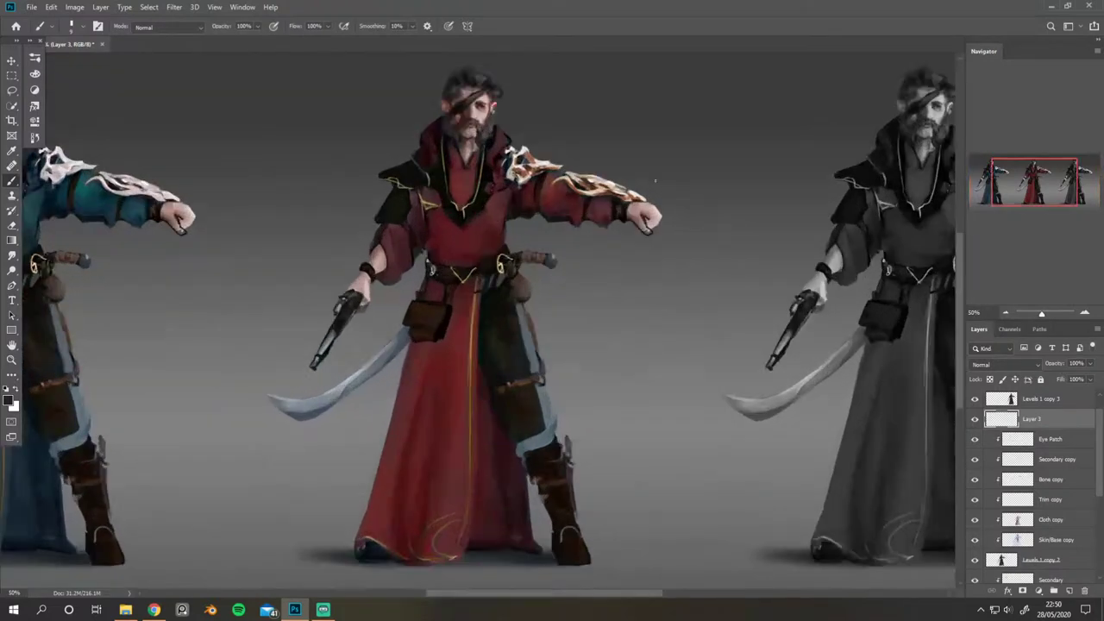
pyautogui.moveTo(627, 284); pyautogui.dragTo(663, 342)
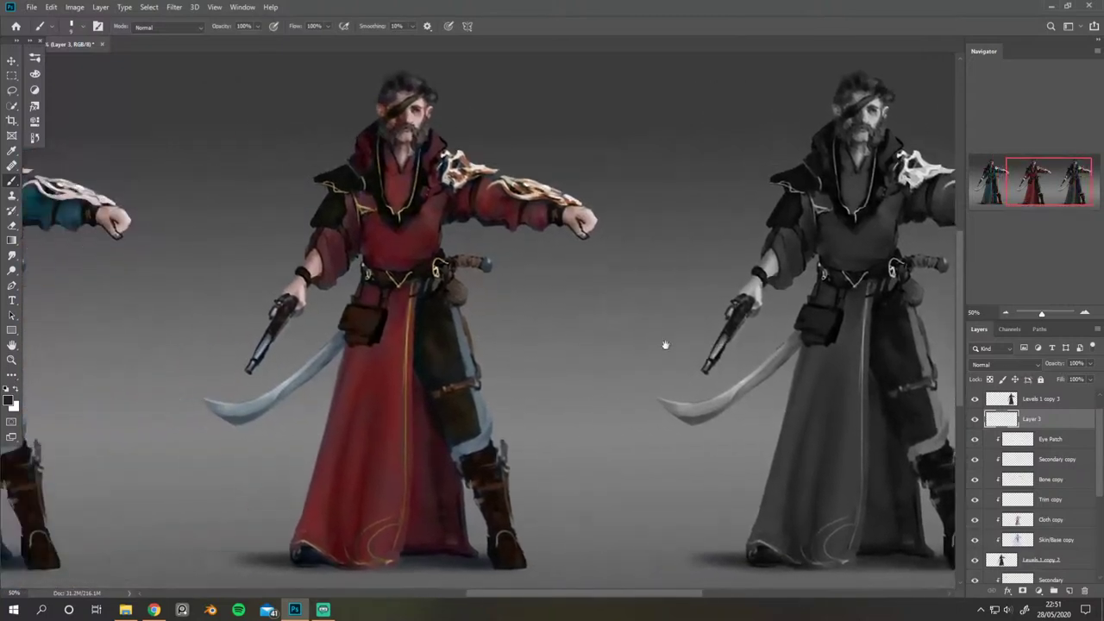
pyautogui.hotkey('ctrl', '-')
pyautogui.hotkey('ctrl', '-')
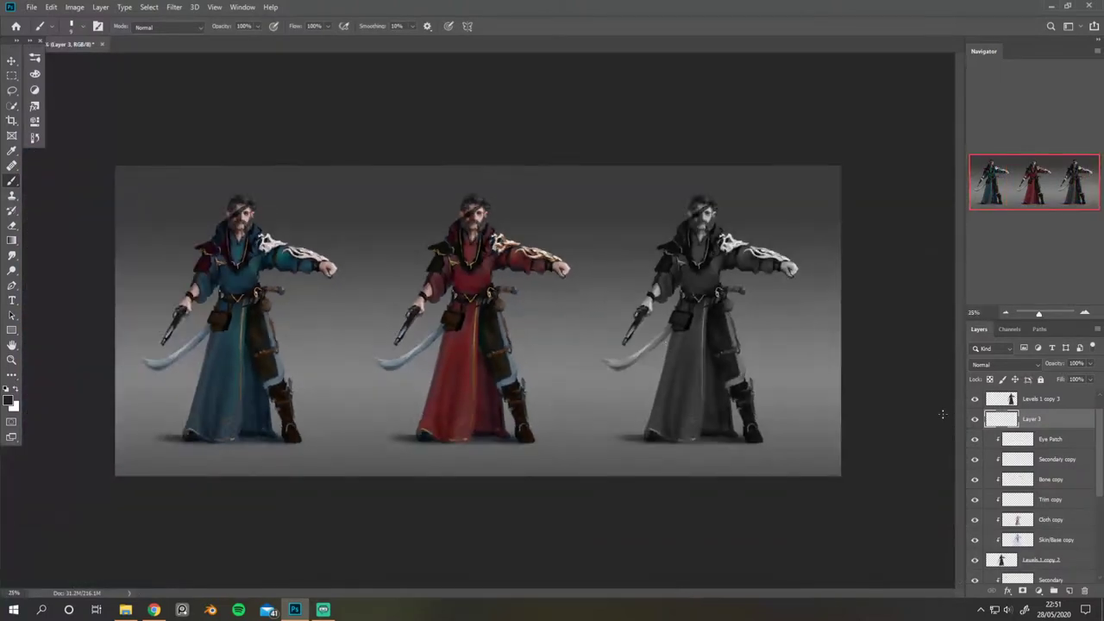
# Step: Duplicate Layer 3 and the red figure's colour layers above Levels 1 copy 3, and clip the colour copies to it
pyautogui.keyDown('shift'); pyautogui.click(1060, 541); pyautogui.keyUp('shift')
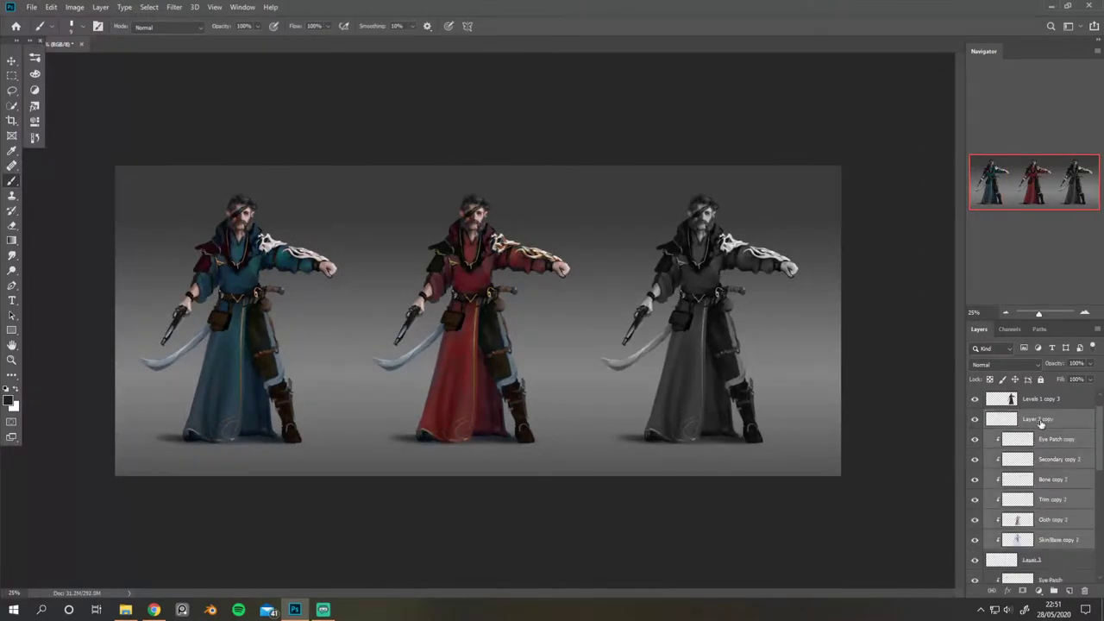
pyautogui.moveTo(1041, 416); pyautogui.dragTo(1041, 398)
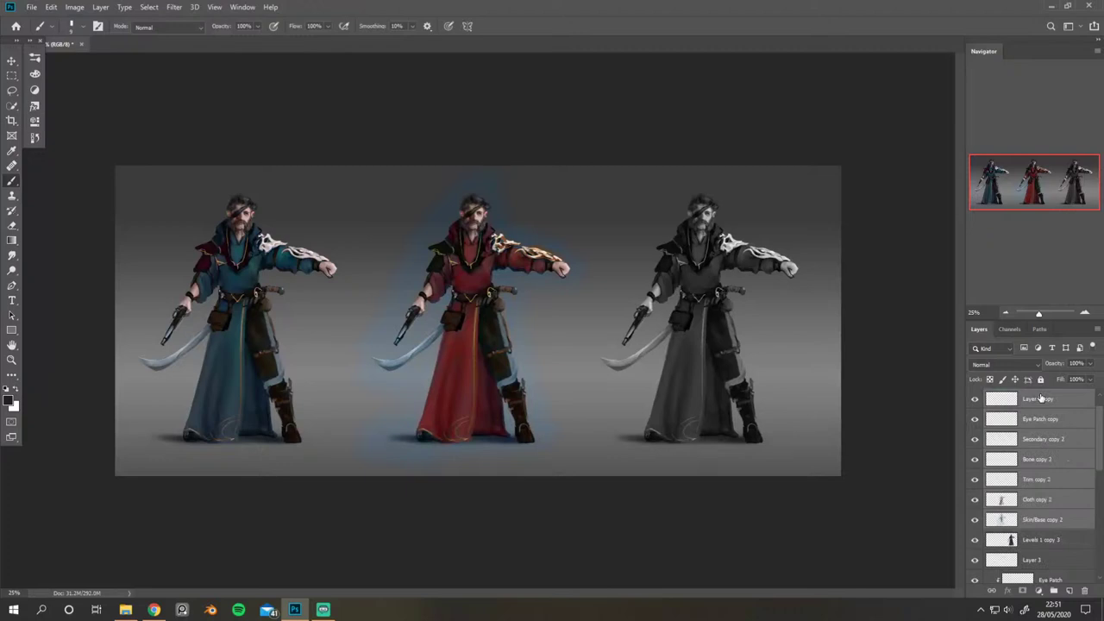
pyautogui.keyDown('alt'); pyautogui.click(1047, 511); pyautogui.keyUp('alt')
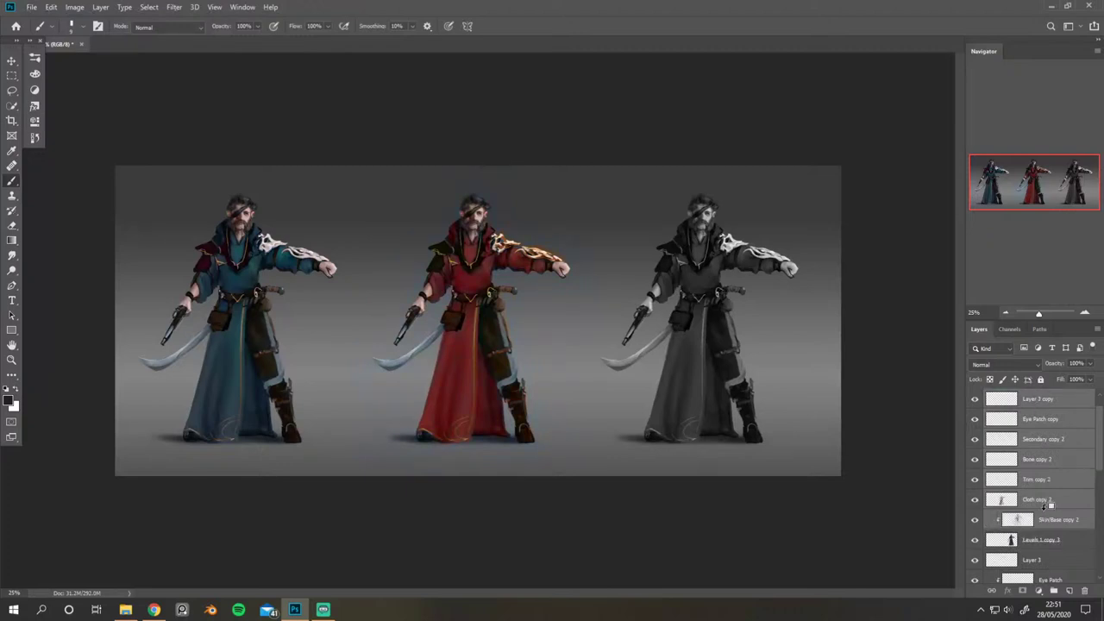
pyautogui.keyDown('alt'); pyautogui.click(1052, 488); pyautogui.keyUp('alt')
pyautogui.keyDown('alt'); pyautogui.click(1054, 467); pyautogui.keyUp('alt')
pyautogui.keyDown('alt'); pyautogui.click(1053, 458); pyautogui.keyUp('alt')
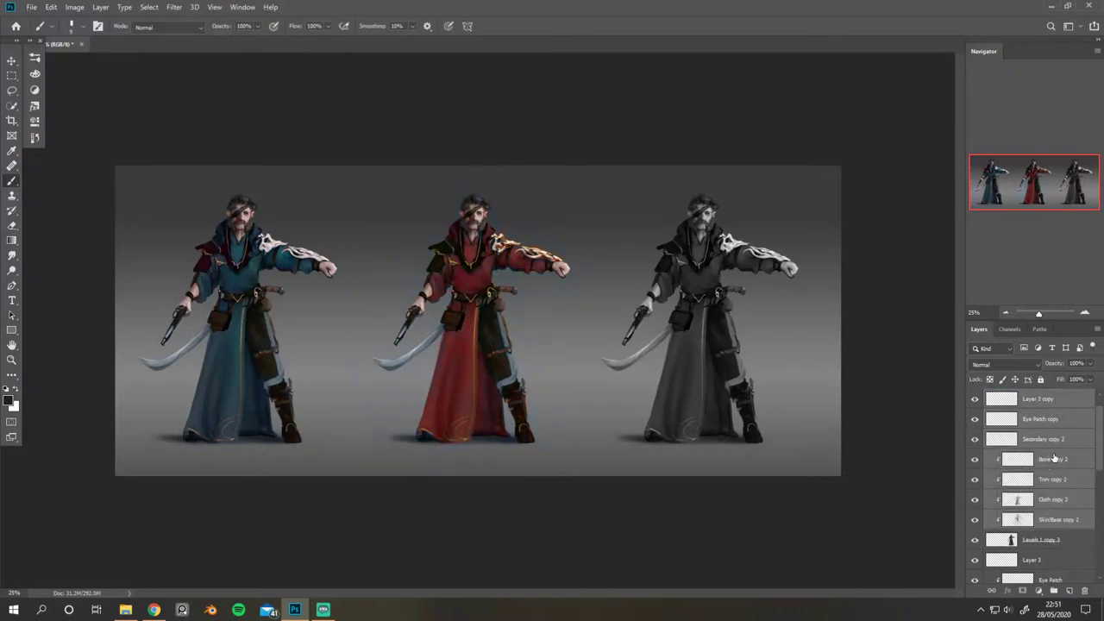
pyautogui.keyDown('alt'); pyautogui.click(1054, 447); pyautogui.keyUp('alt')
pyautogui.keyDown('alt'); pyautogui.click(1056, 427); pyautogui.keyUp('alt')
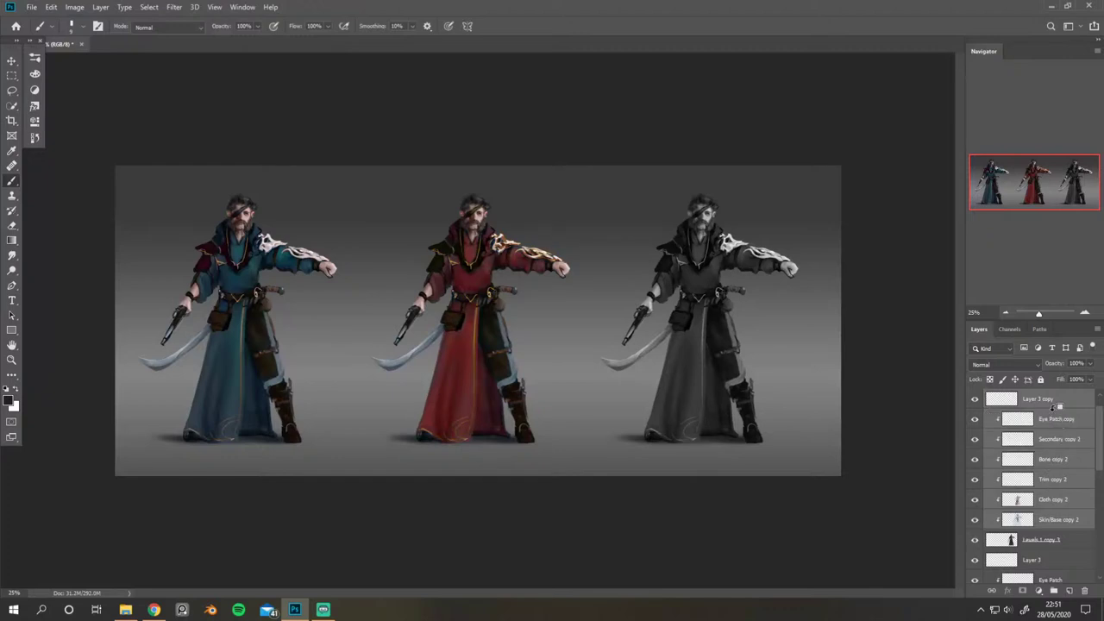
# Step: Move the duplicated colour layers and Layer 3 copy onto the greyscale figure, aligning them precisely with its details
pyautogui.hotkey('ctrl', 'u')
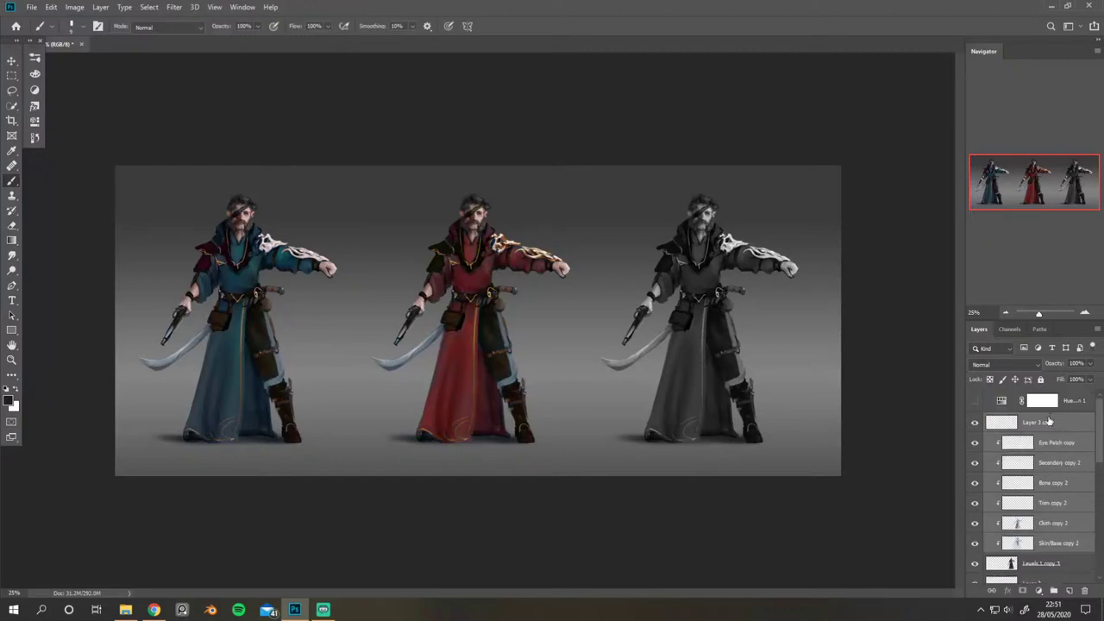
pyautogui.hotkey('ctrl', 't')
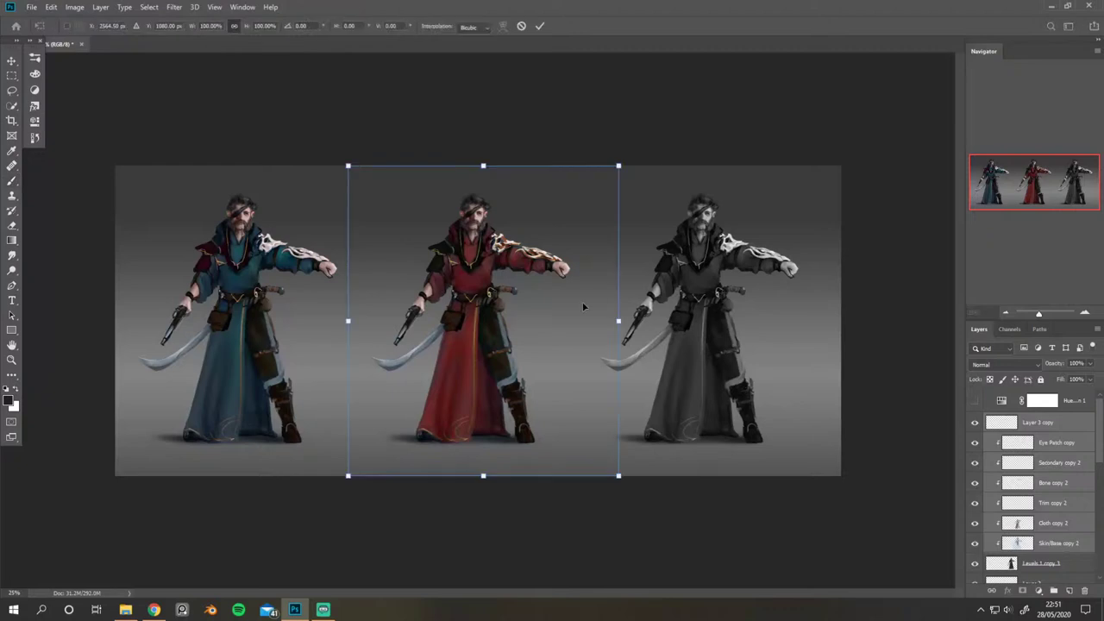
pyautogui.moveTo(583, 306); pyautogui.dragTo(723, 307)
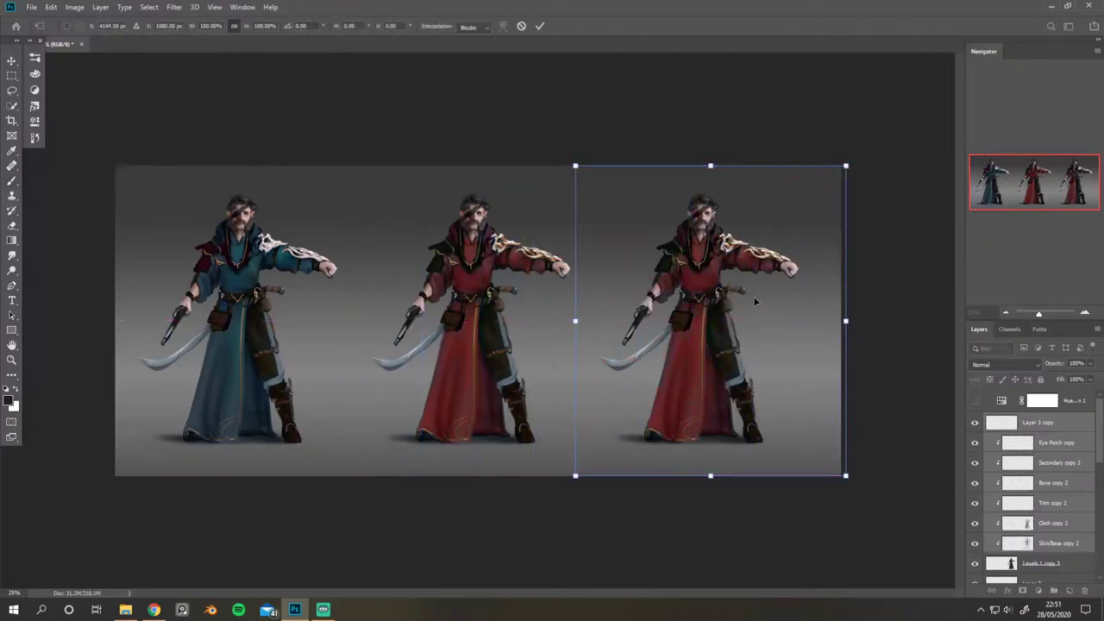
pyautogui.hotkey('ctrl', '+')
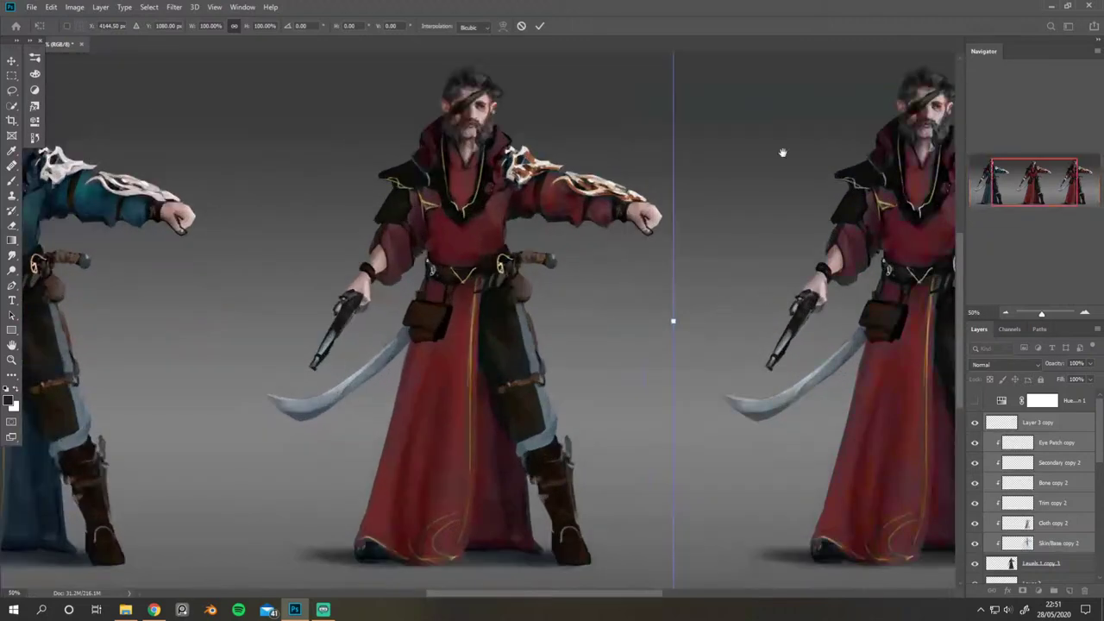
pyautogui.moveTo(802, 175); pyautogui.dragTo(534, 215)
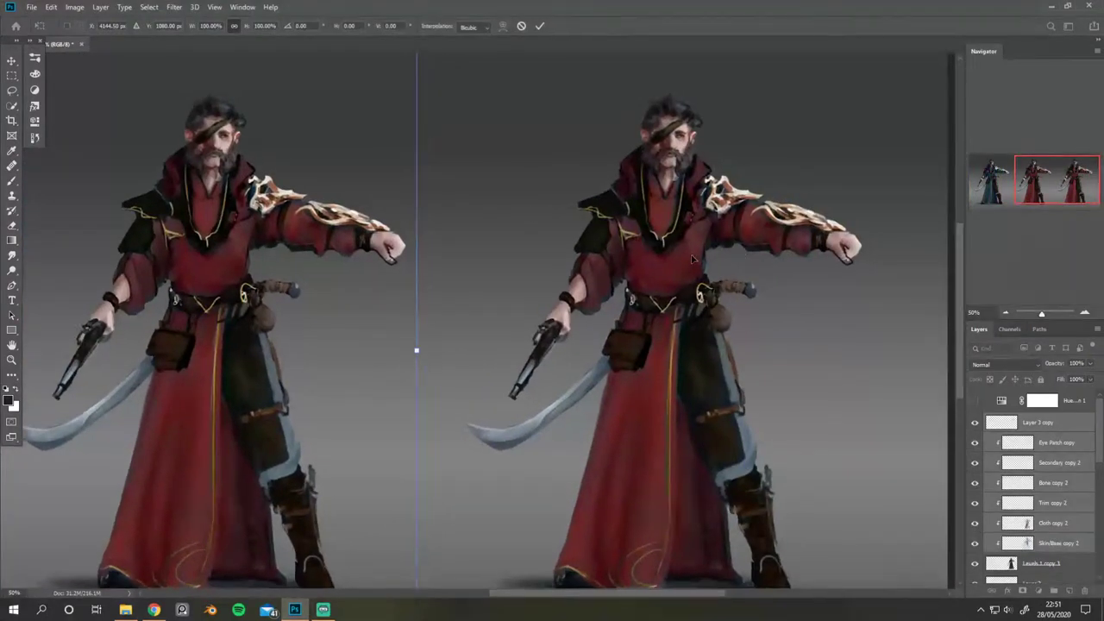
pyautogui.moveTo(697, 259)
pyautogui.mouseDown()
pyautogui.moveTo(681, 258)
pyautogui.moveTo(697, 255)
pyautogui.mouseUp()
pyautogui.moveTo(646, 332); pyautogui.dragTo(648, 333)
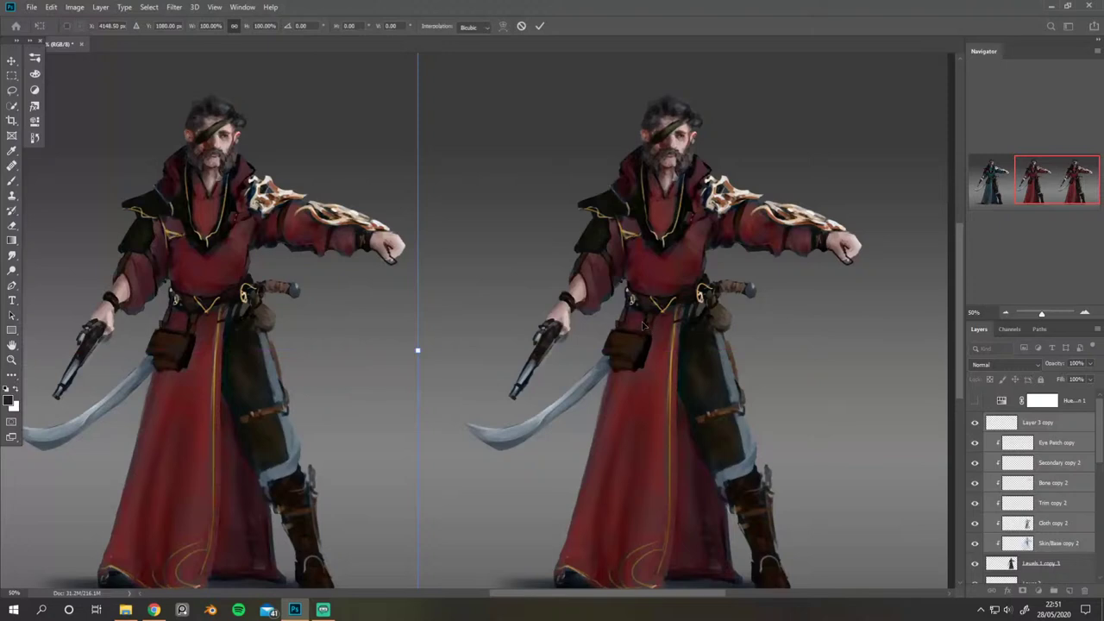
pyautogui.press('Return')
pyautogui.press('b')
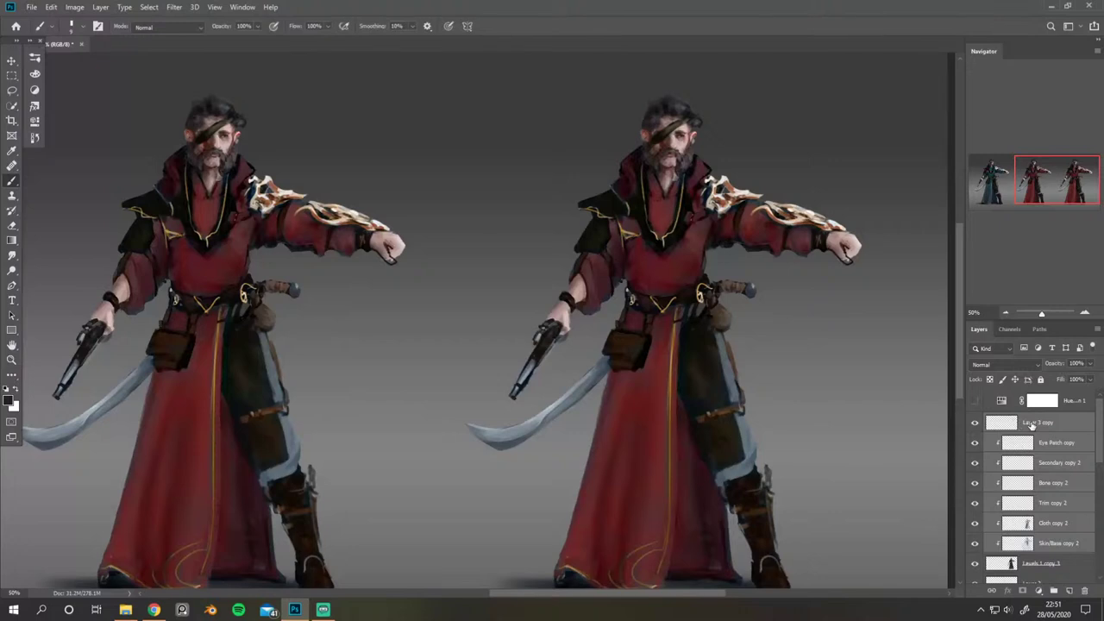
# Step: Recolour the third figure's Cloth copy 2 layer to a muted olive grey using Hue/Saturation, with hue +43 and strongly reduced saturation
pyautogui.click(1052, 524)
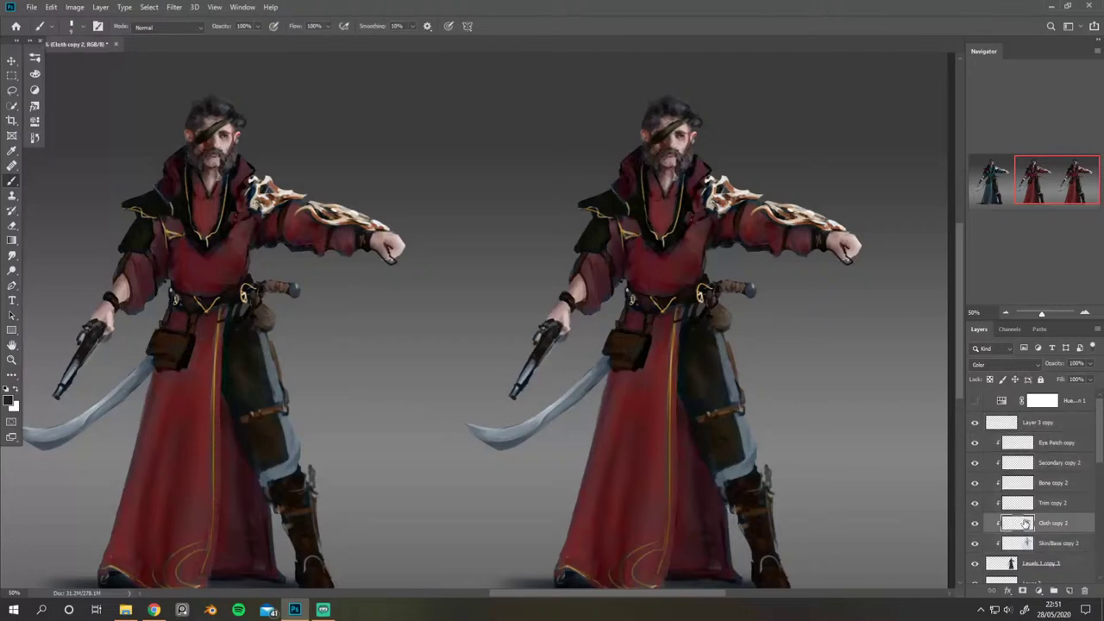
pyautogui.click(975, 524)
pyautogui.hotkey('ctrl', '-')
pyautogui.hotkey('ctrl', 'u')
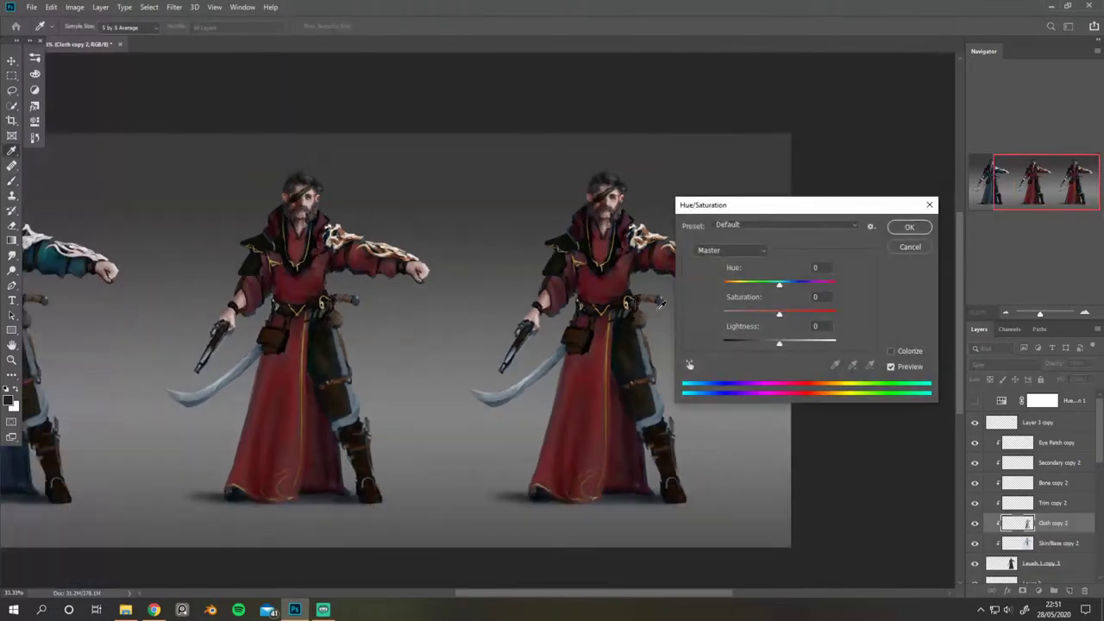
pyautogui.moveTo(779, 284); pyautogui.dragTo(797, 285)
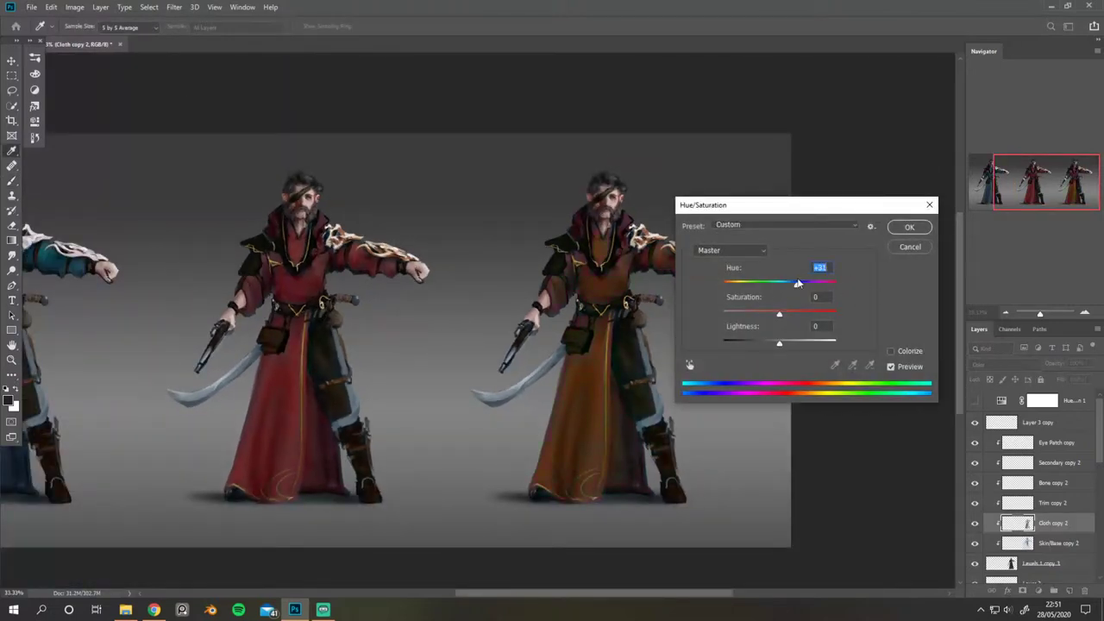
pyautogui.moveTo(758, 207); pyautogui.dragTo(225, 312)
pyautogui.moveTo(436, 181); pyautogui.dragTo(607, 149)
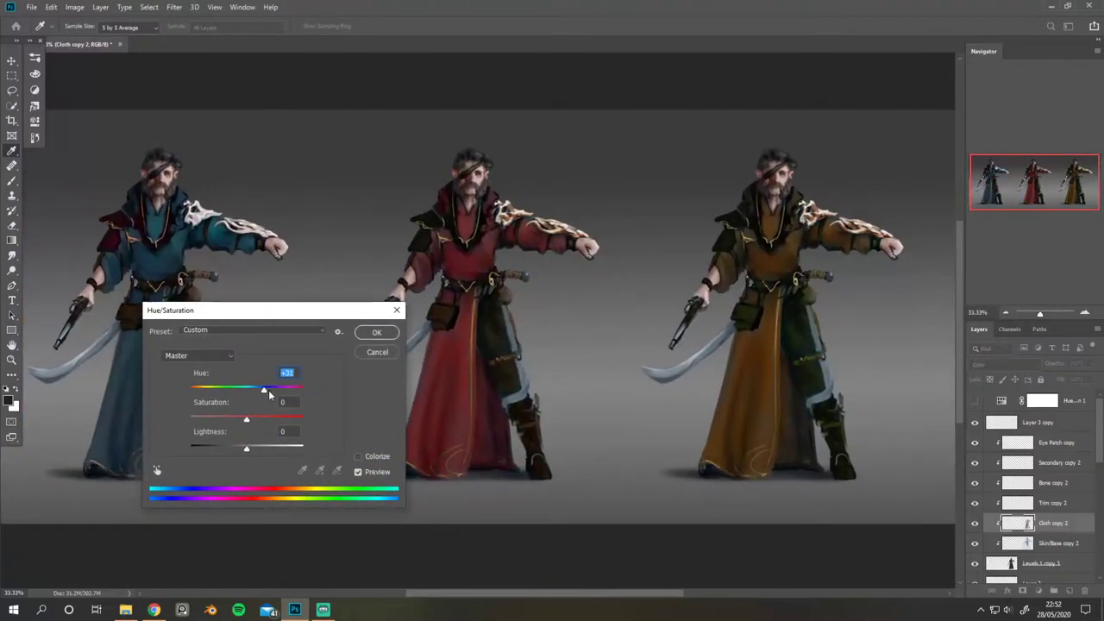
pyautogui.moveTo(265, 390); pyautogui.dragTo(274, 364)
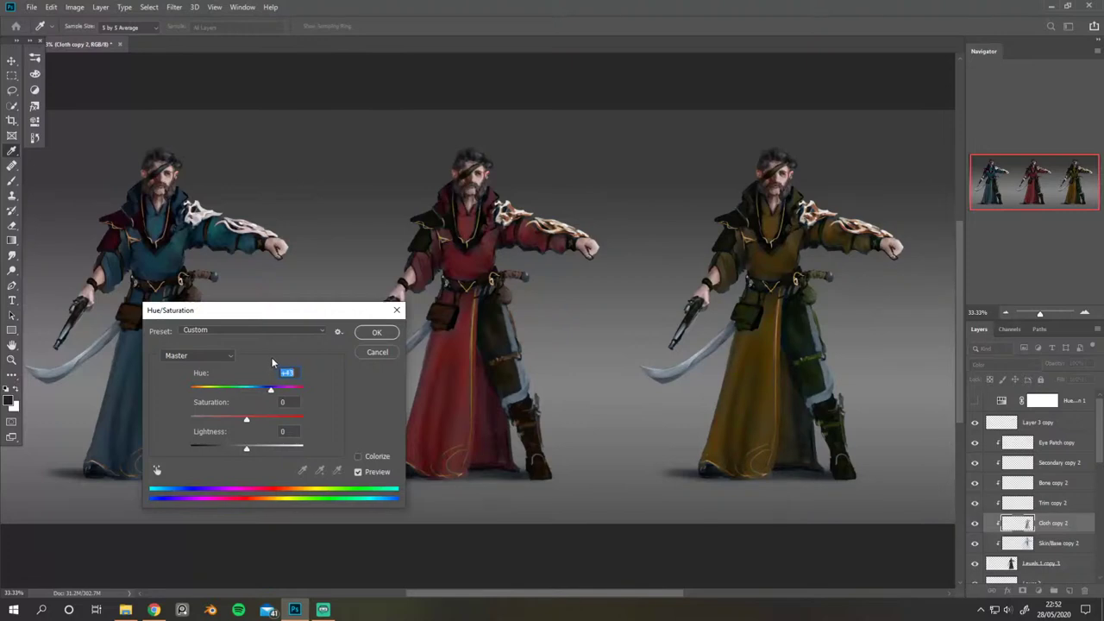
pyautogui.moveTo(246, 419); pyautogui.dragTo(196, 402)
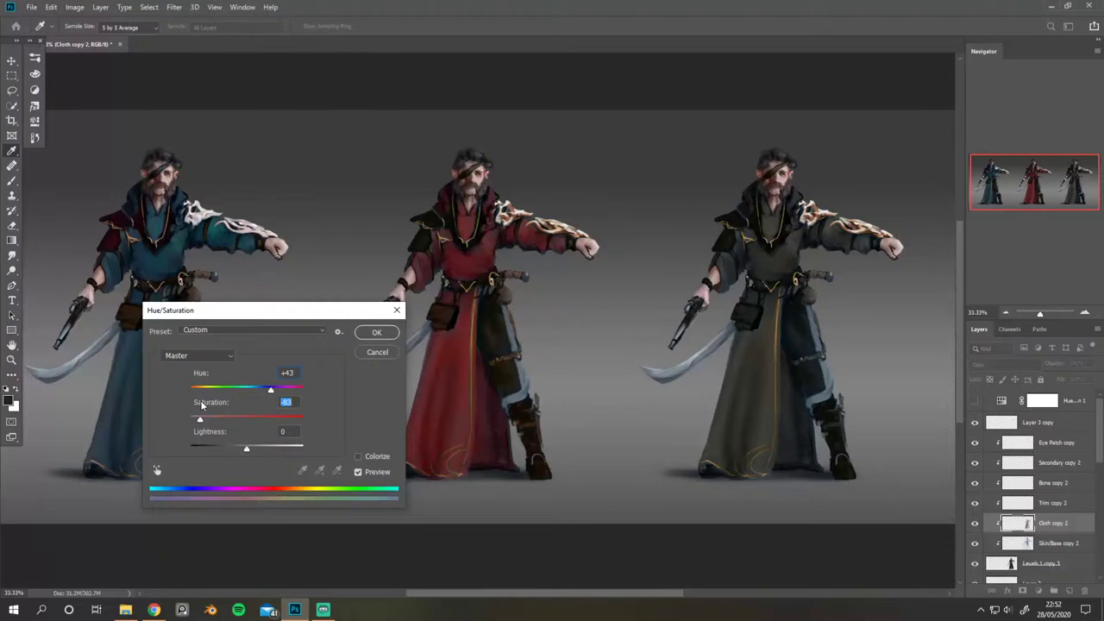
pyautogui.moveTo(201, 399)
pyautogui.mouseDown()
pyautogui.moveTo(267, 405)
pyautogui.moveTo(193, 400)
pyautogui.moveTo(207, 418)
pyautogui.mouseUp()
pyautogui.click(377, 333)
pyautogui.press('b')
# Step: Mute the third figure's gold trim on the Trim copy 2 layer using Hue/Saturation, with hue -15 and saturation about -60
pyautogui.moveTo(555, 250); pyautogui.dragTo(399, 247)
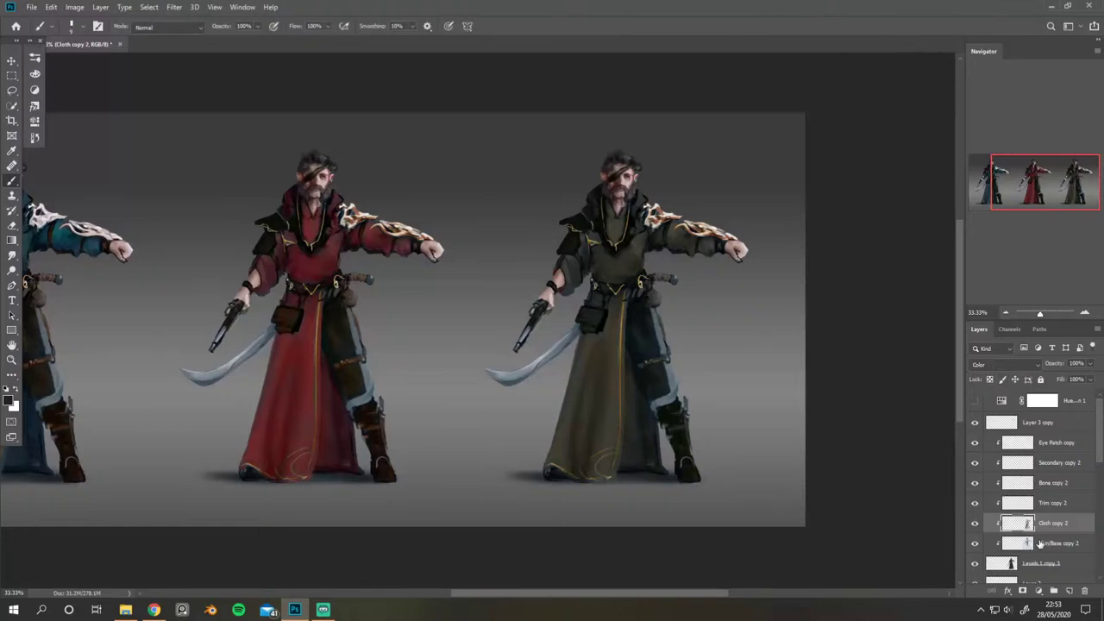
pyautogui.click(1045, 505)
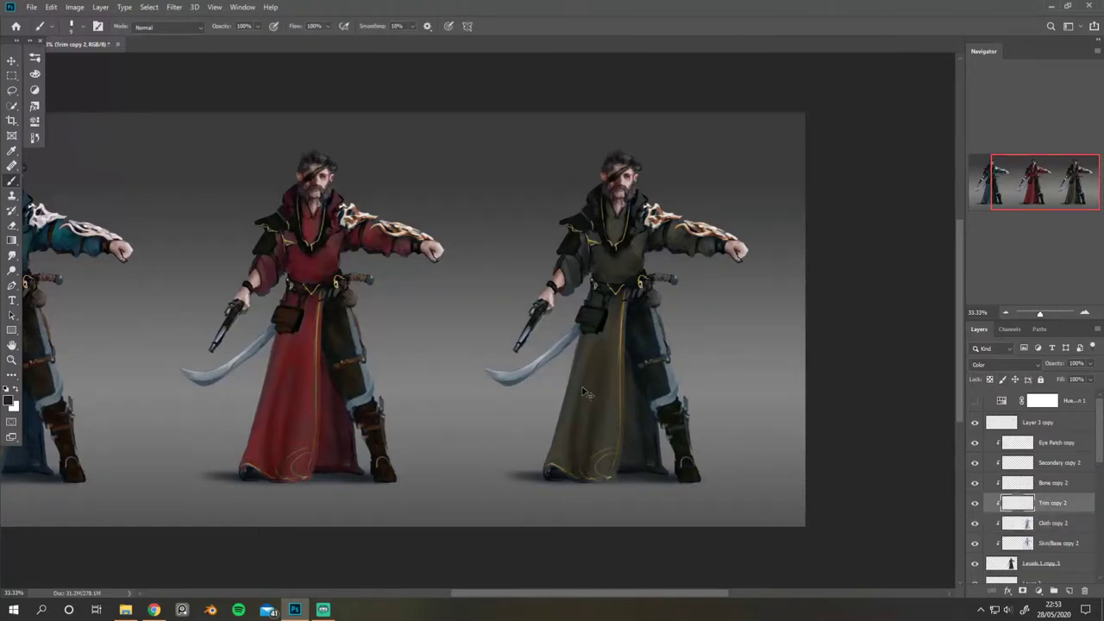
pyautogui.hotkey('ctrl', 'u')
pyautogui.moveTo(322, 316); pyautogui.dragTo(377, 194)
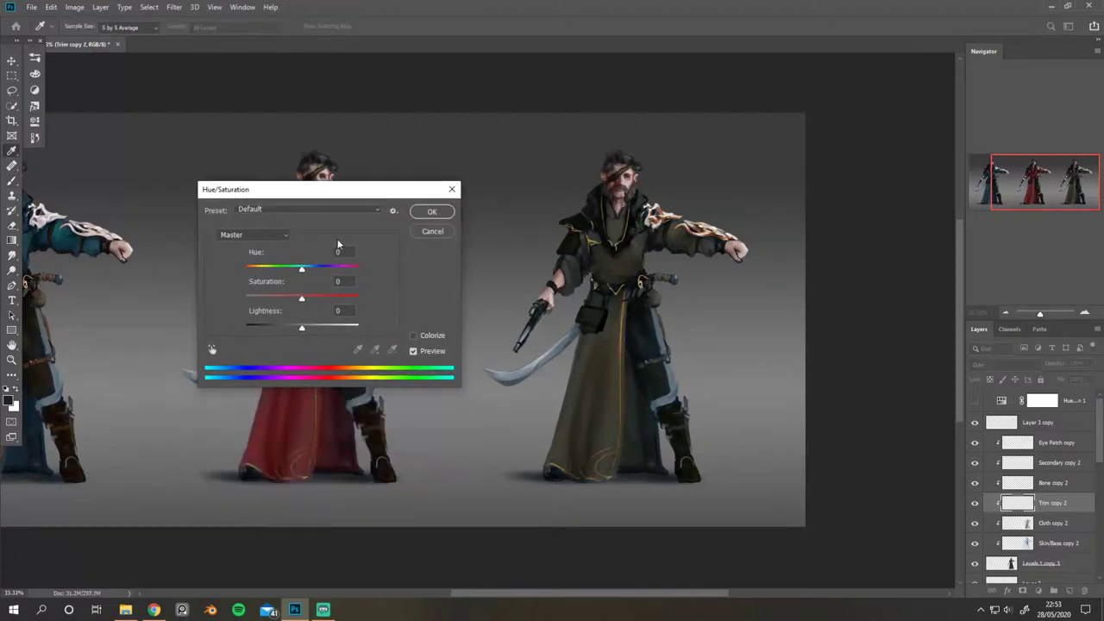
pyautogui.moveTo(297, 272); pyautogui.dragTo(245, 261)
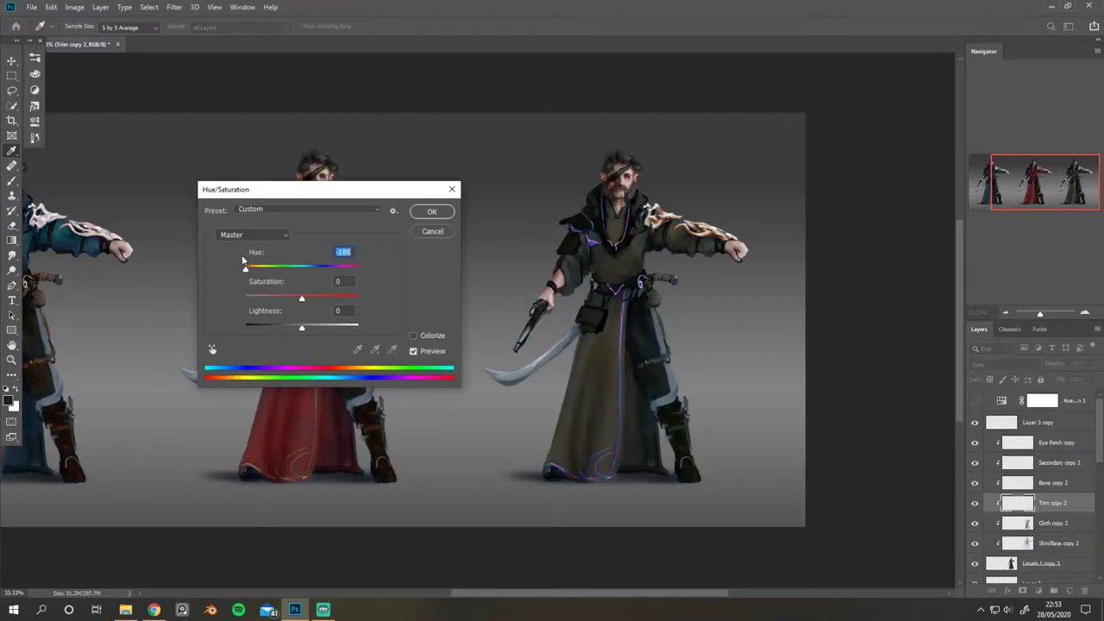
pyautogui.moveTo(301, 298); pyautogui.dragTo(230, 270)
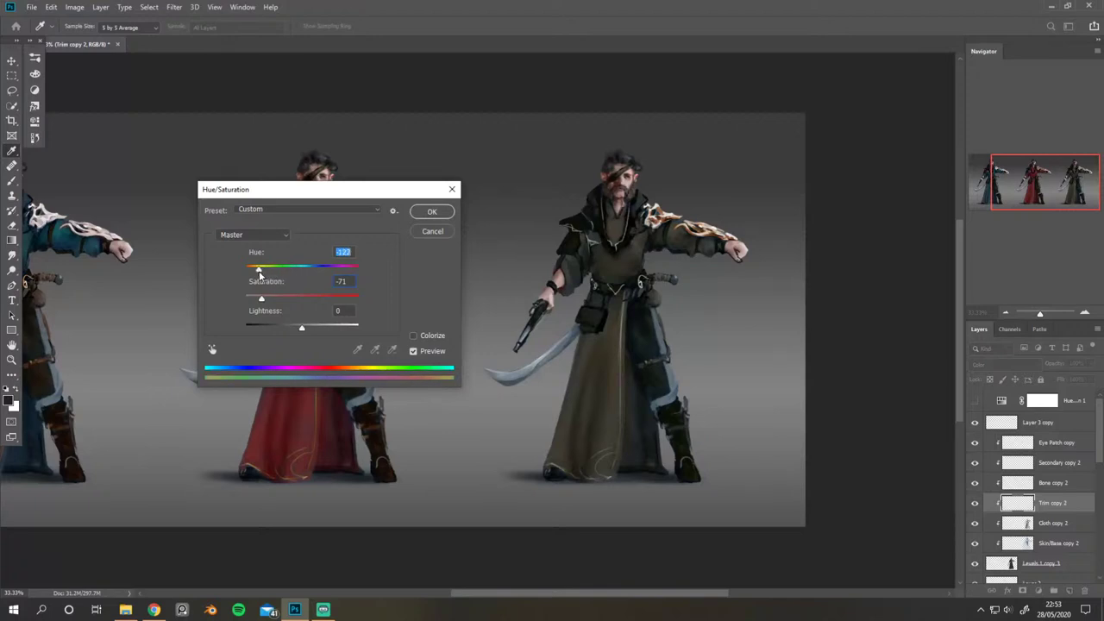
pyautogui.click(267, 300)
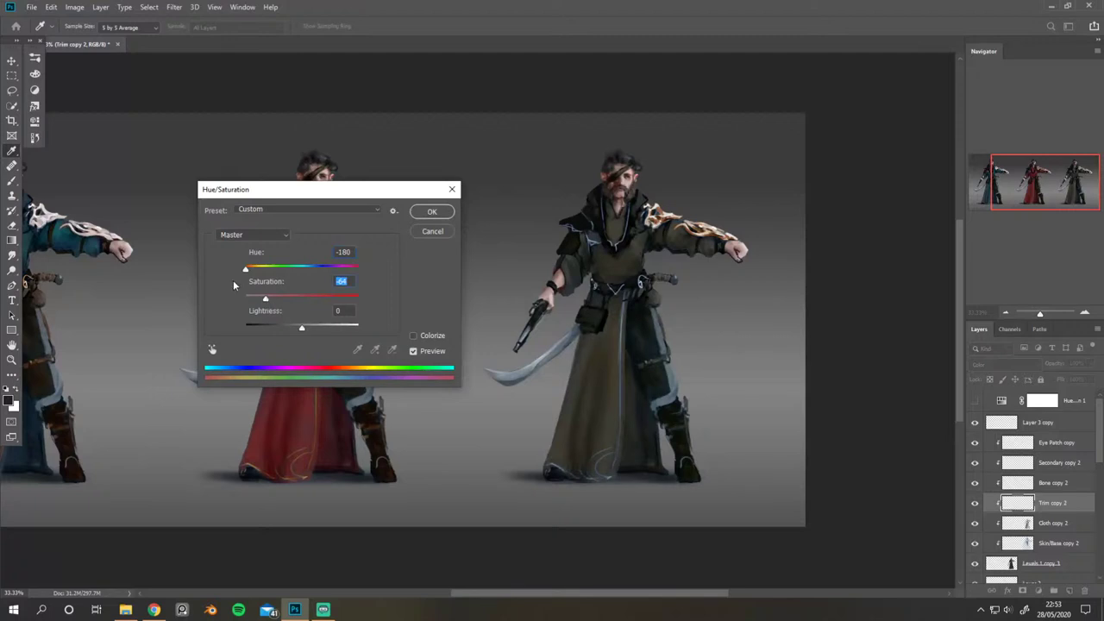
pyautogui.click(414, 350)
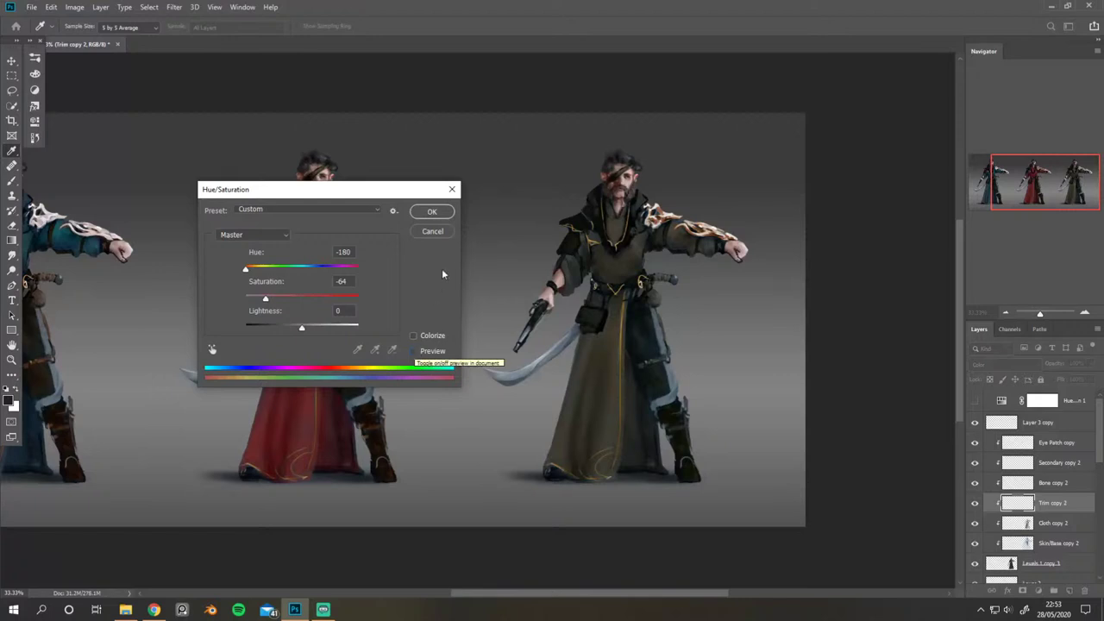
pyautogui.click(412, 350)
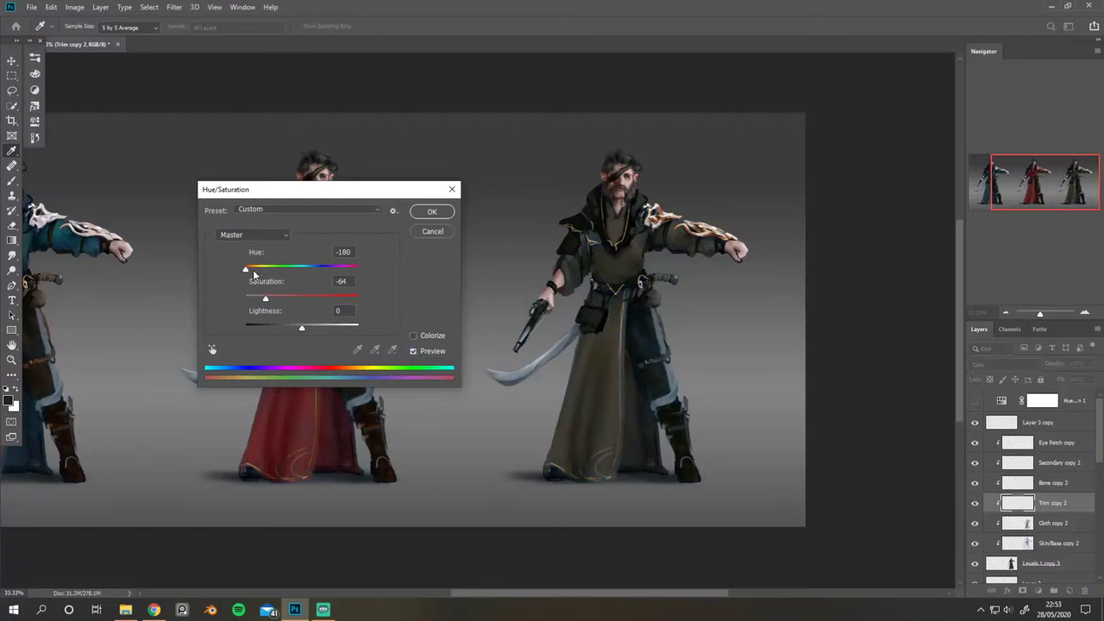
pyautogui.moveTo(246, 270); pyautogui.dragTo(351, 300)
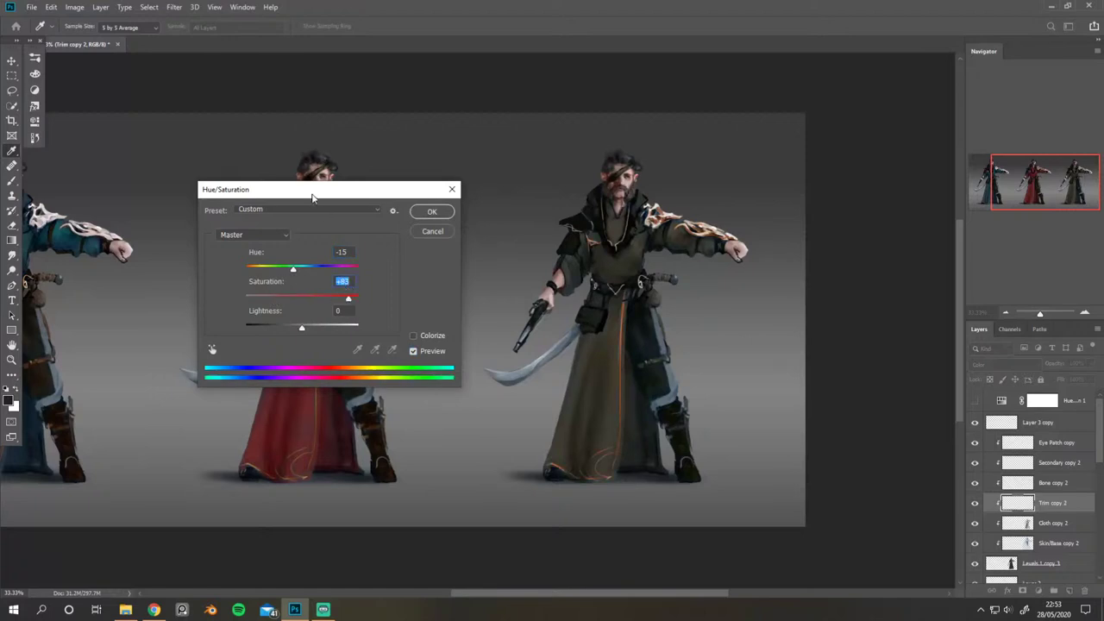
pyautogui.moveTo(312, 199); pyautogui.dragTo(820, 297)
pyautogui.moveTo(294, 171); pyautogui.dragTo(394, 169)
pyautogui.moveTo(767, 291); pyautogui.dragTo(318, 311)
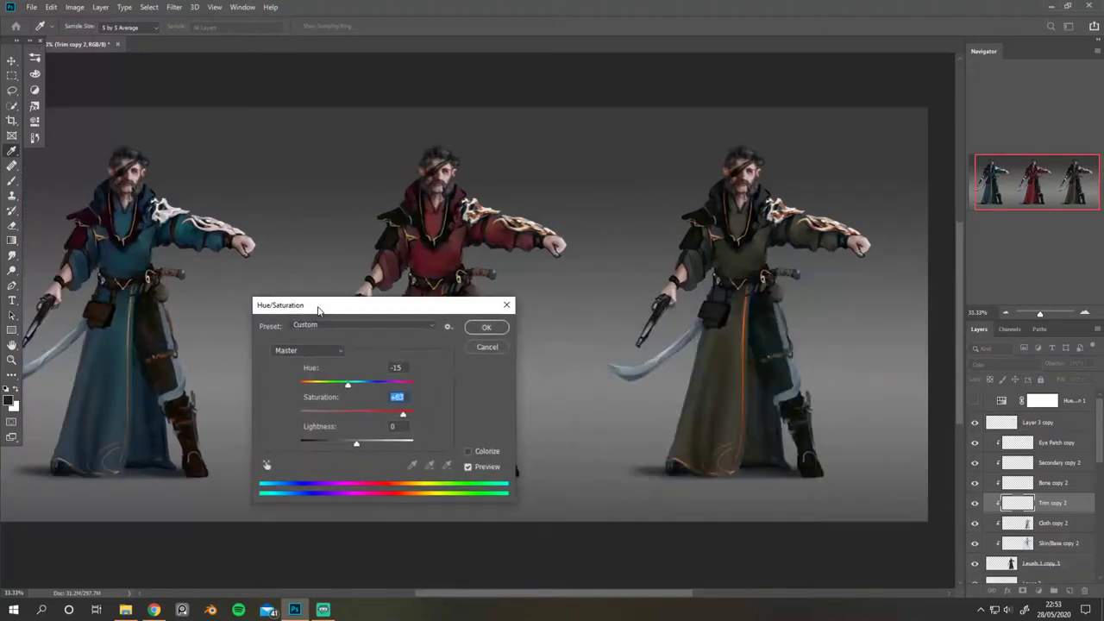
pyautogui.moveTo(376, 415); pyautogui.dragTo(326, 414)
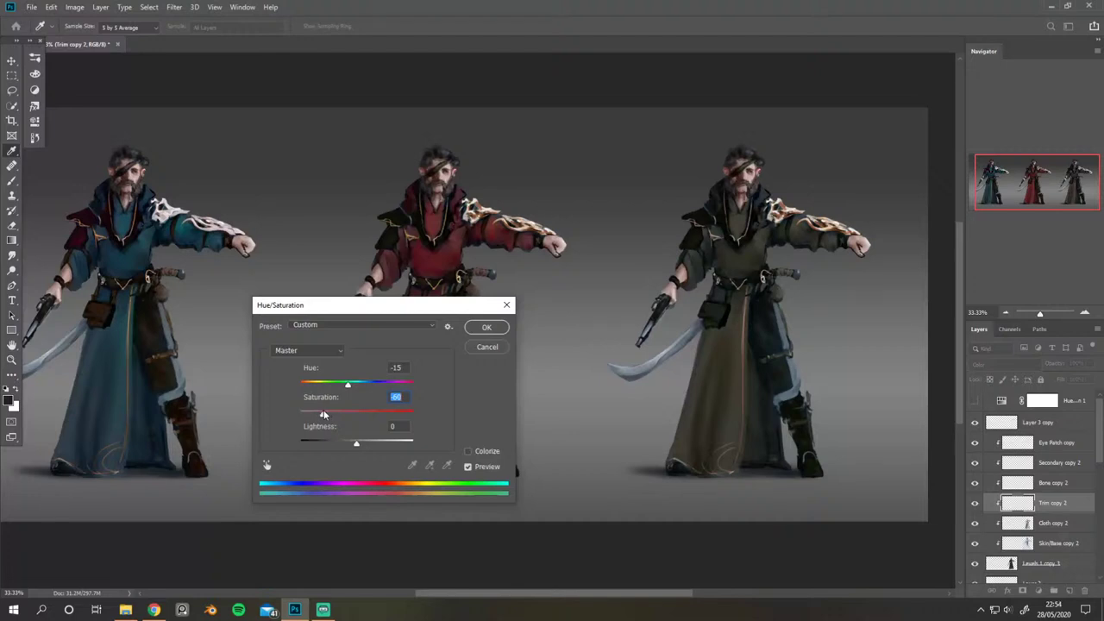
pyautogui.click(483, 332)
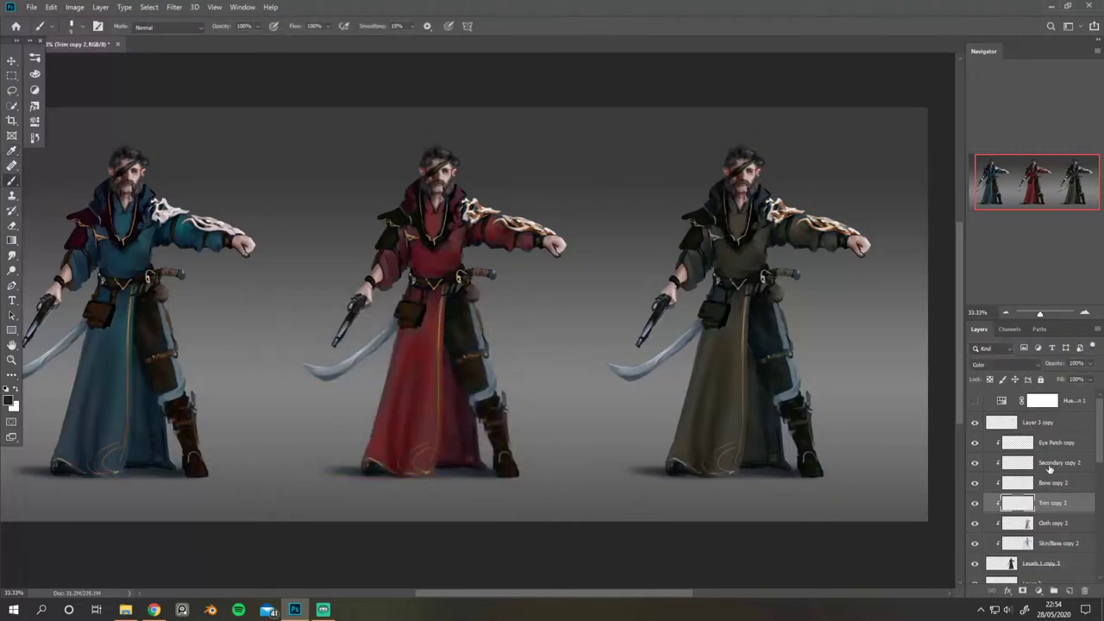
# Step: Shift the hue of the third figure's Secondary copy 2 layer to a dark reddish brown using Hue/Saturation
pyautogui.click(976, 463)
pyautogui.click(1068, 469)
pyautogui.hotkey('ctrl', 'u')
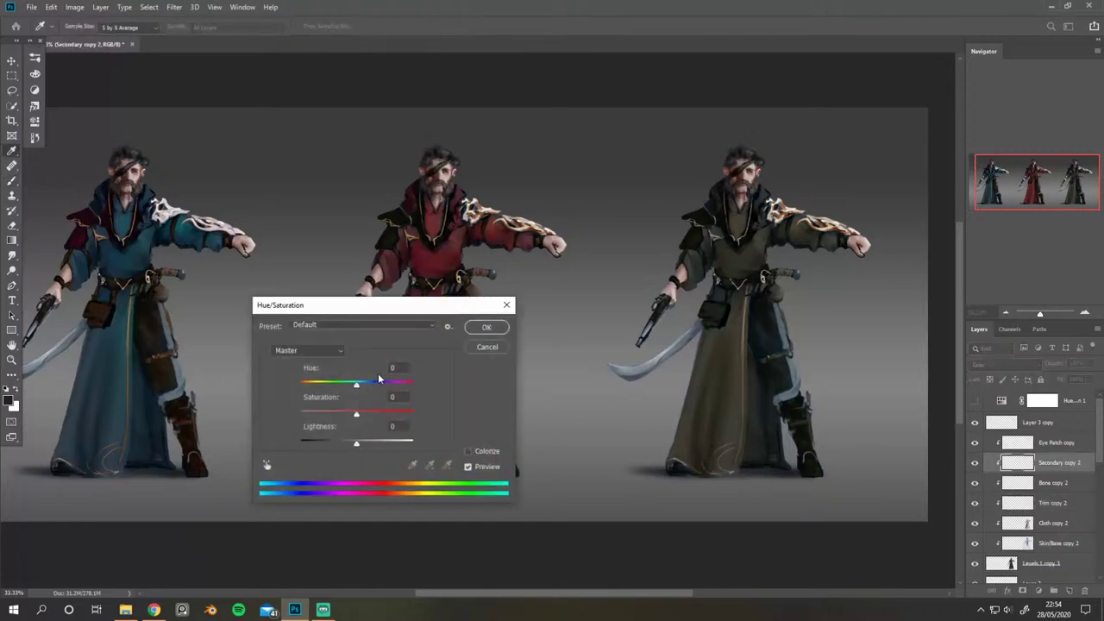
pyautogui.moveTo(358, 383)
pyautogui.mouseDown()
pyautogui.moveTo(281, 387)
pyautogui.moveTo(460, 373)
pyautogui.moveTo(326, 377)
pyautogui.moveTo(342, 369)
pyautogui.mouseUp()
pyautogui.click(489, 329)
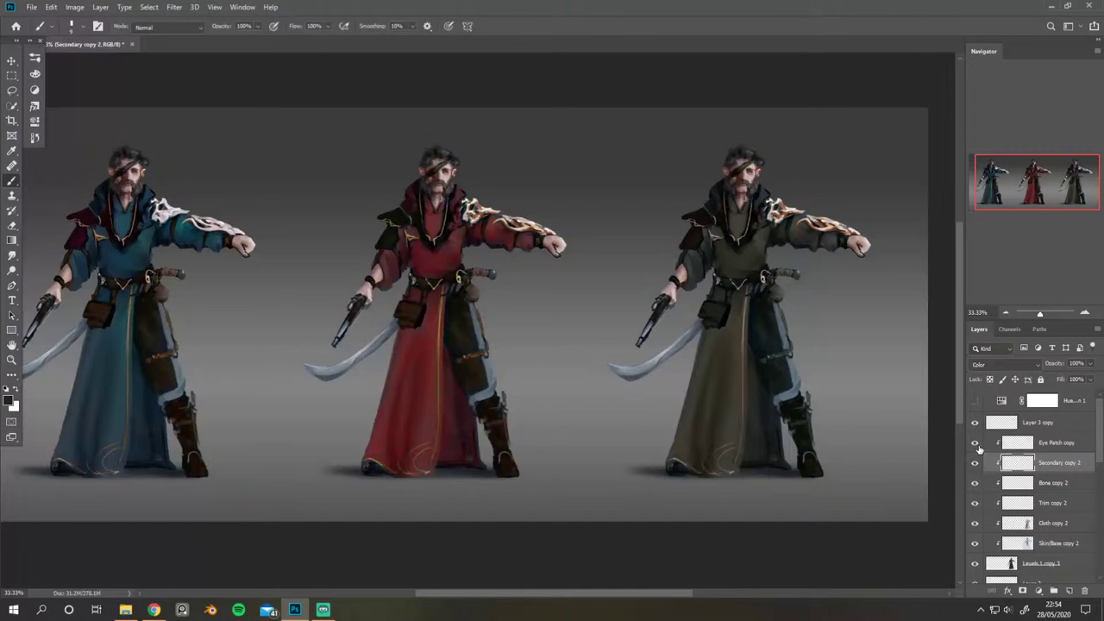
# Step: Recolour the third figure's Eye Patch copy layer to dark red using Hue/Saturation, with saturation +45
pyautogui.click(1054, 445)
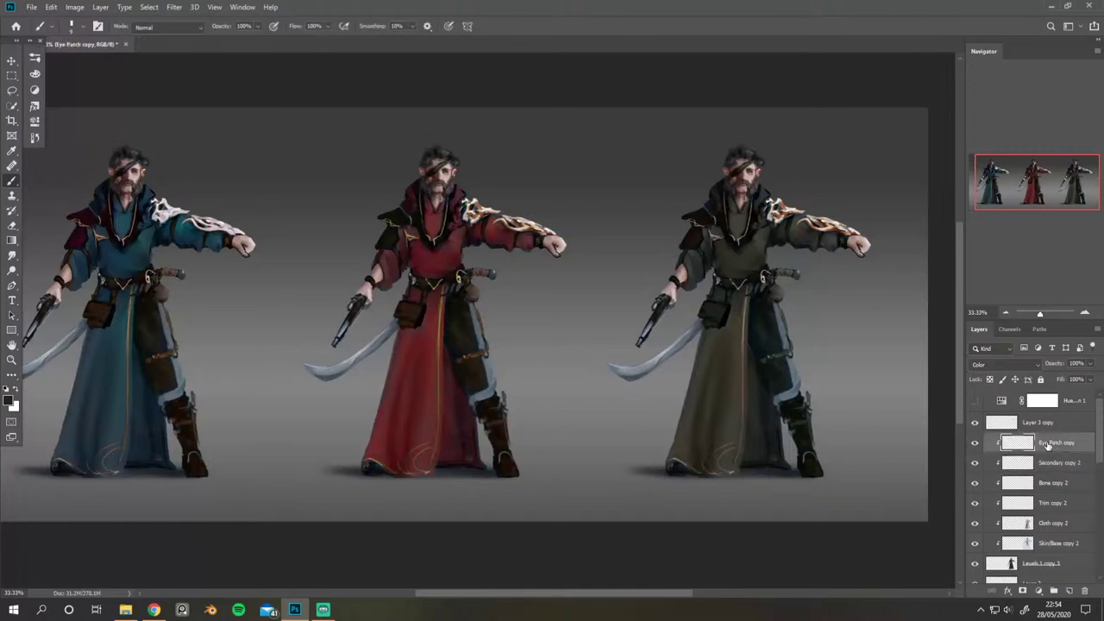
pyautogui.hotkey('ctrl', 'u')
pyautogui.moveTo(357, 384); pyautogui.dragTo(328, 384)
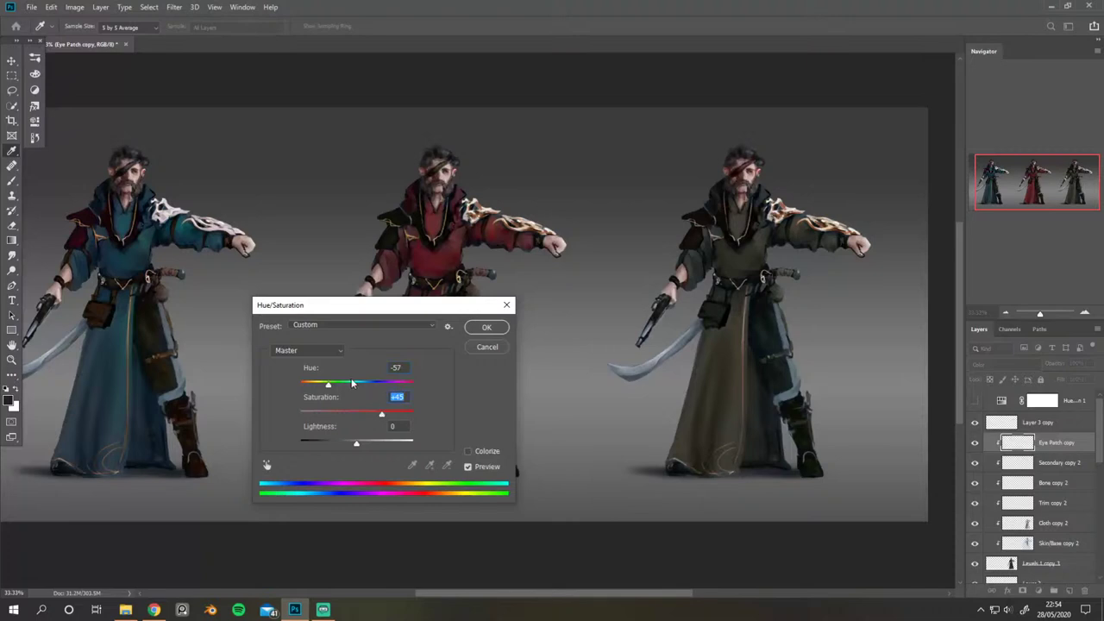
pyautogui.moveTo(328, 386)
pyautogui.mouseDown()
pyautogui.moveTo(278, 385)
pyautogui.moveTo(425, 379)
pyautogui.moveTo(326, 387)
pyautogui.mouseUp()
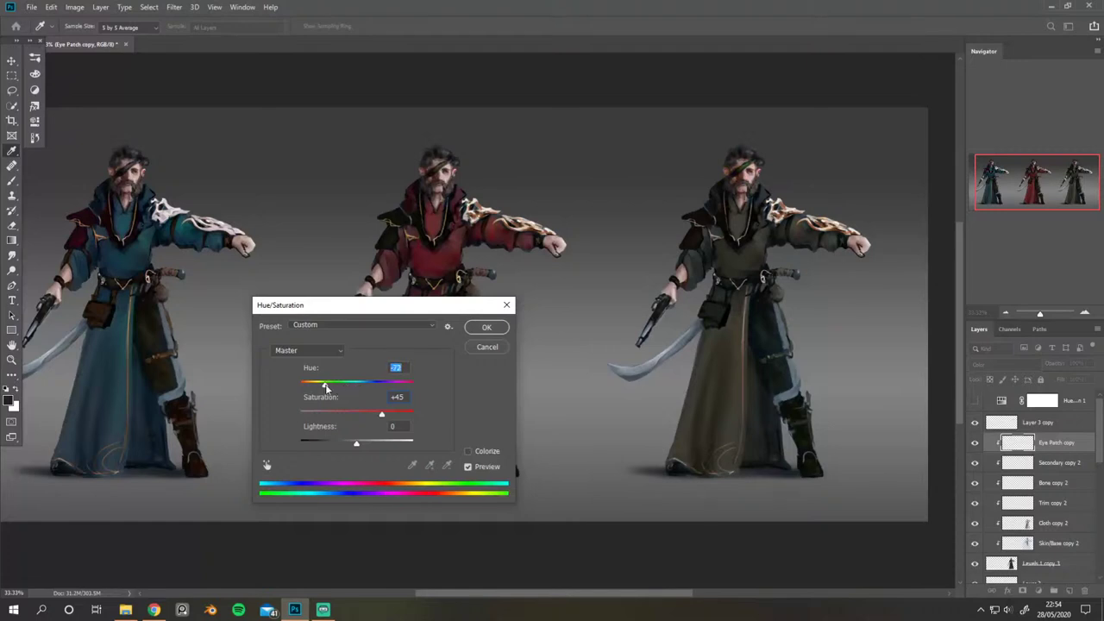
pyautogui.click(487, 328)
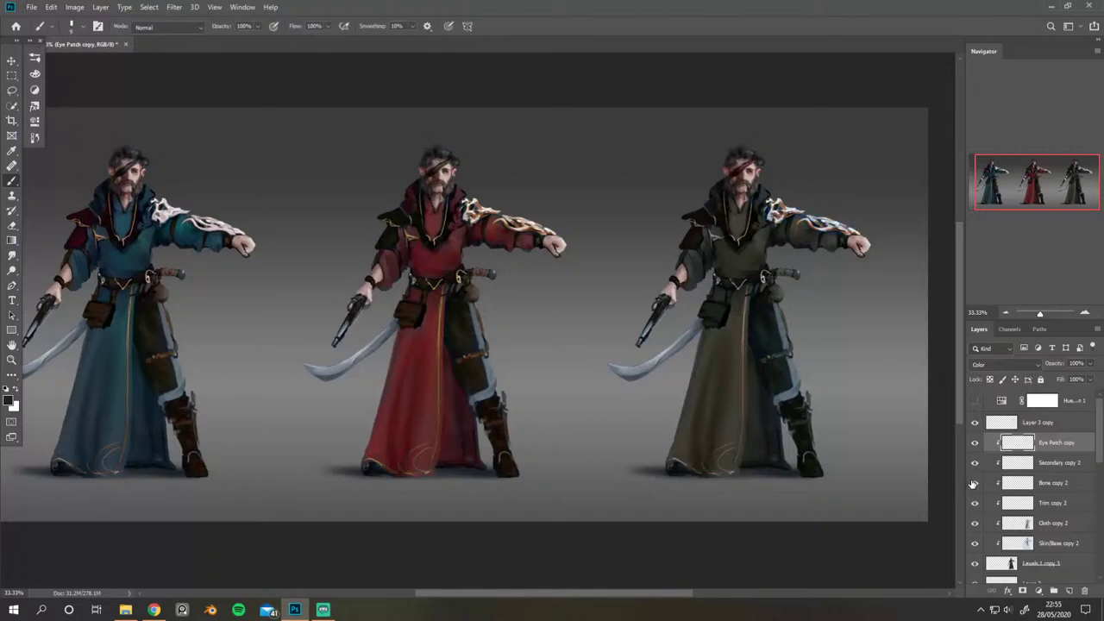
# Step: Shift the Bone copy 2 layer's hue to -9 with Hue/Saturation, and hide Layer 3 copy
pyautogui.click(1054, 487)
pyautogui.hotkey('ctrl', 'u')
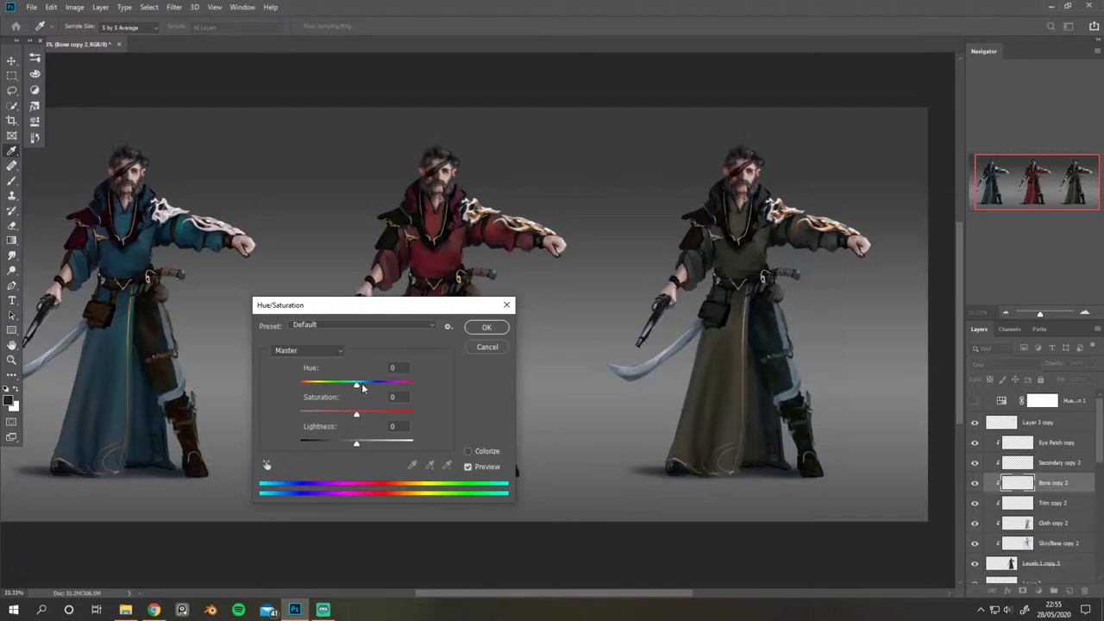
pyautogui.moveTo(356, 385)
pyautogui.mouseDown()
pyautogui.moveTo(414, 385)
pyautogui.moveTo(332, 384)
pyautogui.moveTo(352, 382)
pyautogui.mouseUp()
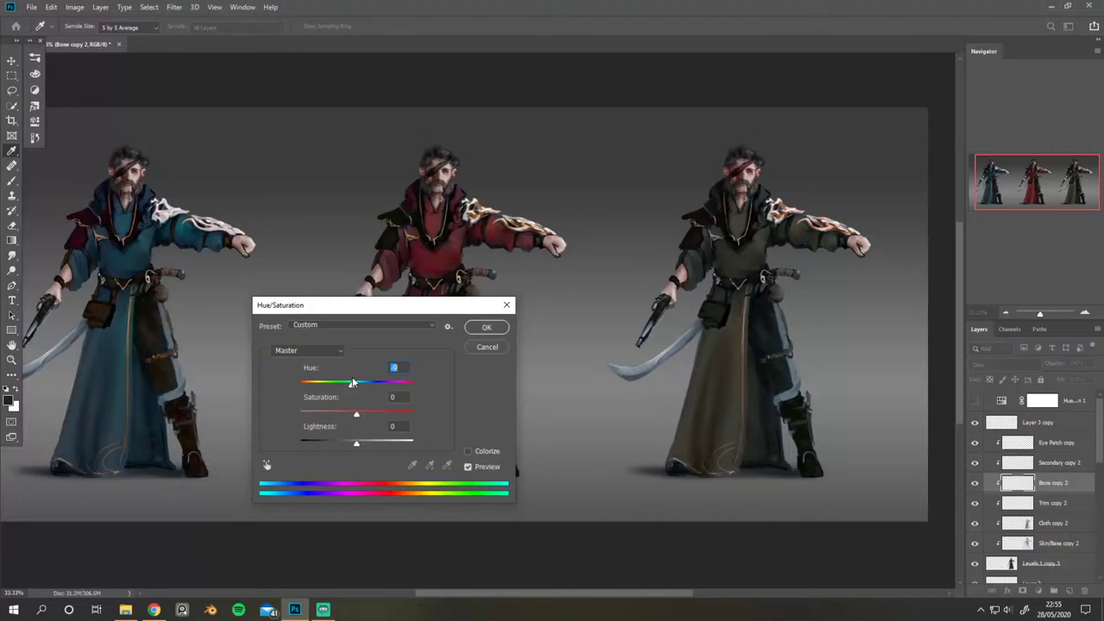
pyautogui.click(487, 327)
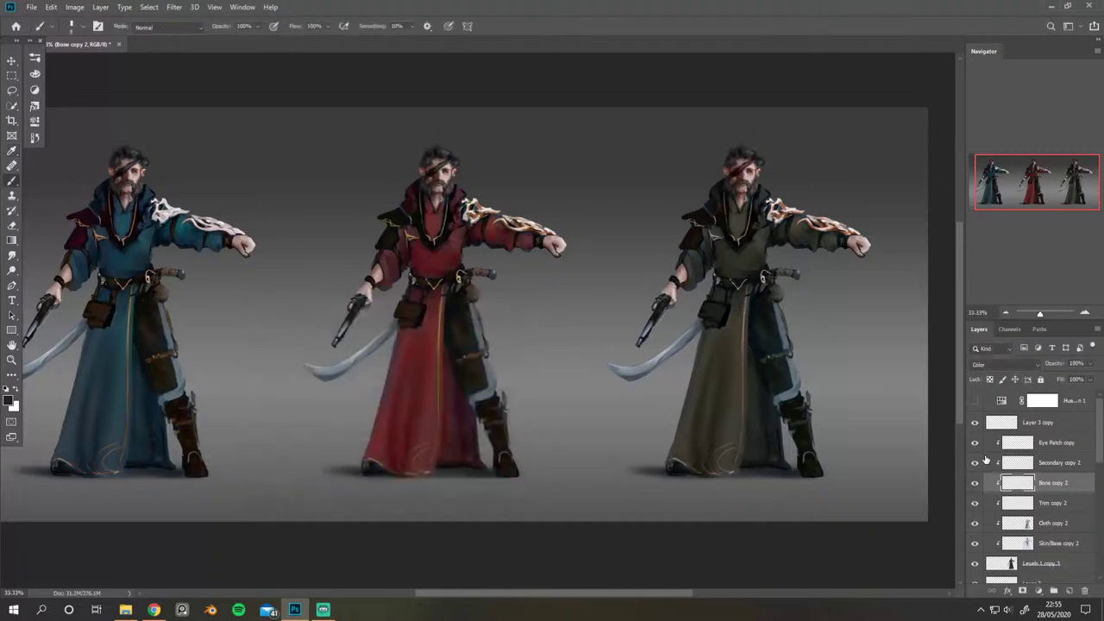
pyautogui.click(974, 423)
pyautogui.click(974, 423)
pyautogui.click(975, 423)
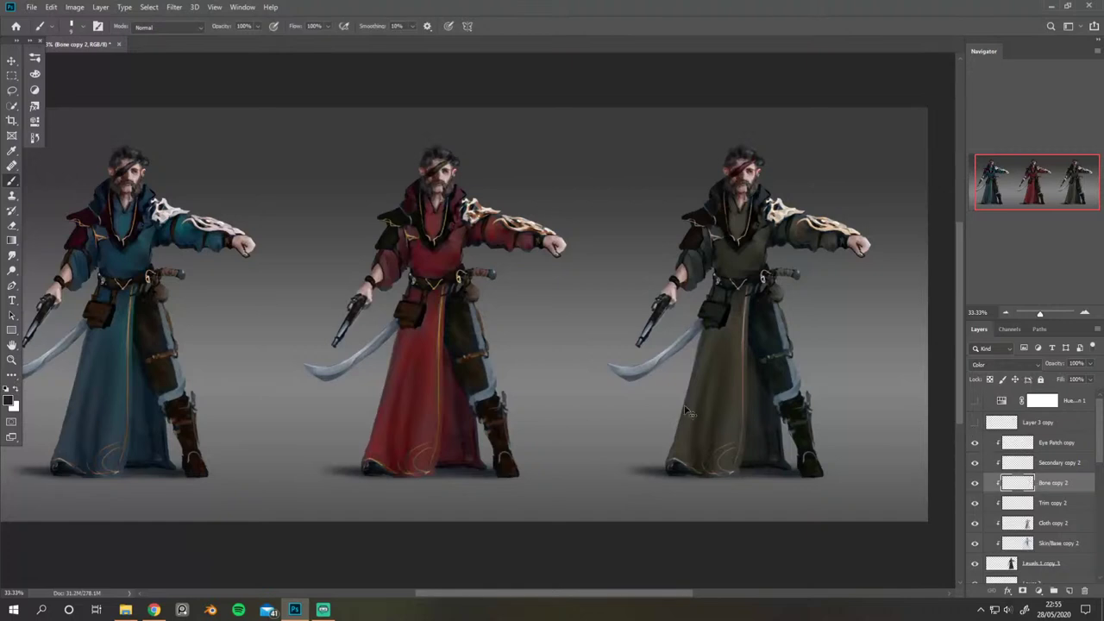
# Step: Desaturate the Bone copy 2 layer to -33 with Hue/Saturation and shift its hue slightly negative for a paler bone colour
pyautogui.press('i')
pyautogui.moveTo(357, 383); pyautogui.dragTo(342, 415)
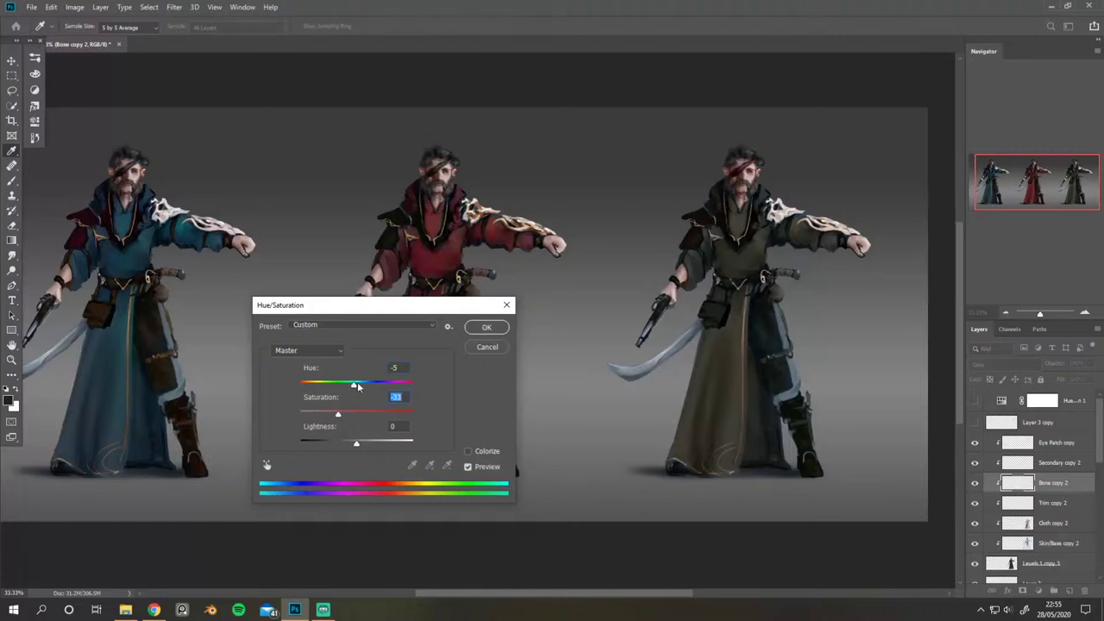
pyautogui.moveTo(355, 384)
pyautogui.mouseDown()
pyautogui.moveTo(436, 378)
pyautogui.moveTo(336, 380)
pyautogui.moveTo(373, 374)
pyautogui.moveTo(353, 379)
pyautogui.mouseUp()
pyautogui.click(486, 327)
pyautogui.press('b')
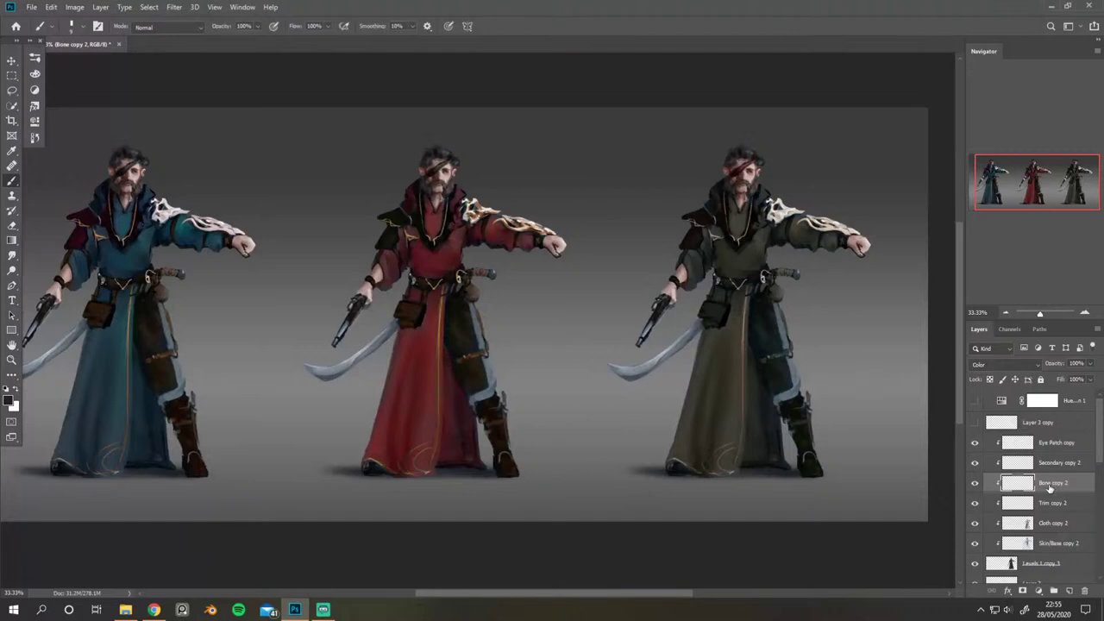
# Step: Paint the third figure's boots, straps and other leather details on Cloth copy 2 with brown sampled from the red figure, using a larger brush
pyautogui.click(1052, 519)
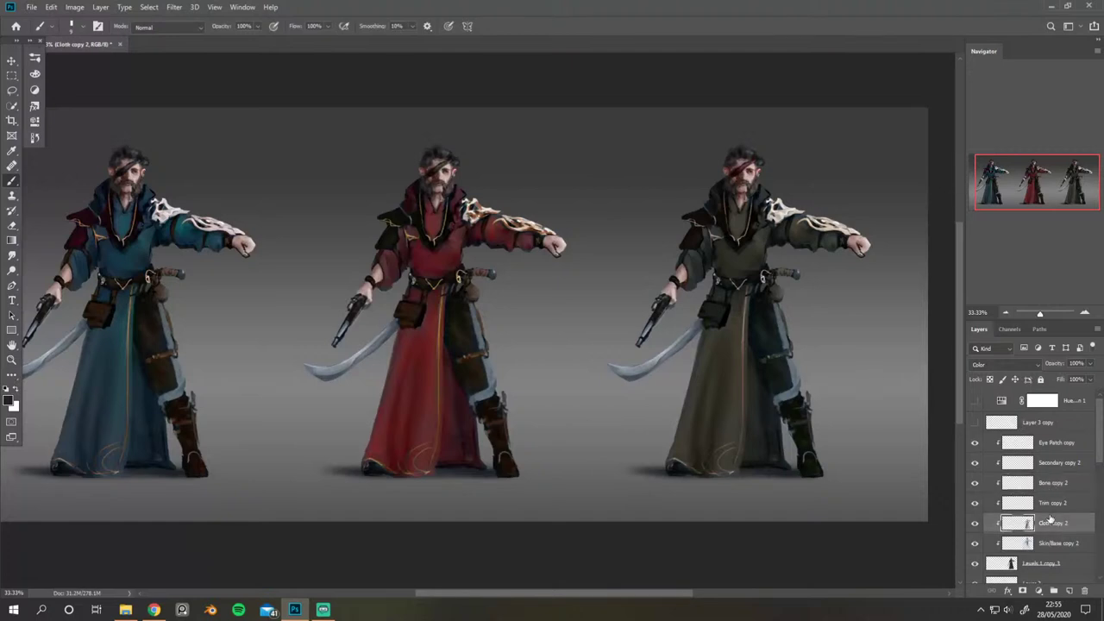
pyautogui.hotkey('ctrl', '+')
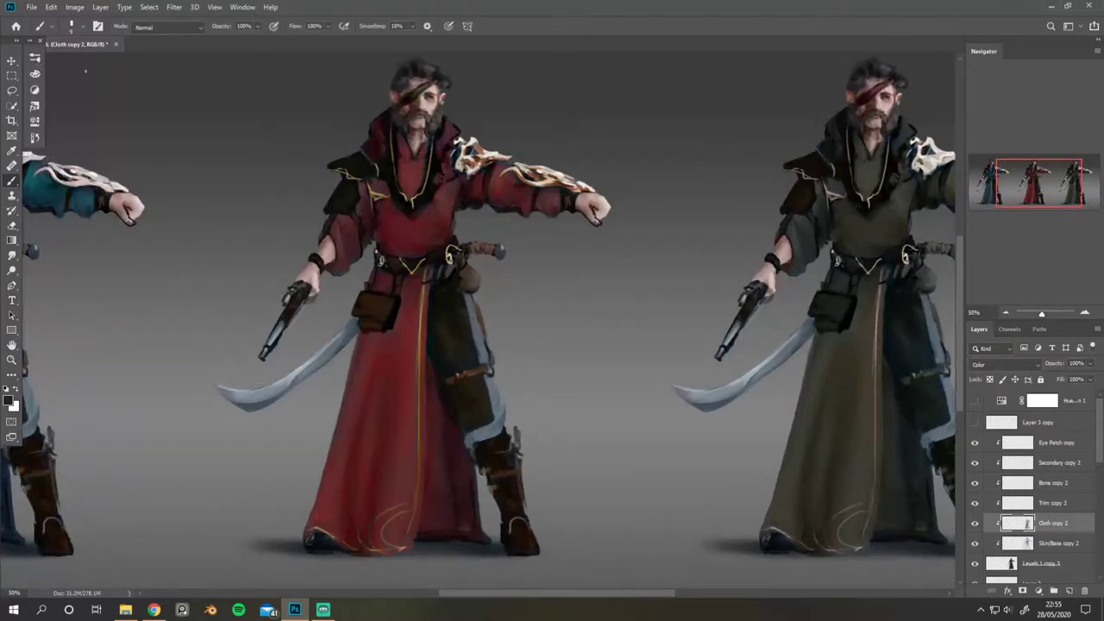
pyautogui.moveTo(624, 210); pyautogui.dragTo(336, 186)
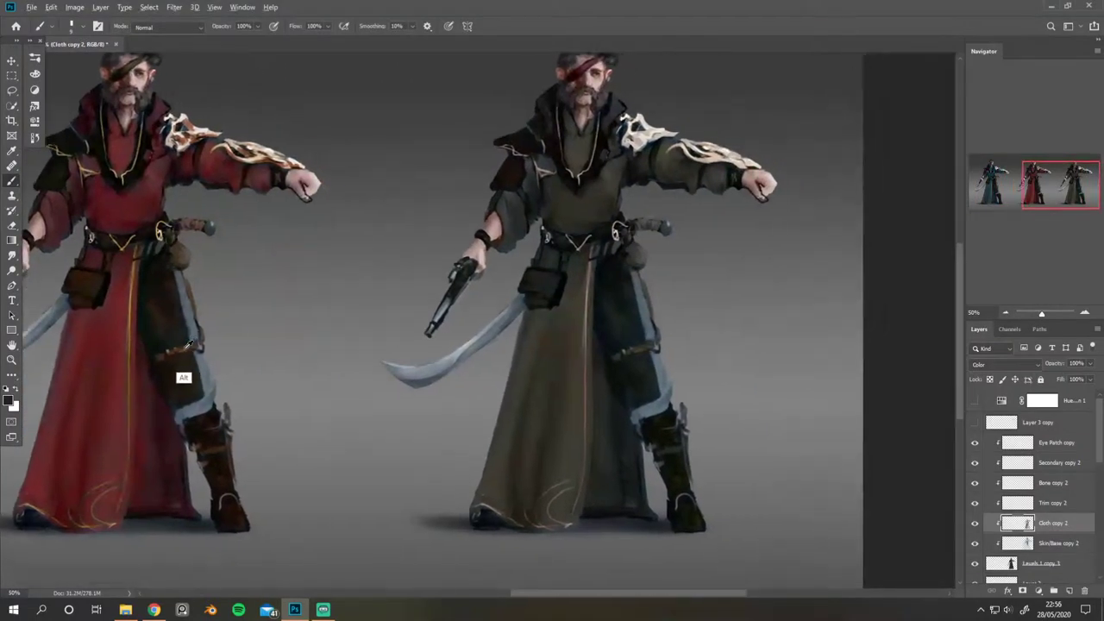
pyautogui.keyDown('alt'); pyautogui.click(181, 366); pyautogui.keyUp('alt')
pyautogui.press(']')
pyautogui.press(']')
pyautogui.press(']')
pyautogui.press(']')
pyautogui.press(']')
pyautogui.moveTo(614, 316); pyautogui.dragTo(643, 428)
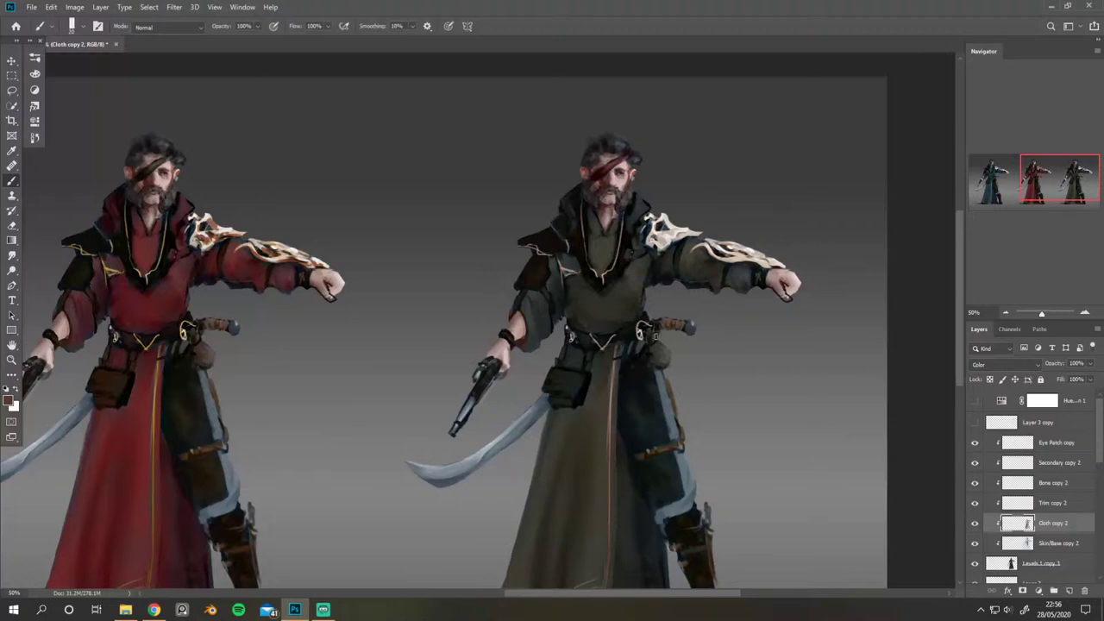
pyautogui.moveTo(670, 255); pyautogui.dragTo(667, 290)
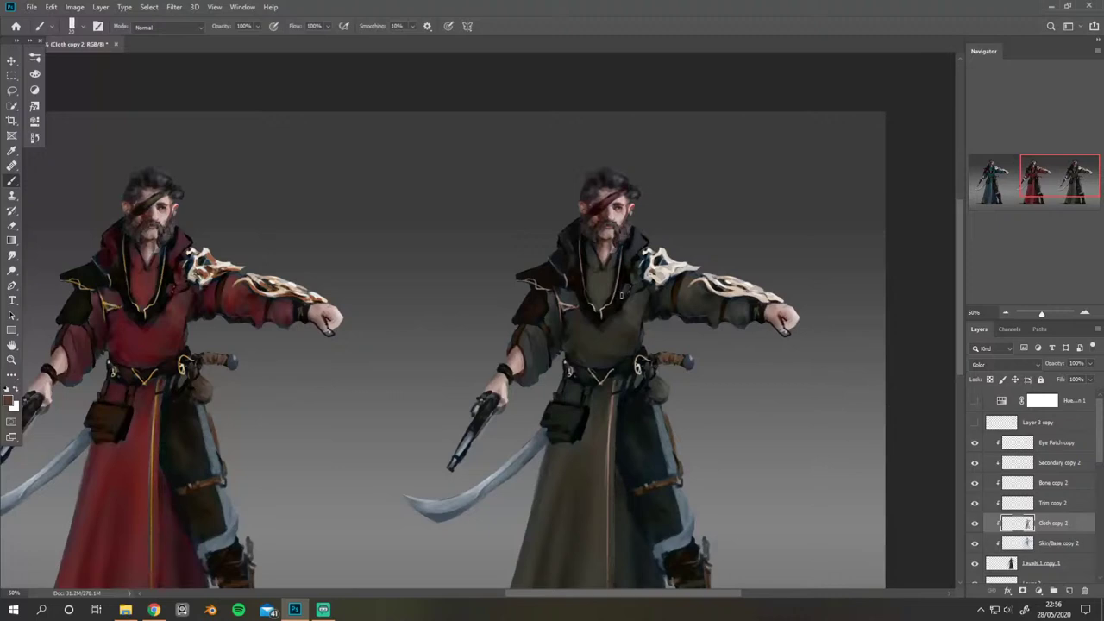
pyautogui.moveTo(636, 312); pyautogui.dragTo(633, 258)
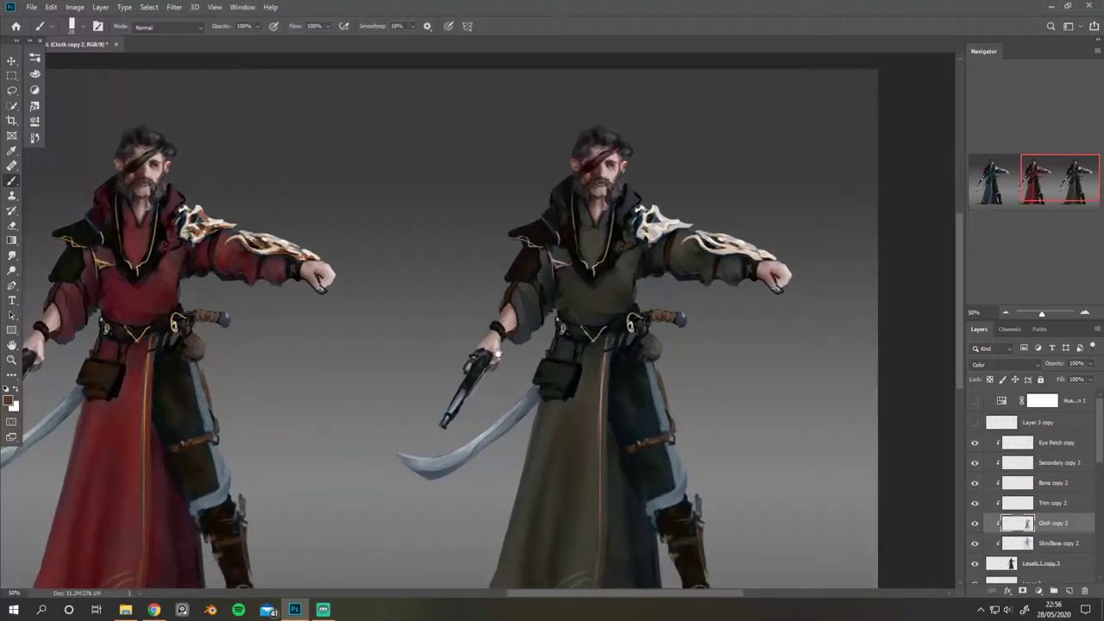
# Step: Add the brown leather chest detail to the red figure on Cloth copy and to the blue figure on Cloth
pyautogui.hscroll(-3, 497, 349)
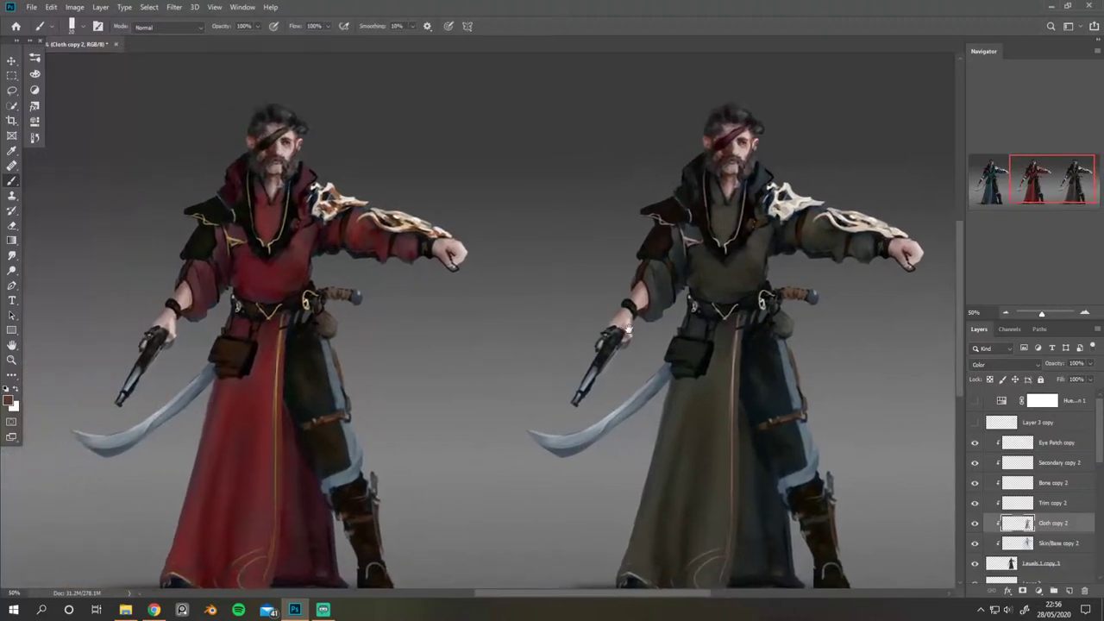
pyautogui.keyDown('ctrl'); pyautogui.click(331, 306); pyautogui.keyUp('ctrl')
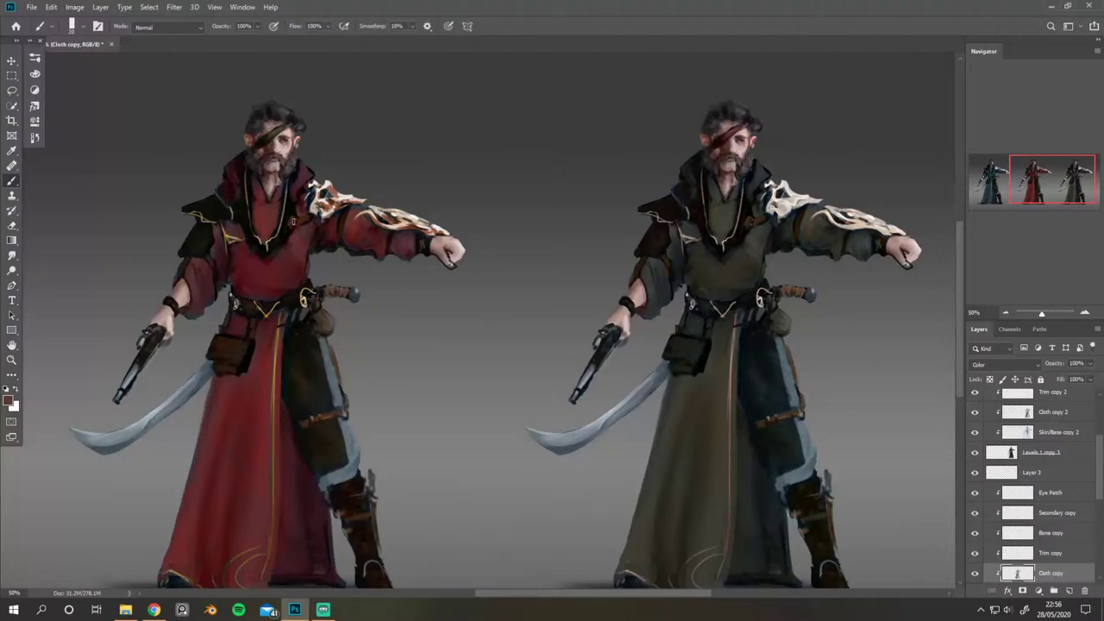
pyautogui.hscroll(-5, 287, 256)
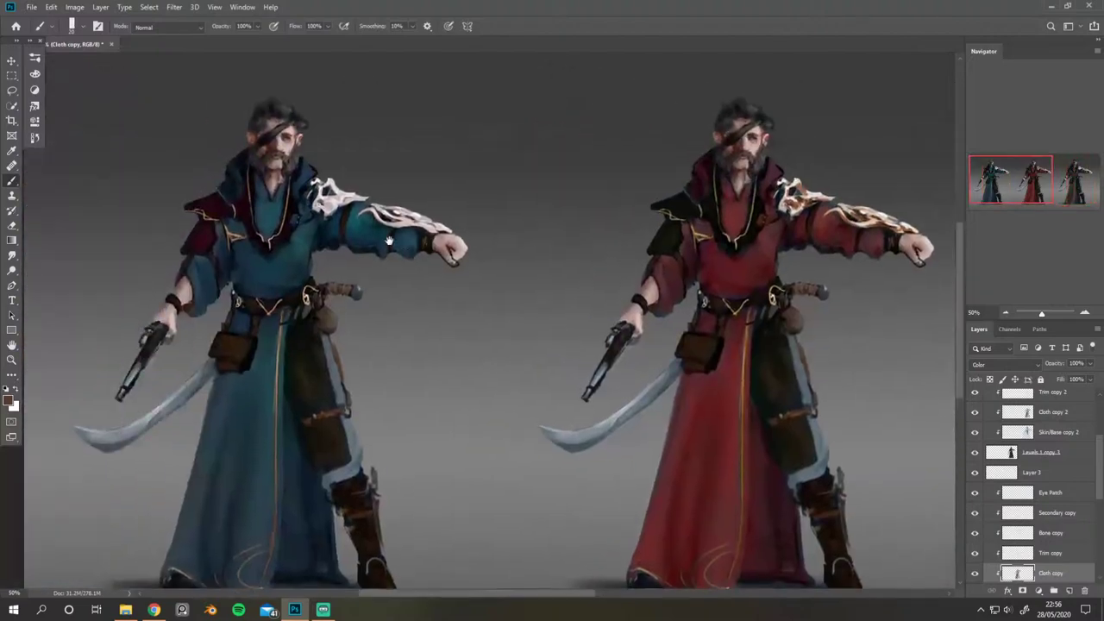
pyautogui.keyDown('ctrl'); pyautogui.click(287, 256); pyautogui.keyUp('ctrl')
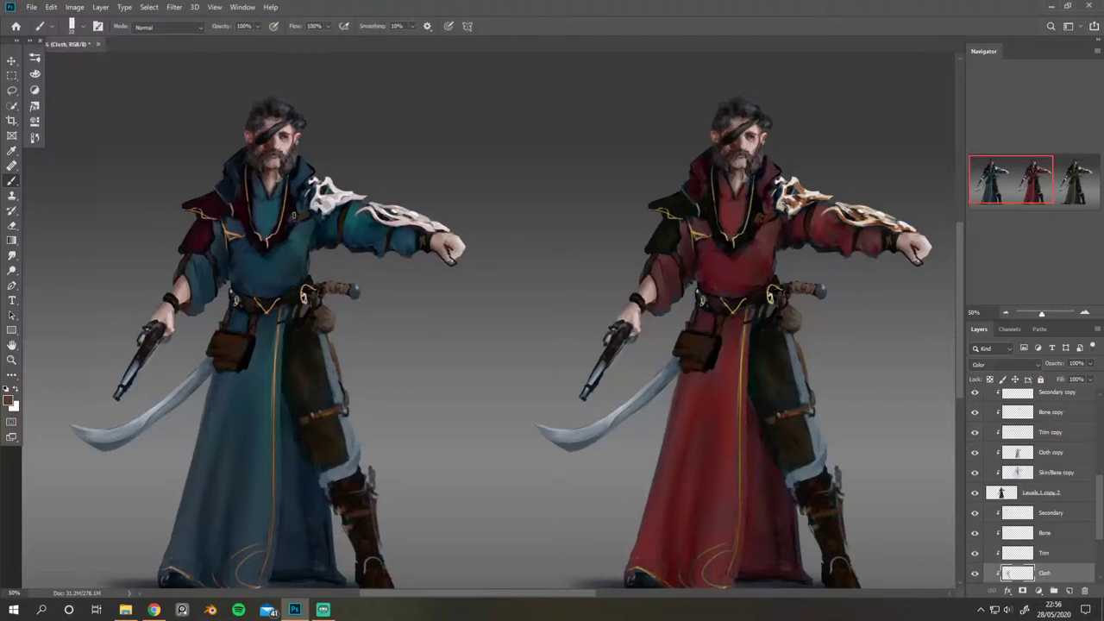
pyautogui.hscroll(6, 348, 172)
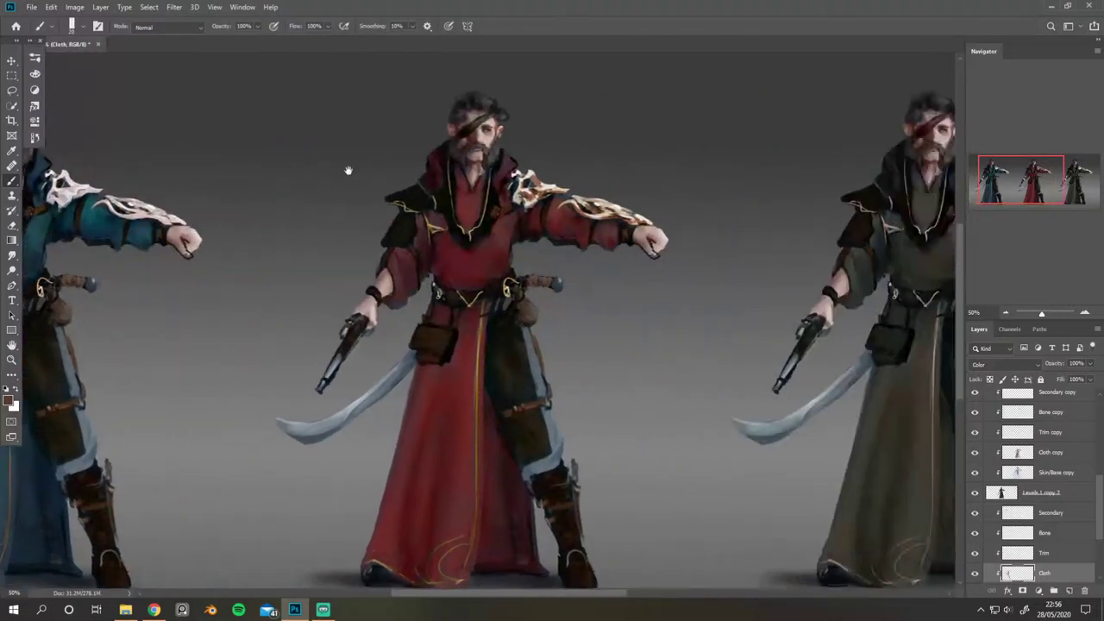
# Step: Make the third figure's Cloth copy 2 layer active and compare the three colour schemes across the whole canvas
pyautogui.scroll(-1, 270, 231)
pyautogui.keyDown('ctrl'); pyautogui.click(575, 289); pyautogui.keyUp('ctrl')
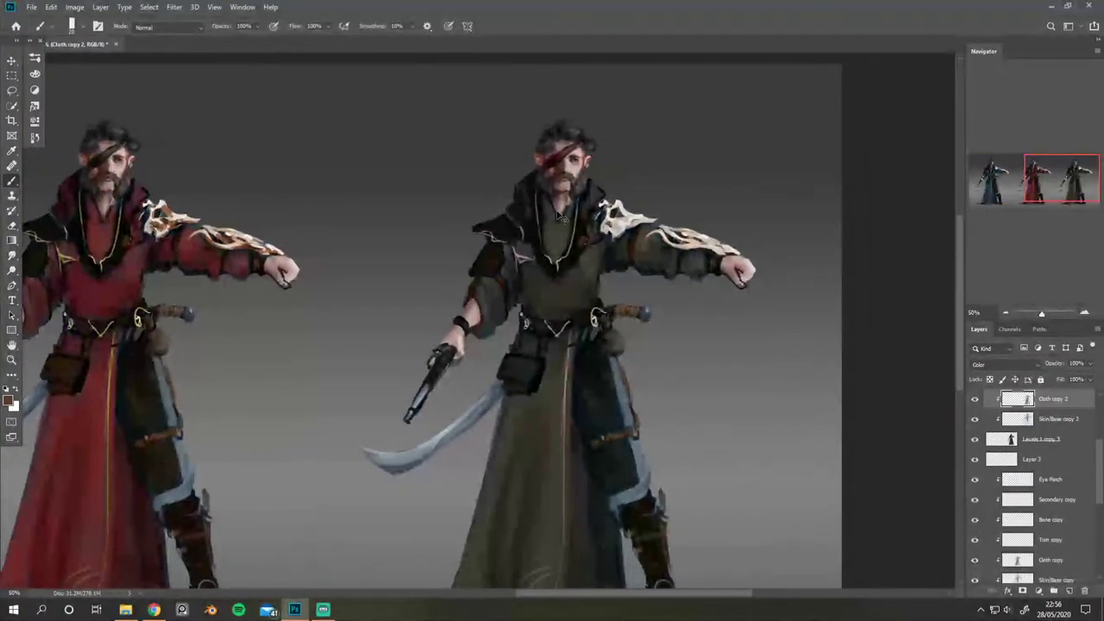
pyautogui.hscroll(-5, 557, 215)
pyautogui.hotkey('ctrl', '0')
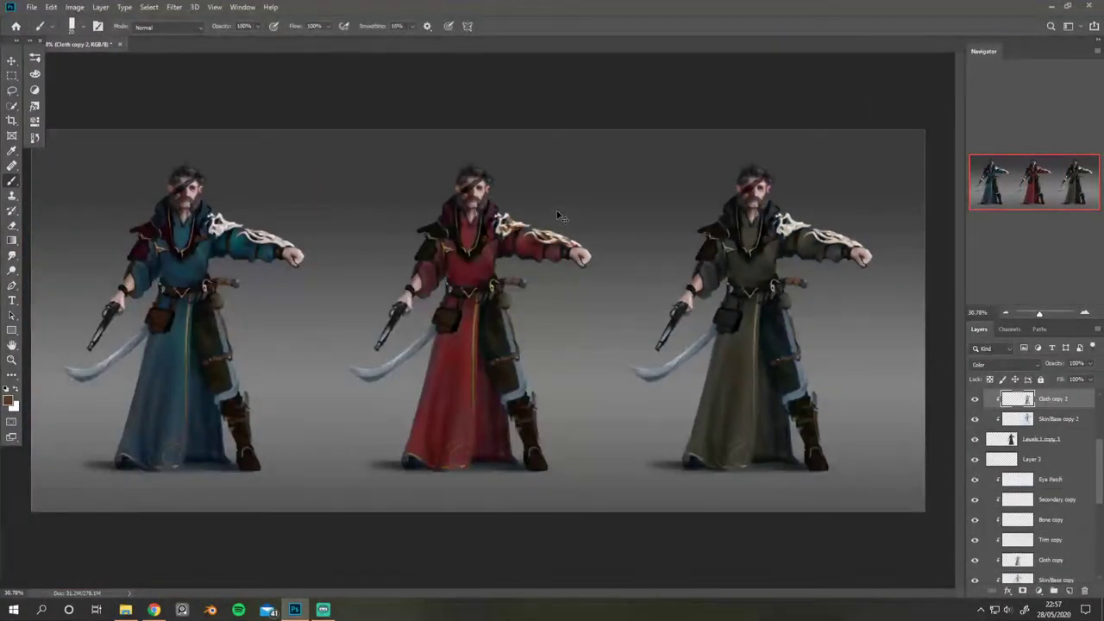
pyautogui.scroll(1, 557, 216)
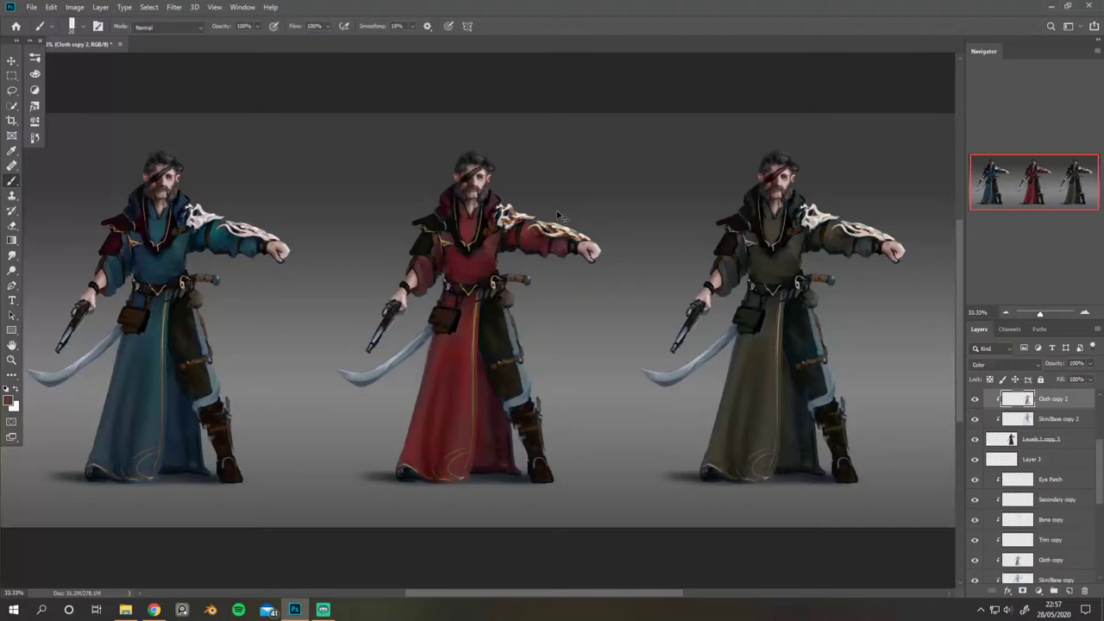
pyautogui.scroll(1, 557, 215)
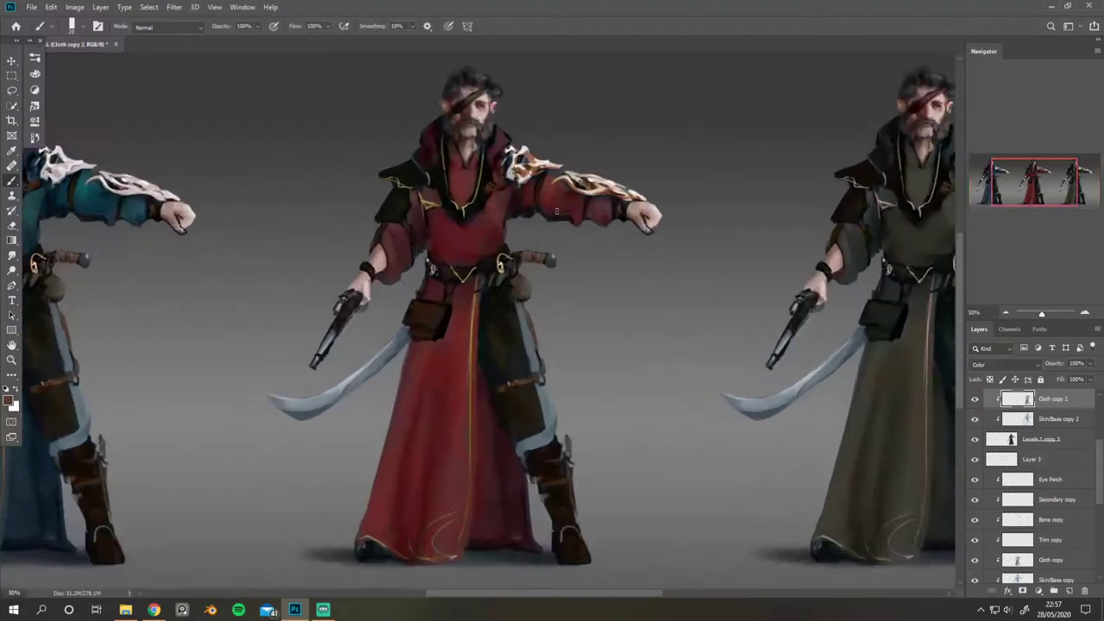
# Step: Try a muted pink on the third figure's trouser stripe using colour sampled from the face, and check it in a mirrored view
pyautogui.moveTo(640, 197); pyautogui.dragTo(509, 257)
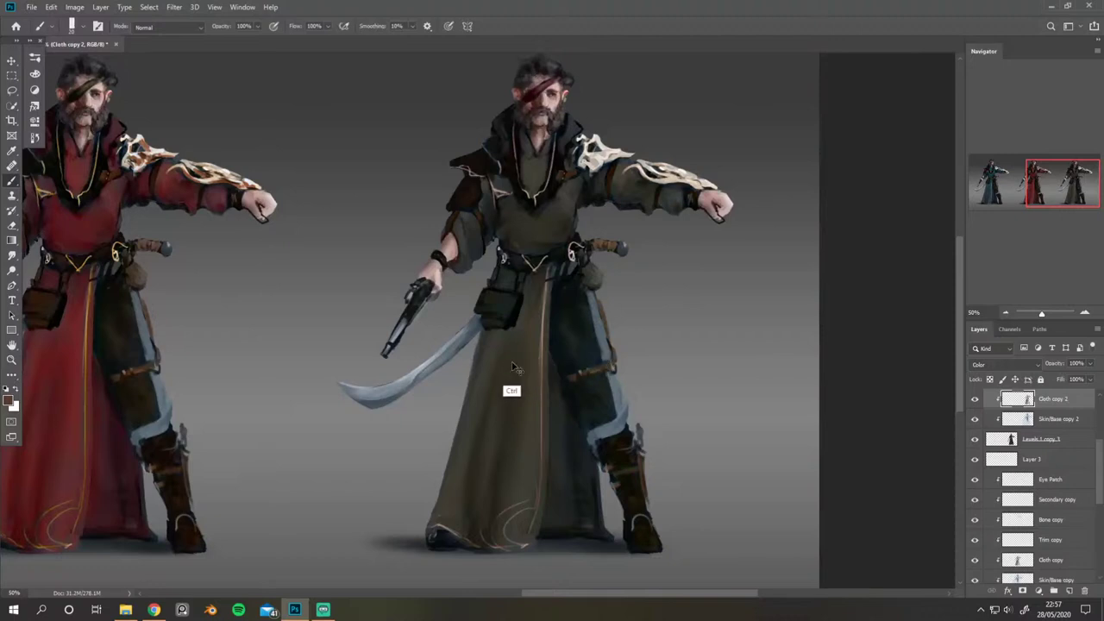
pyautogui.keyDown('alt'); pyautogui.click(541, 97); pyautogui.keyUp('alt')
pyautogui.press('e')
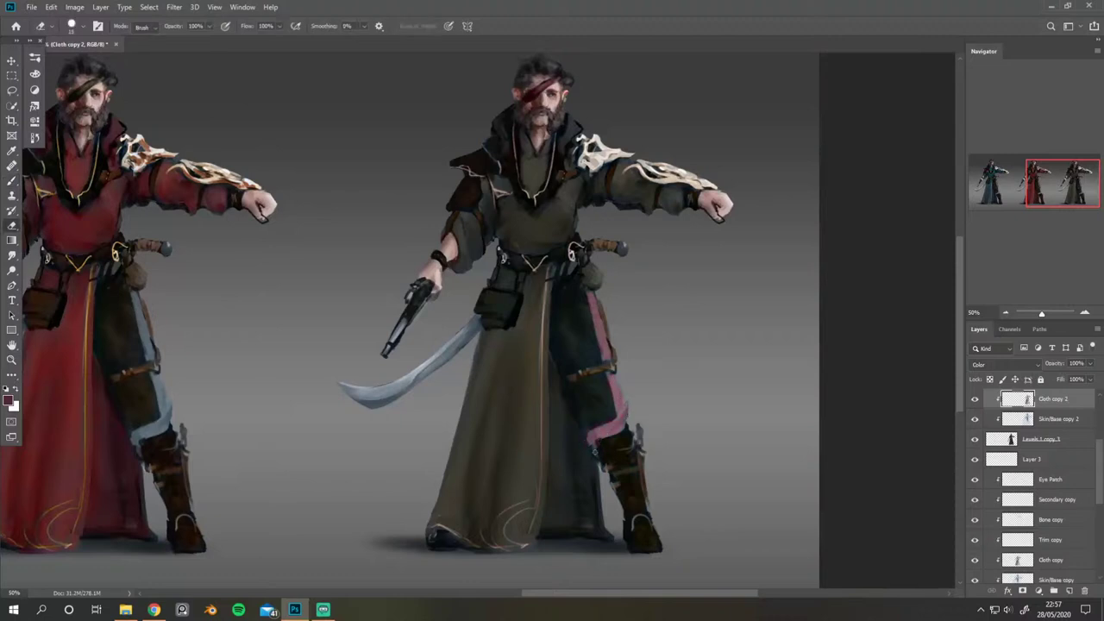
pyautogui.press('b')
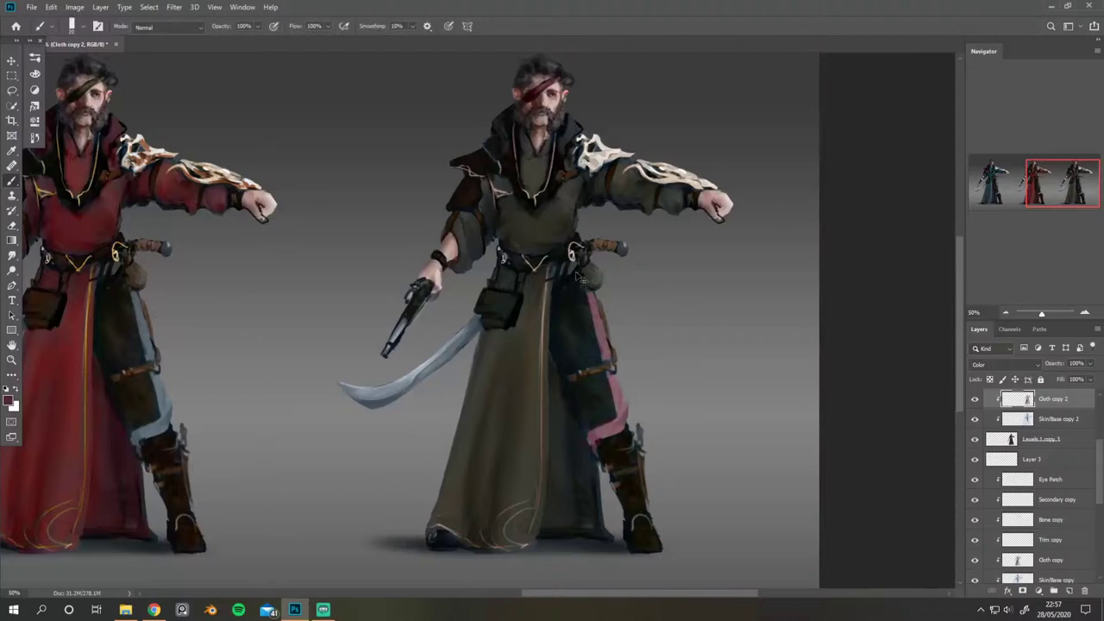
pyautogui.hotkey('ctrl', '0')
pyautogui.hotkey('ctrl', 'shift', 'h')
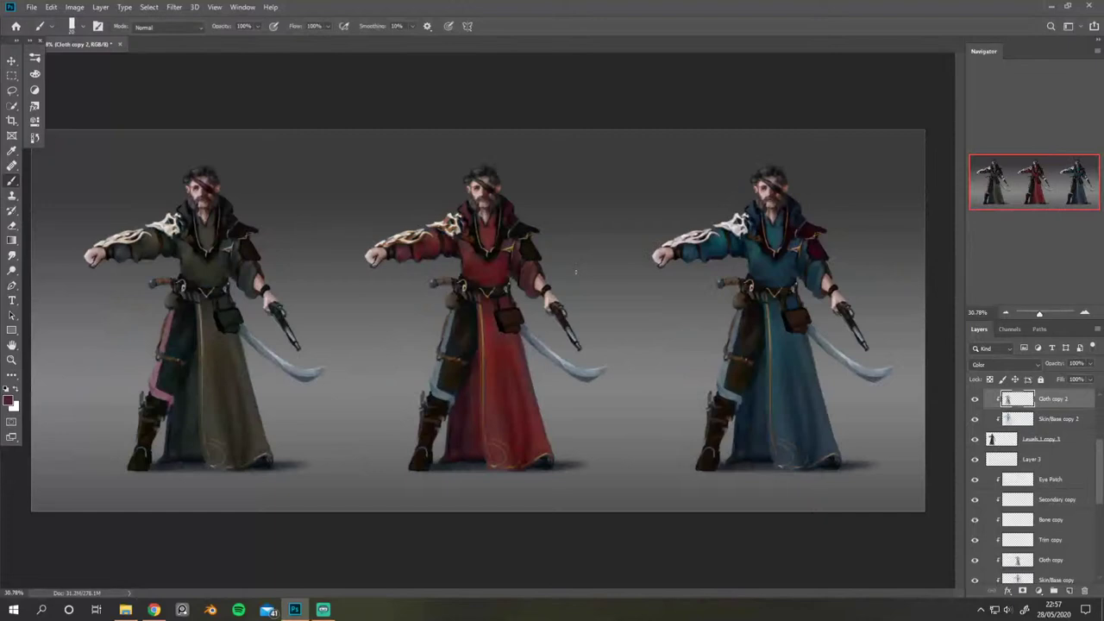
pyautogui.hotkey('ctrl', 'shift', 'h')
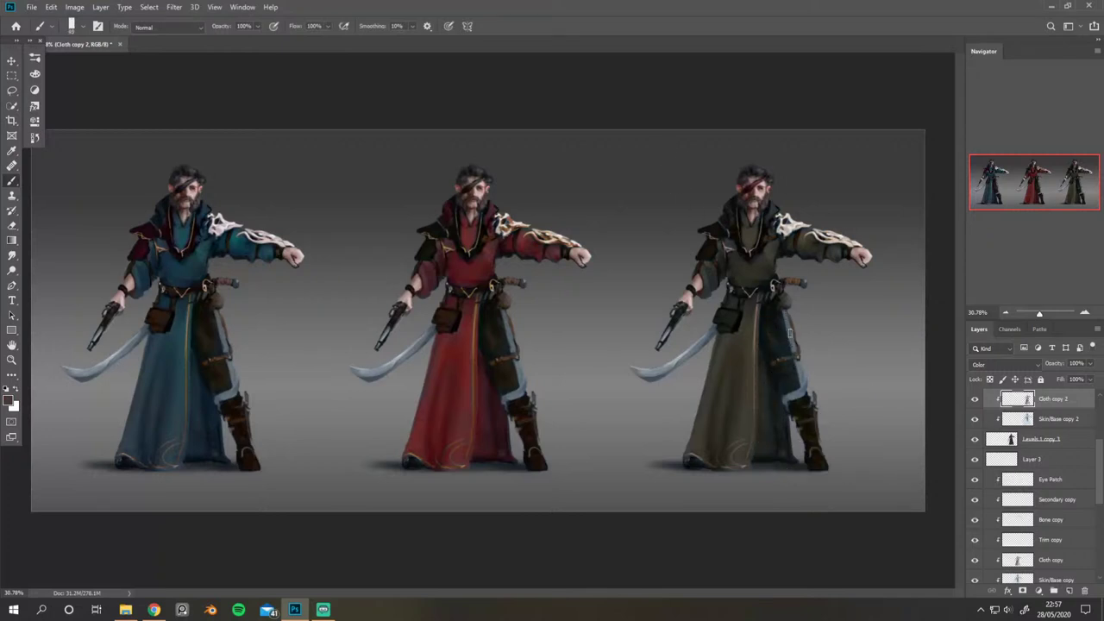
# Step: Paint the third figure's trousers dark brown with a lighter tan side stripe and cuff on Cloth copy 2, checking them in a mirrored view
pyautogui.moveTo(785, 313); pyautogui.dragTo(794, 351)
pyautogui.keyDown('alt'); pyautogui.click(452, 381); pyautogui.keyUp('alt')
pyautogui.moveTo(748, 351)
pyautogui.mouseDown()
pyautogui.moveTo(773, 333)
pyautogui.moveTo(770, 313)
pyautogui.moveTo(767, 352)
pyautogui.moveTo(767, 311)
pyautogui.moveTo(764, 339)
pyautogui.moveTo(785, 350)
pyautogui.moveTo(765, 313)
pyautogui.moveTo(765, 344)
pyautogui.moveTo(773, 348)
pyautogui.moveTo(766, 316)
pyautogui.moveTo(774, 354)
pyautogui.moveTo(782, 338)
pyautogui.moveTo(790, 373)
pyautogui.mouseUp()
pyautogui.hotkey('ctrl', 'z')
pyautogui.hotkey('ctrl', 'shift', 'h')
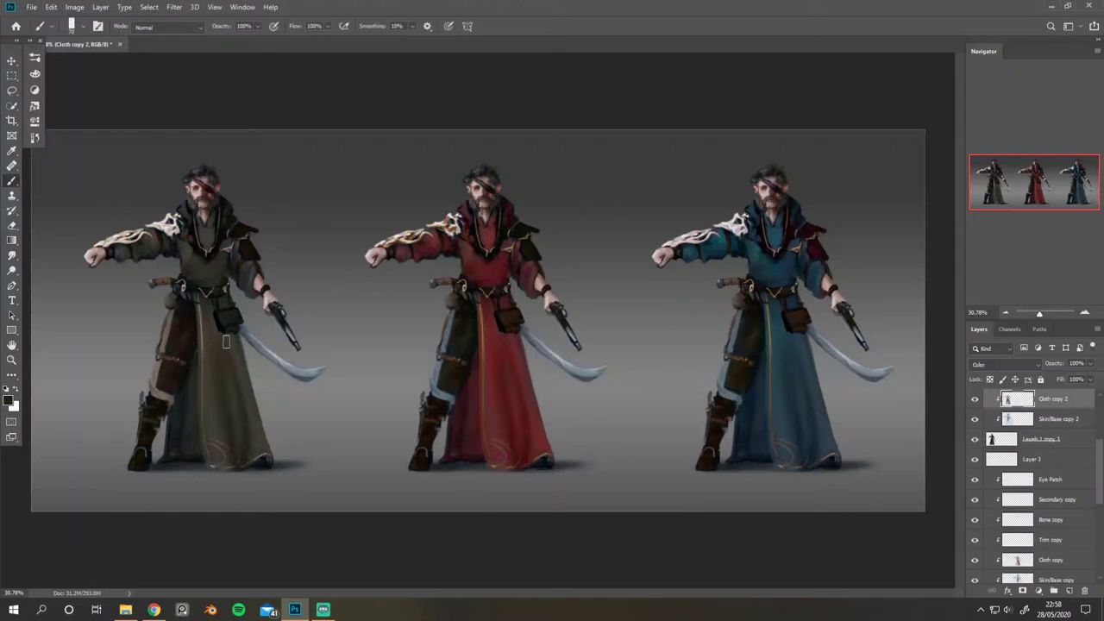
pyautogui.keyDown('alt'); pyautogui.click(436, 406); pyautogui.keyUp('alt')
pyautogui.press('ctrl')
pyautogui.hotkey('ctrl', 'shift', 'h')
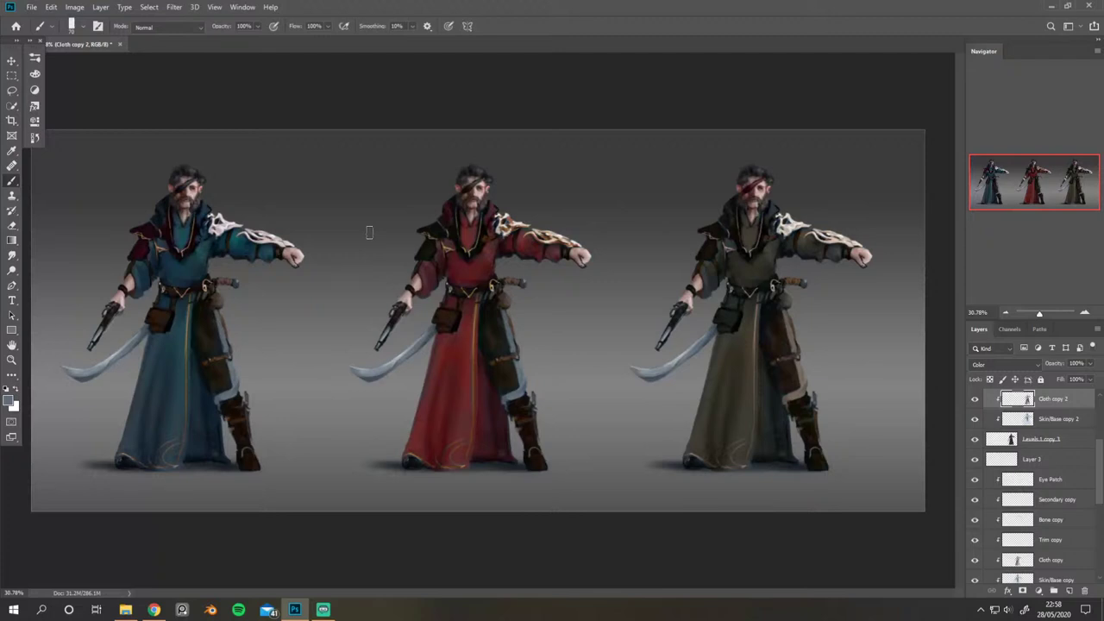
# Step: Examine the blue, red and olive figures up close to compare their cloth, leather and bone colours
pyautogui.hotkey('ctrl', '+')
pyautogui.hotkey('ctrl', '+')
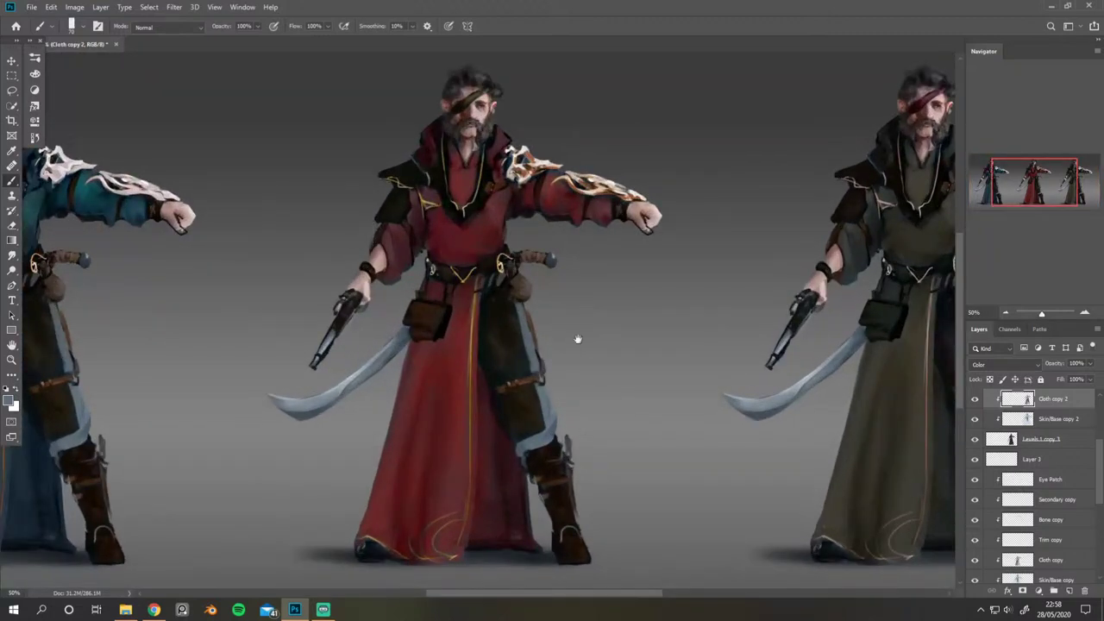
pyautogui.moveTo(616, 296)
pyautogui.mouseDown()
pyautogui.moveTo(443, 291)
pyautogui.moveTo(607, 295)
pyautogui.mouseUp()
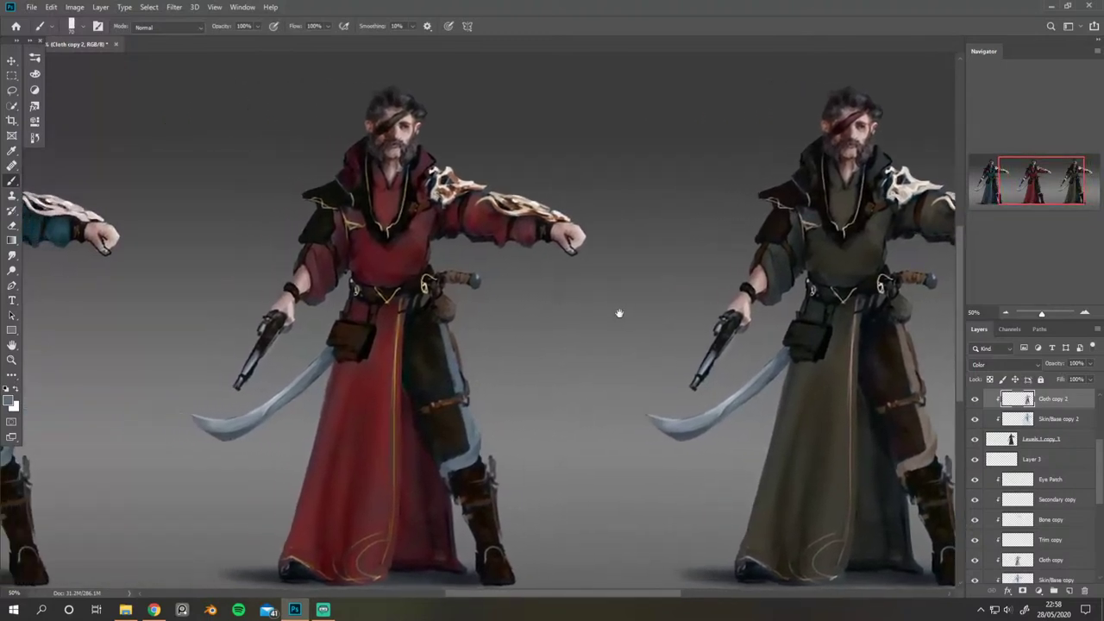
pyautogui.moveTo(525, 296); pyautogui.dragTo(626, 287)
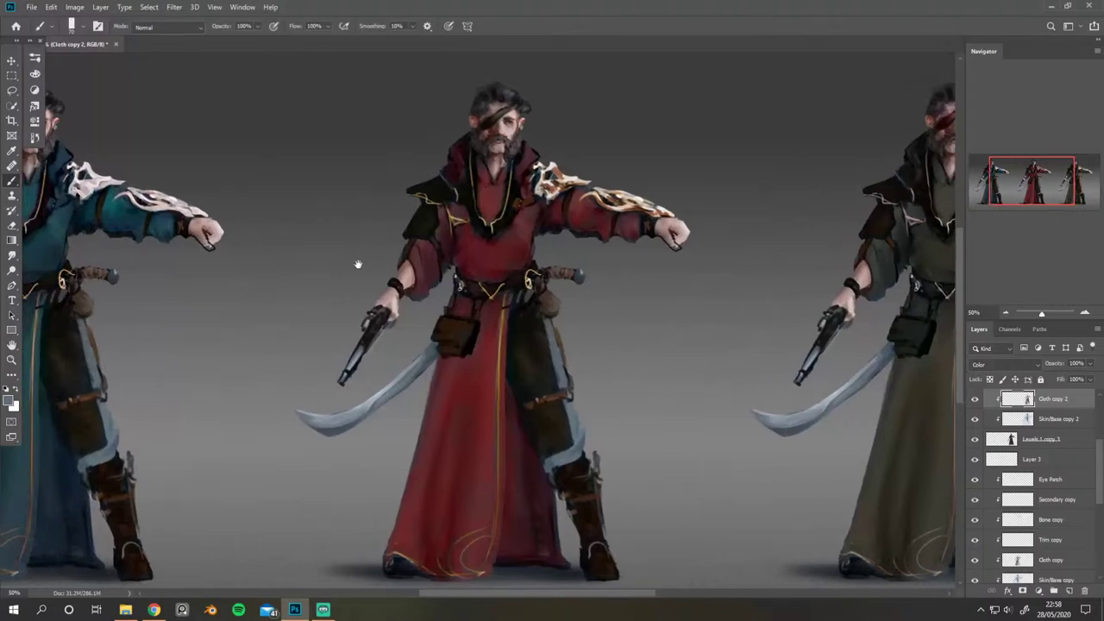
pyautogui.moveTo(358, 264); pyautogui.dragTo(396, 262)
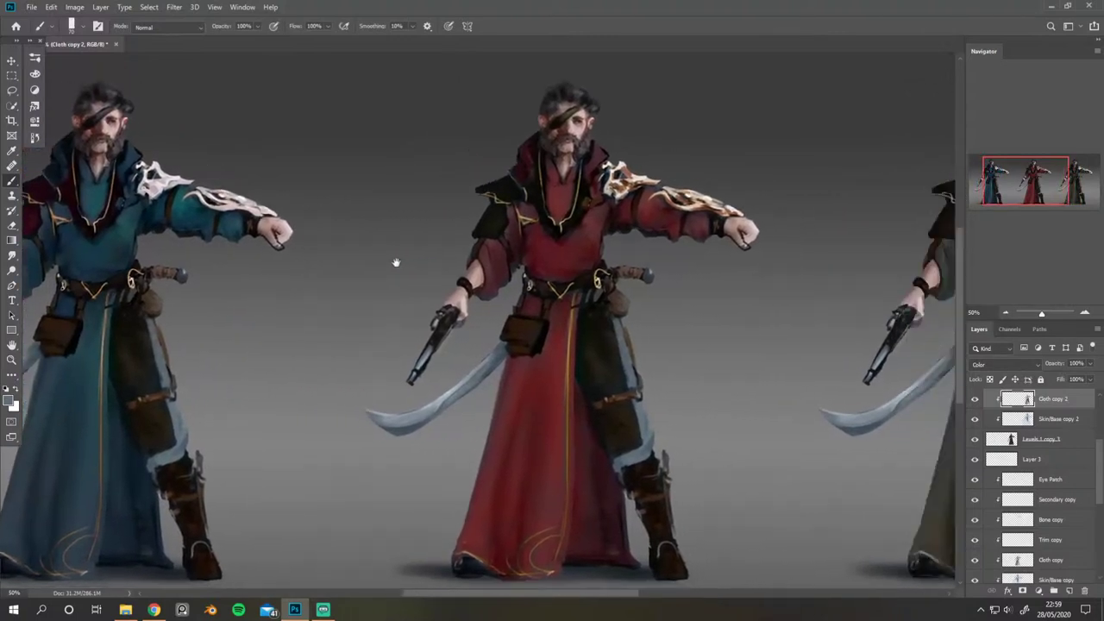
pyautogui.hscroll(8, 396, 262)
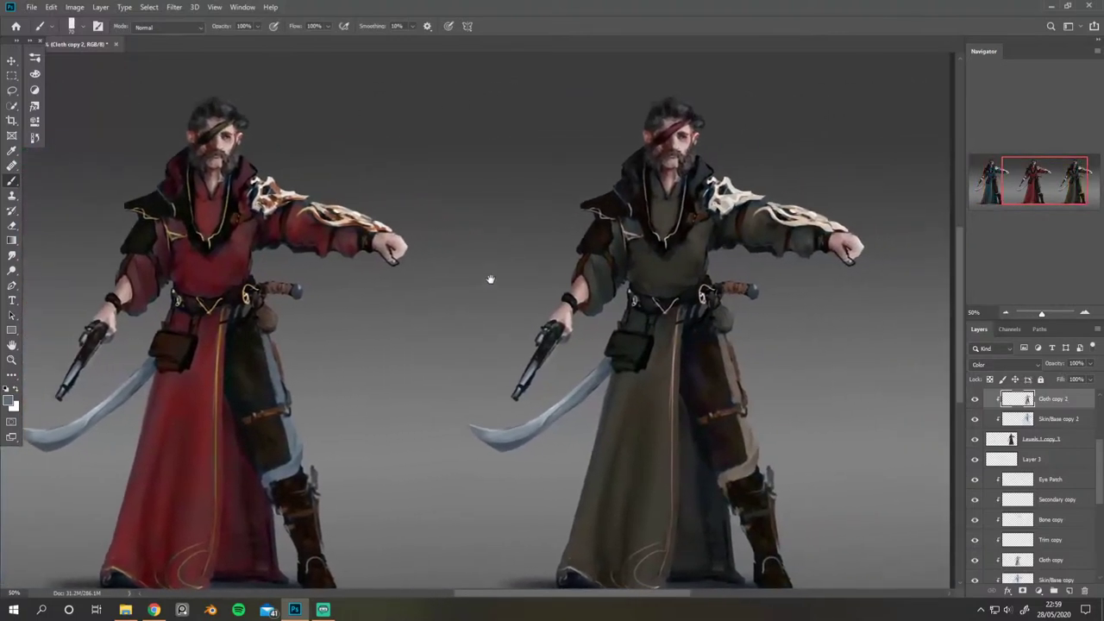
pyautogui.scroll(-2, 490, 279)
pyautogui.hscroll(2, 490, 279)
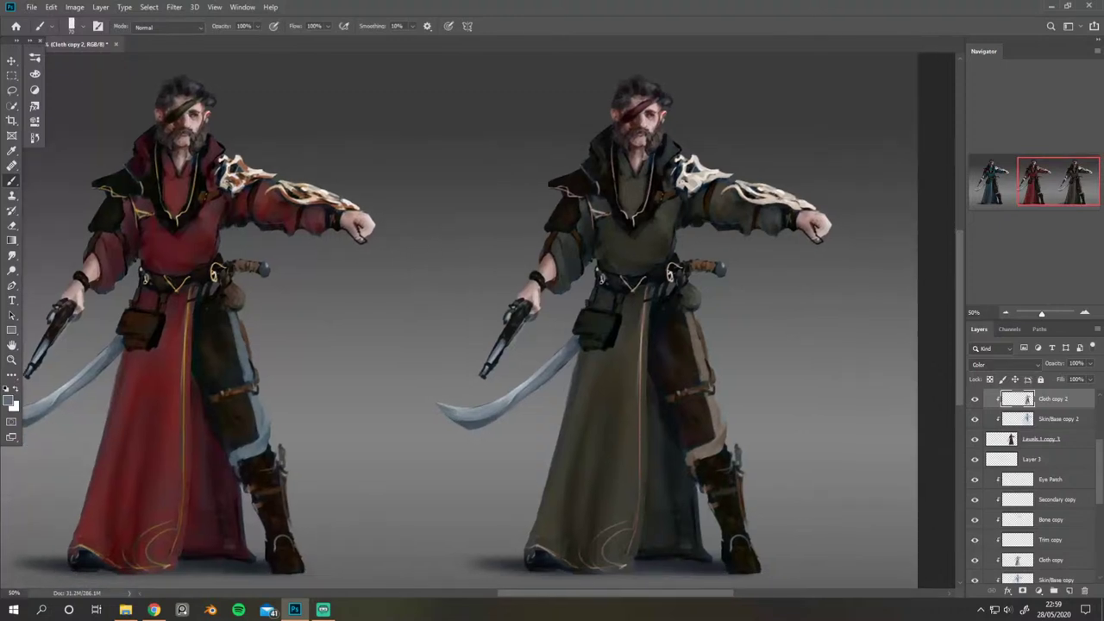
pyautogui.hotkey('alt', 'Tab')
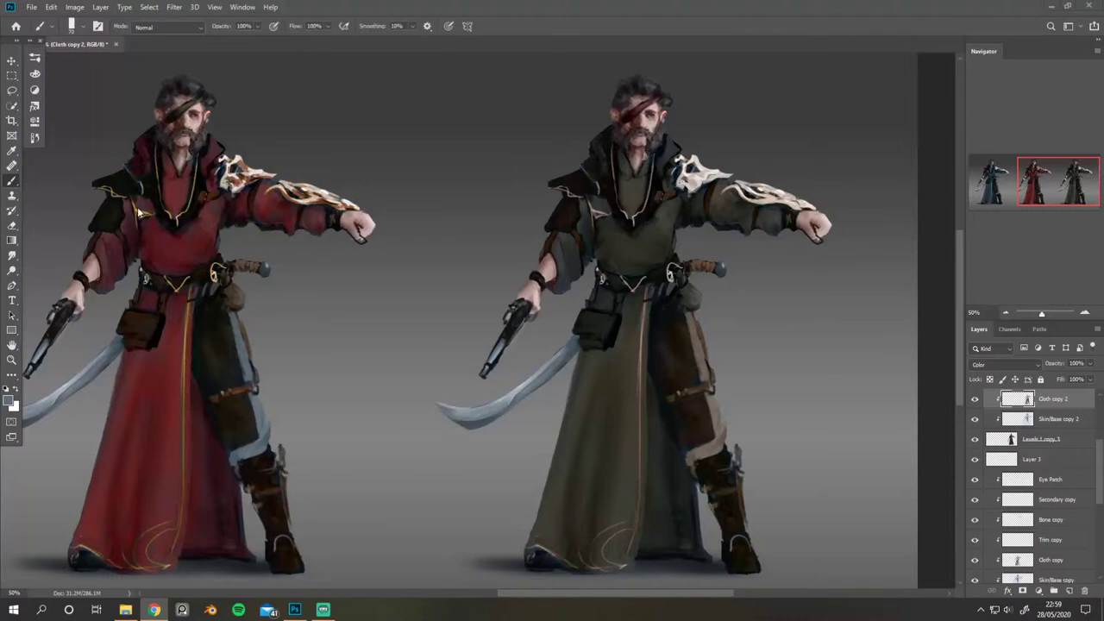
pyautogui.hotkey('alt', 'Tab')
pyautogui.moveTo(433, 149); pyautogui.dragTo(560, 180)
pyautogui.moveTo(483, 150); pyautogui.dragTo(612, 193)
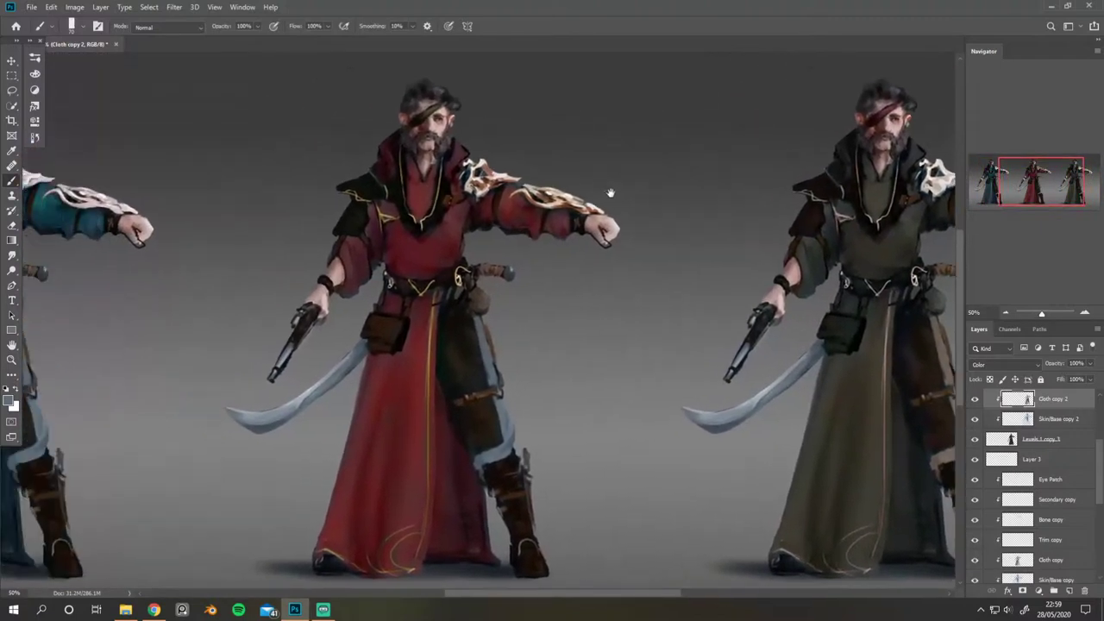
pyautogui.moveTo(279, 154); pyautogui.dragTo(557, 172)
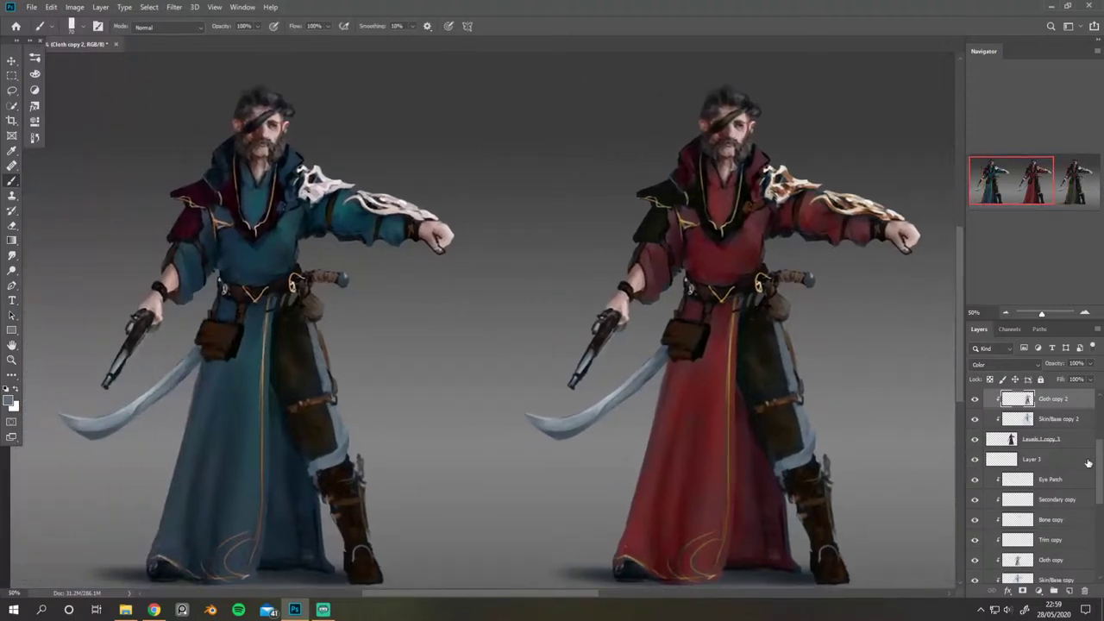
# Step: Group the olive figure's layers, from Layer 3 copy down to its Levels 1 base layer
pyautogui.scroll(3, 1061, 457)
pyautogui.click(1049, 422)
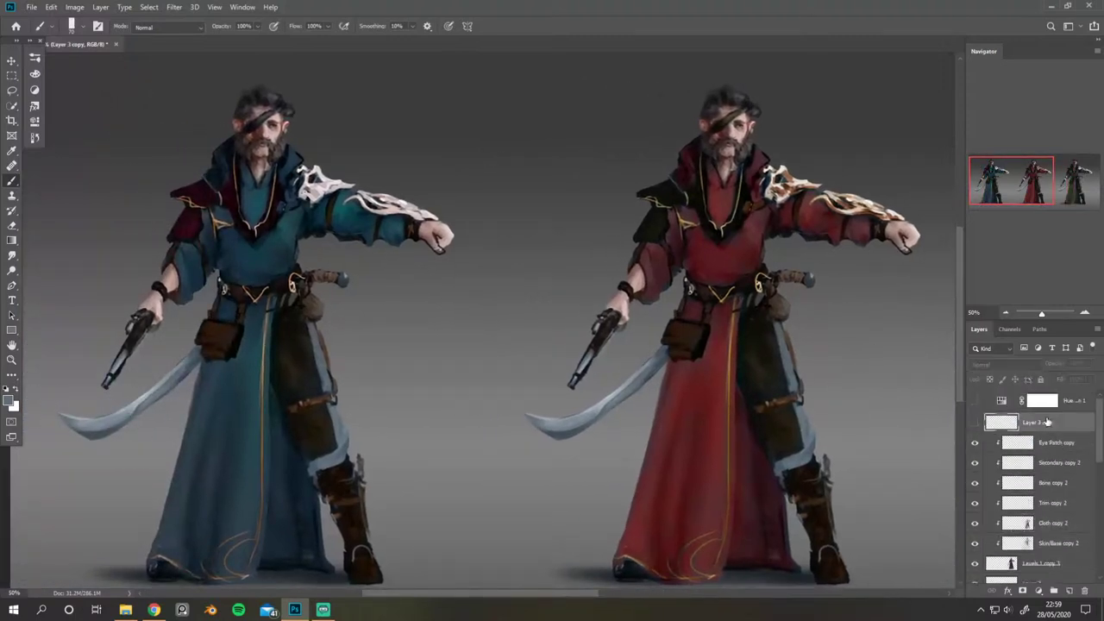
pyautogui.keyDown('shift'); pyautogui.click(1046, 563); pyautogui.keyUp('shift')
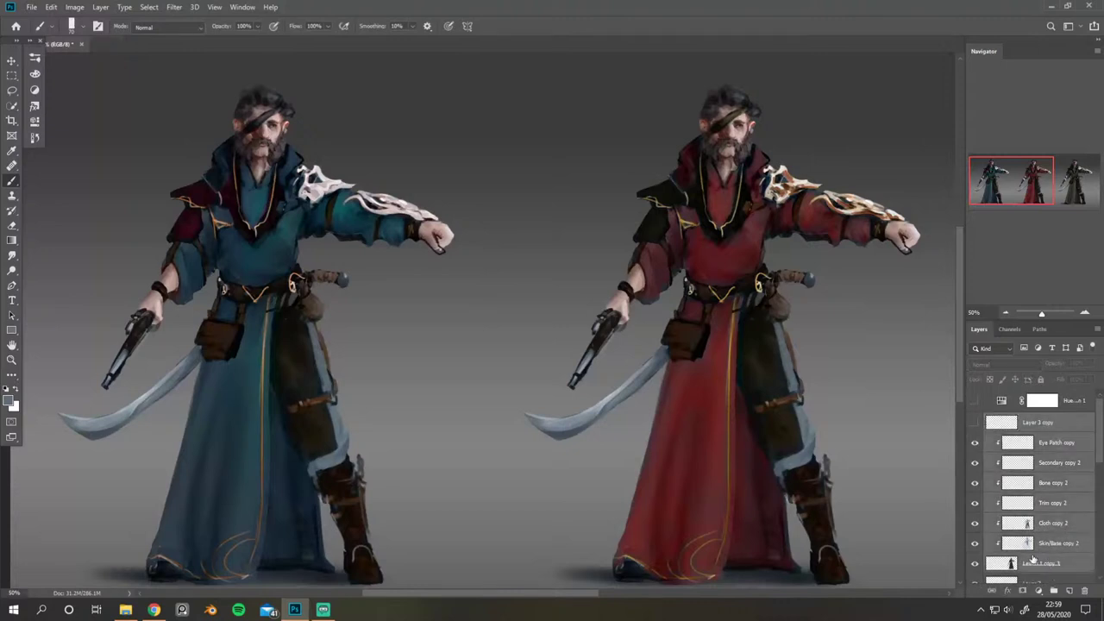
pyautogui.click(1052, 590)
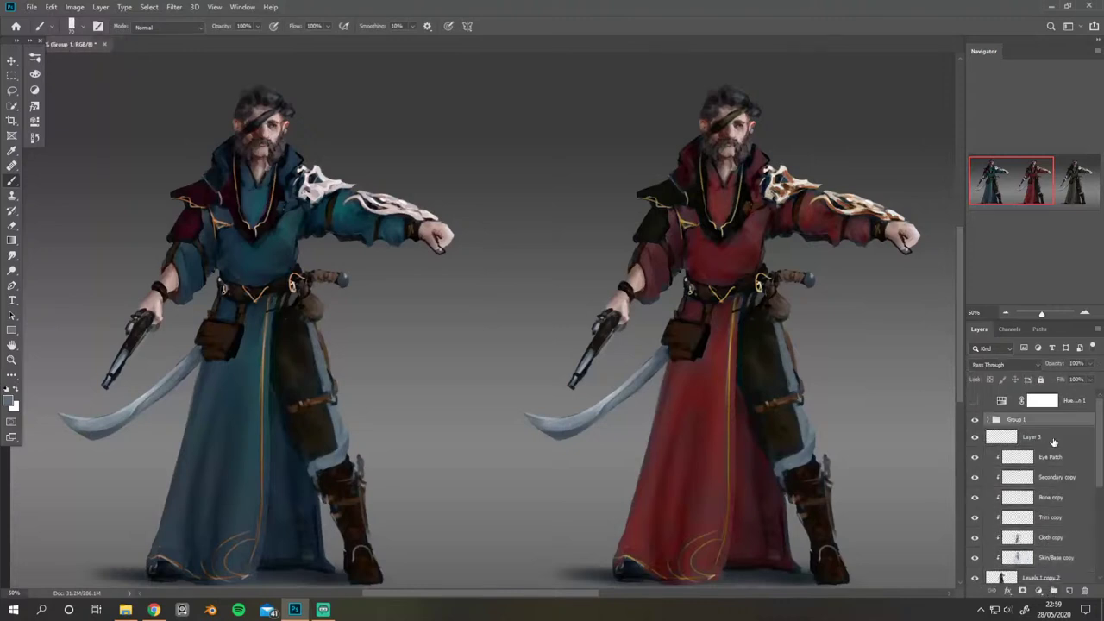
# Step: Group the red figure's layers, from Layer 3 down to Levels 1 copy 2
pyautogui.click(1049, 440)
pyautogui.scroll(-1, 1049, 441)
pyautogui.click(1054, 591)
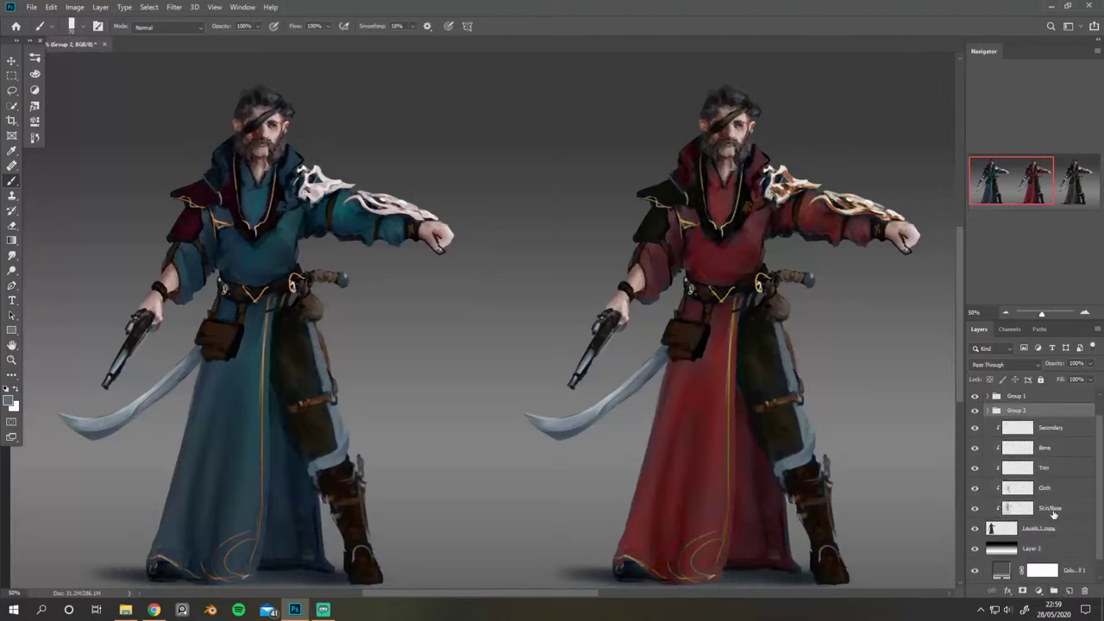
# Step: Group the blue figure's layers, from Secondary down to Levels 1 copy
pyautogui.click(1041, 527)
pyautogui.keyDown('shift'); pyautogui.click(1040, 412); pyautogui.keyUp('shift')
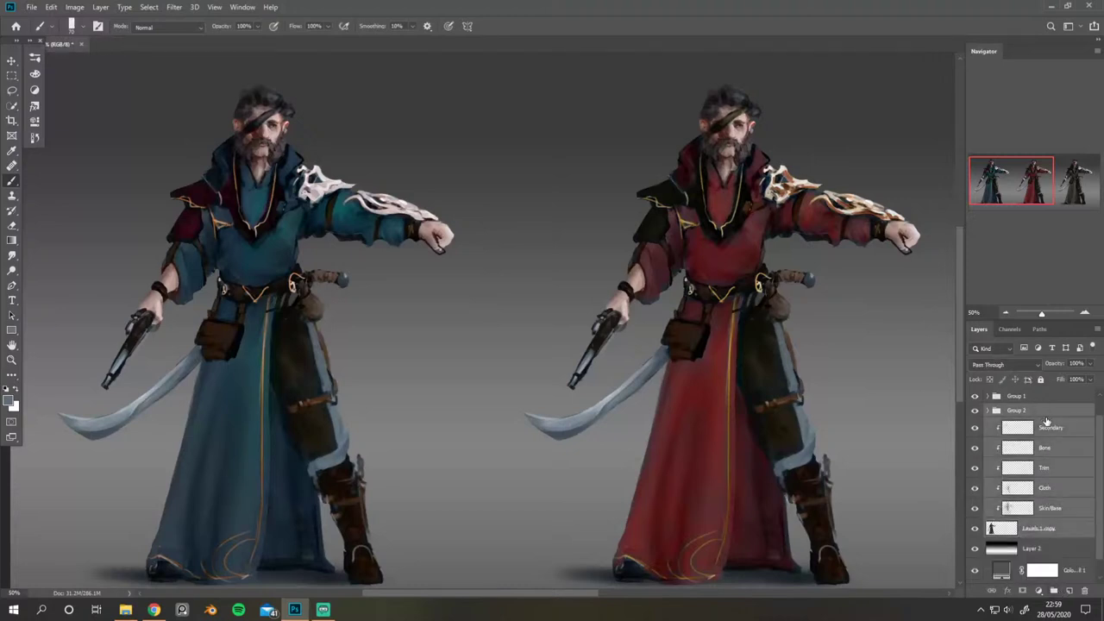
pyautogui.click(1052, 415)
pyautogui.click(1052, 427)
pyautogui.keyDown('shift'); pyautogui.click(1043, 534); pyautogui.keyUp('shift')
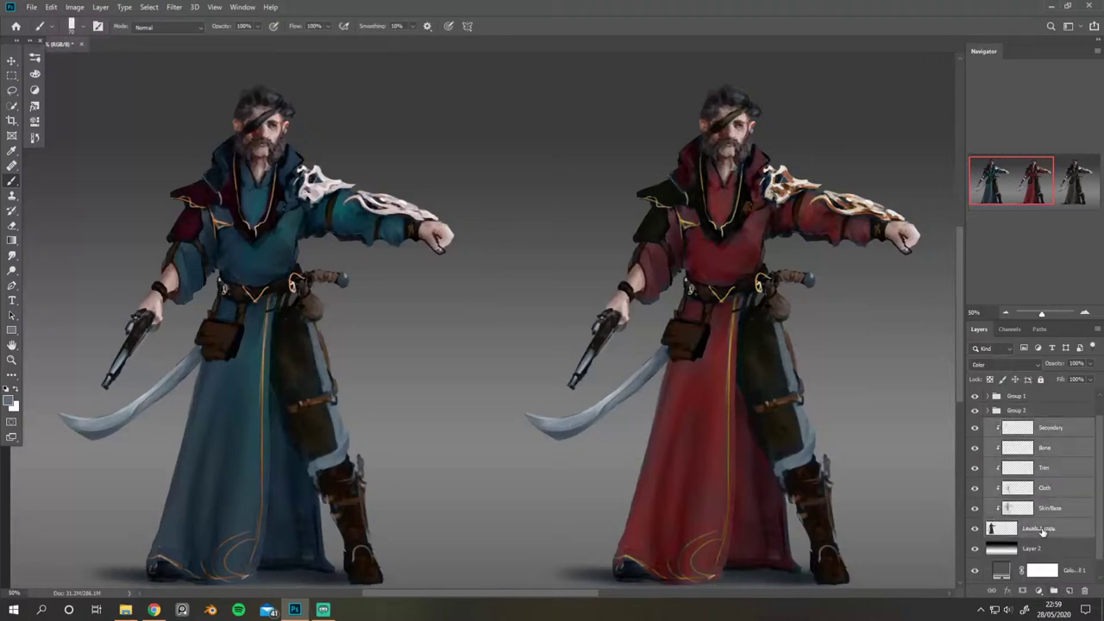
pyautogui.click(1053, 591)
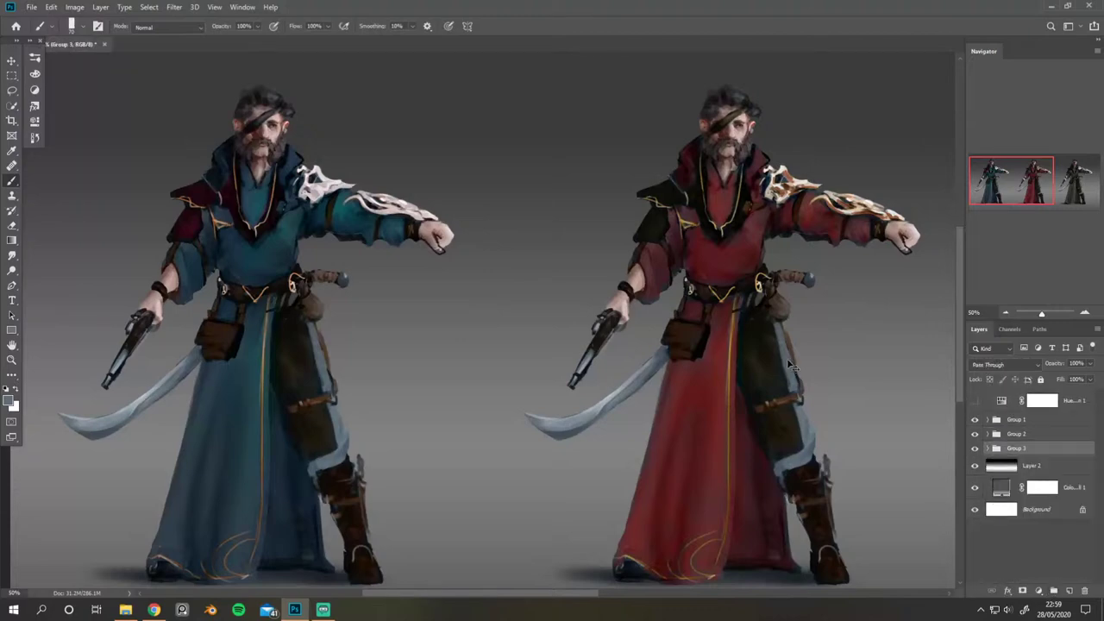
# Step: Check all three figures in greyscale by temporarily showing the Hue/Saturation adjustment layer, and look through the layers in Group 3
pyautogui.hotkey('ctrl', '-')
pyautogui.moveTo(784, 239); pyautogui.dragTo(653, 254)
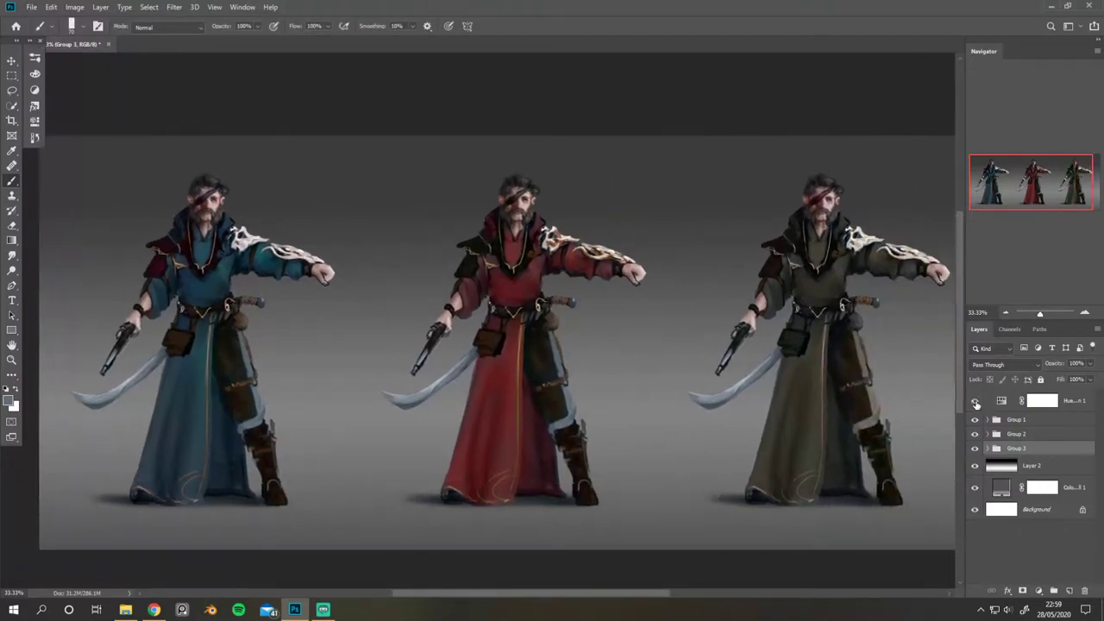
pyautogui.click(976, 402)
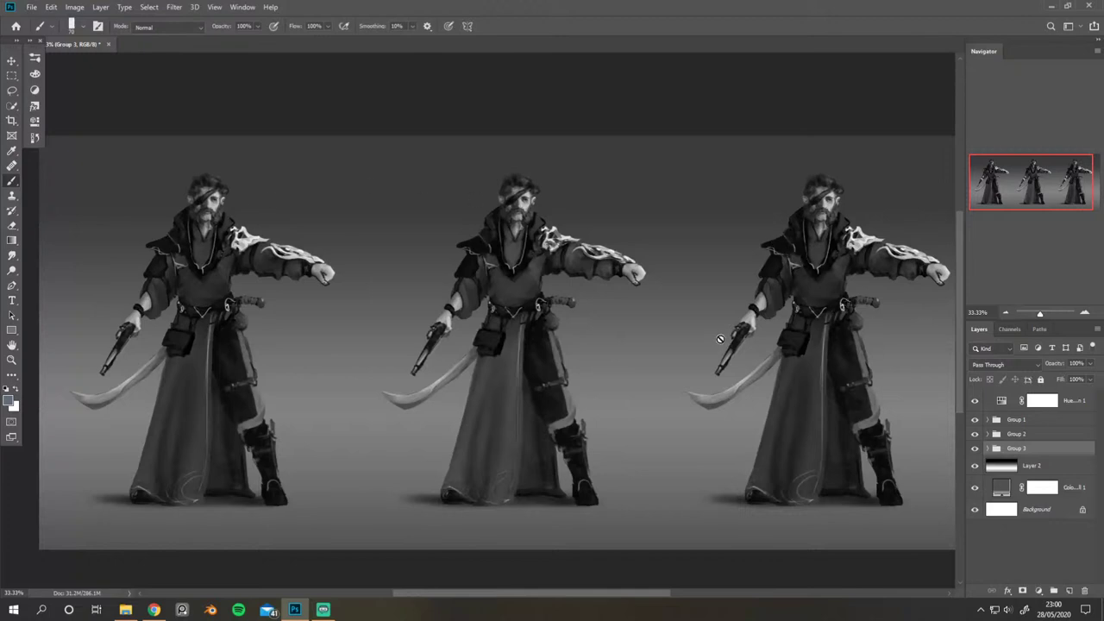
pyautogui.click(988, 447)
pyautogui.moveTo(975, 469)
pyautogui.mouseDown()
pyautogui.moveTo(973, 559)
pyautogui.moveTo(978, 476)
pyautogui.mouseUp()
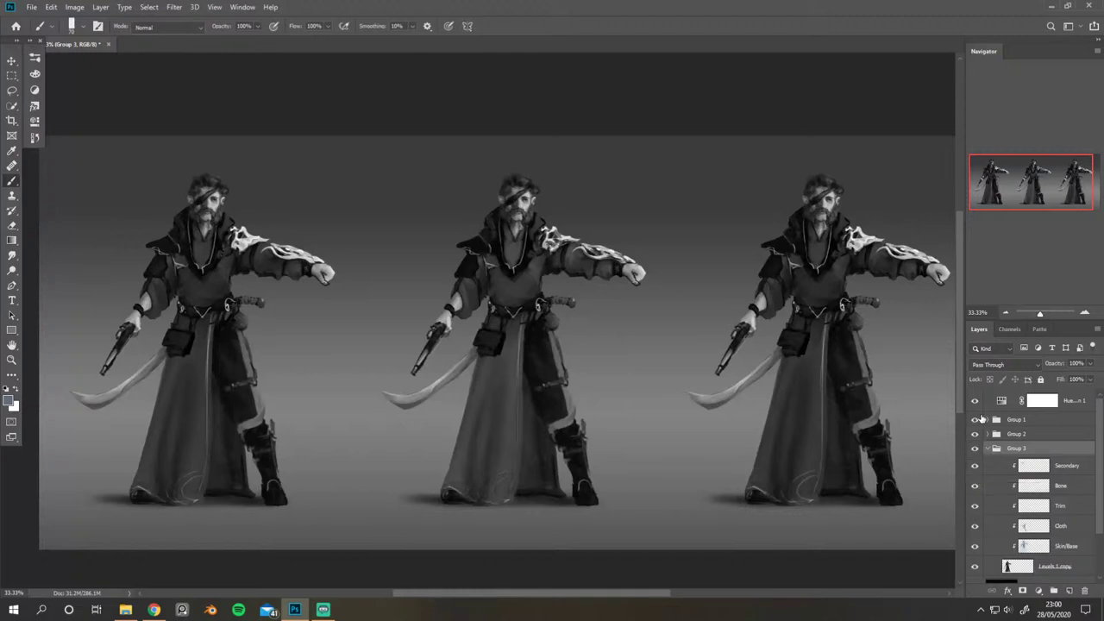
pyautogui.click(988, 450)
pyautogui.click(976, 402)
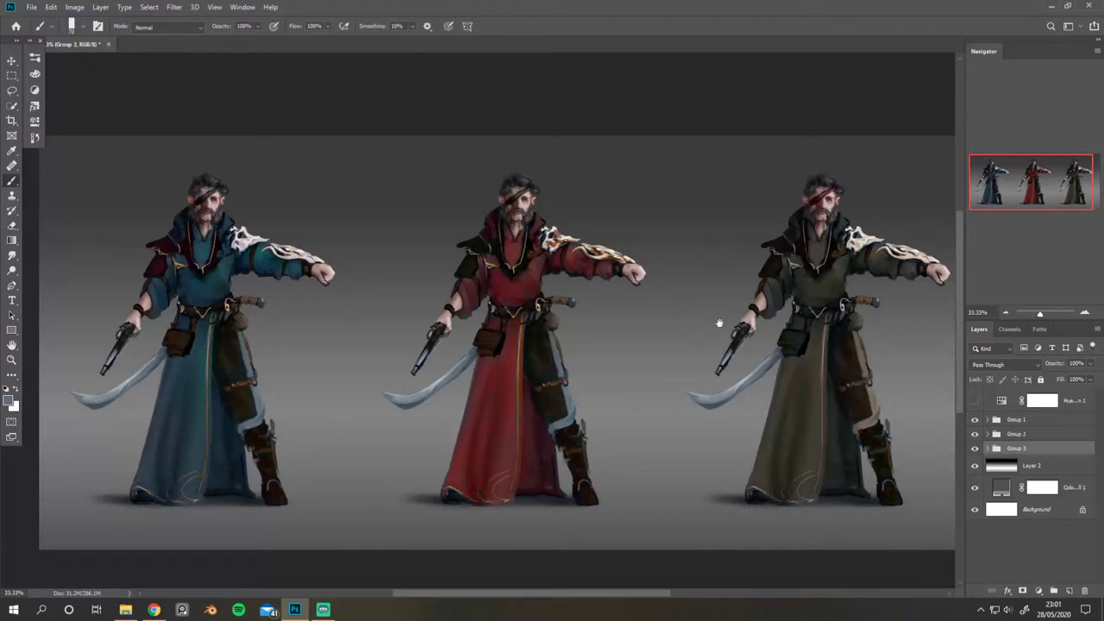
pyautogui.moveTo(715, 320); pyautogui.dragTo(678, 313)
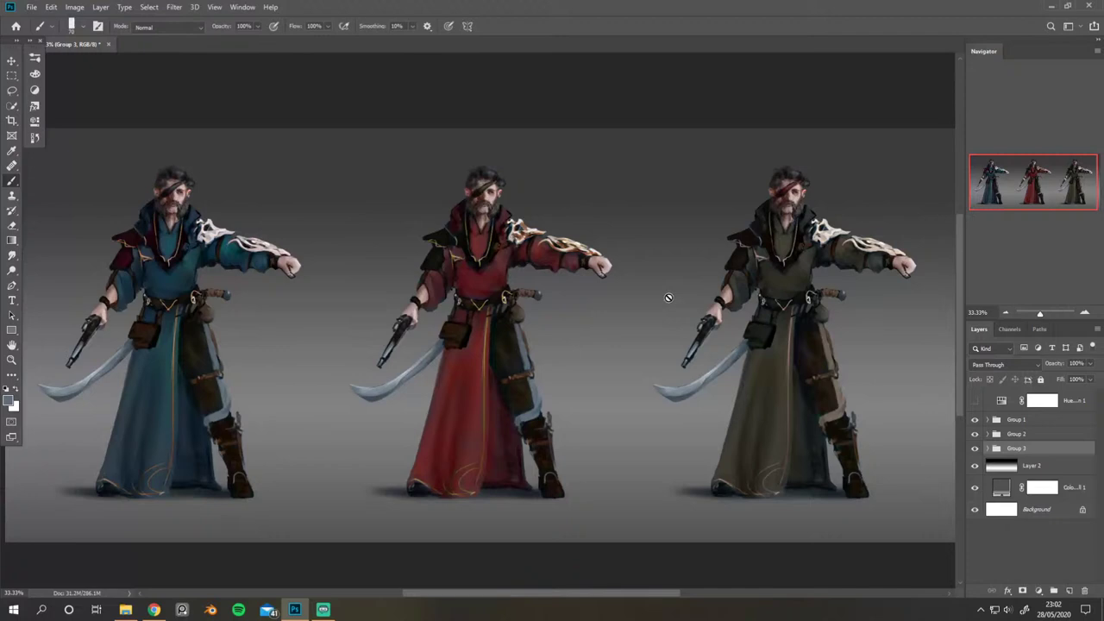
pyautogui.hotkey('ctrl', '+')
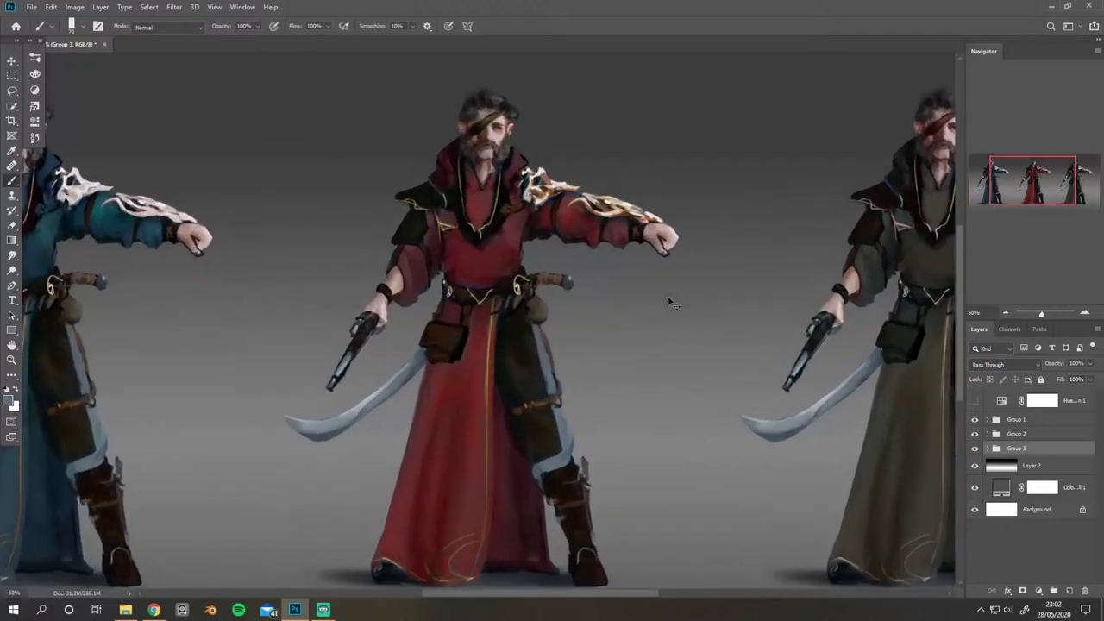
pyautogui.moveTo(616, 225); pyautogui.dragTo(498, 246)
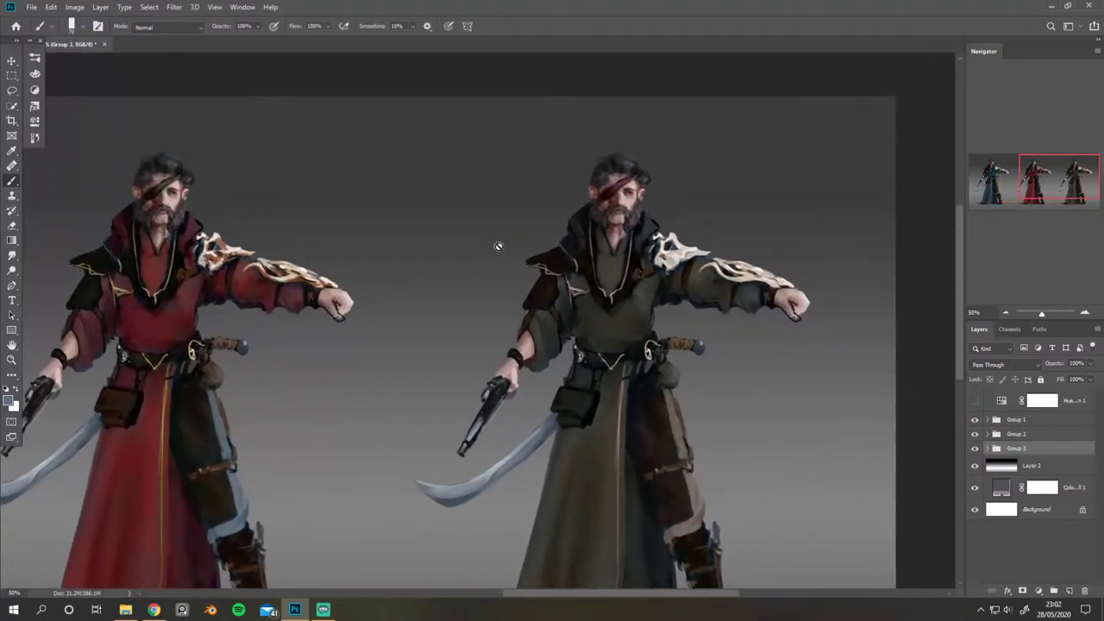
pyautogui.moveTo(547, 283); pyautogui.dragTo(547, 248)
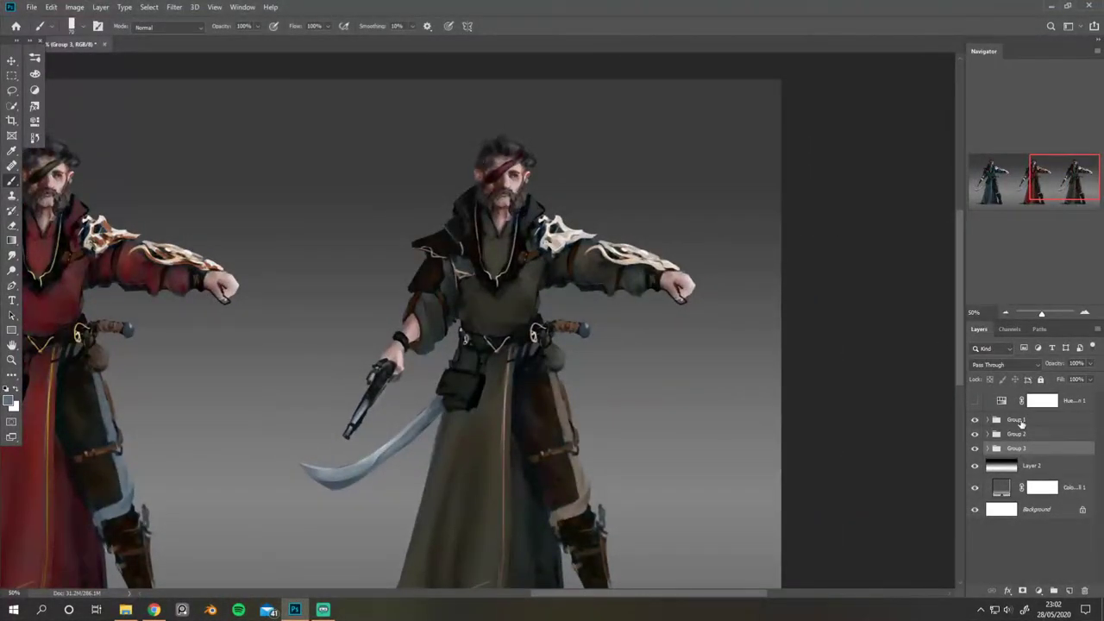
# Step: Add a new layer above Group 1 and set its blend mode to Color
pyautogui.click(1020, 421)
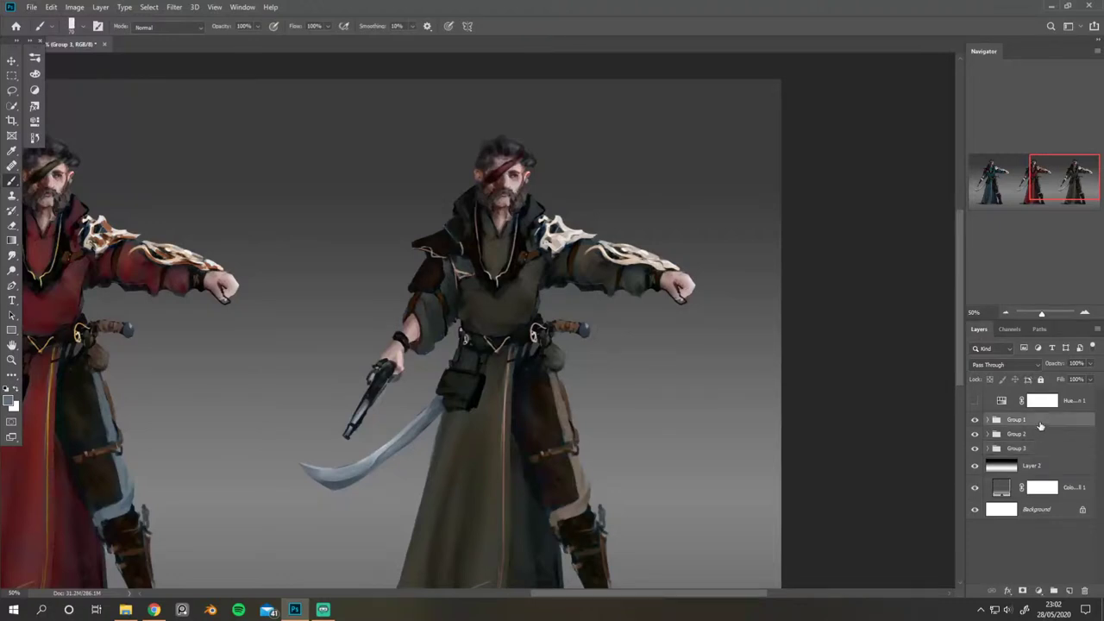
pyautogui.click(1069, 593)
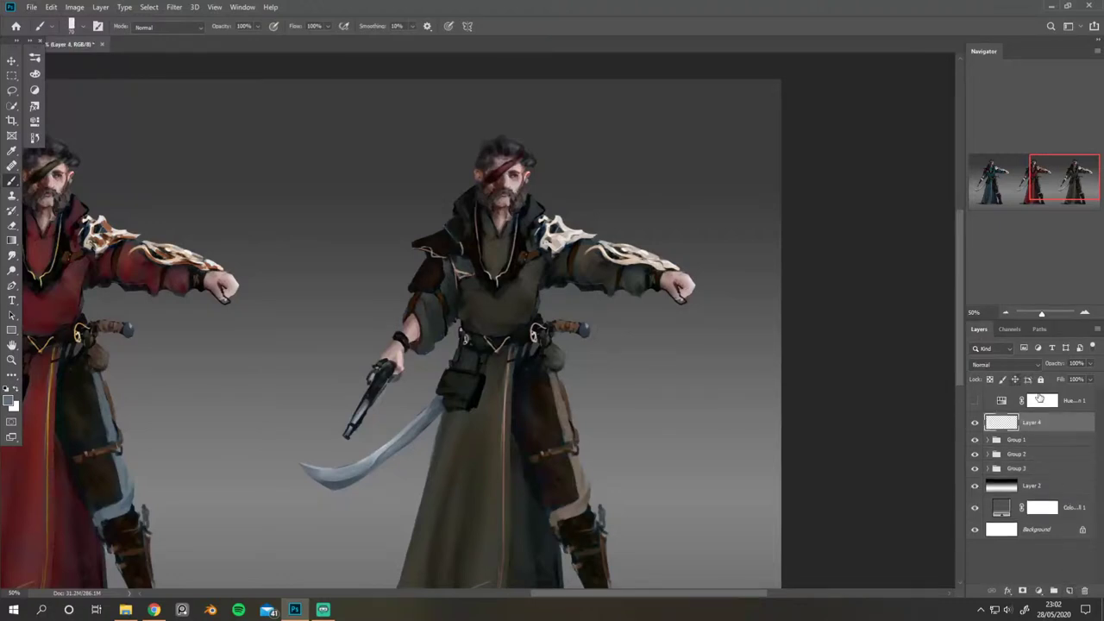
pyautogui.click(1005, 364)
pyautogui.click(1020, 578)
# Step: Tint the olive figure's hair and beard on the new layer with a soft round brush in pale orange, hue 37, brightness 96
pyautogui.click(36, 59)
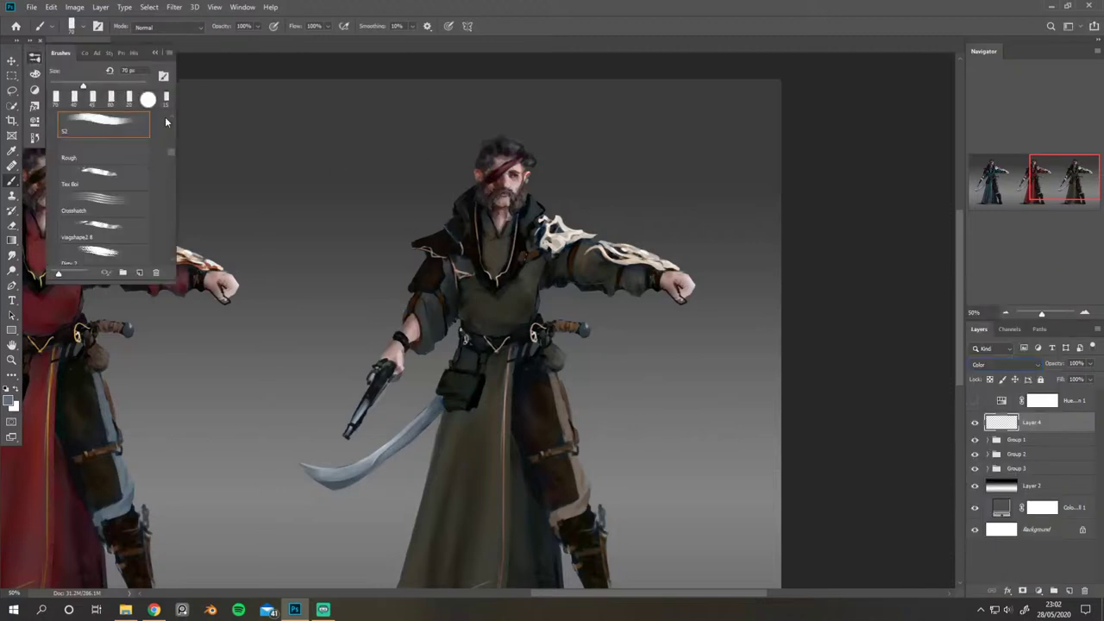
pyautogui.press(',')
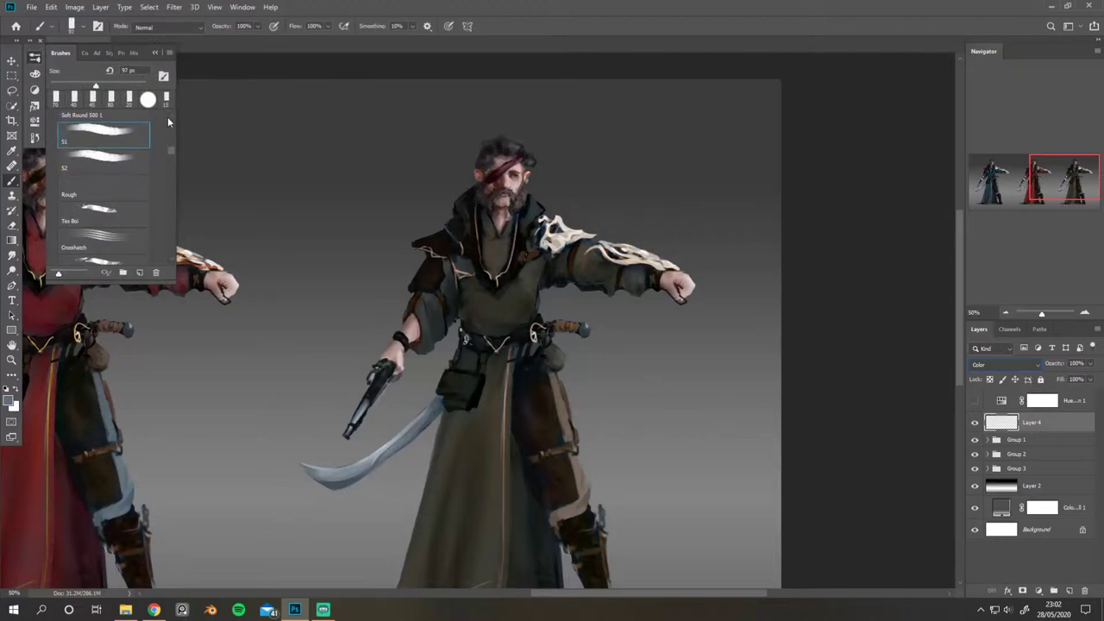
pyautogui.press(',')
pyautogui.click(36, 59)
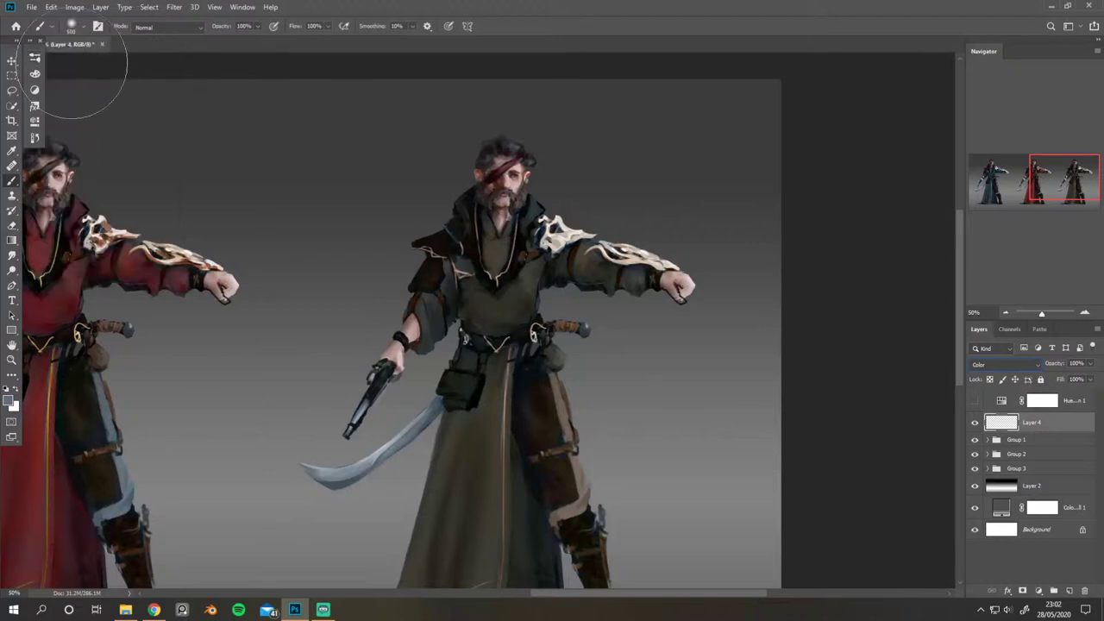
pyautogui.click(35, 74)
pyautogui.moveTo(86, 195); pyautogui.dragTo(65, 186)
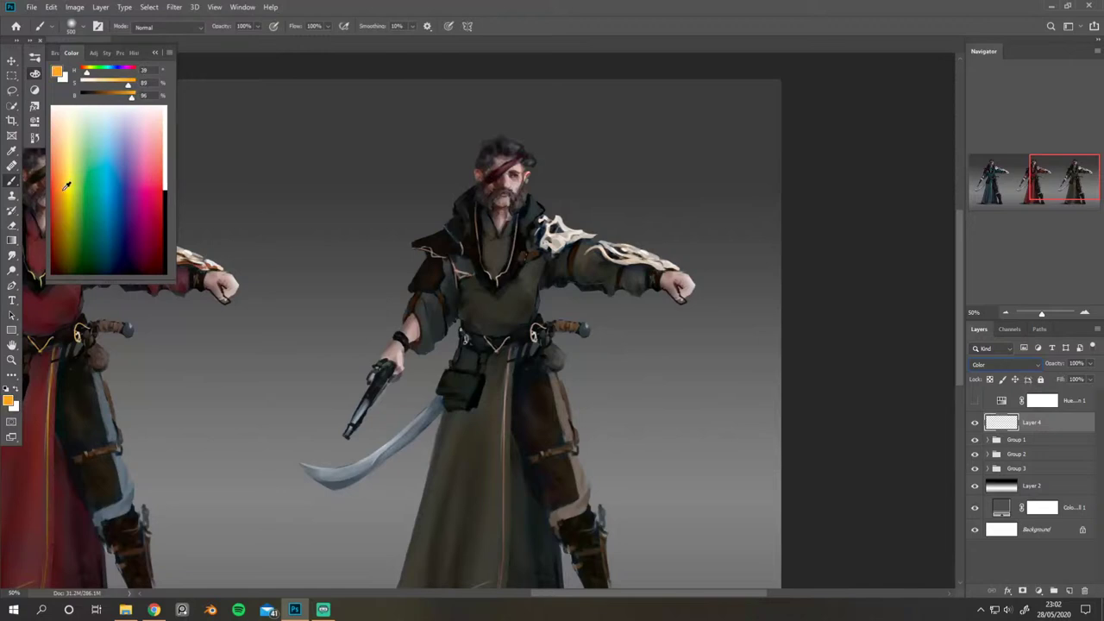
pyautogui.click(157, 55)
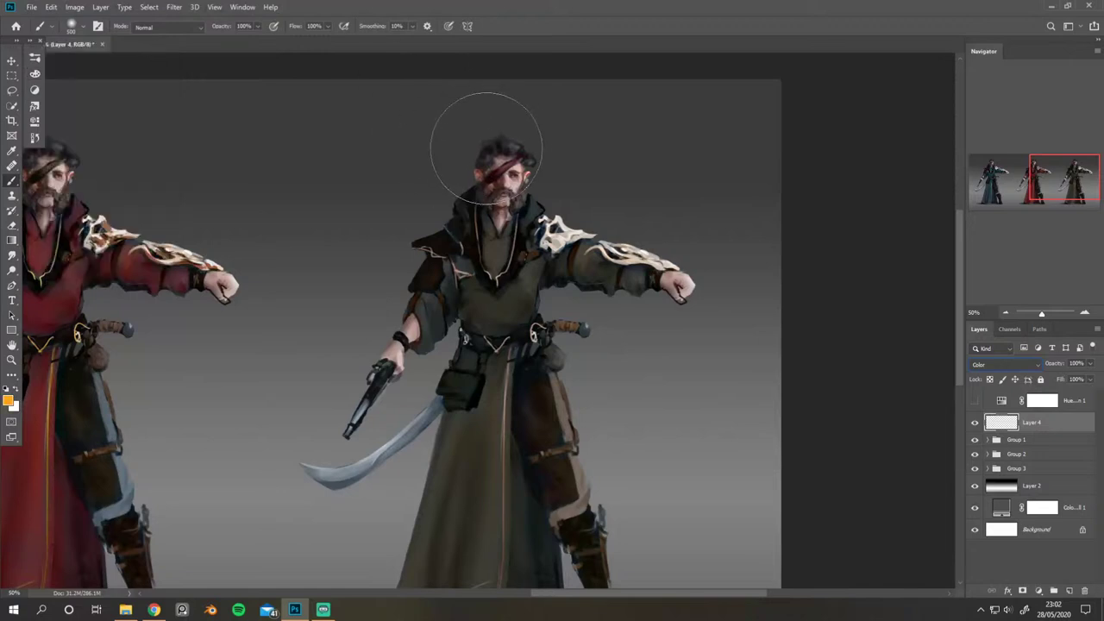
pyautogui.click(36, 76)
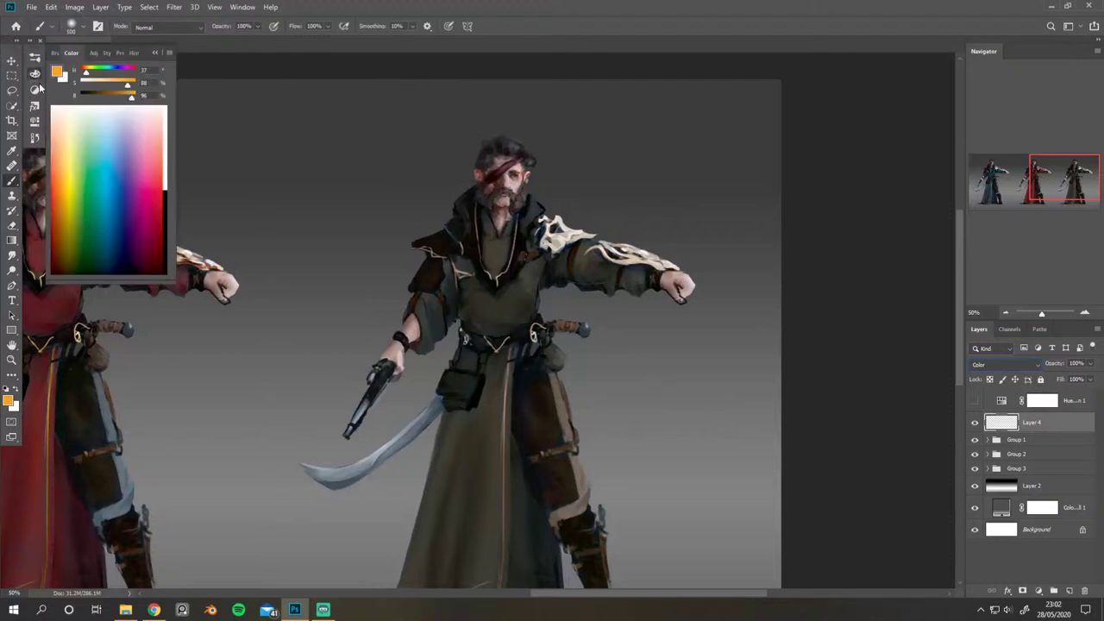
pyautogui.click(95, 83)
pyautogui.click(157, 53)
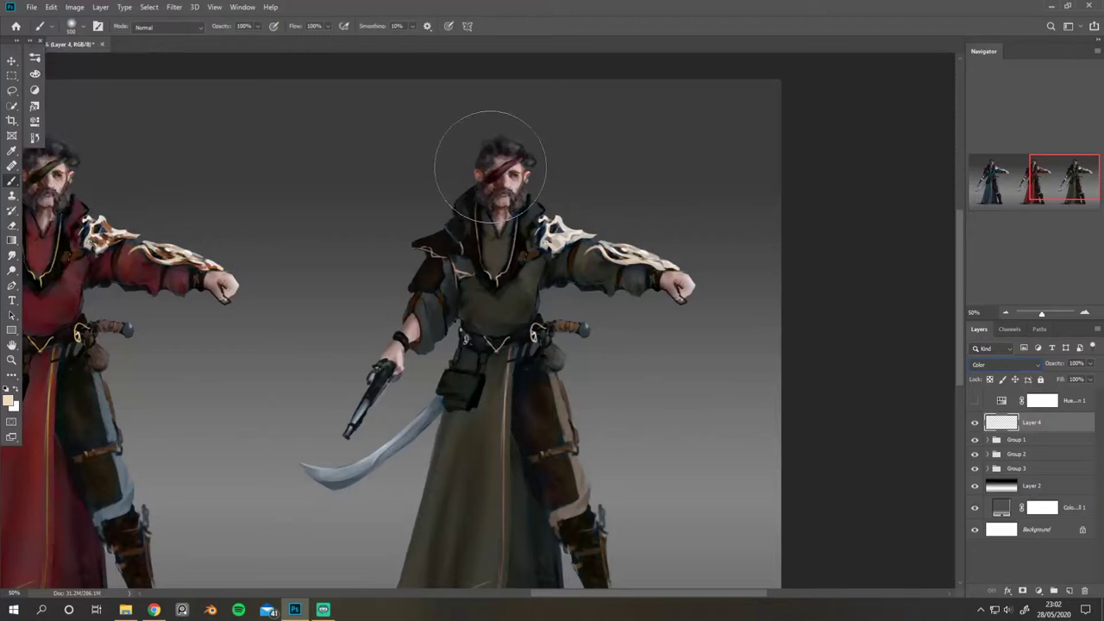
pyautogui.moveTo(490, 164)
pyautogui.mouseDown()
pyautogui.moveTo(492, 185)
pyautogui.moveTo(491, 168)
pyautogui.mouseUp()
# Step: Warm up the olive figure's beard with a more saturated orange, H 23, S 54, B 96
pyautogui.click(35, 73)
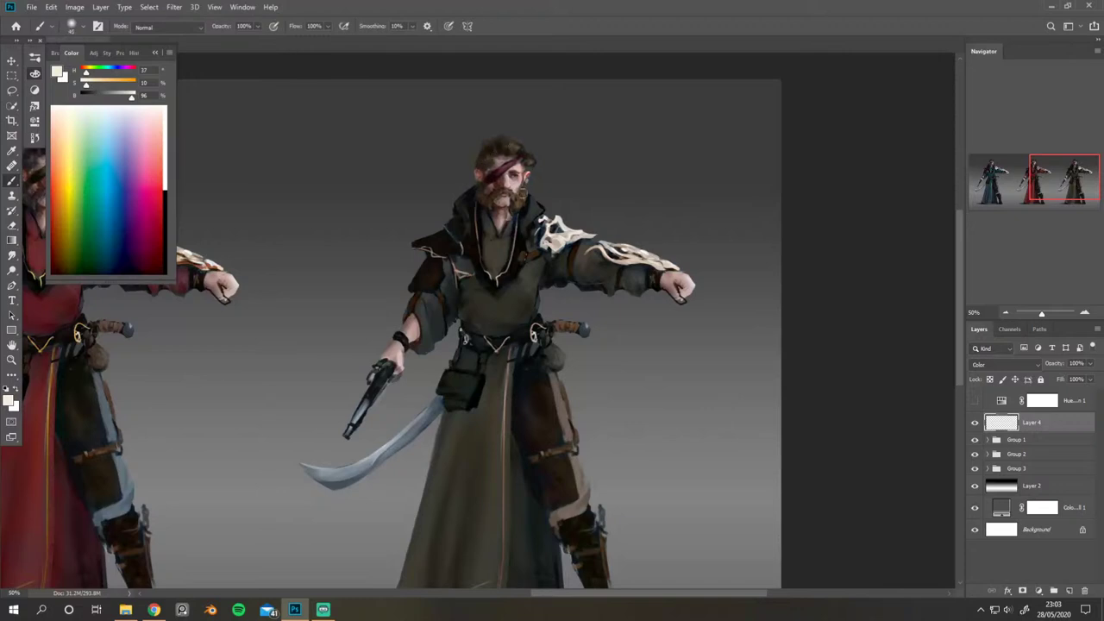
pyautogui.moveTo(85, 74)
pyautogui.mouseDown()
pyautogui.moveTo(96, 76)
pyautogui.moveTo(84, 75)
pyautogui.mouseUp()
pyautogui.click(110, 84)
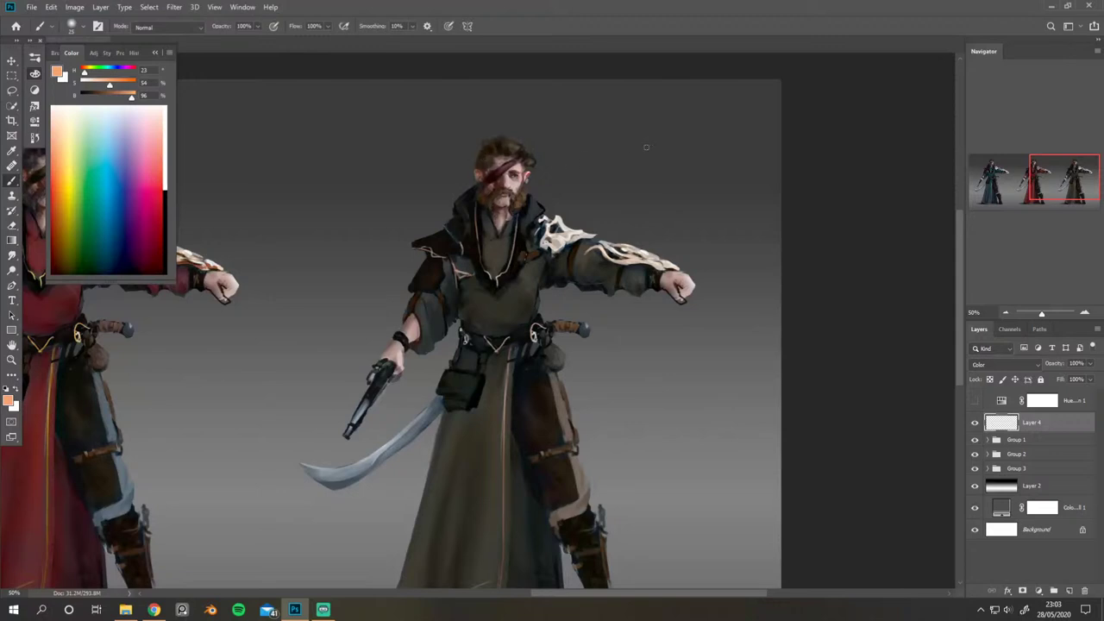
# Step: Fine-tune the hue of the olive figure's hair and beard tint with Hue/Saturation and apply it
pyautogui.hotkey('ctrl', '-')
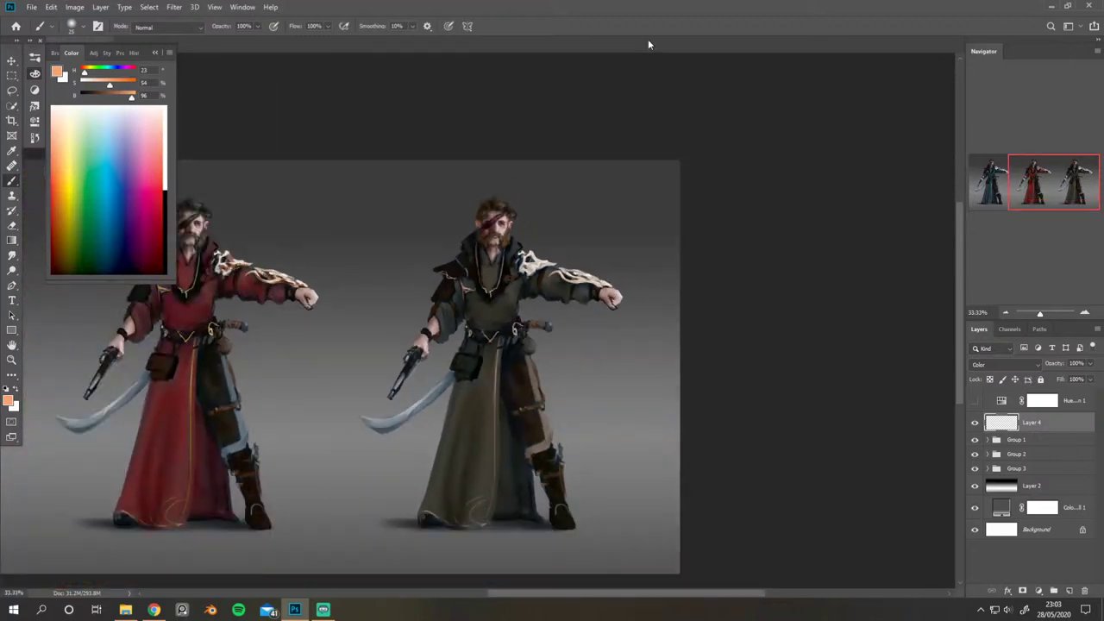
pyautogui.hotkey('ctrl', '-')
pyautogui.hotkey('ctrl', 'u')
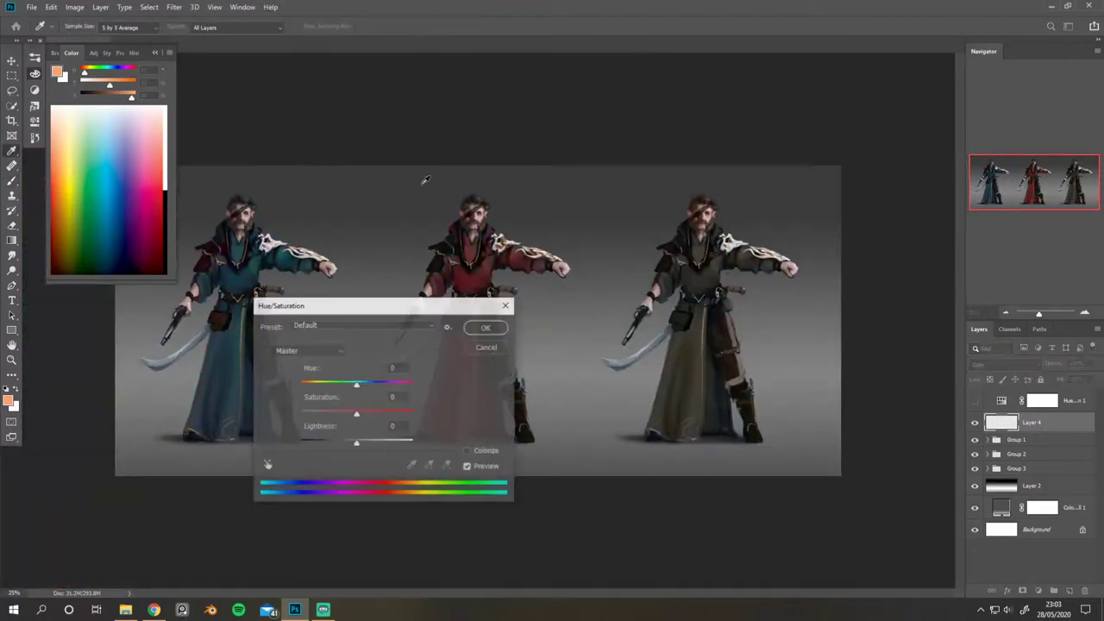
pyautogui.moveTo(357, 386)
pyautogui.mouseDown()
pyautogui.moveTo(348, 387)
pyautogui.moveTo(423, 381)
pyautogui.moveTo(342, 394)
pyautogui.moveTo(353, 388)
pyautogui.mouseUp()
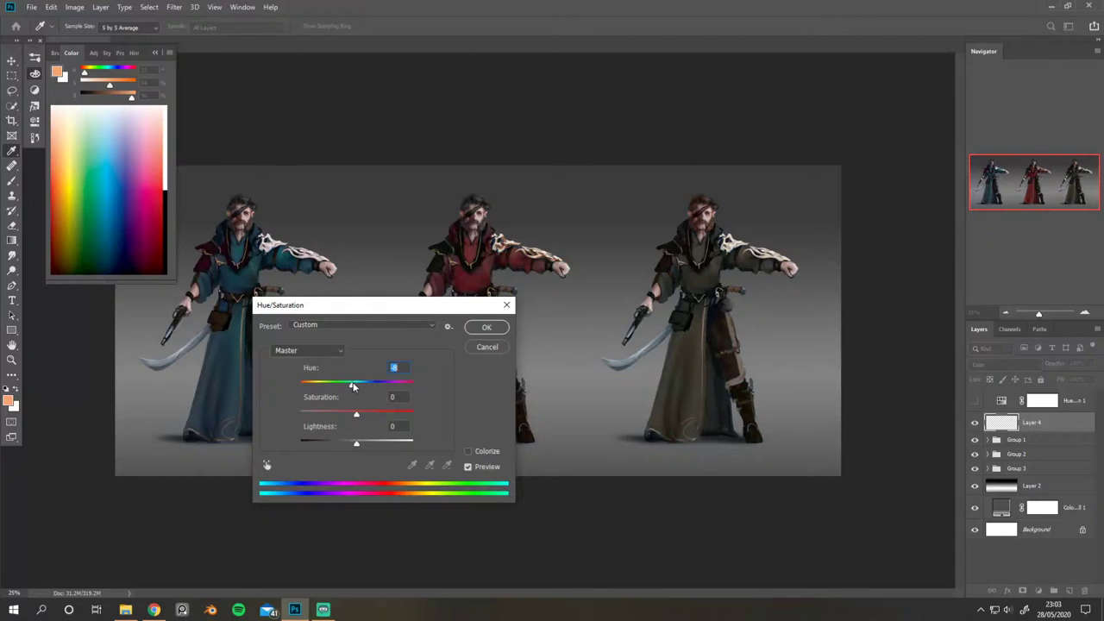
pyautogui.moveTo(352, 386)
pyautogui.mouseDown()
pyautogui.moveTo(333, 389)
pyautogui.moveTo(371, 379)
pyautogui.moveTo(356, 377)
pyautogui.mouseUp()
pyautogui.click(486, 327)
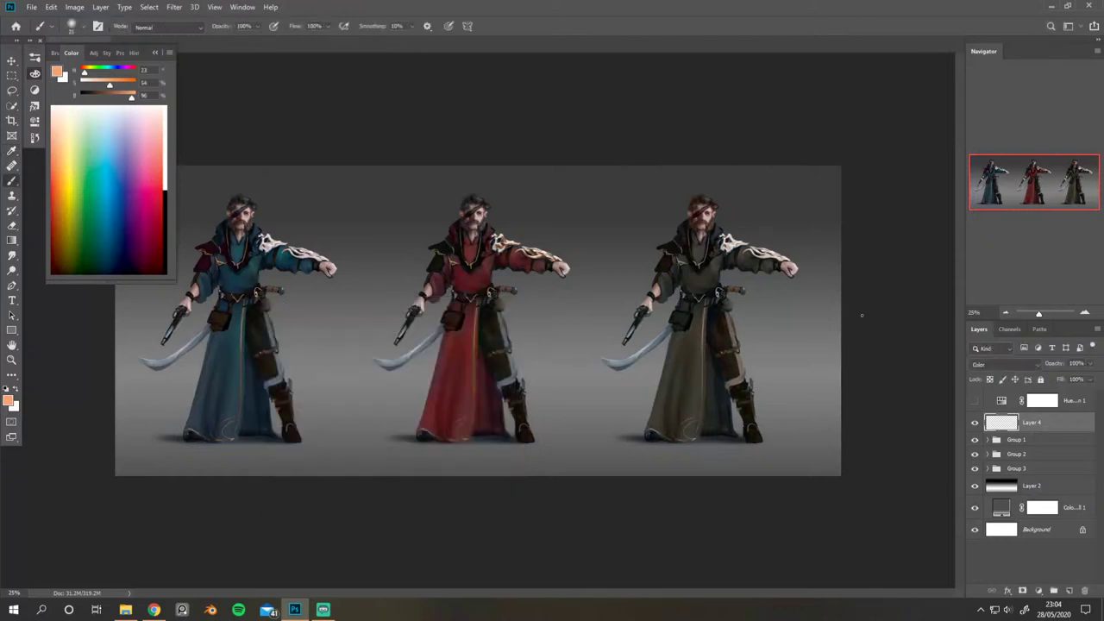
# Step: Move the hair tint layer from the olive figure's head onto the red figure's head and align it
pyautogui.hotkey('ctrl', 't')
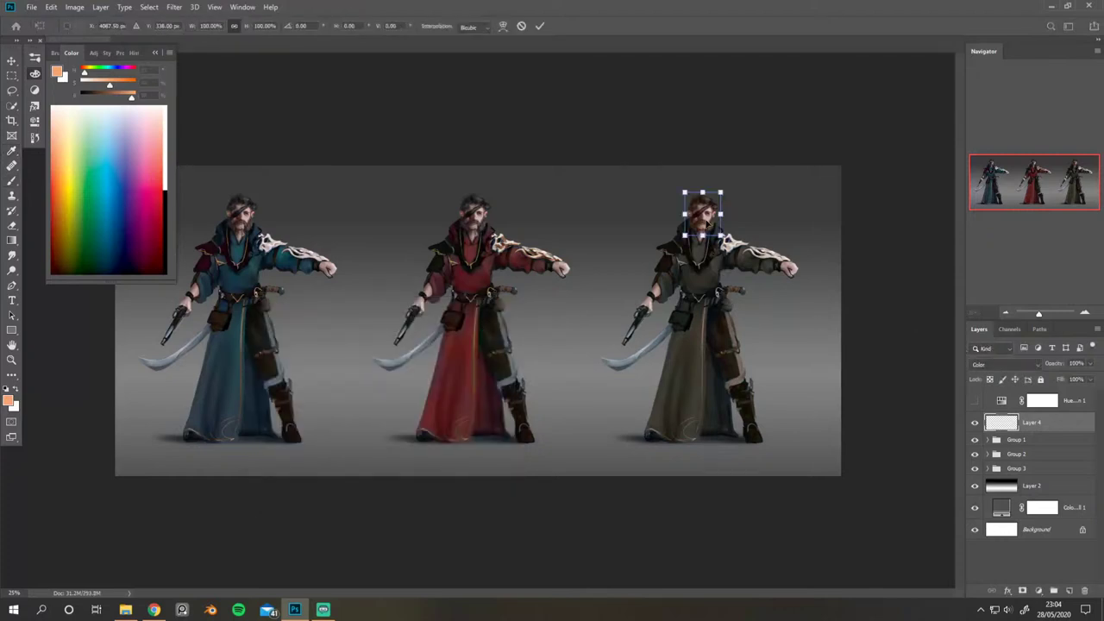
pyautogui.moveTo(698, 224); pyautogui.dragTo(481, 223)
pyautogui.hotkey('ctrl', '+')
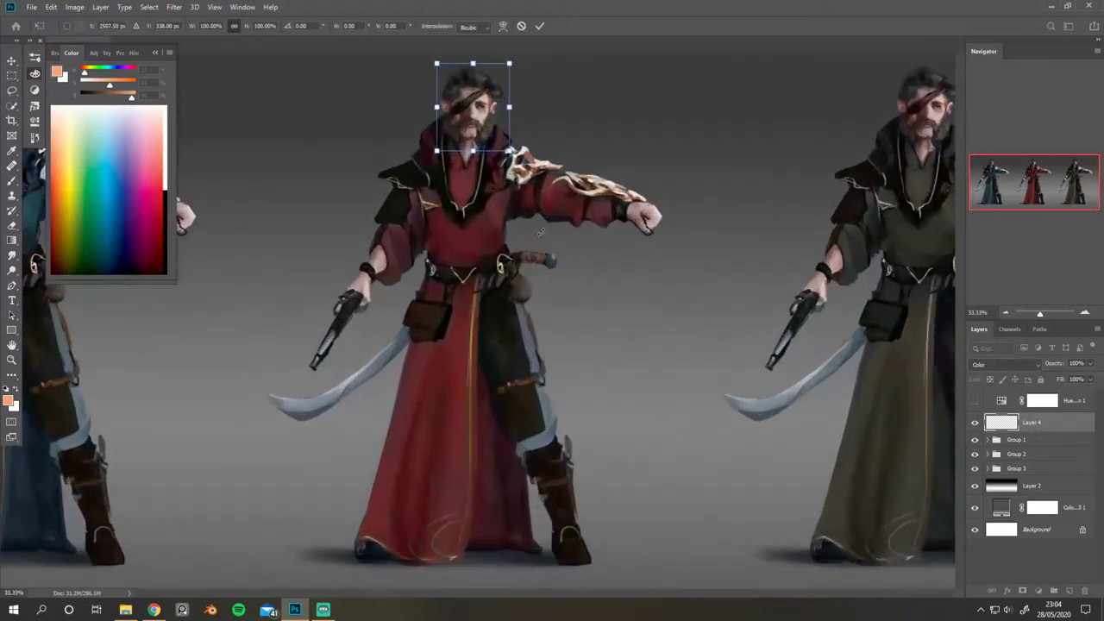
pyautogui.moveTo(488, 134); pyautogui.dragTo(486, 135)
pyautogui.press('b')
pyautogui.press('Return')
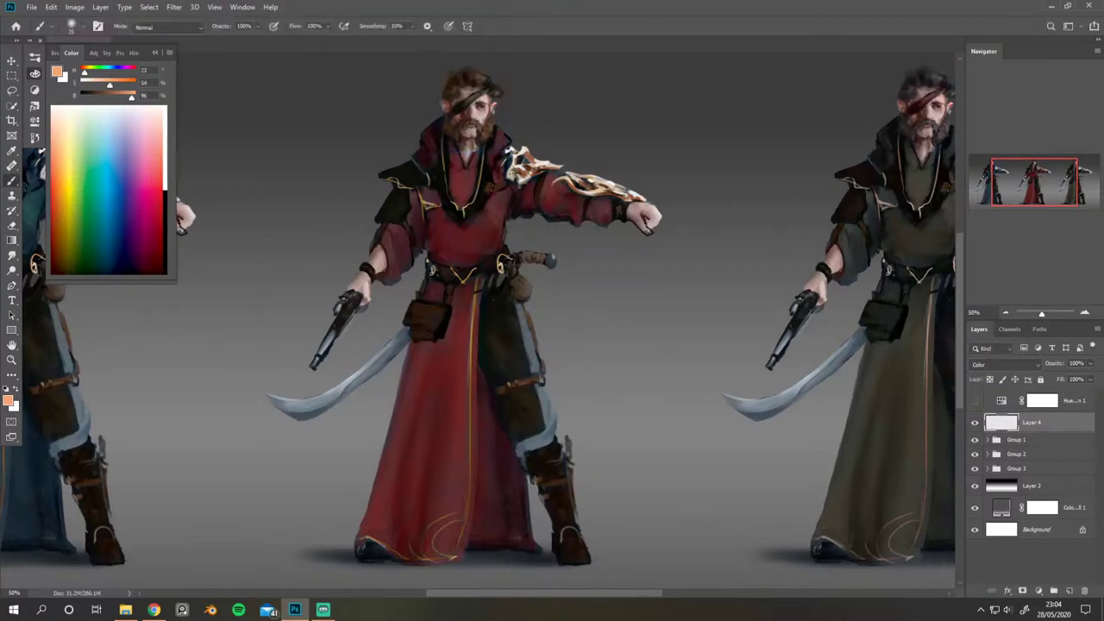
# Step: Shift the hair tint's hue slightly towards yellow on the red figure with Hue/Saturation
pyautogui.hotkey('ctrl', 'u')
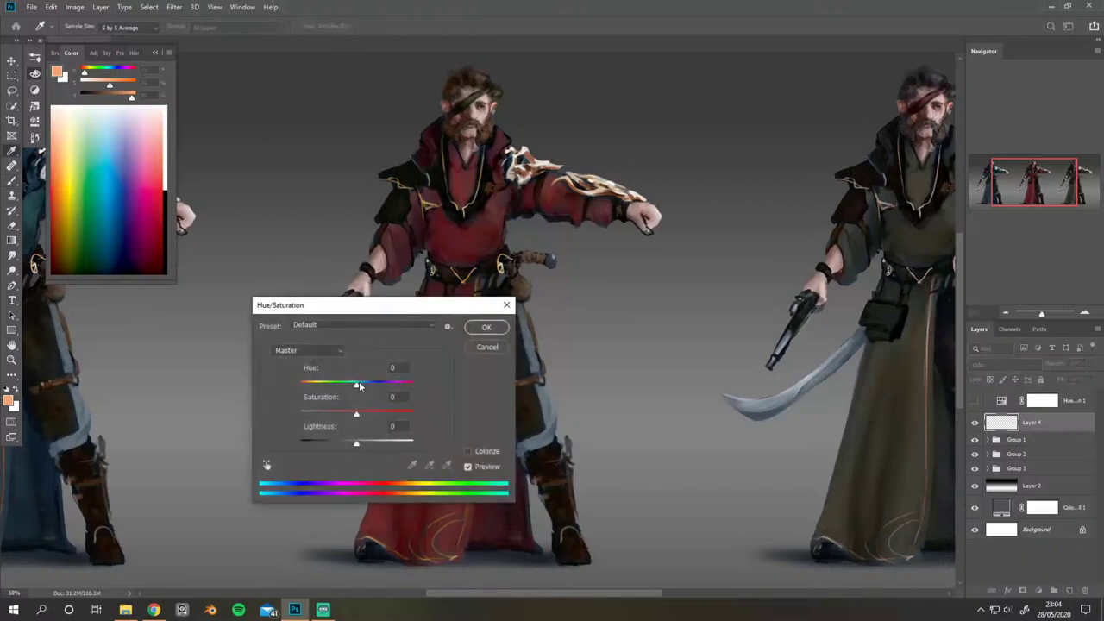
pyautogui.moveTo(356, 384)
pyautogui.mouseDown()
pyautogui.moveTo(283, 393)
pyautogui.moveTo(369, 388)
pyautogui.moveTo(360, 385)
pyautogui.mouseUp()
pyautogui.click(490, 332)
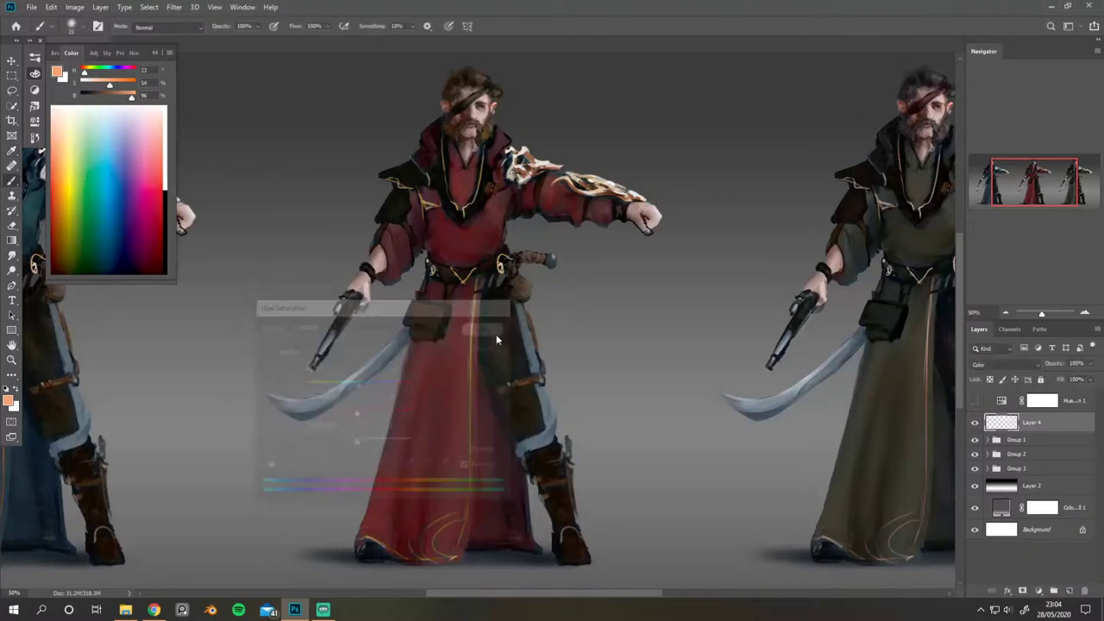
# Step: Move the hair tint layer from the red figure's head onto the blue figure's head
pyautogui.hotkey('ctrl', '-')
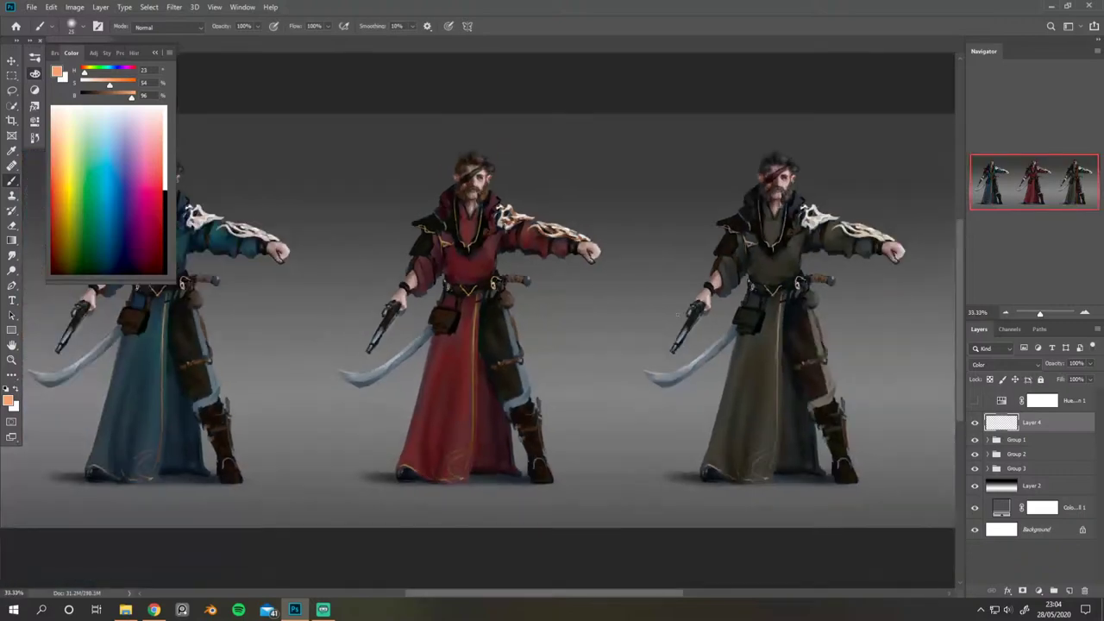
pyautogui.moveTo(552, 234); pyautogui.dragTo(667, 275)
pyautogui.moveTo(731, 333); pyautogui.dragTo(661, 318)
pyautogui.moveTo(559, 289); pyautogui.dragTo(681, 295)
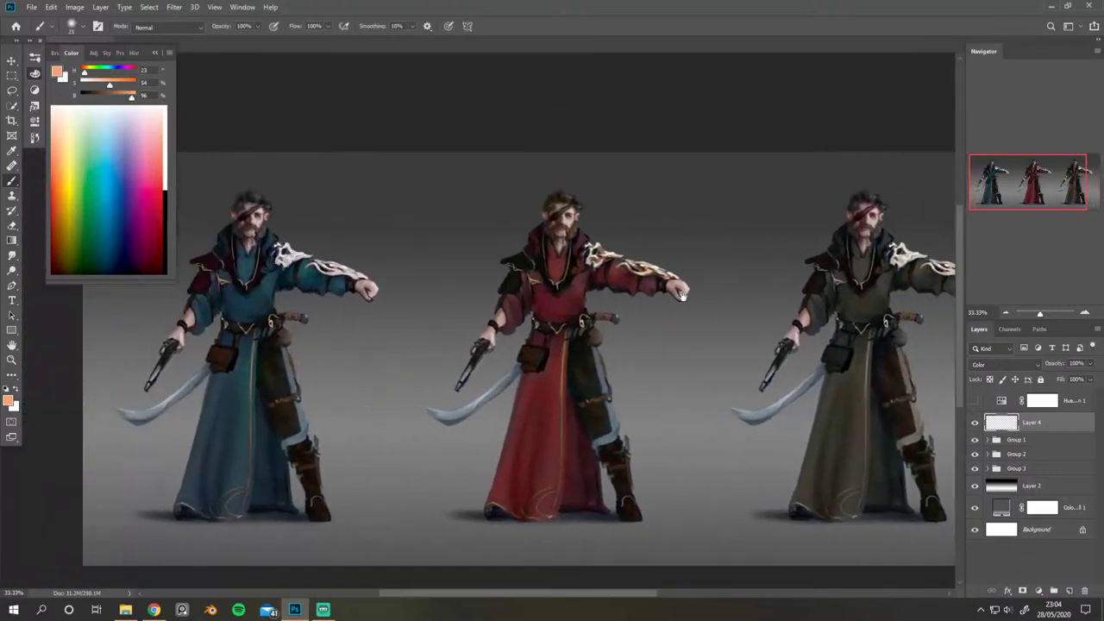
pyautogui.hotkey('ctrl', 't')
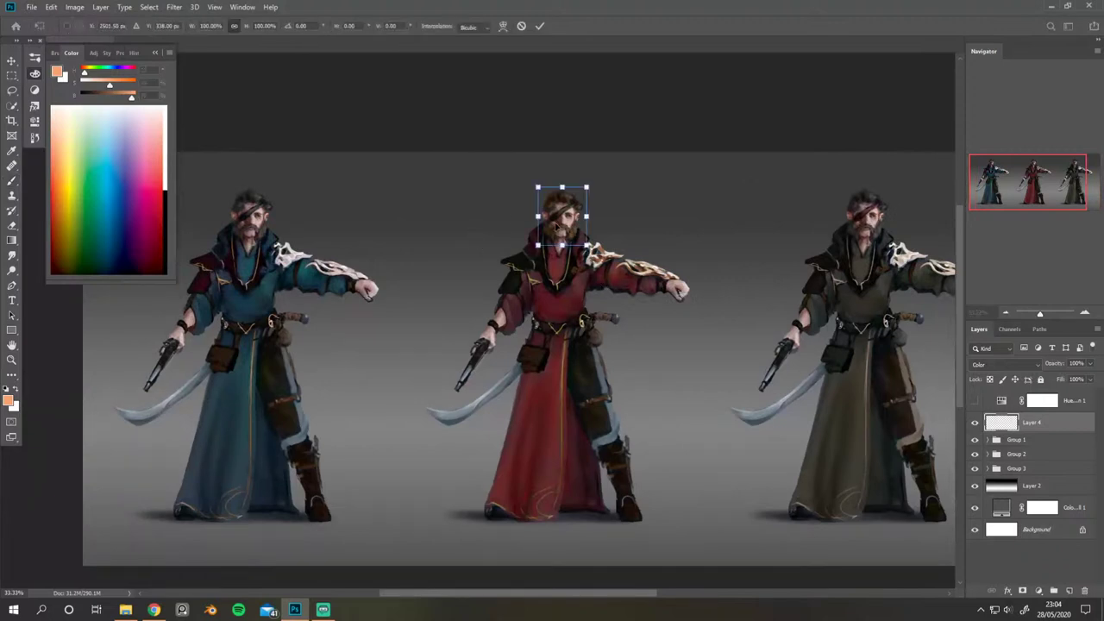
pyautogui.moveTo(507, 226); pyautogui.dragTo(245, 223)
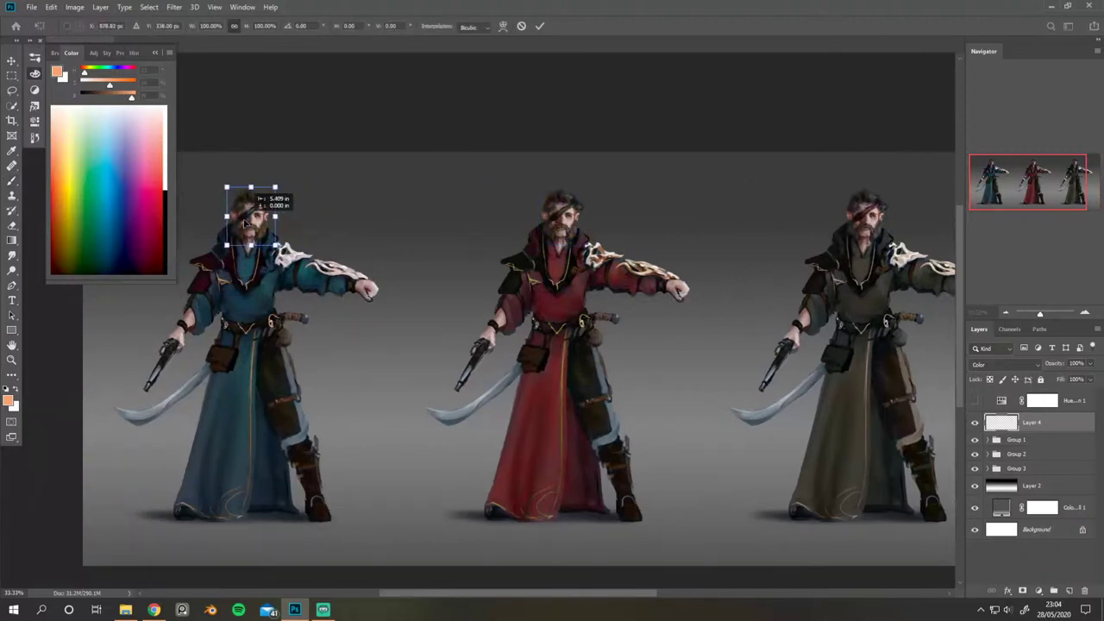
pyautogui.press('Return')
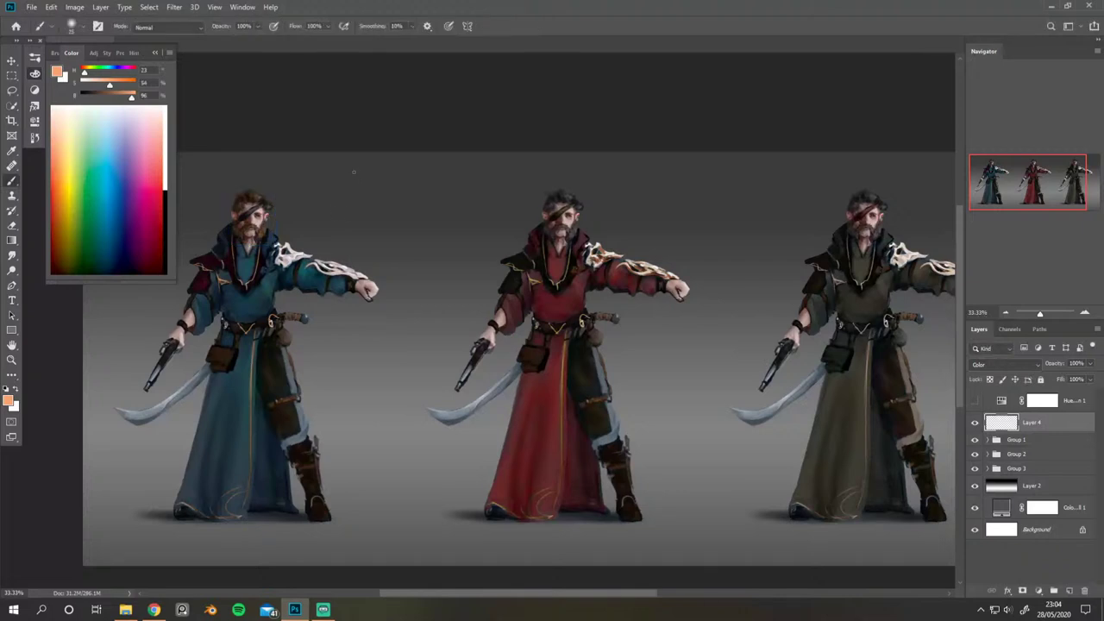
# Step: Try a slight negative hue shift of the hair tint on the blue figure with Hue/Saturation, and cancel it
pyautogui.hotkey('ctrl', 'u')
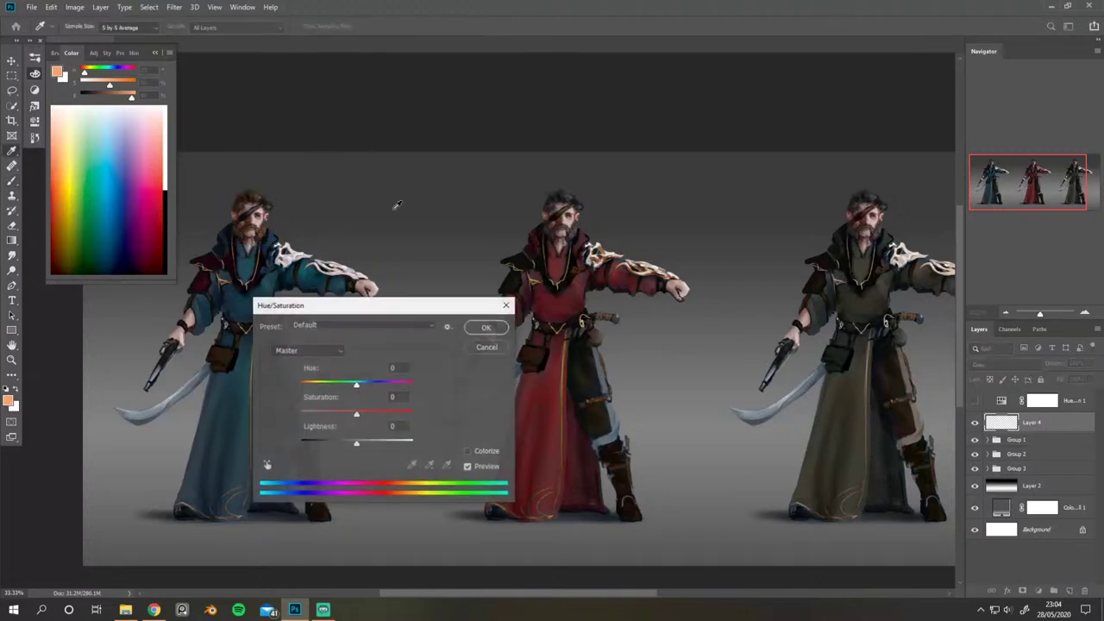
pyautogui.moveTo(358, 386)
pyautogui.mouseDown()
pyautogui.moveTo(343, 387)
pyautogui.moveTo(352, 384)
pyautogui.mouseUp()
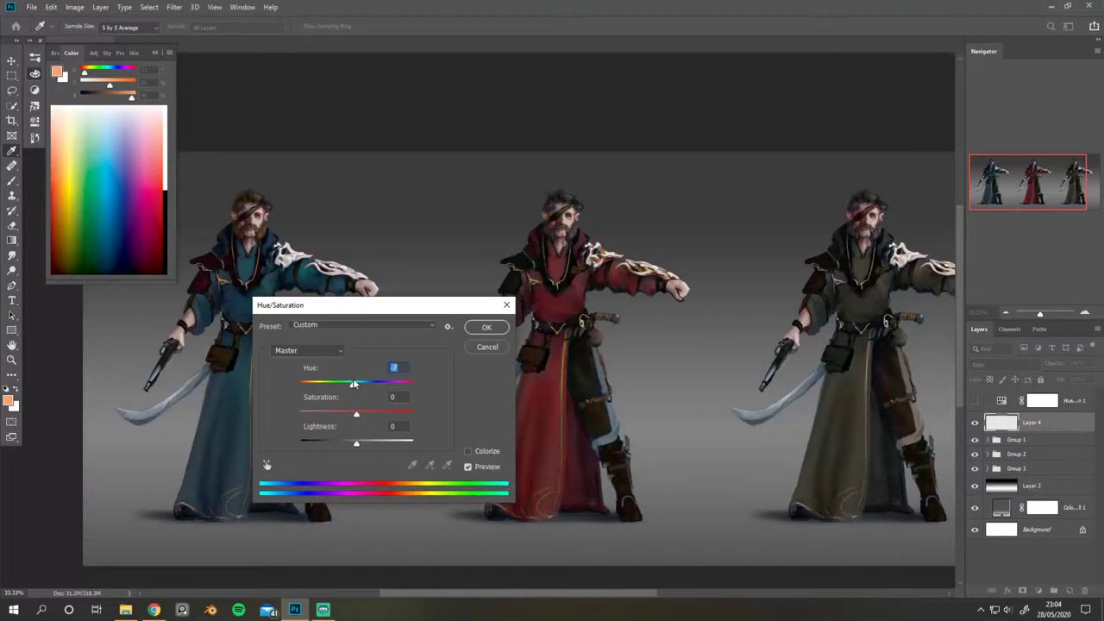
pyautogui.moveTo(353, 384); pyautogui.dragTo(356, 384)
pyautogui.click(480, 348)
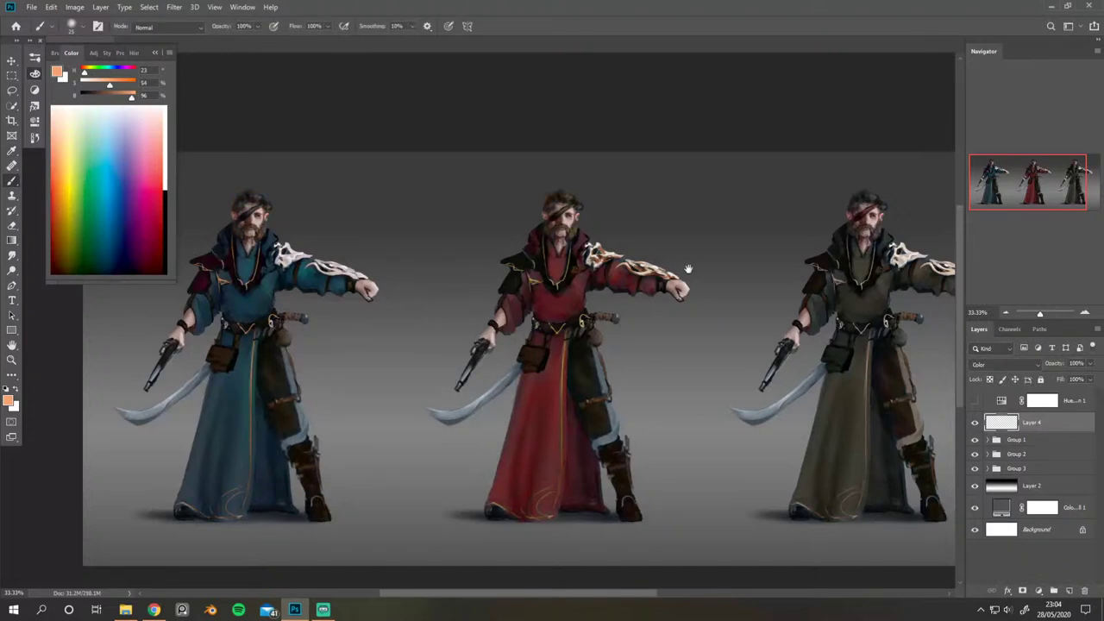
# Step: Step back in the history to the second Hue/Saturation state, returning the hair tint to the red figure
pyautogui.moveTo(685, 271); pyautogui.dragTo(693, 246)
pyautogui.click(36, 139)
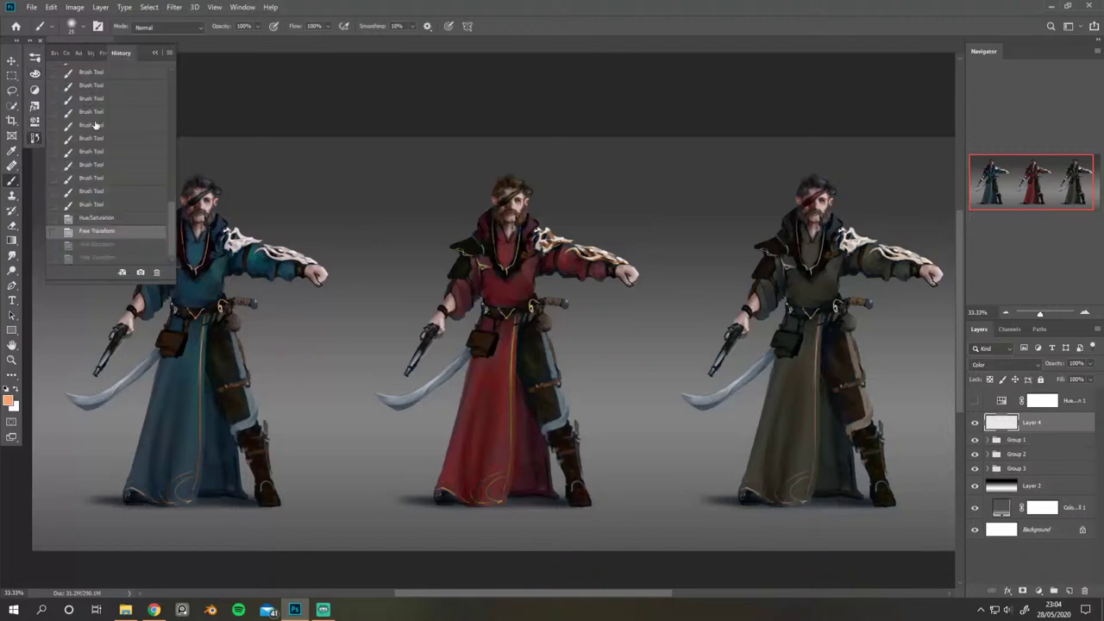
pyautogui.hotkey('ctrl', 'z')
pyautogui.hotkey('ctrl', 'z')
pyautogui.click(104, 245)
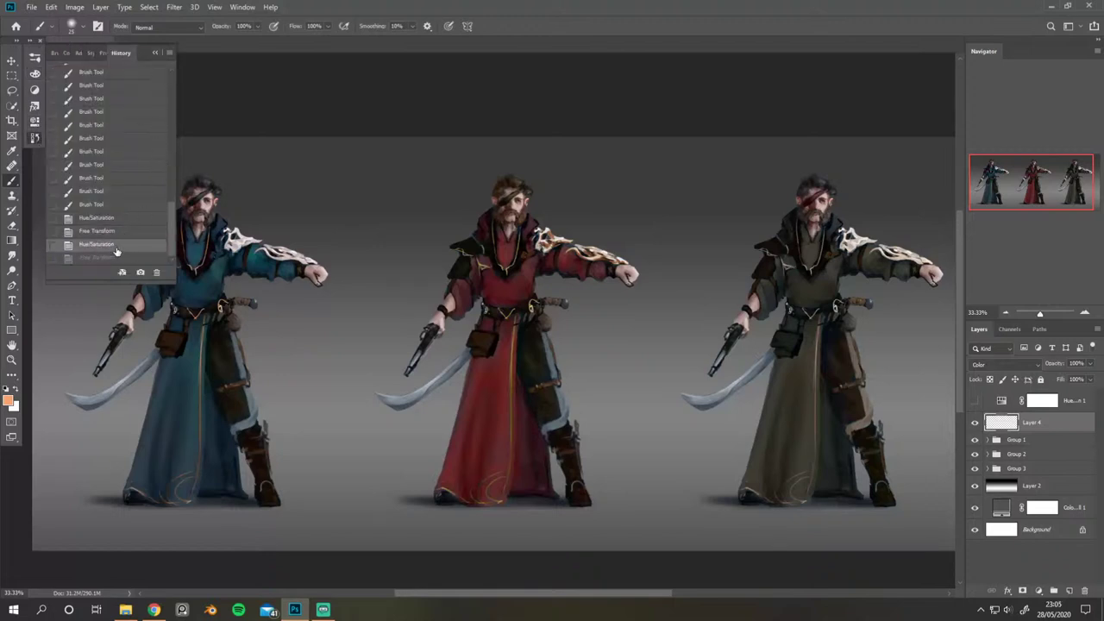
pyautogui.click(156, 52)
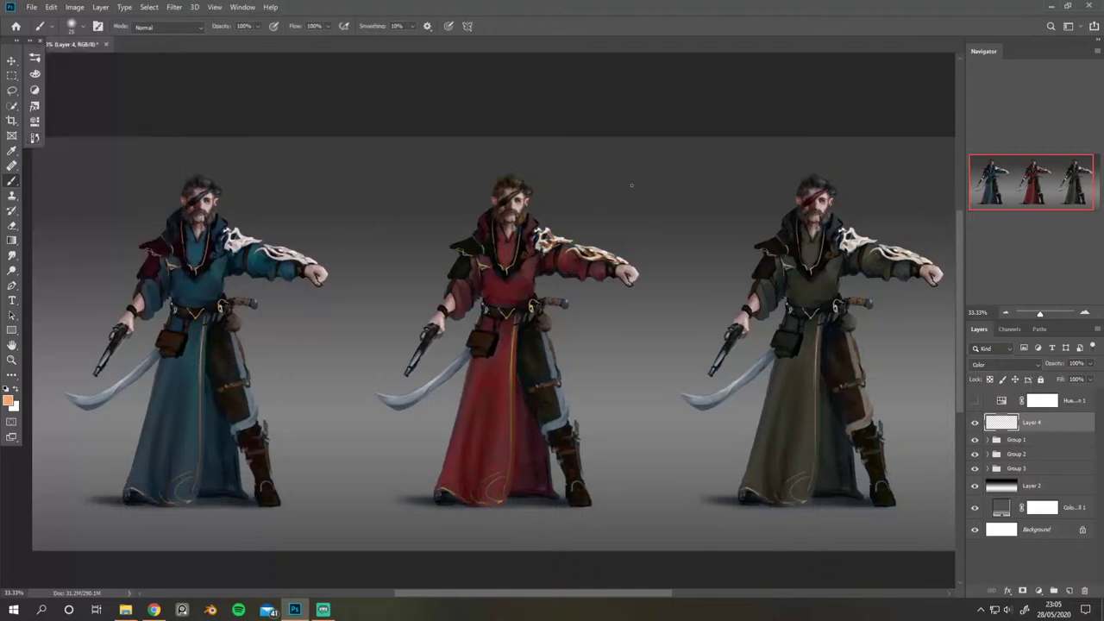
# Step: Bring all three figures into view and switch to Google Chrome
pyautogui.moveTo(732, 271); pyautogui.dragTo(670, 259)
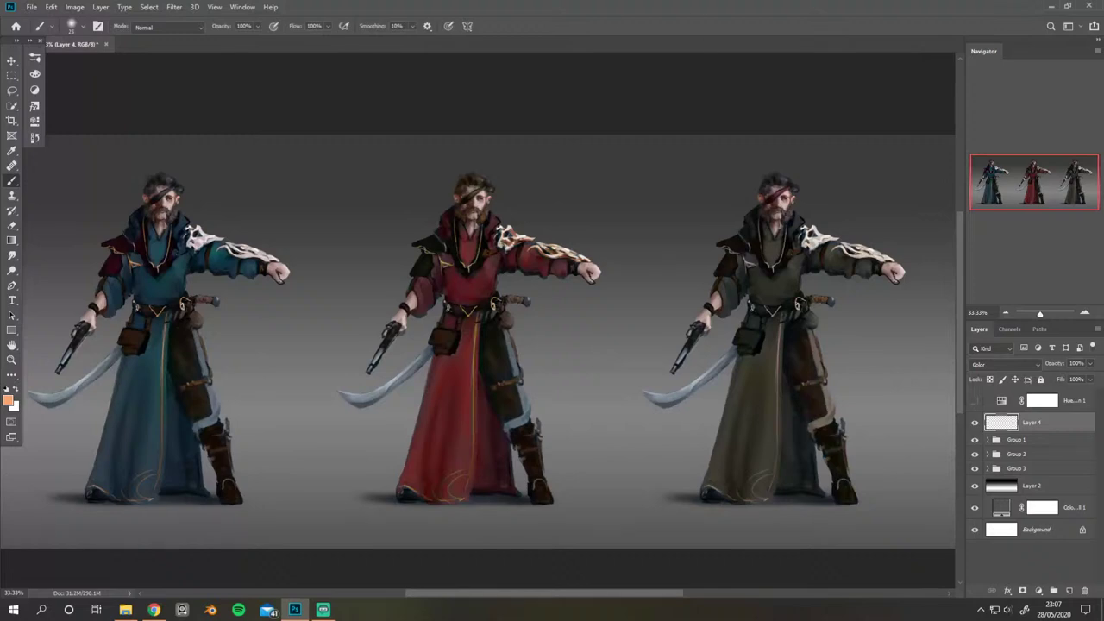
pyautogui.click(154, 610)
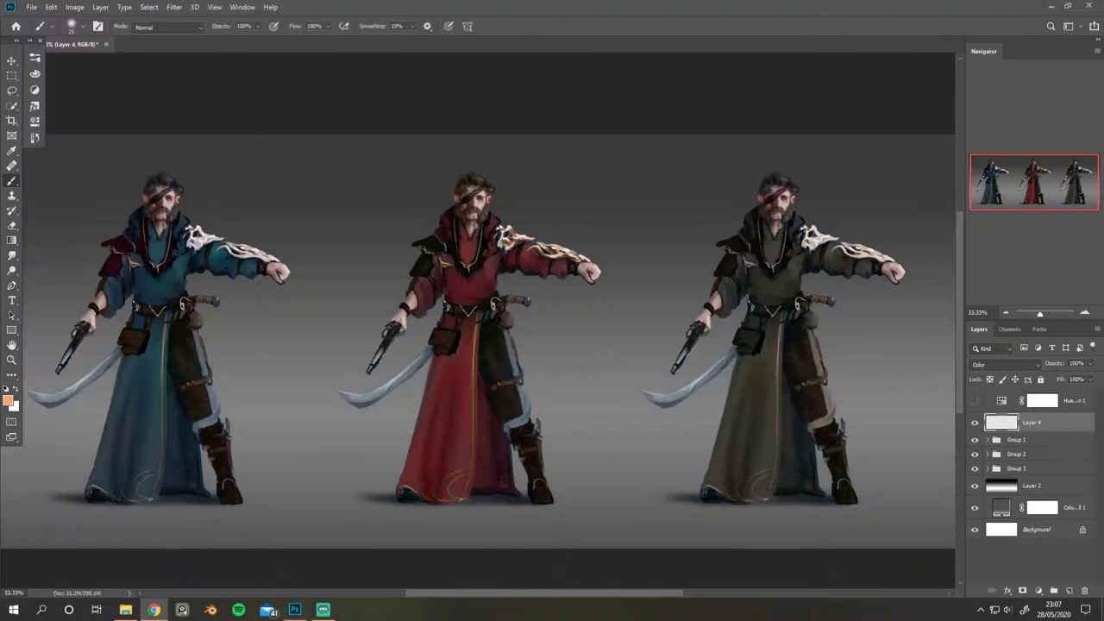